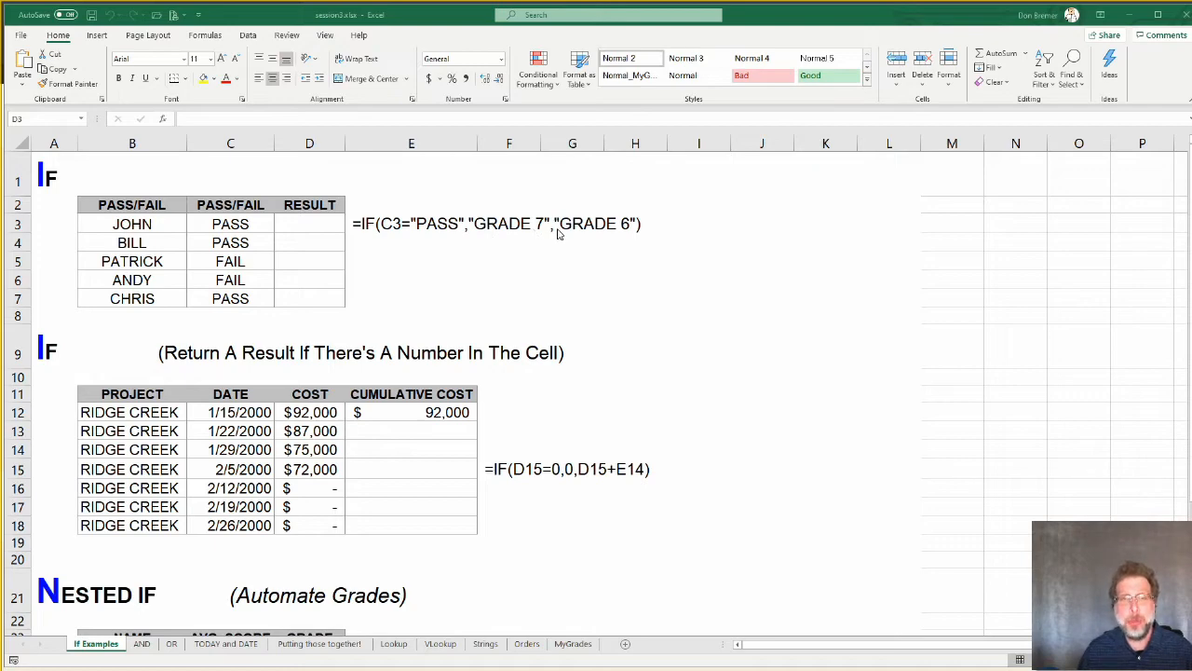
Step: Start an IF function in cell D3, the first empty result cell of the pass/fail table
scroll(561, 235, up, 3)
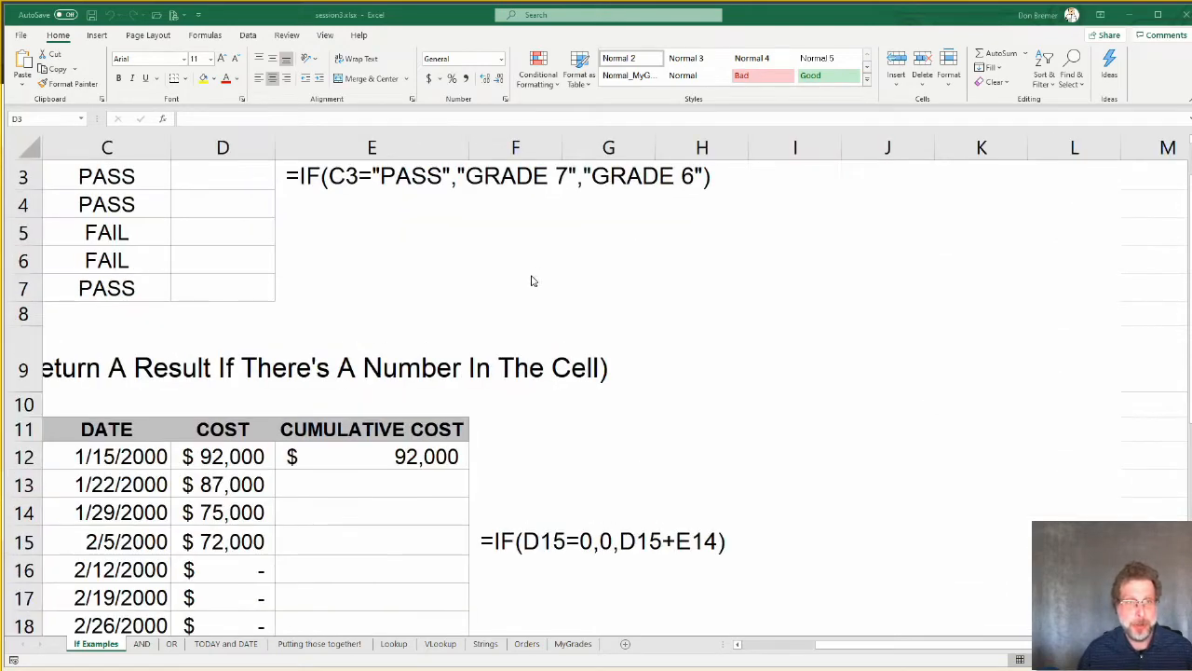
scroll(532, 277, up, 1)
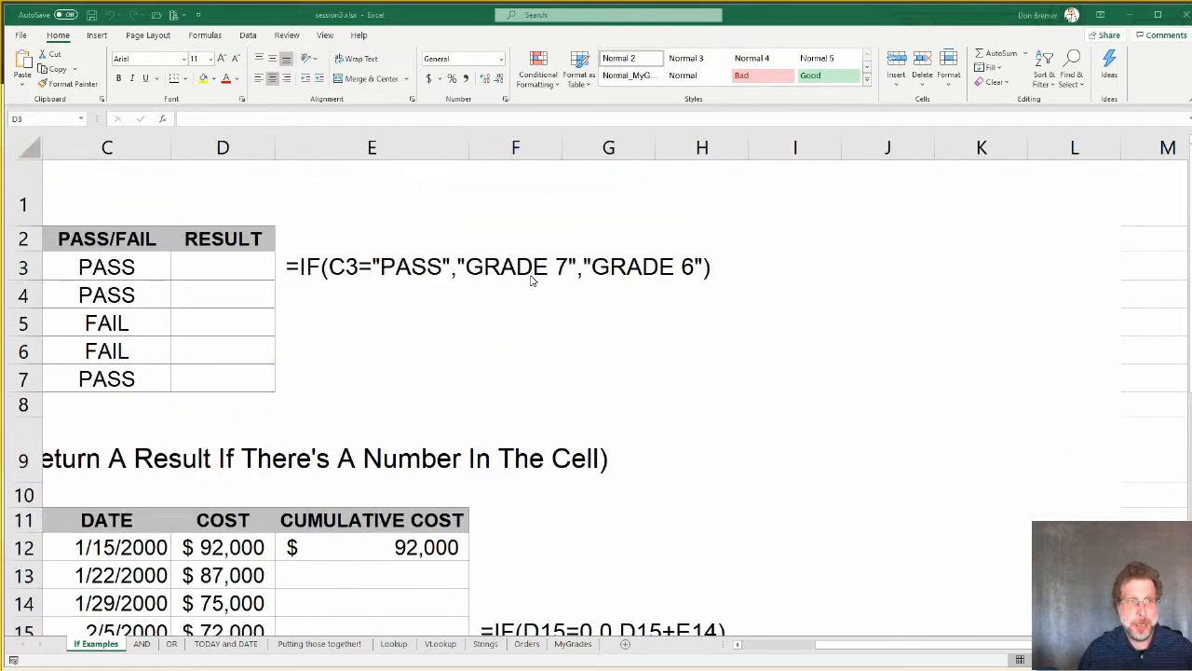
click(787, 655)
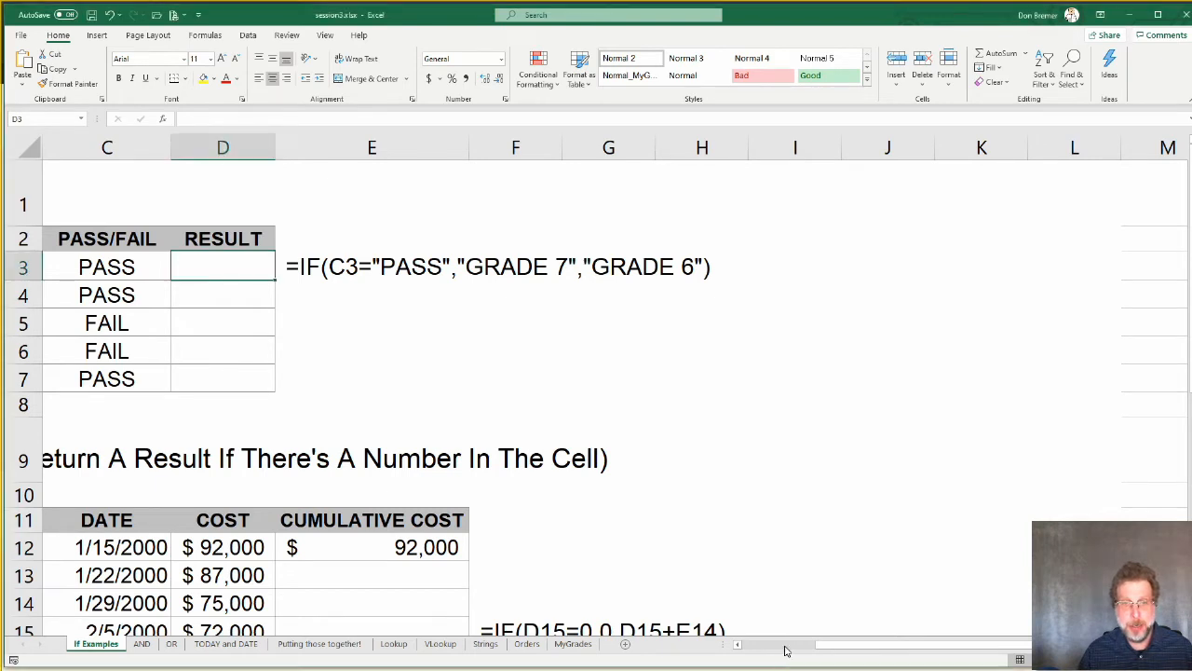
scroll(787, 655, left, 3)
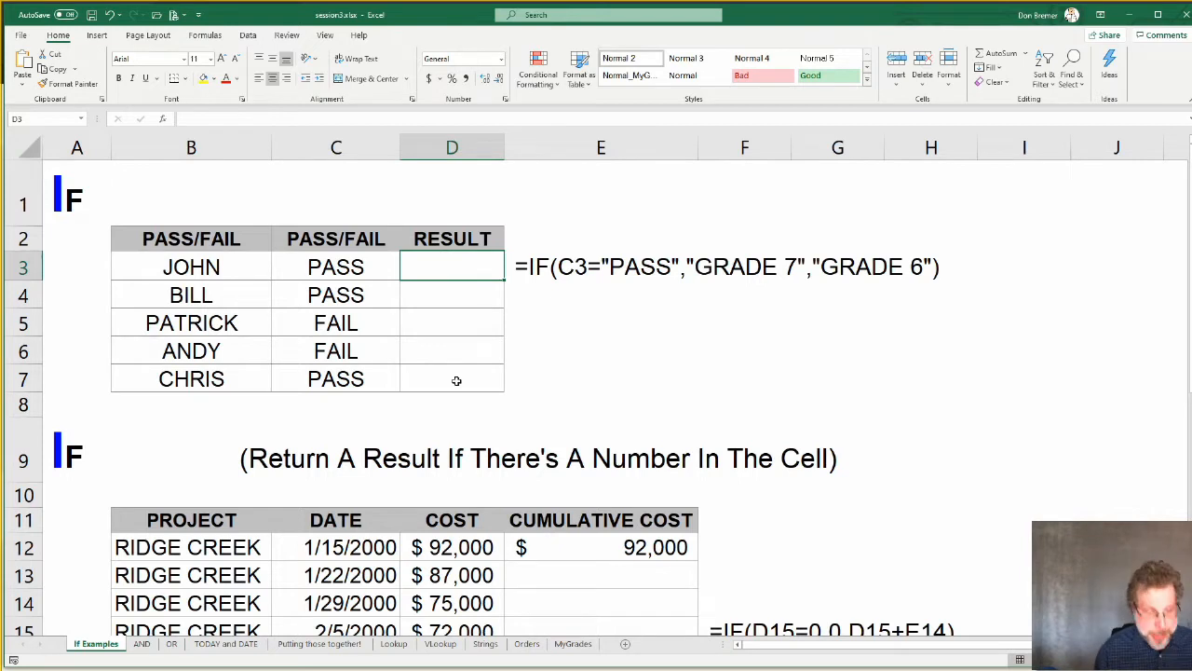
text(=)
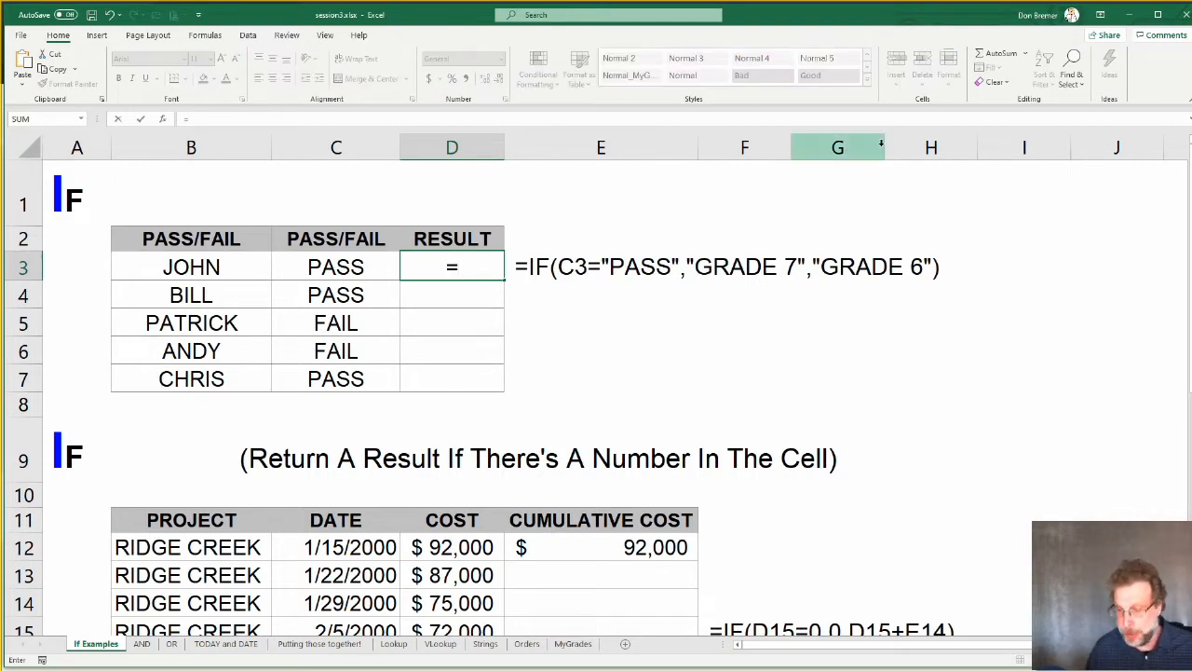
text(if)
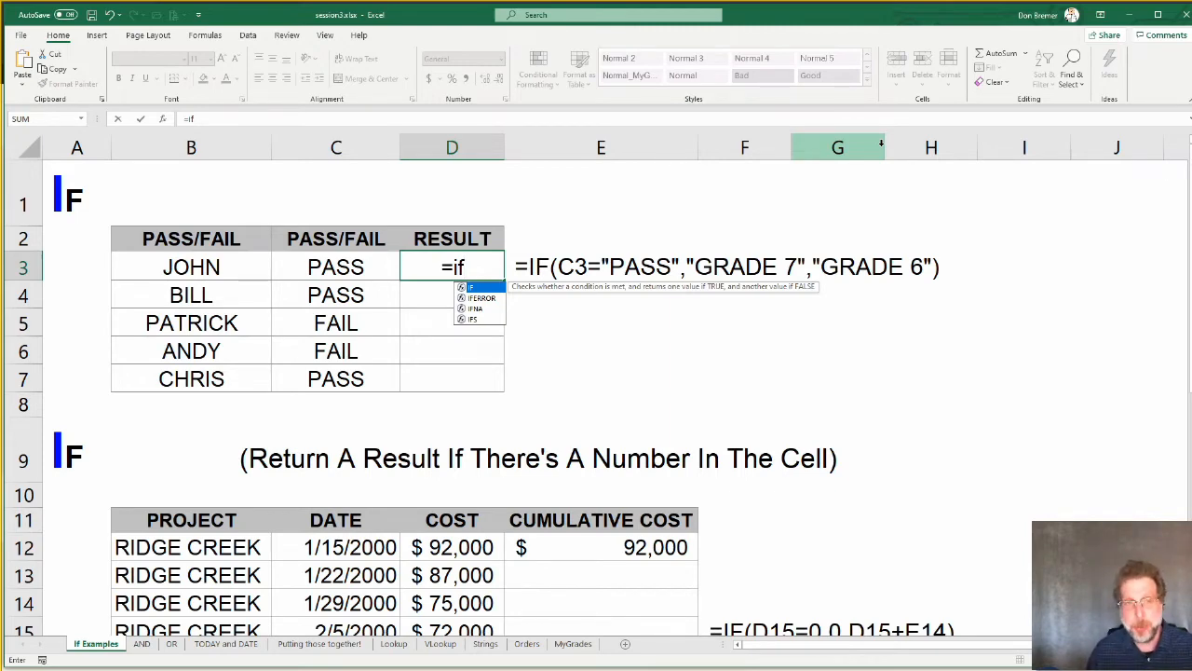
key(Down)
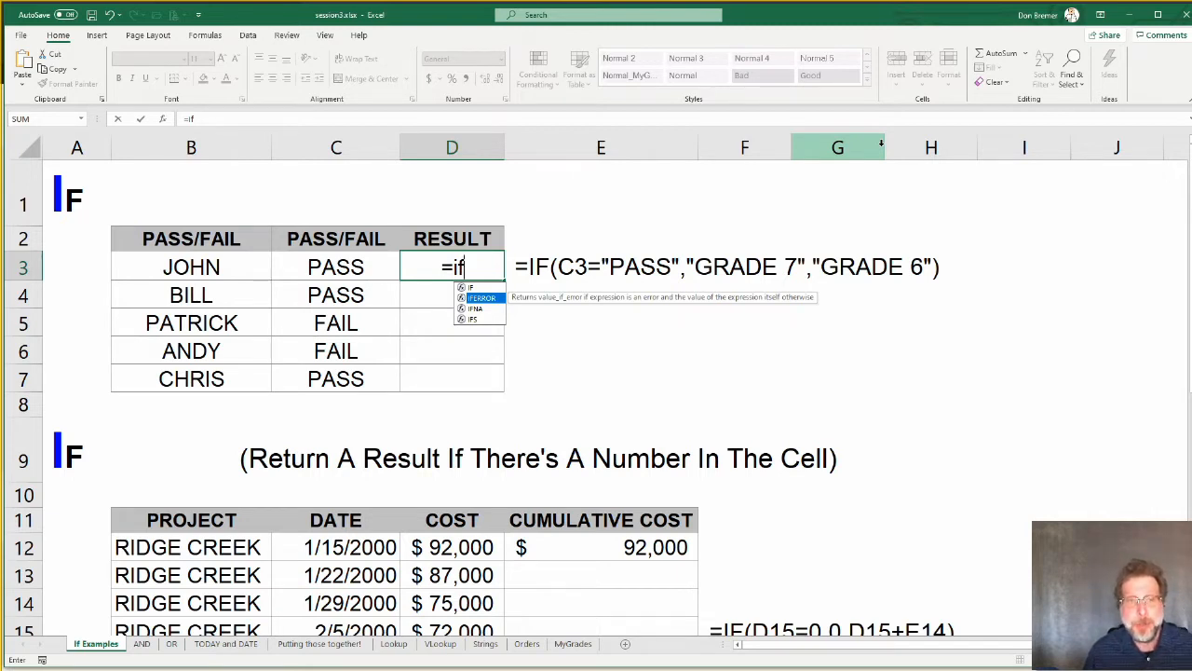
key(Down)
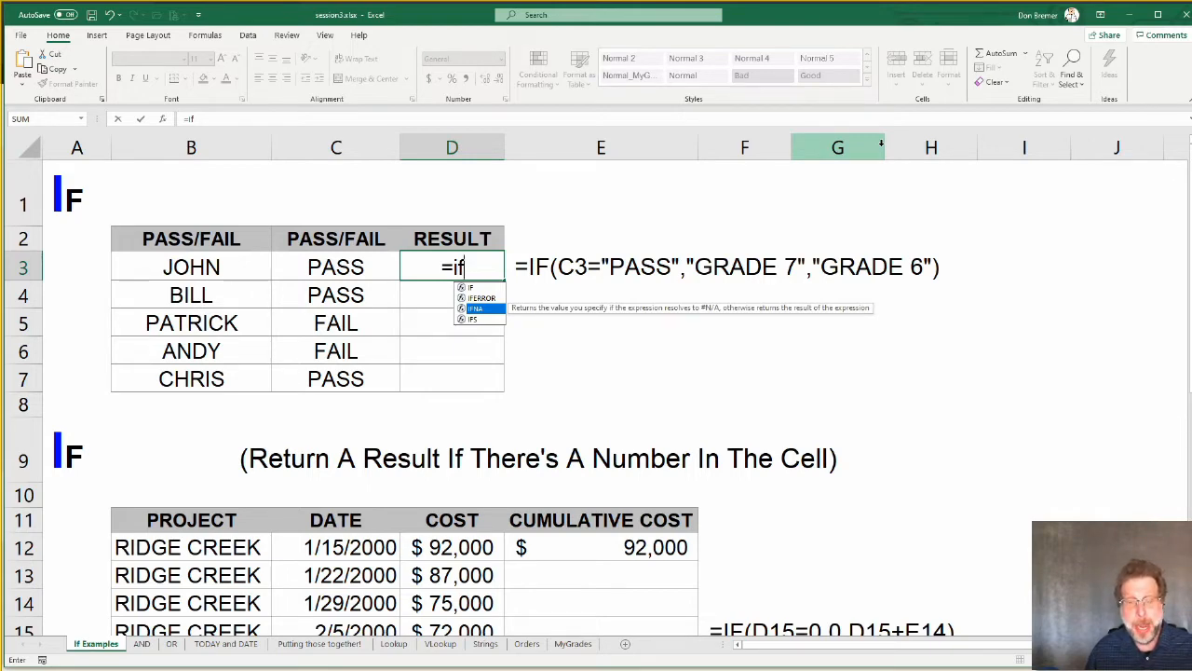
key(Up)
key(Up)
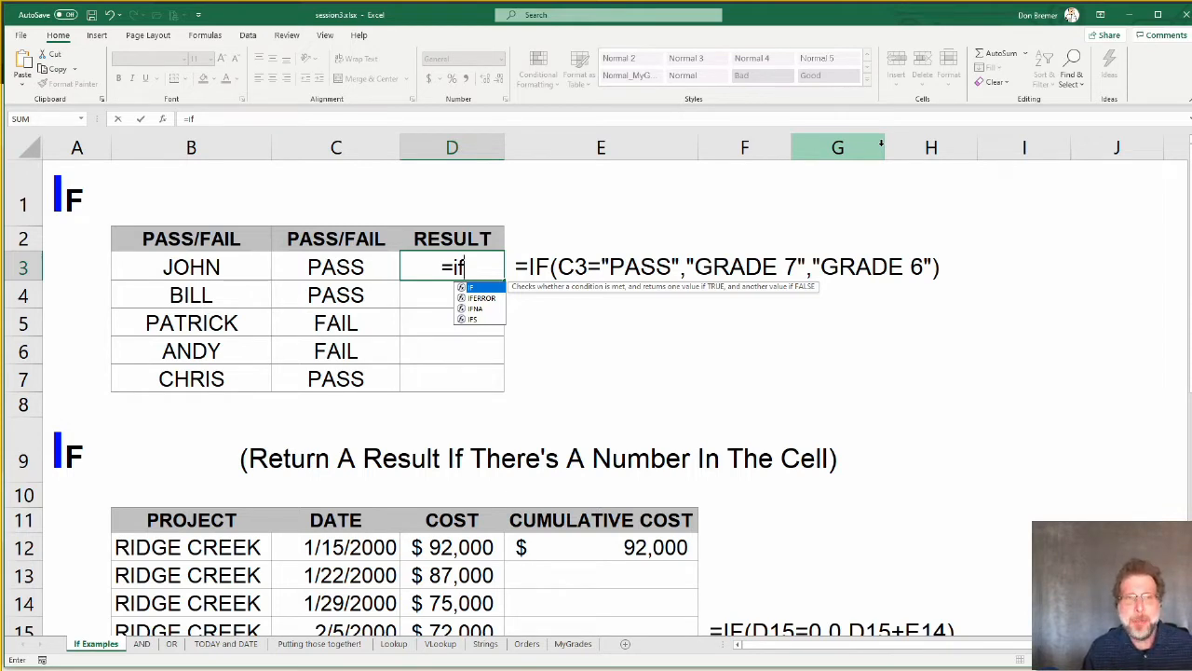
key(Tab)
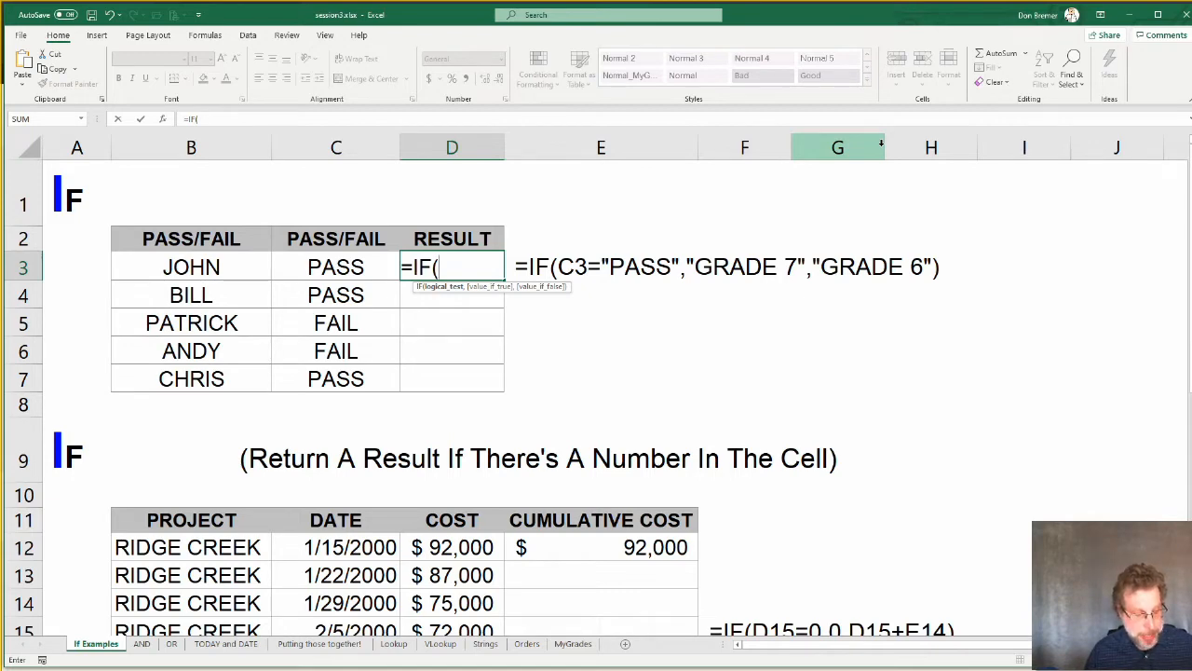
Step: Complete the D3 formula with the test c3="pass", returning "Grade 7" if true and "Grade 6" if false
text(c3)
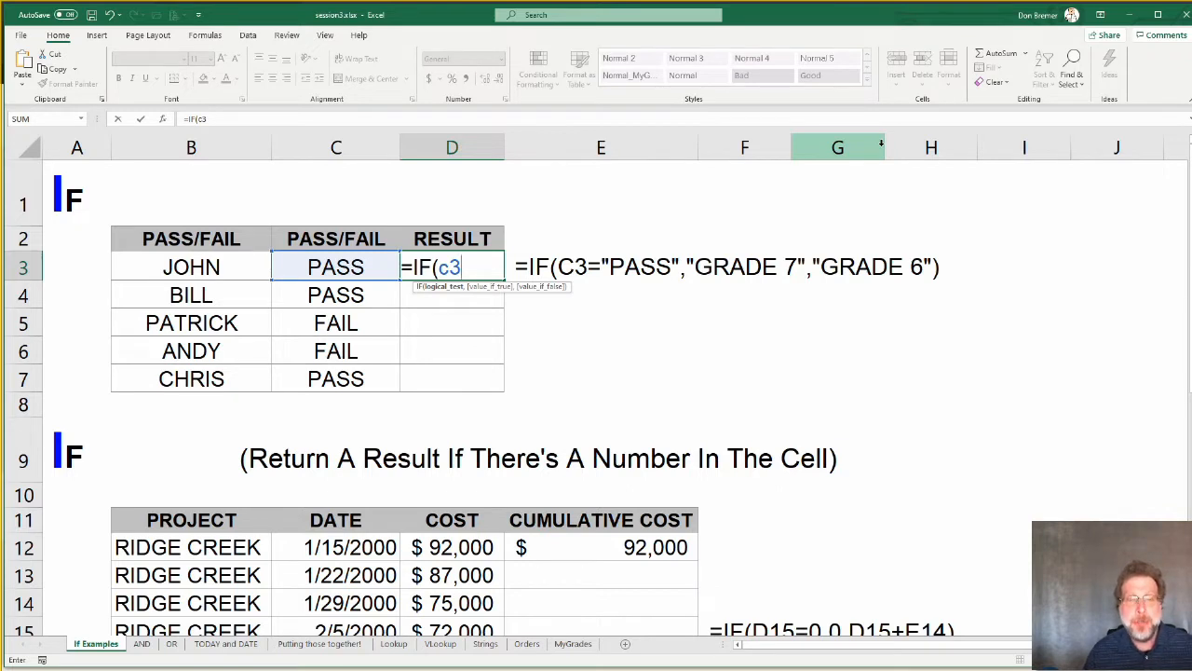
text(=")
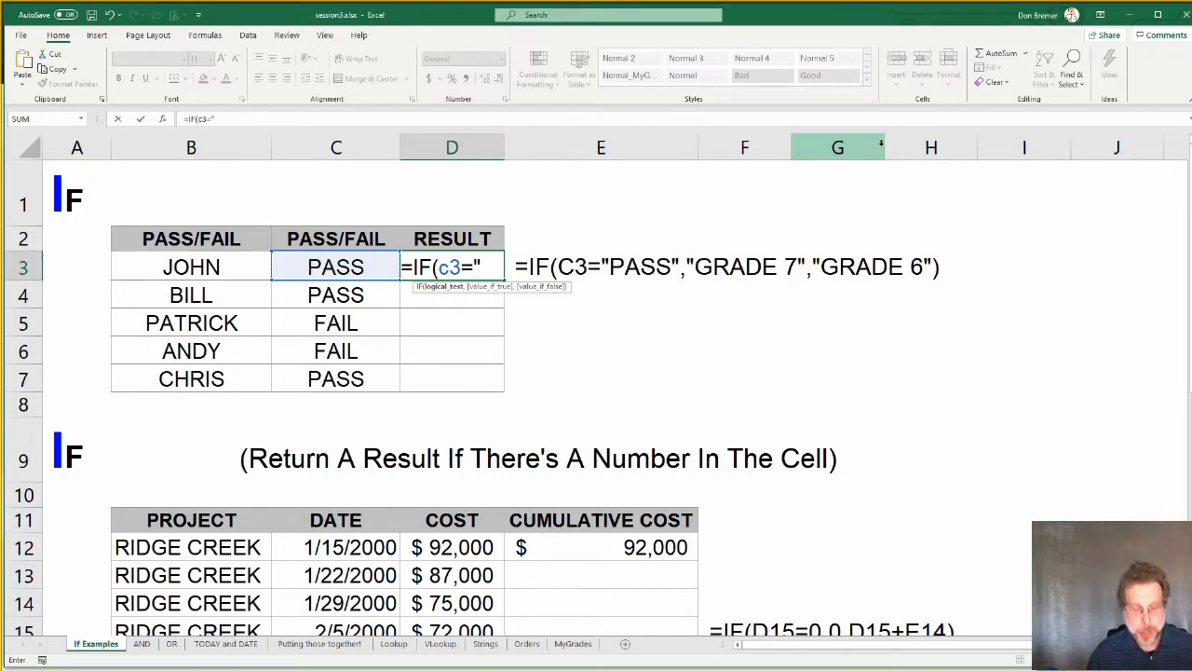
text(pass")
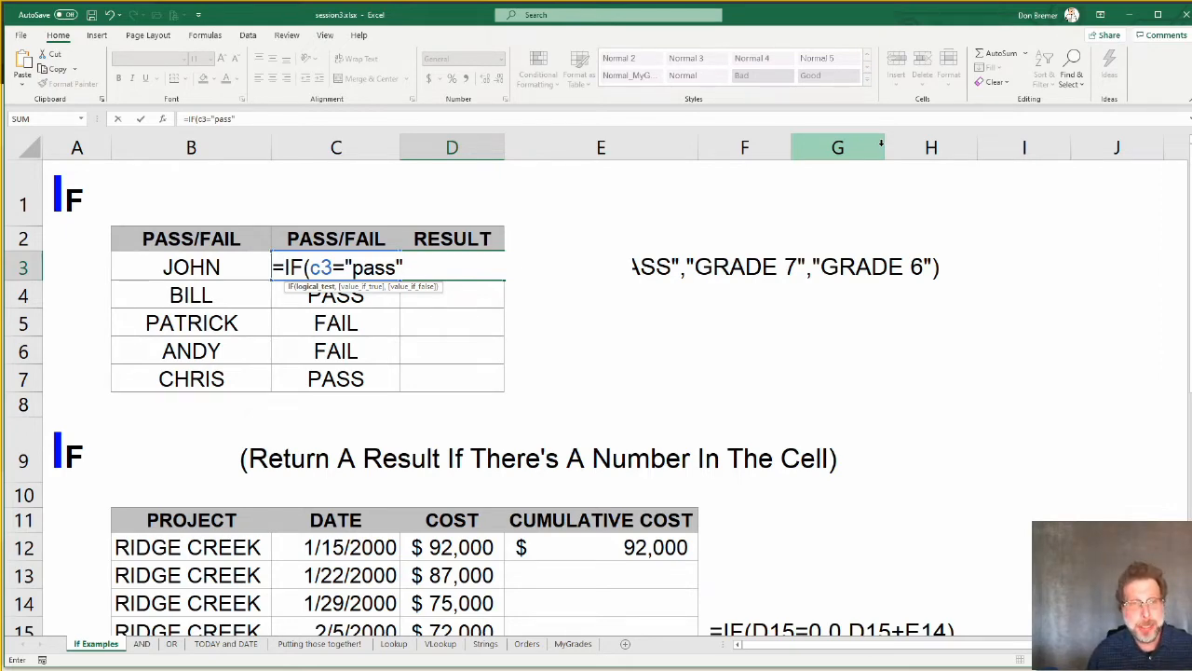
text(,)
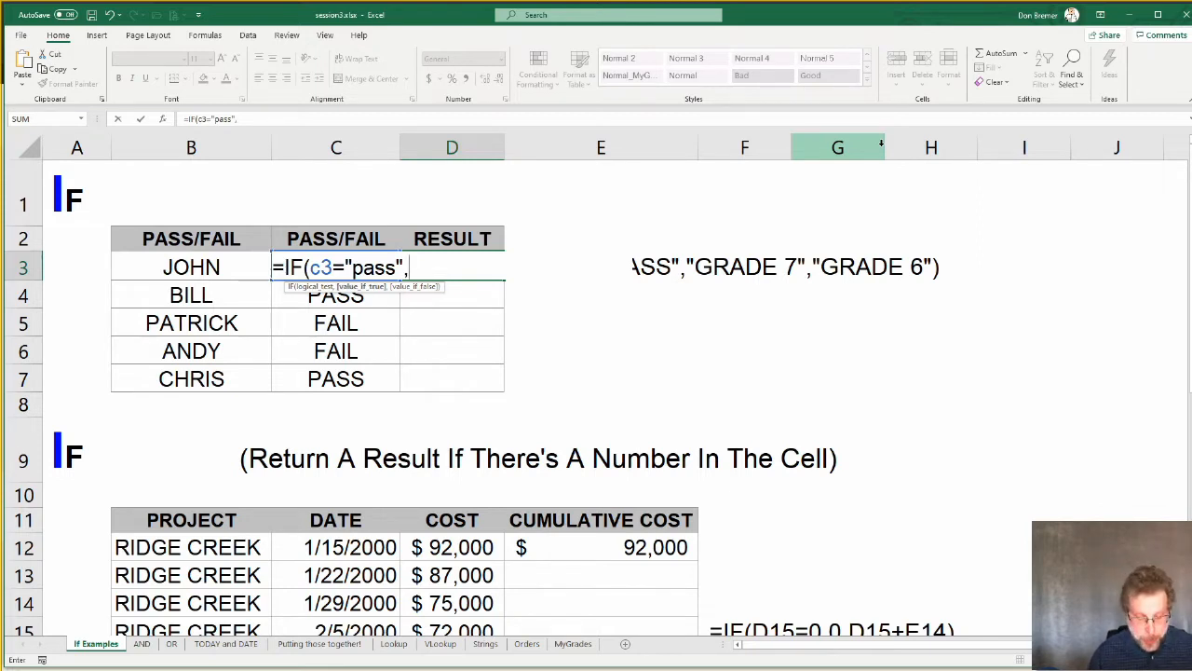
text("Gr)
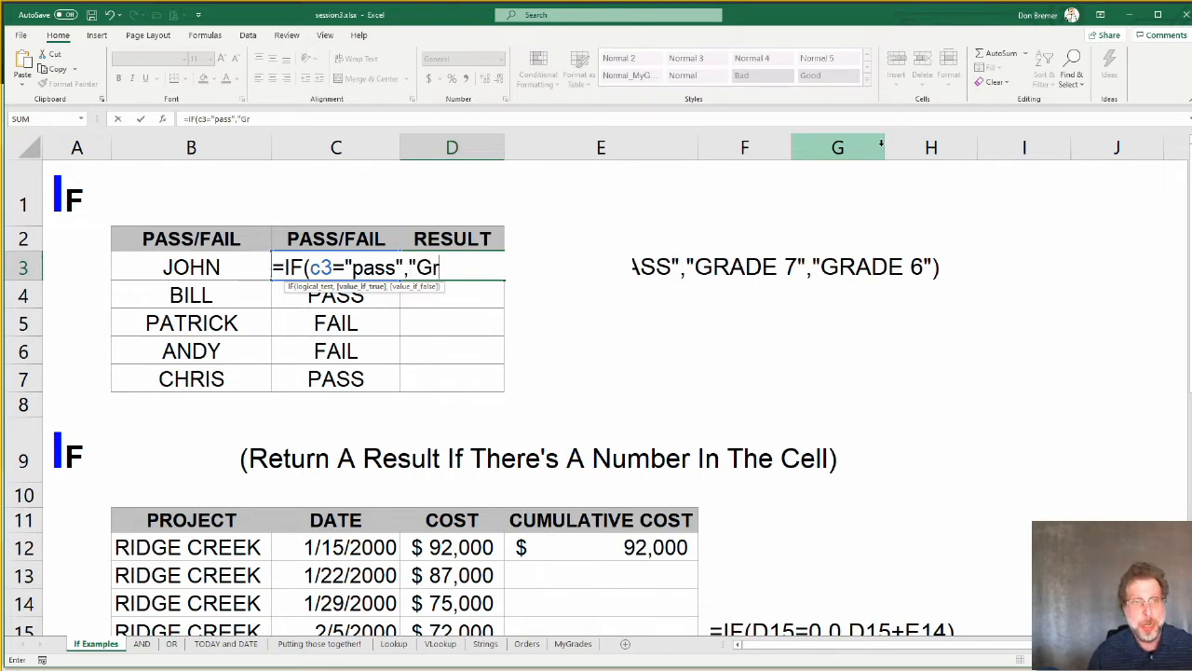
text(ade 7",)
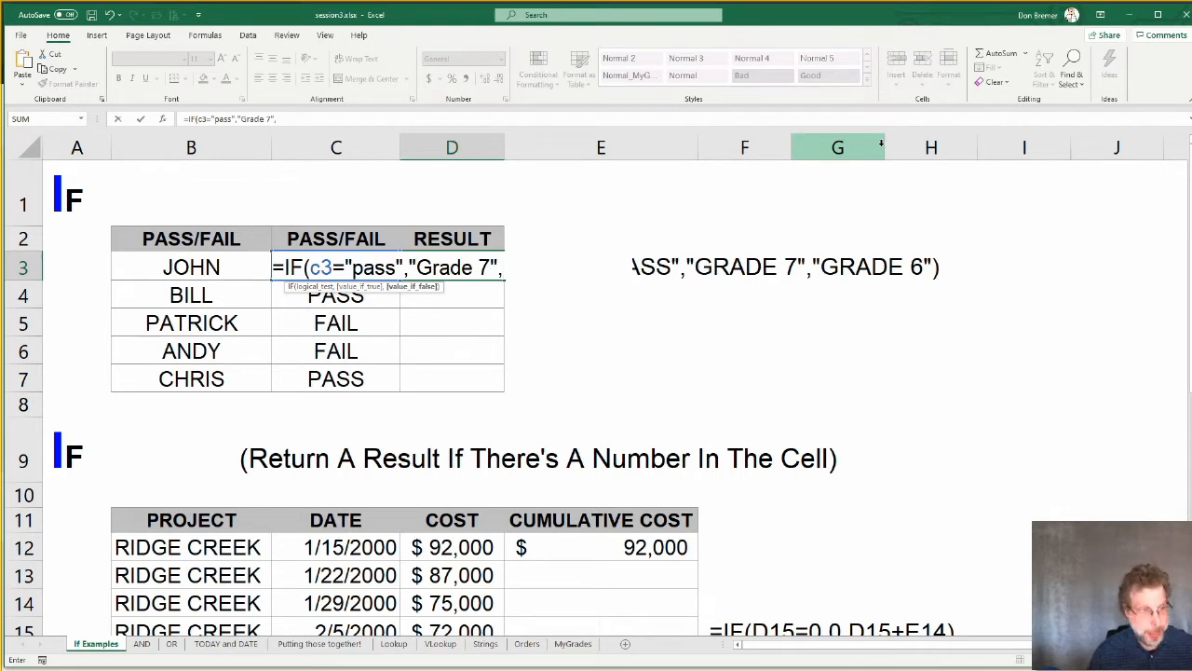
text("Grade6)
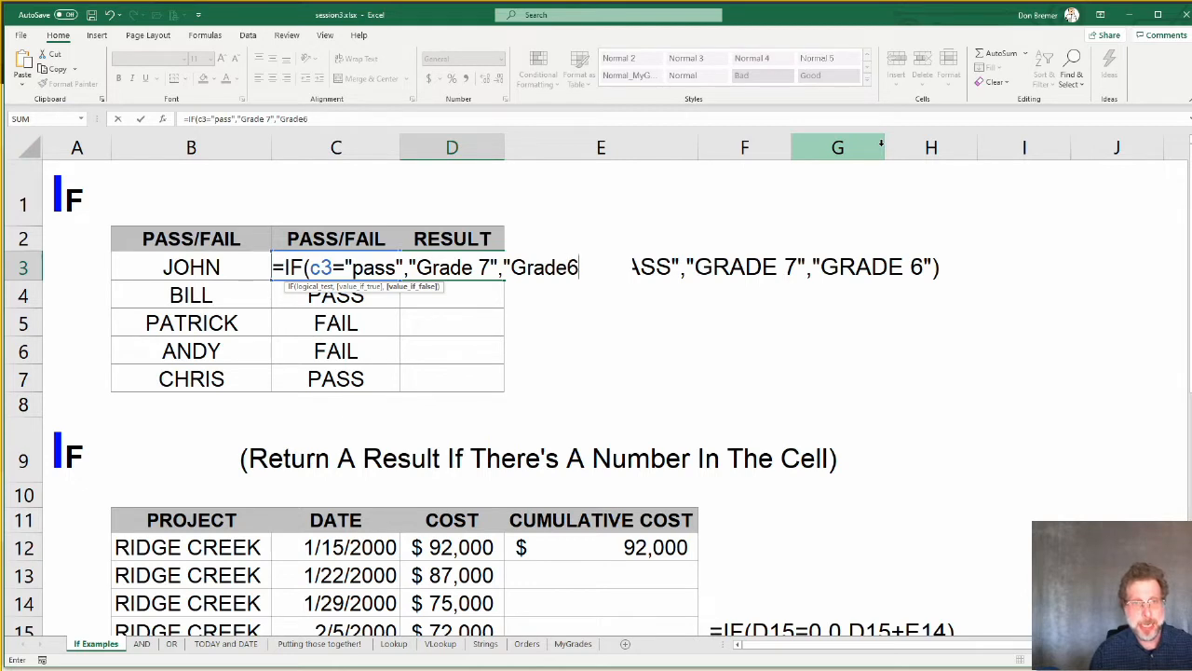
key(BackSpace)
text(6")
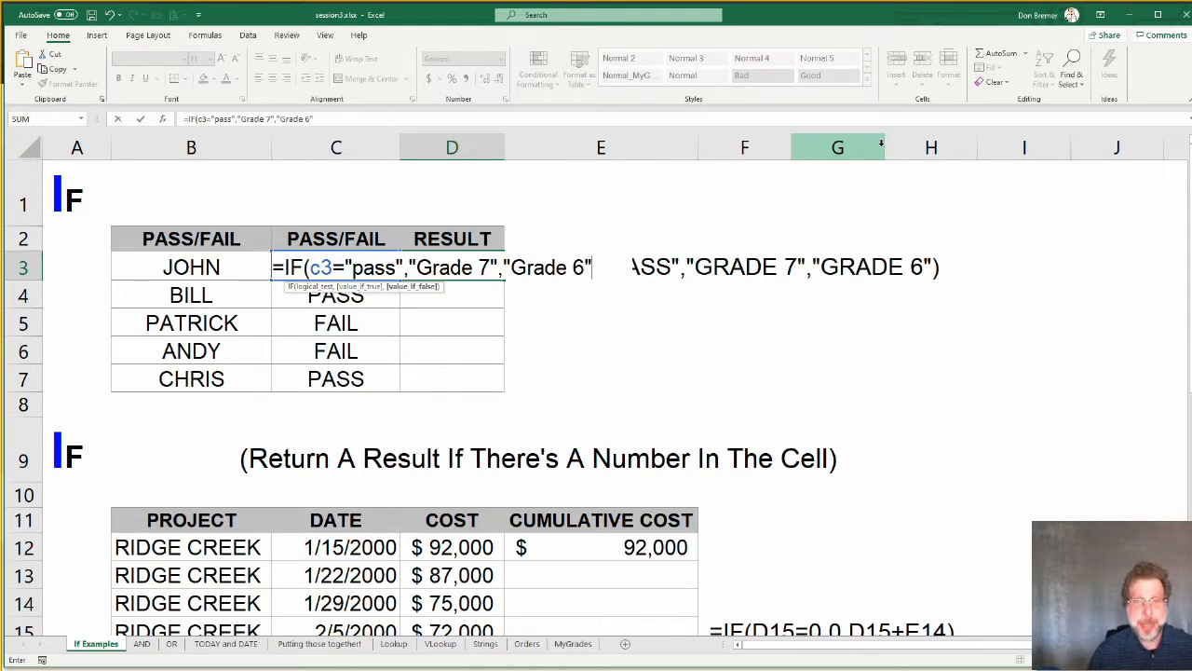
text())
key(Return)
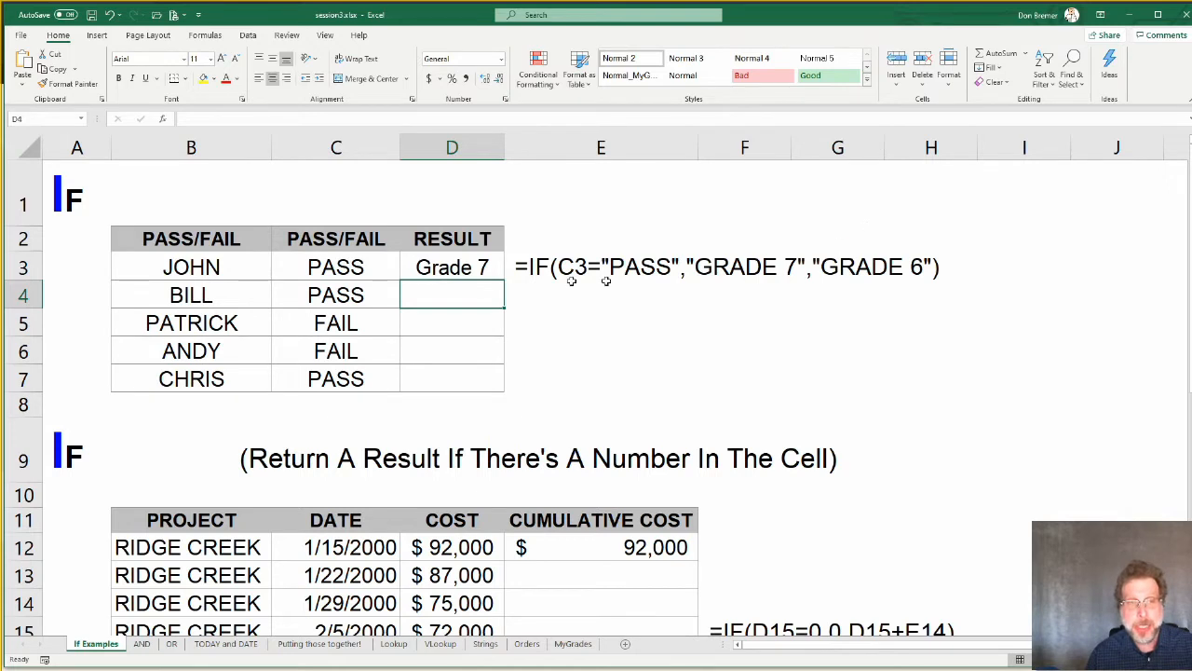
Step: Copy the IF formula from D3 down the result column through D7
click(452, 266)
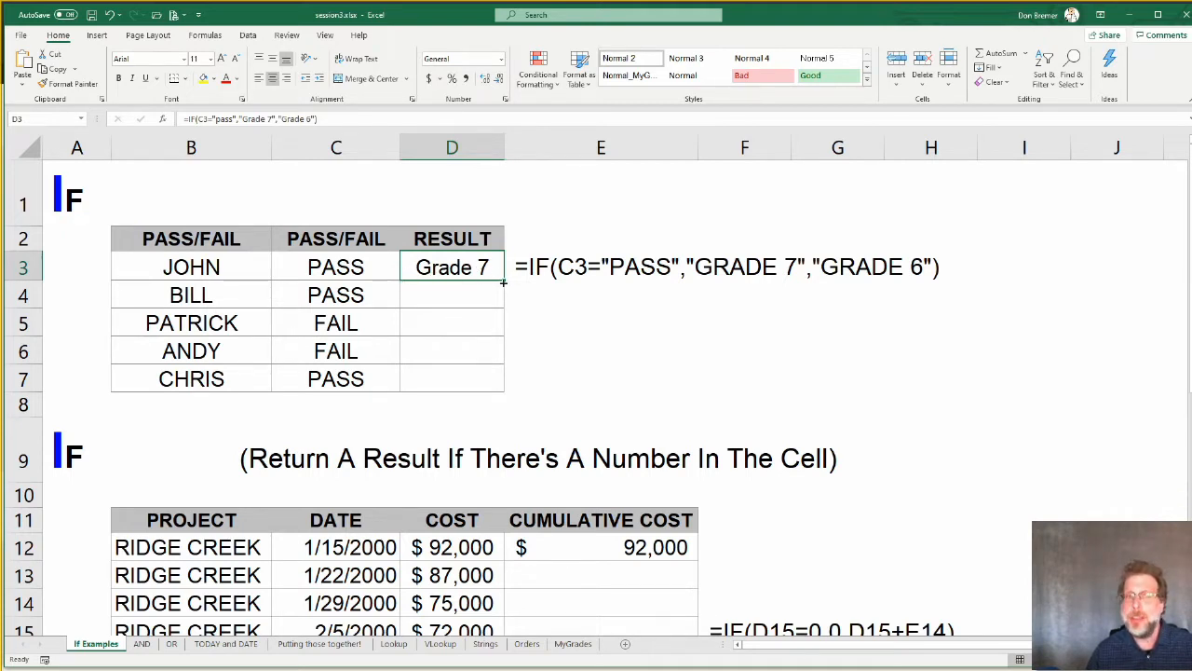
drag(504, 281, 461, 391)
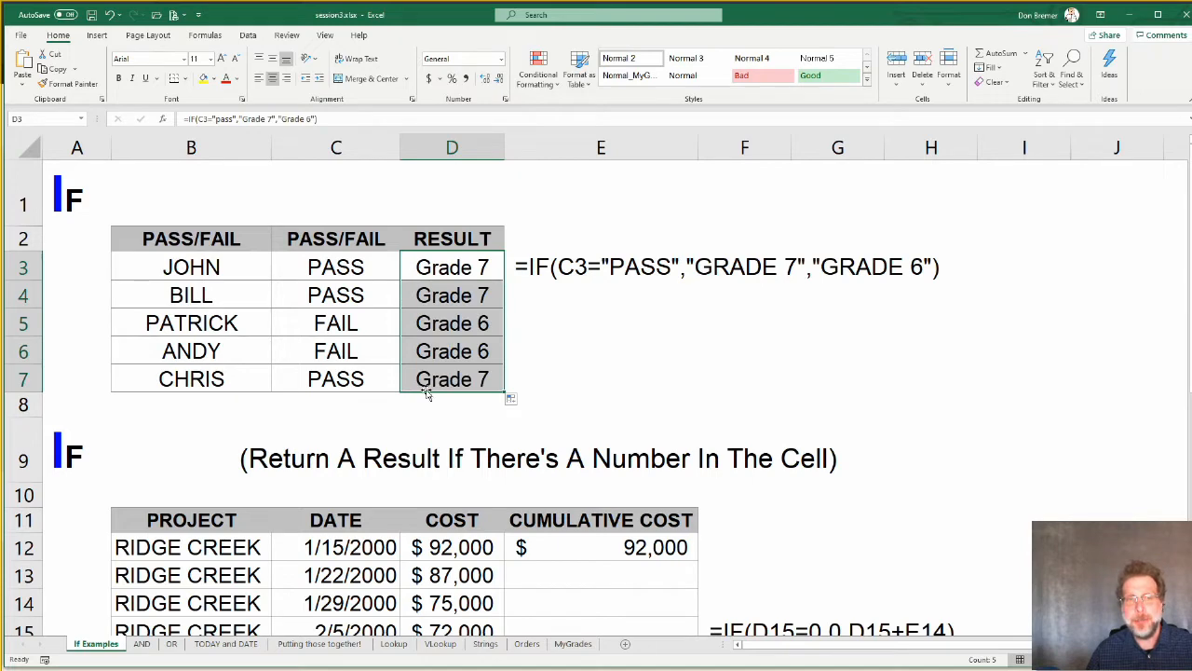
Step: Enter the formula =IF(D15=0,0,D15+E14) in cell E15 of the cumulative cost column
scroll(427, 394, down, 3)
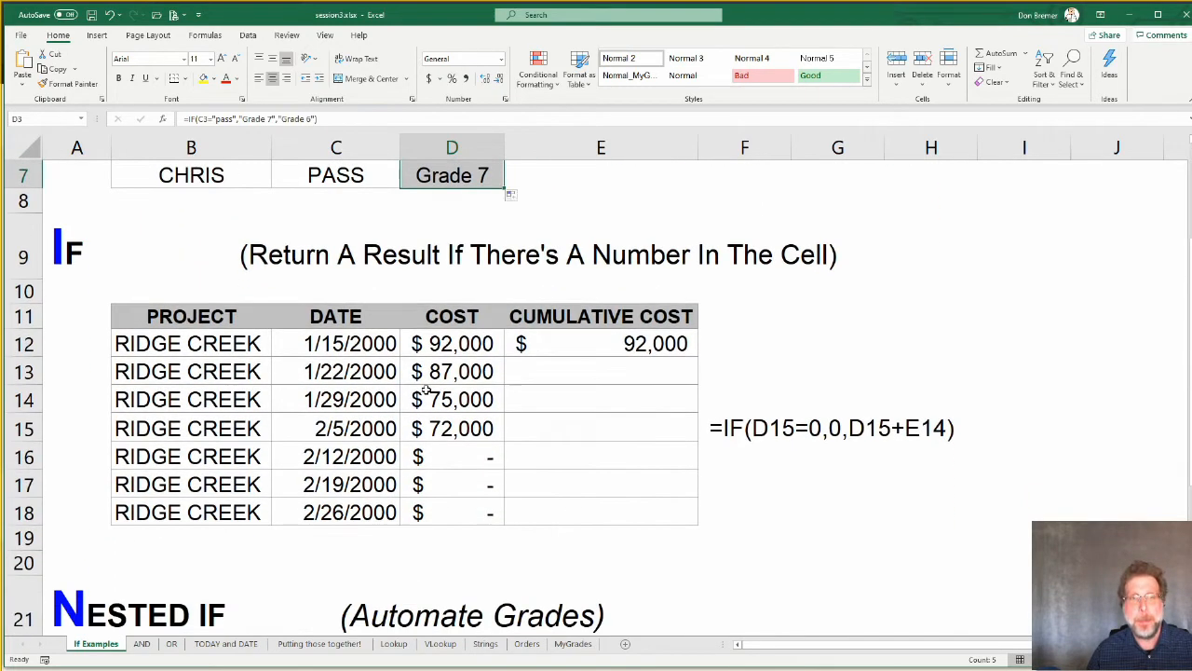
click(562, 310)
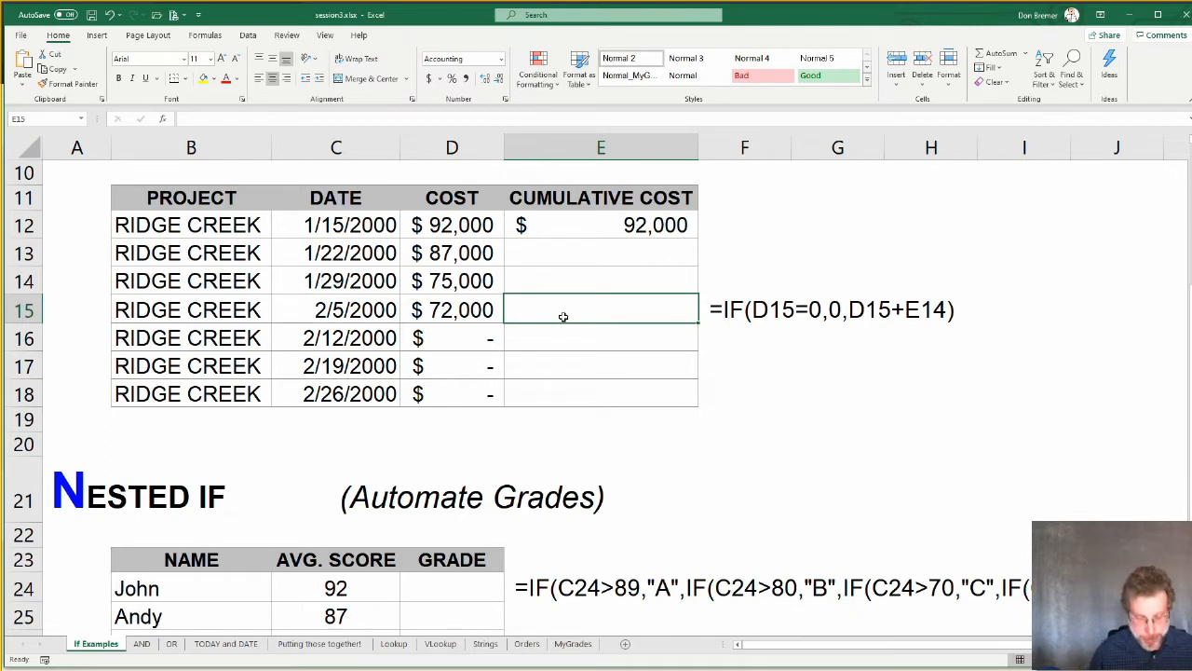
text(=)
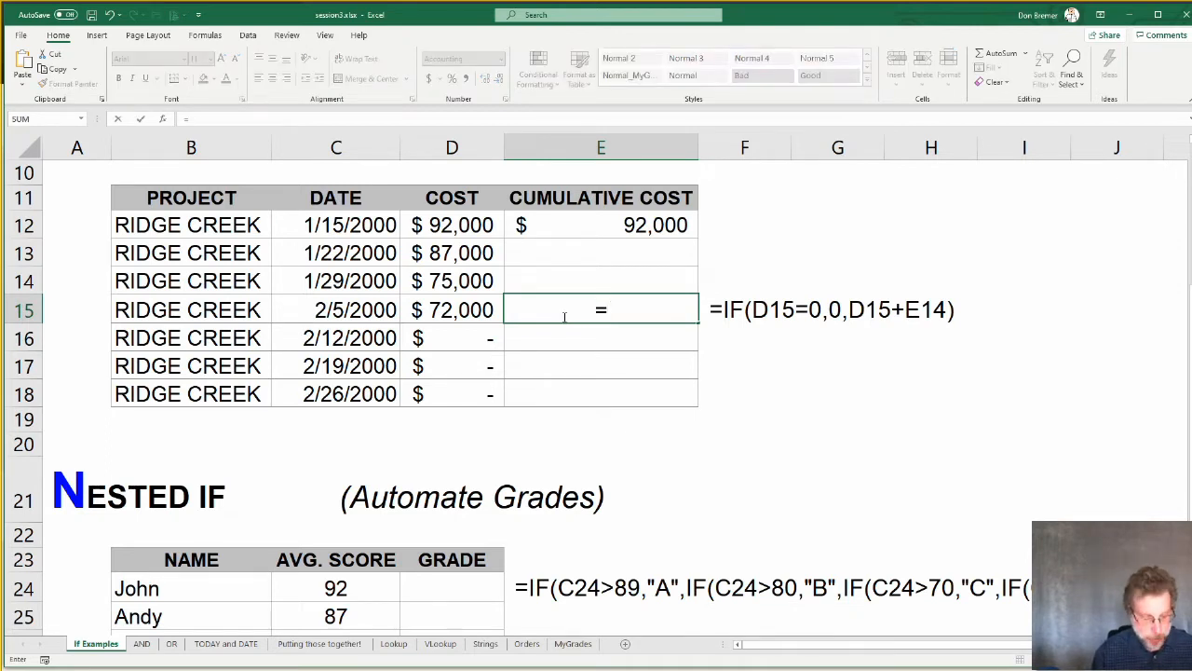
text(if()
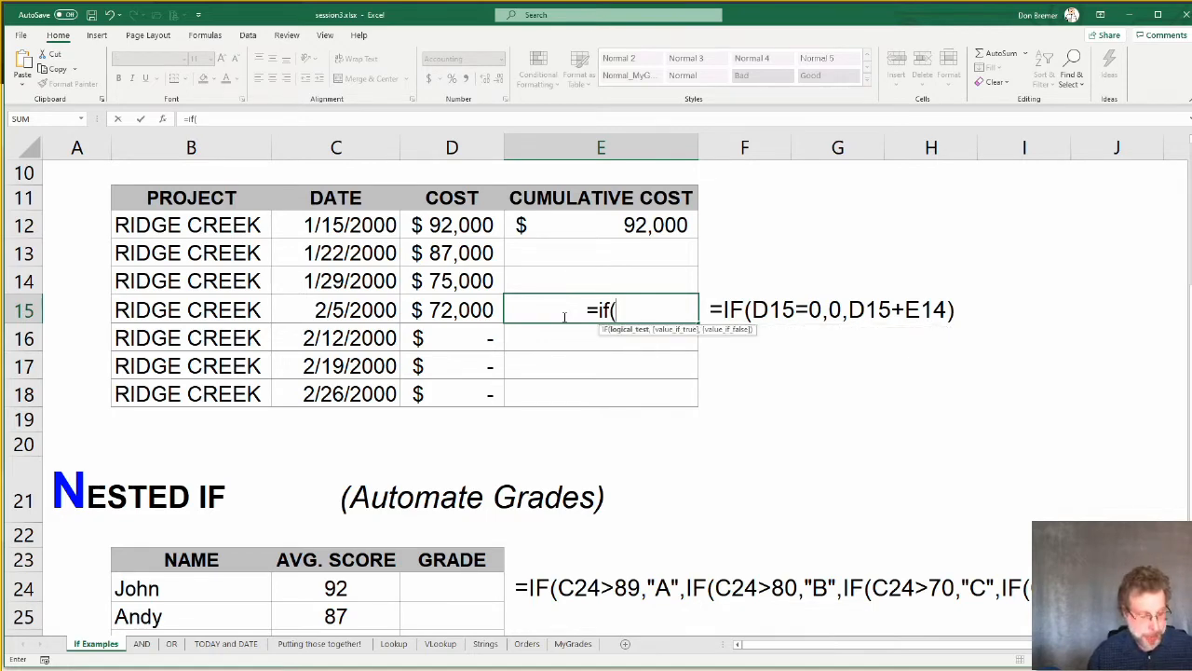
text(d15=0)
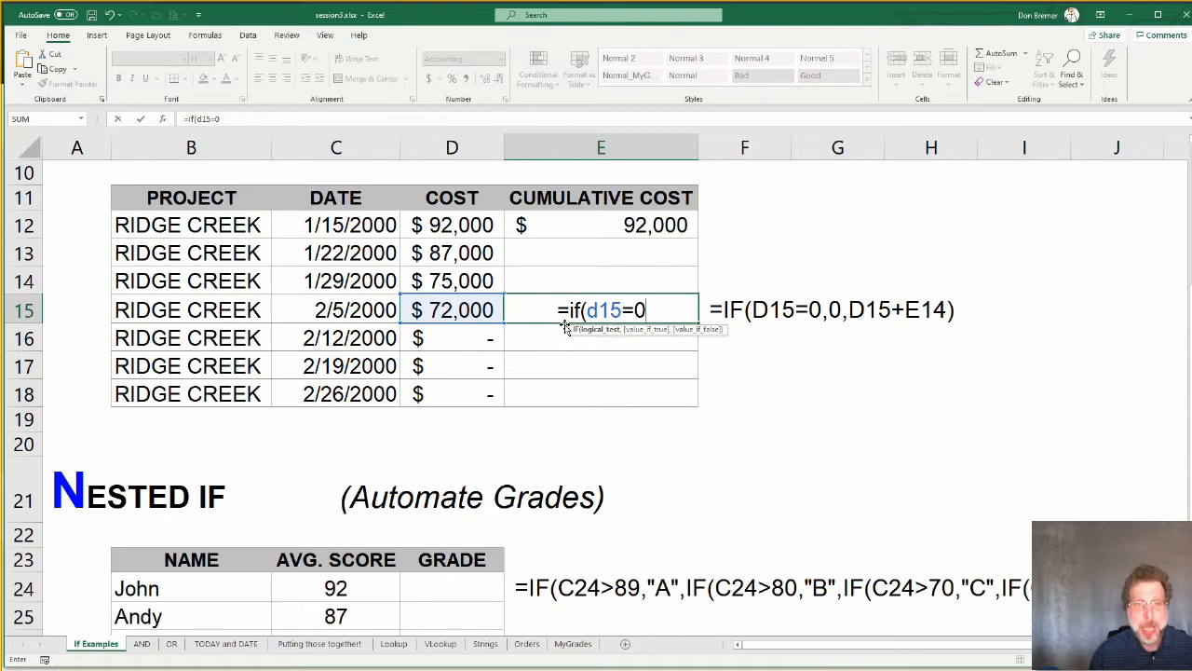
text(,)
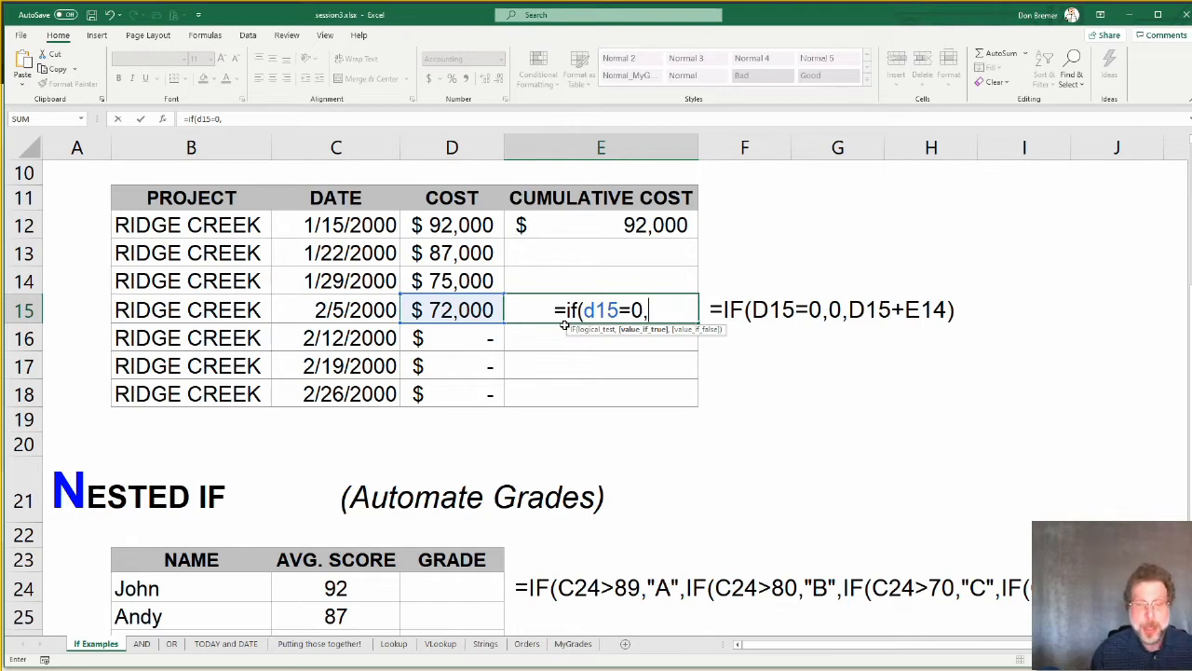
text(0,)
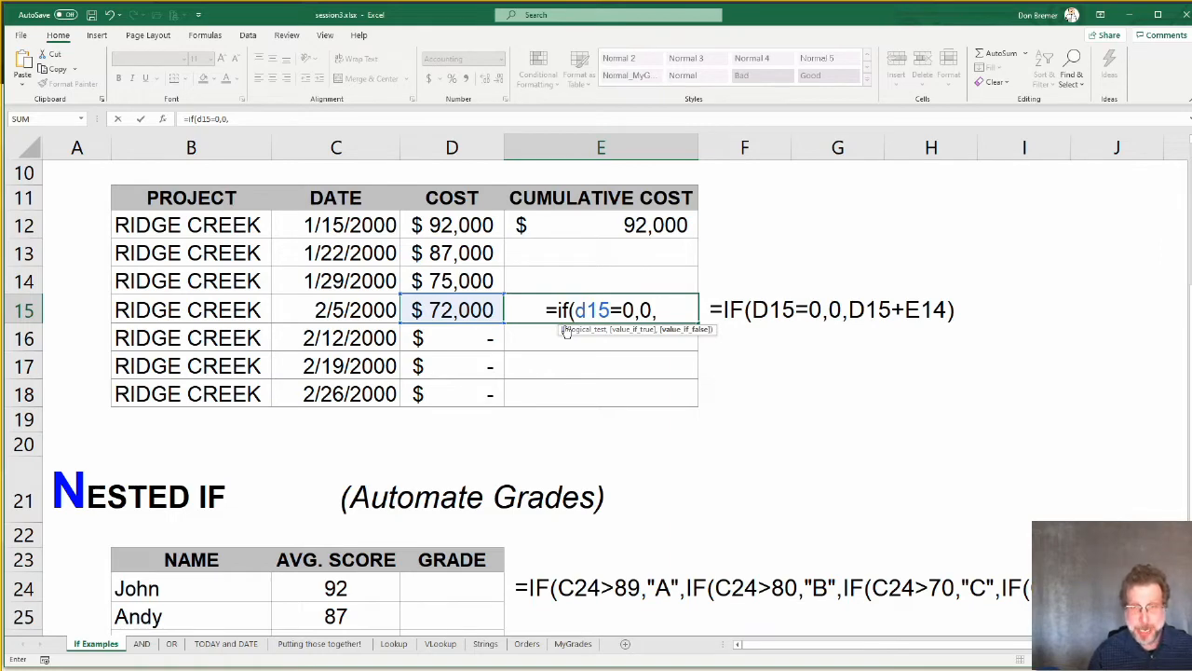
text(d15+)
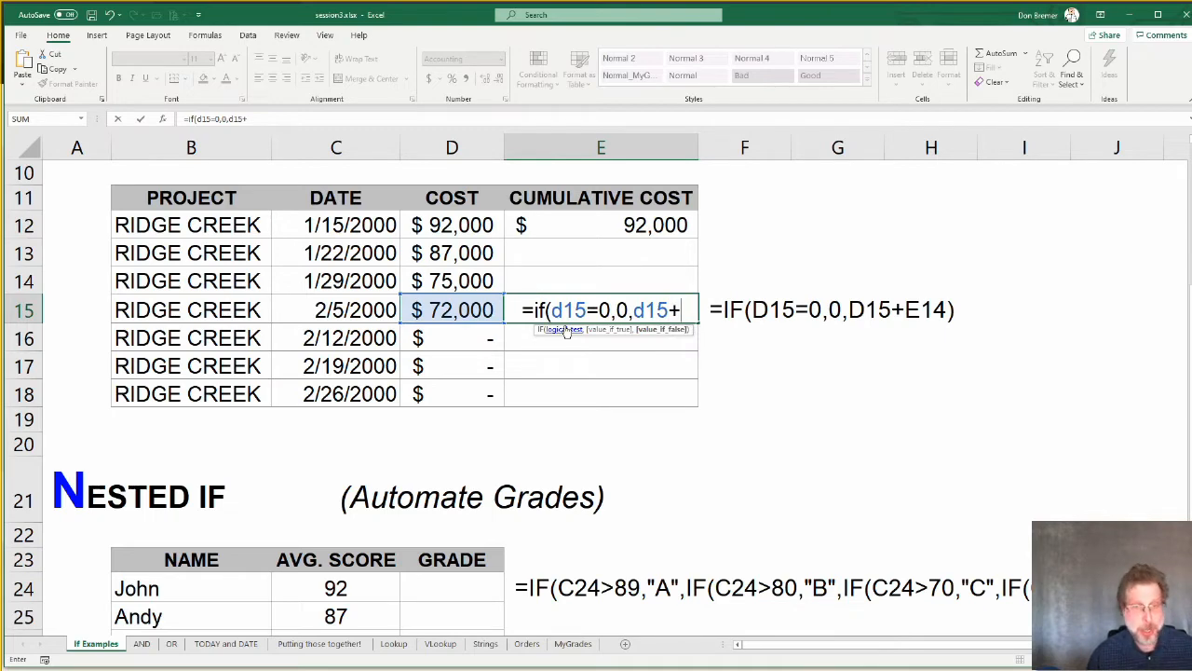
text(e14)
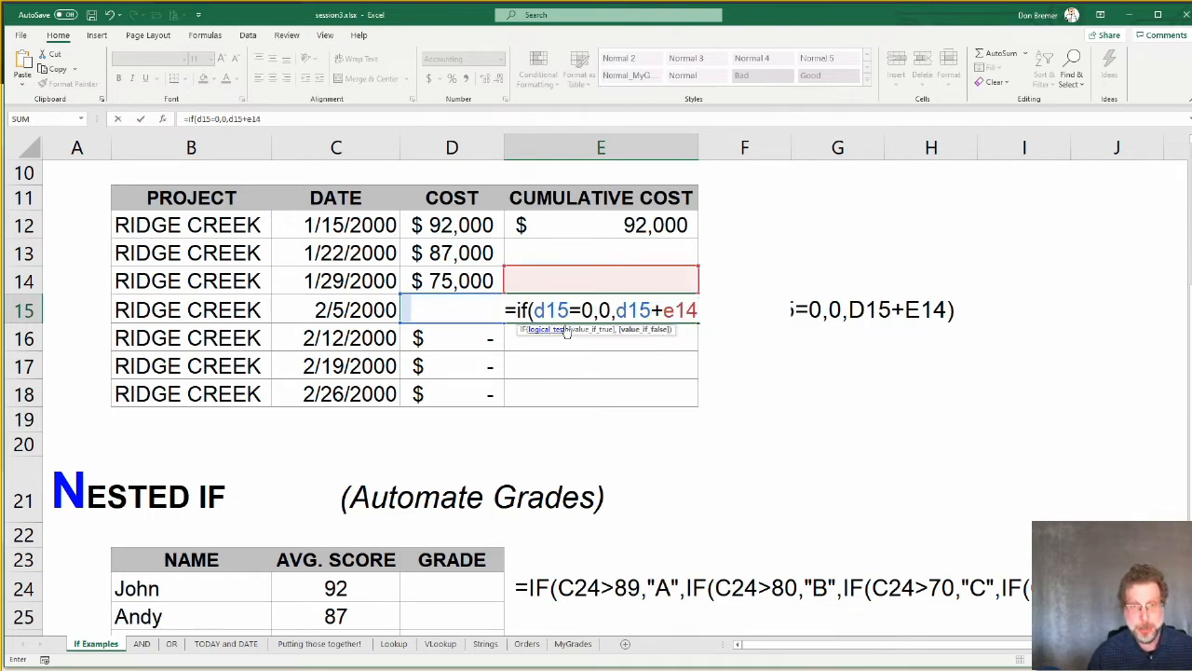
text())
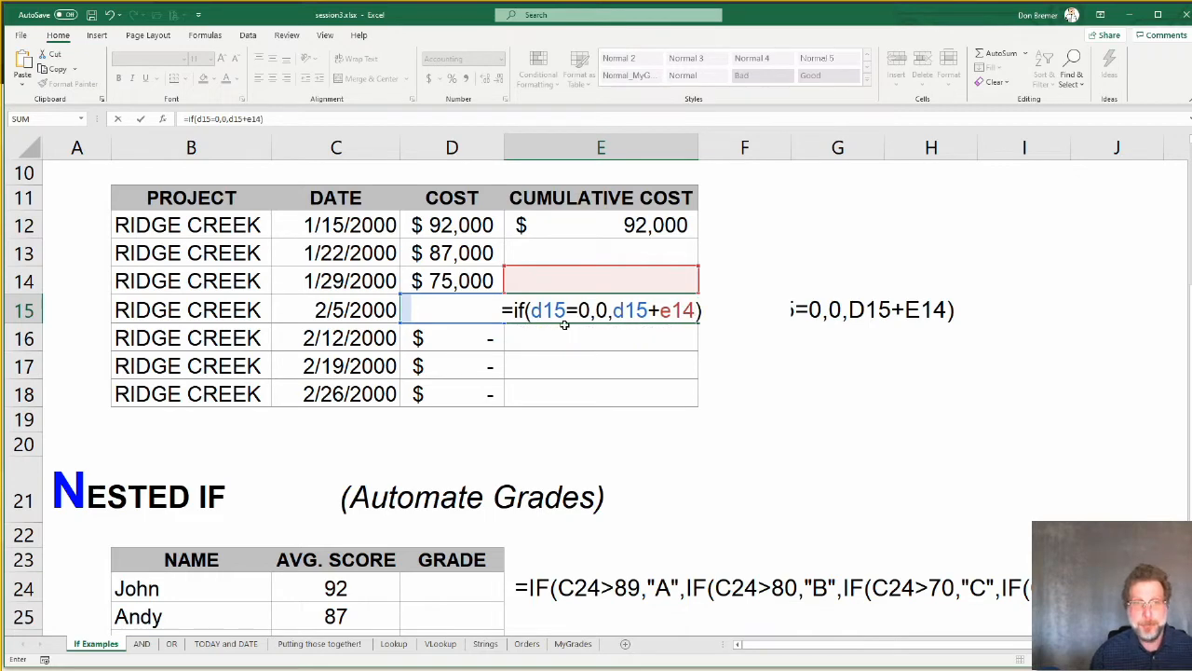
key(Return)
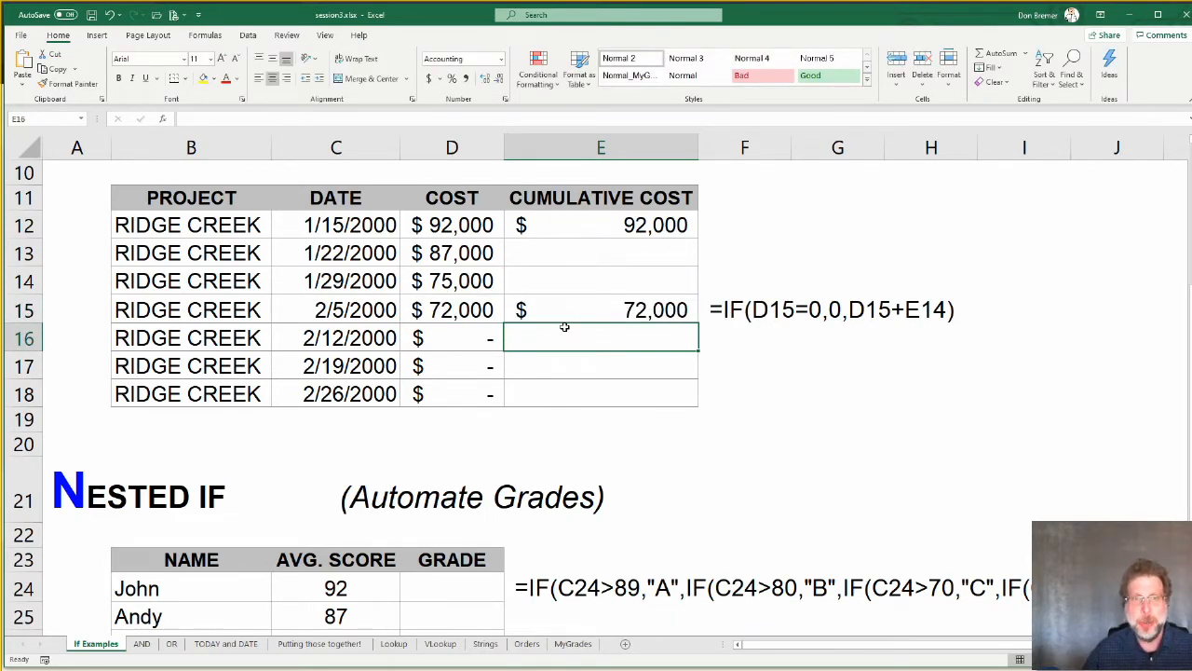
Step: Copy the cumulative cost formula from E15 up to E13 and down to E18
click(563, 314)
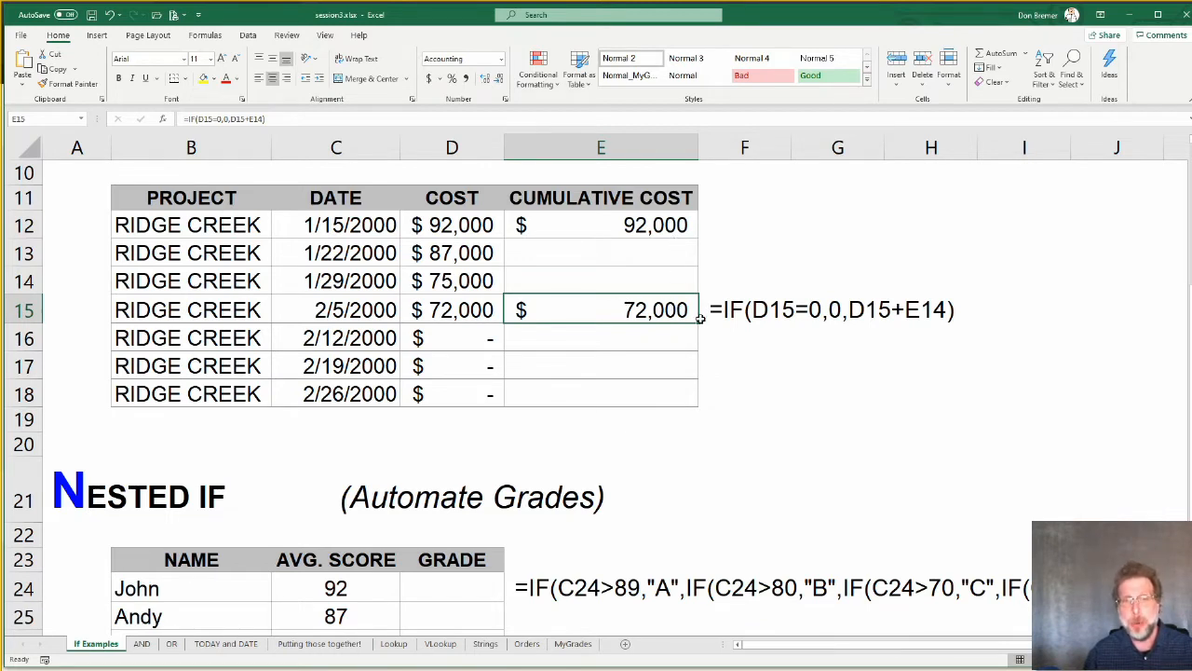
drag(701, 318, 691, 242)
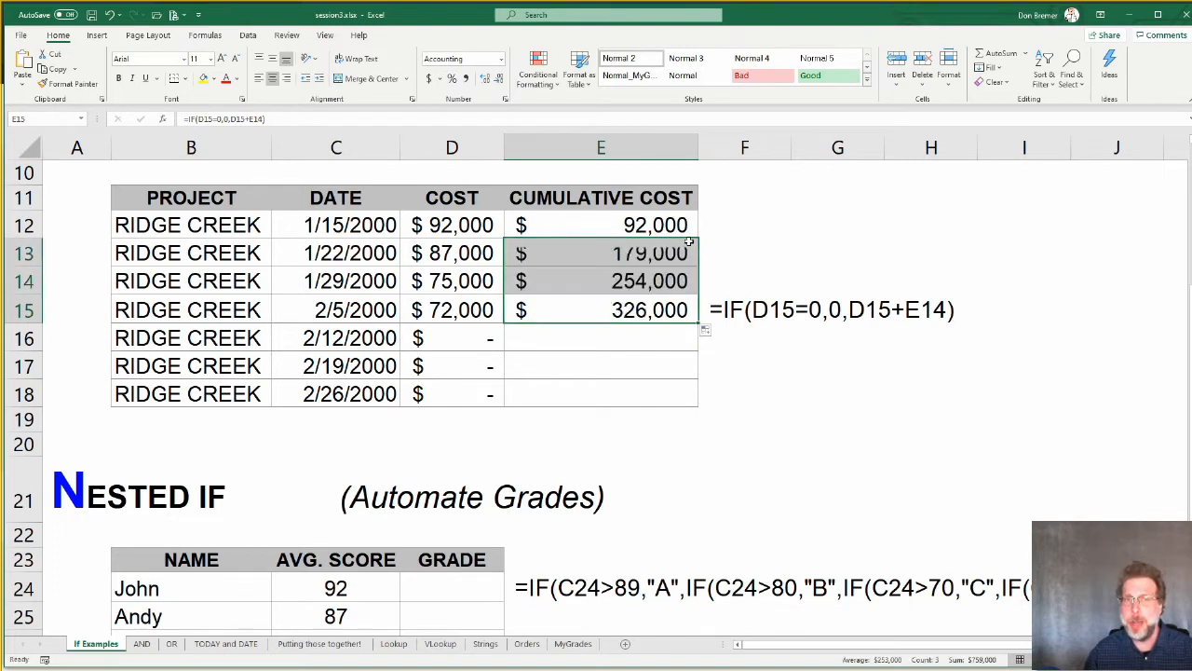
double_click(699, 322)
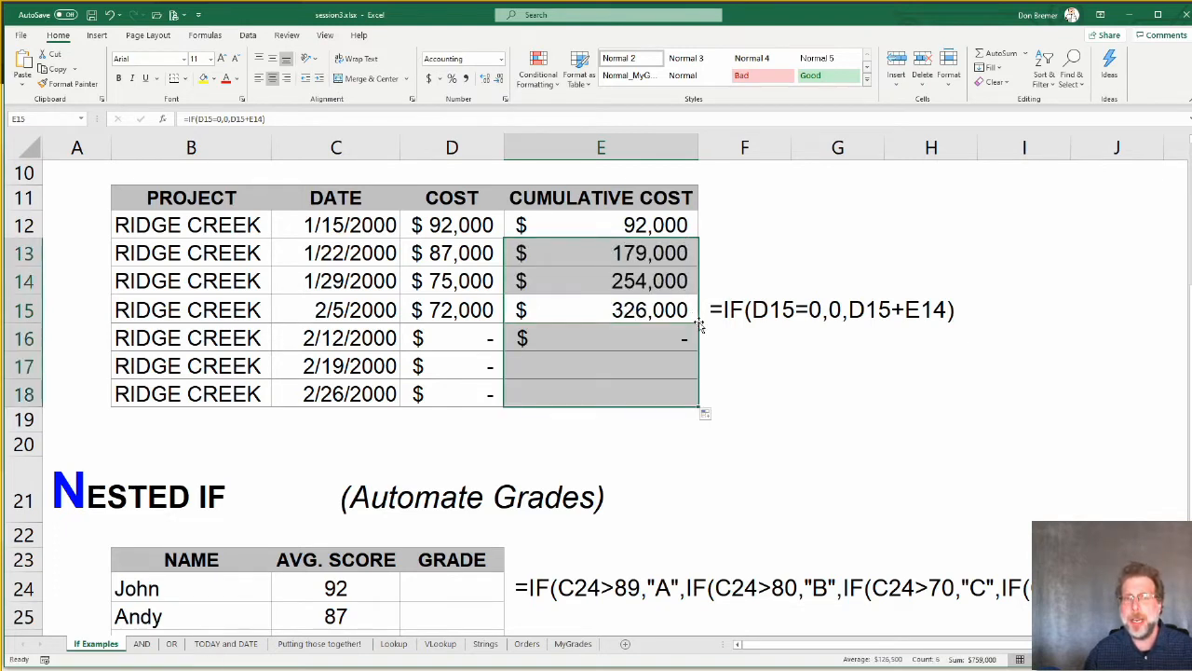
Step: Enter a cost of 90000 for the 2/12/2000 Ridge Creek row in cell D16
click(675, 374)
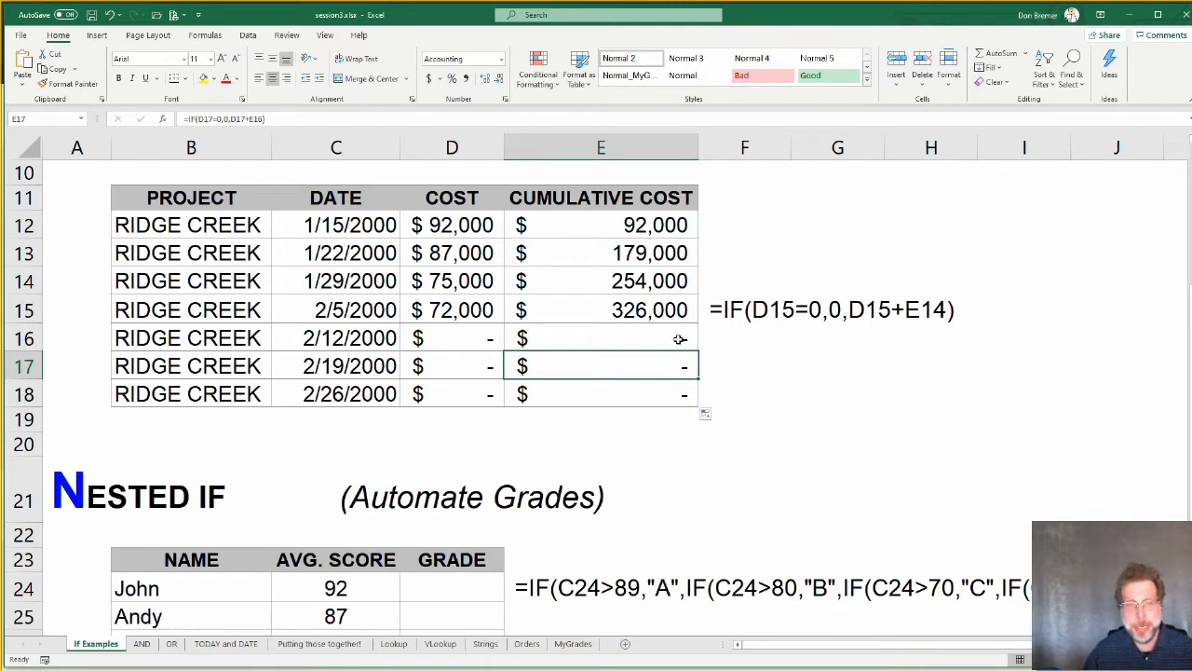
click(464, 333)
text(90)
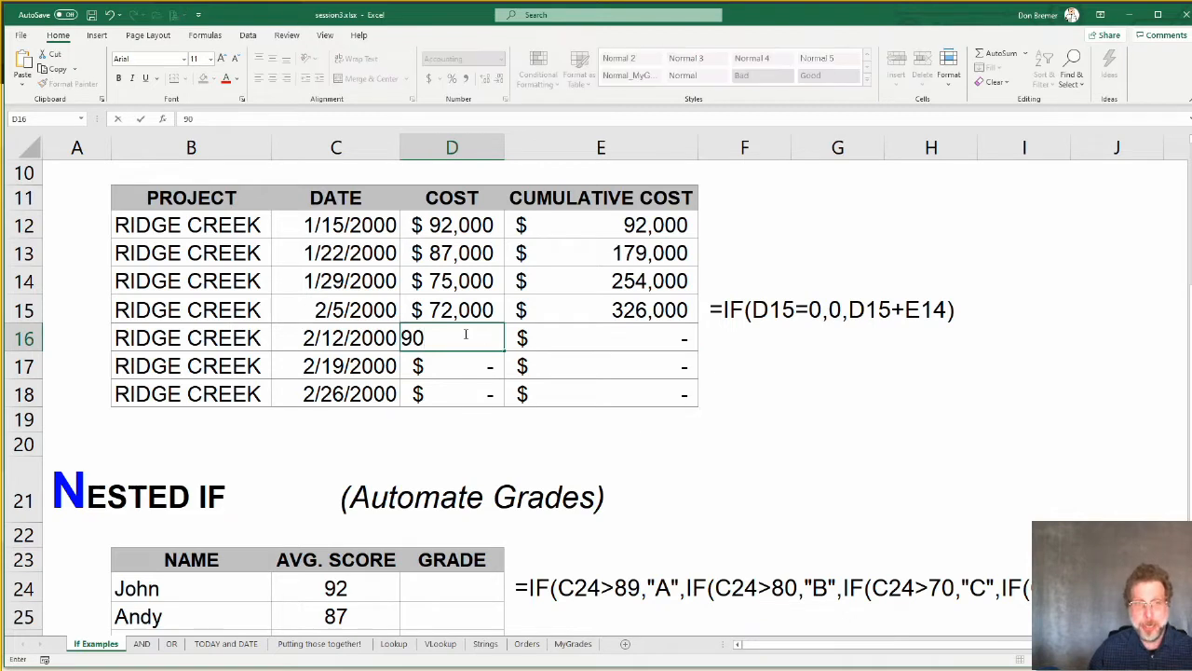
key(Return)
key(Return)
key(Up)
key(Up)
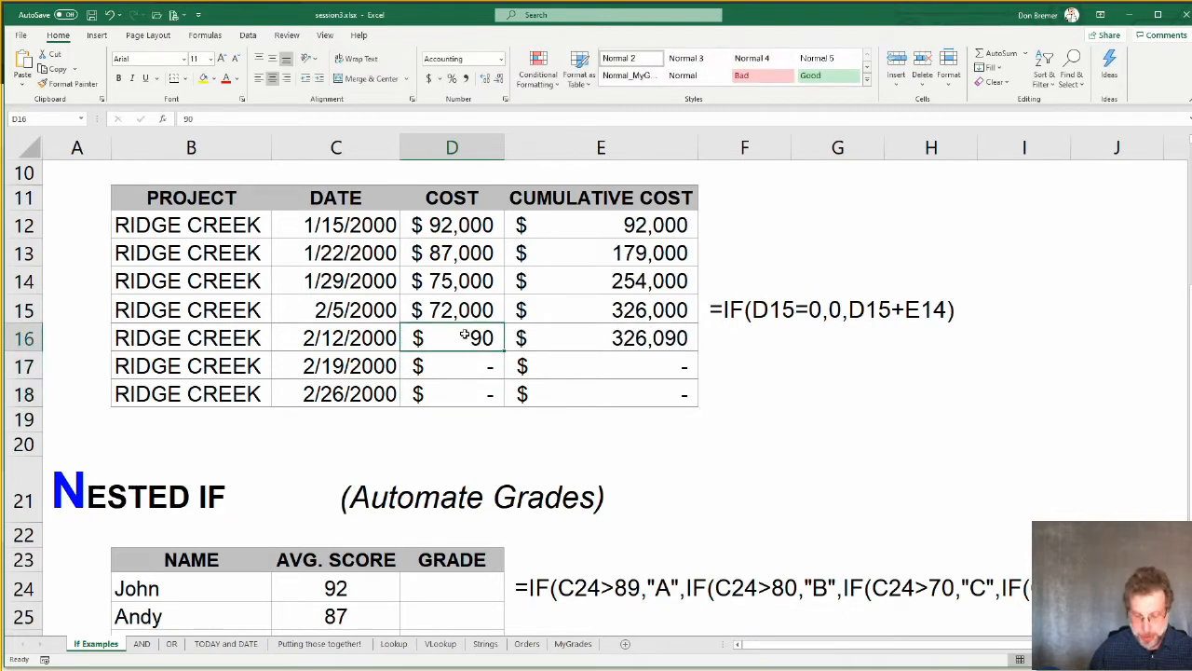
text(90,)
text(000)
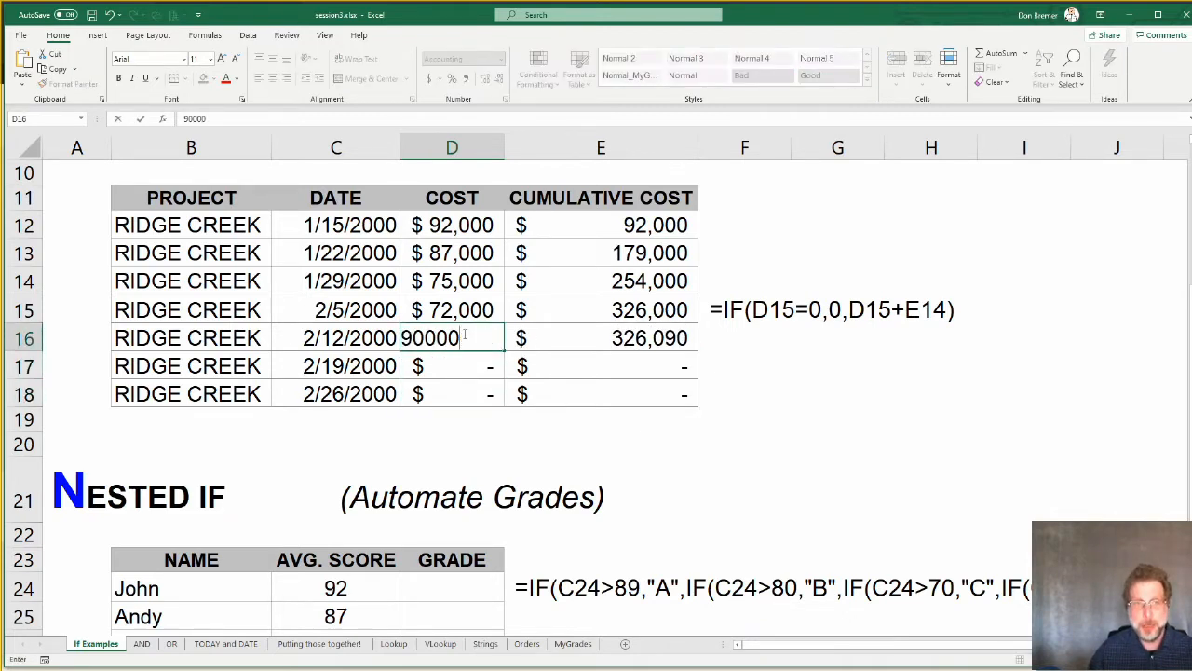
key(Return)
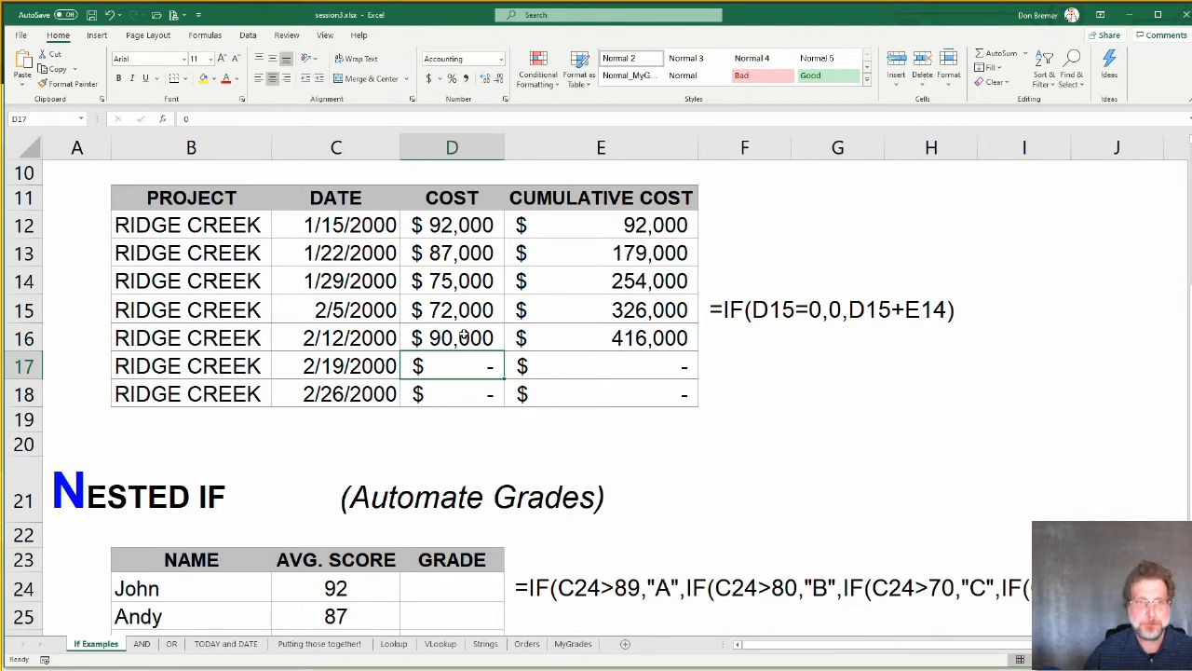
Step: Enter the formula =IF(C24>89,"A","F") in cell D24 of the Nested IF grade table
scroll(462, 336, down, 3)
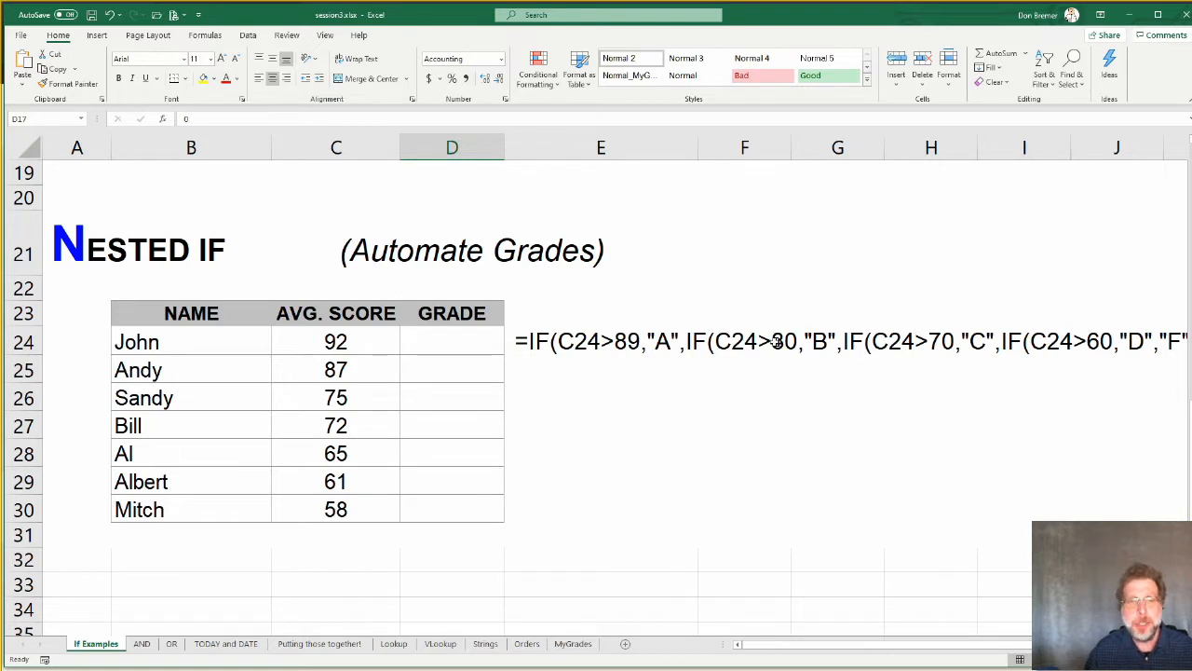
click(476, 338)
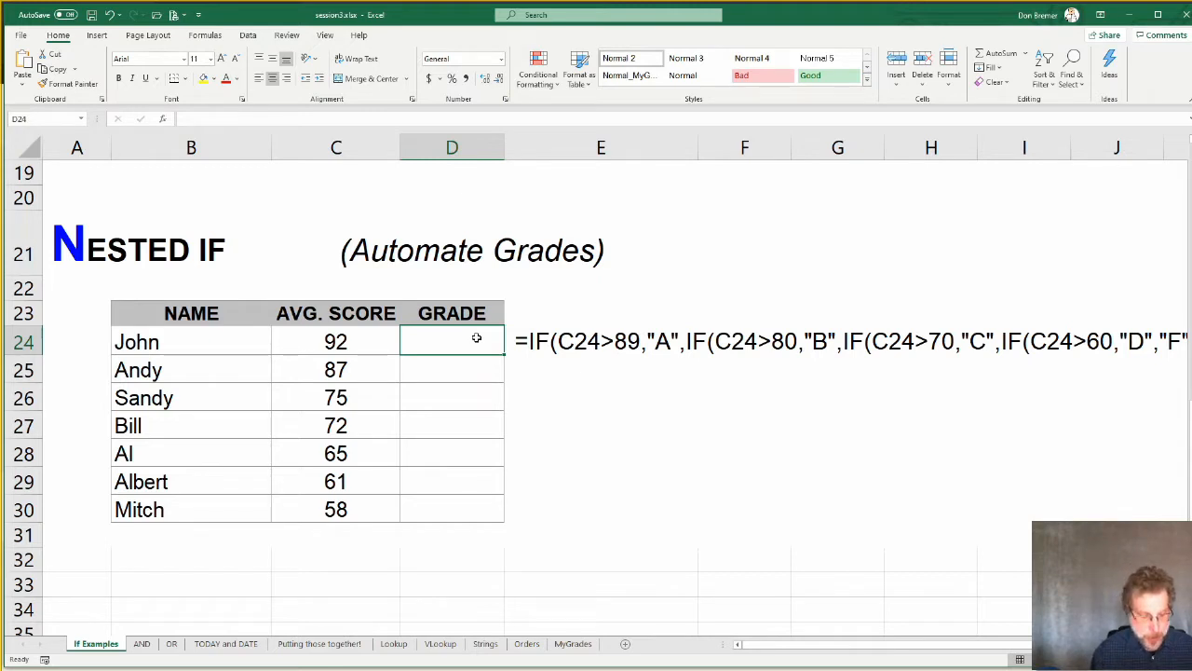
text(=if()
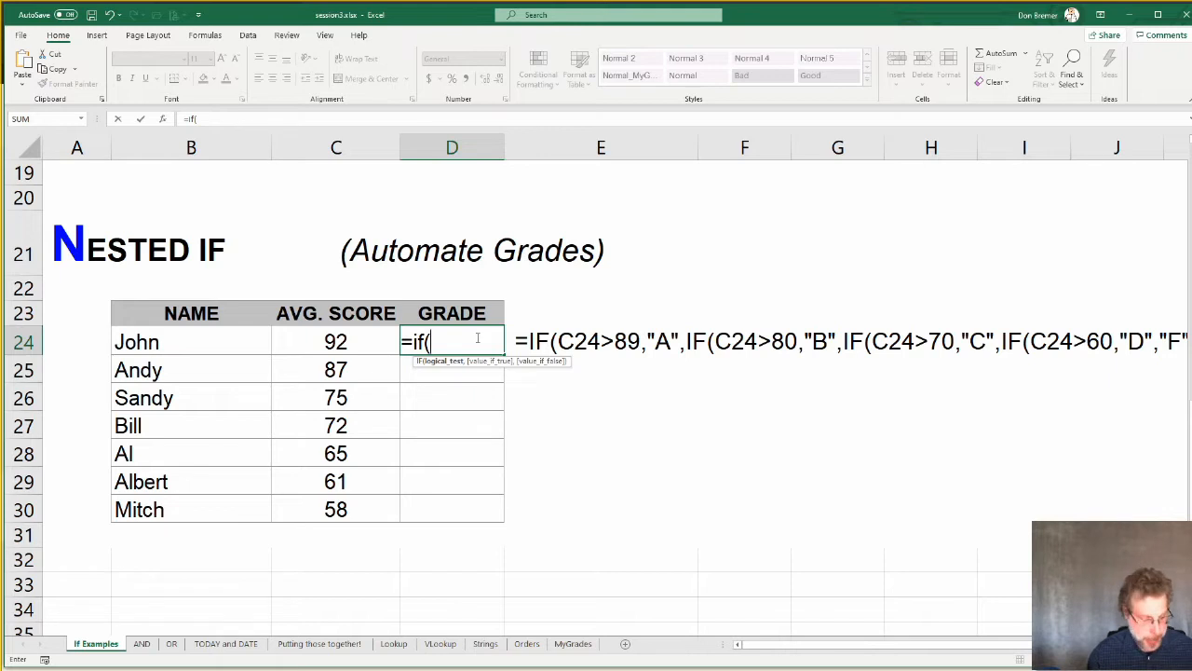
text(c24>)
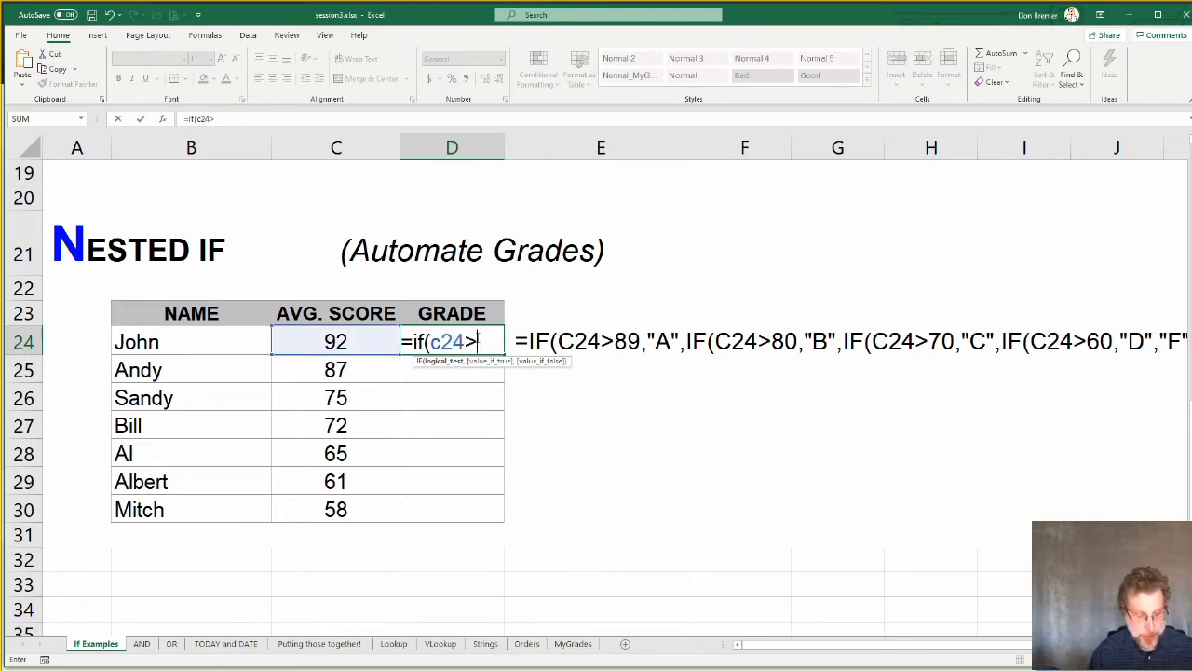
text(89)
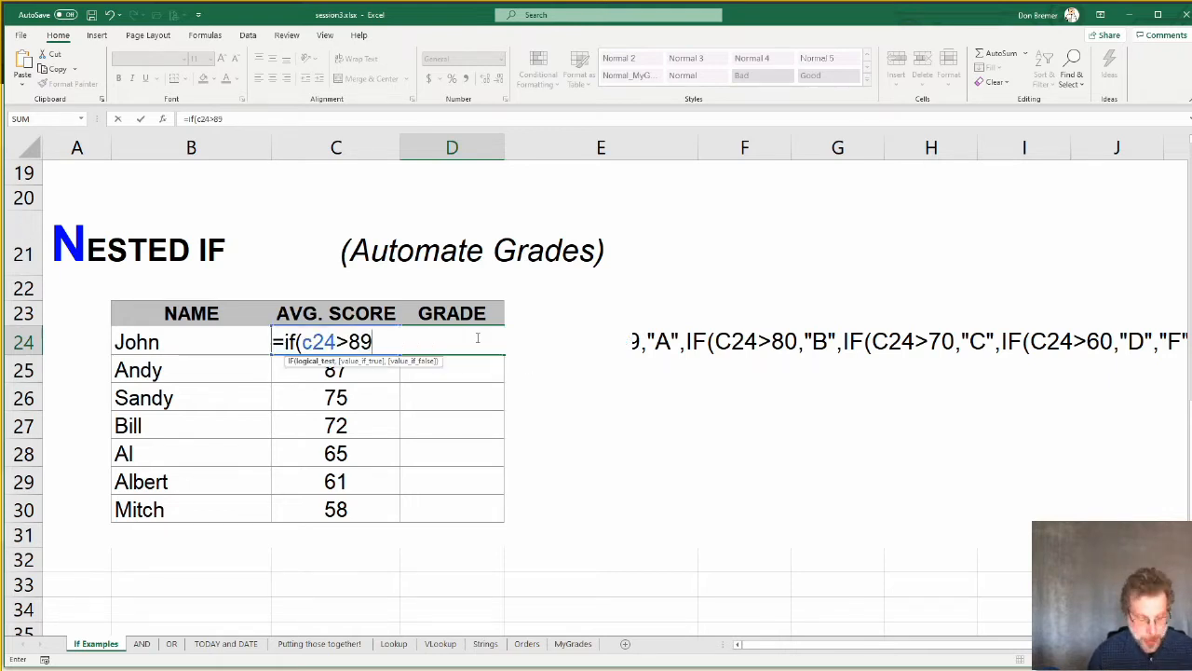
text(,)
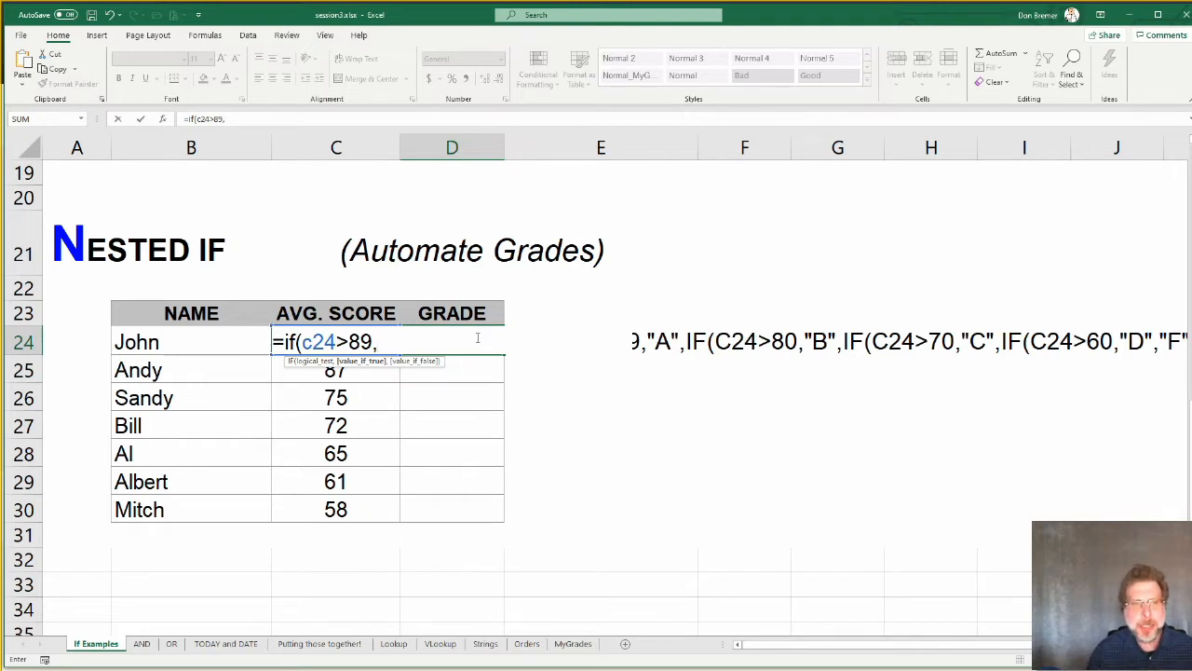
text(")
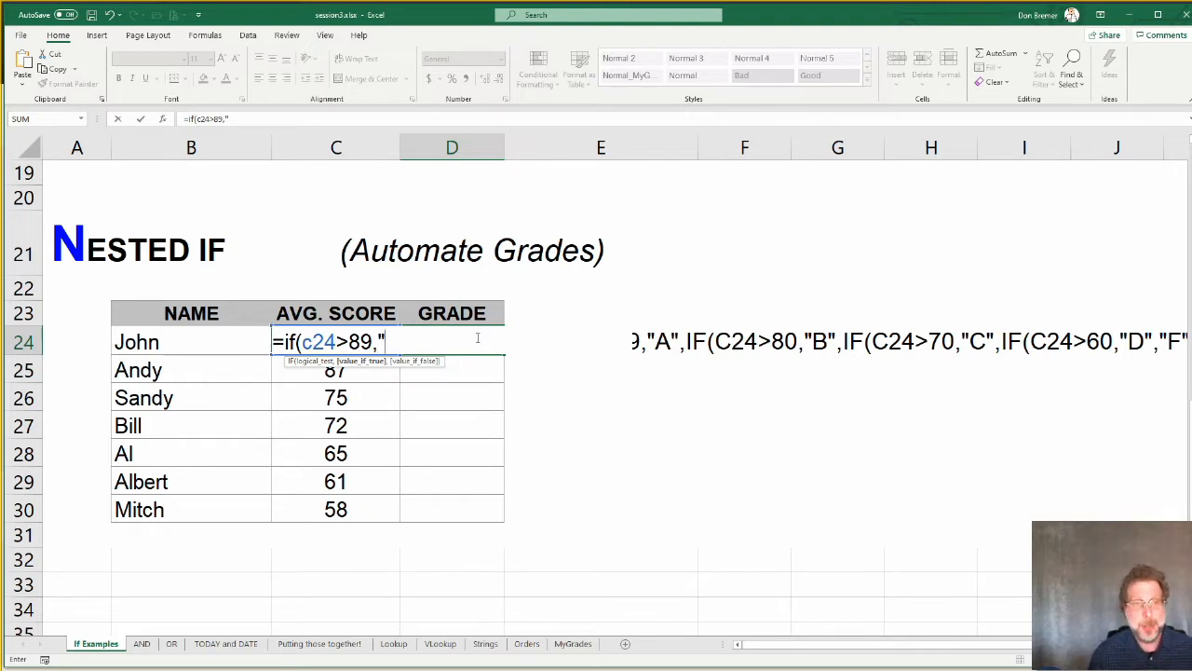
text(A")
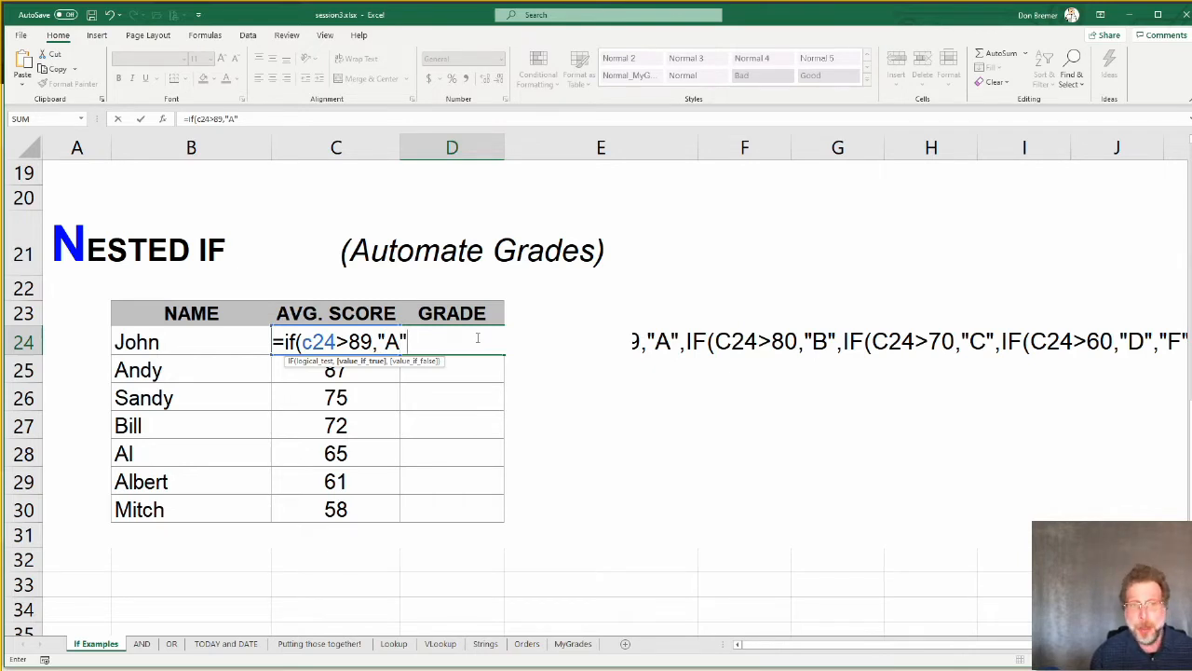
text(,")
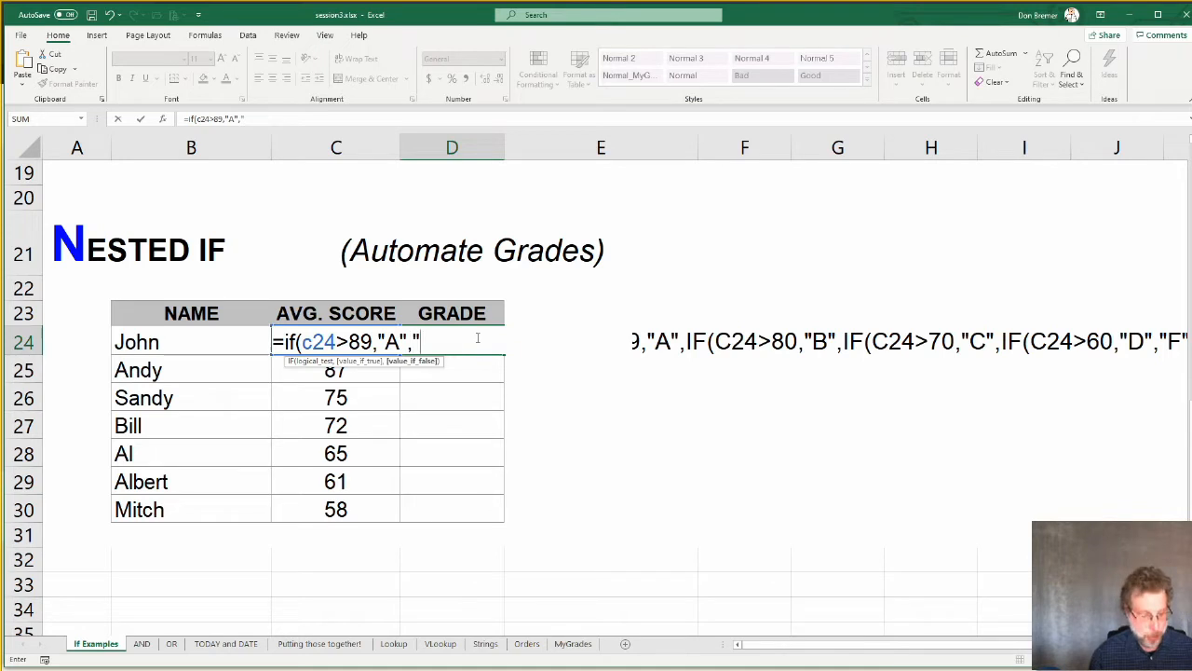
text(F"))
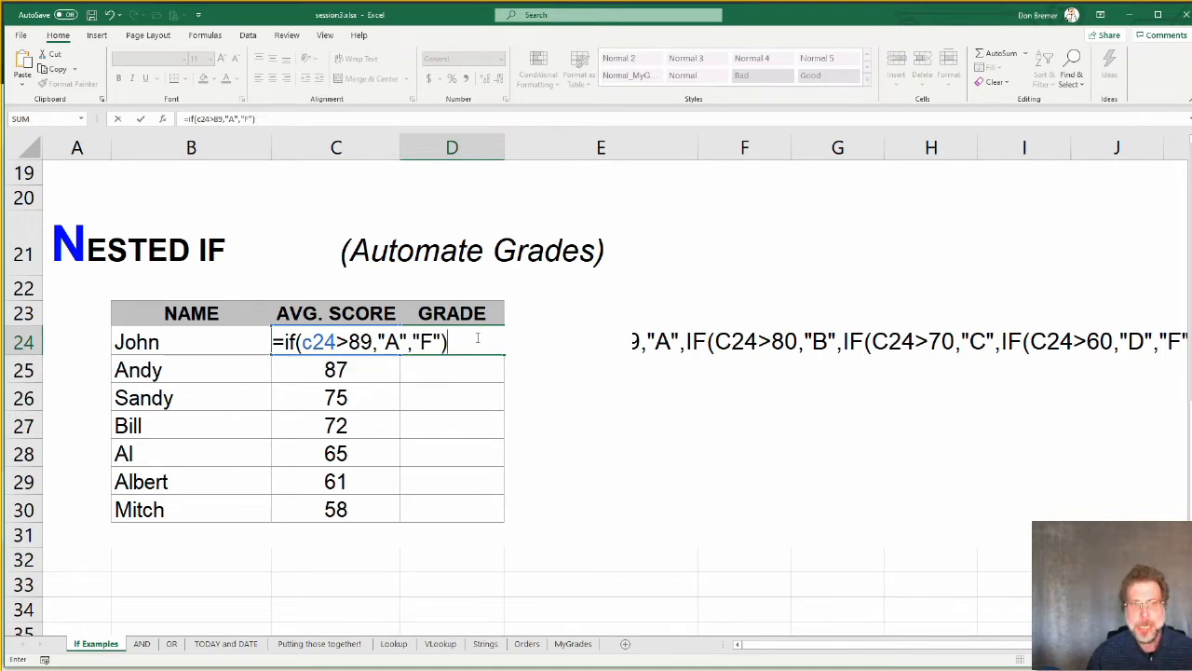
key(Return)
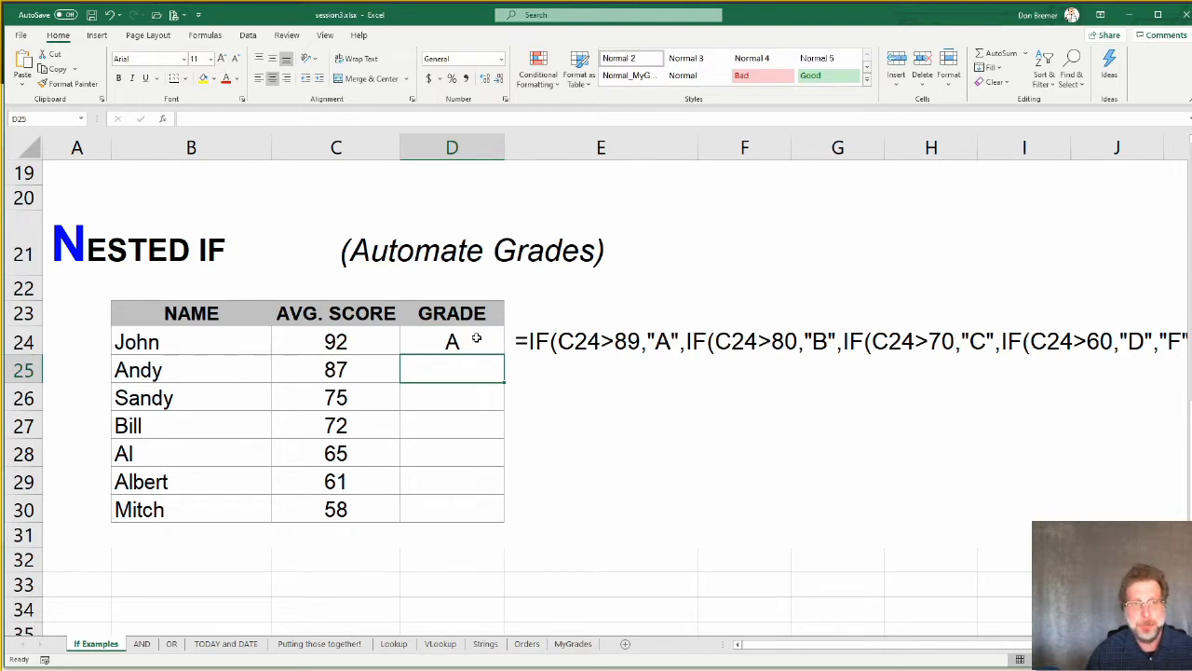
Step: Copy the simple A/F grade formula from D24 down the Grade column through D30
click(476, 338)
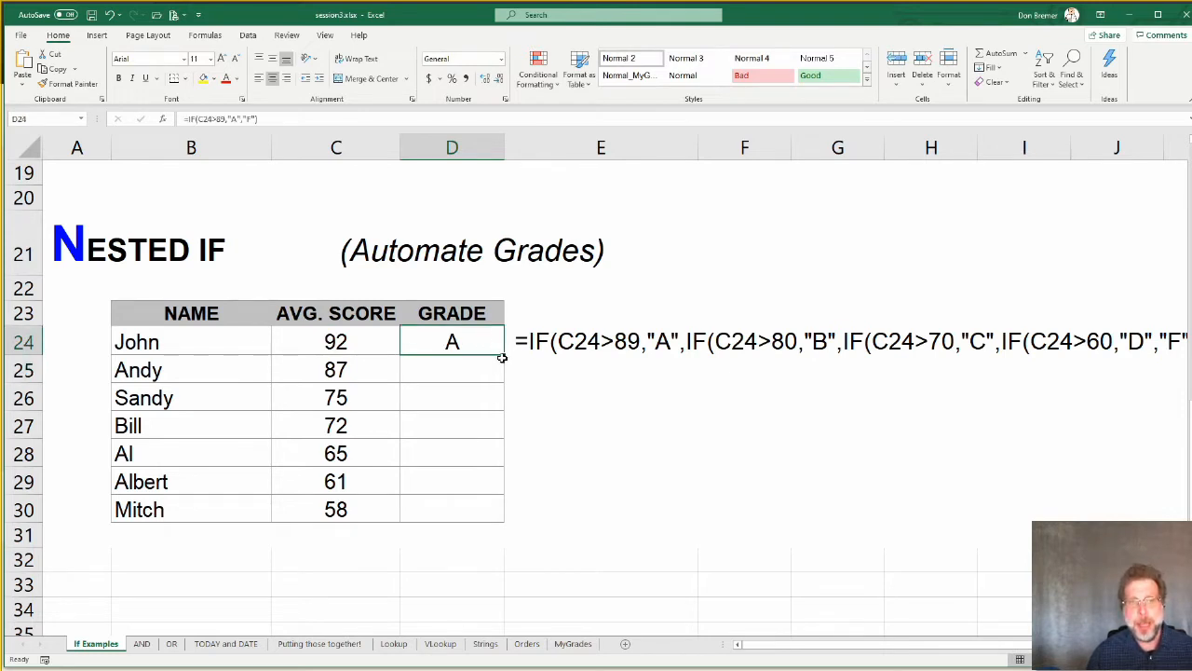
double_click(502, 357)
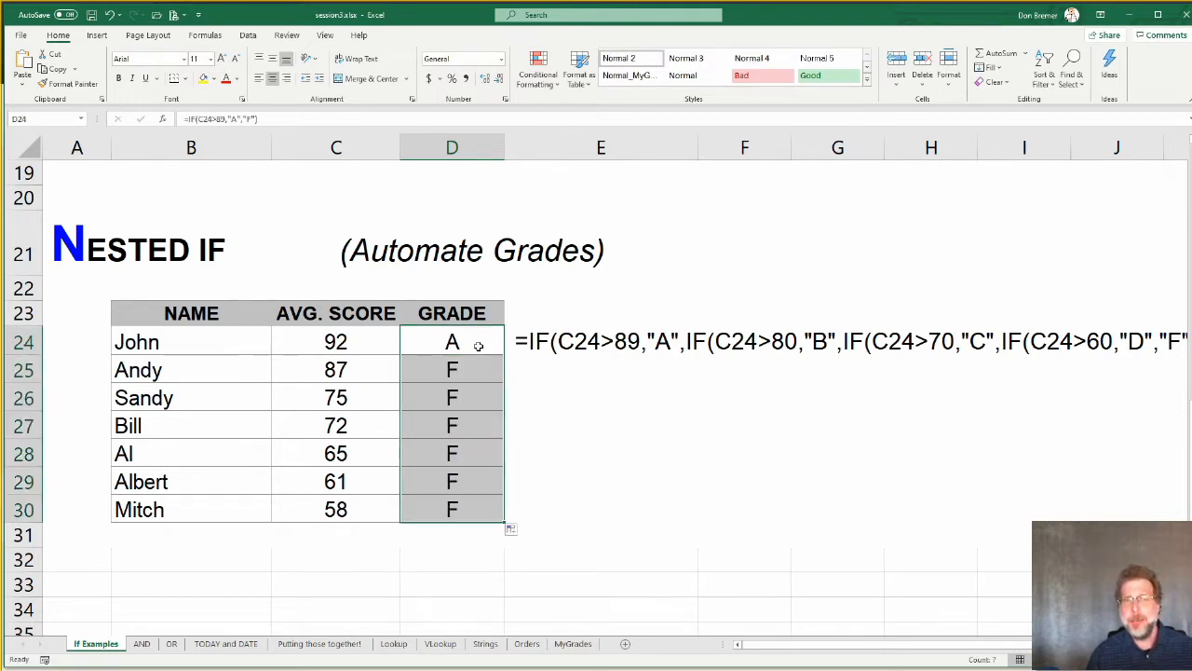
click(477, 345)
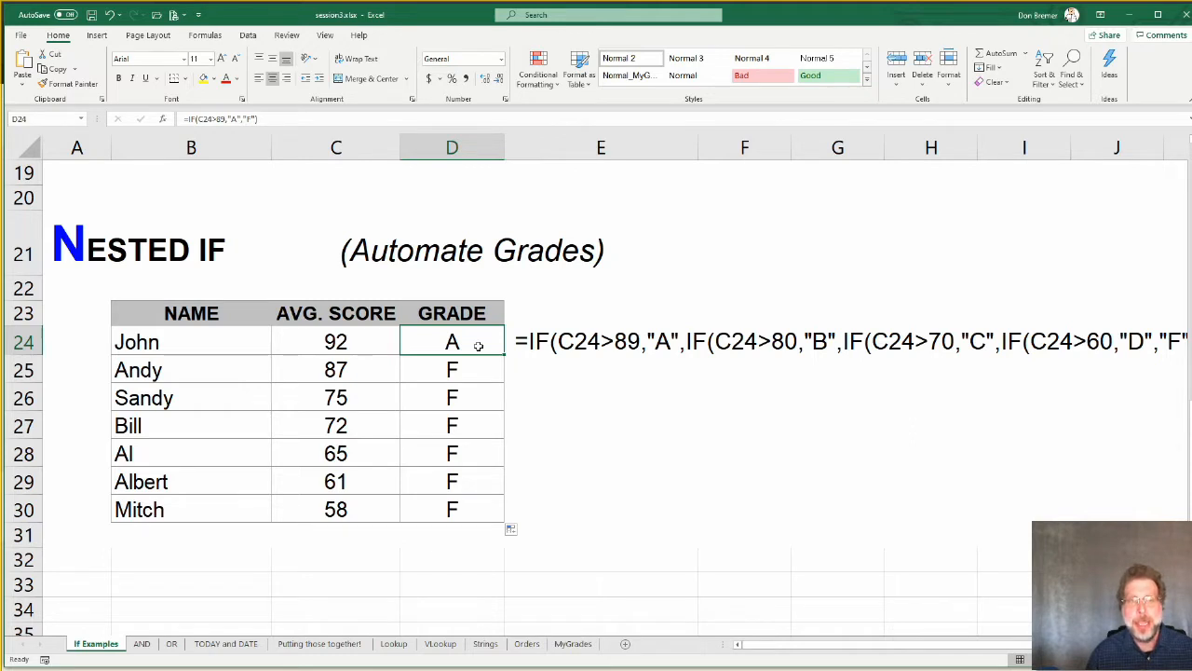
Step: Replace "F" in the D24 formula with a nested IF(C24>80,"B","F") as the value if false
double_click(478, 345)
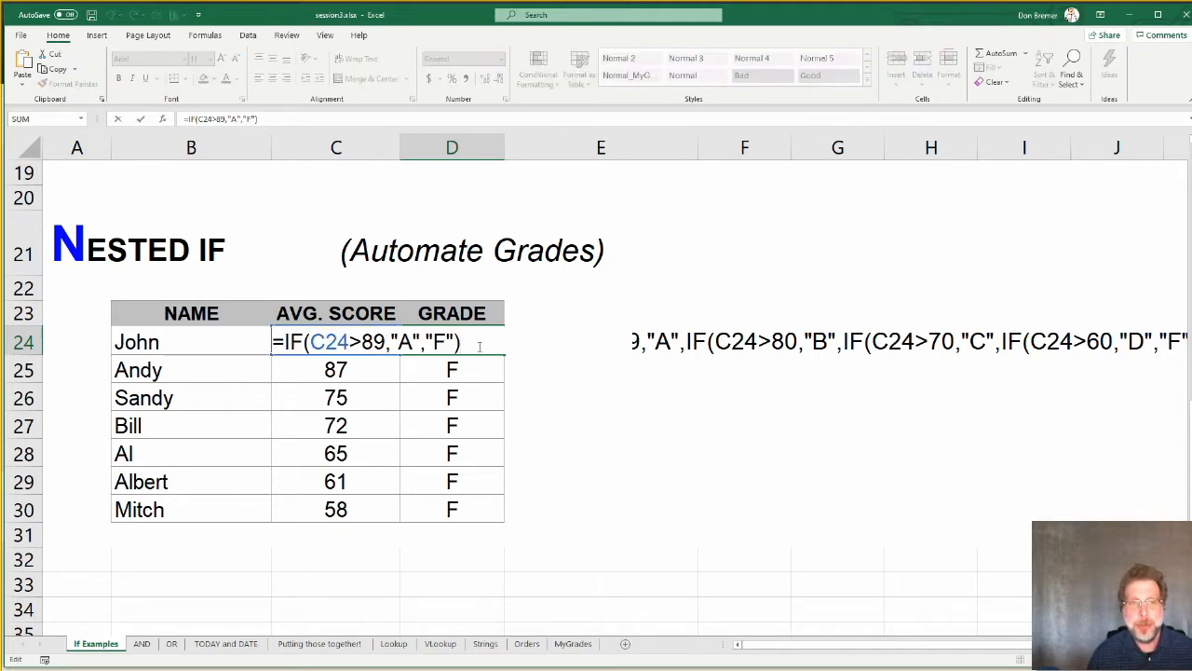
key(Left)
key(BackSpace)
key(BackSpace)
key(BackSpace)
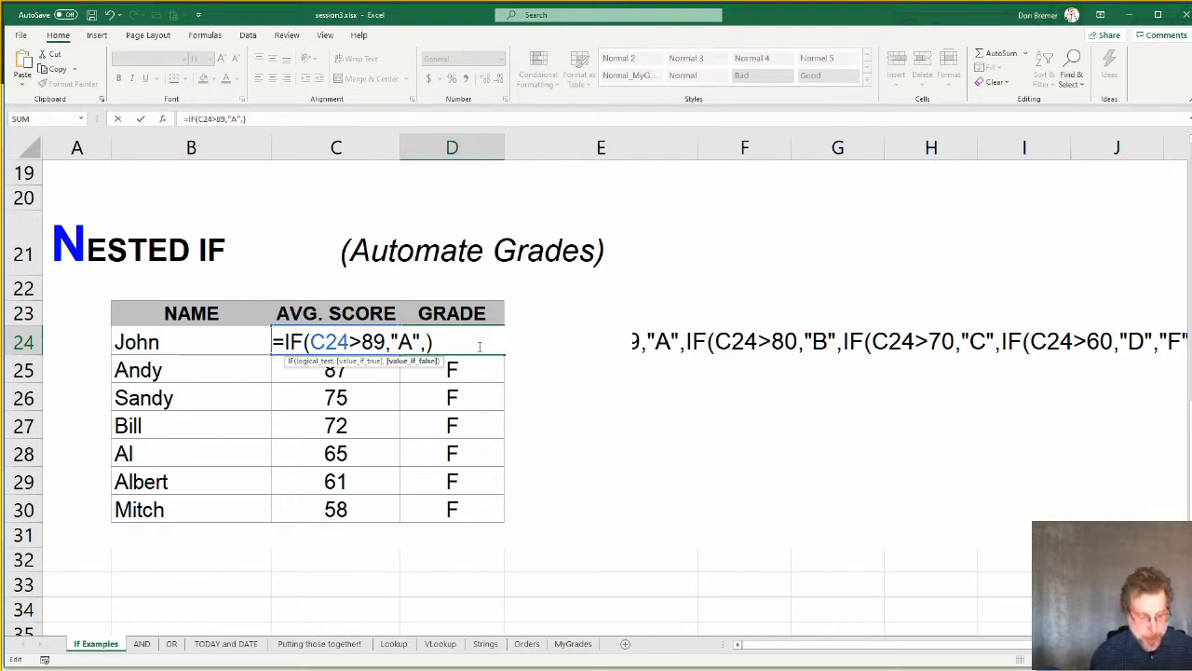
text(if()
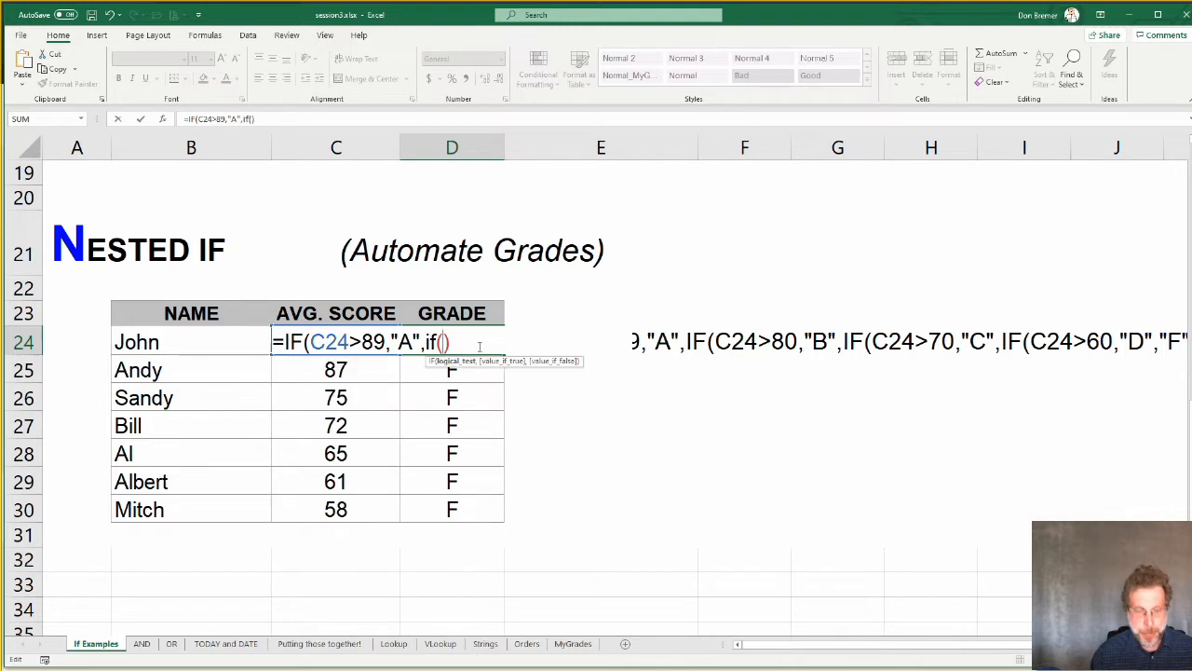
text(c24>8)
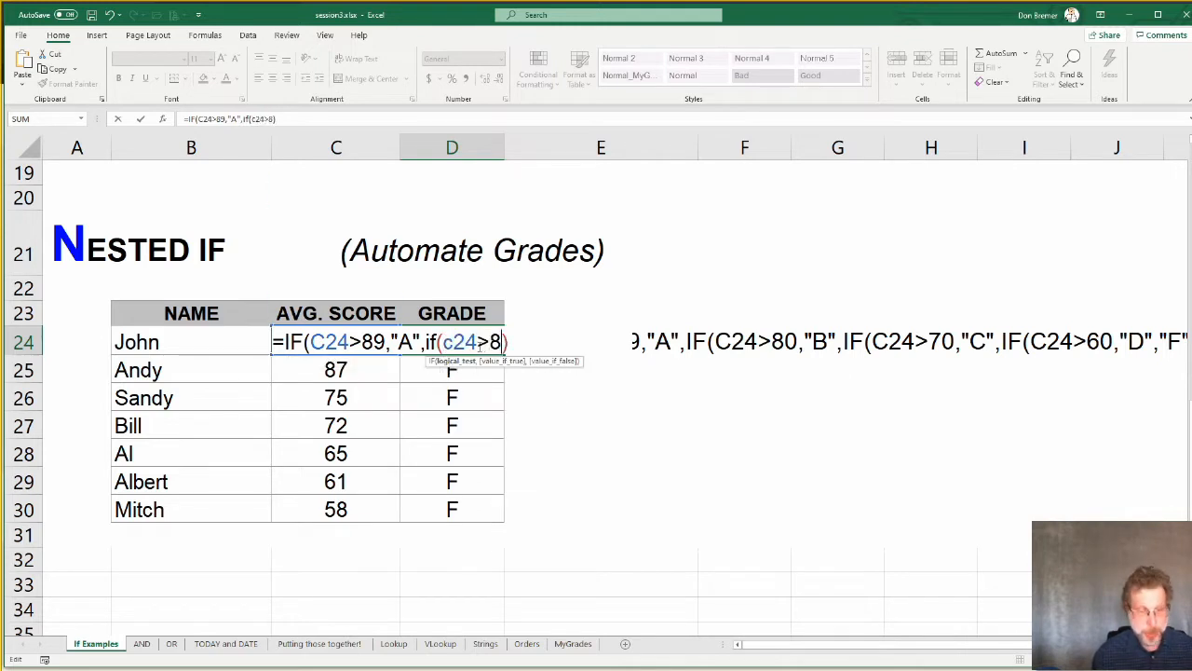
text(0,)
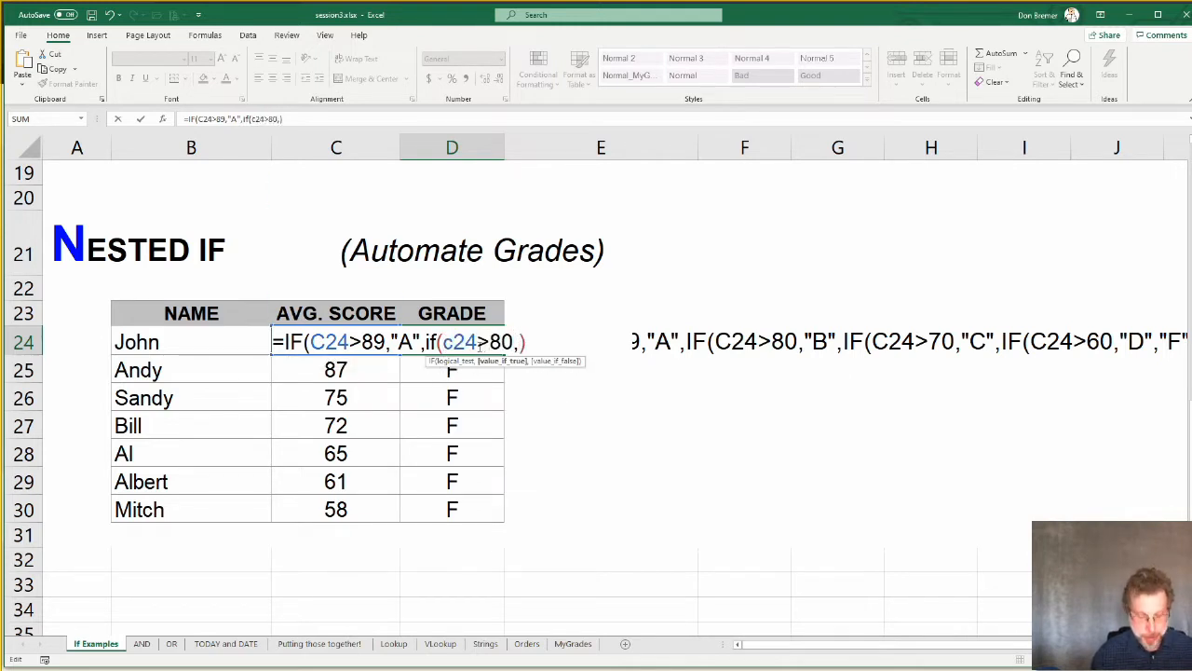
text("B")
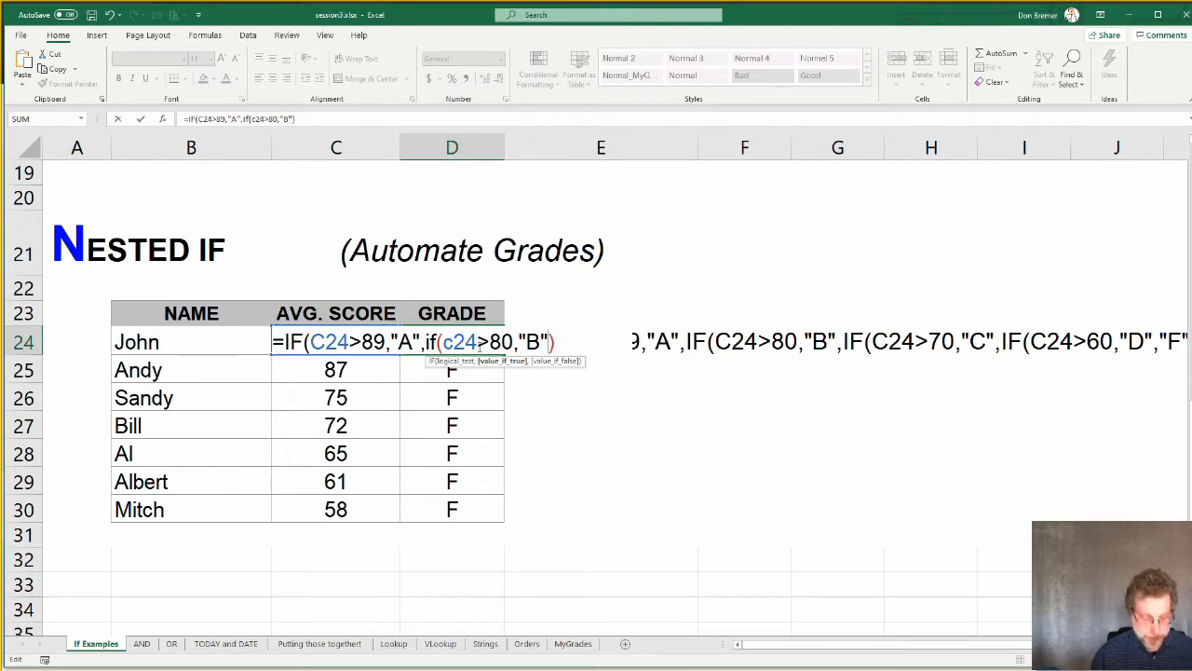
text(,)
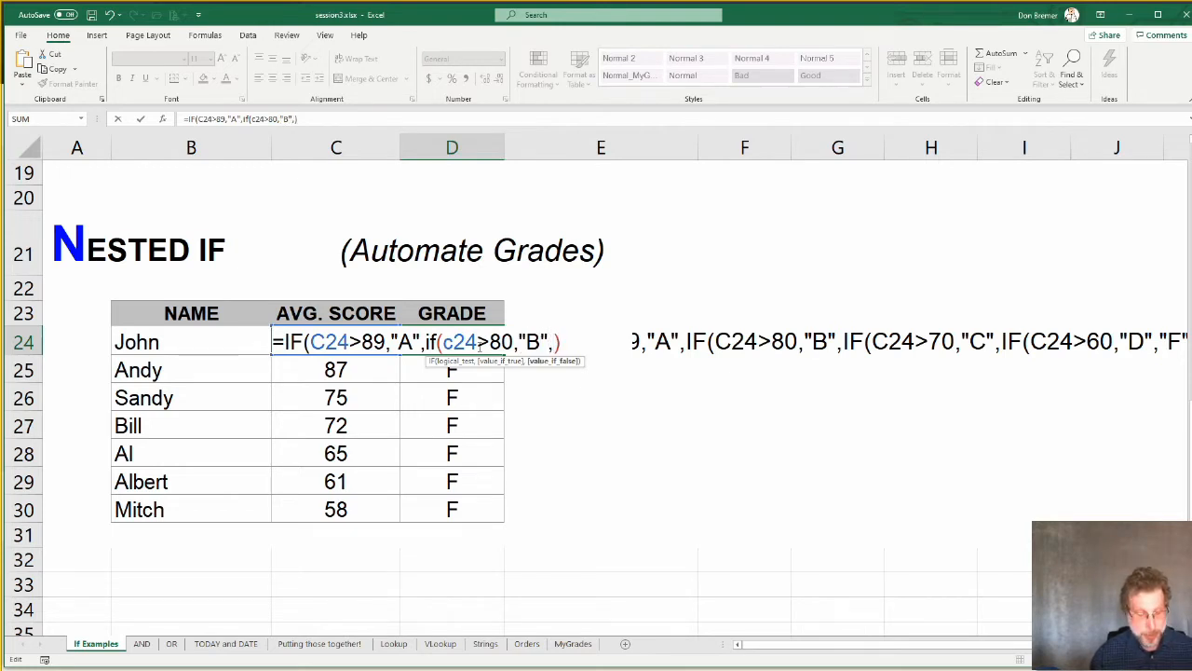
text("F")
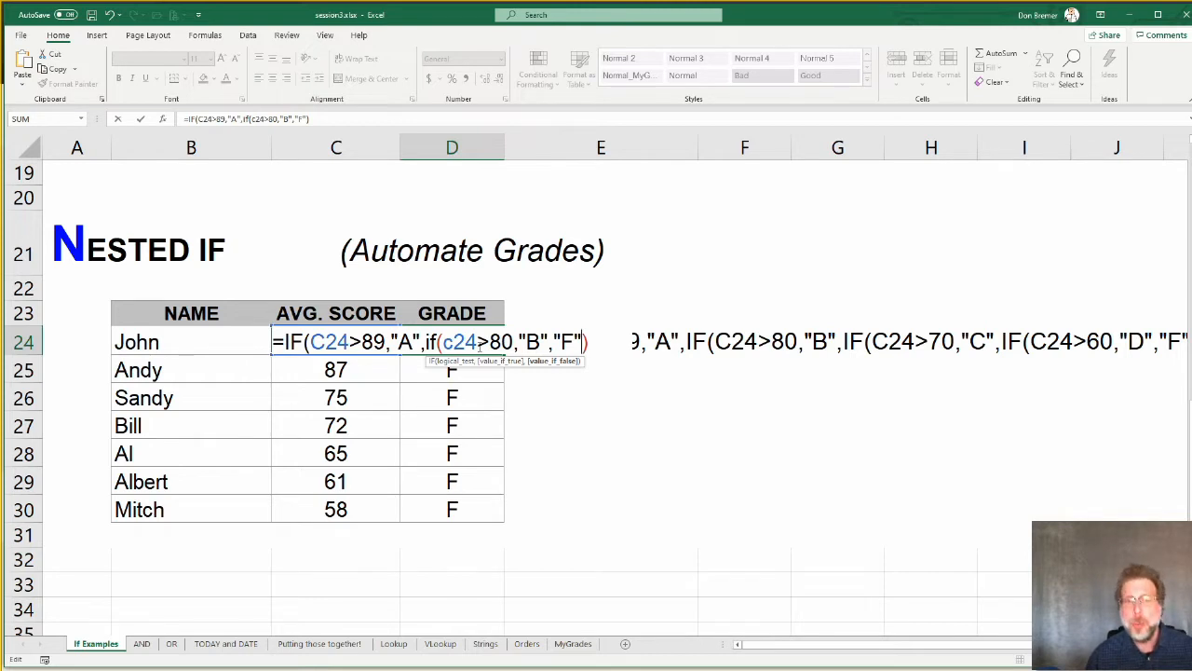
text())
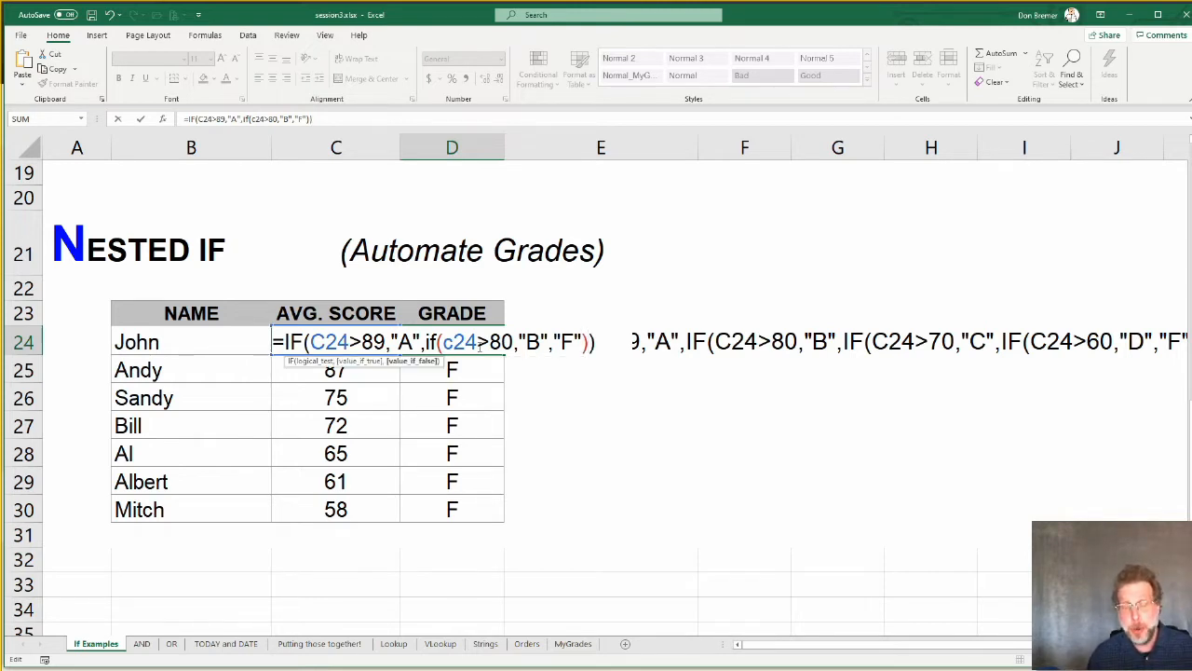
key(Return)
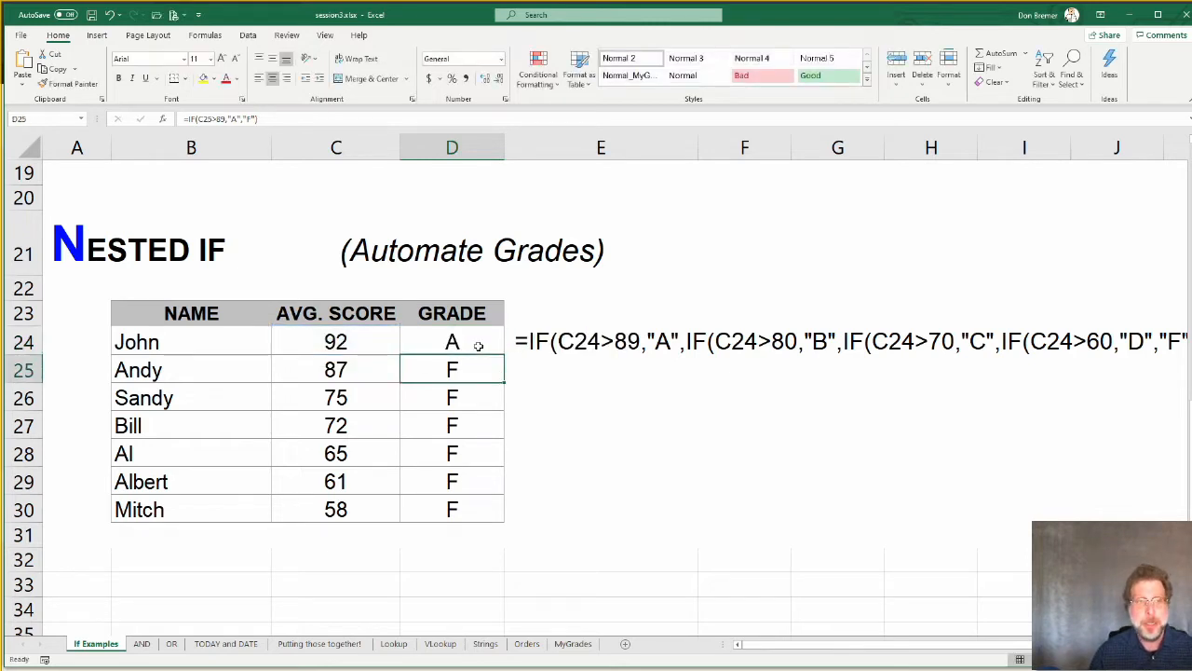
Step: Copy the nested A/B/F grade formula from D24 down through D30
click(478, 346)
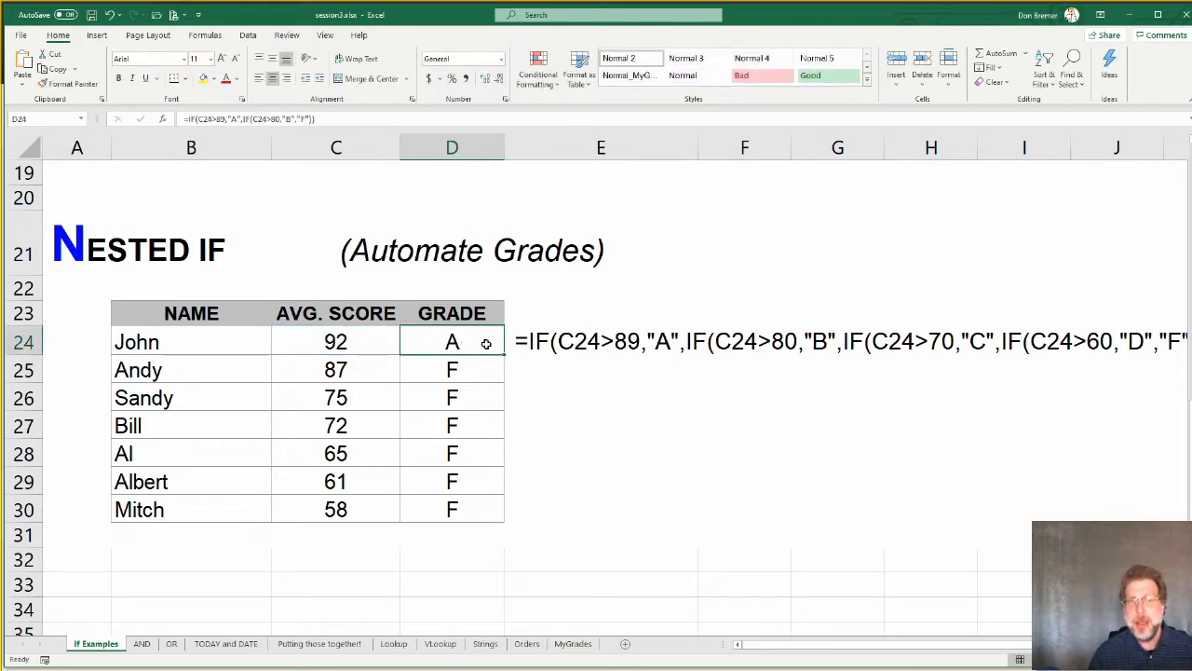
double_click(505, 352)
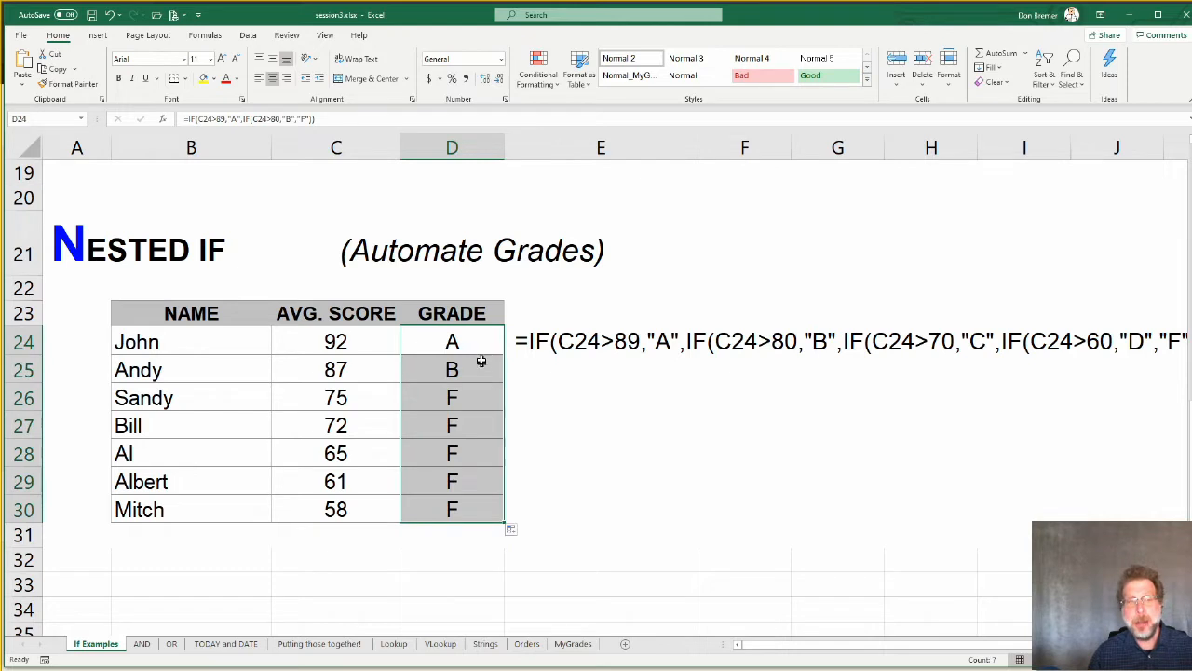
click(475, 347)
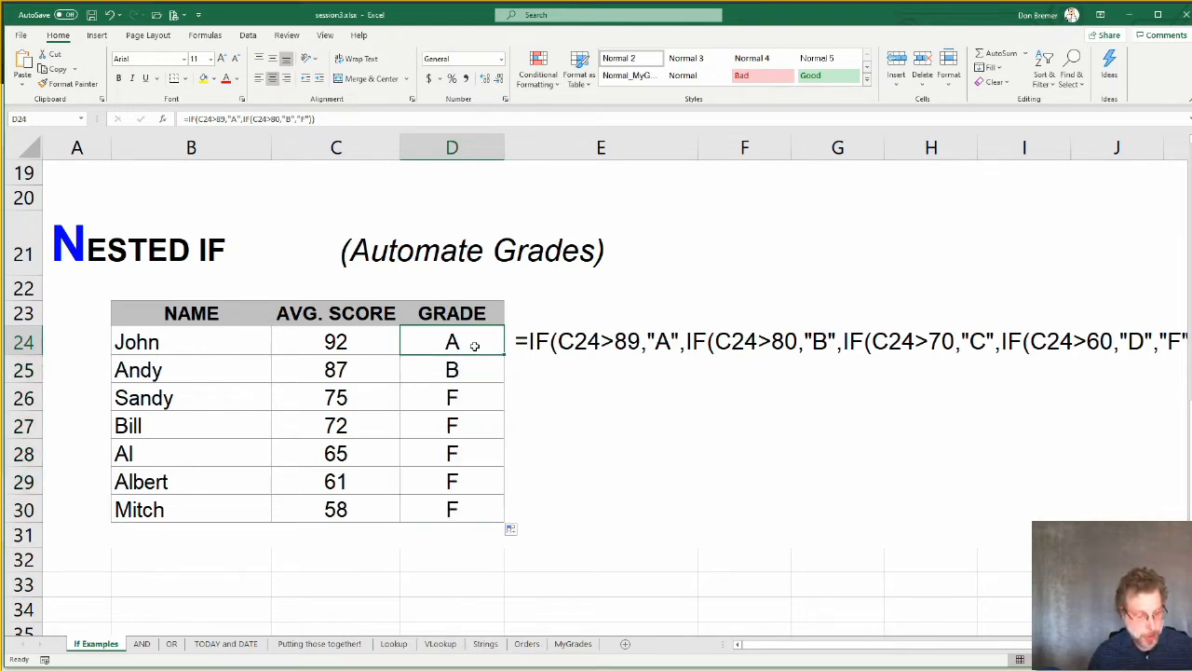
Step: Replace "F" in the D24 grade formula with a nested IF(C24>70,"C","F") and copy the formula down through D30
double_click(474, 346)
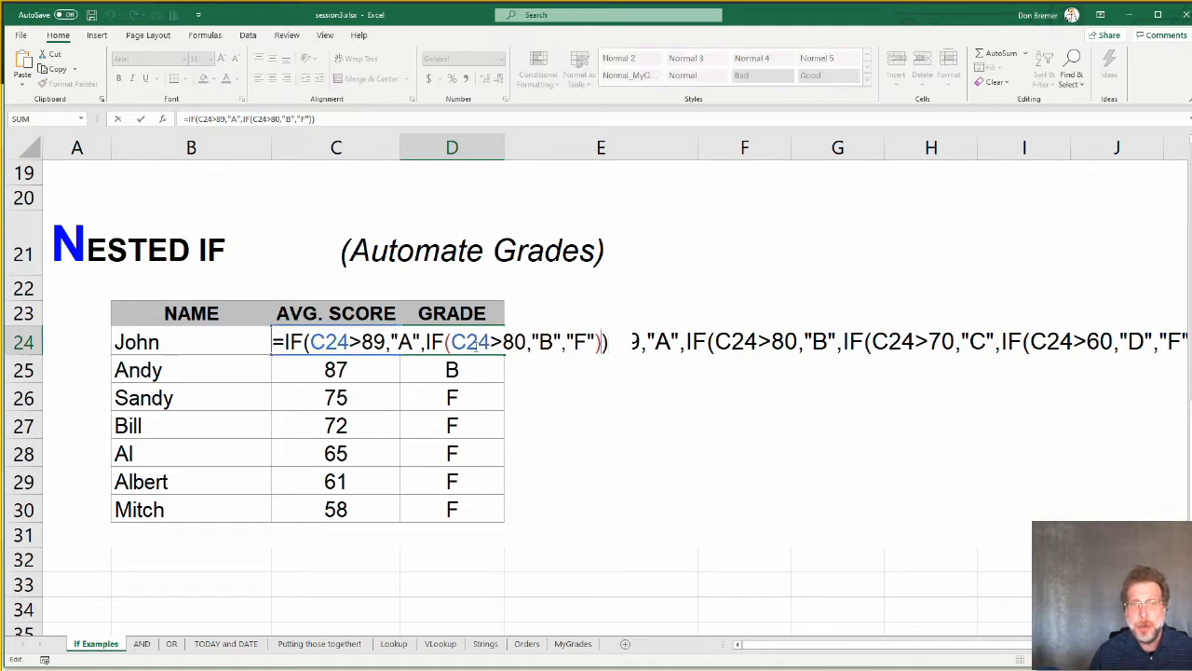
key(BackSpace)
key(BackSpace)
key(BackSpace)
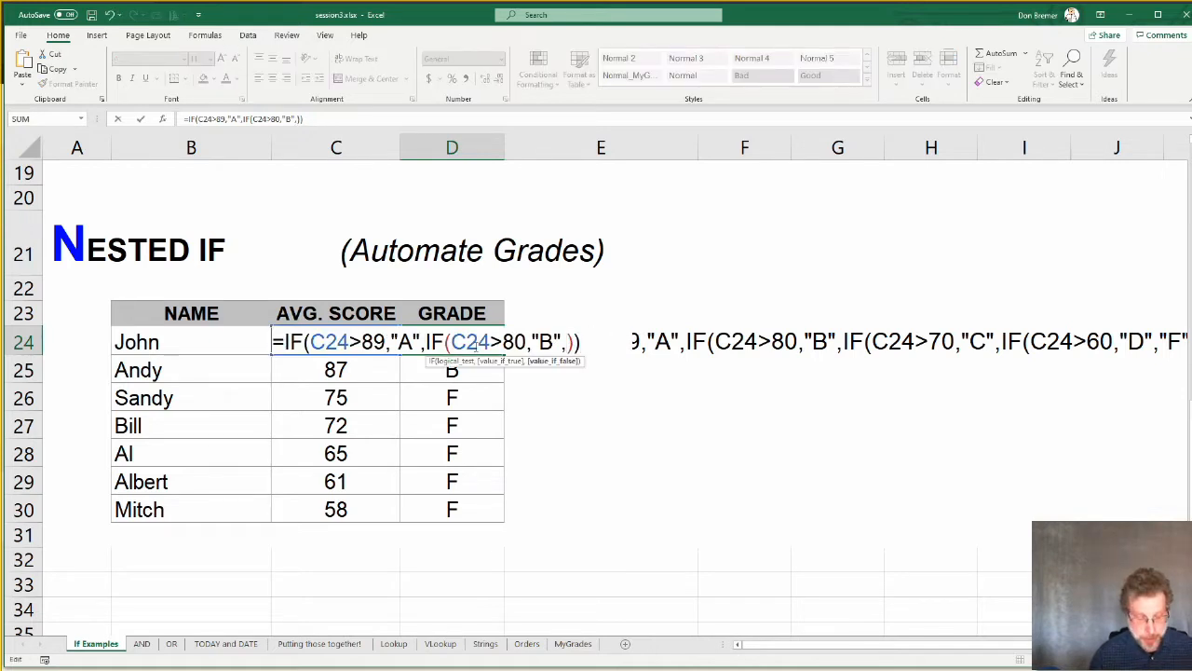
text(if()
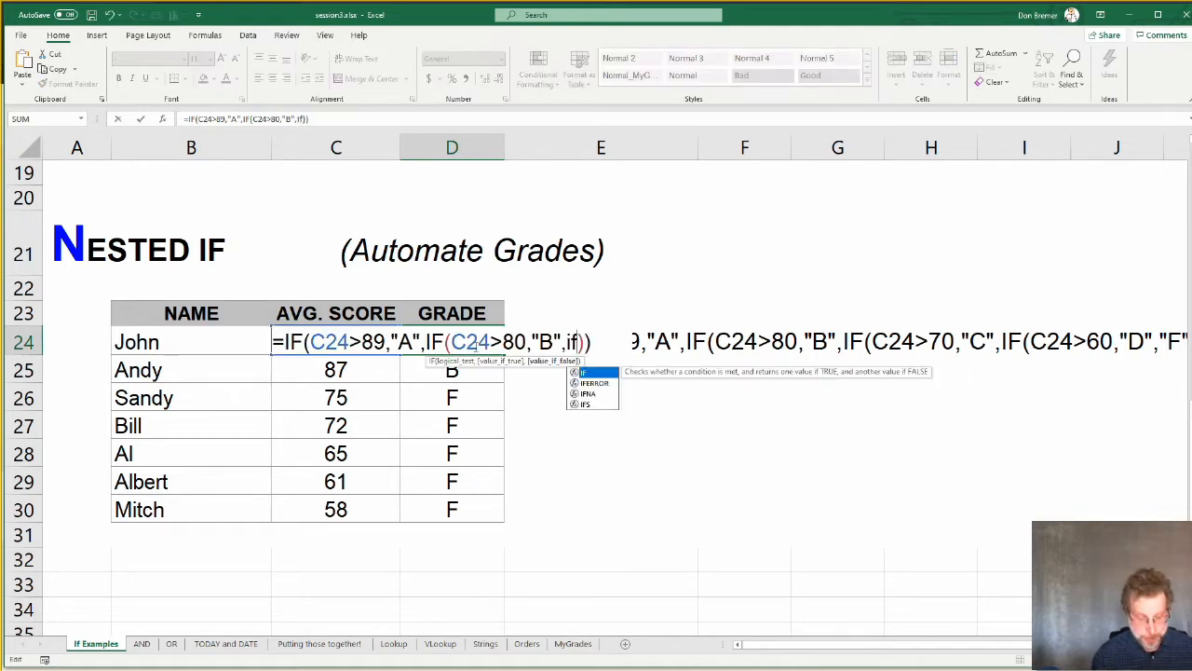
text(c24)
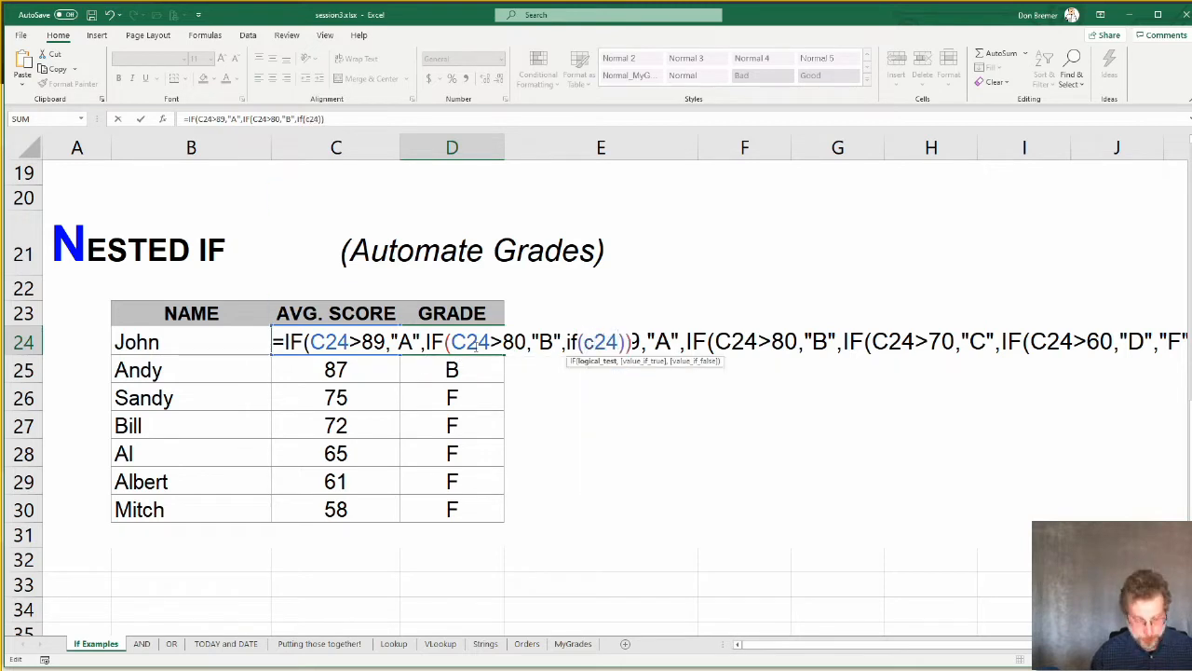
text(>70,)
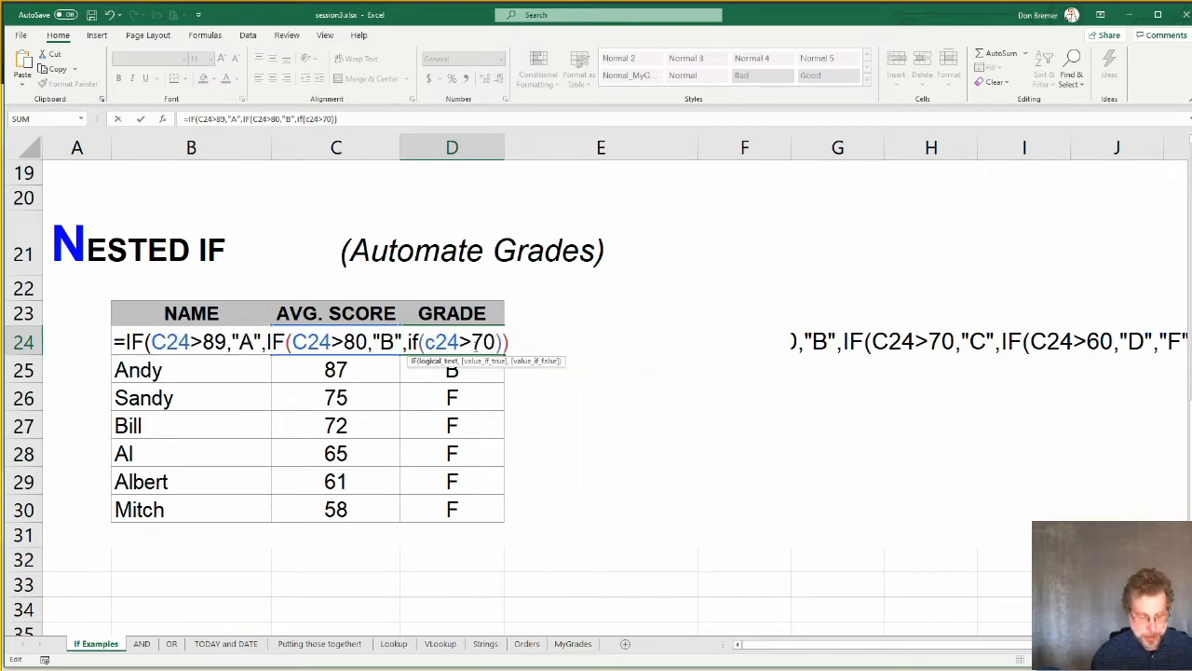
text("C")
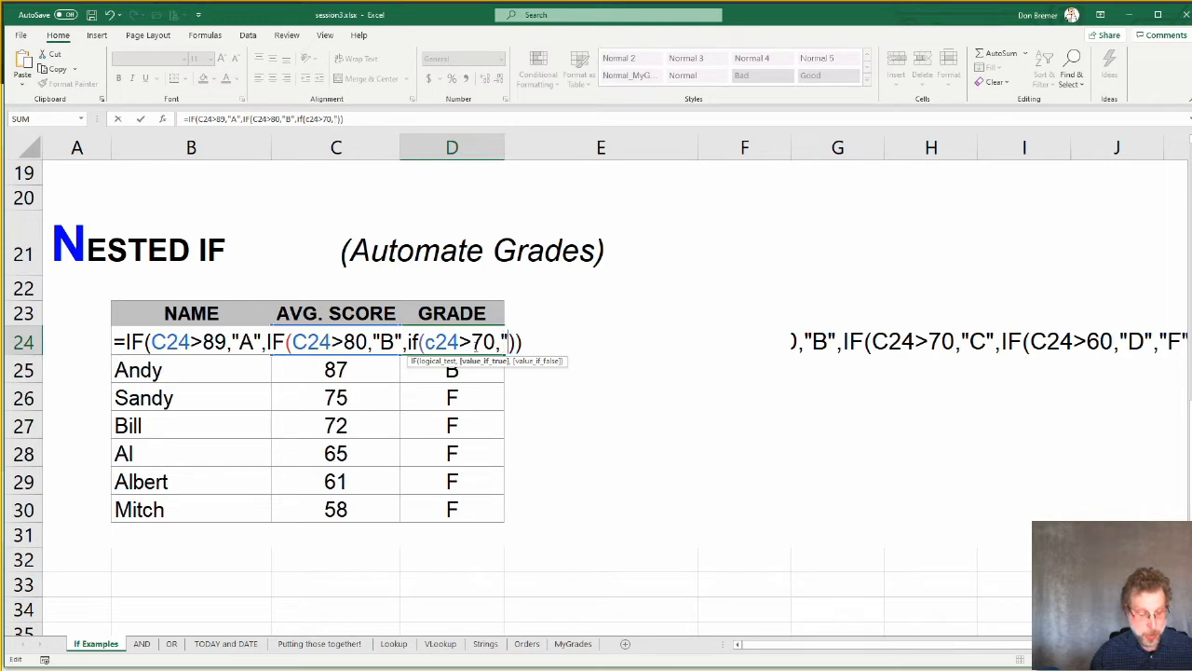
text(,)
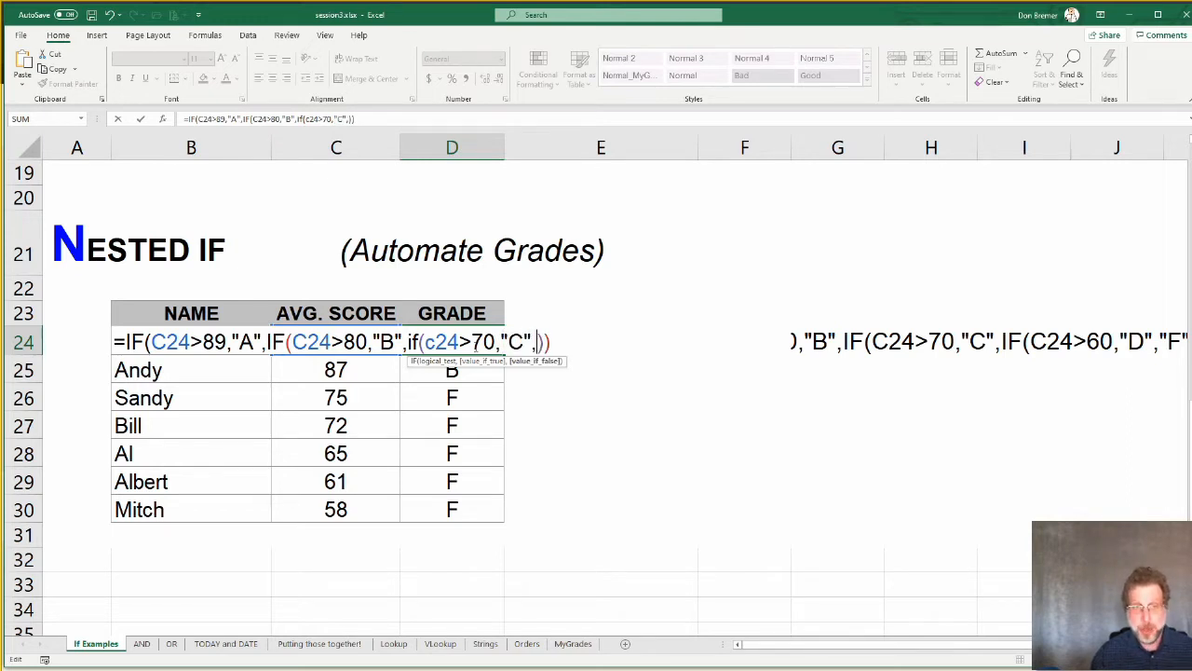
text("F")
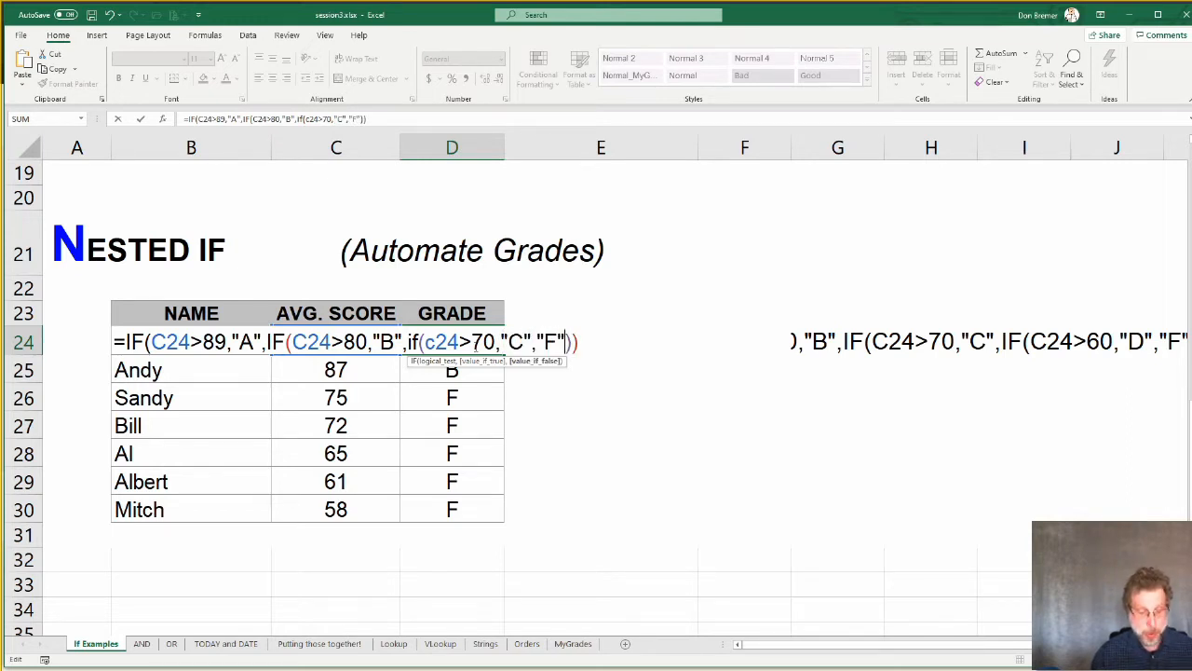
text())
key(ctrl+Return)
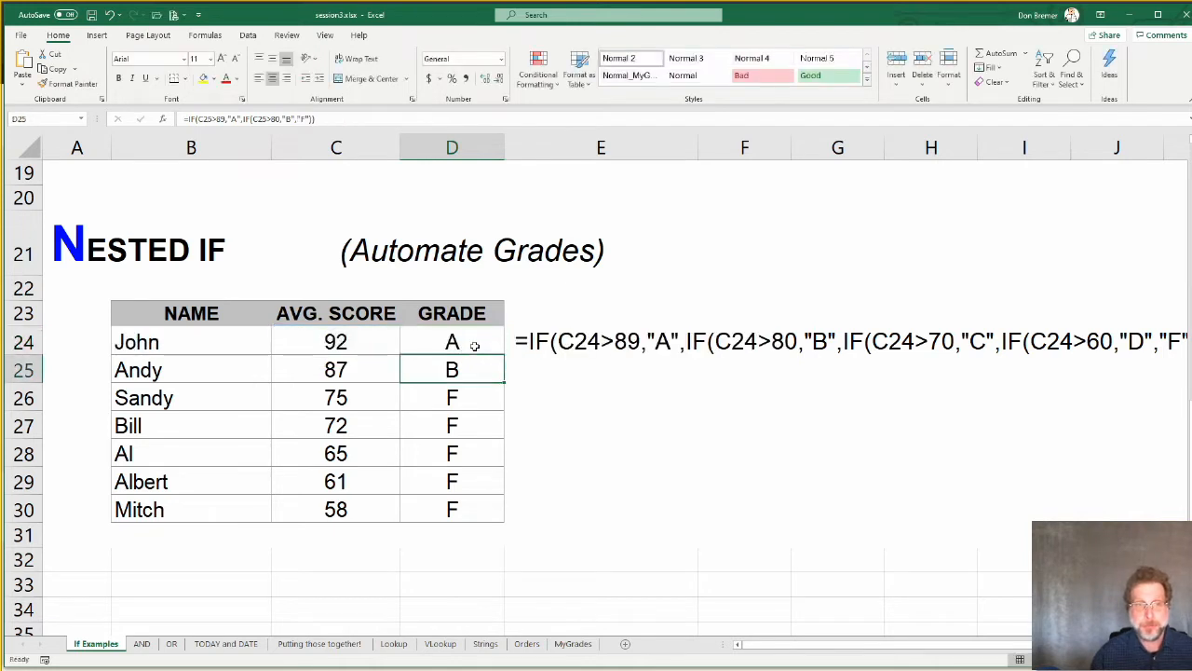
double_click(505, 351)
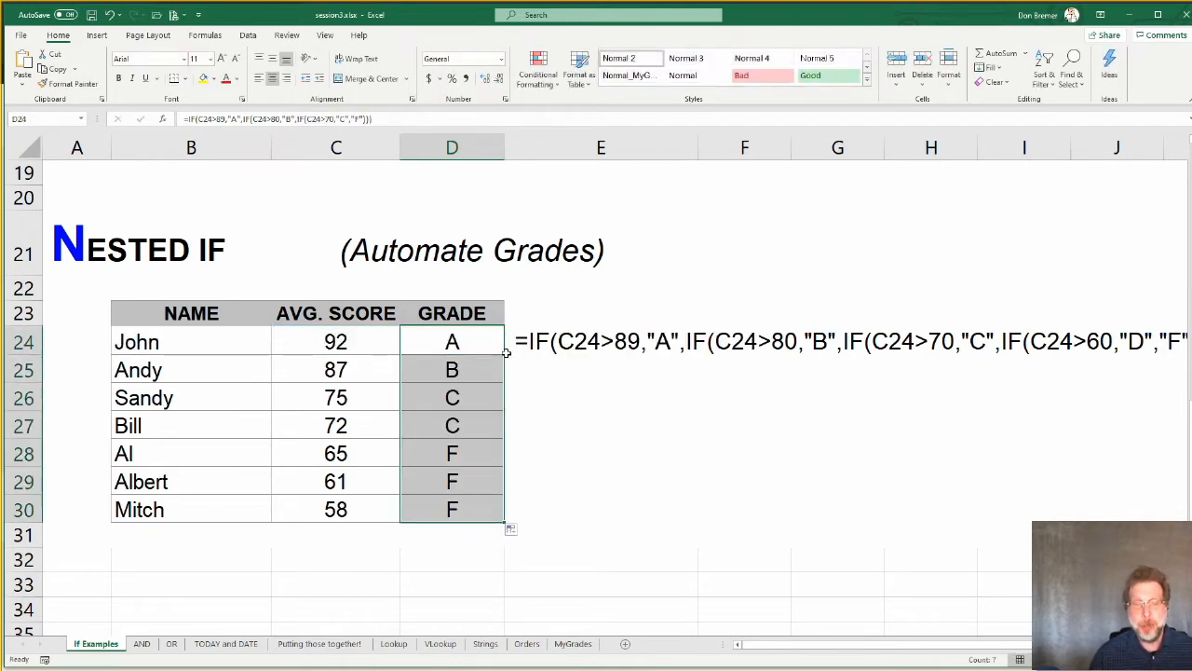
Step: Replace "F" in the D24 grade formula with a nested IF(C24>60,"D","F") and copy the formula down through D30
click(499, 345)
double_click(498, 345)
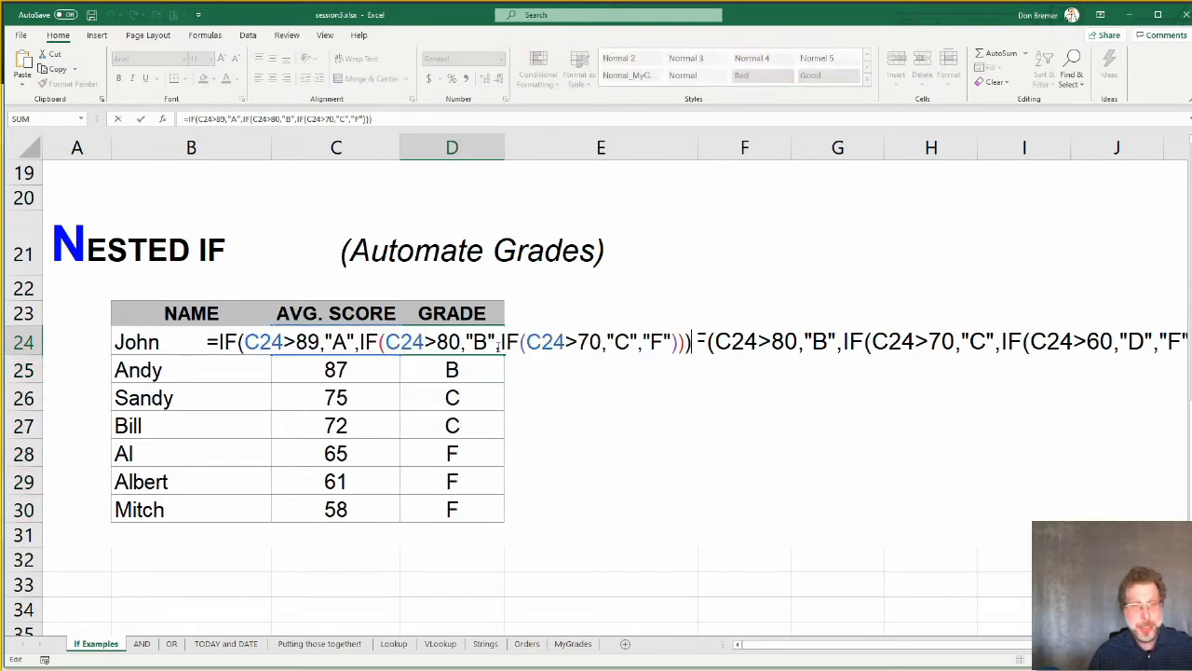
key(Left)
key(Left)
key(Left)
key(Left)
key(Right)
key(BackSpace)
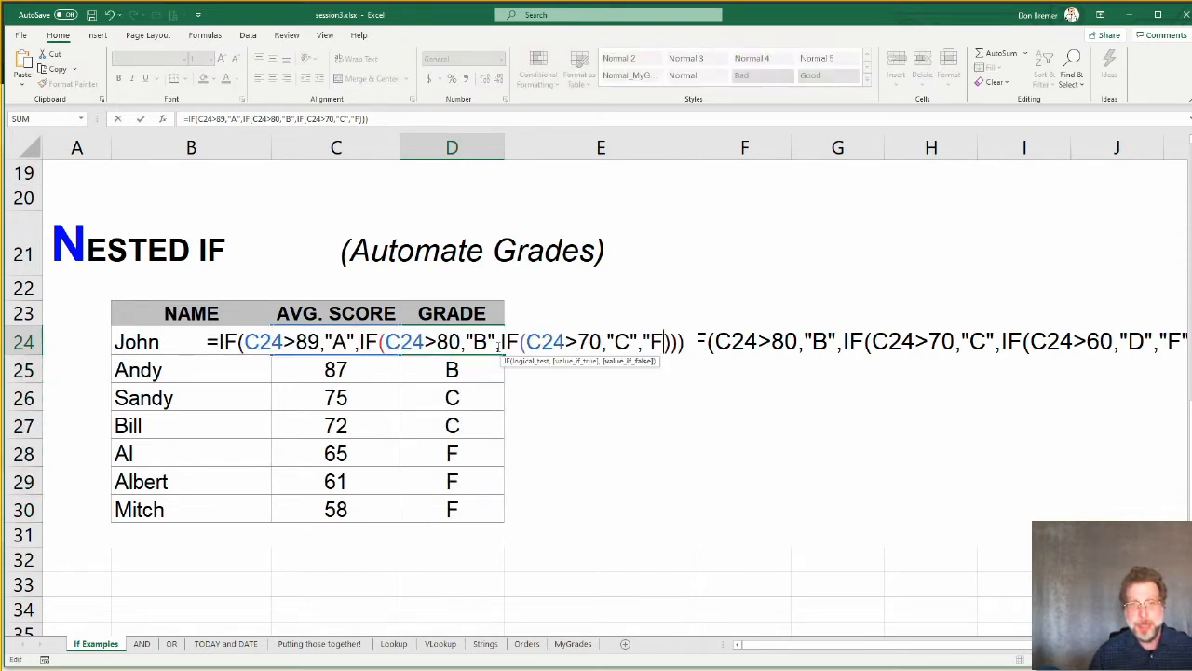
key(BackSpace)
key(BackSpace)
text(if()
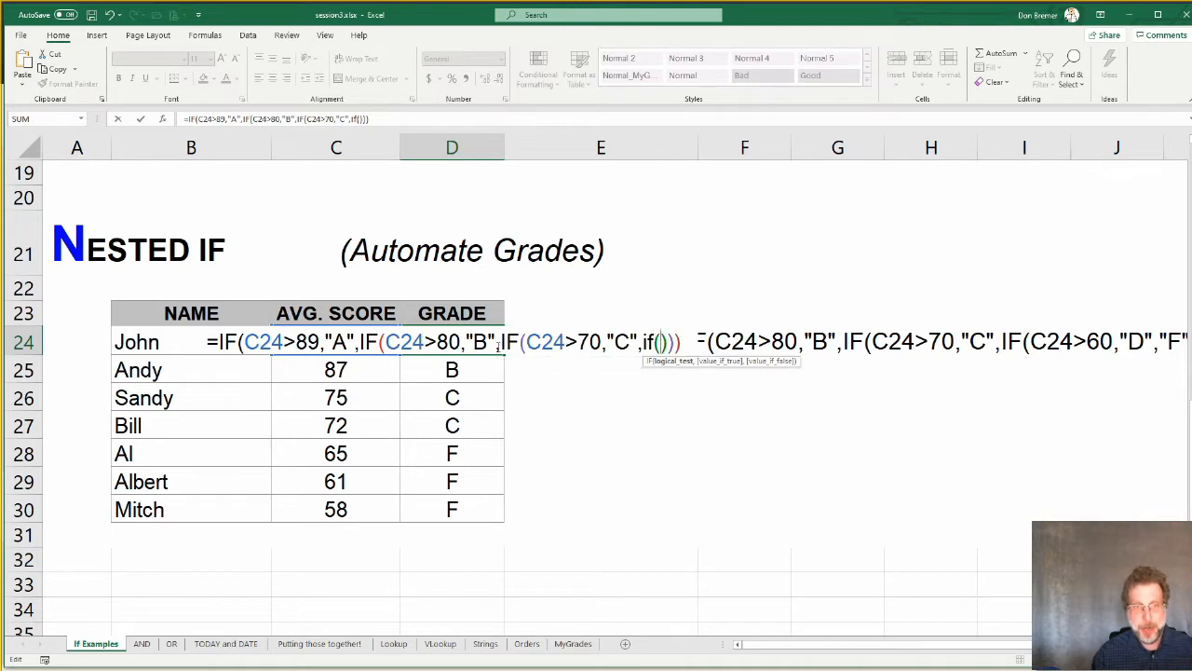
text(c24)
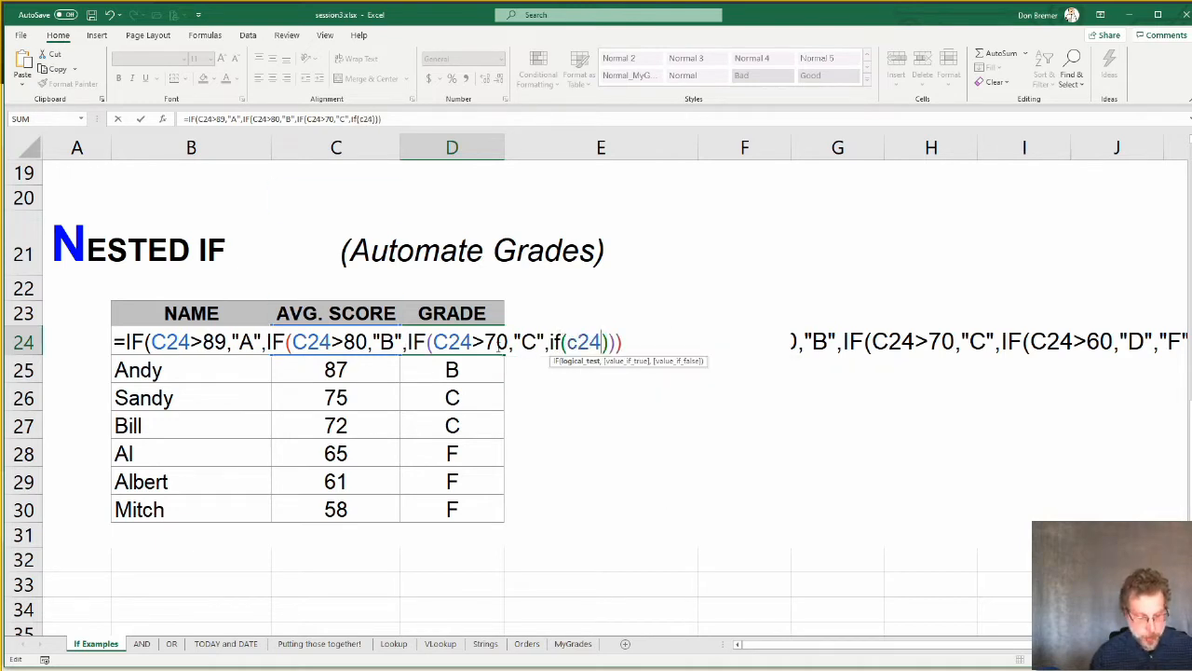
text(>60,)
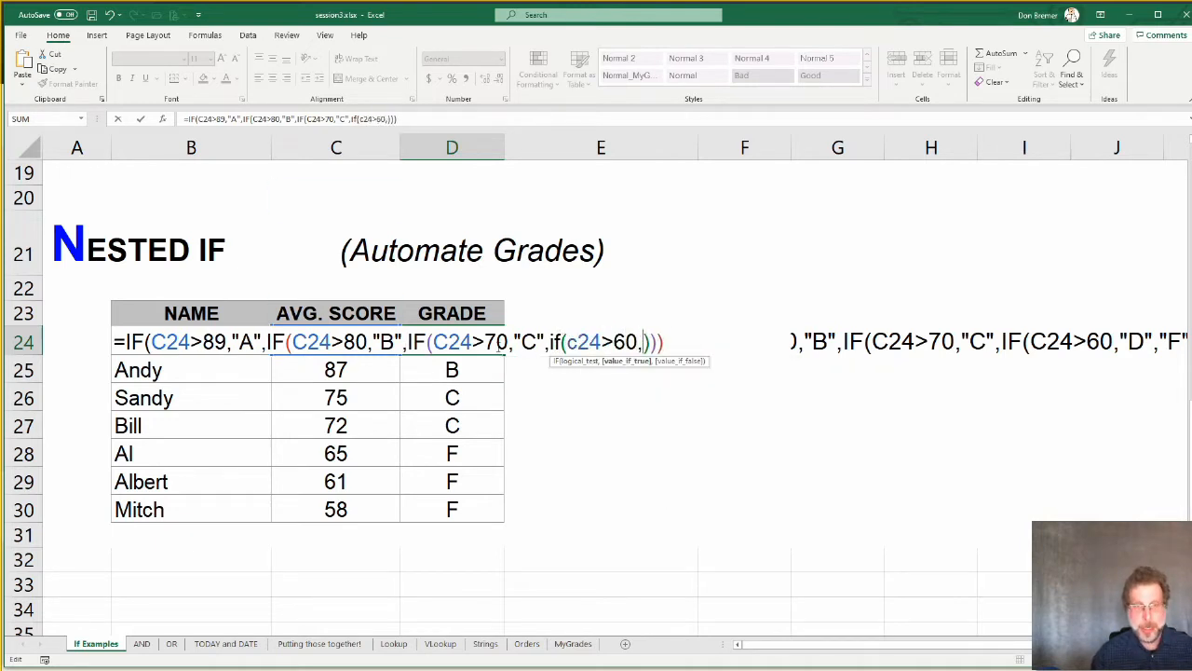
text("D",)
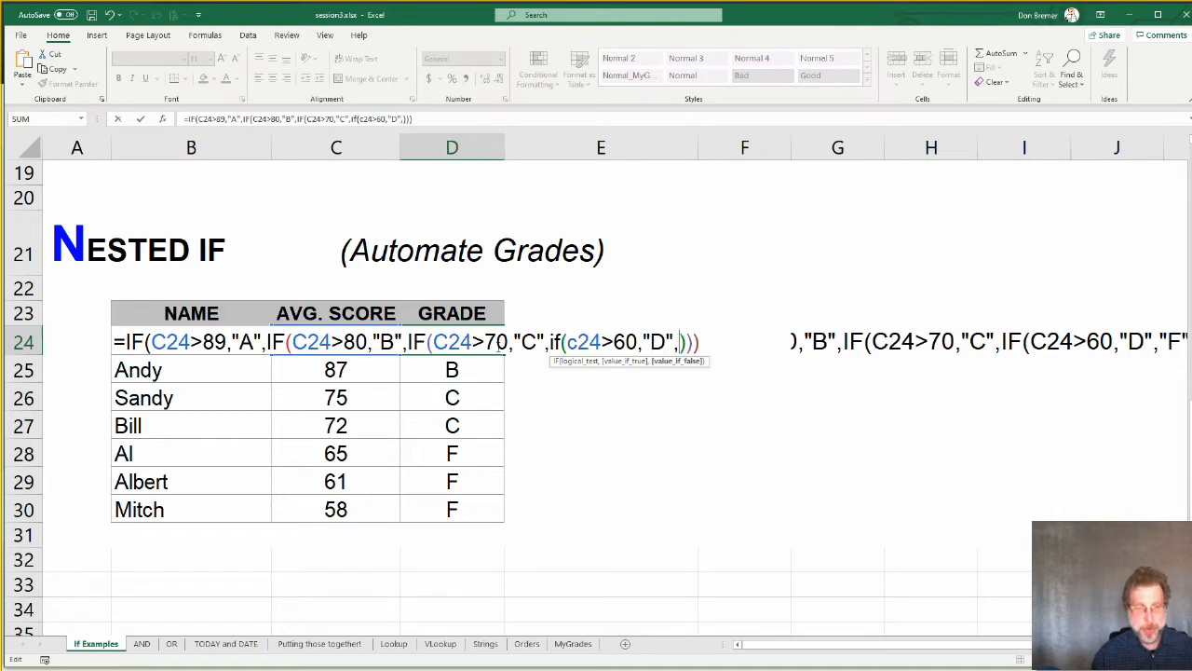
text("F")
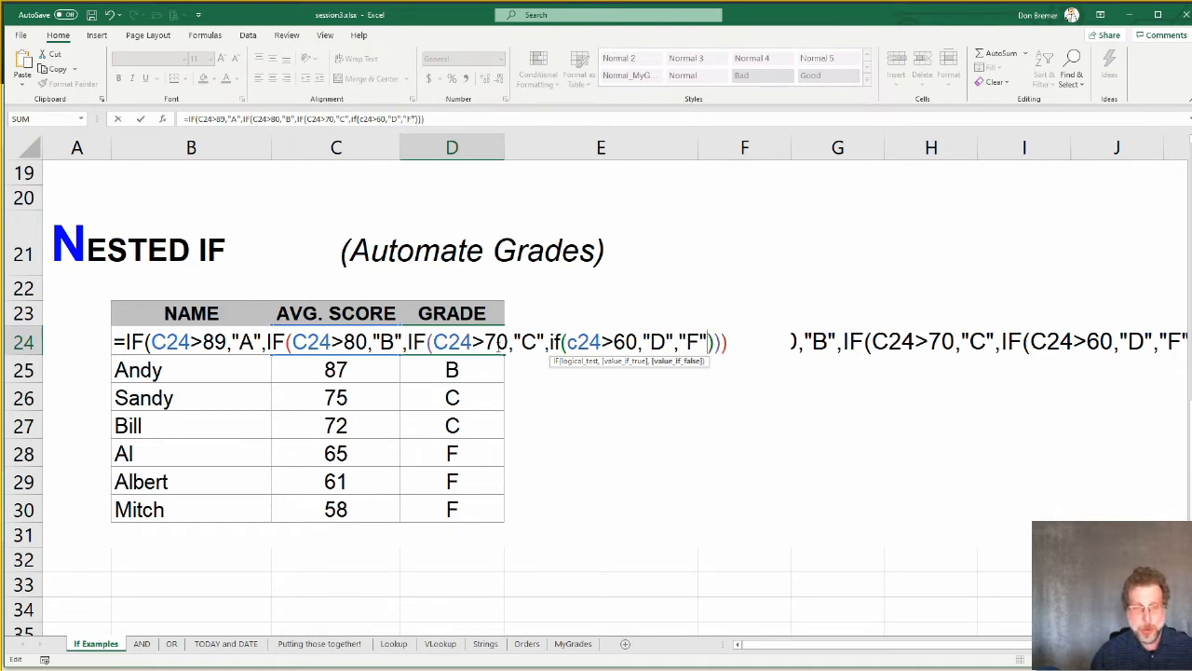
text())
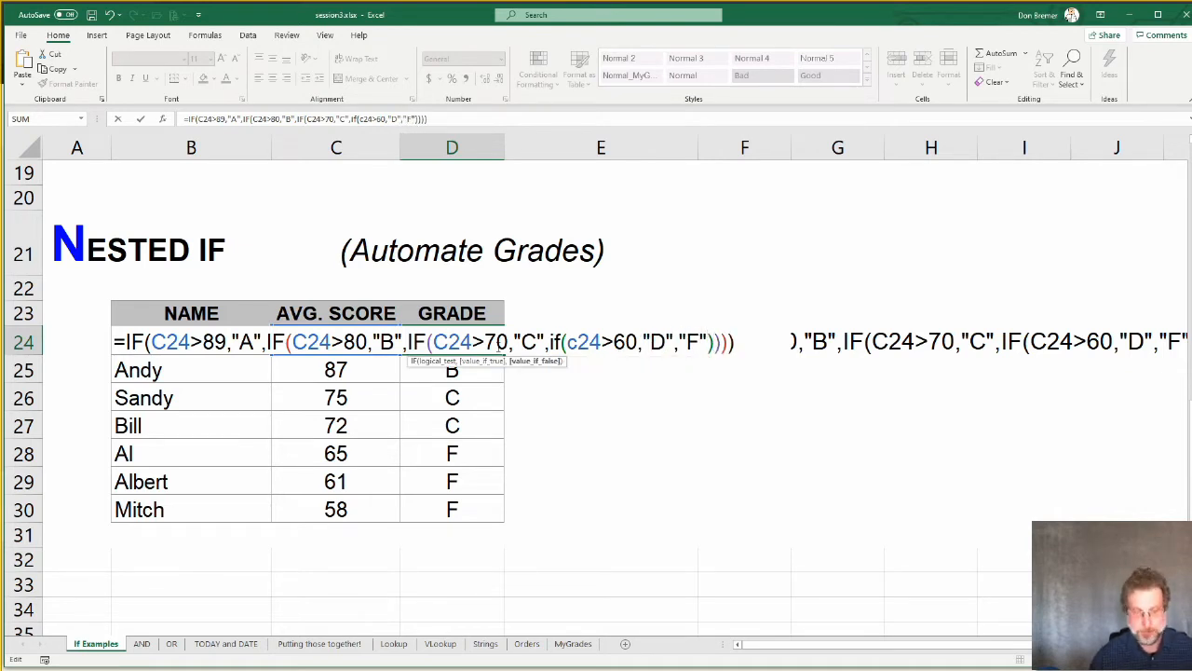
key(Return)
click(497, 345)
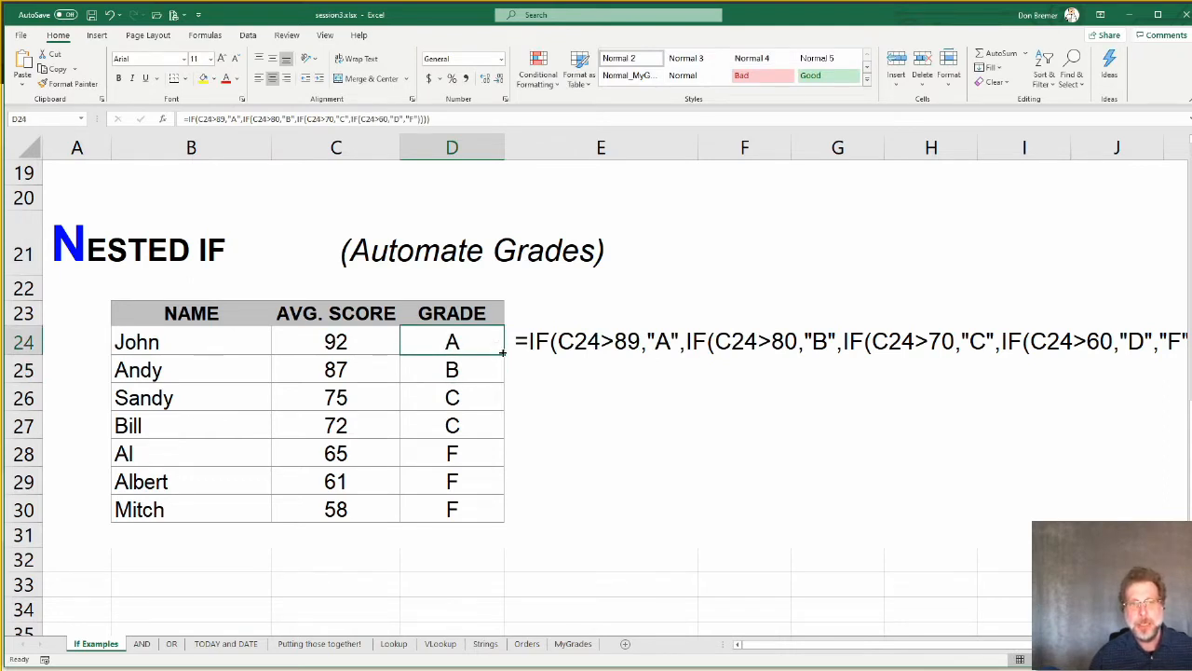
double_click(502, 351)
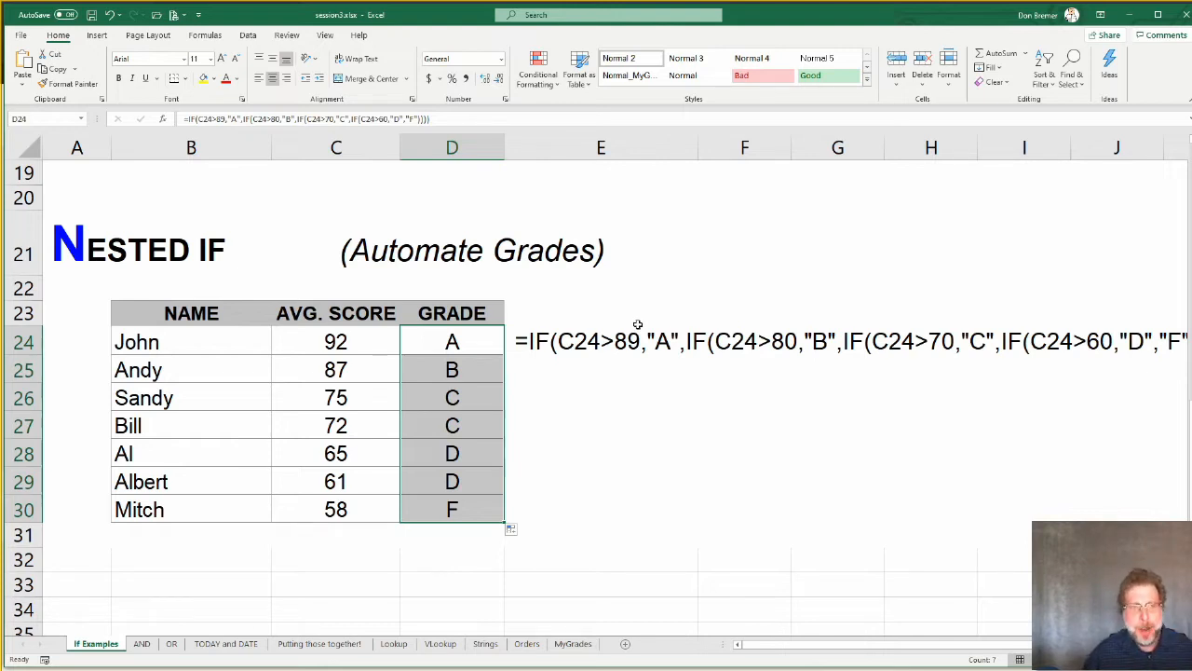
Step: On the AND sheet, enter the formula =AND(A2>10,A2<30) in cell B2 and copy it down through B4
click(142, 644)
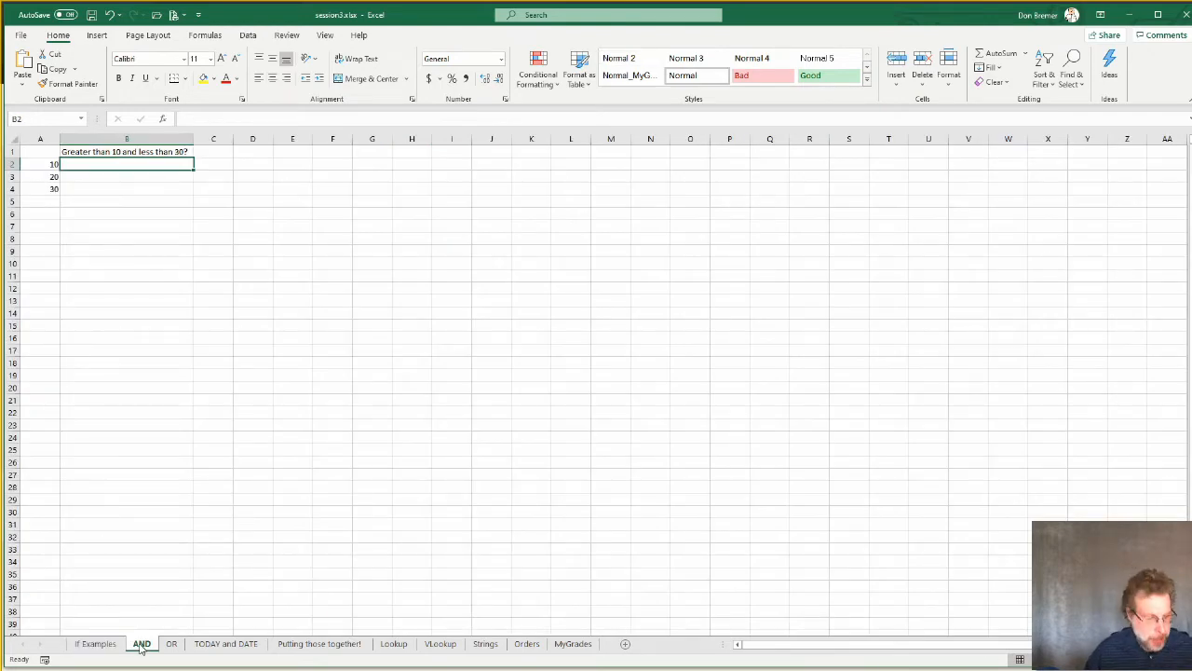
scroll(180, 489, up, 10)
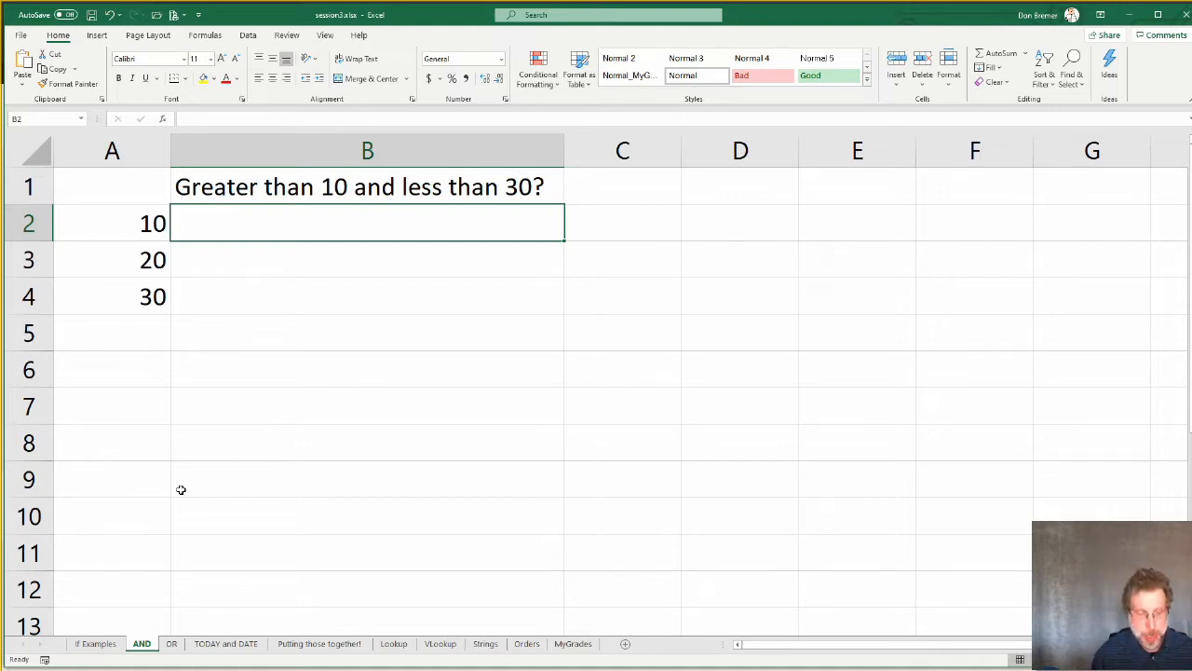
text(=)
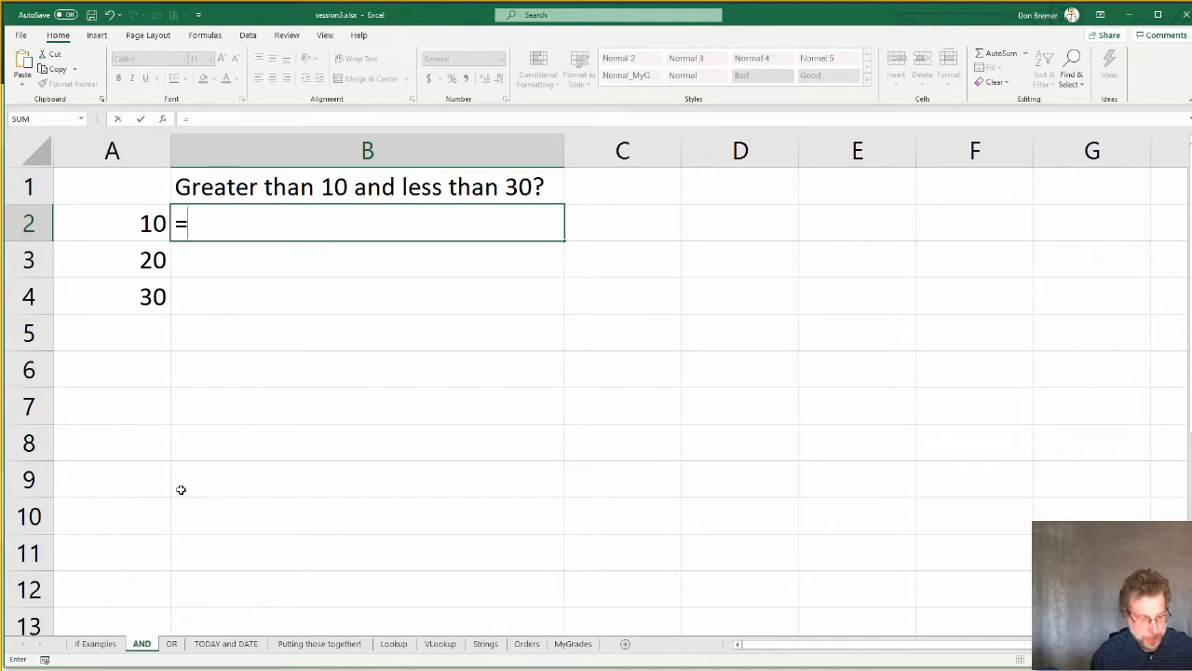
text(AND)
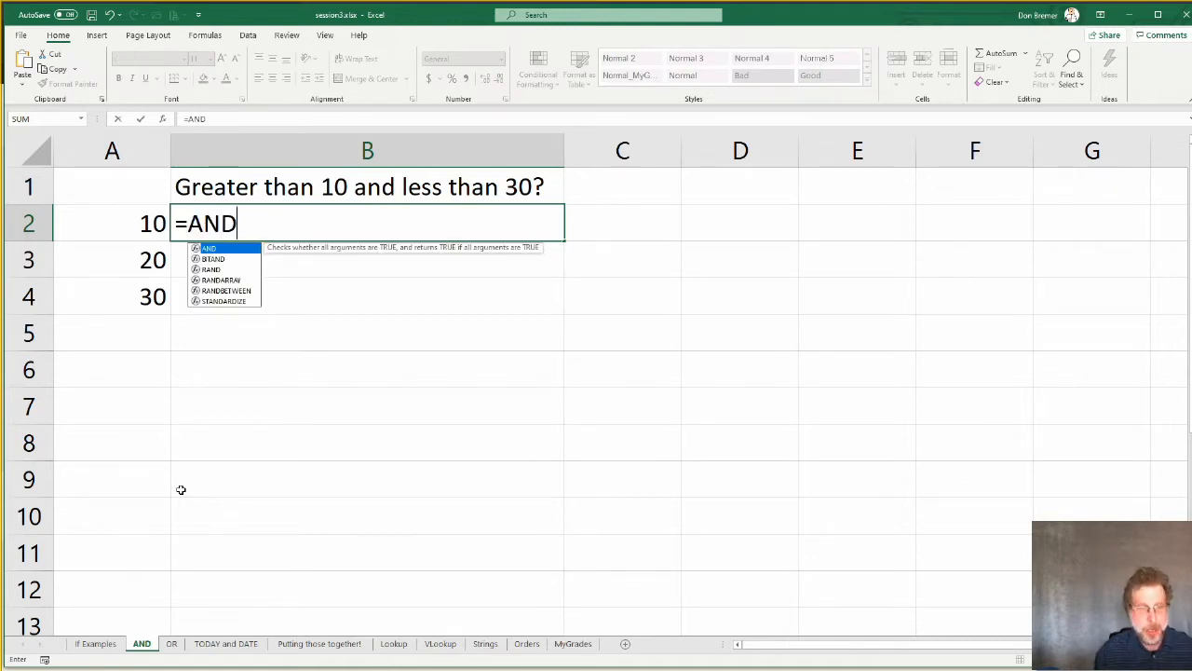
text(()
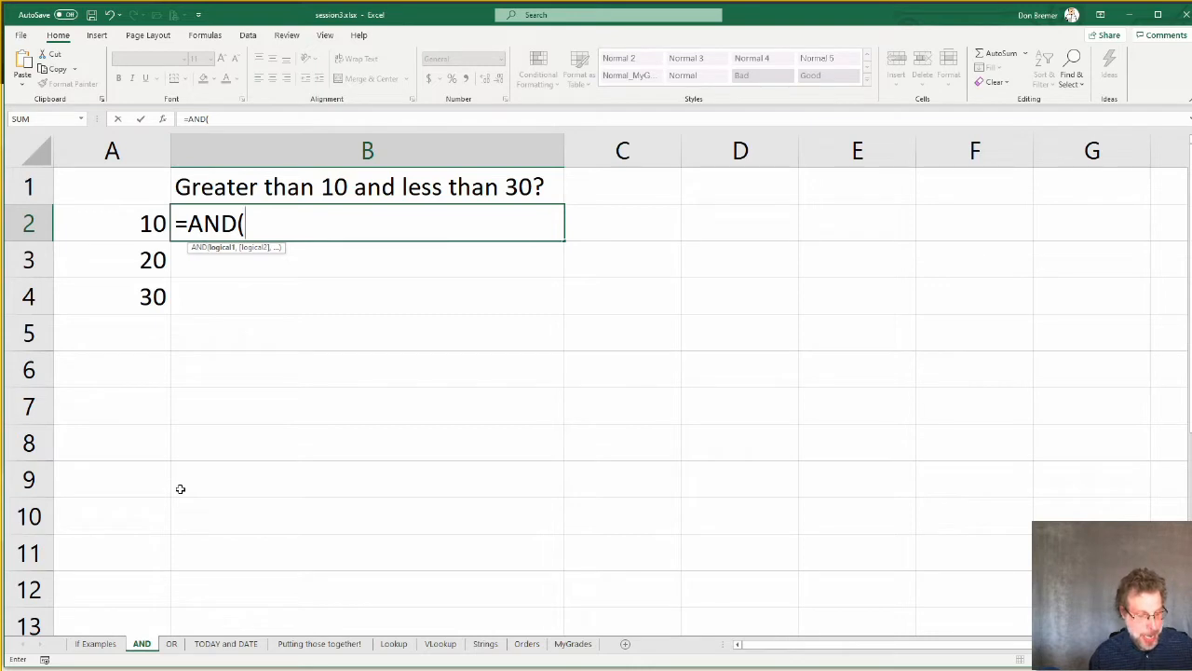
text(a2)
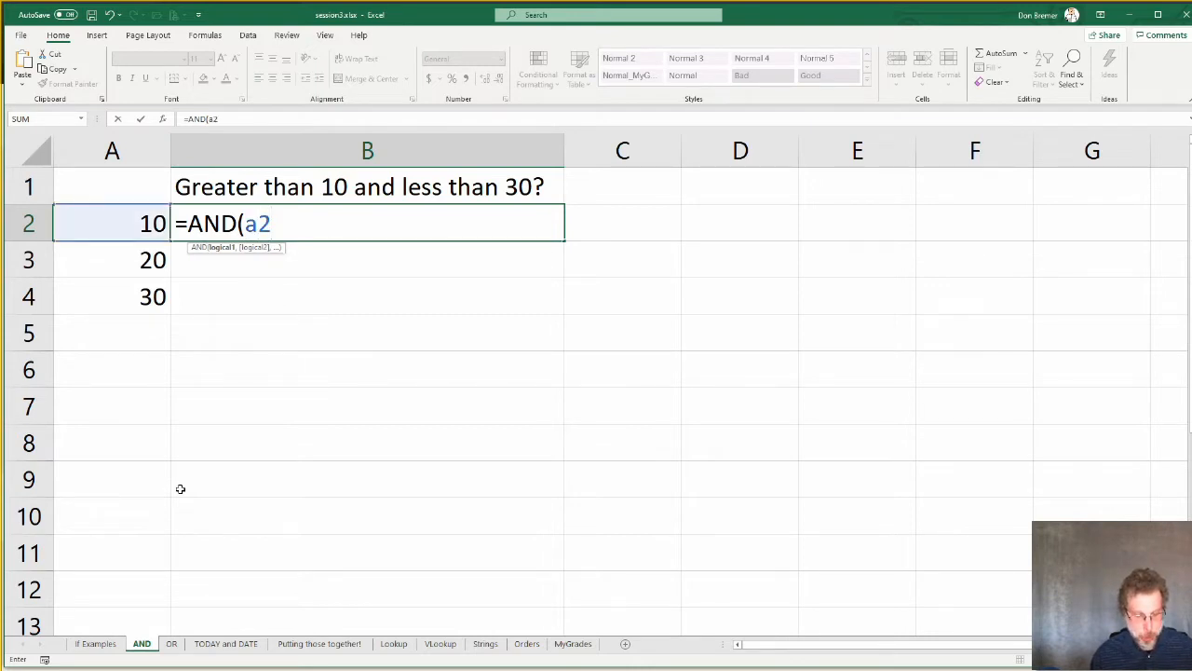
text(>10)
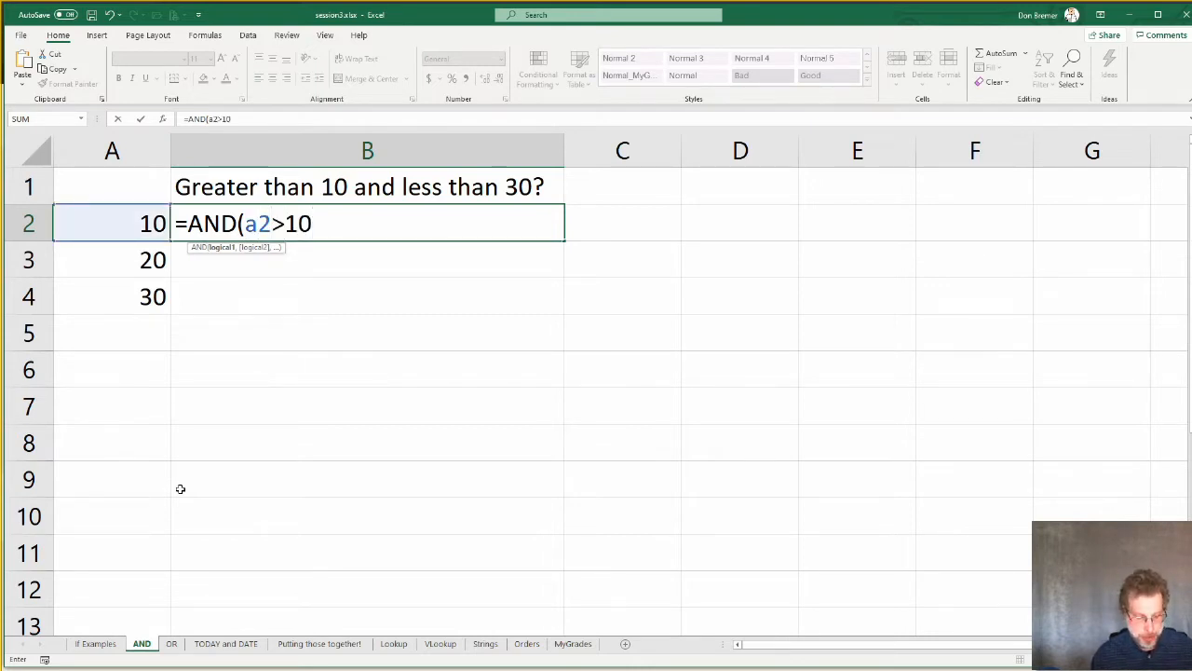
text(,)
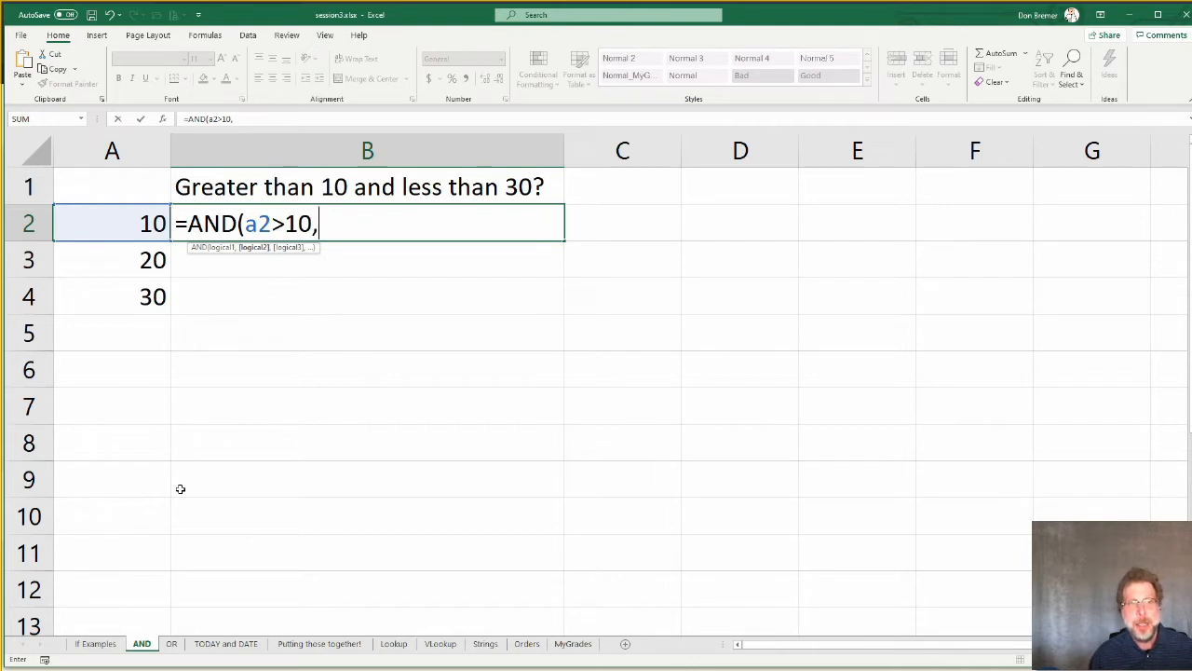
text(a)
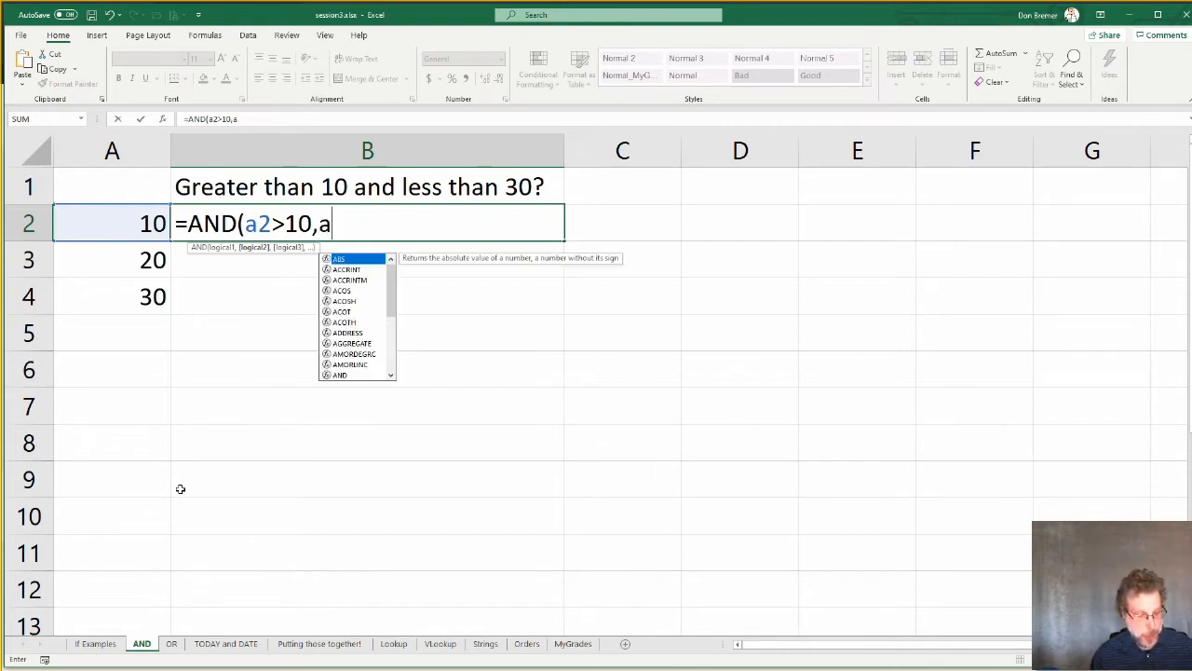
text(2<)
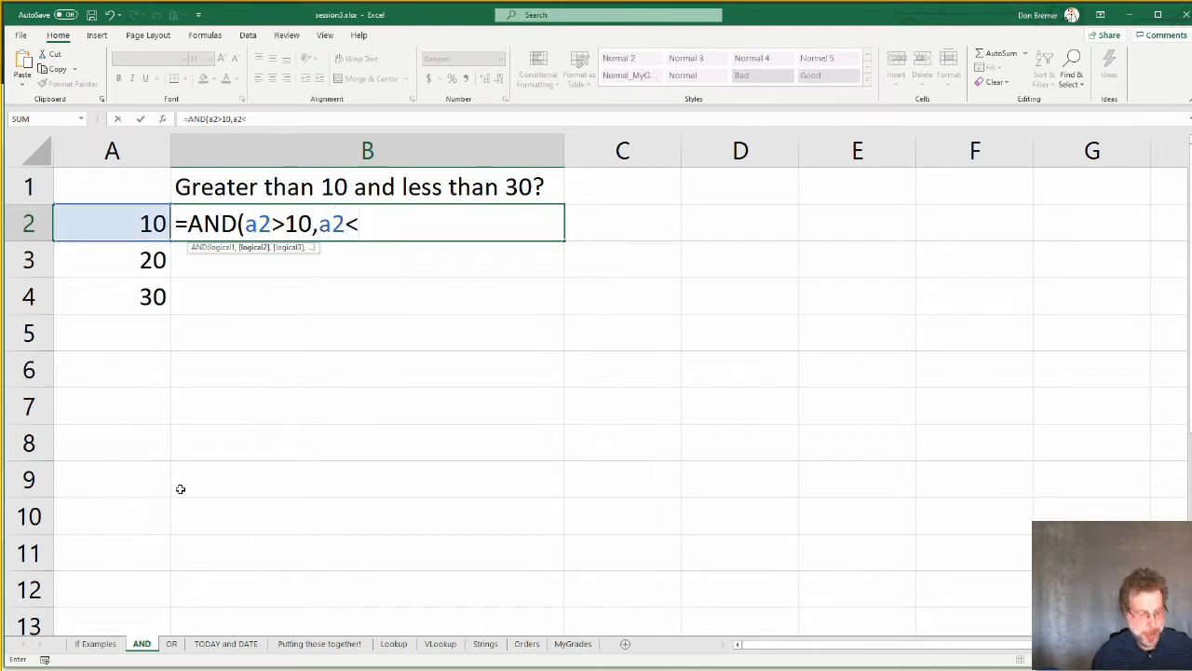
text(30)
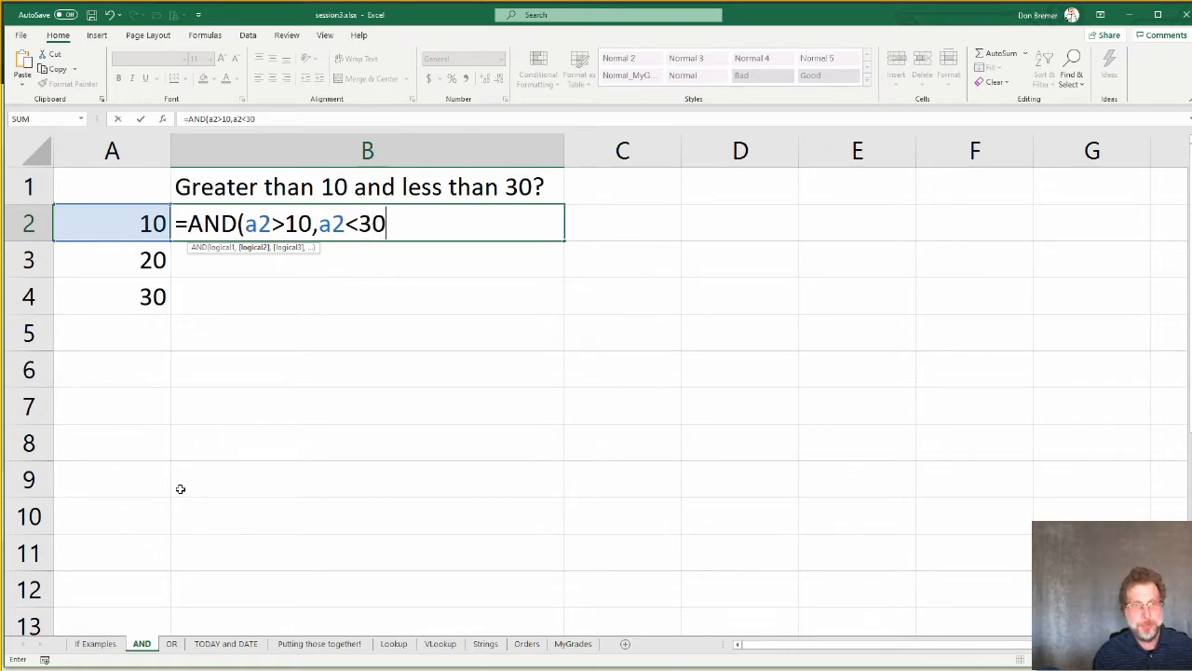
text())
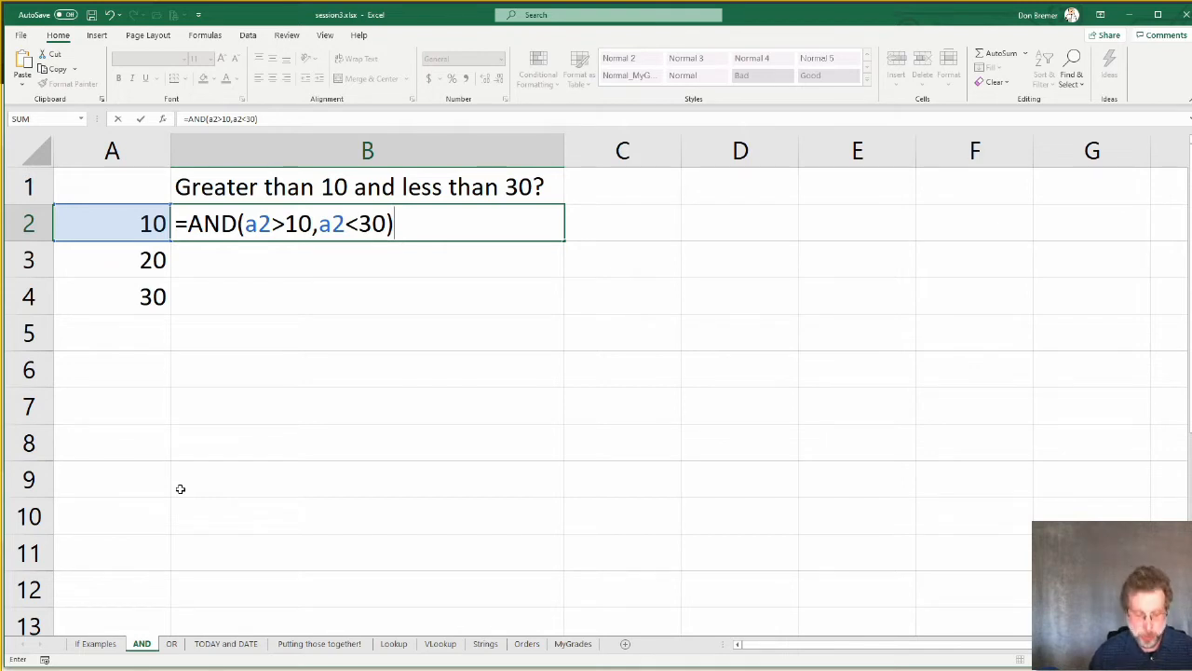
key(Return)
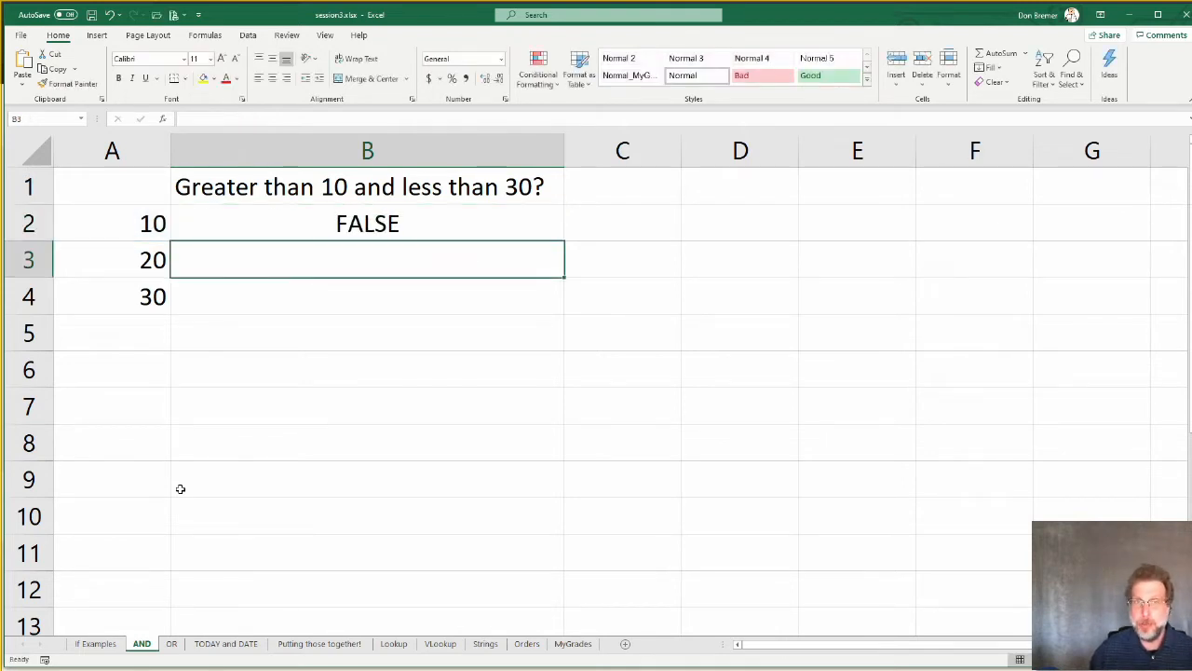
click(351, 227)
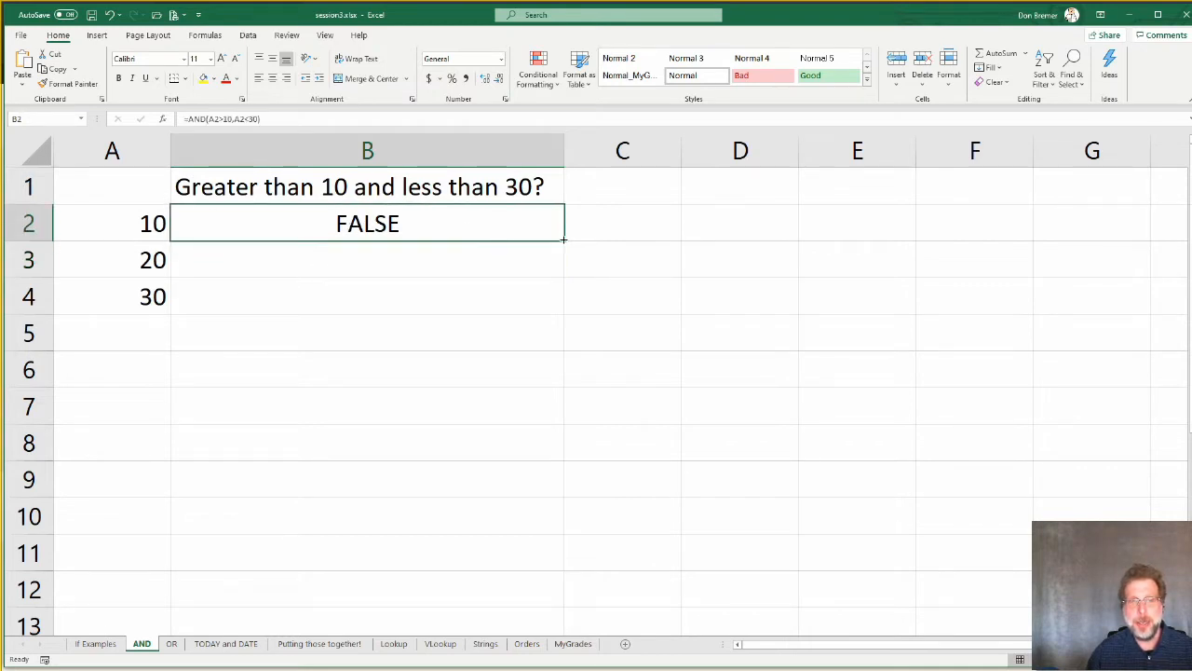
drag(563, 239, 563, 309)
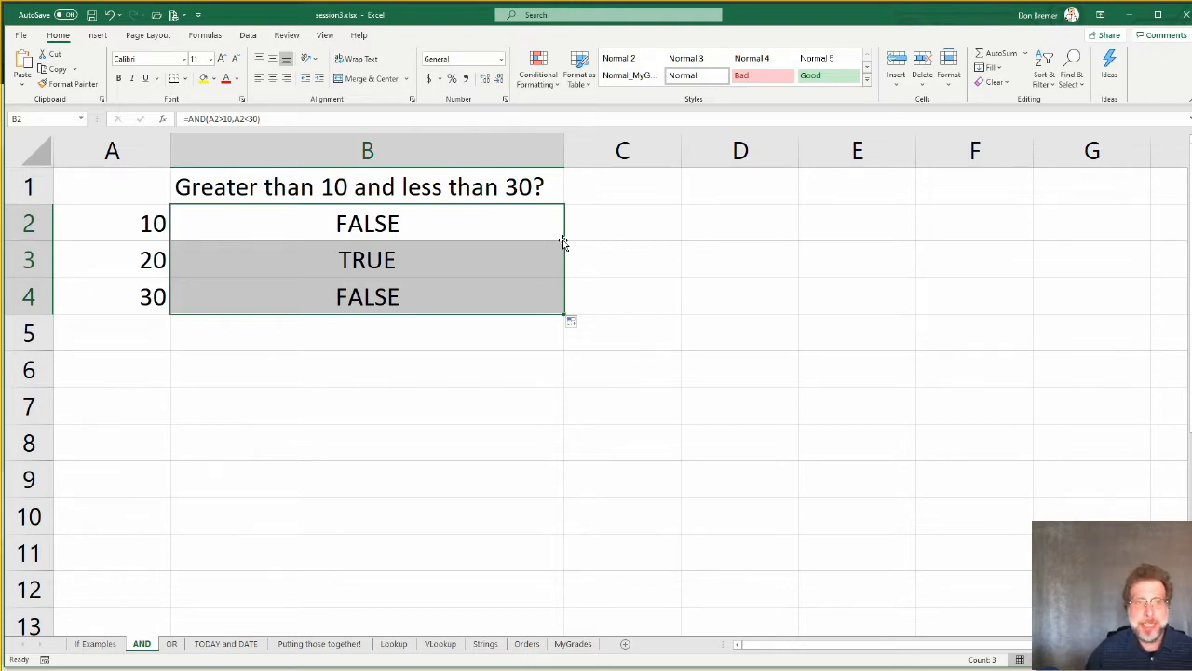
Step: Inspect the AND formula and its cell references in cell B2
click(525, 231)
double_click(525, 231)
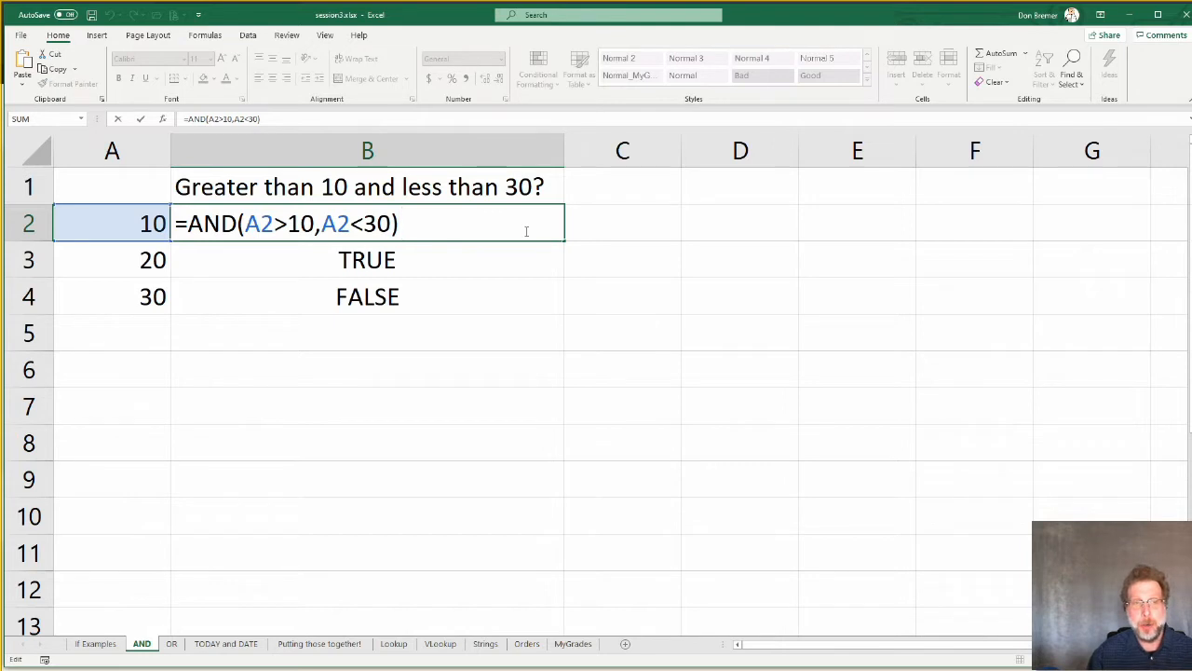
key(Return)
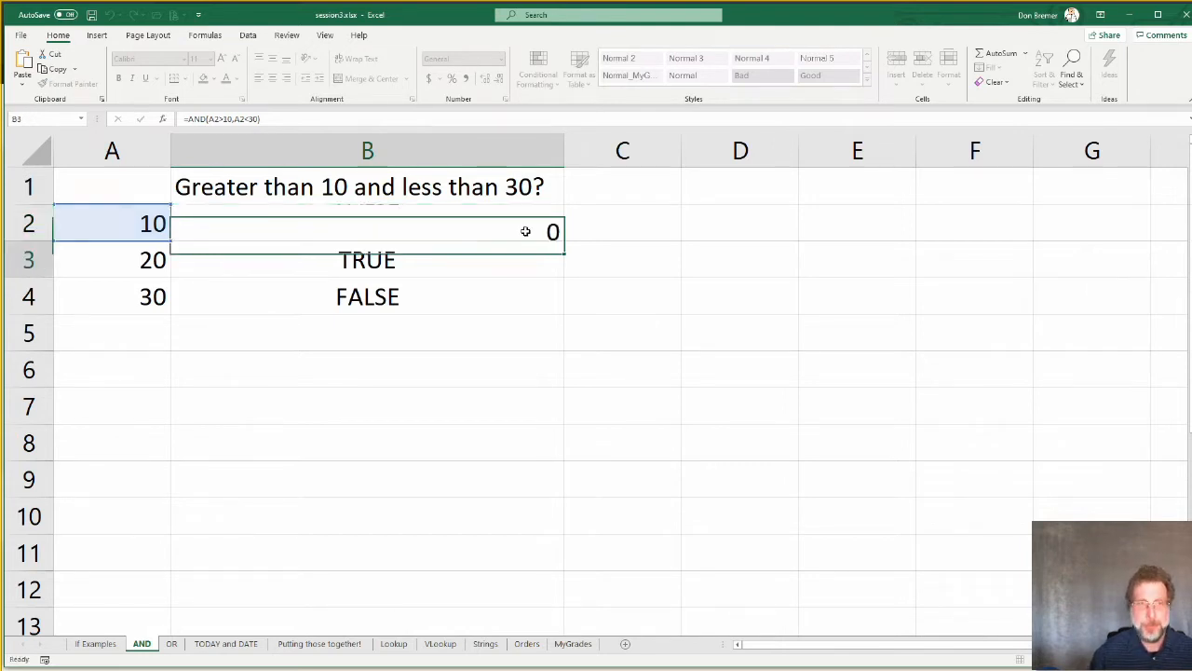
Step: On the OR sheet, enter the formula =OR(A2>10,A2<30) in cell B2 and copy it down through B4
click(172, 643)
ctrl+scroll(319, 436, up, 12)
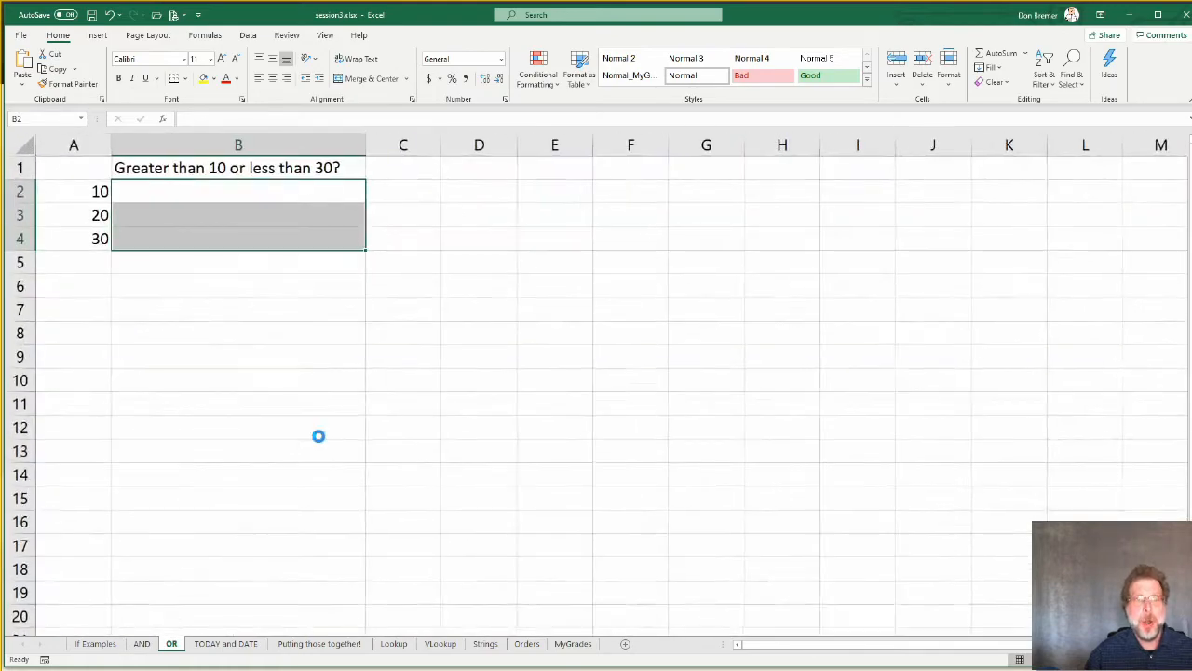
click(325, 242)
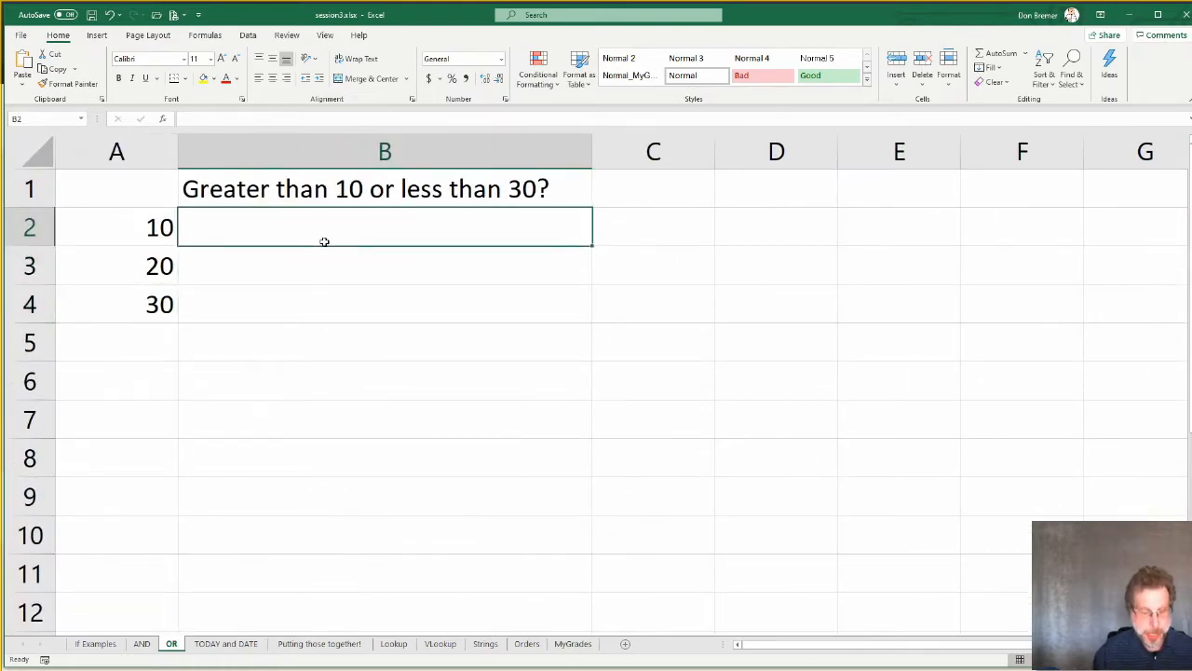
text(=or()
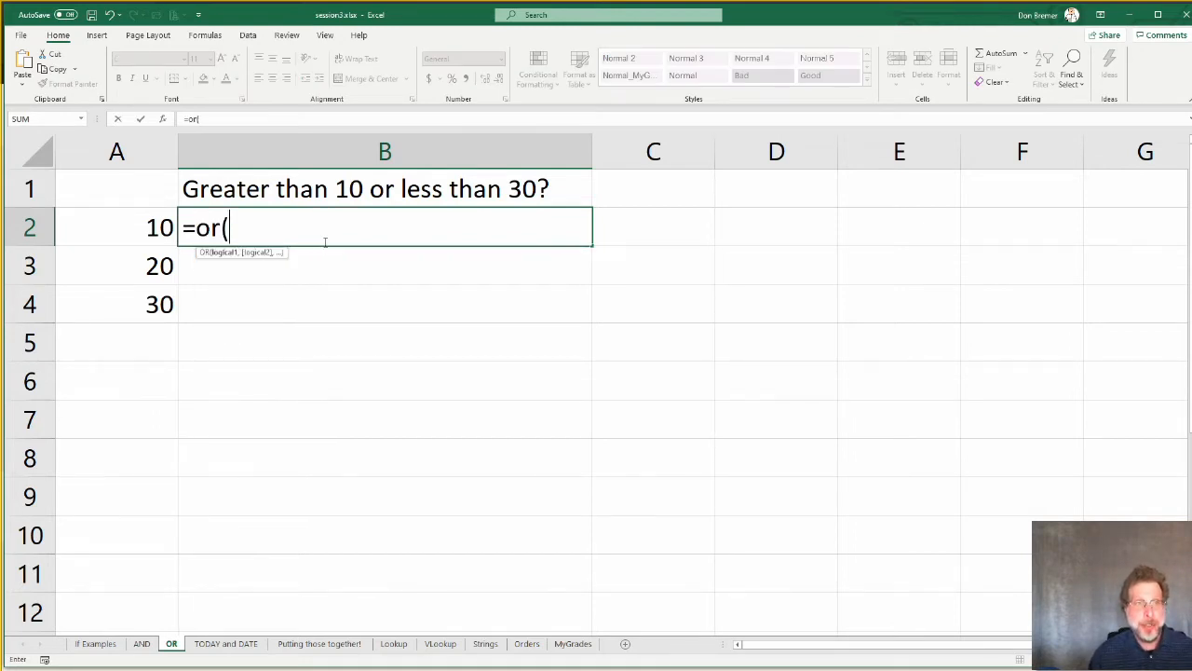
text(a2)
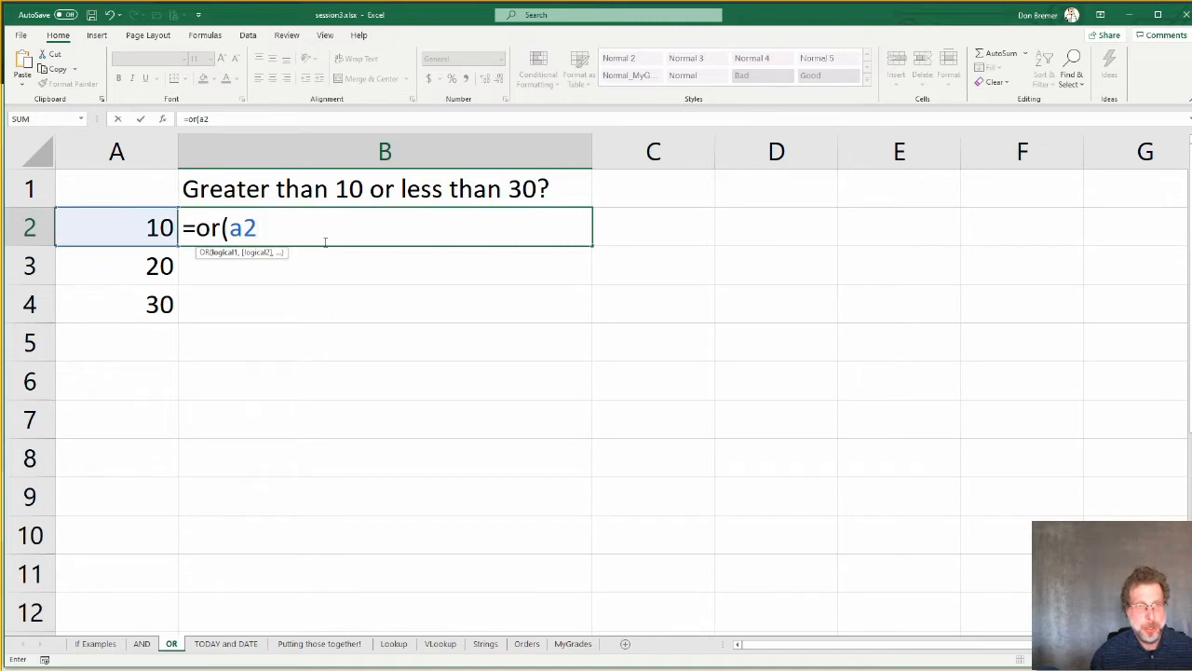
text(>10)
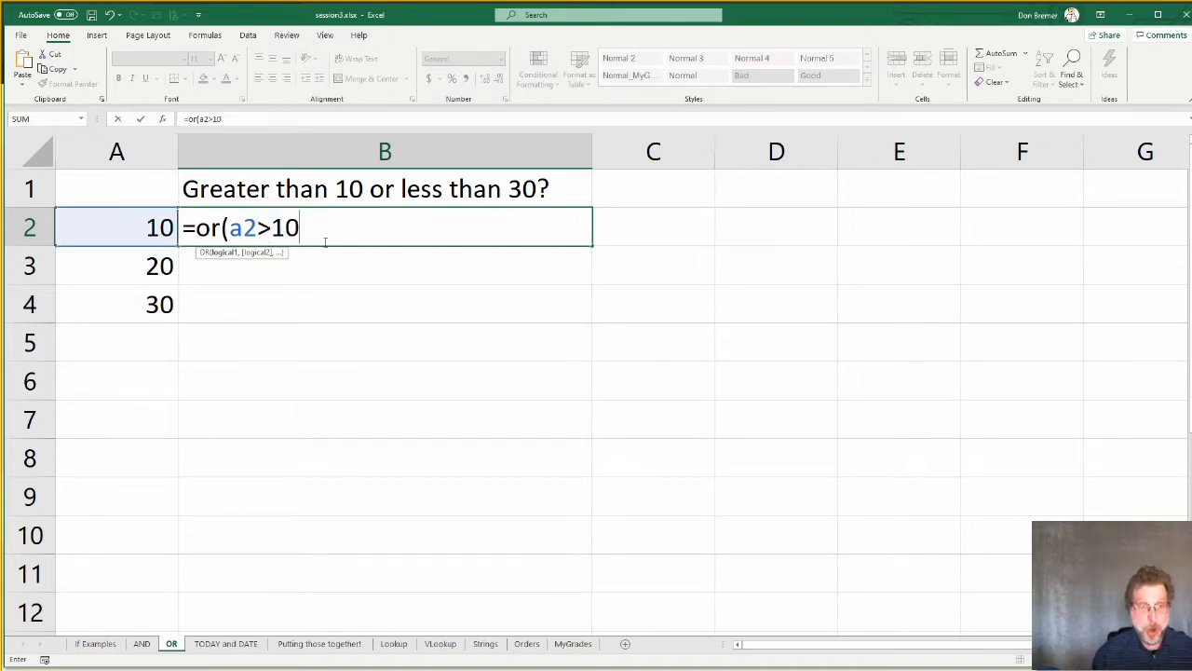
text(,)
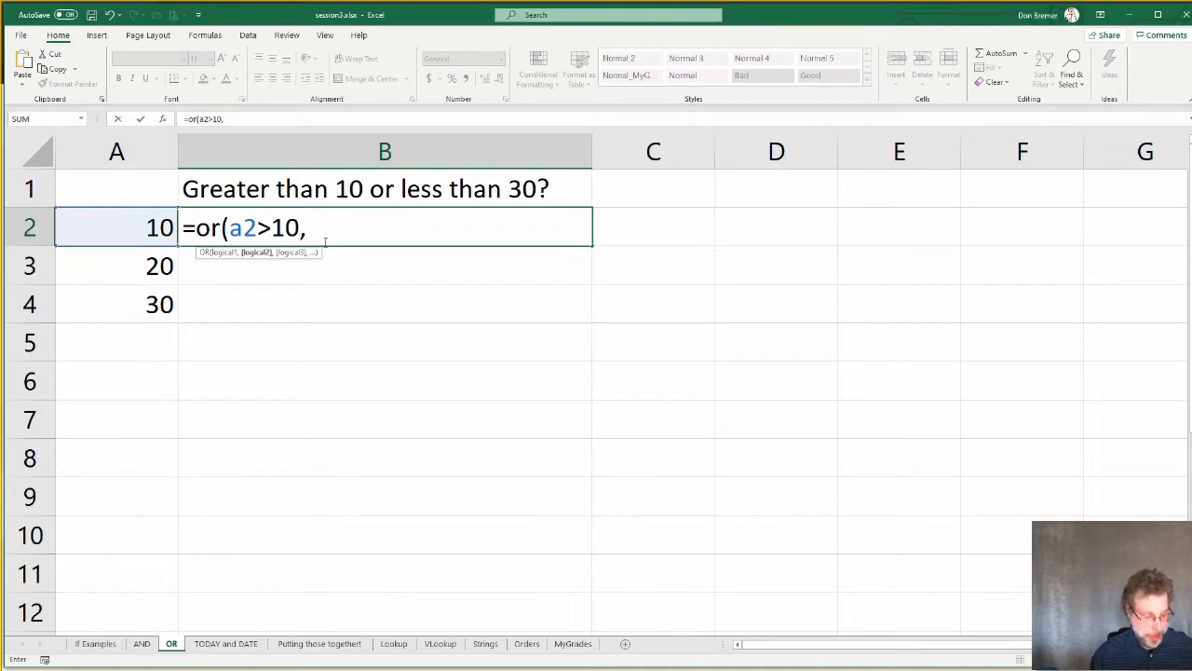
text(a2<30)
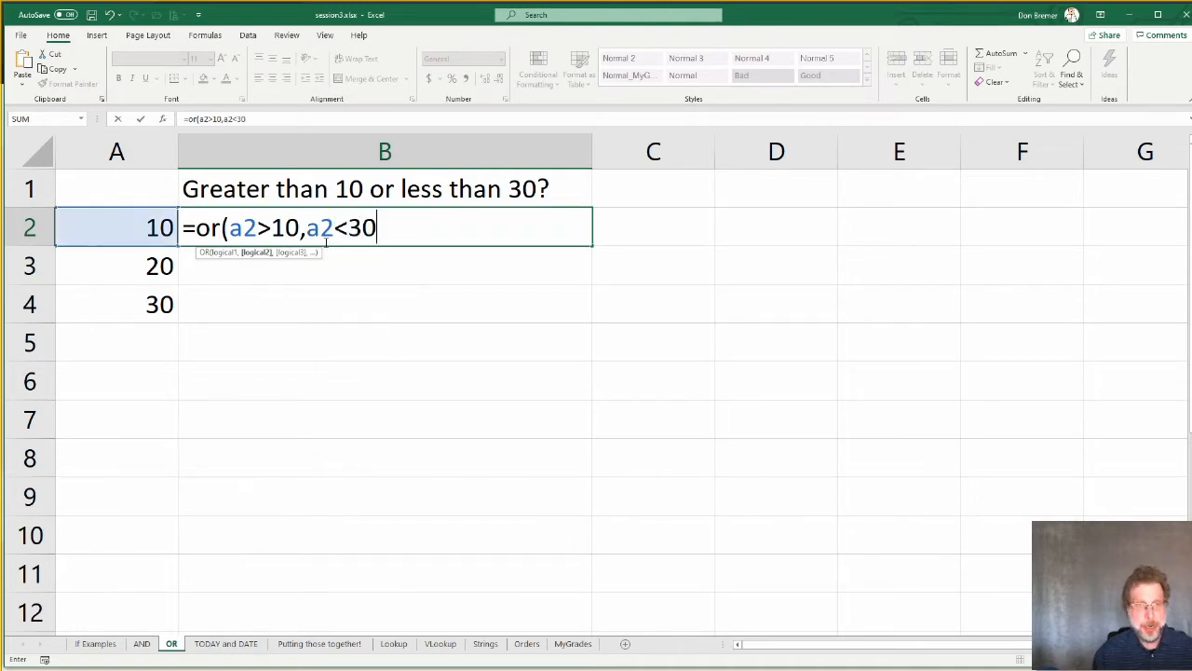
text())
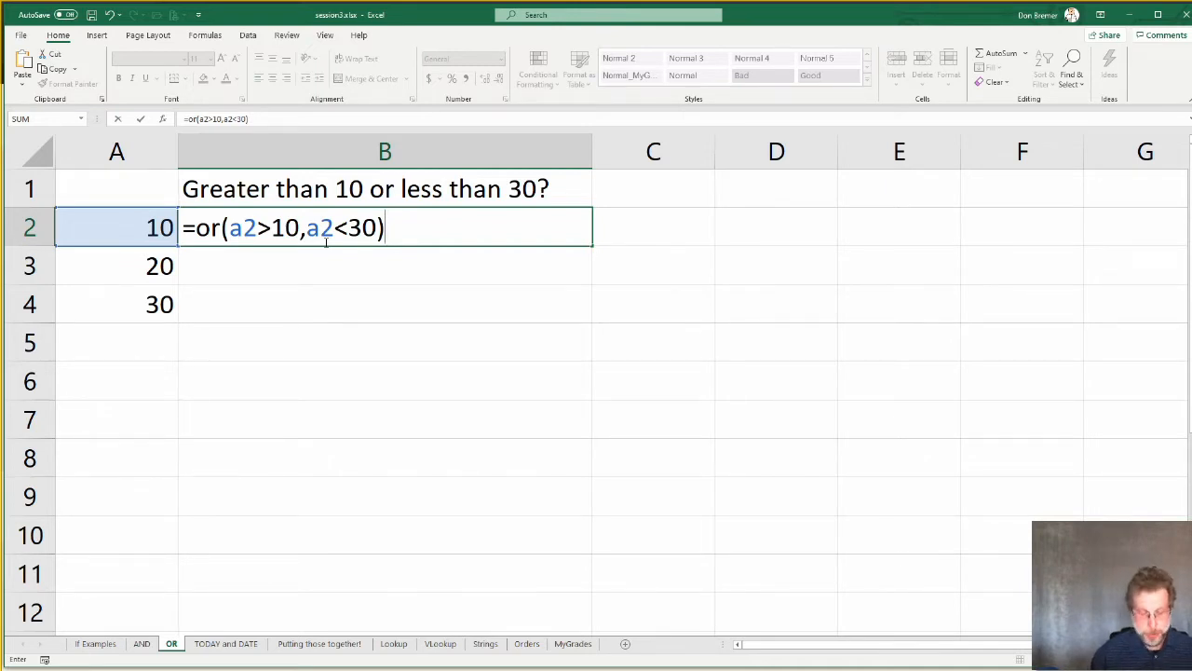
key(Return)
click(325, 241)
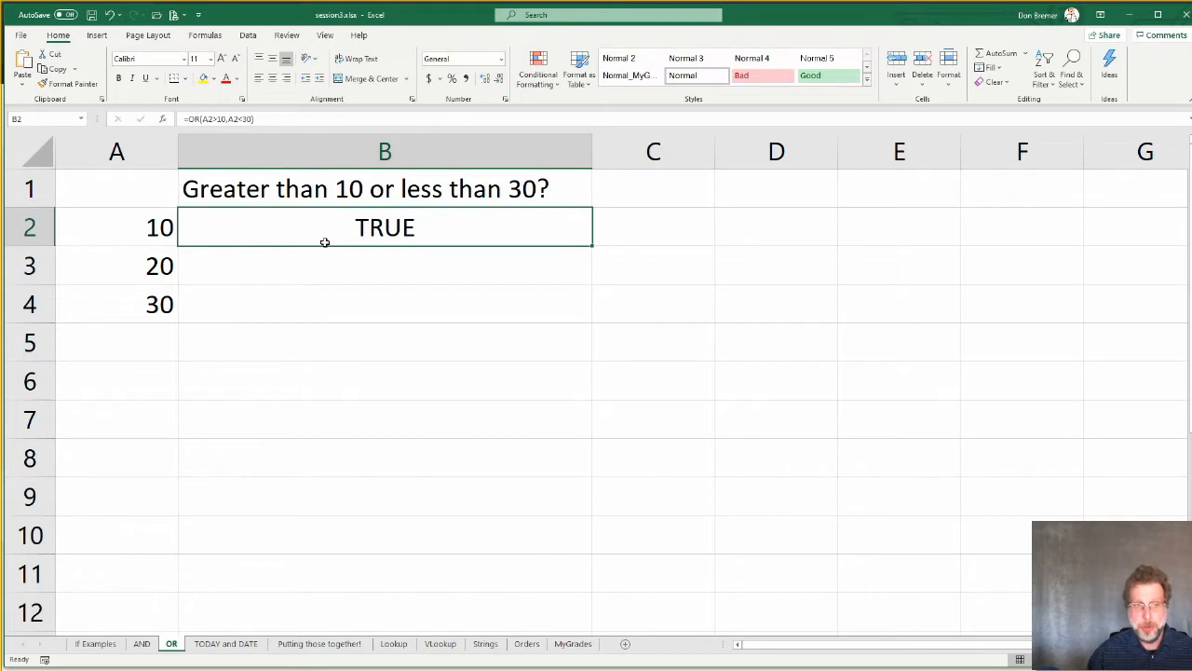
double_click(591, 247)
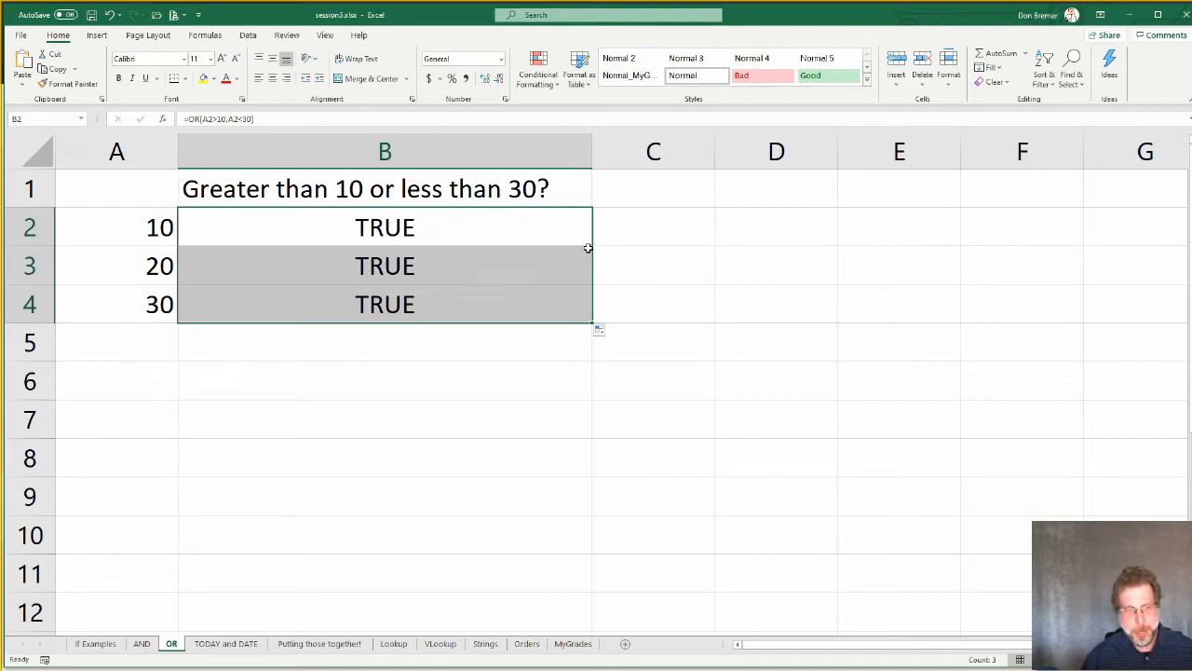
Step: On the TODAY and DATE sheet, enter the formula =TODAY() in cell B2
click(221, 649)
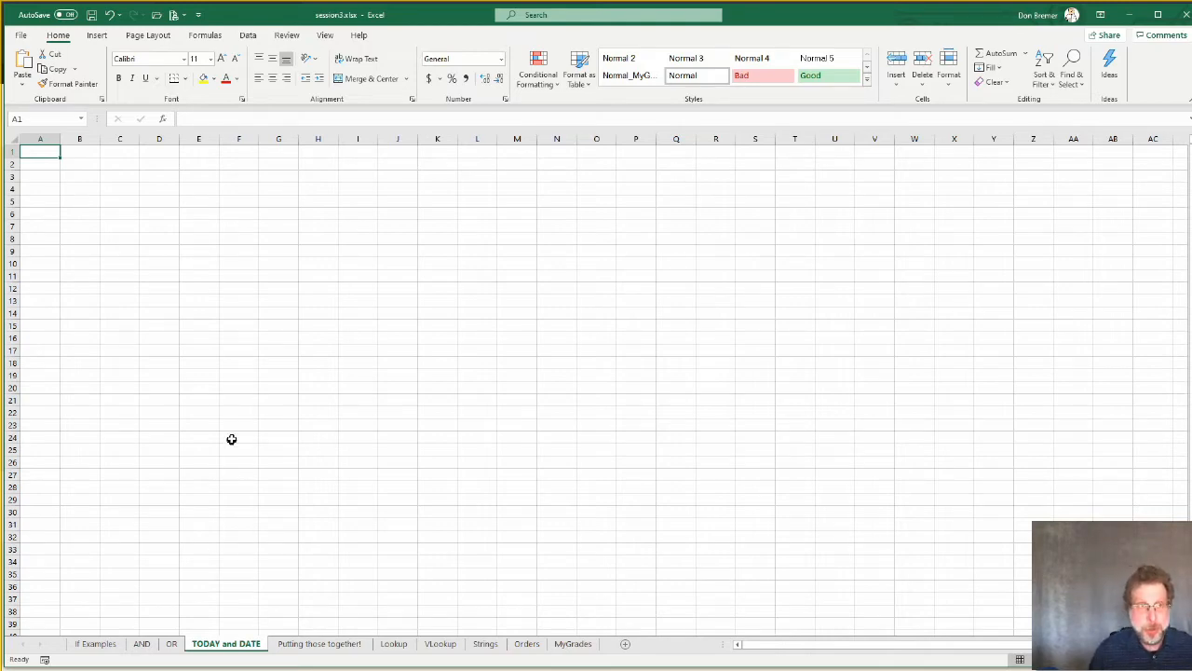
ctrl+scroll(276, 293, up, 5)
ctrl+scroll(277, 293, up, 3)
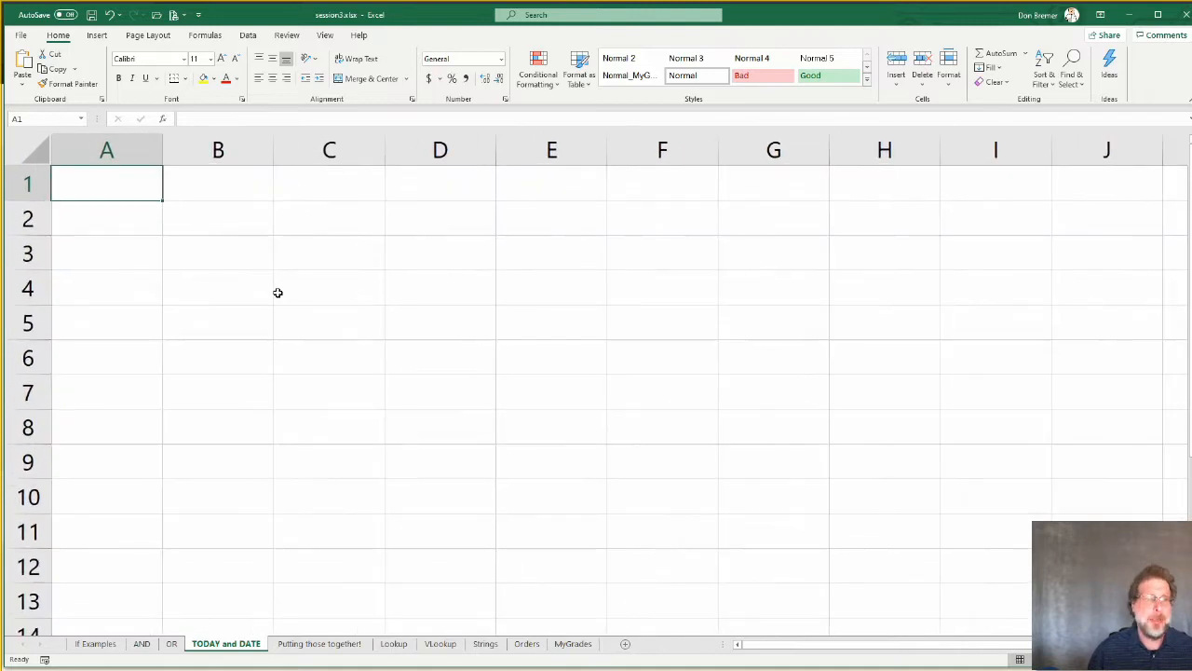
click(264, 248)
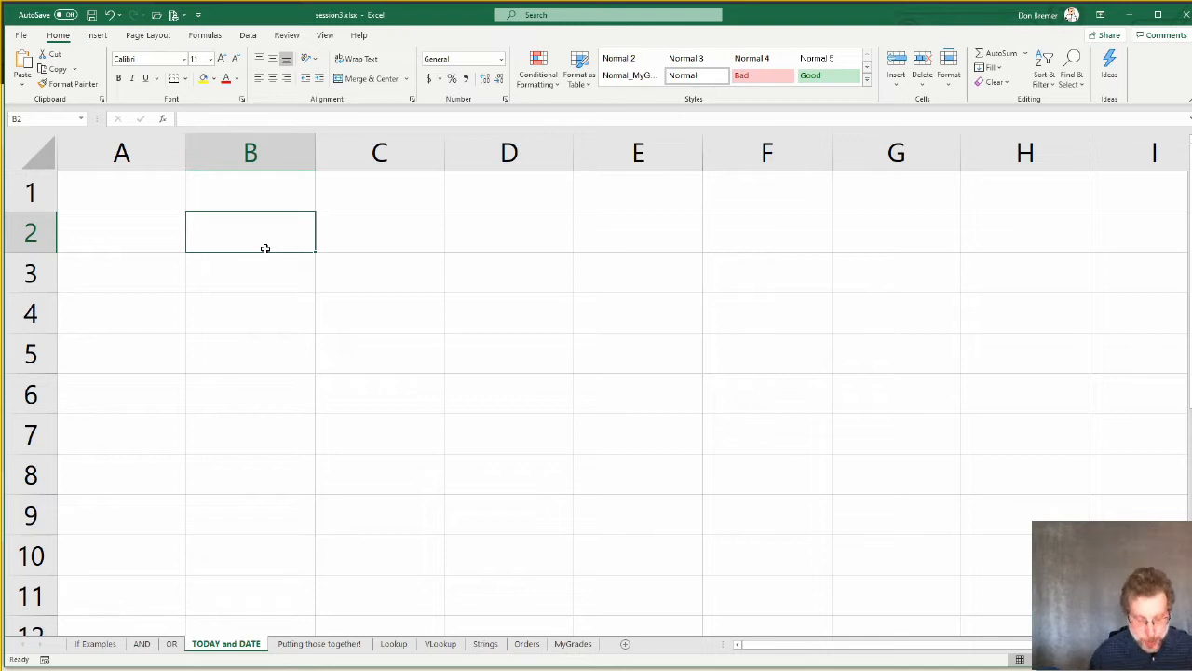
text(=to)
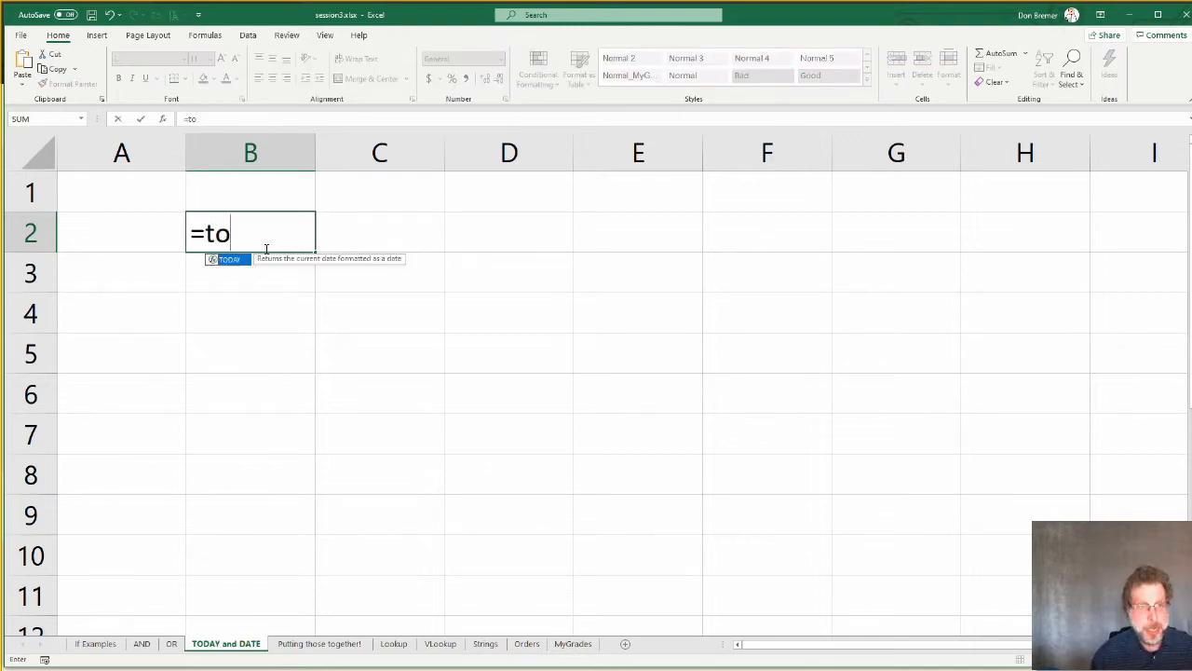
text(d)
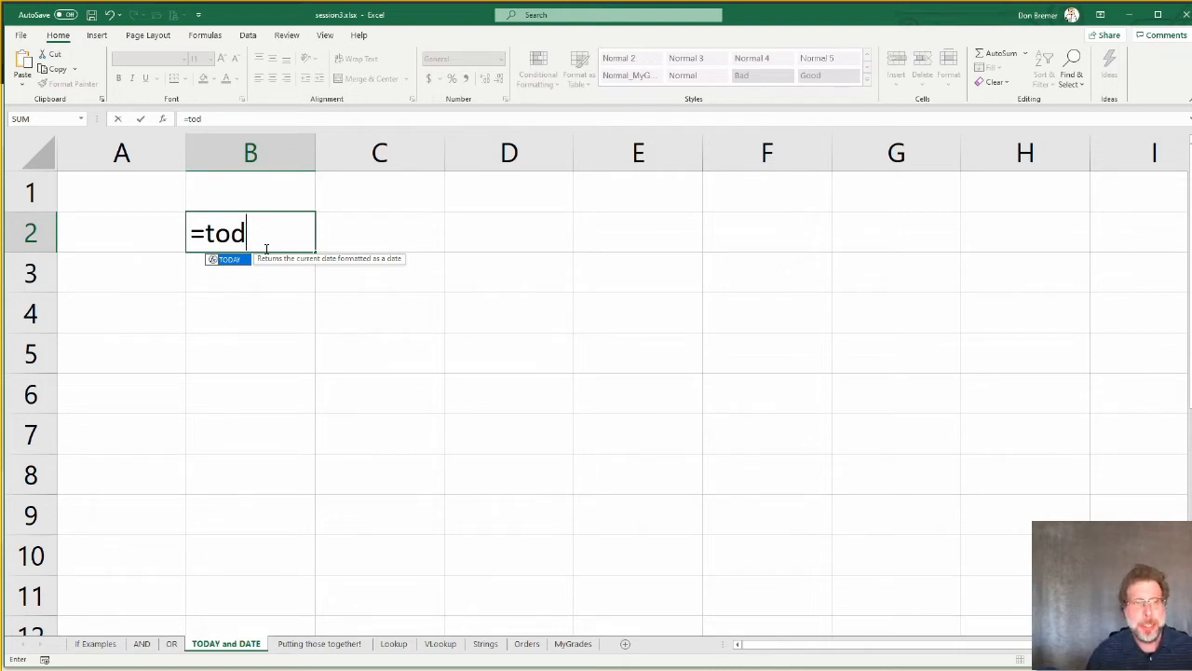
key(Tab)
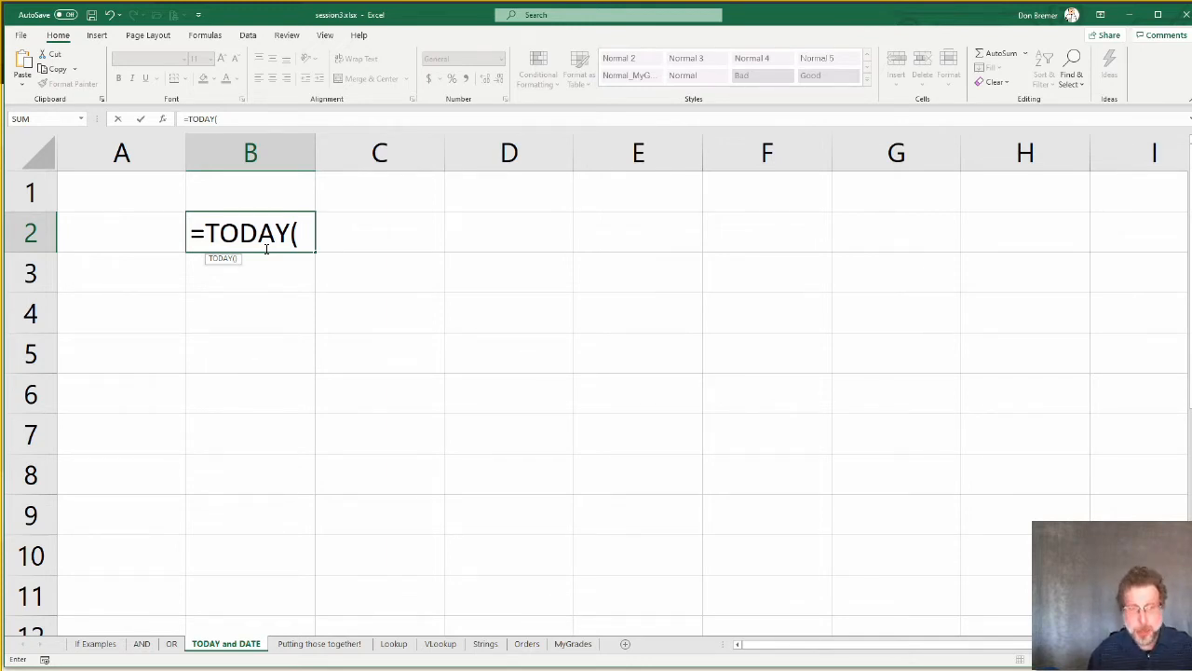
text())
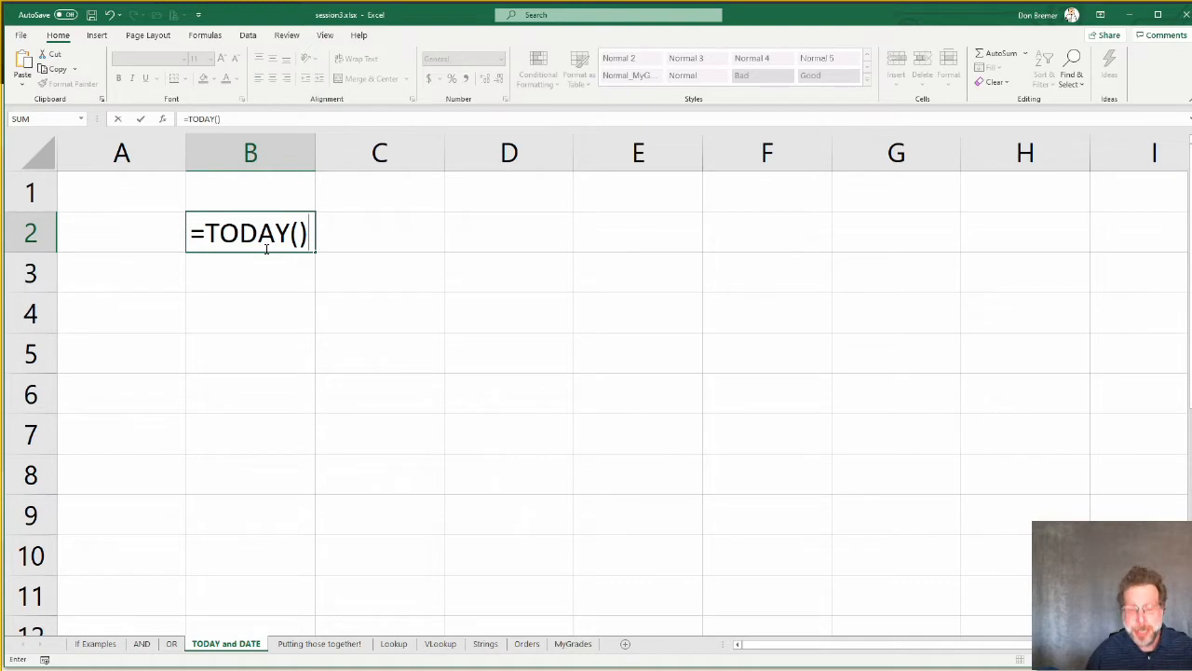
key(Return)
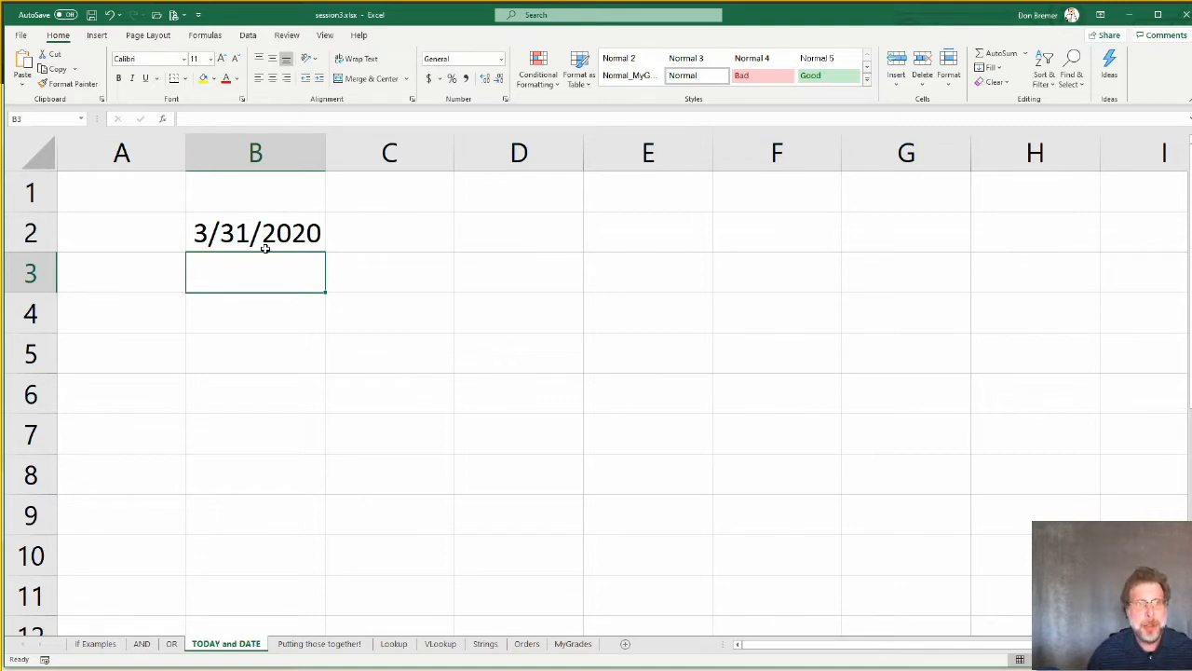
Step: Enter the formula =TODAY()+7 in cell C2 to get the date one week ahead
key(Right)
key(Up)
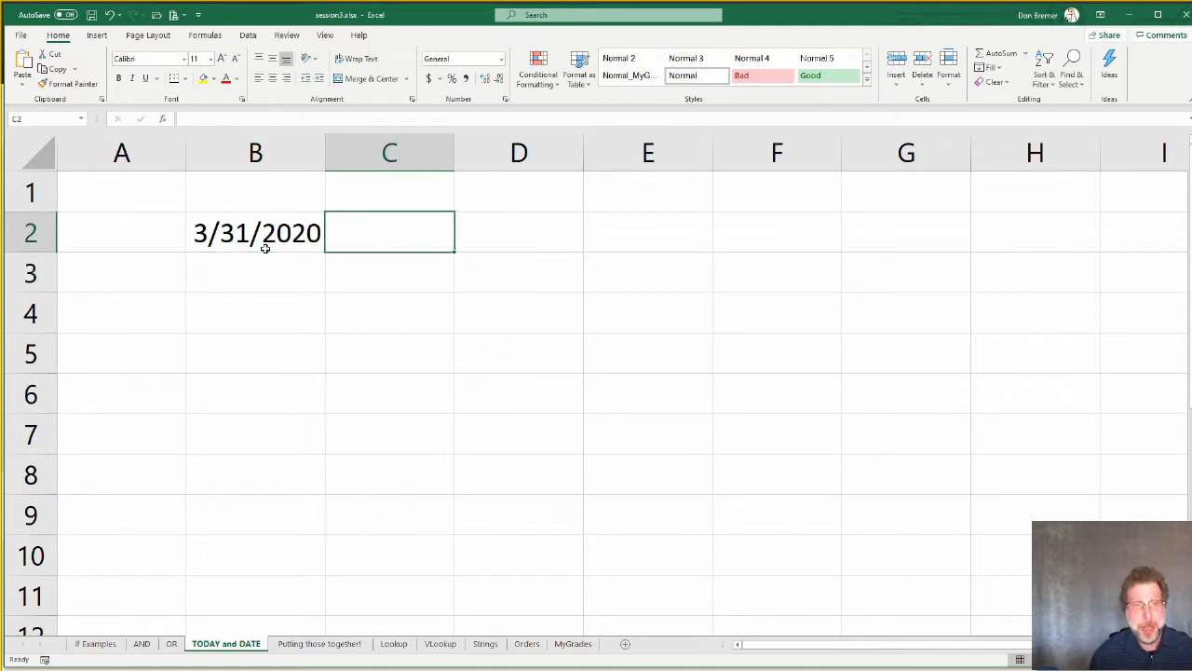
text(=tod)
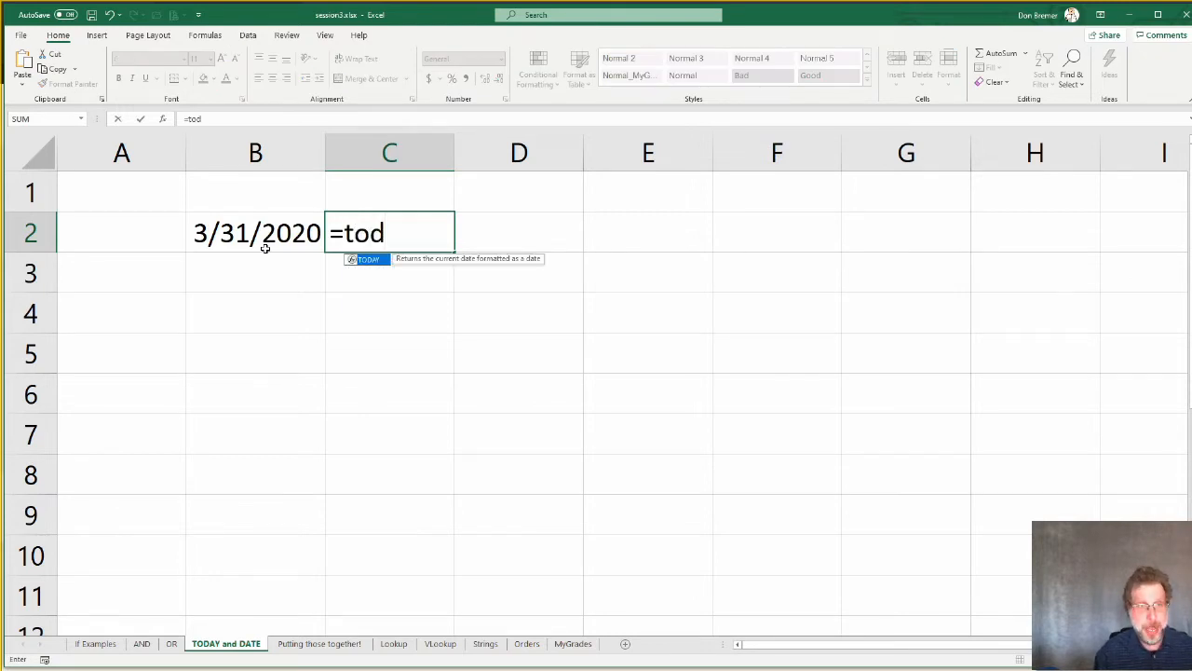
key(Tab)
text())
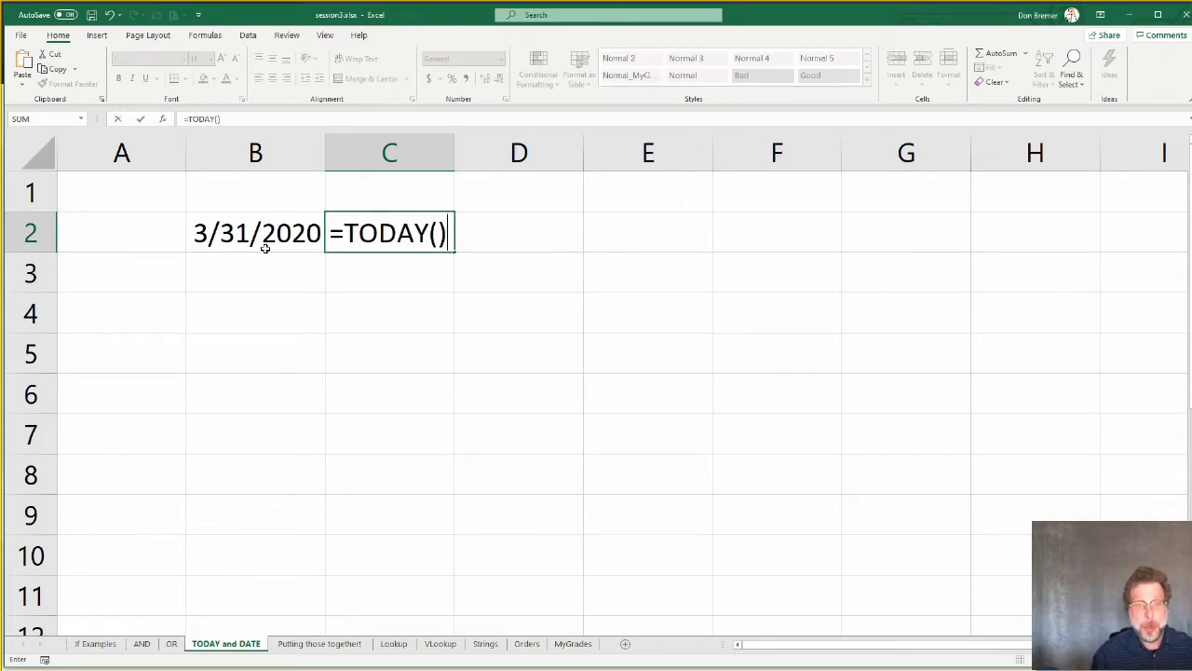
text(+)
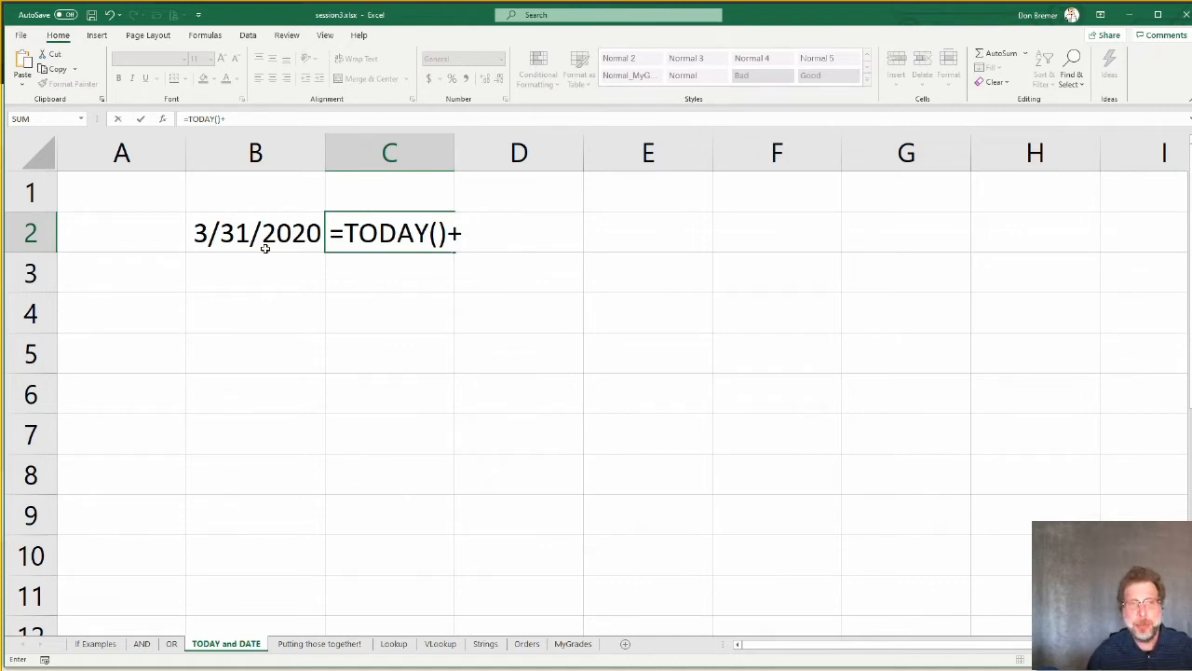
text(7)
key(Return)
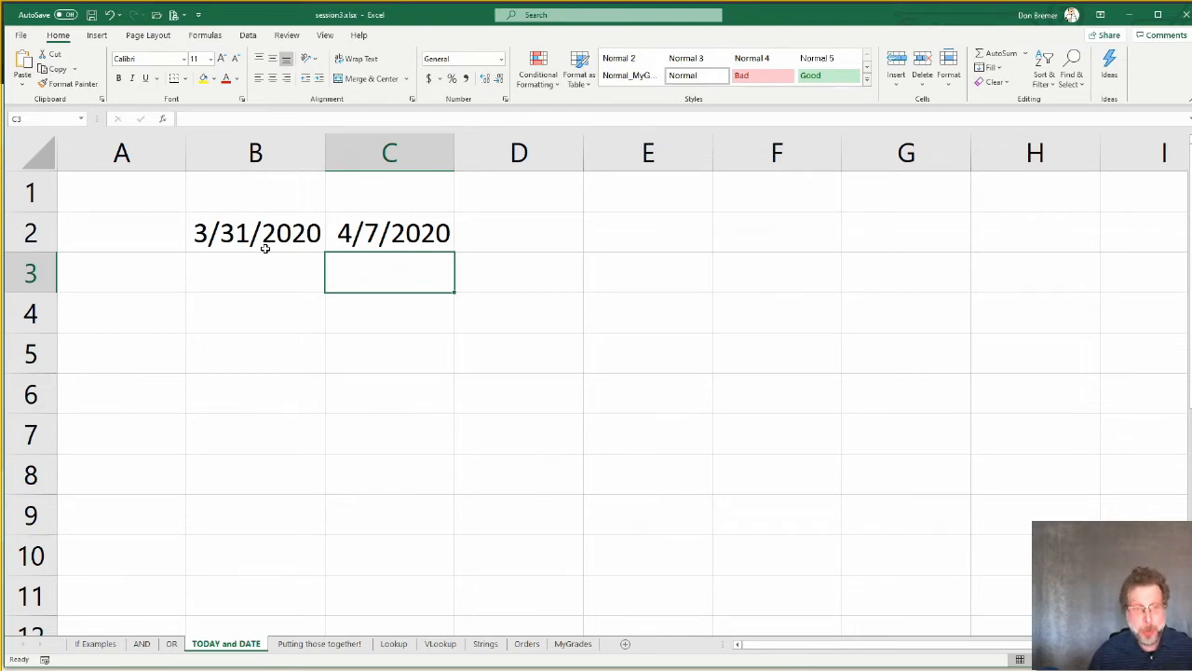
Step: Enter the formula =B2-7 in cell B3 to get the date one week earlier
key(Left)
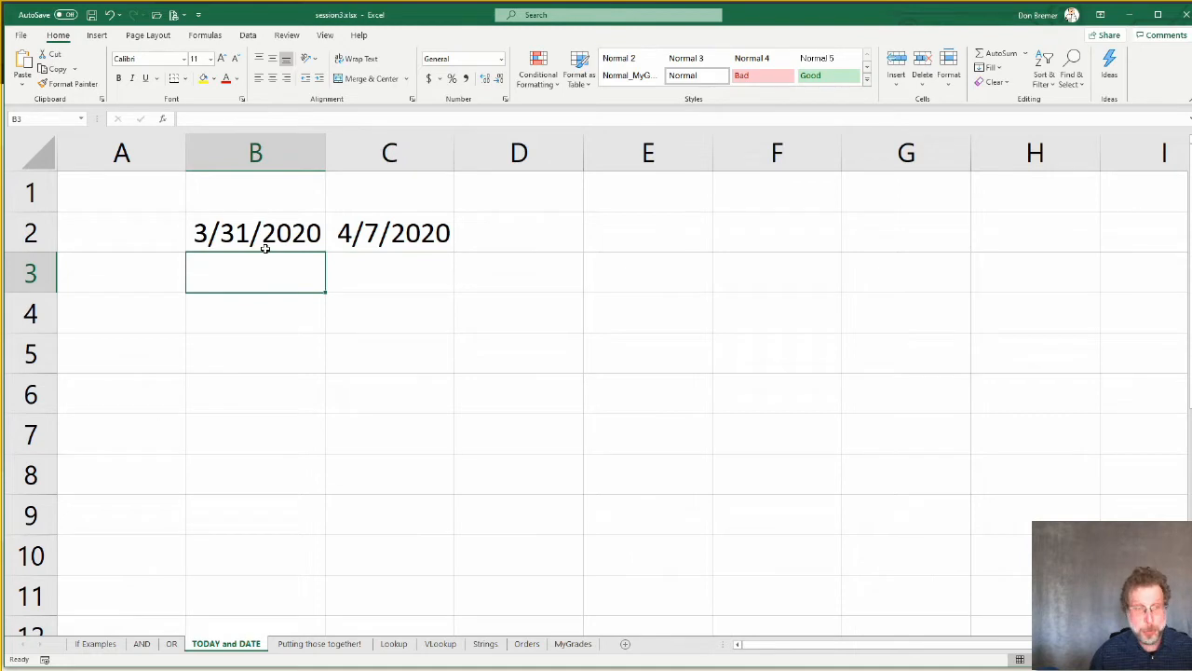
text(=)
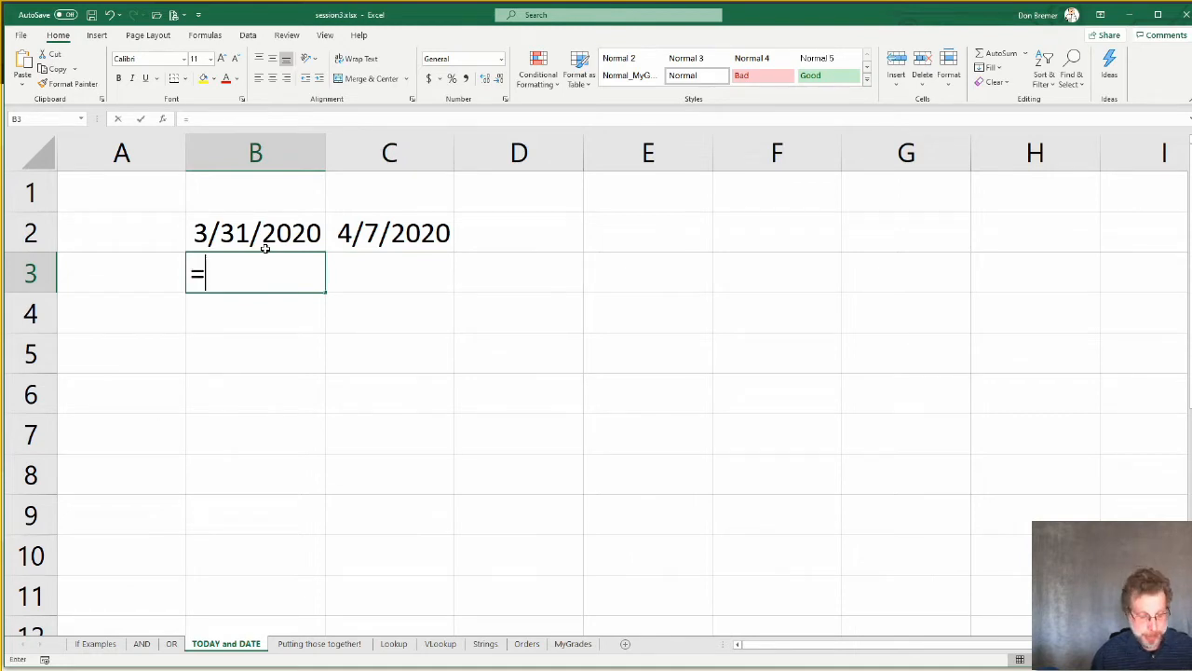
text(b2-)
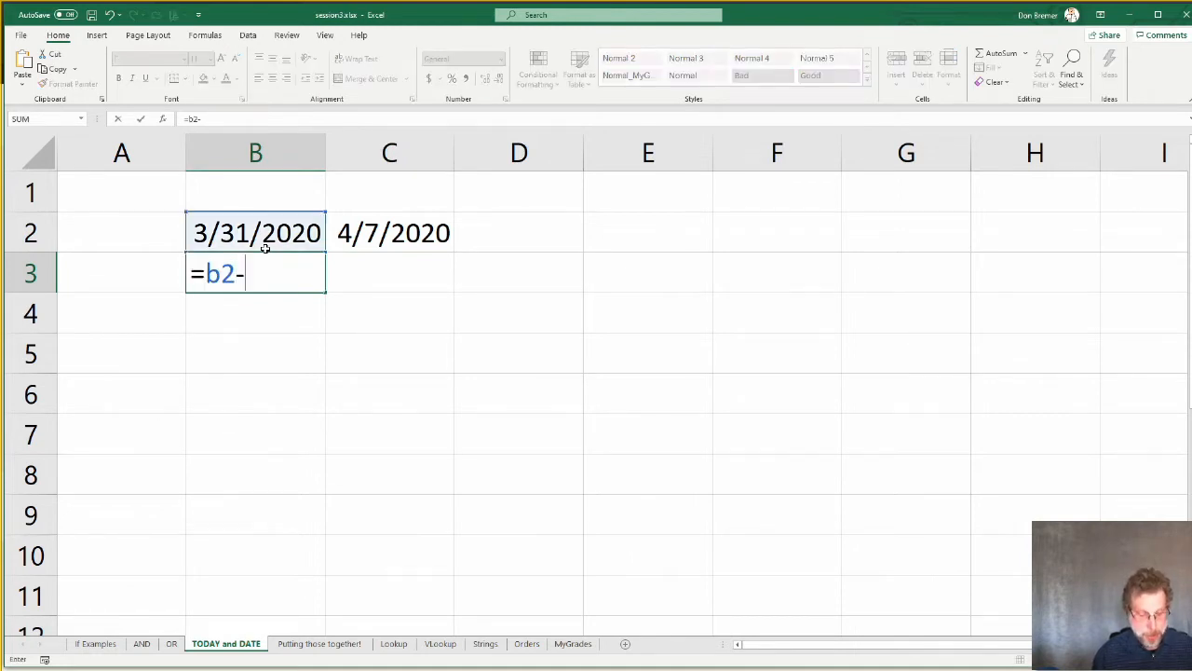
text(7)
key(Return)
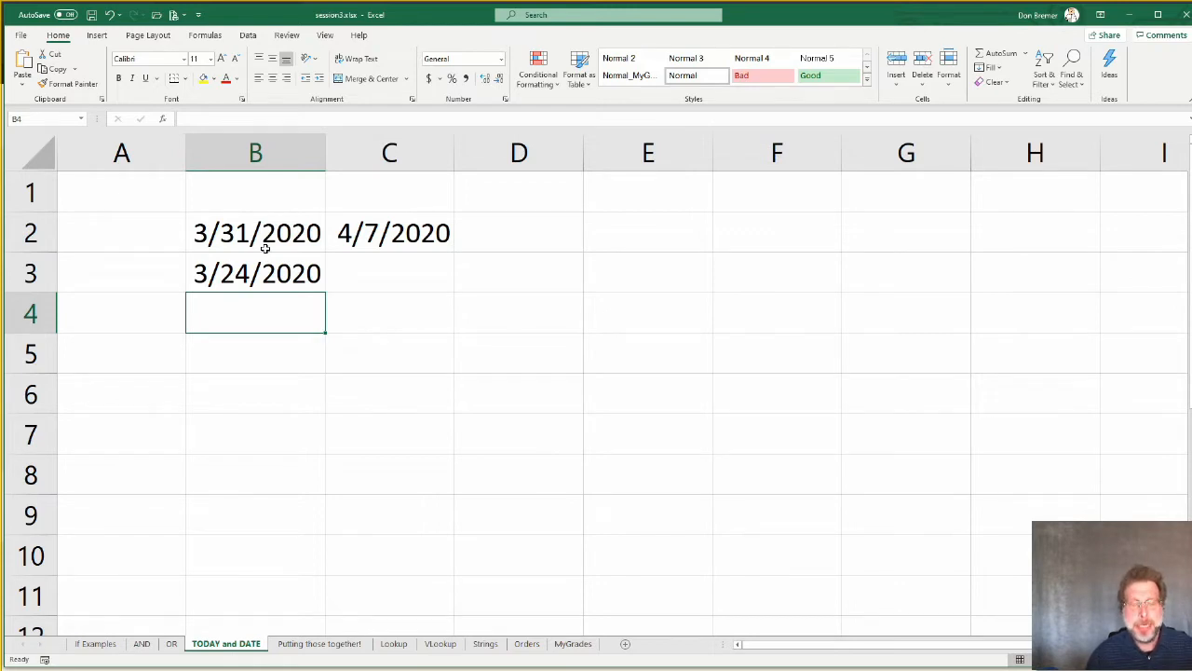
Step: Enter the date 1/1/2020 in cell D4
key(Right)
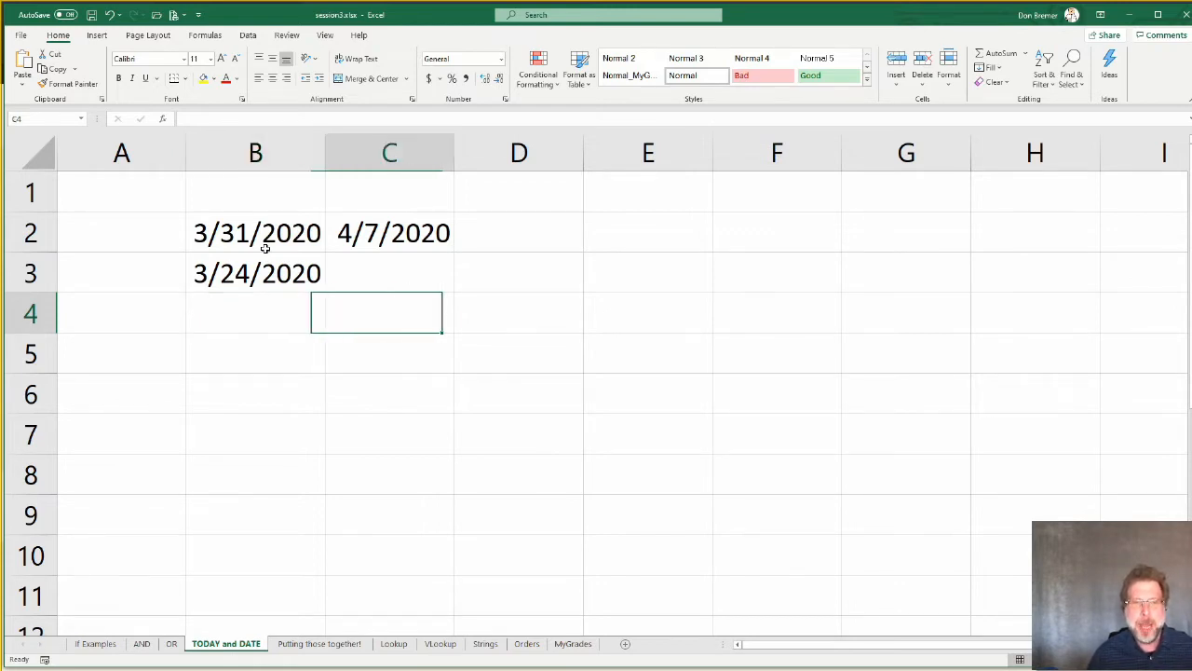
key(Right)
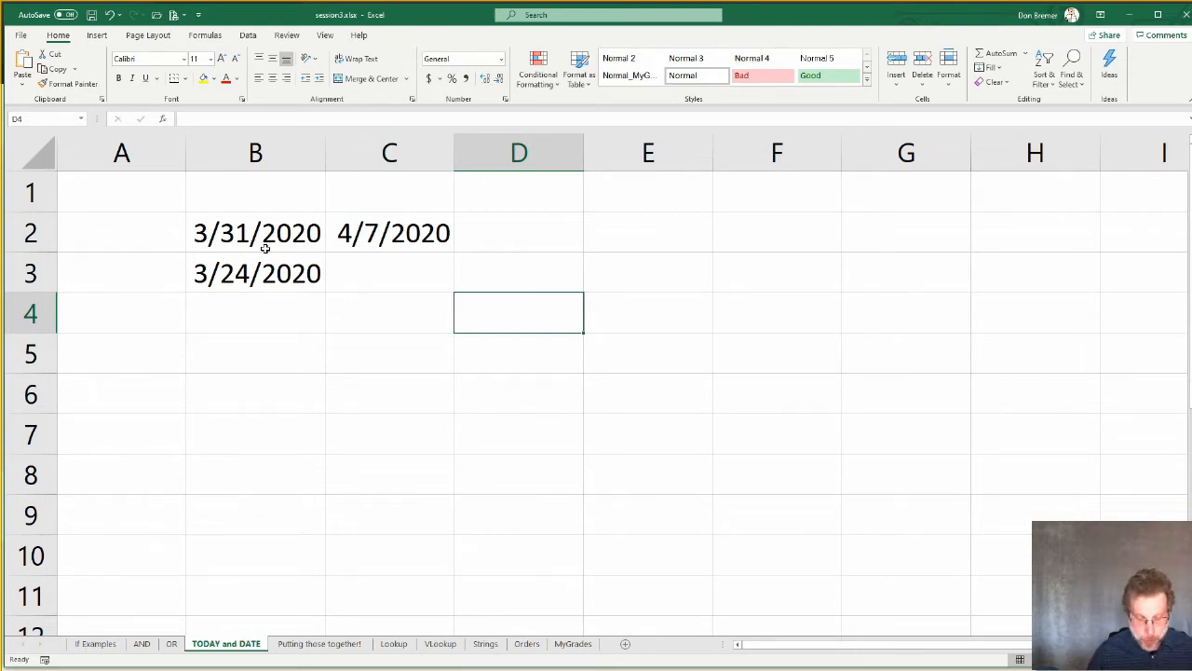
text(1/1/2020)
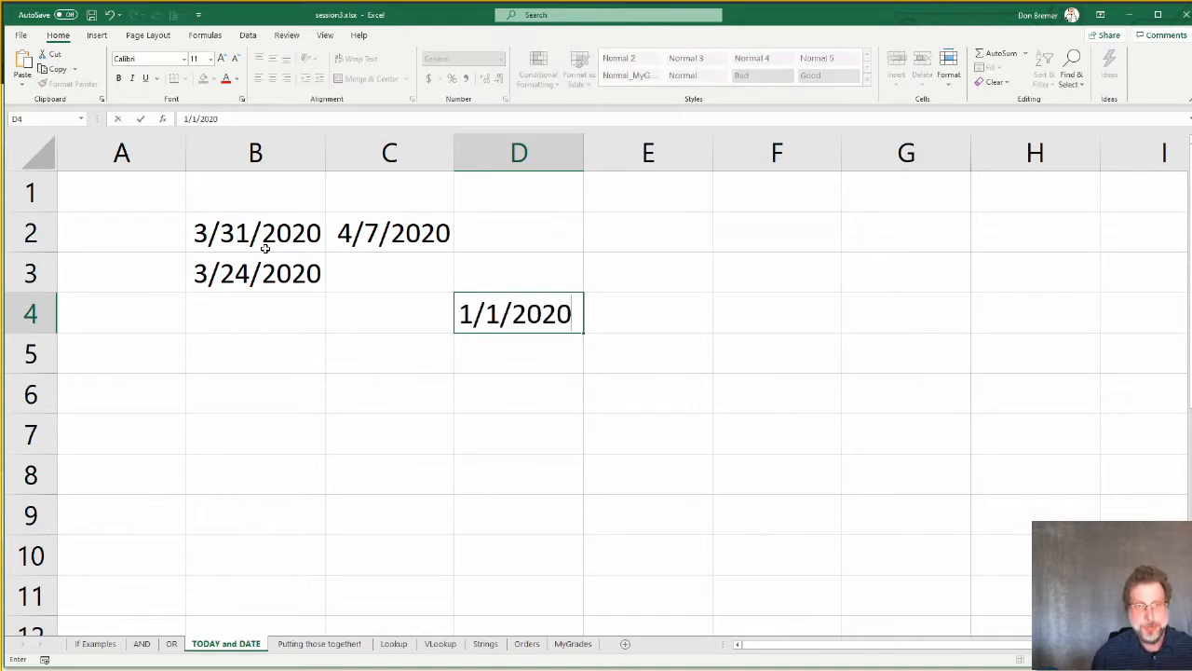
key(Return)
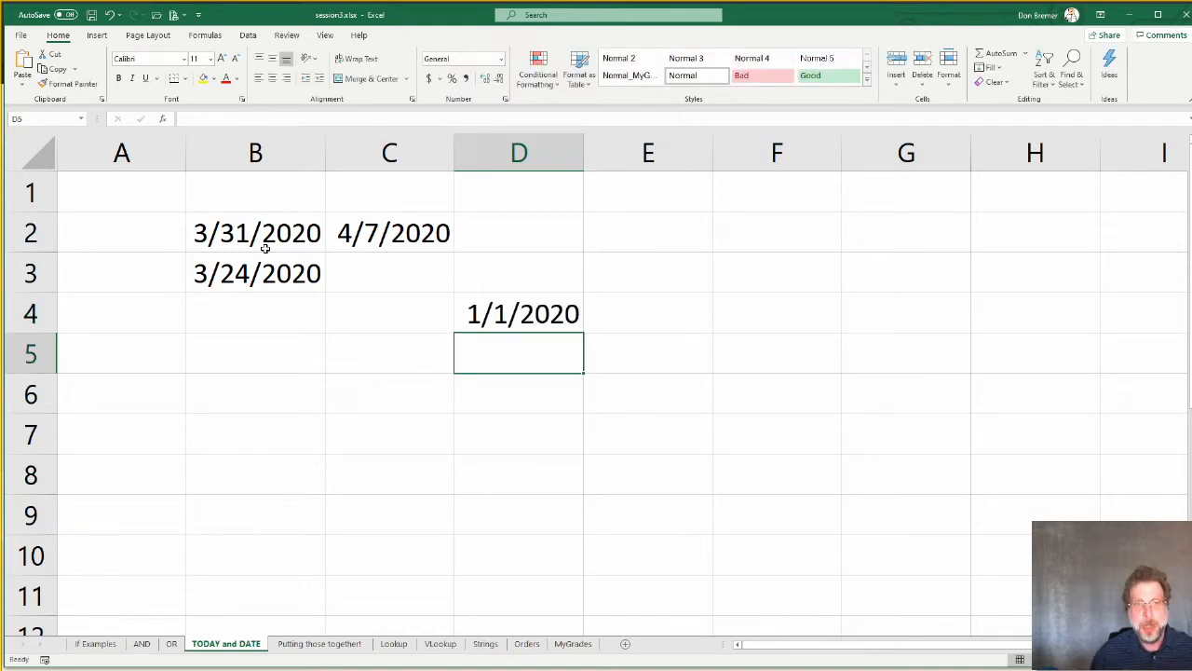
Step: Change the format of the date in cell D4 to Number
key(Up)
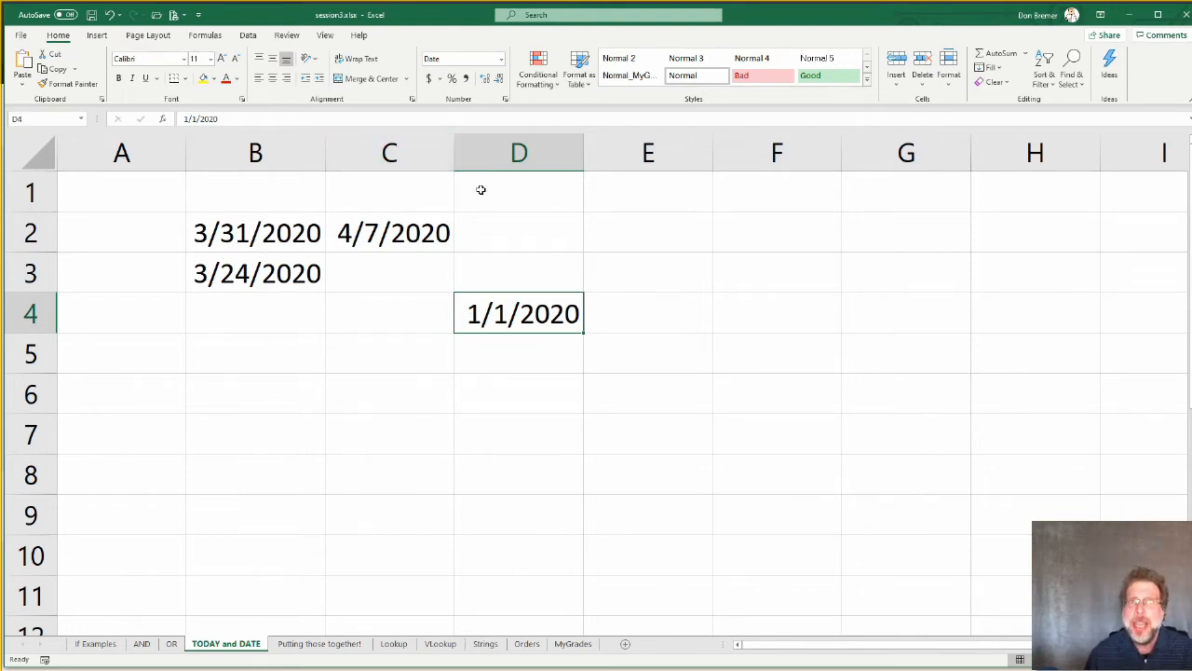
click(503, 59)
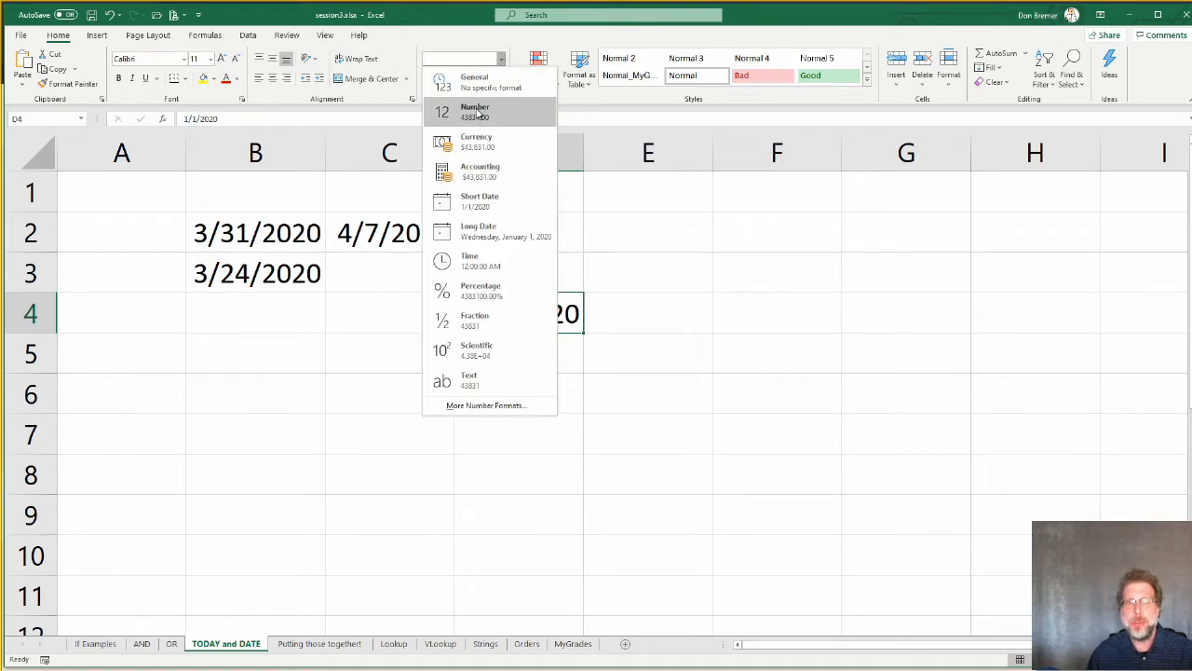
click(479, 113)
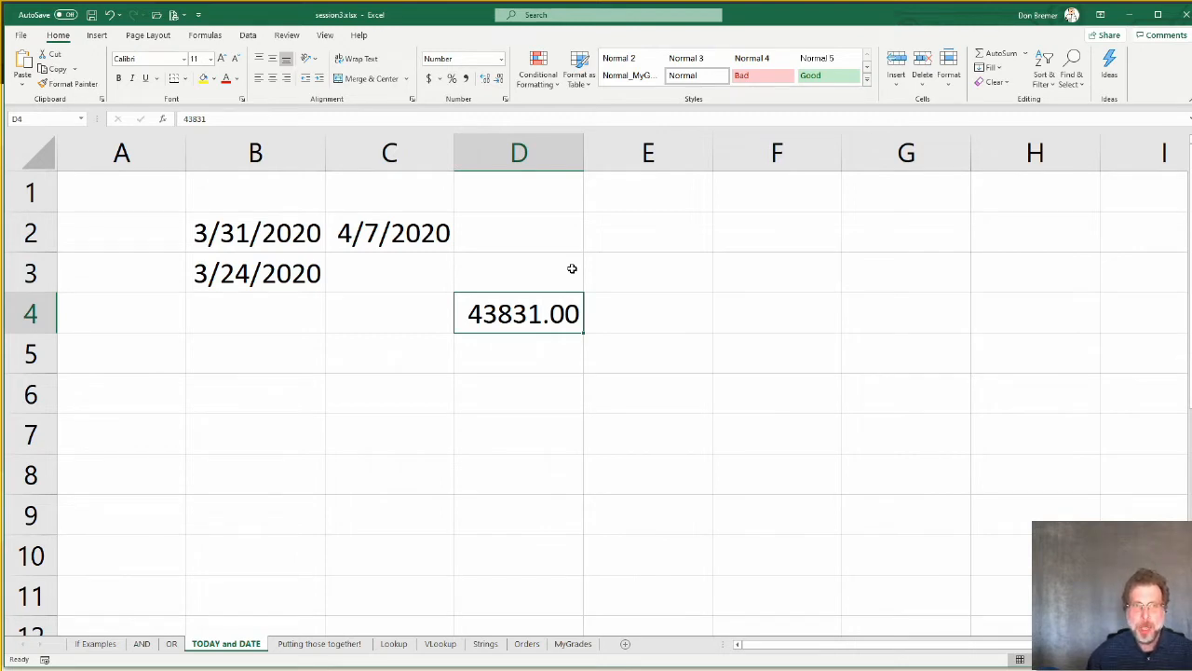
key(Return)
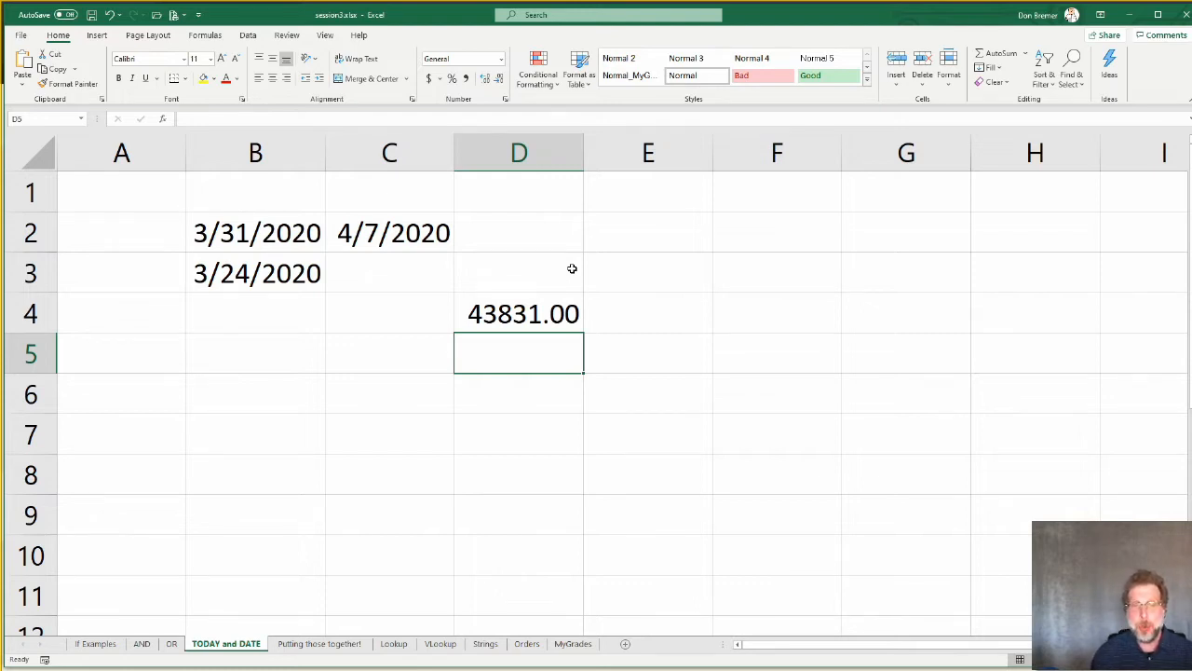
Step: Enter 565 in cell C5 and format that cell as Short Date
key(Left)
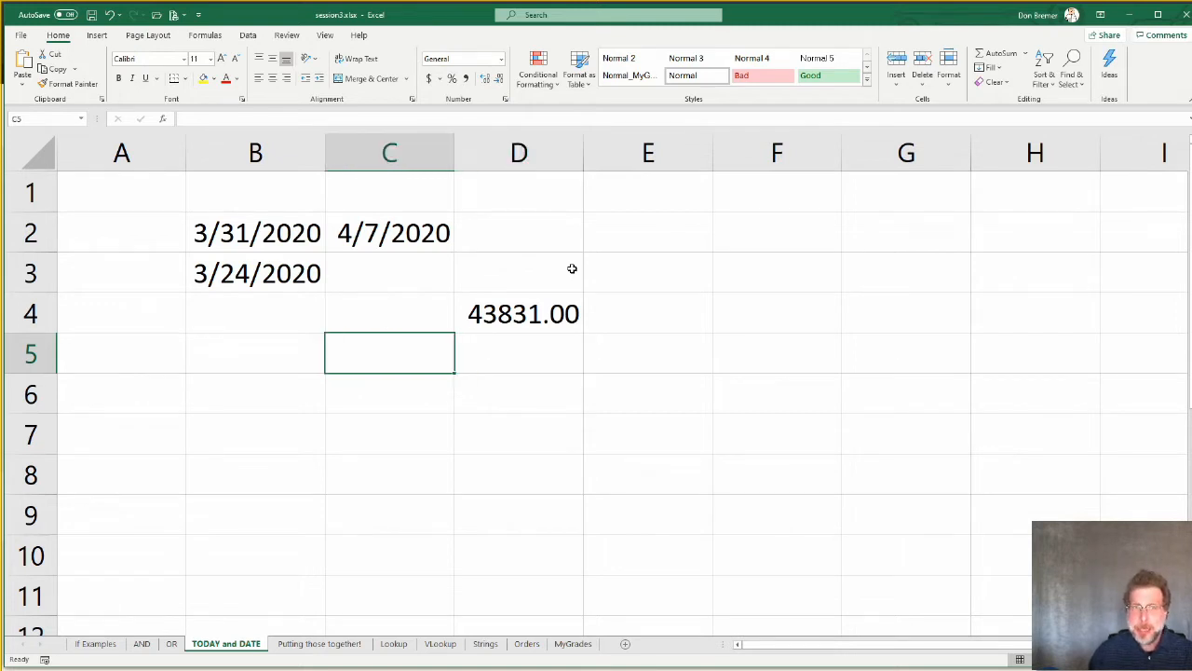
text(565)
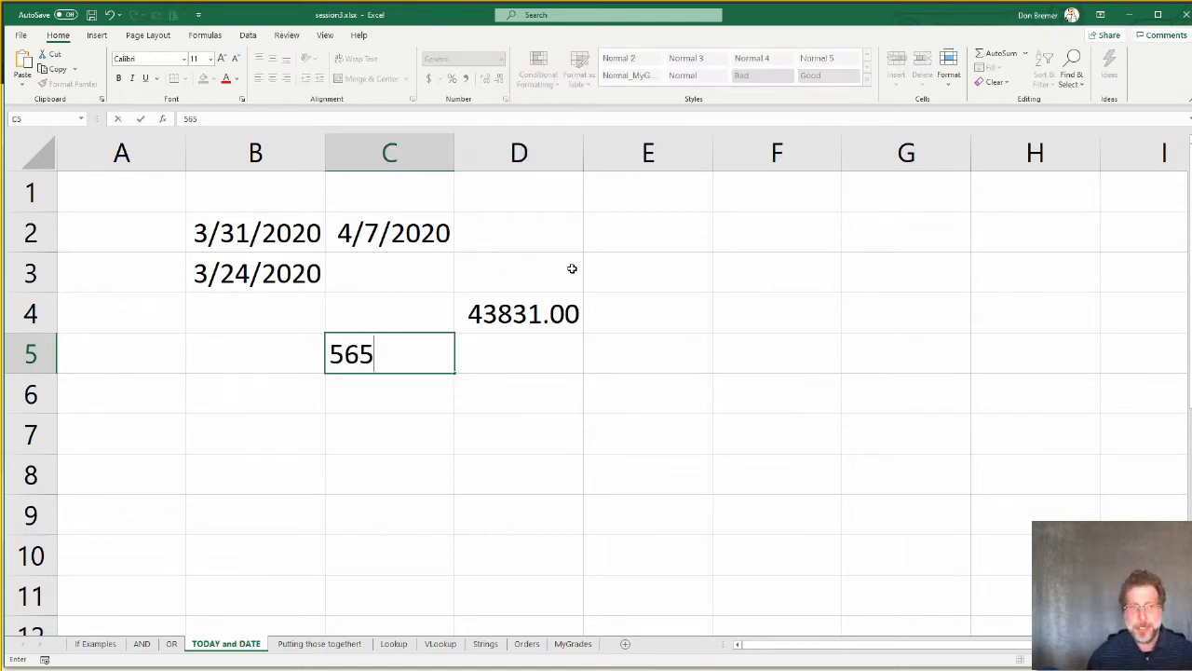
key(Return)
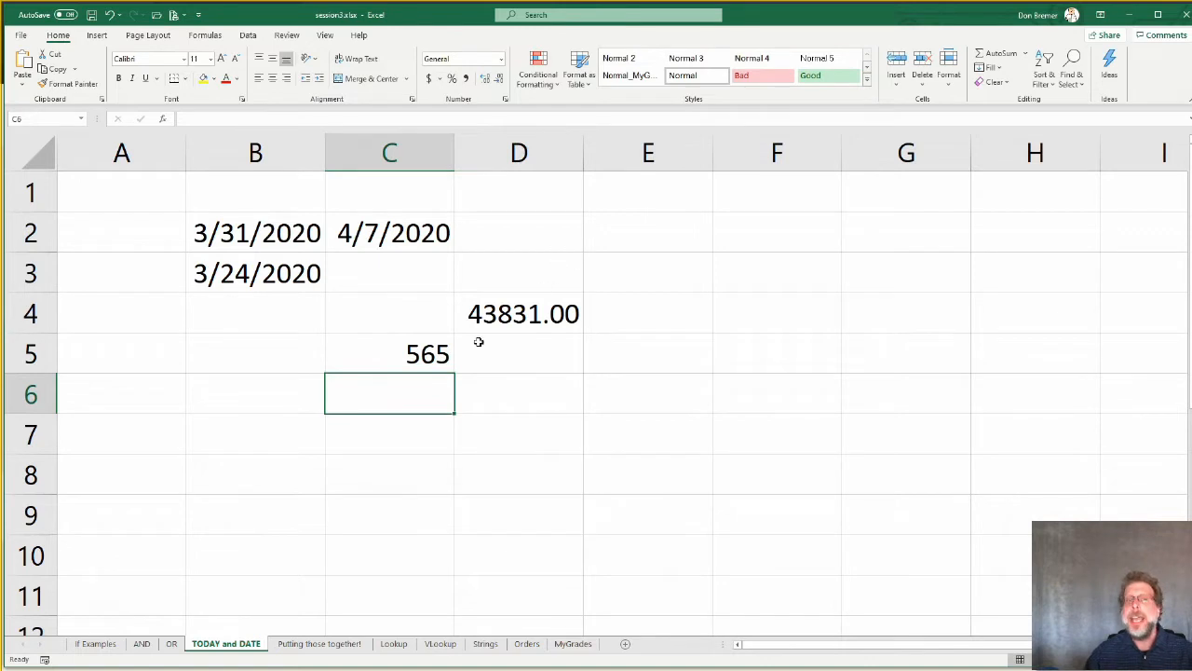
click(428, 343)
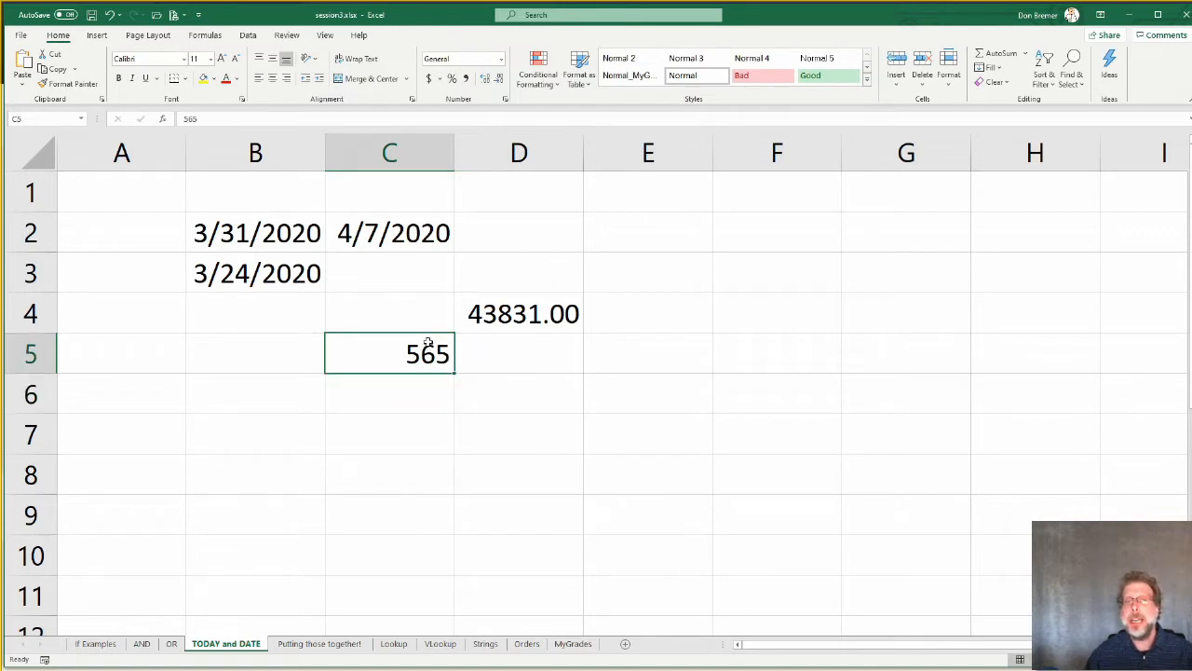
click(503, 61)
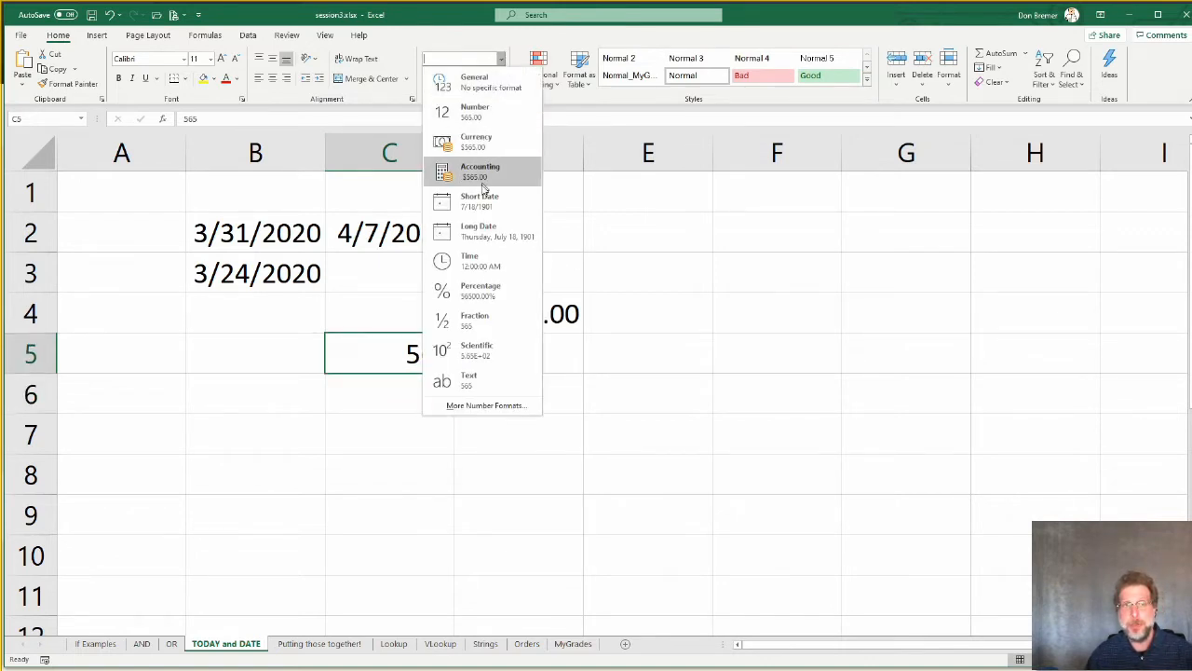
click(481, 213)
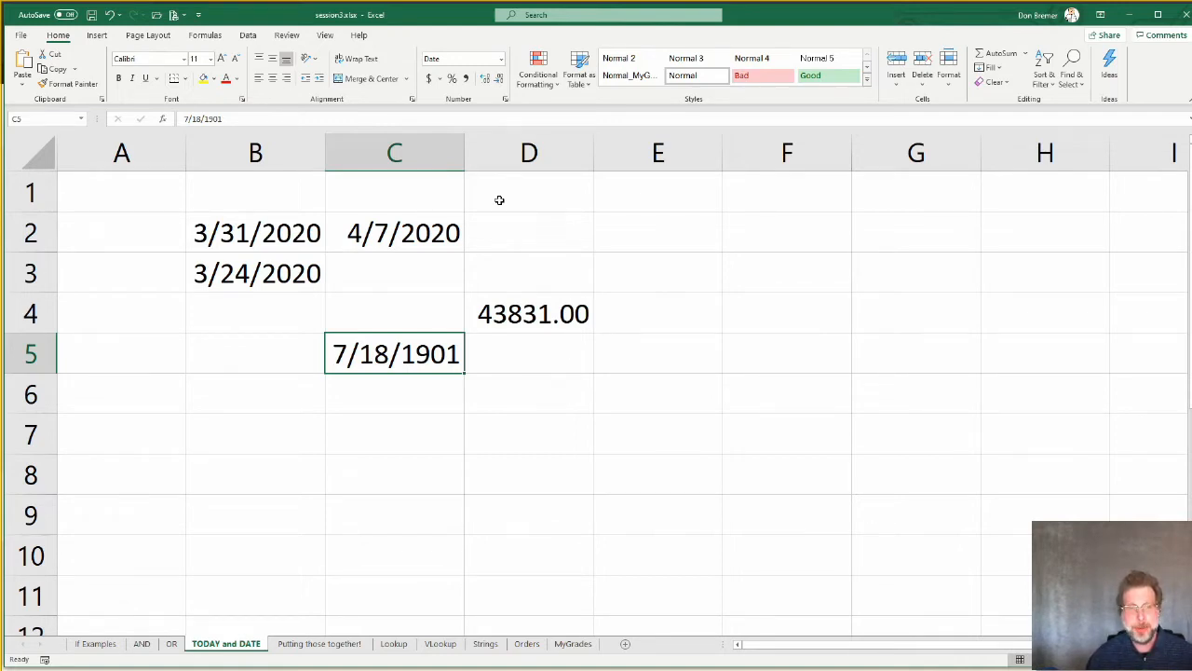
Step: Enter the date parts 7, 4 and 2020 in cells B7, B8 and B9
key(Down)
key(Down)
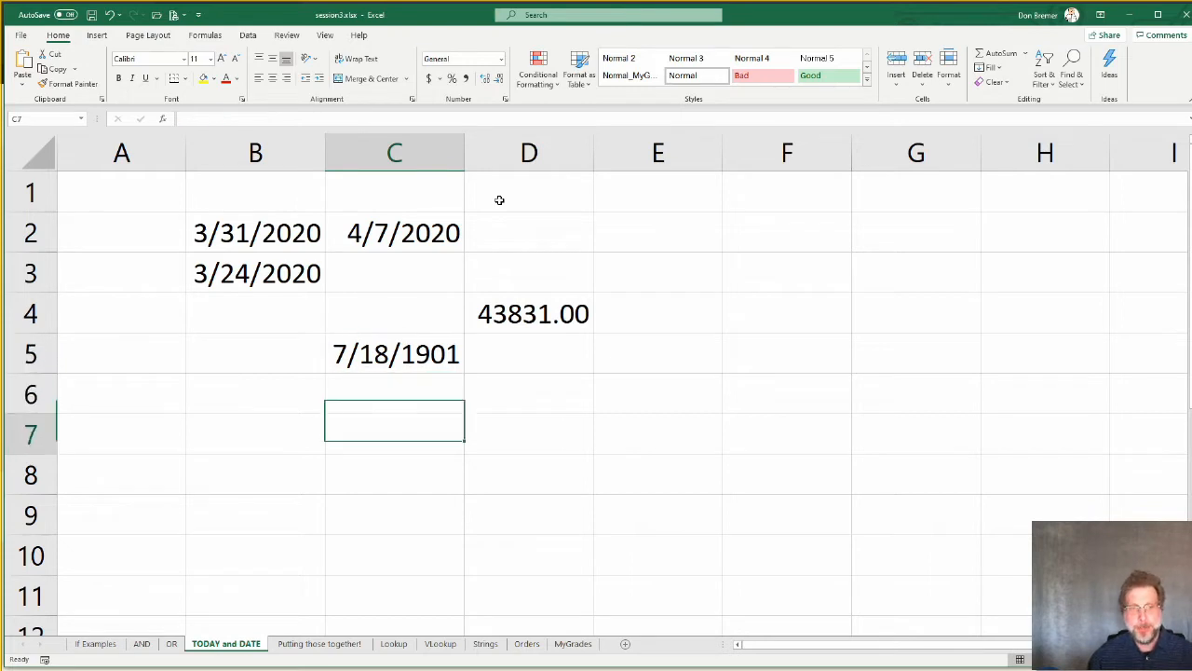
key(Left)
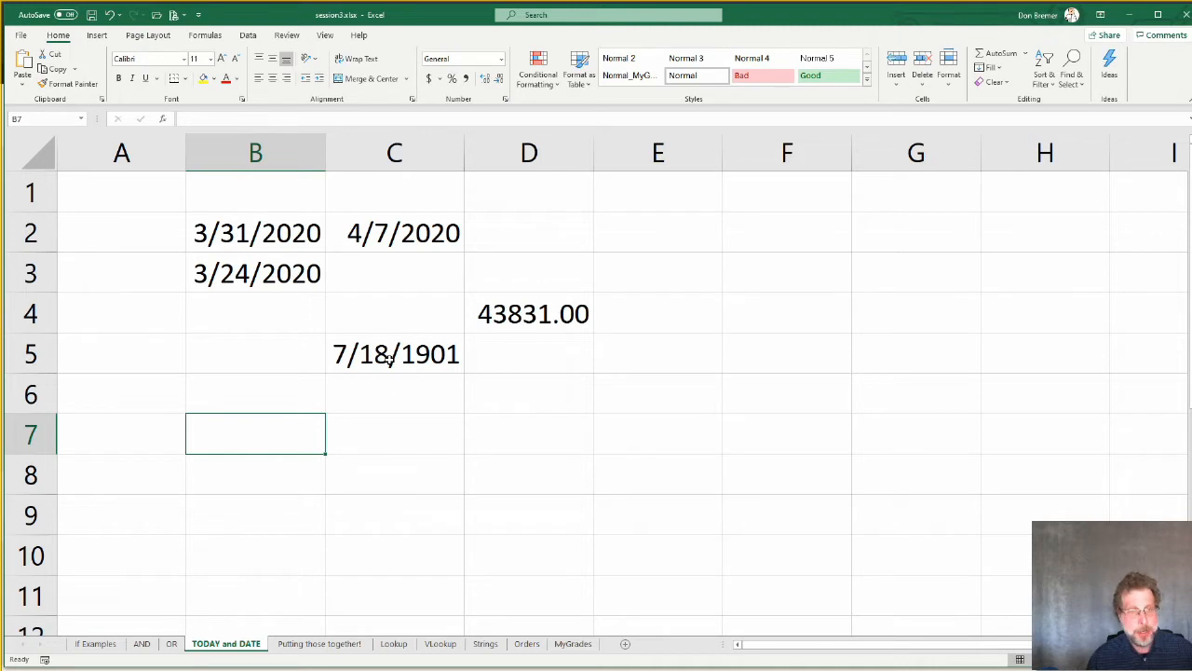
text(7)
key(Return)
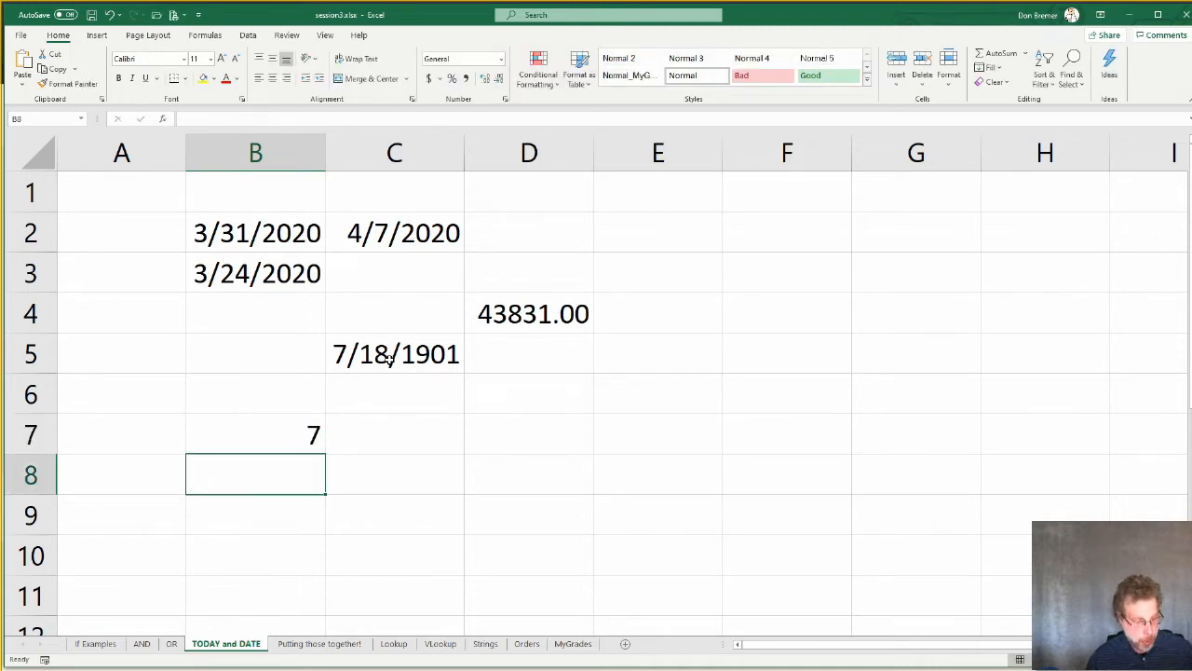
text(4)
key(Return)
text(2020)
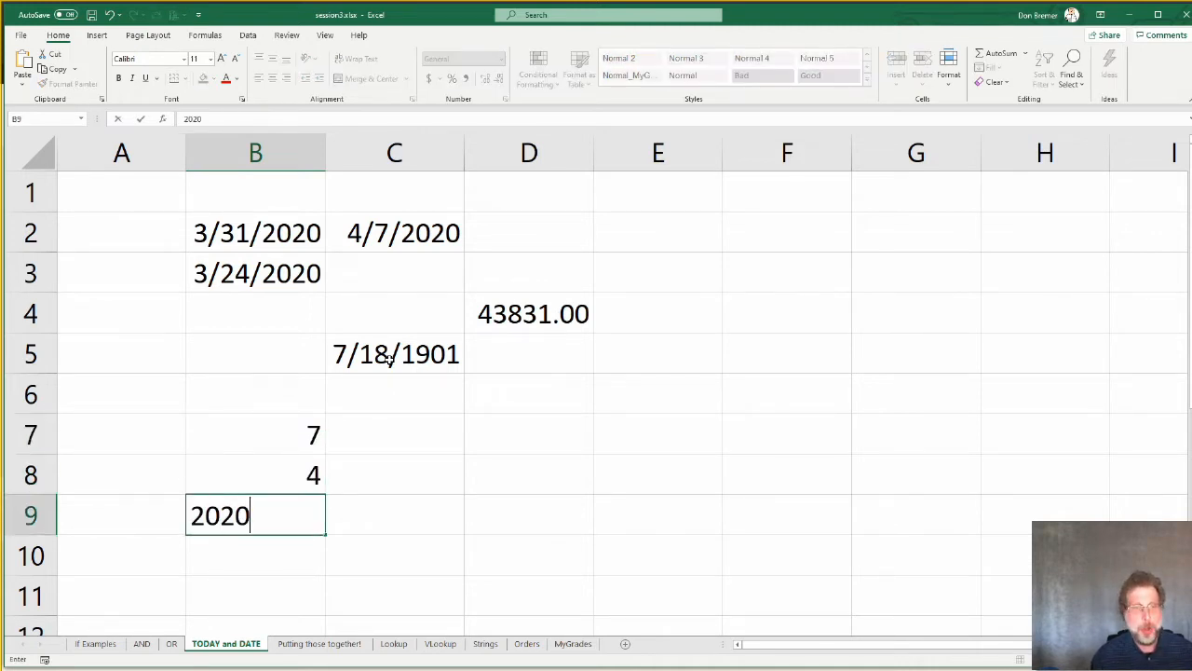
key(Tab)
Step: Enter the formula =DATE(B9,B7,B8) in cell C8 to build a date from the year, month and day cells
key(Up)
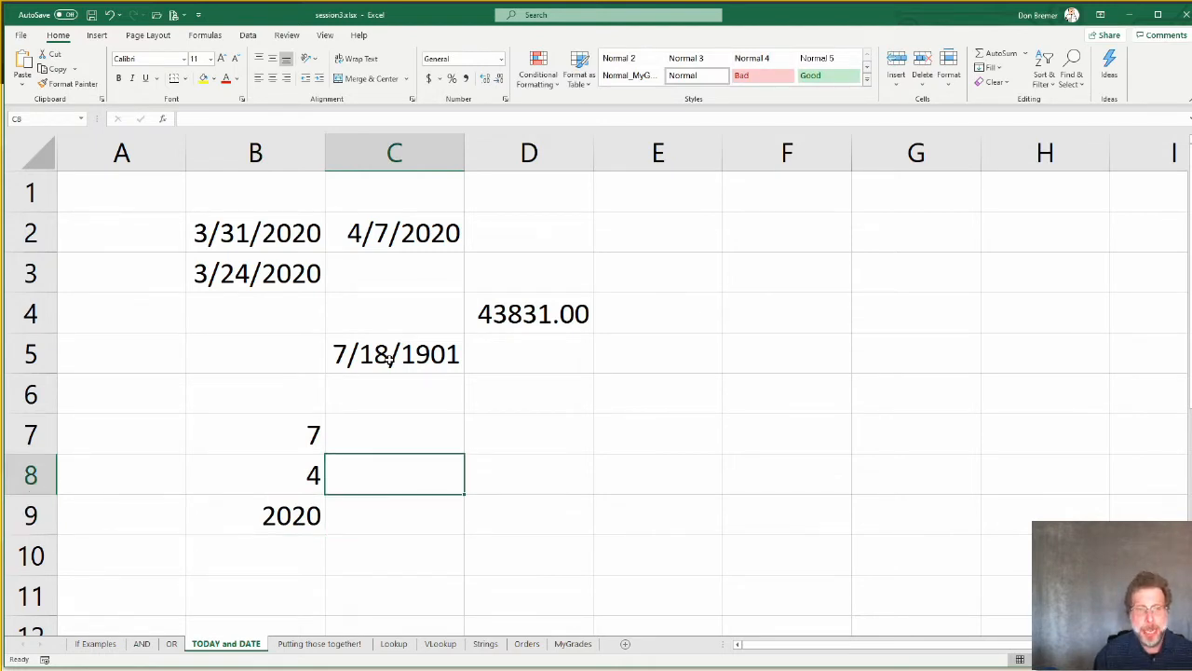
text(=date)
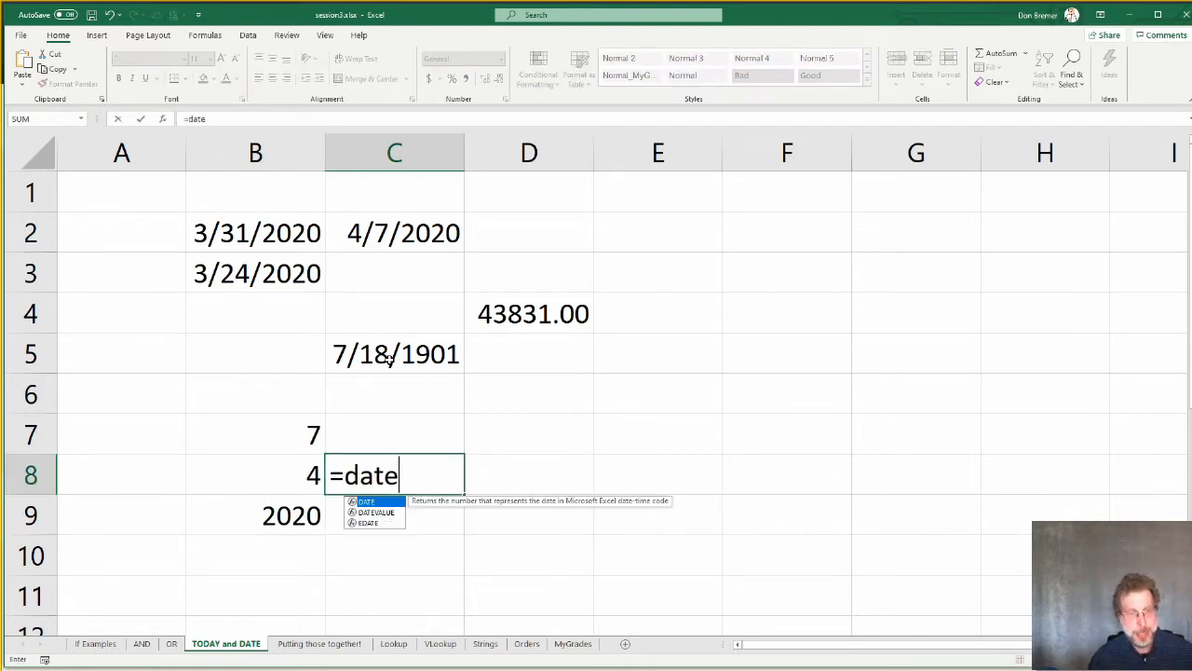
key(Tab)
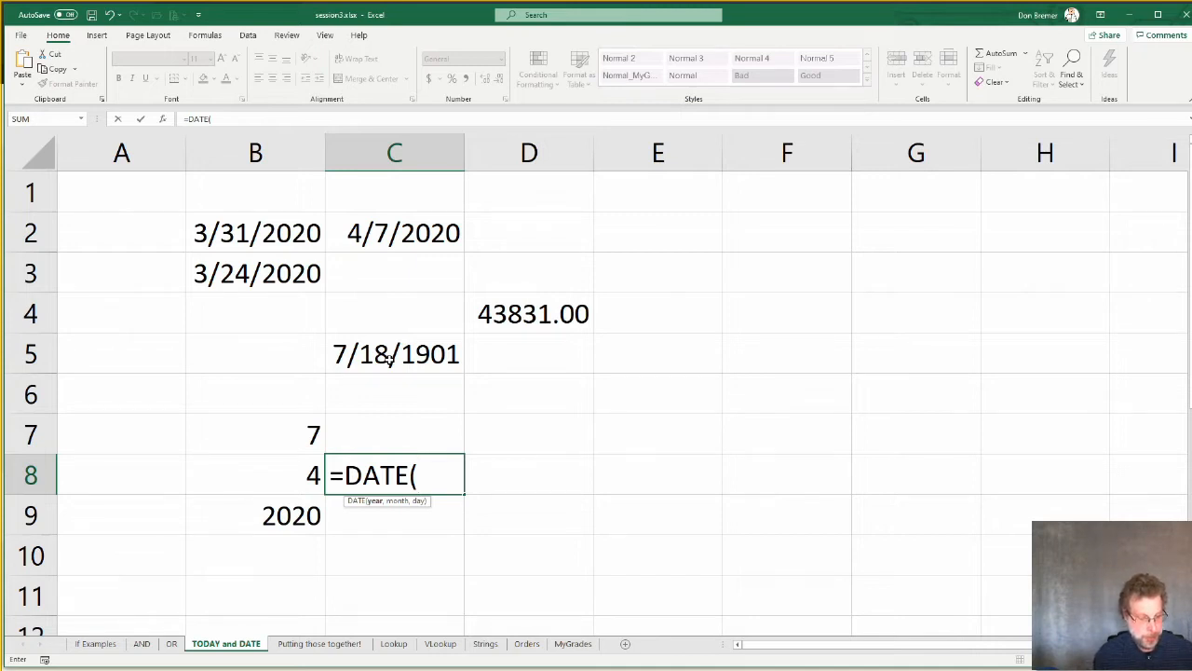
text(b9)
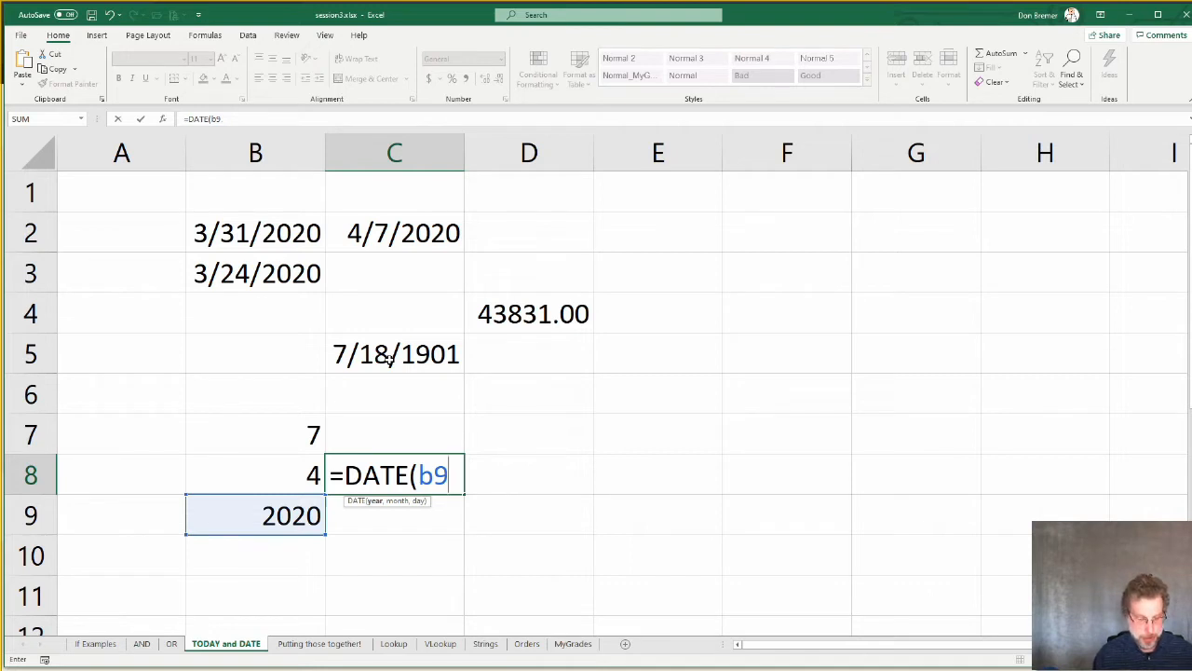
text(,)
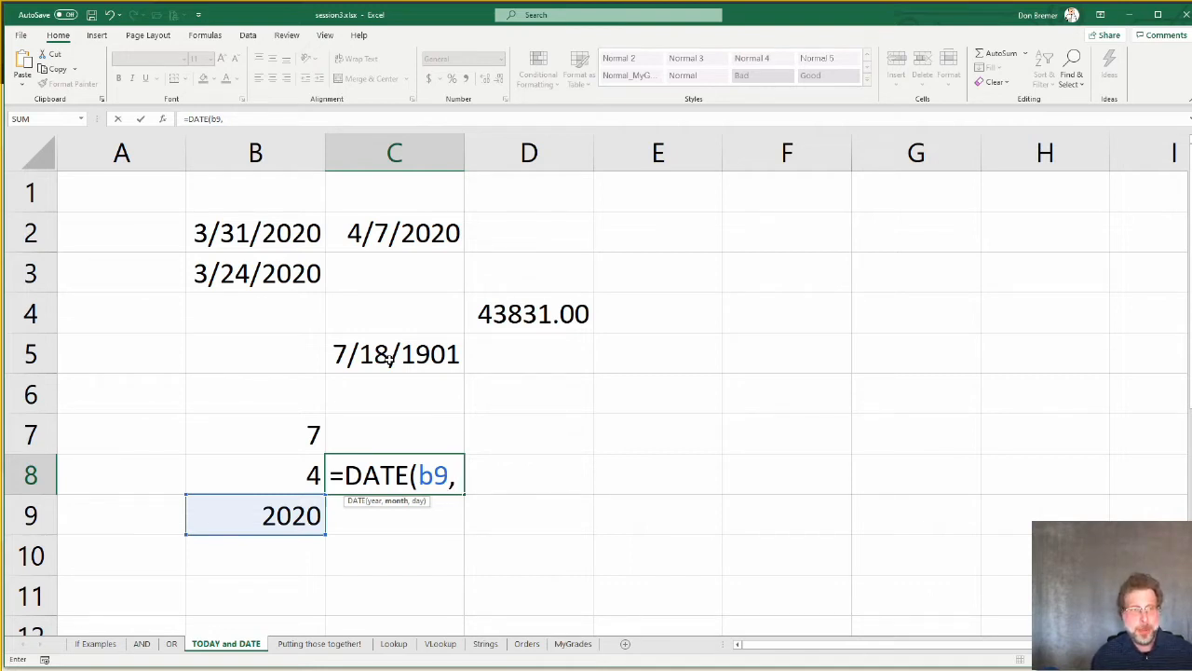
text(b8,)
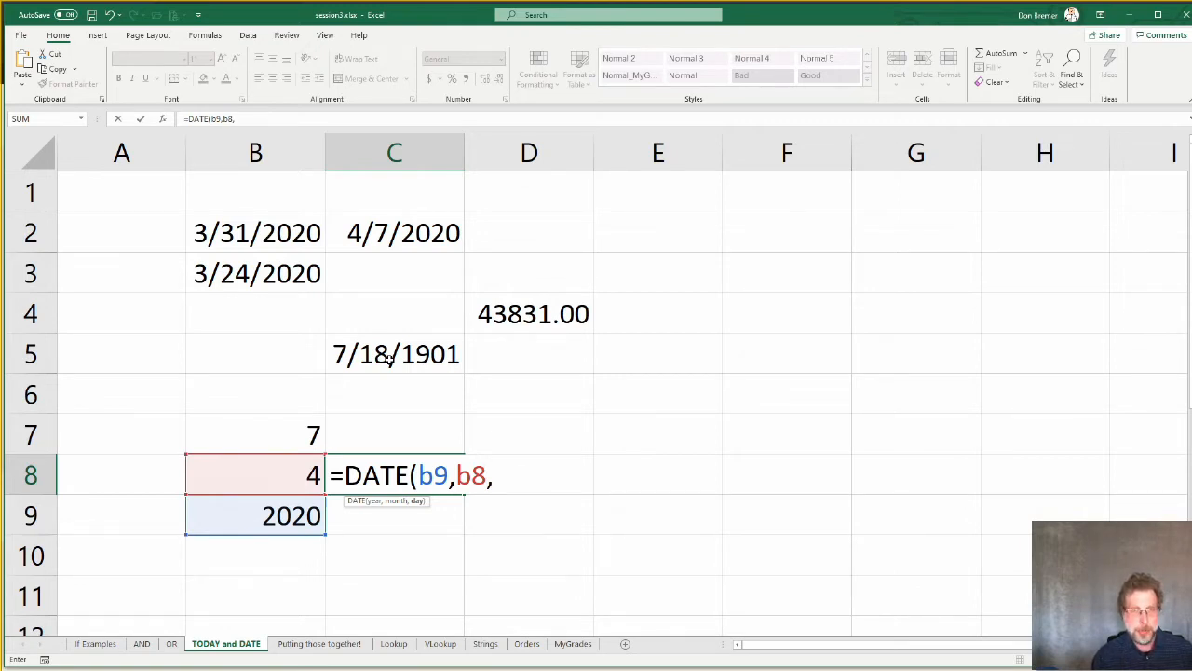
key(BackSpace)
key(BackSpace)
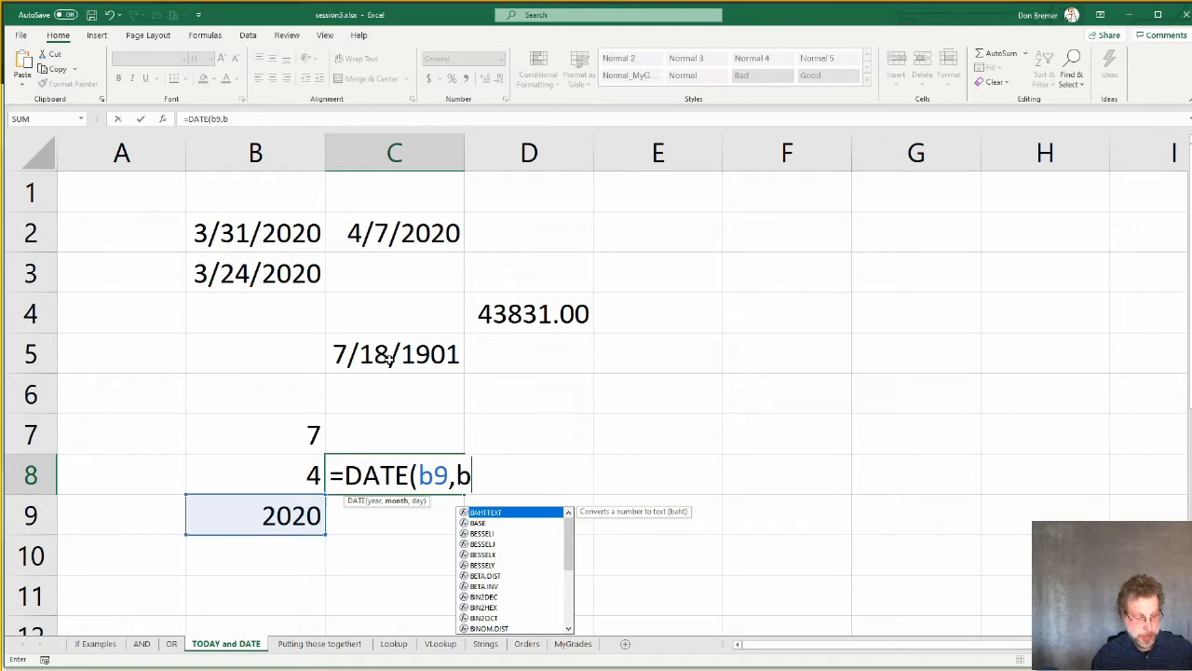
text(7,)
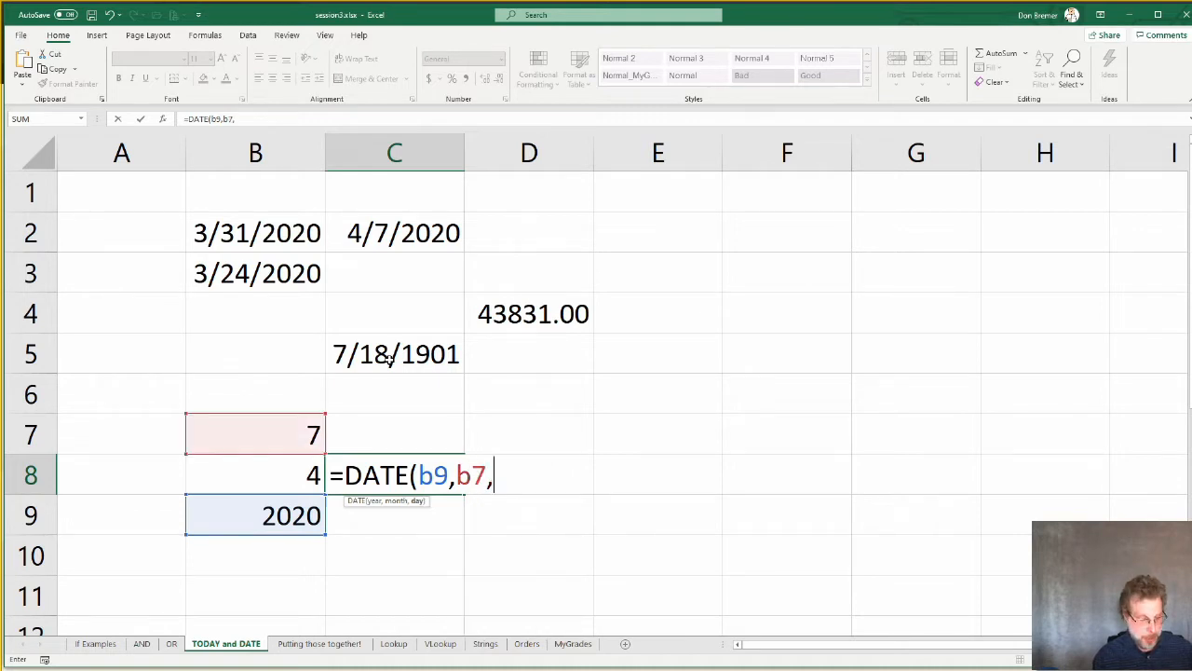
text(b8))
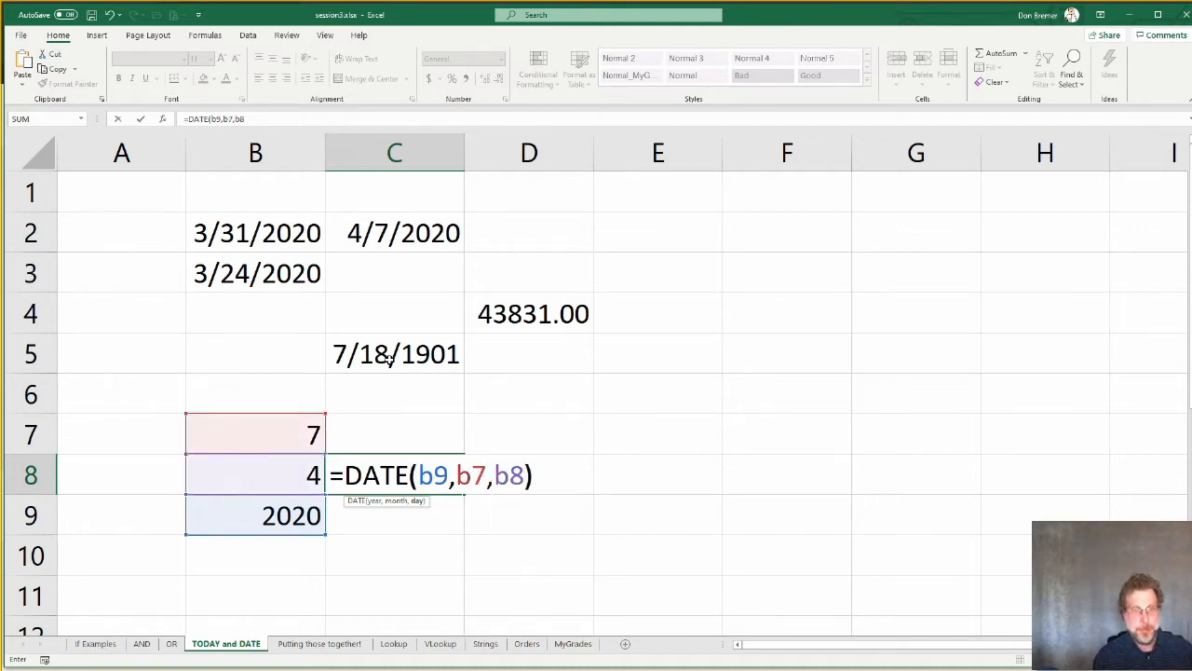
key(Return)
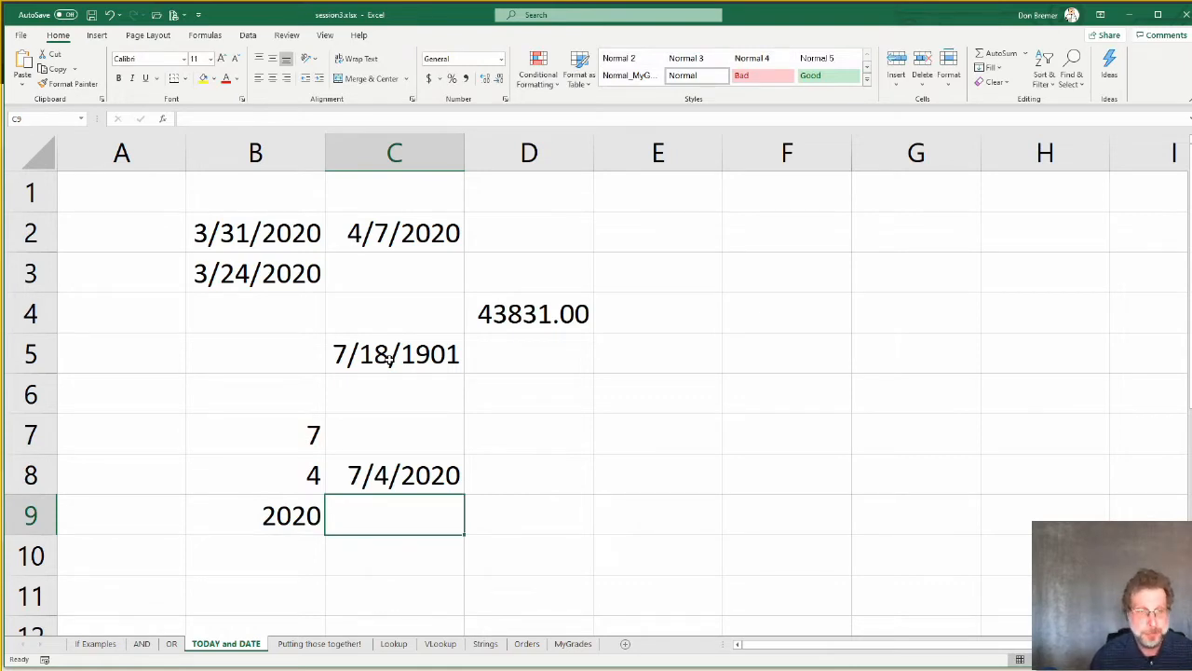
Step: Enter the formula =MONTH(C8) in cell D7 to extract the month from the built date
key(Right)
key(Up)
key(Up)
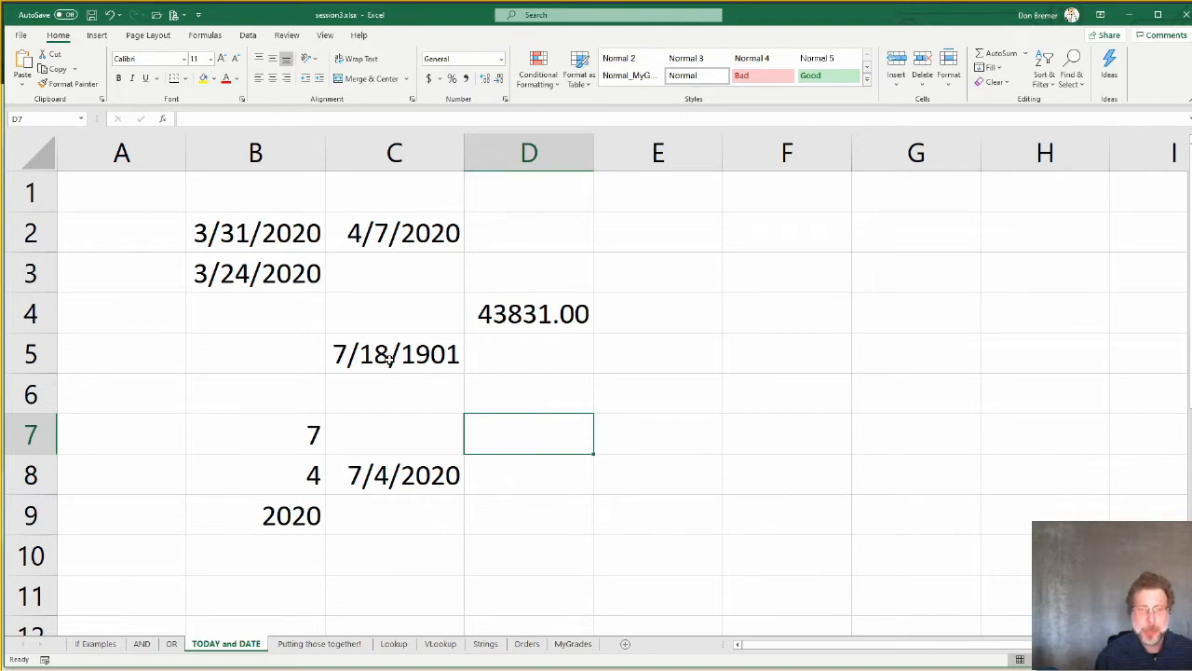
text(=)
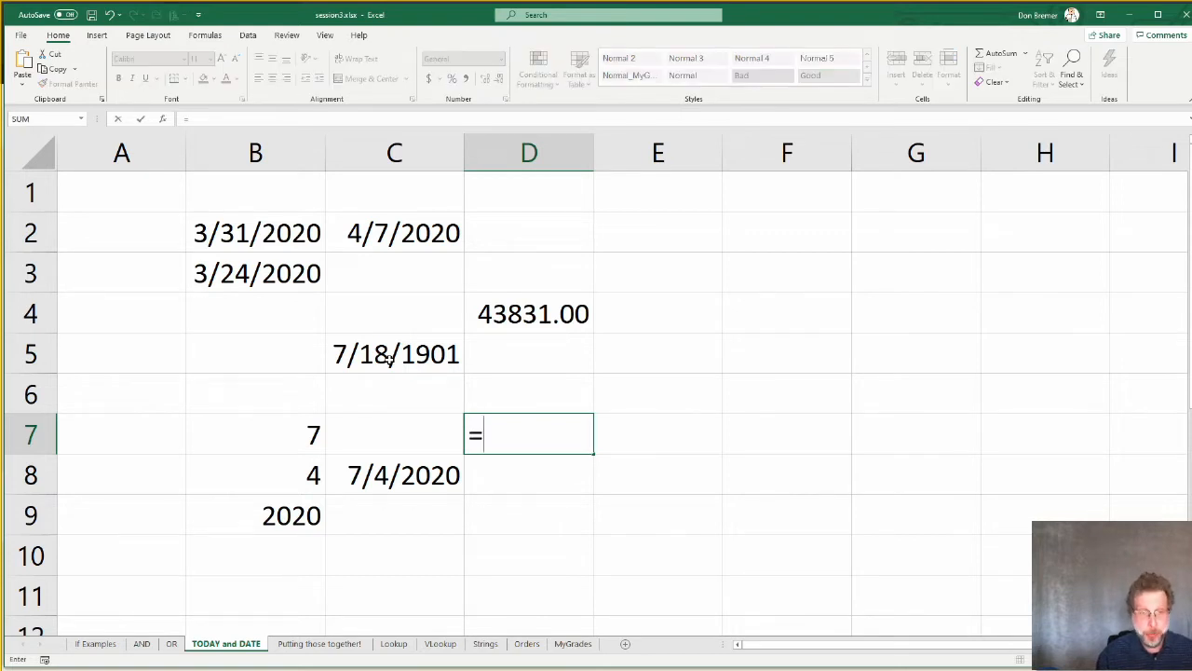
text(month()
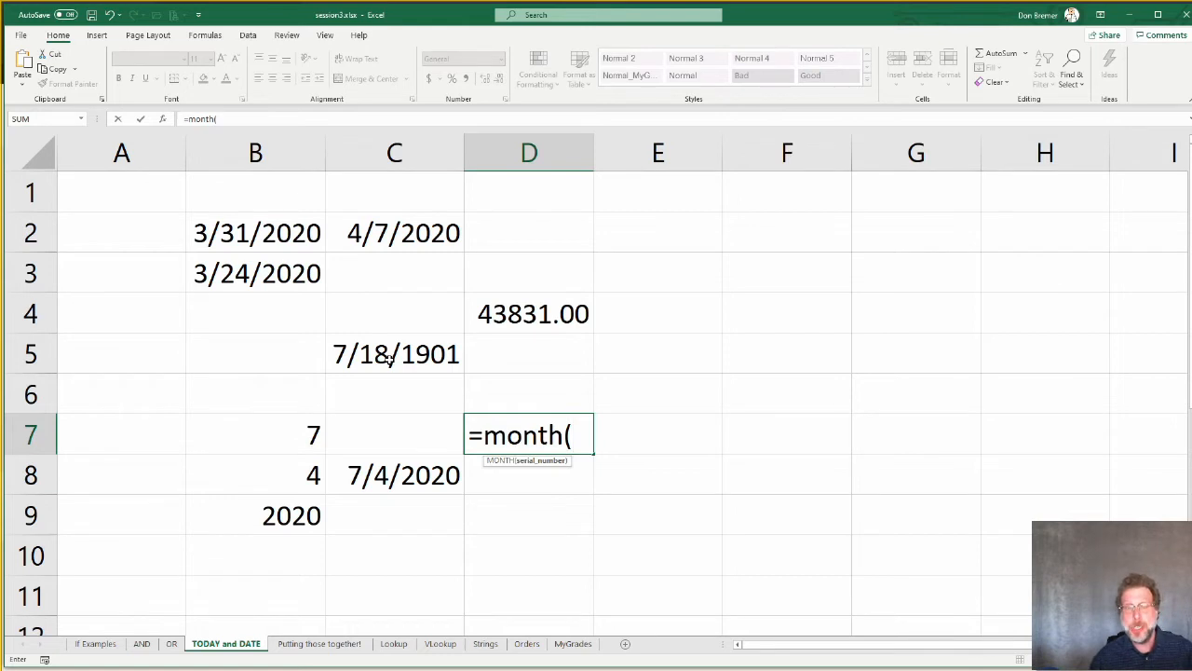
key(Left)
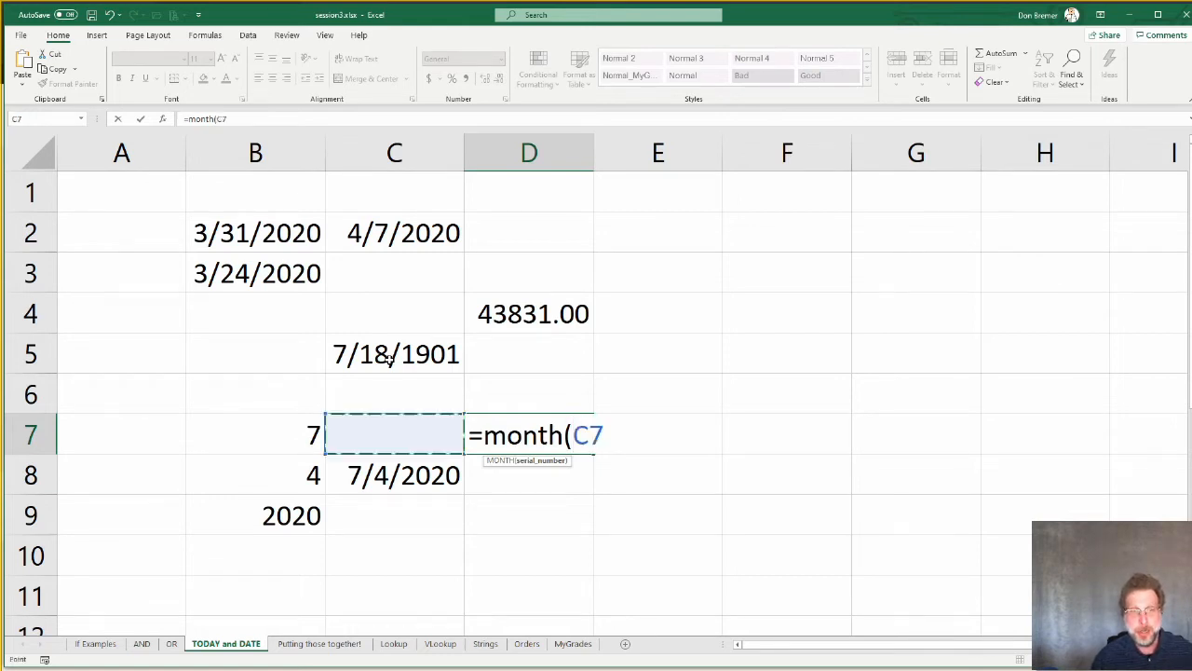
key(Down)
text())
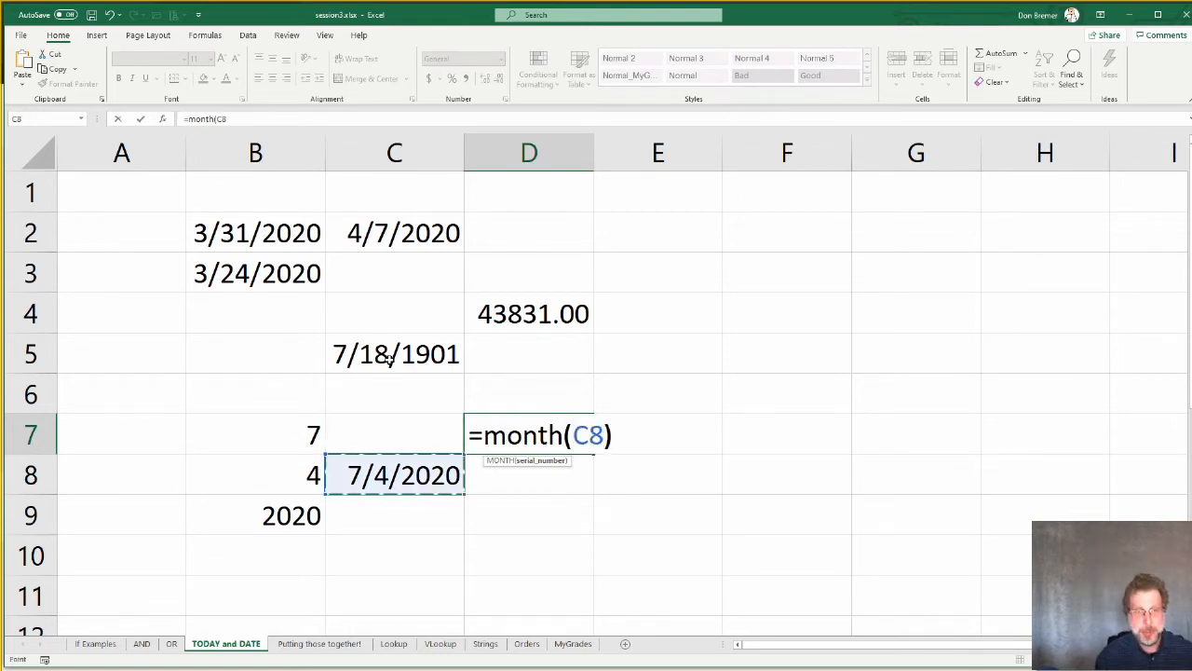
key(Return)
Step: Enter the formula =DAY(C8) in cell D8 to extract the day of the month
text(=)
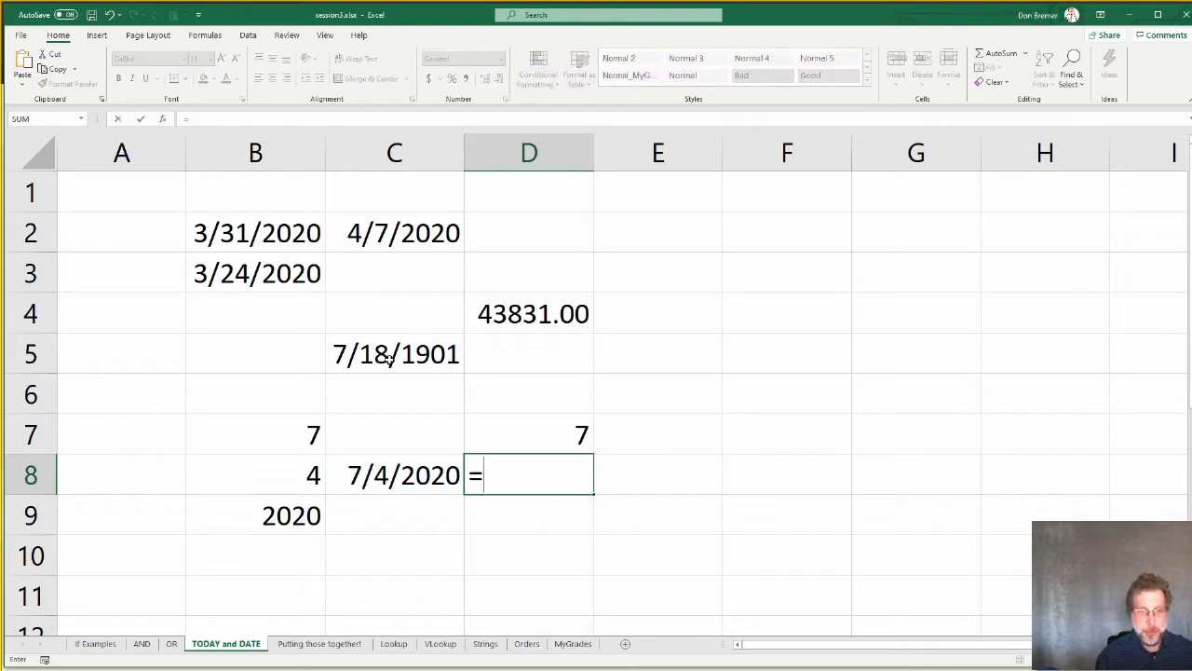
text(day)
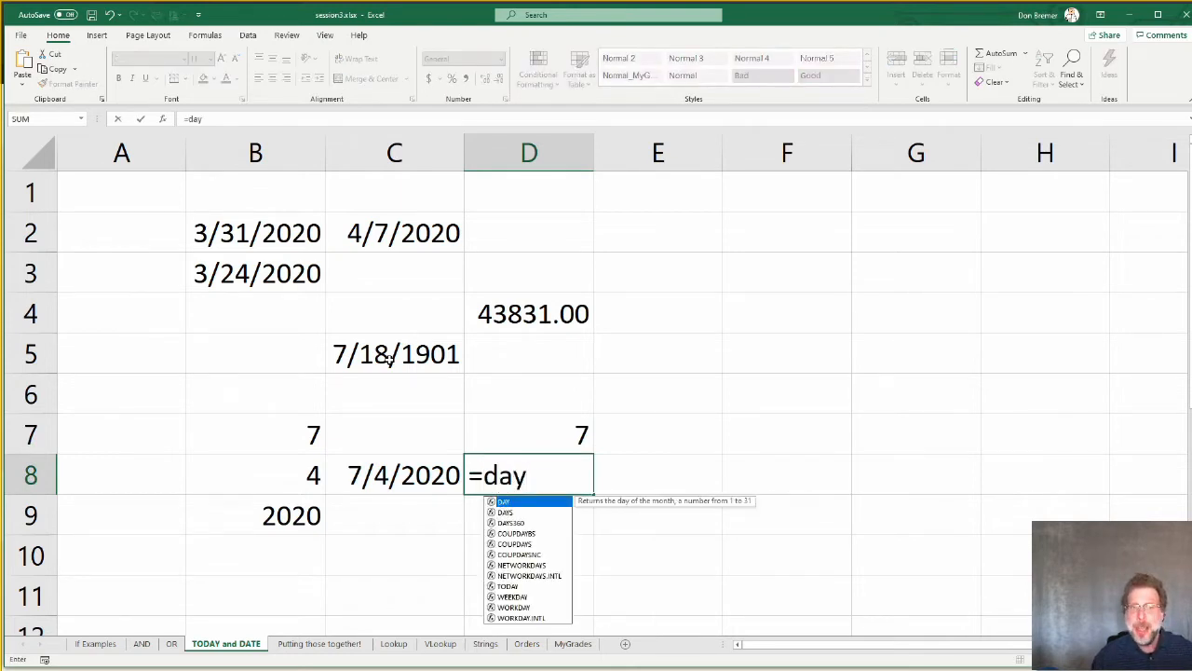
text(()
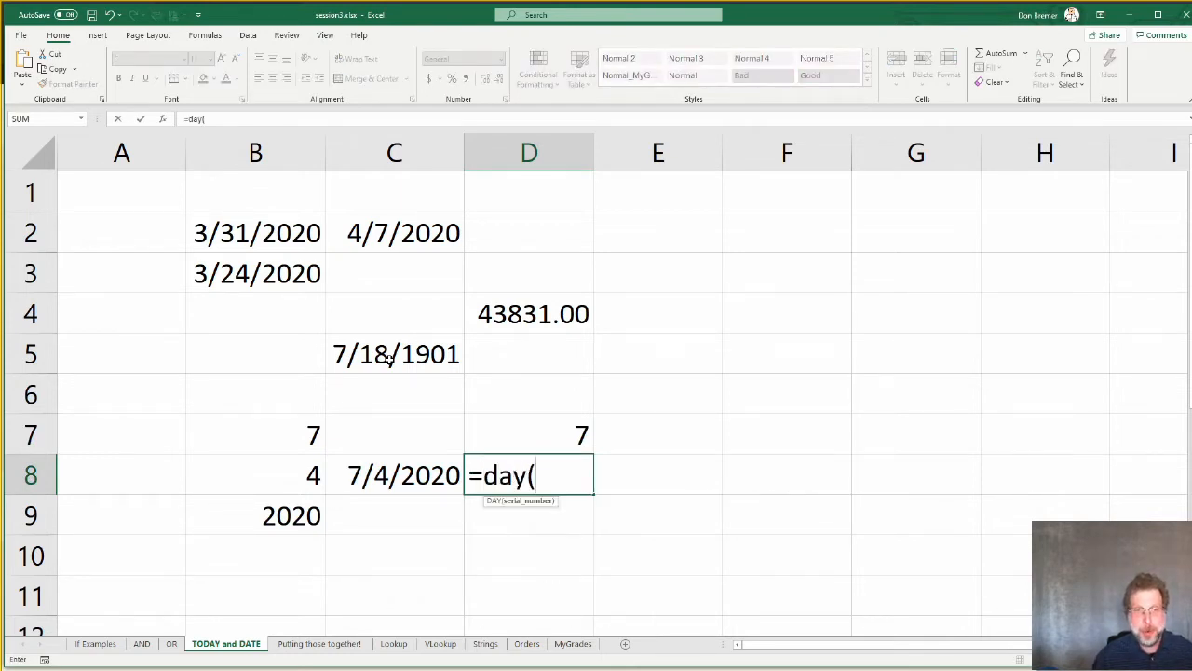
key(Left)
text())
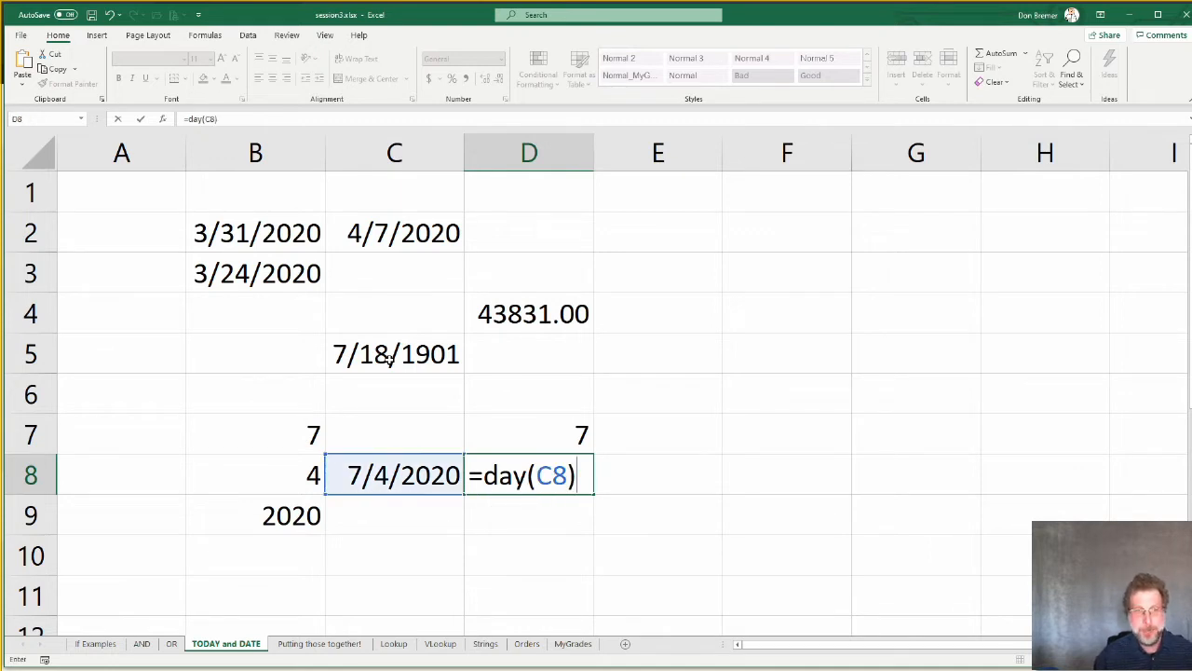
key(Return)
Step: Enter the formula =YEAR(C8) in cell D9 to extract the year from the built date
text(=year()
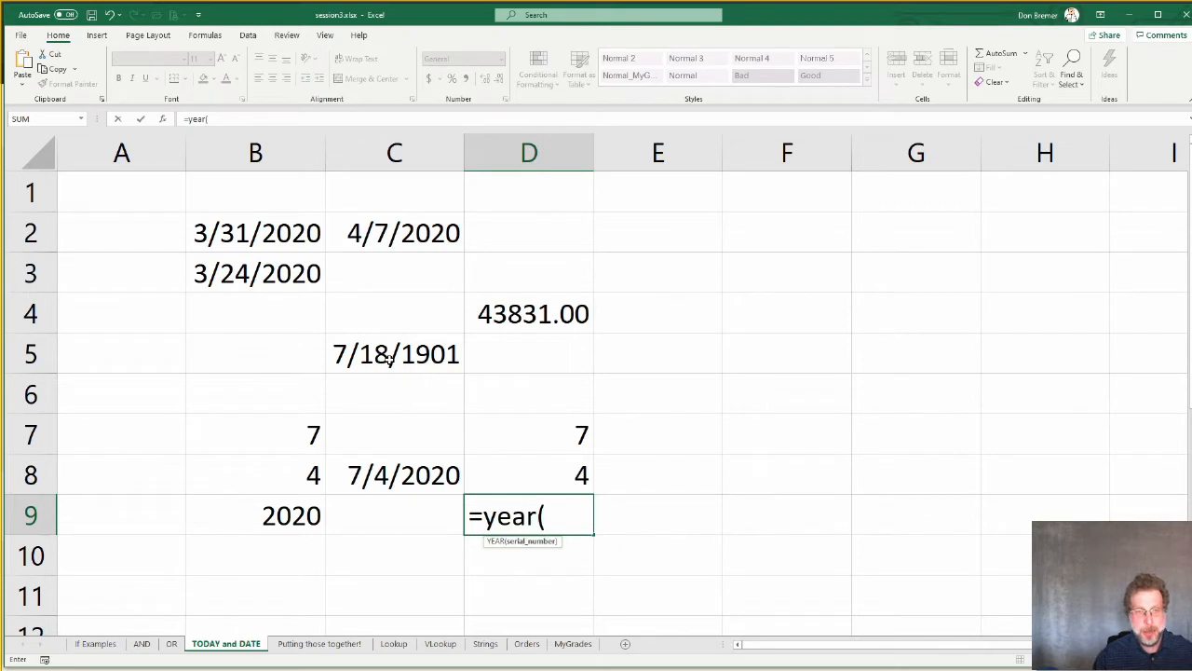
key(Left)
key(Up)
text())
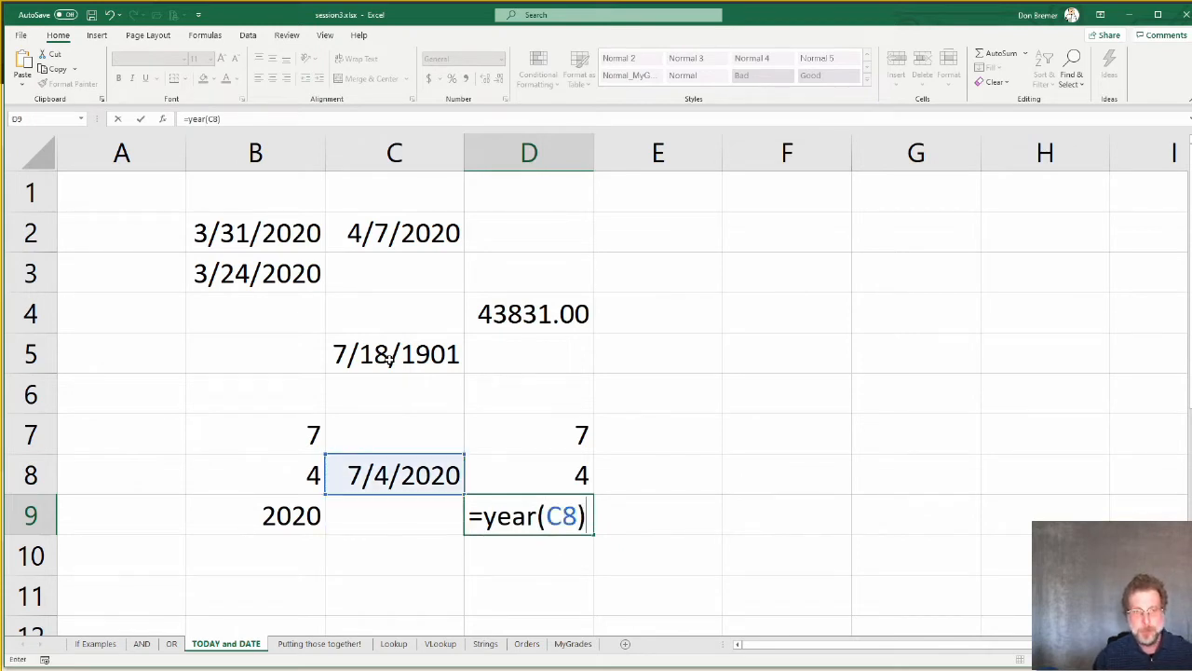
key(Return)
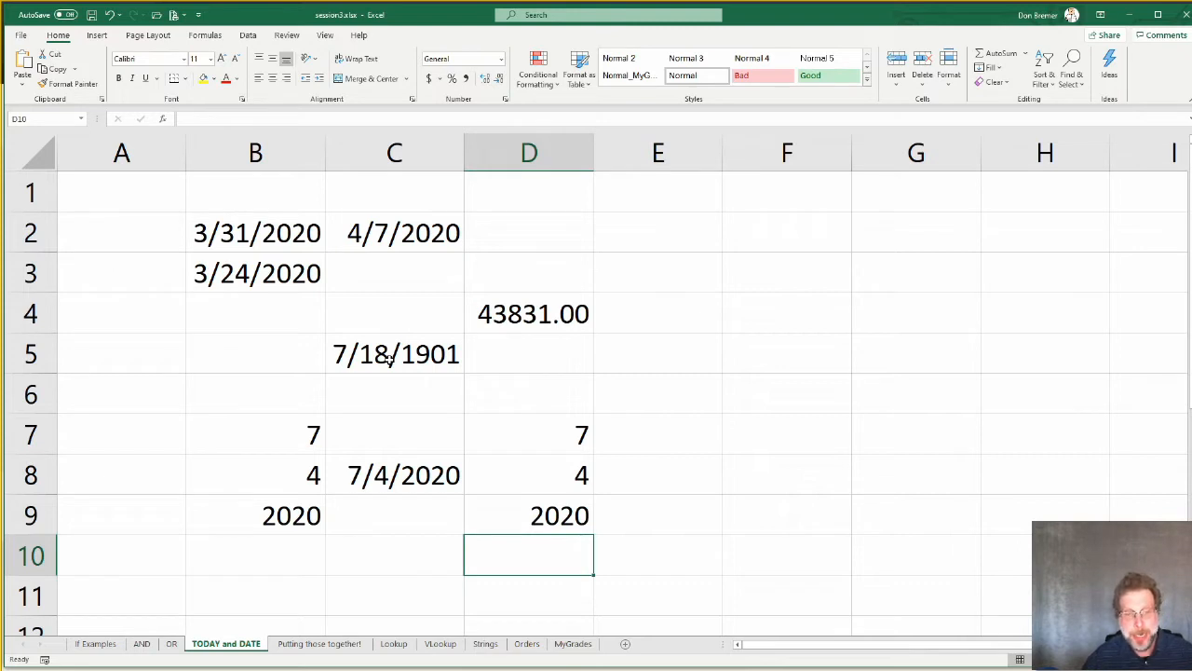
Step: Review the MONTH, DAY and YEAR formulas in column D against the date parts in column B
key(Left)
key(Up)
key(Up)
key(Right)
key(Up)
key(Down)
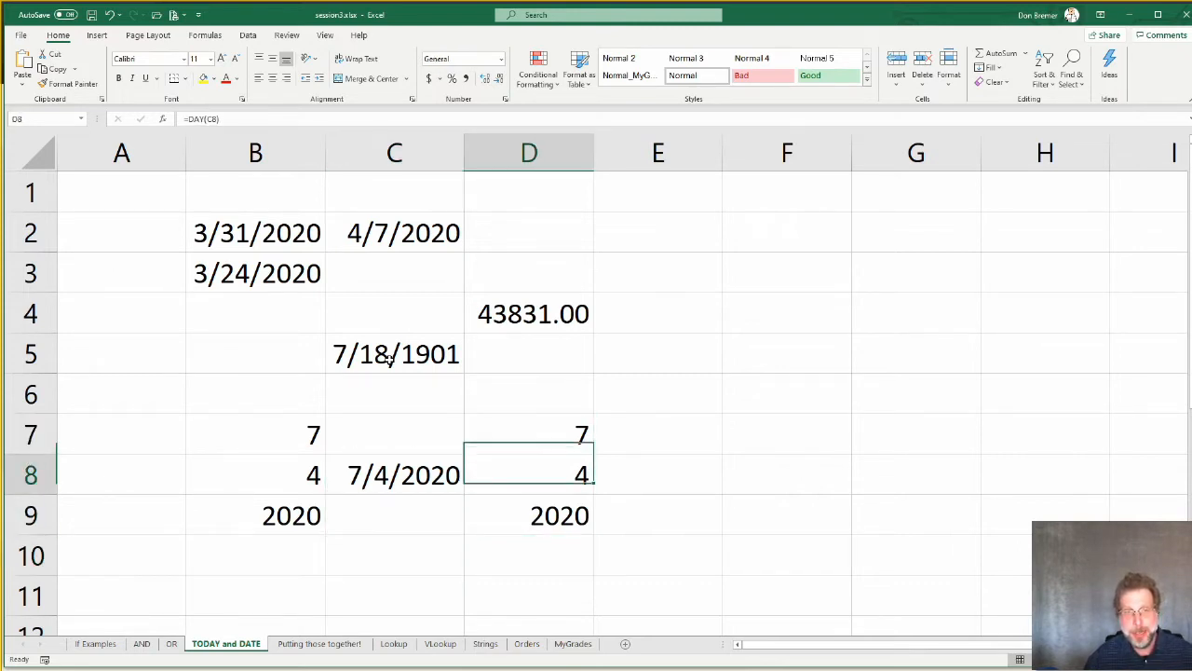
key(Down)
key(Left)
key(Left)
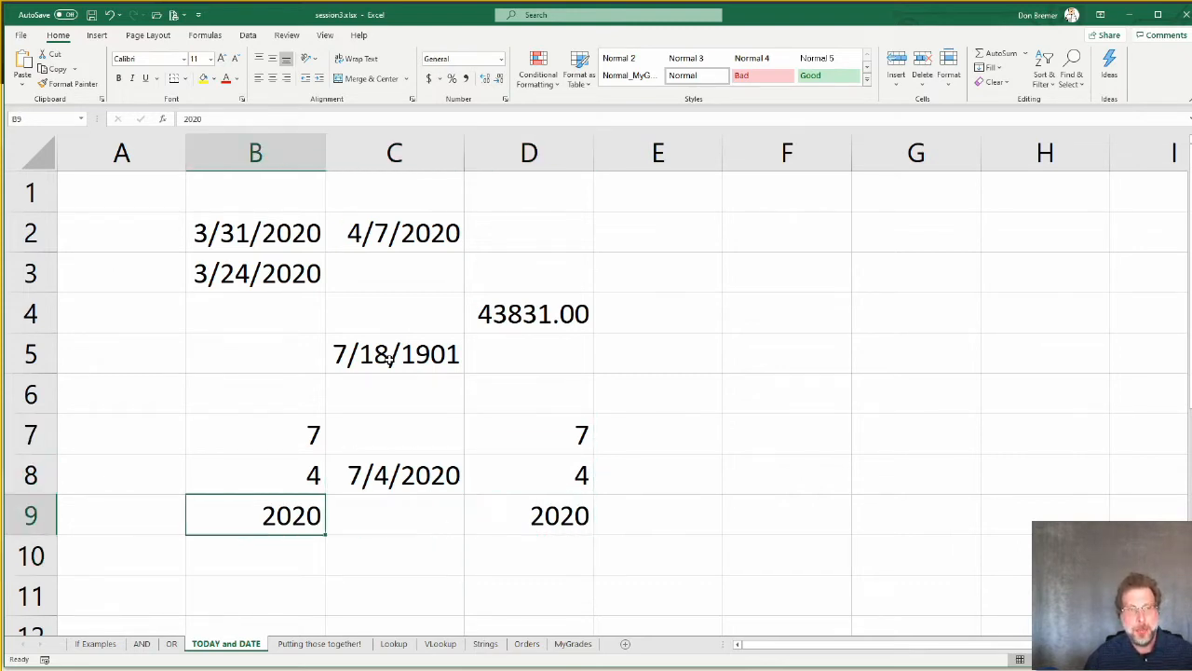
Step: Change the month in cell B7 to 1 and the day in cell B8 to 1
key(Up)
key(Up)
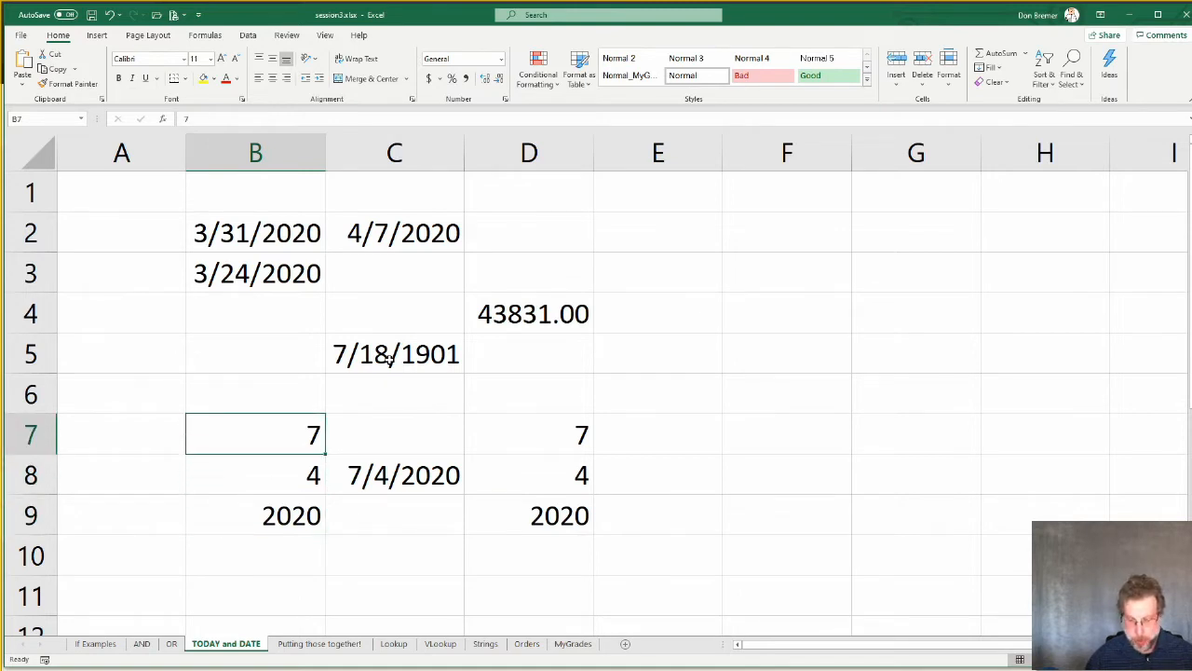
text(1)
key(ctrl+Return)
key(Down)
text(1)
key(ctrl+Return)
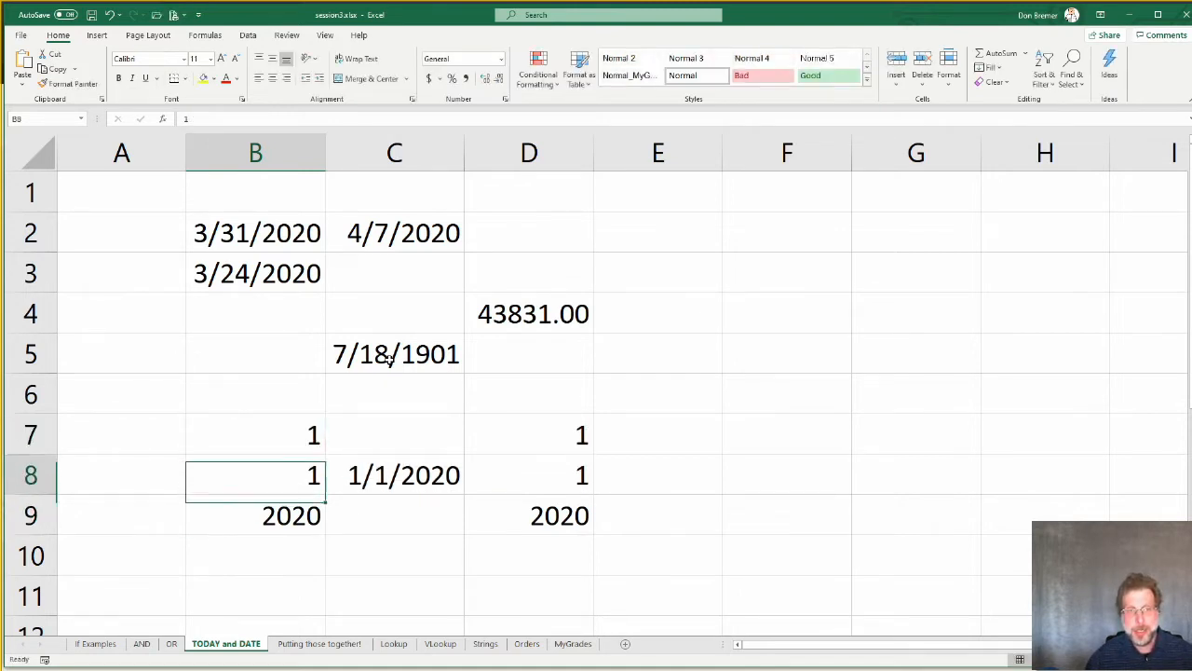
Step: Check the recalculated date in C8 and the extracted month, day and year in D7:D9
key(Up)
key(Right)
key(Down)
key(Right)
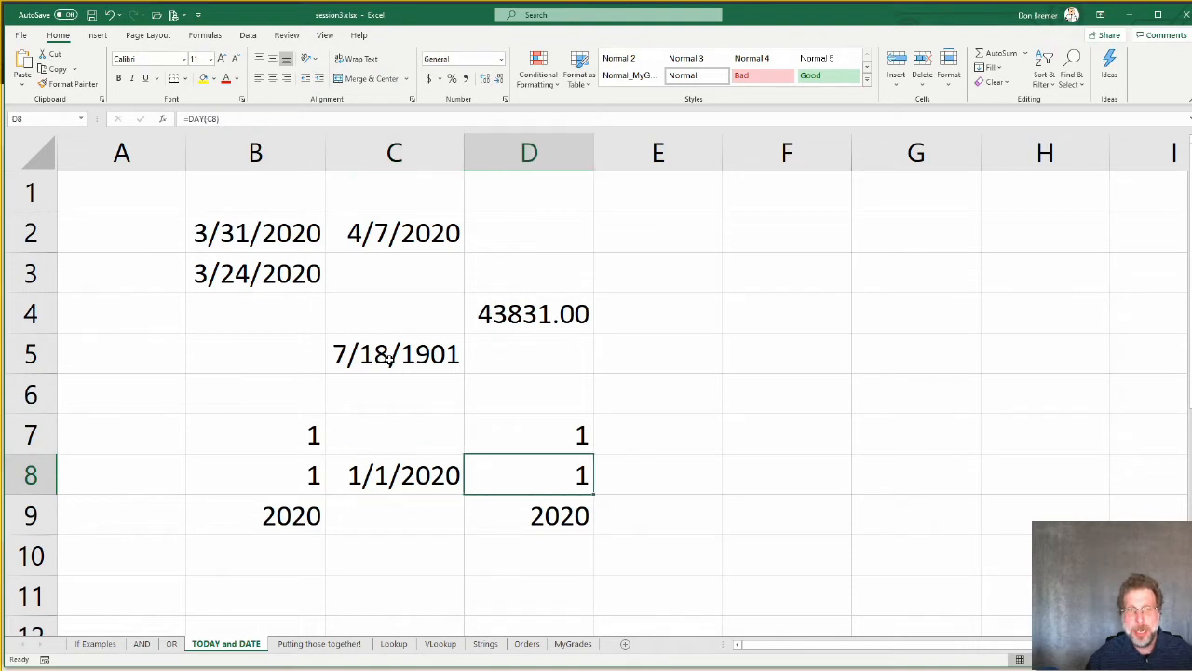
key(Up)
key(Down)
key(Down)
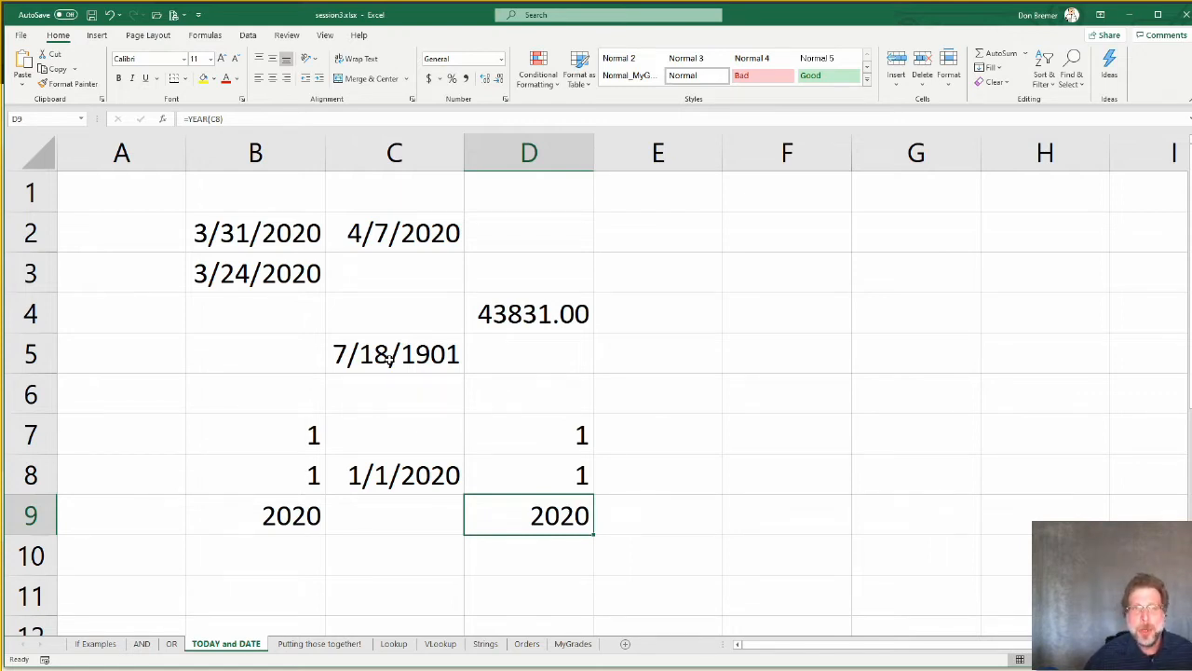
Step: Switch to the "Putting those together!" sheet and enlarge it so the order table and the shipping rule are readable
click(297, 645)
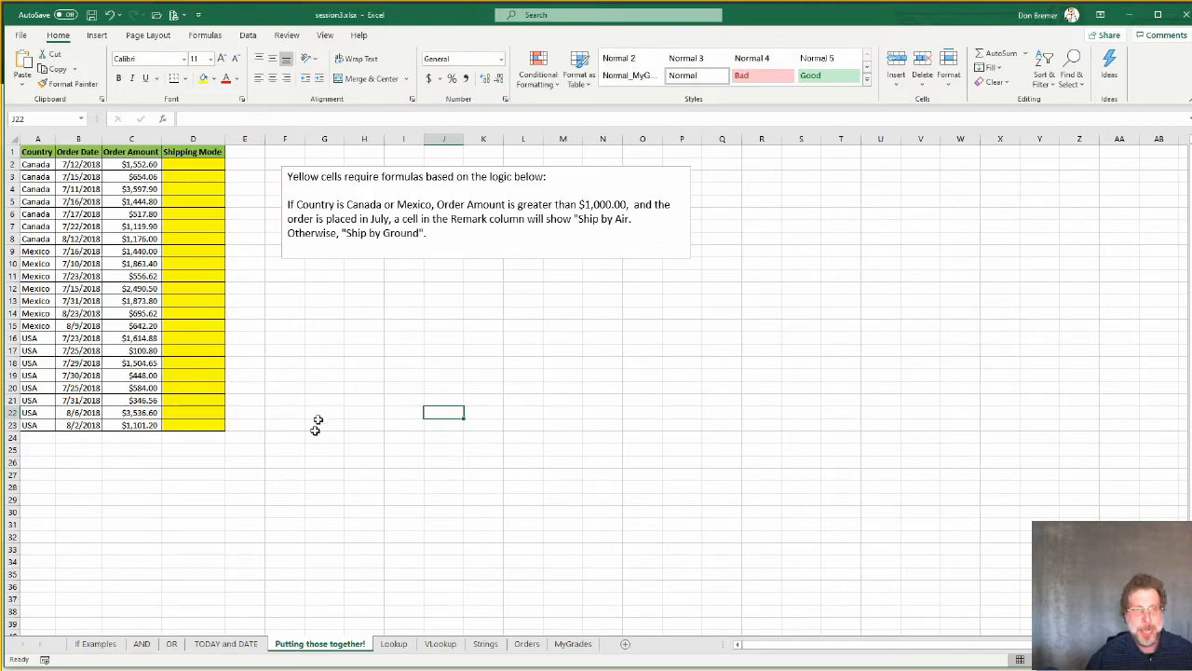
scroll(317, 424, up, 8)
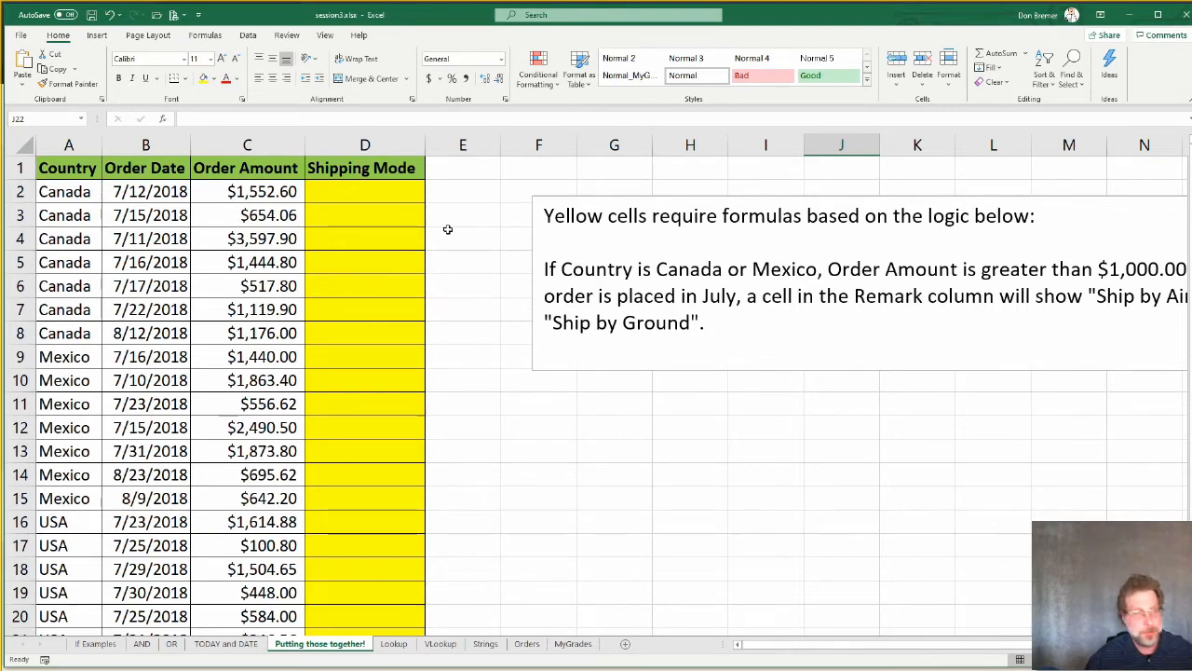
drag(794, 646, 796, 644)
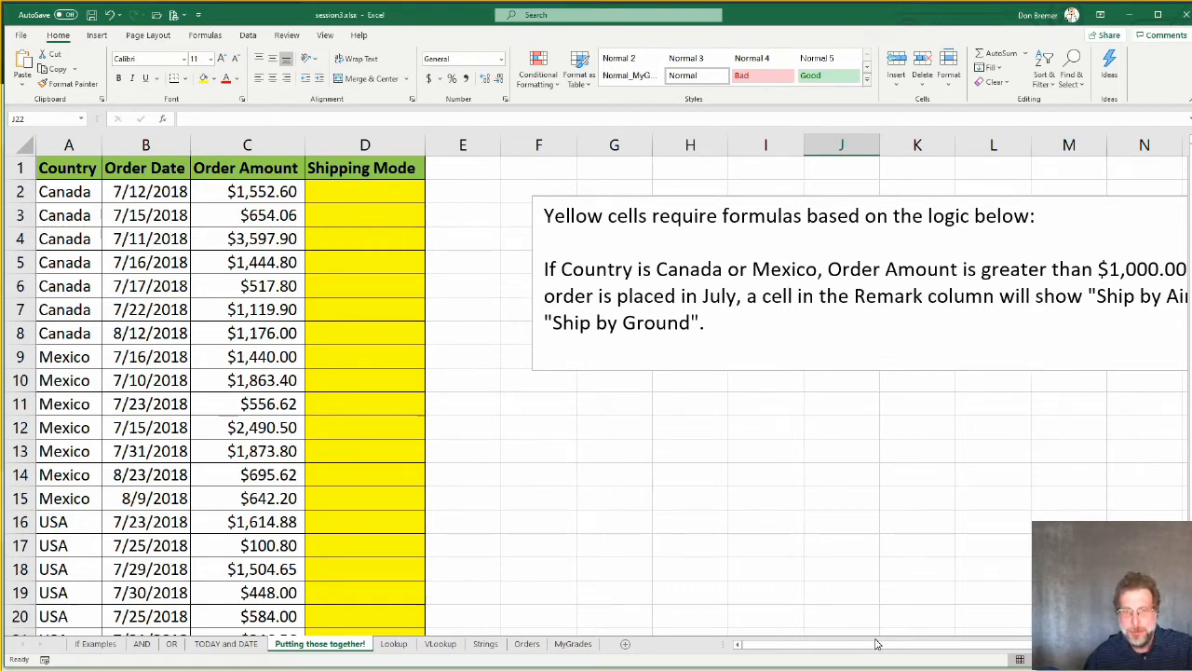
mouse_move(879, 650)
mouse_down()
mouse_move(894, 652)
mouse_move(883, 652)
mouse_up()
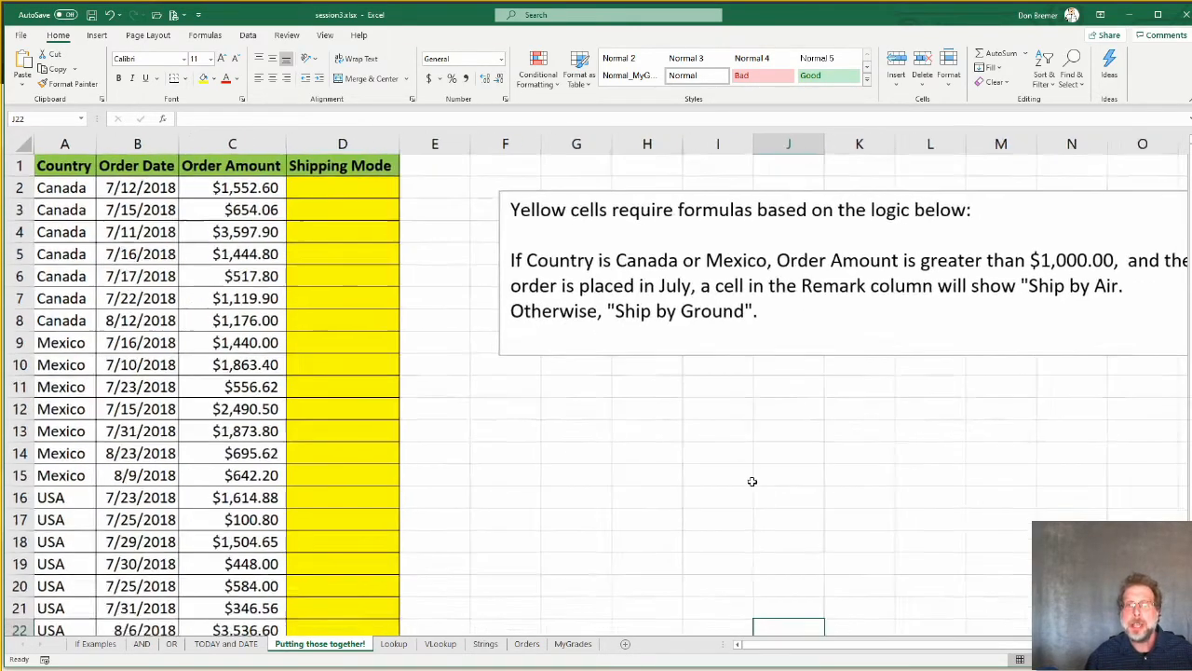
ctrl+scroll(752, 482, down, 2)
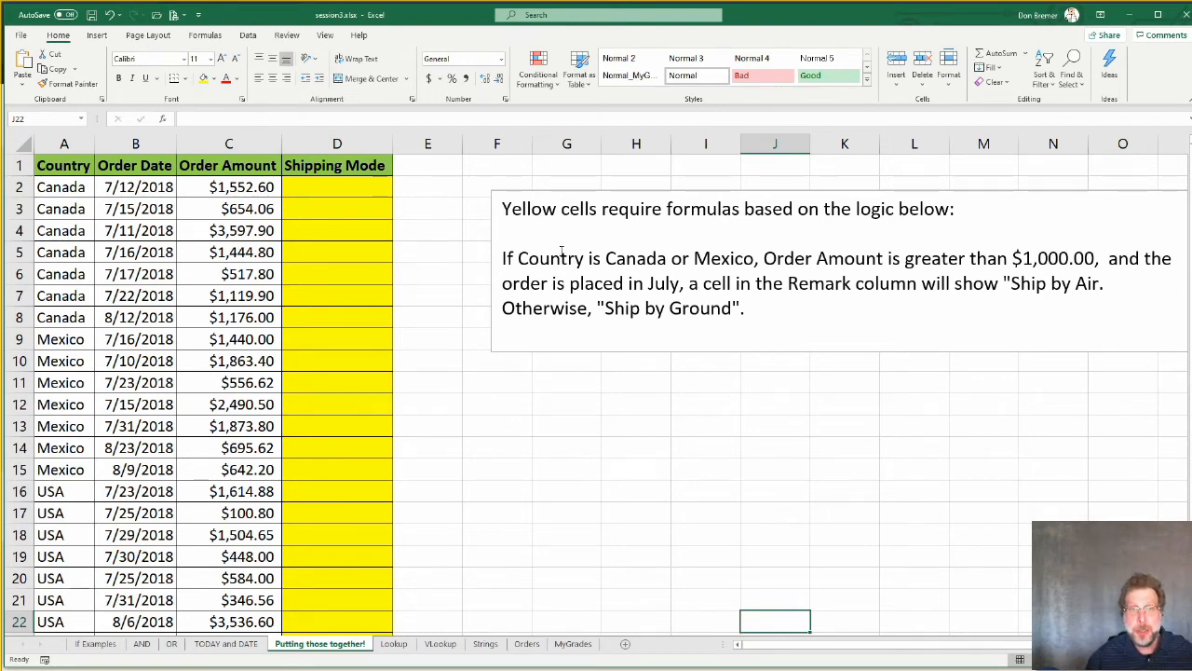
Step: Enter =OR(A2="Canada",A2="Mexico") in cell D2 and fill it down the Shipping Mode column
click(340, 187)
text(=)
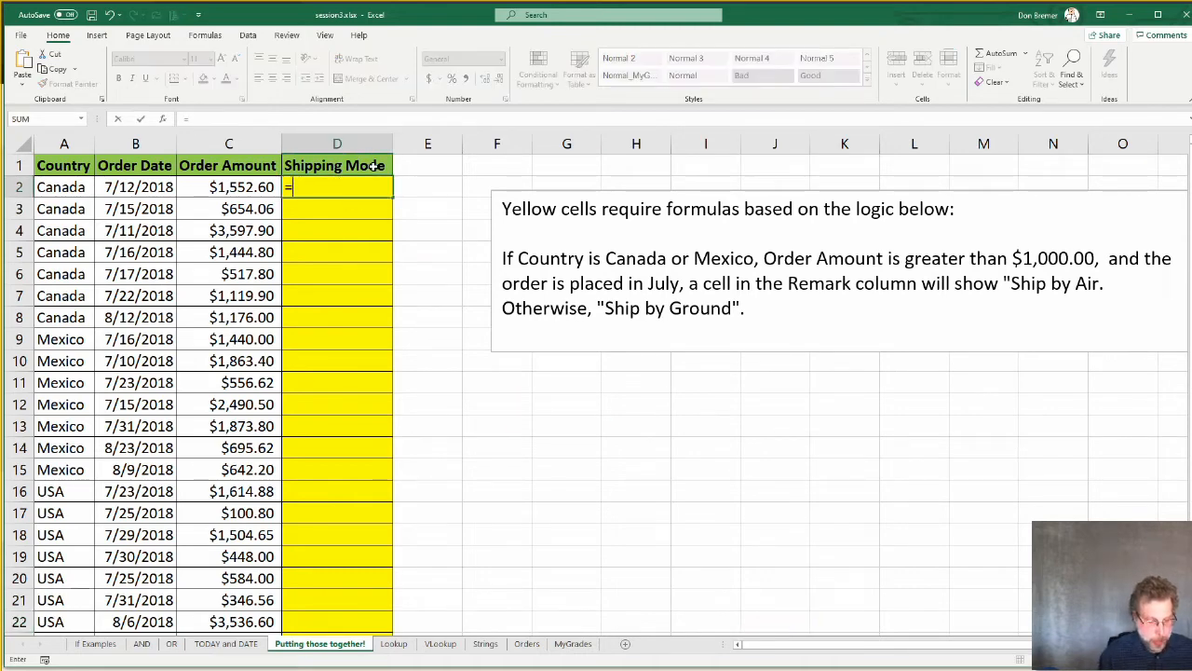
text(or()
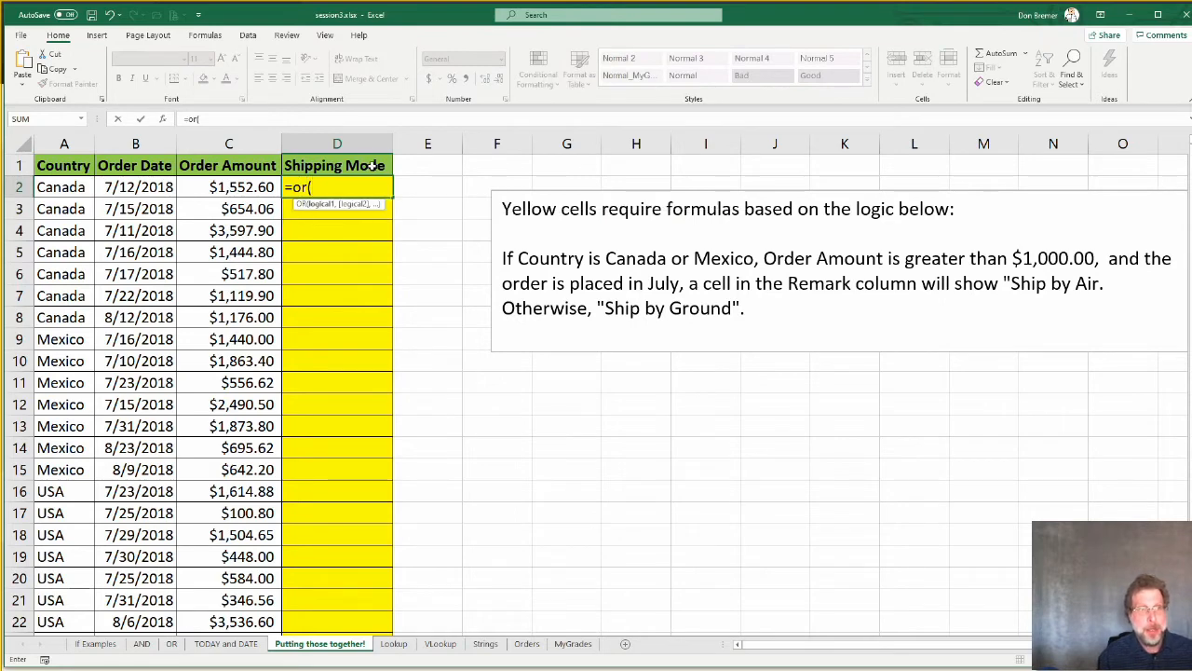
text(a2)
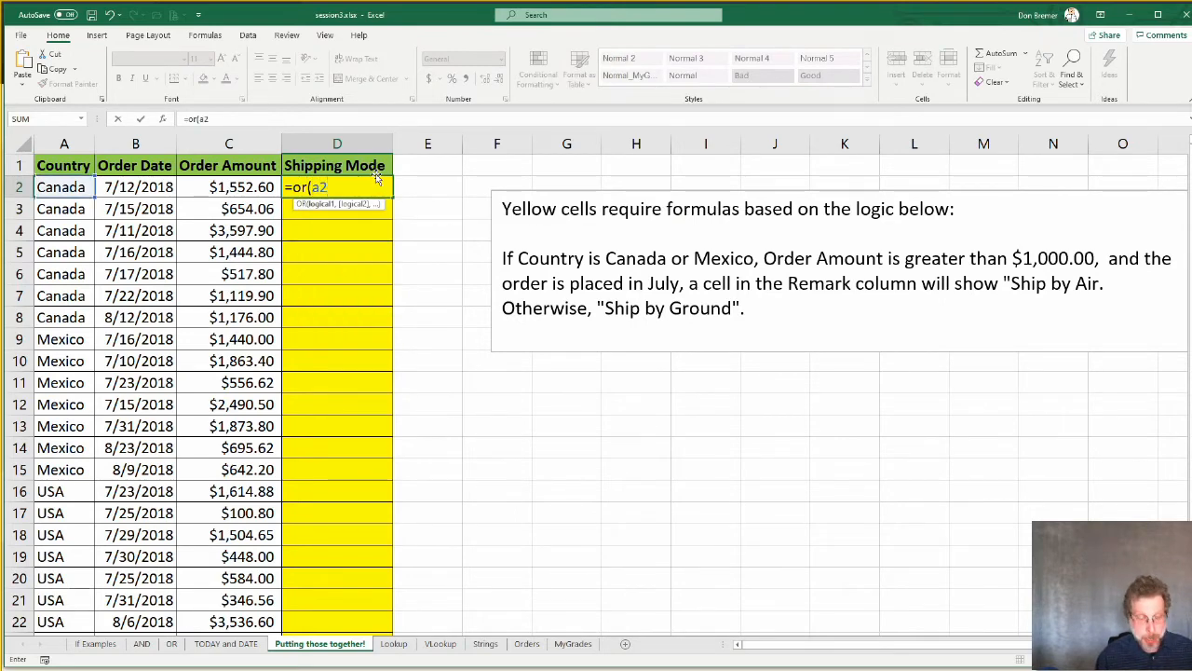
text(="Canada)
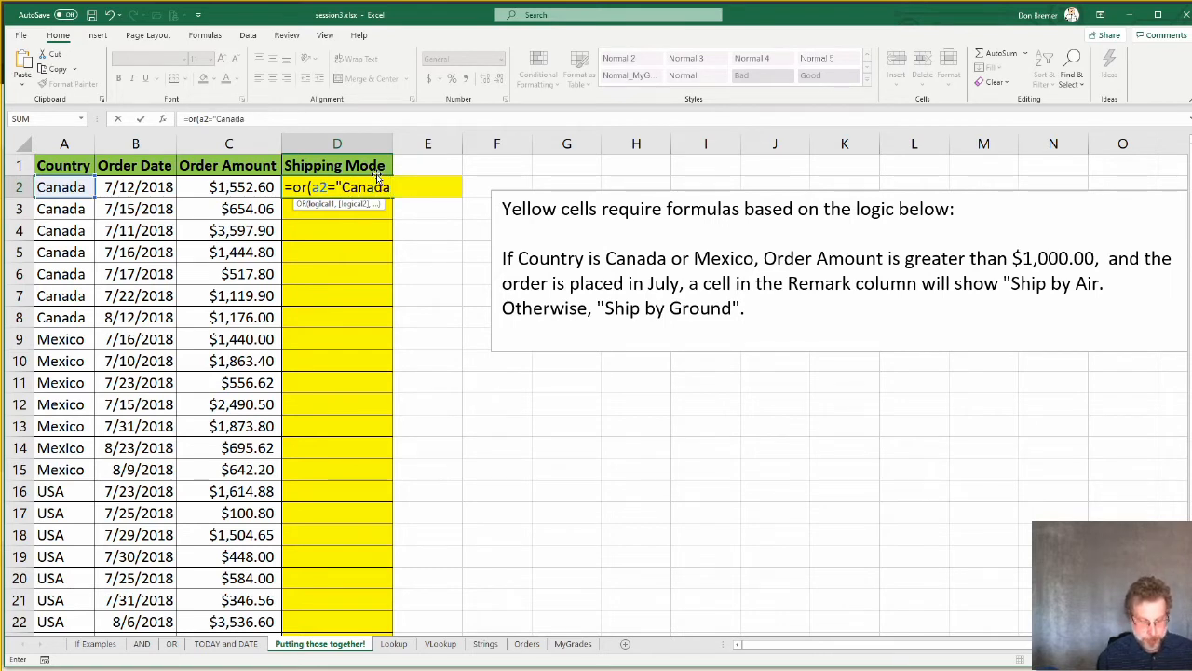
text(",)
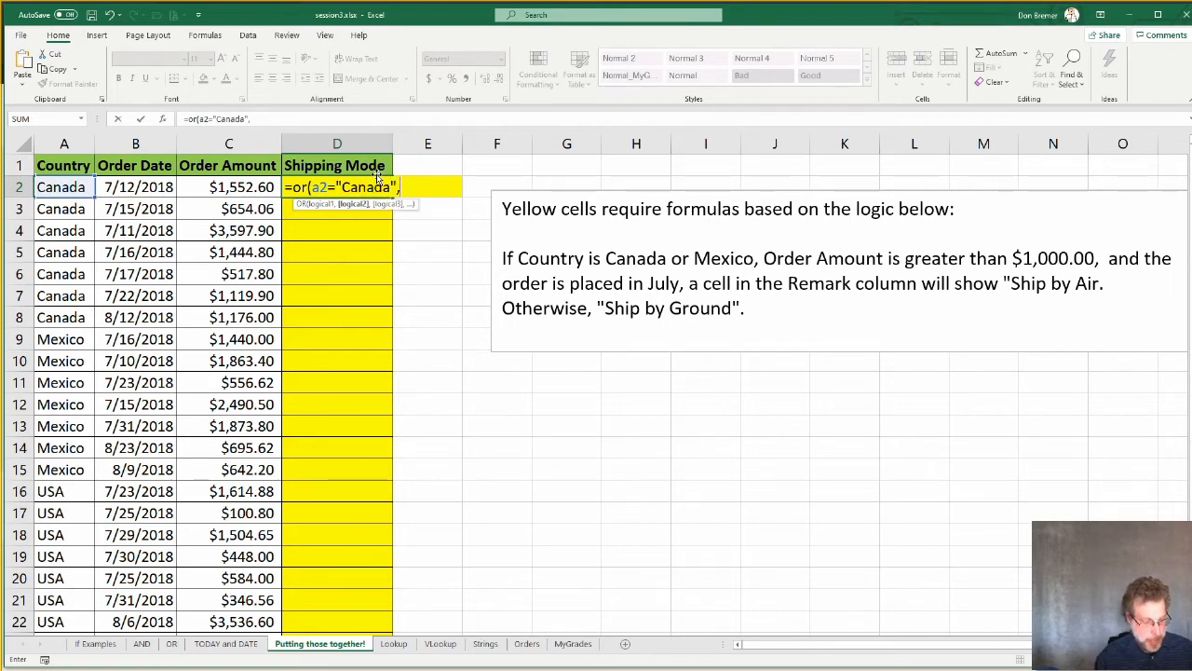
text(a2)
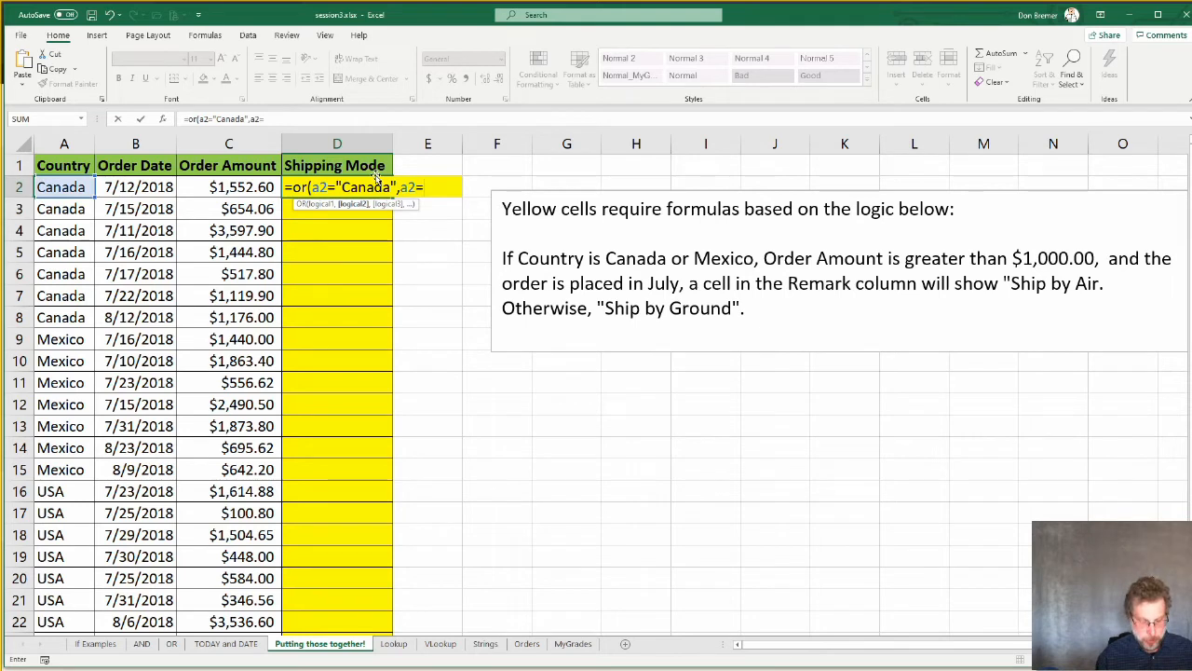
text(="Mexi)
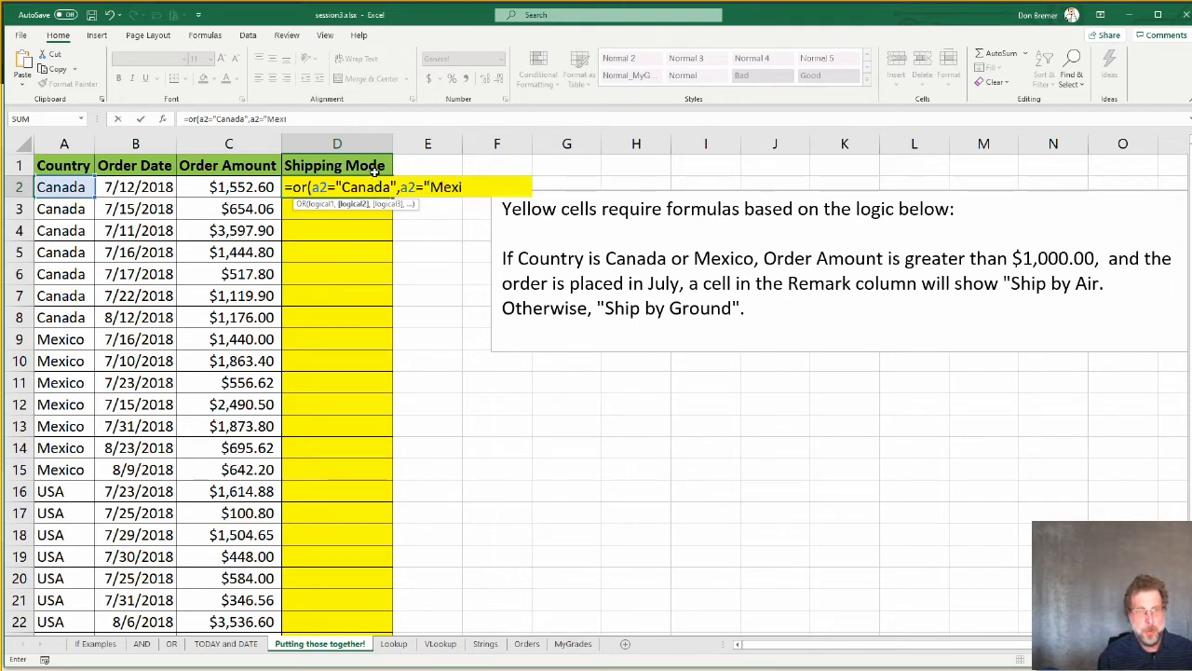
text(co")
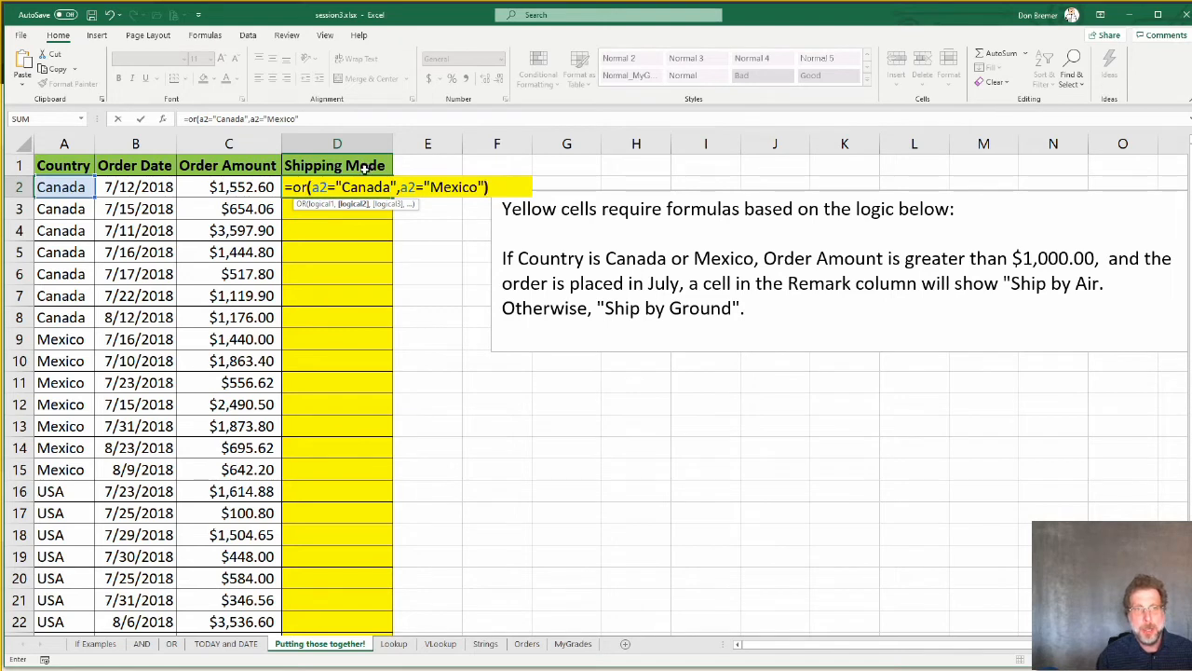
text())
key(ctrl+Return)
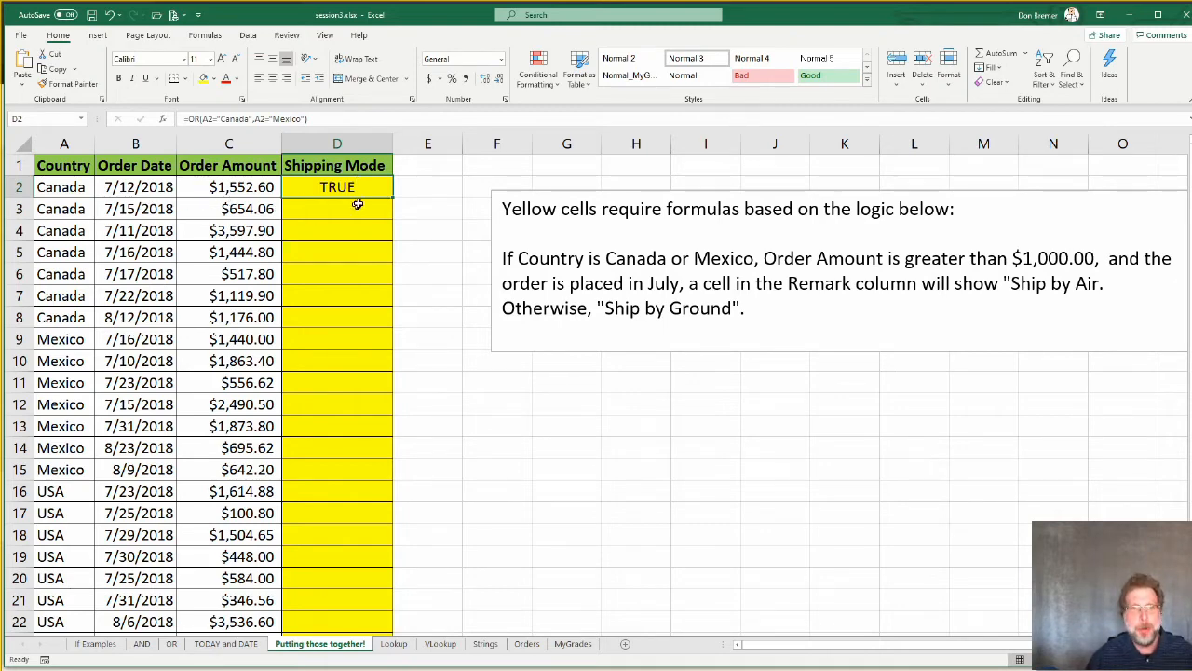
double_click(394, 198)
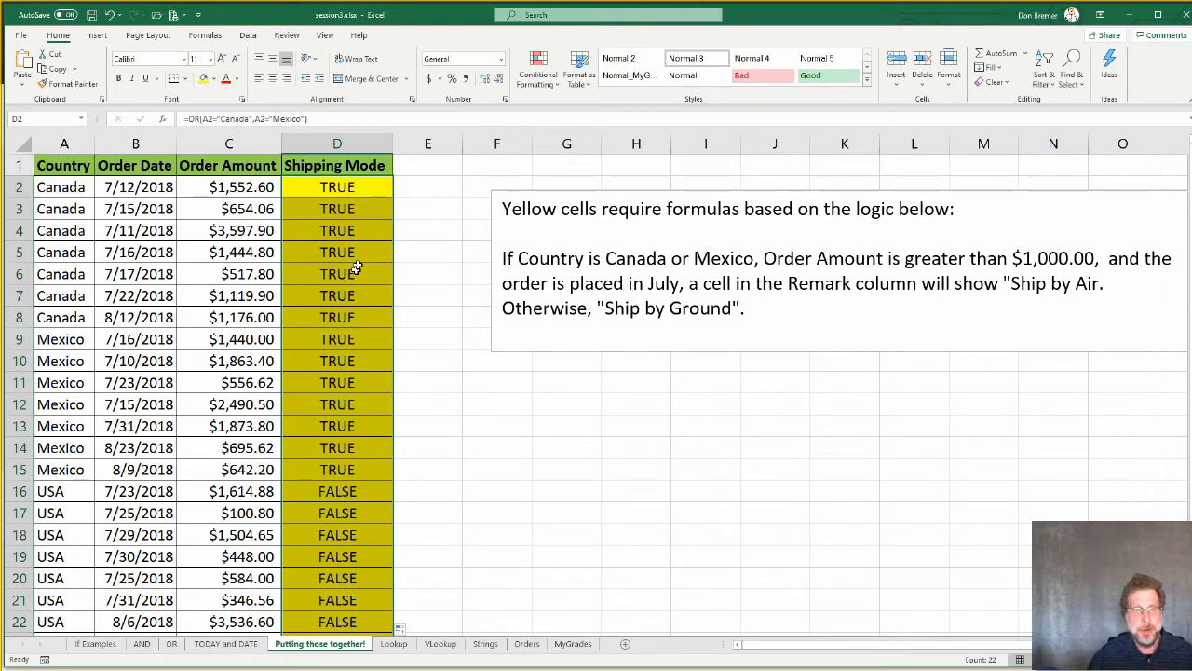
click(360, 193)
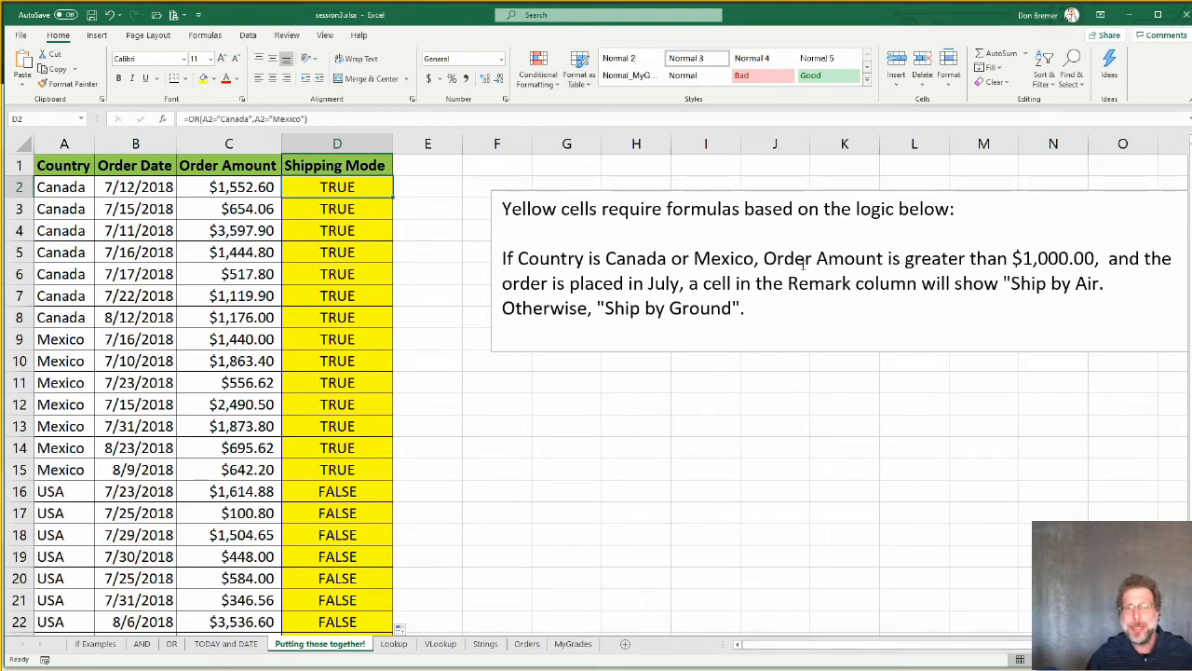
Step: Edit the formula in D2 to start an AND function around the existing OR test
double_click(352, 189)
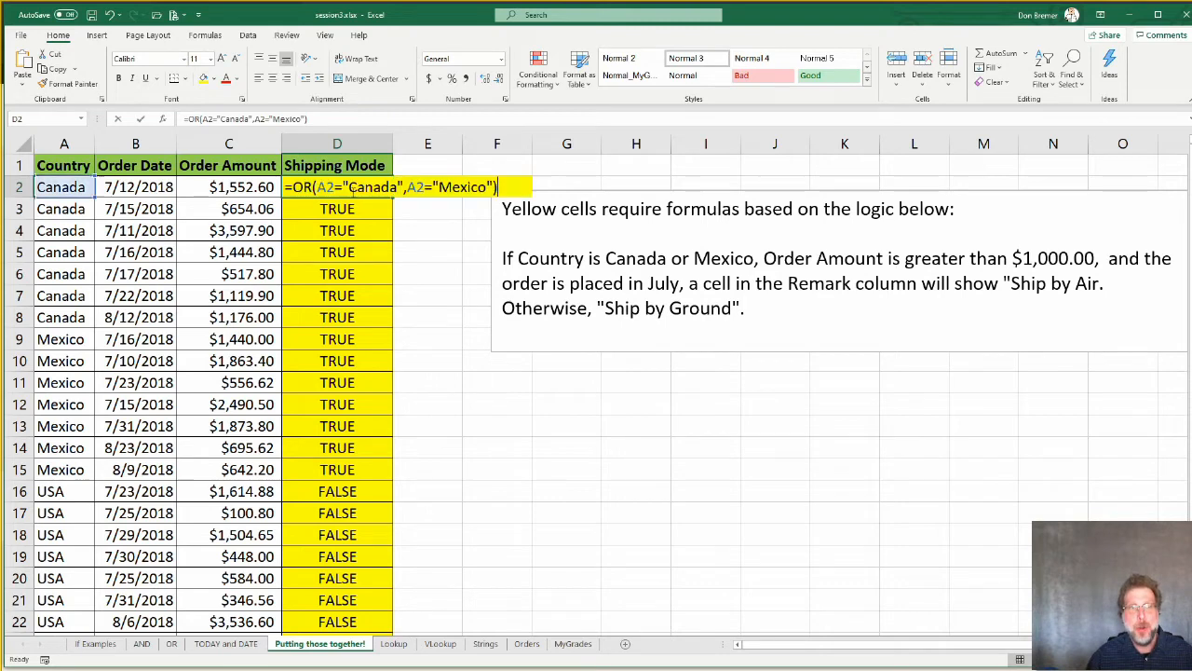
key(Left)
key(Left)
key(Left)
key(Left)
key(Left)
key(Left)
key(Left)
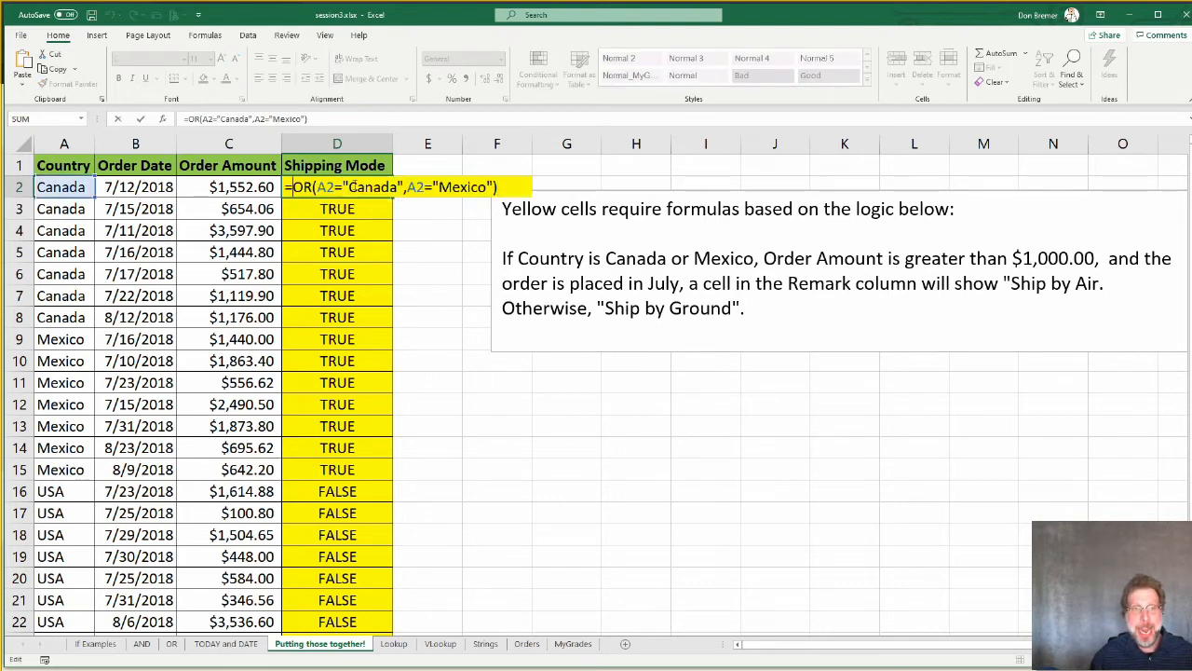
text(And()
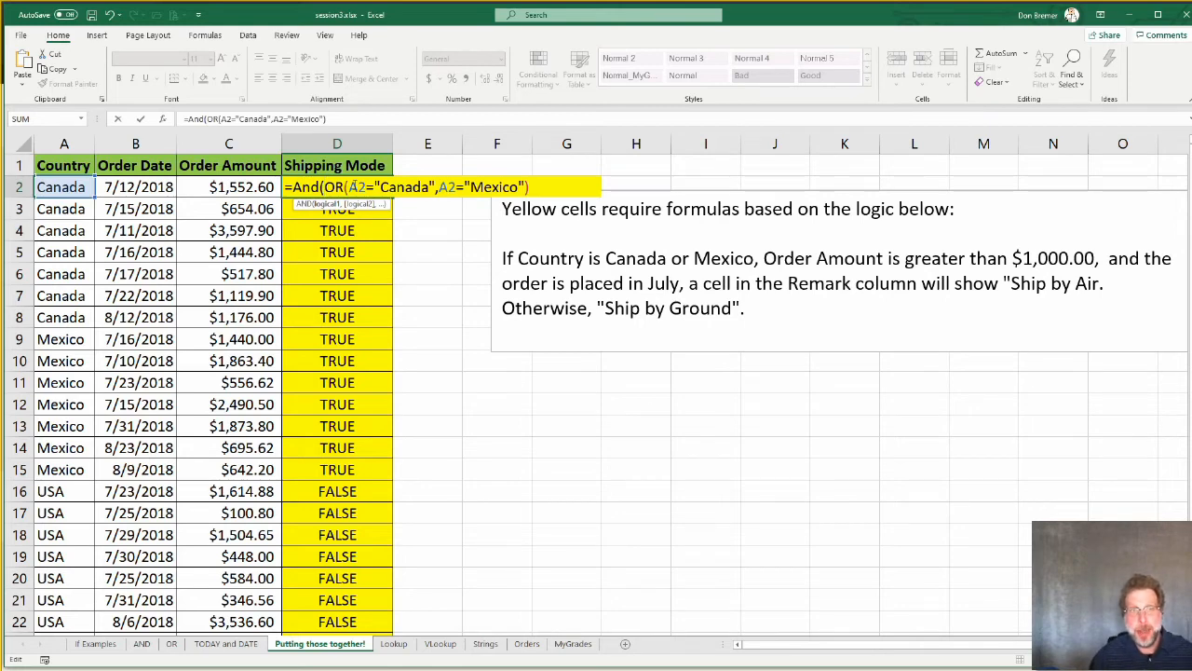
Step: Add C2>1000 as the second AND condition, completing =AND(OR(A2="Canada",A2="Mexico"),C2>1000) in cell D2
key(Right)
key(Right)
key(Right)
key(Right)
key(Right)
key(Right)
key(Right)
key(Right)
key(Right)
key(Right)
key(Right)
key(Right)
key(Right)
key(Right)
key(Right)
key(Right)
key(Right)
key(Right)
key(Right)
key(Right)
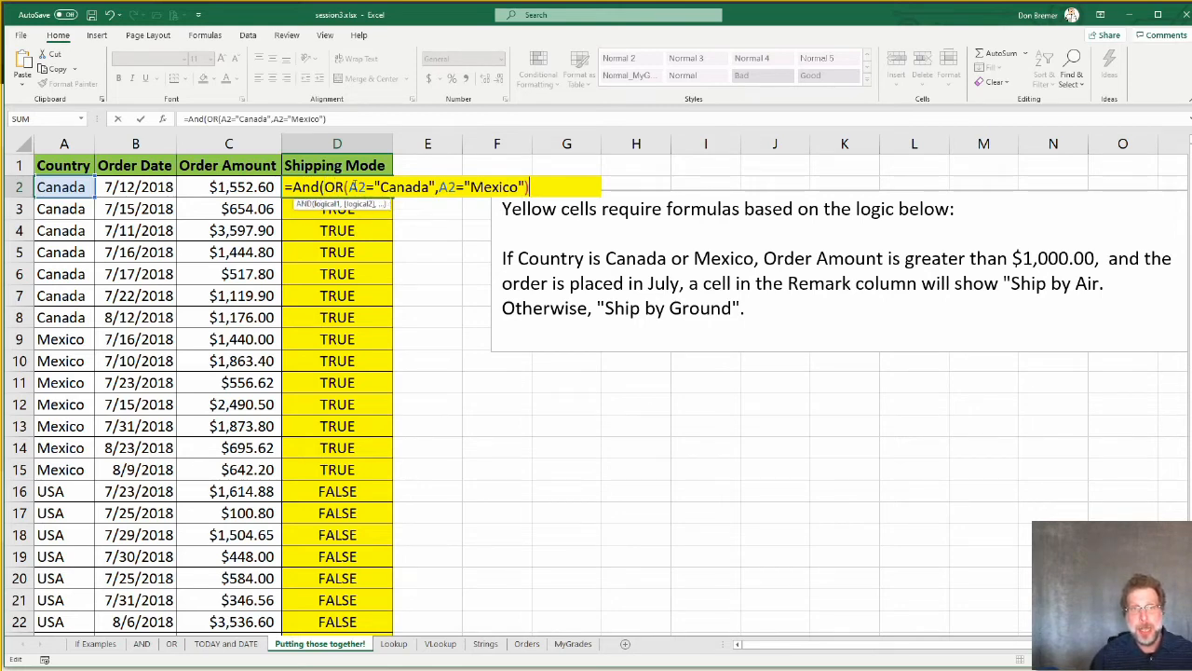
text(,)
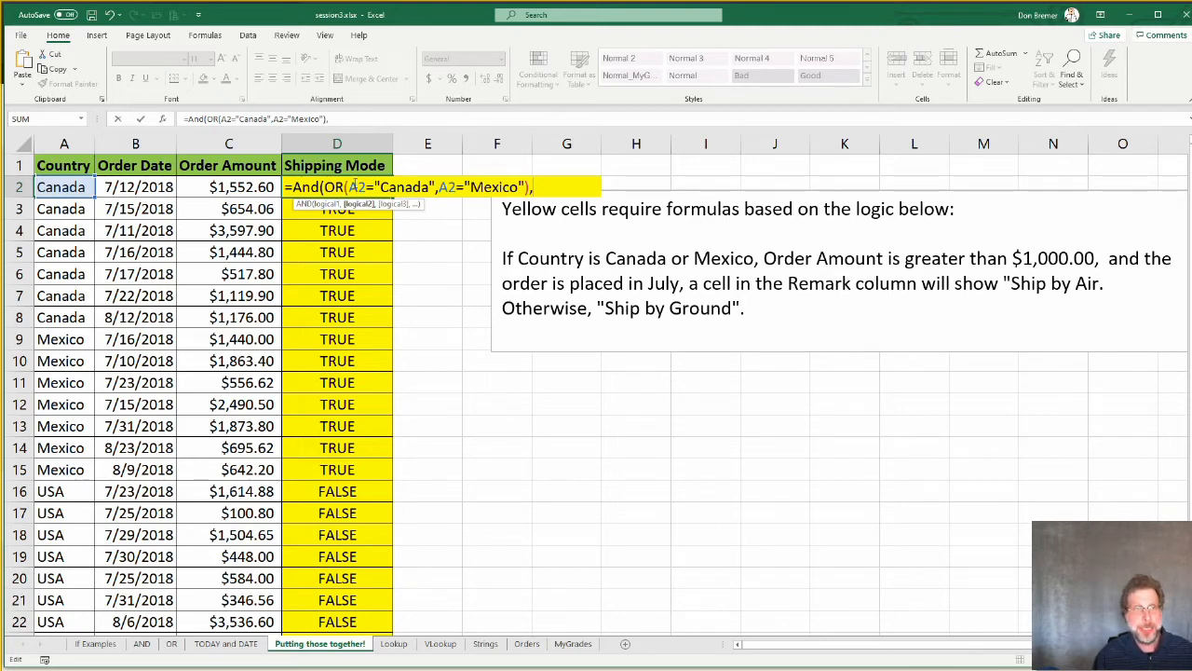
text(c2)
text(>1000)
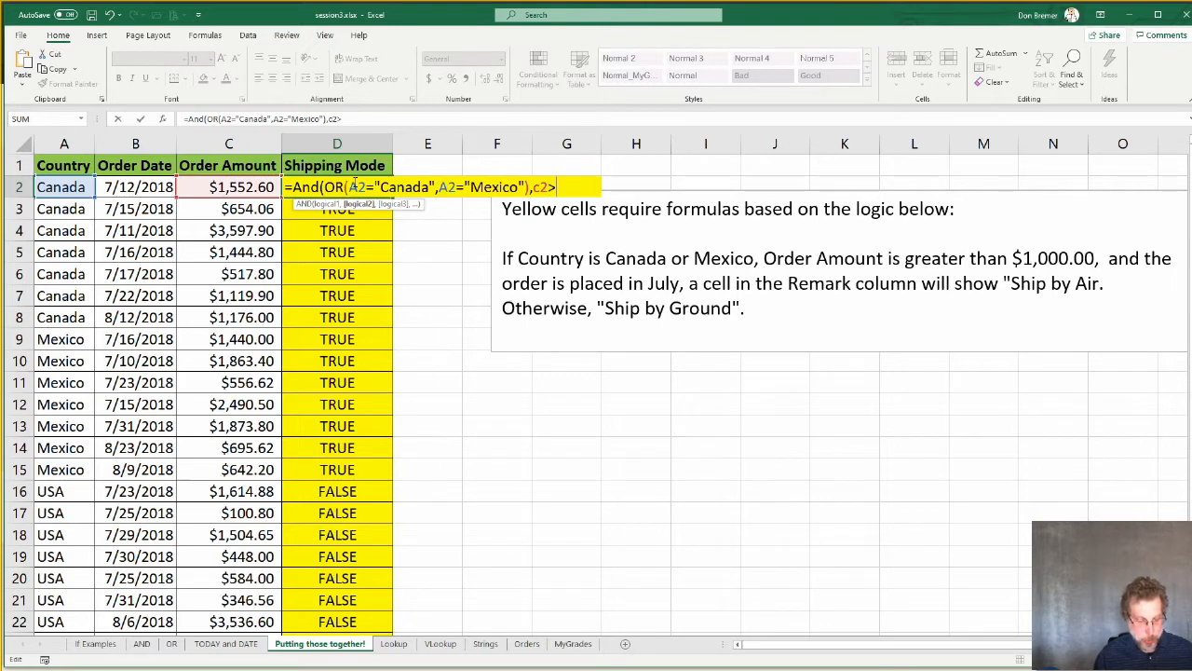
text())
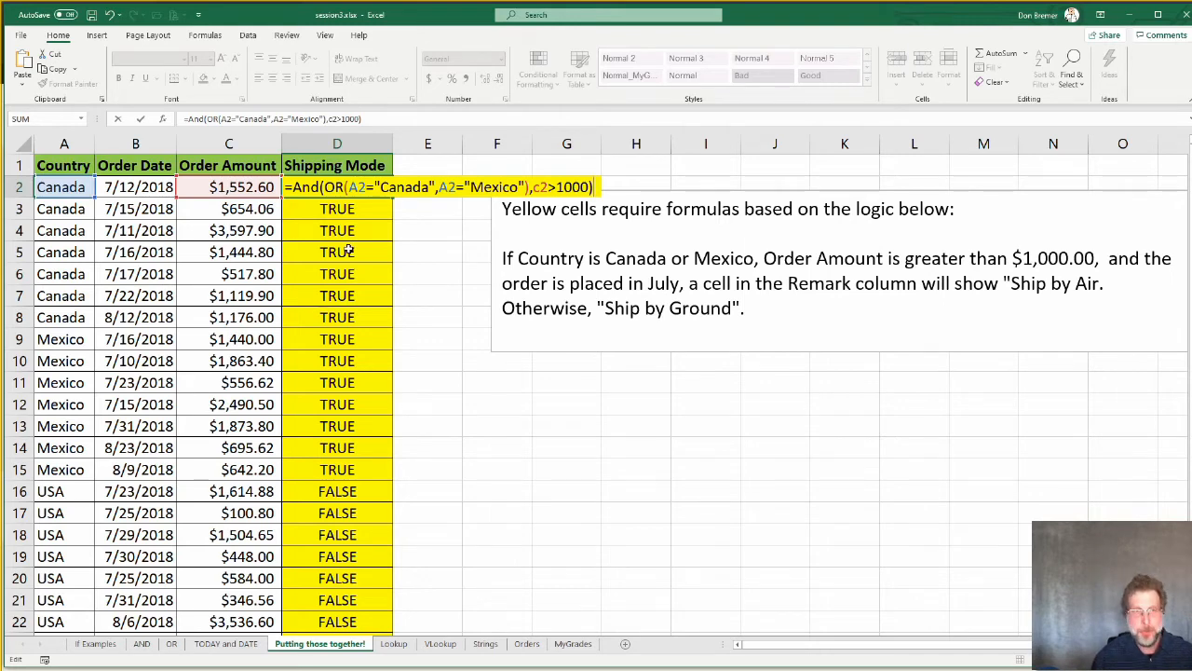
key(Return)
key(Up)
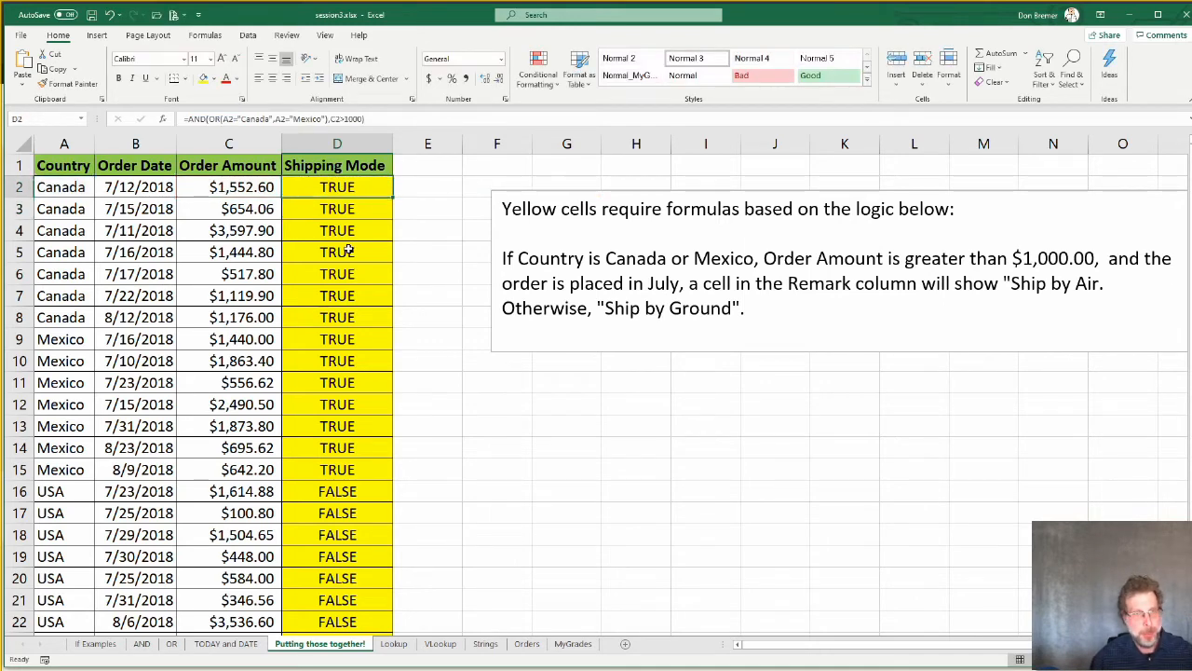
Step: Fill the combined AND/OR formula from D2 down the Shipping Mode column, then reselect D2
double_click(393, 200)
click(378, 209)
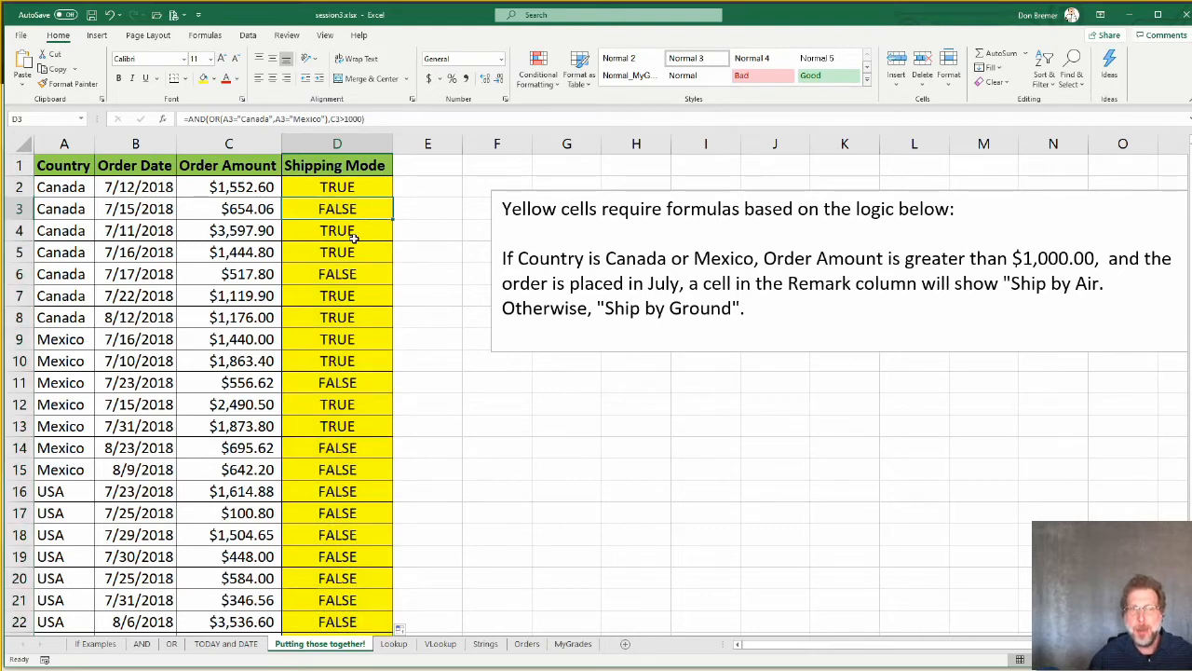
key(Up)
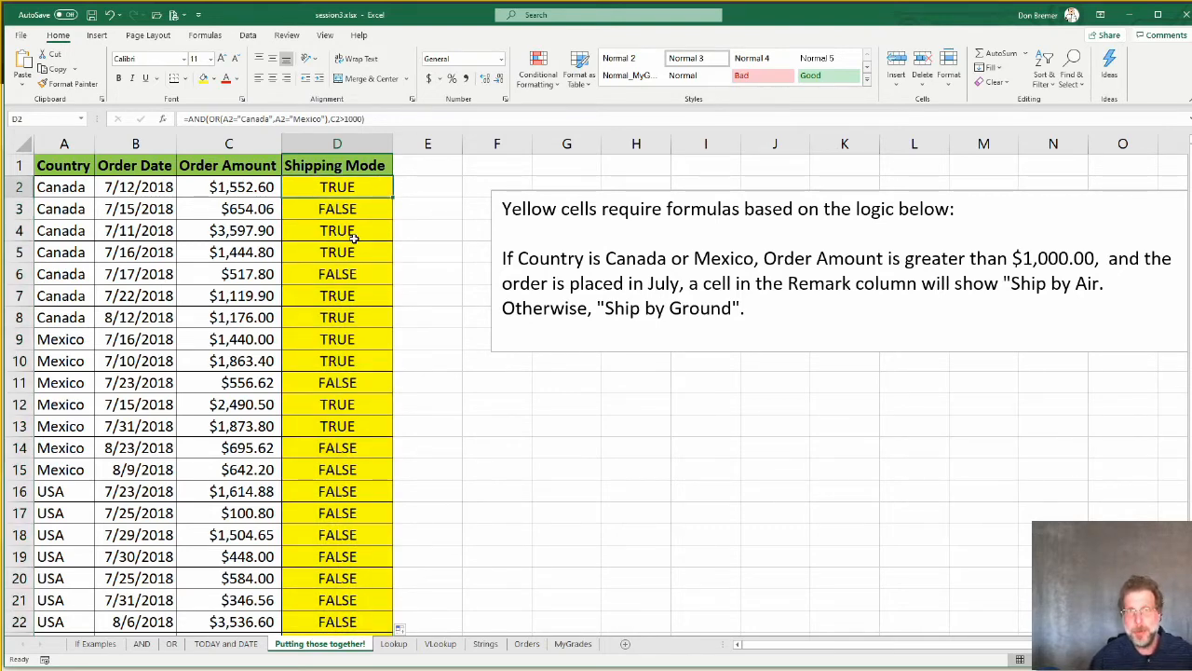
Step: Add MONTH(B2)=7 as the third AND condition, completing =AND(OR(A2="Canada",A2="Mexico"),C2>1000,MONTH(B2)=7) in cell D2
key(F2)
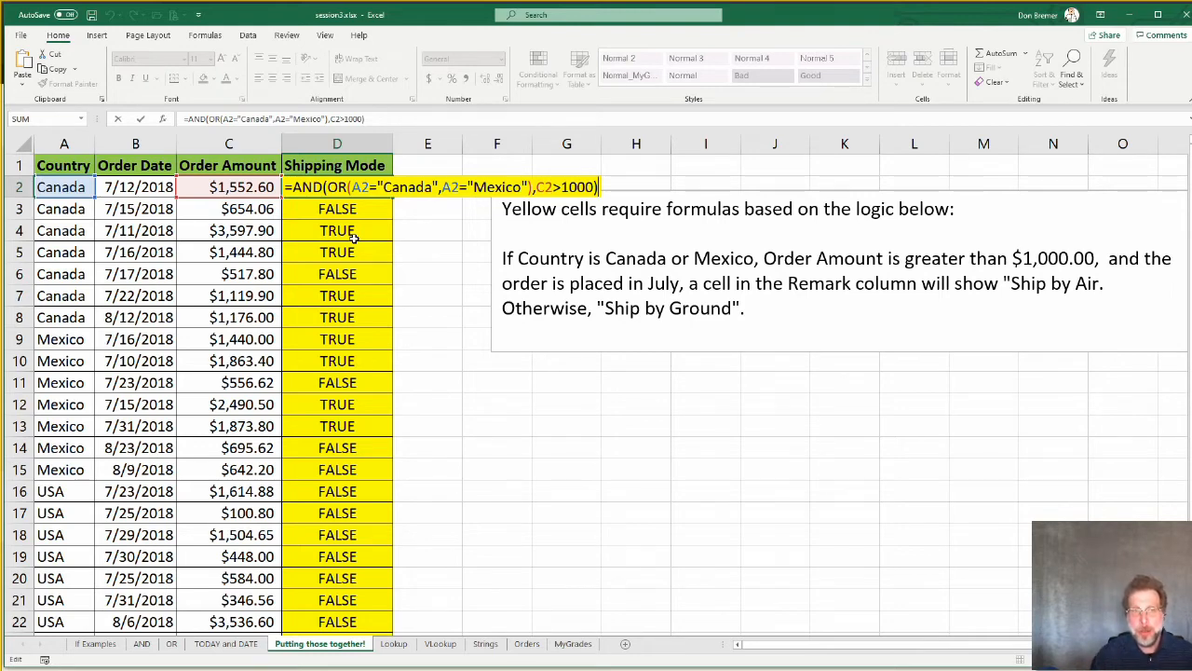
key(Left)
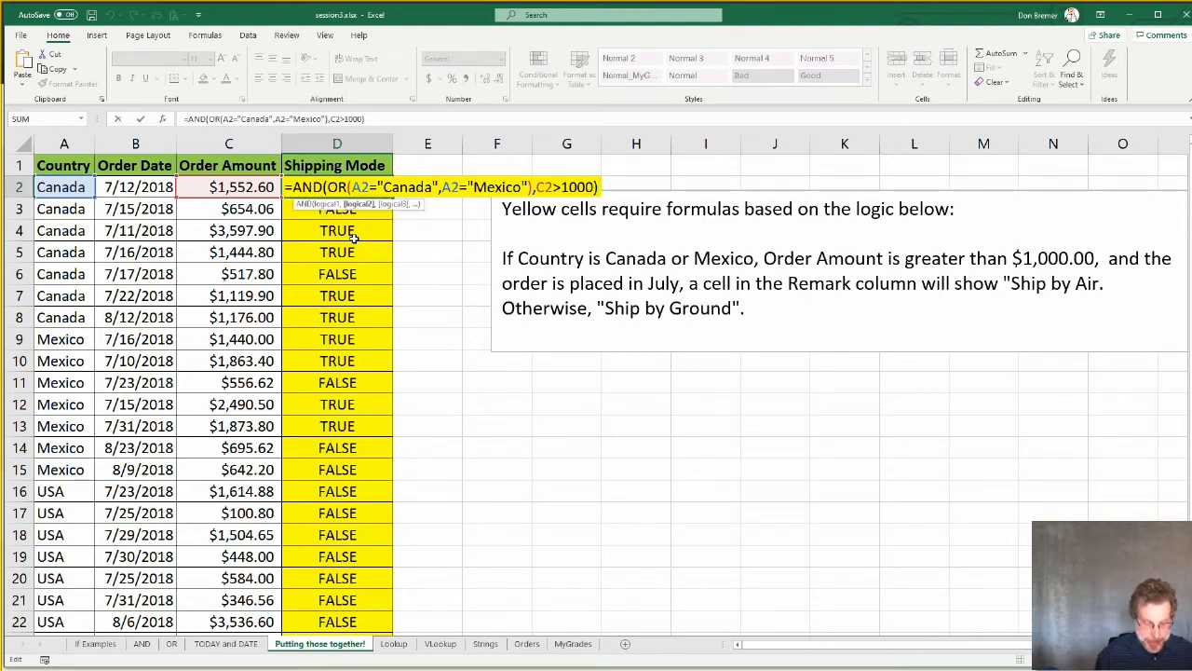
text(,M)
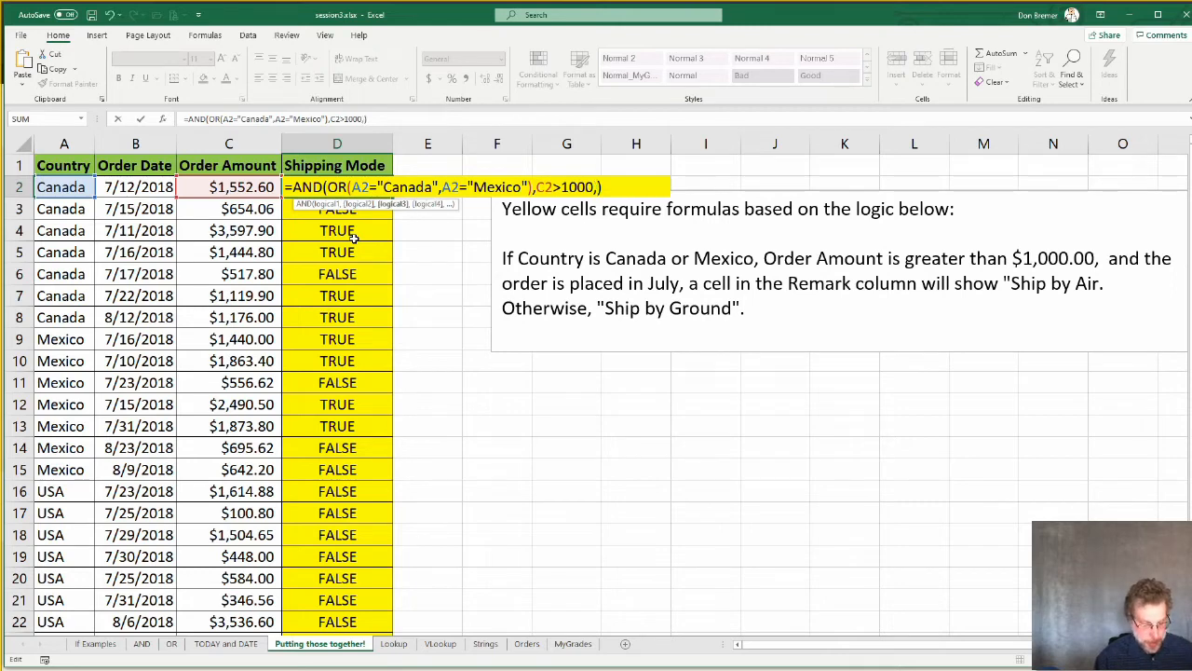
text(onth()
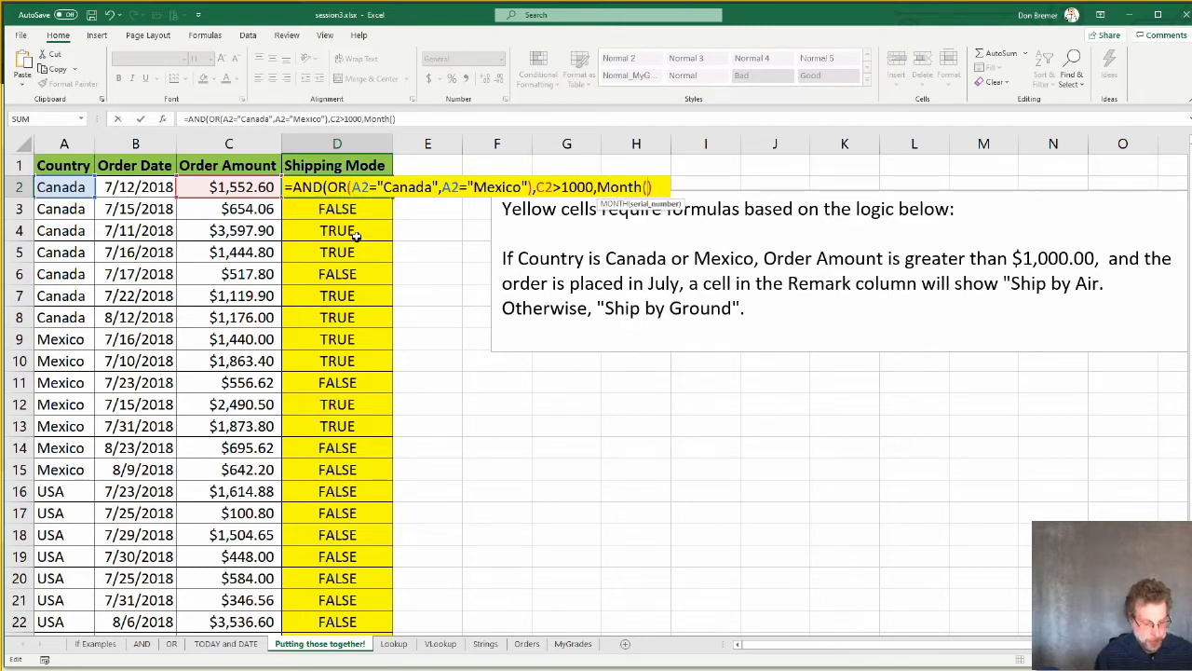
text(b2)
text()=)
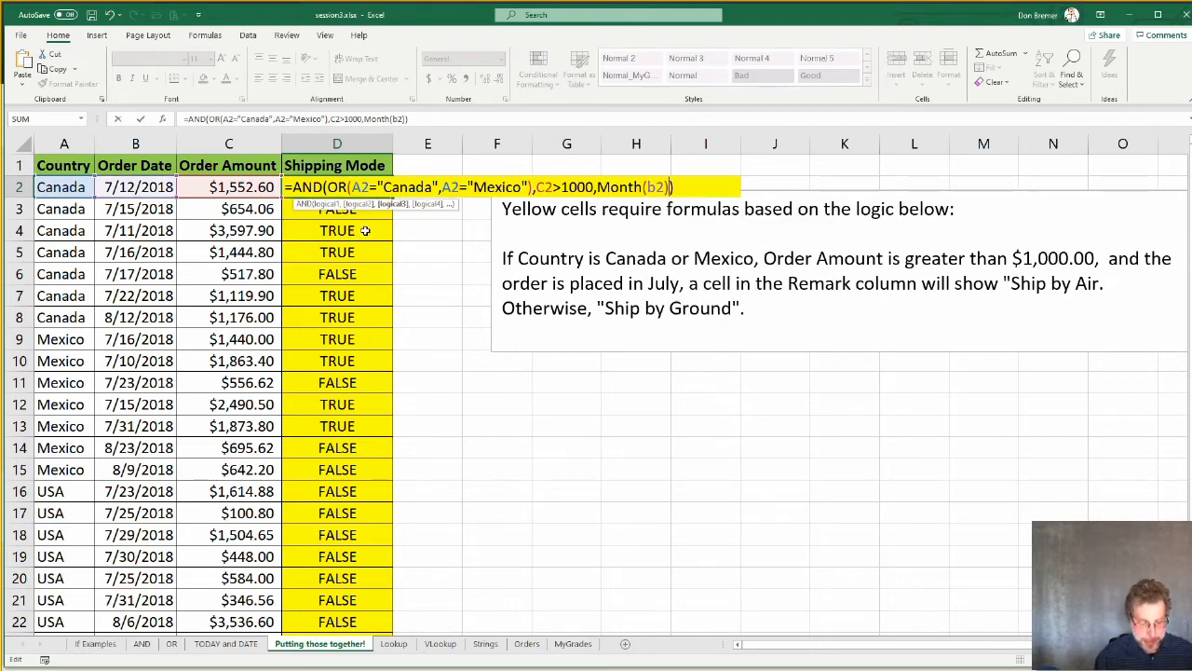
text(7)
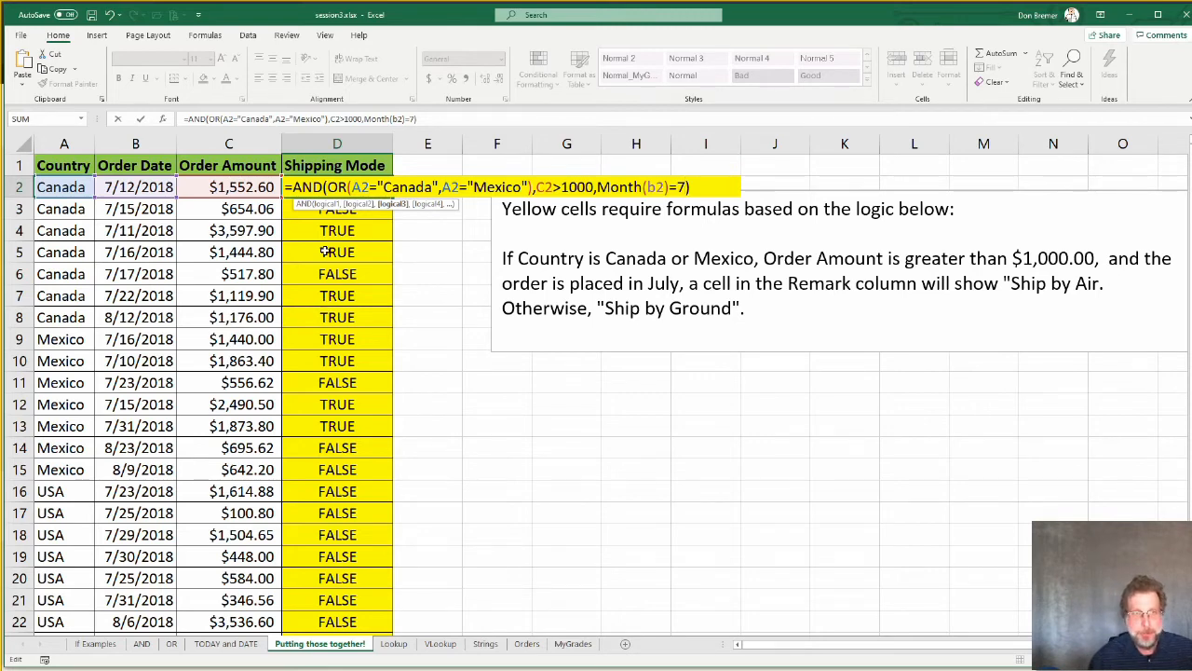
key(Return)
Step: Fill the three-condition AND formula from D2 down the Shipping Mode column and check cells D7 and D8
click(377, 188)
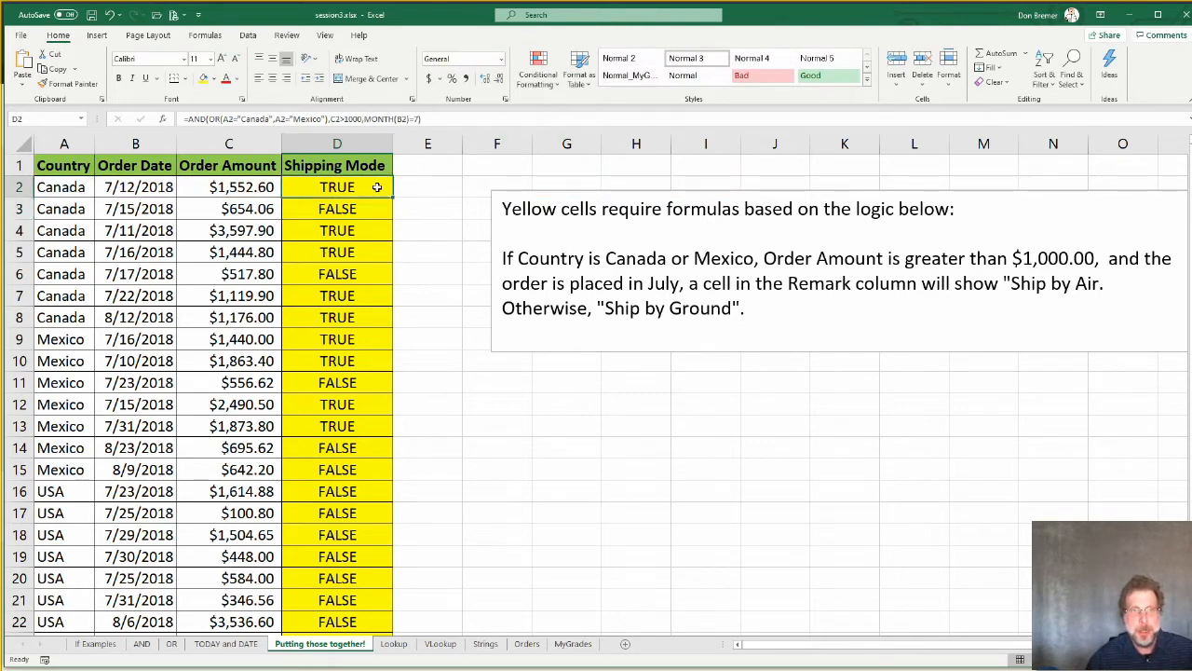
double_click(392, 197)
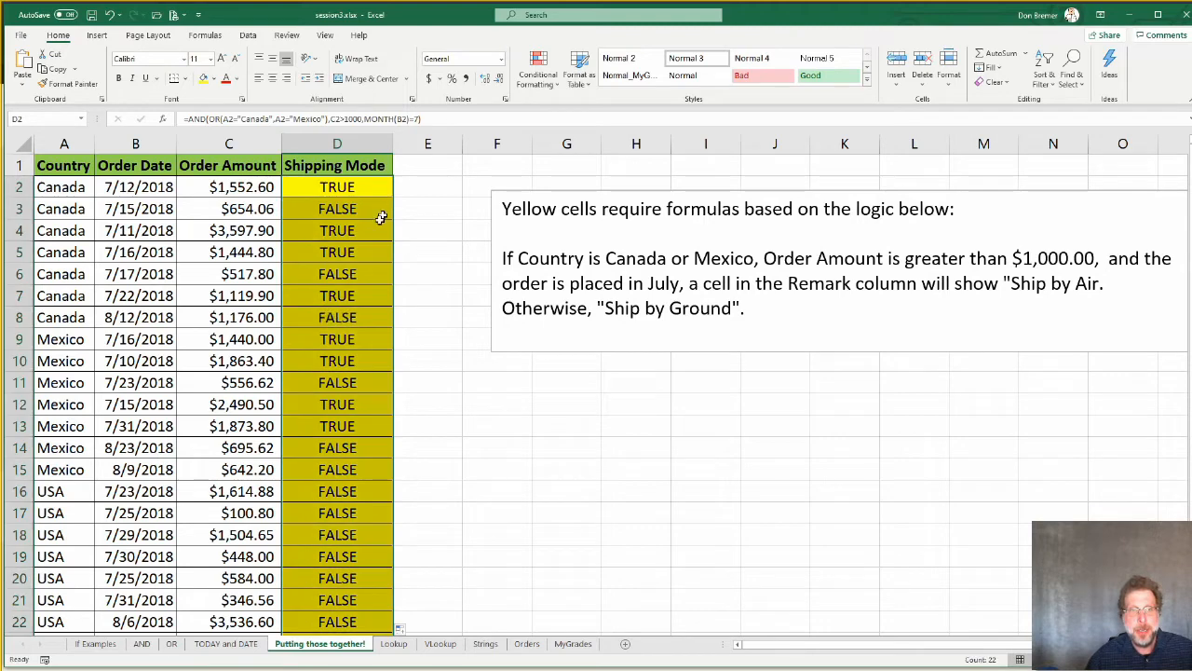
click(350, 291)
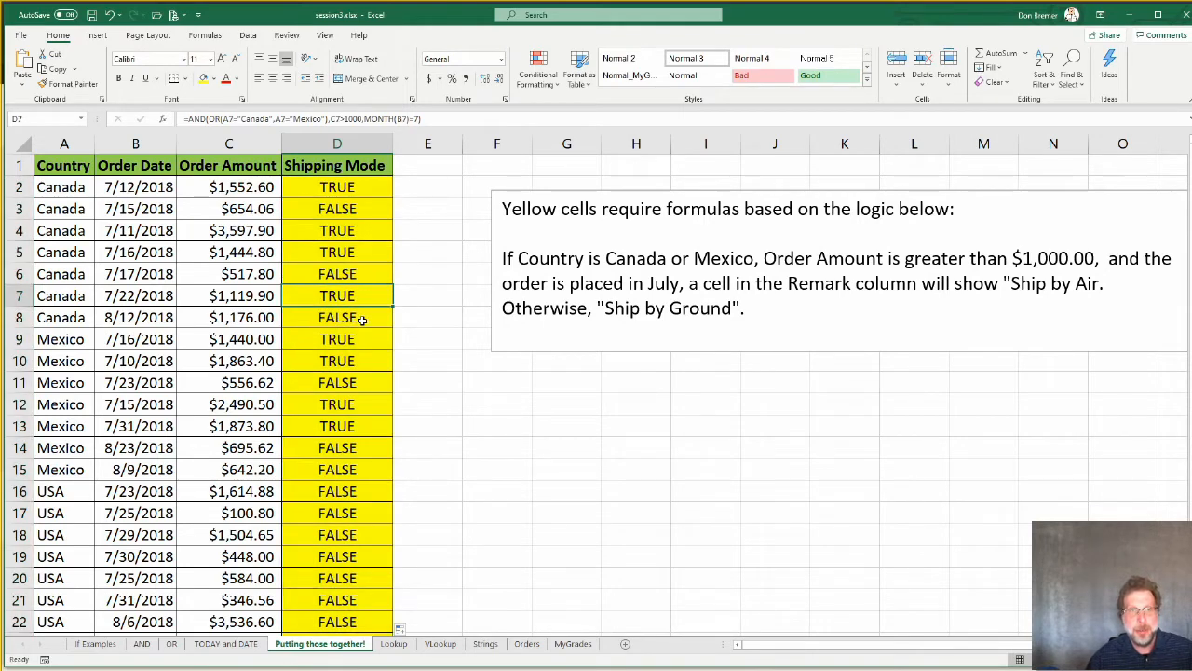
click(363, 313)
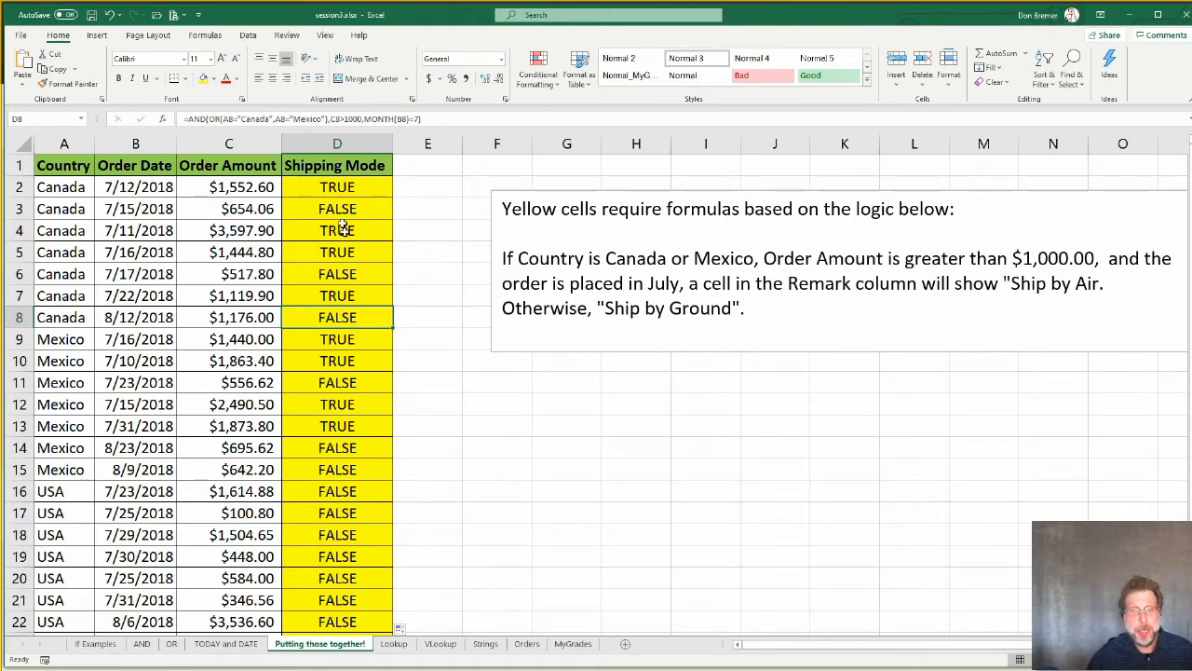
Step: Edit the formula in D2 to start an IF function around the existing AND test
click(324, 187)
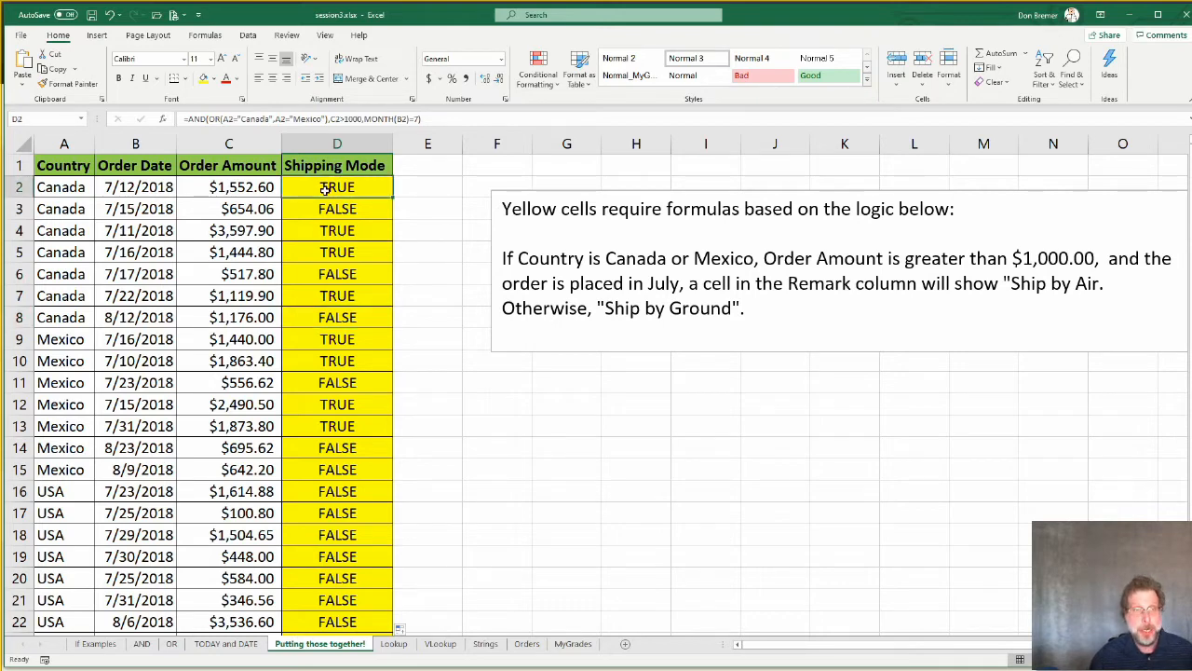
double_click(324, 188)
key(Home)
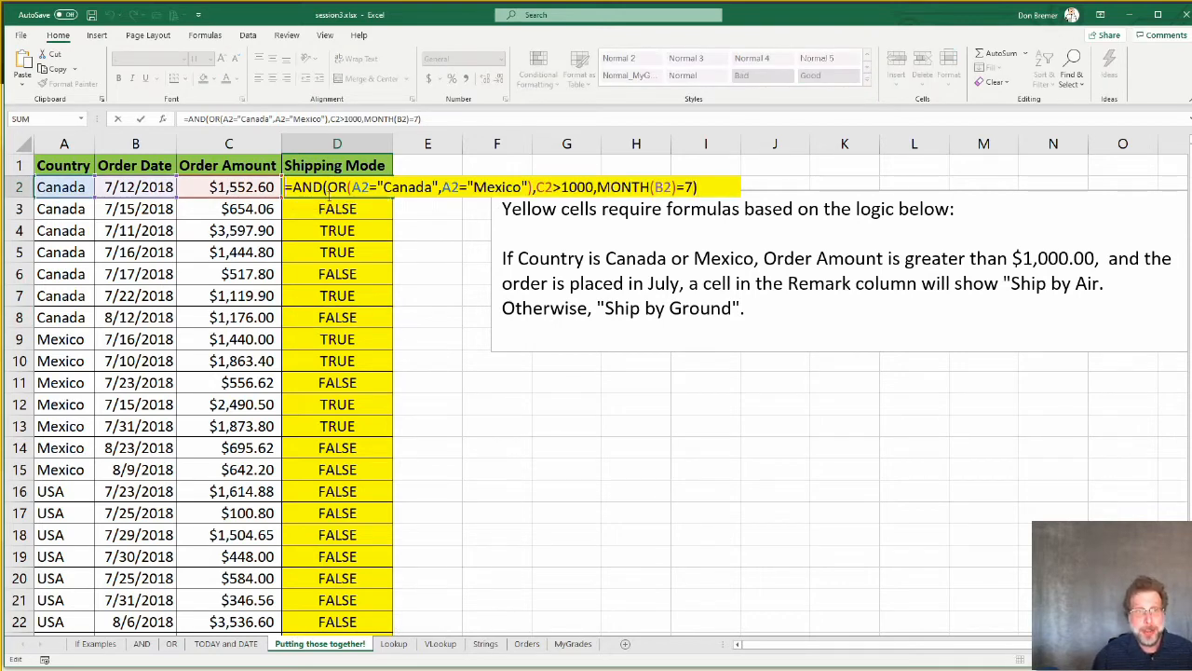
key(Right)
text(if()
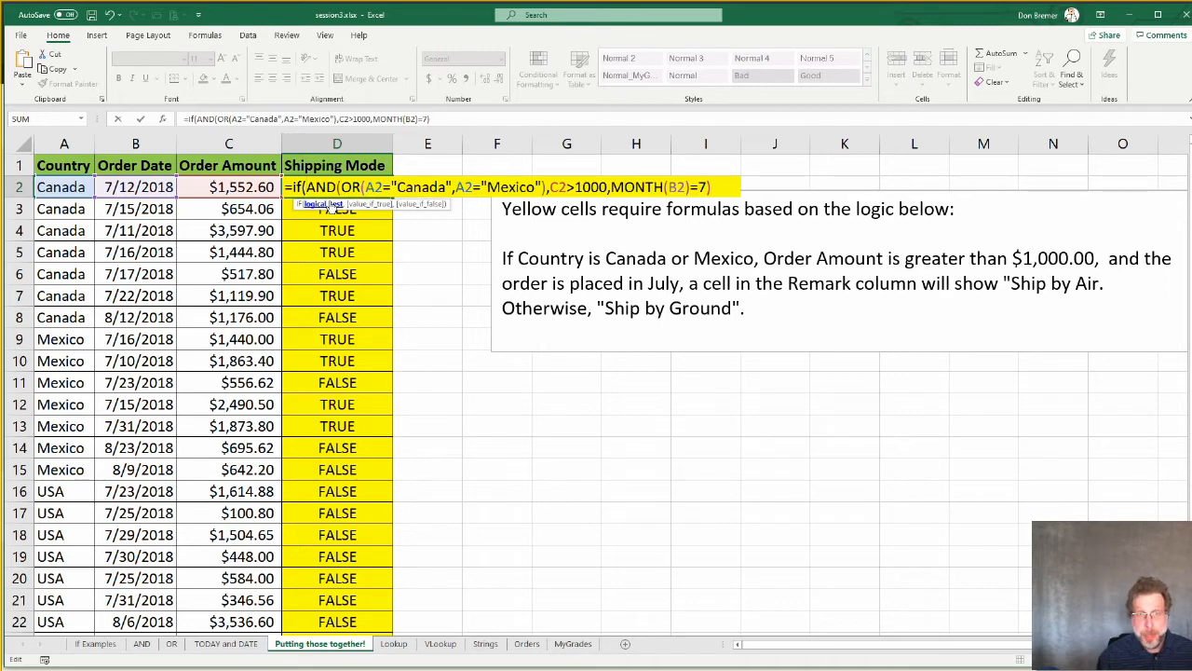
Step: Complete the IF formula in D2 with "Ship by Air" as the true result and "Ship by Ground" as the false result
key(End)
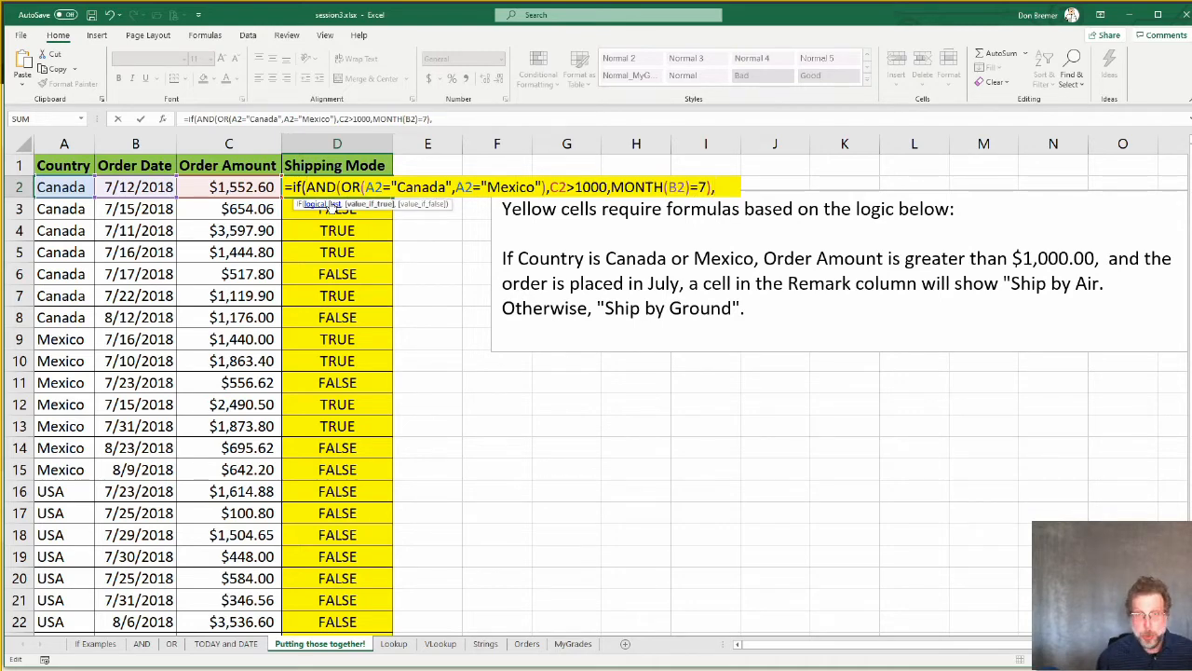
text(,"Ship )
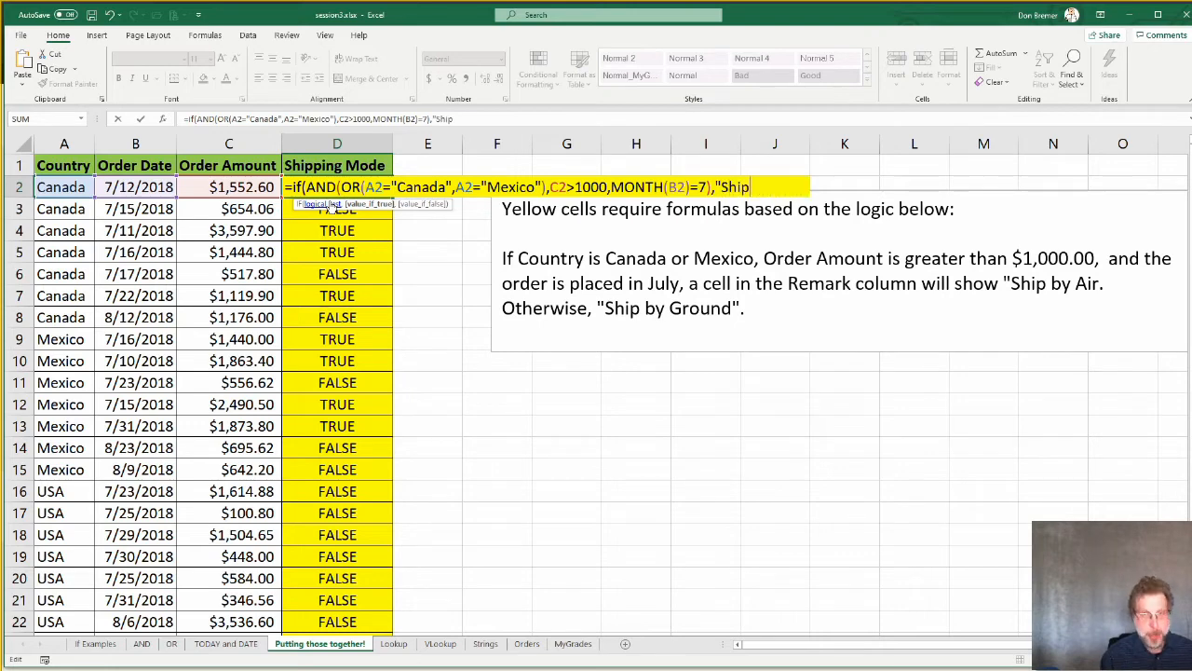
text(by Ai)
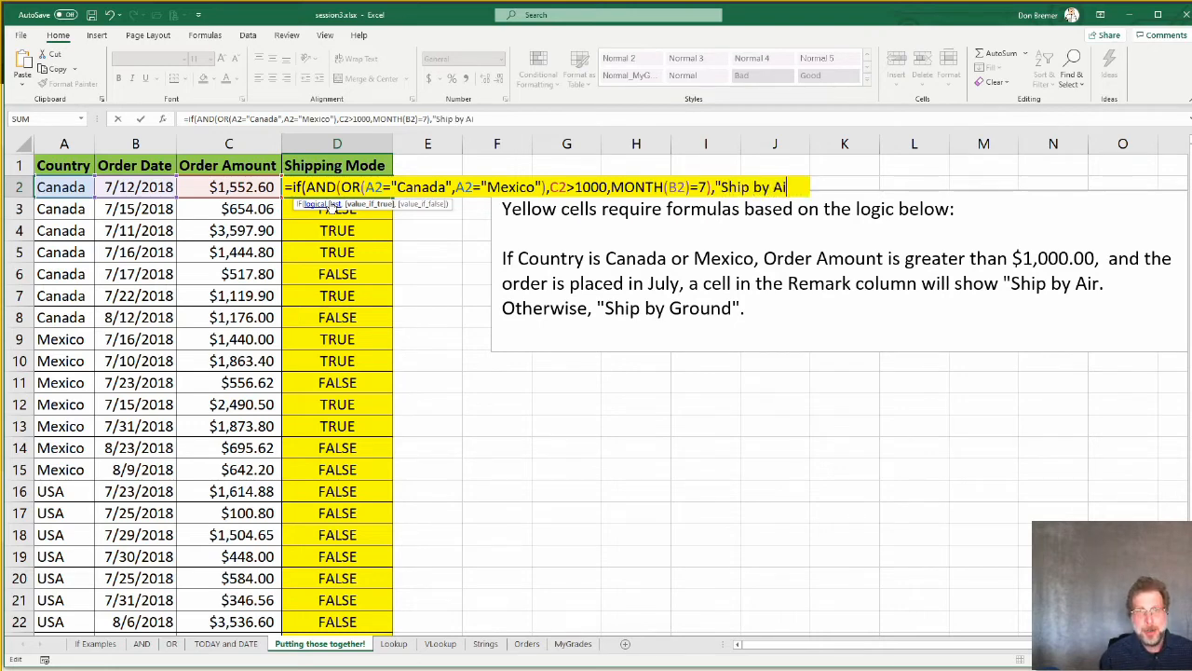
text(r","S)
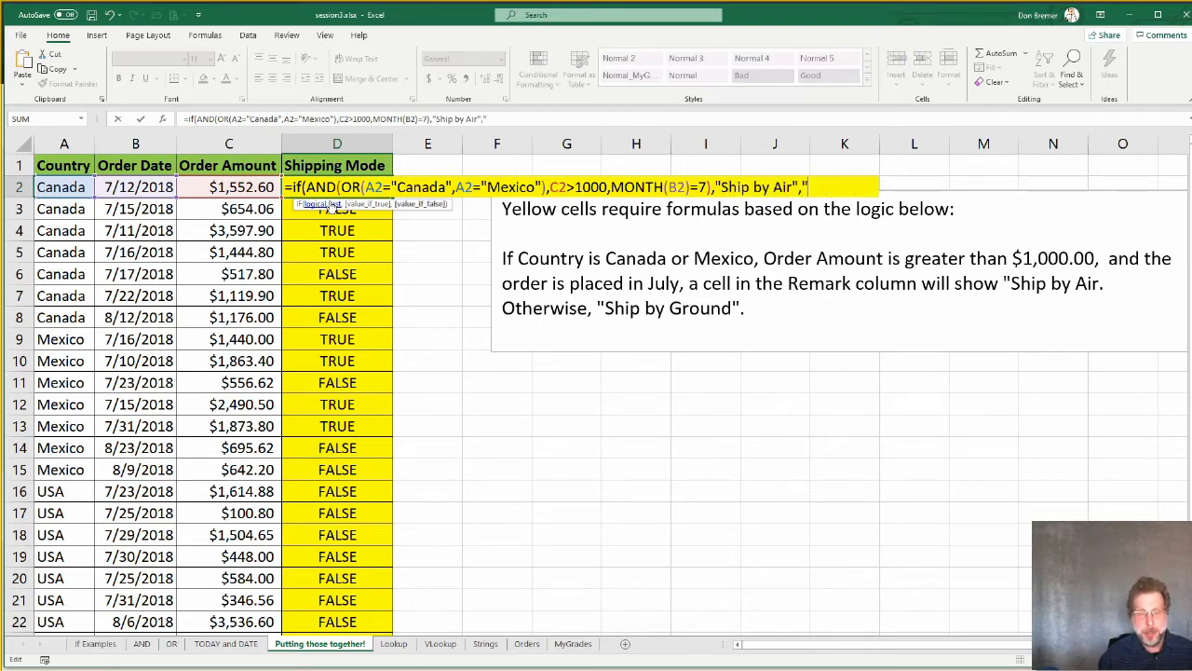
text(hip b)
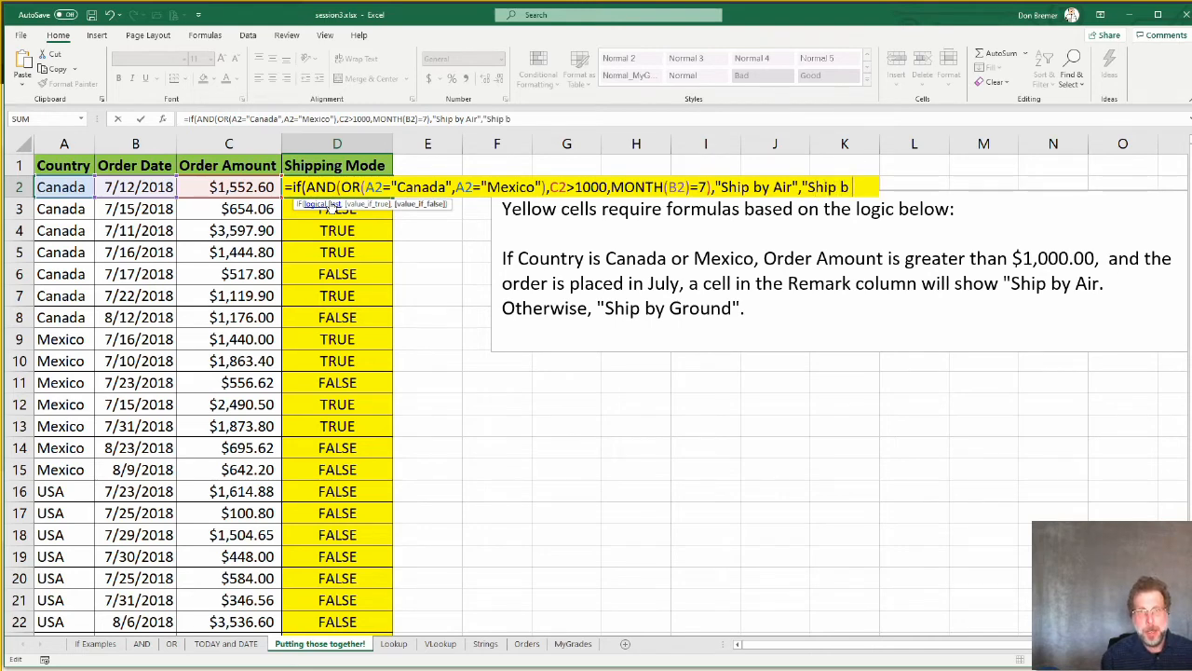
text(y Gro)
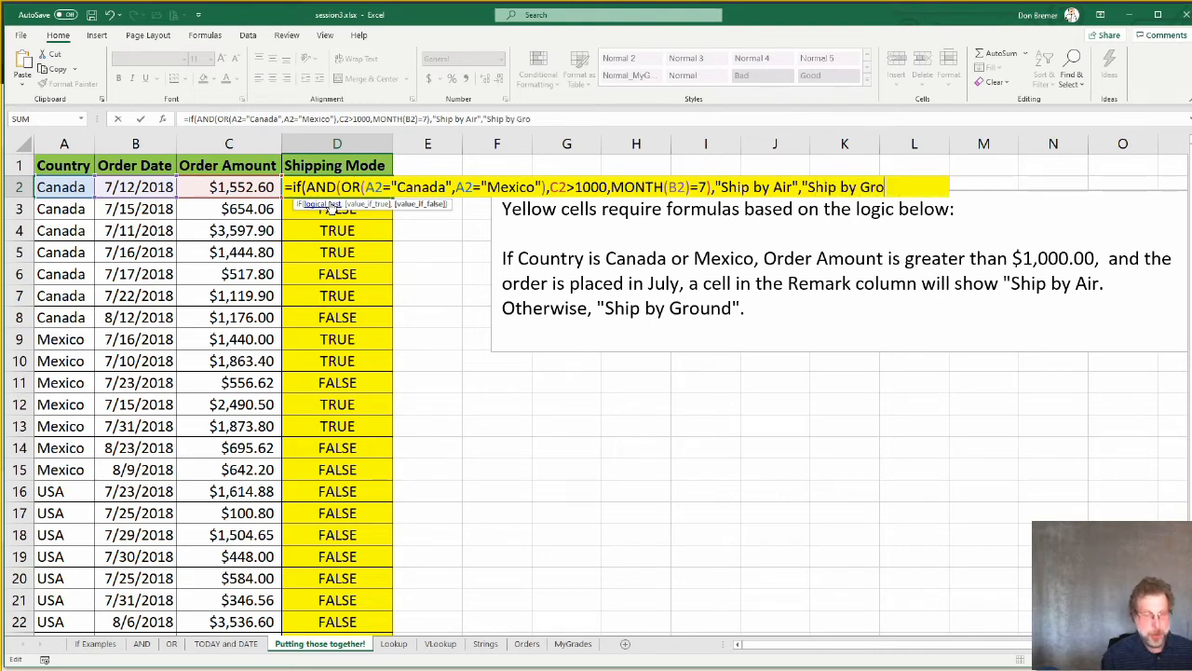
text(und"))
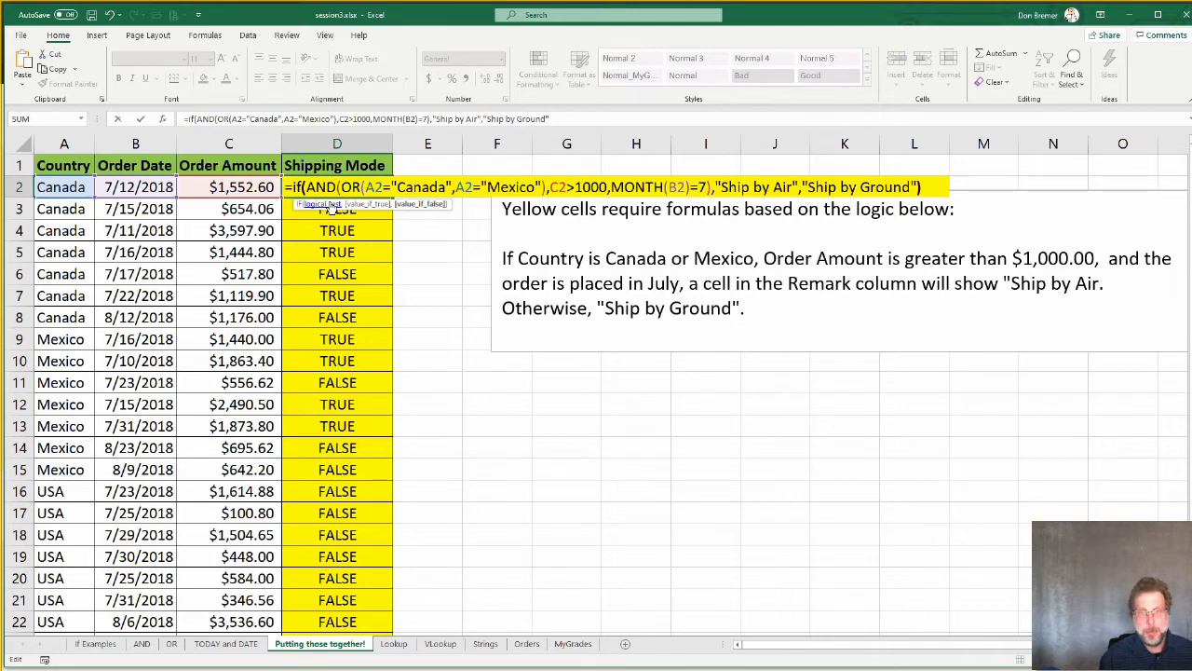
key(Return)
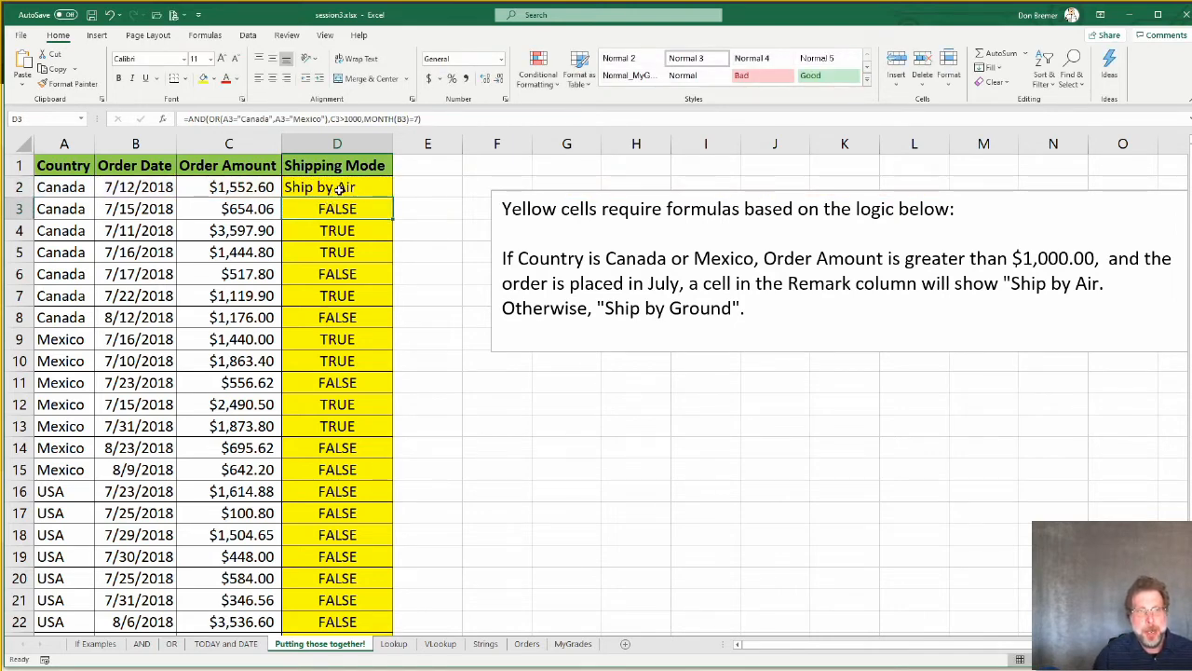
Step: Fill the completed IF formula from D2 down the Shipping Mode column and check cell D4
click(337, 190)
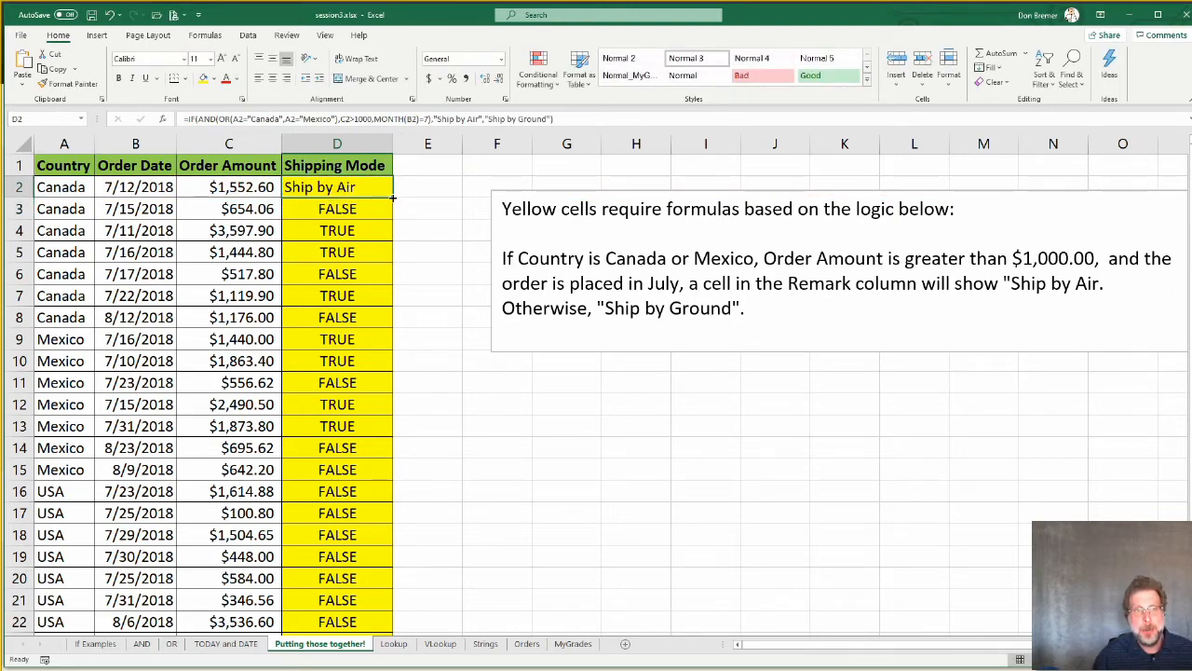
double_click(394, 198)
click(354, 231)
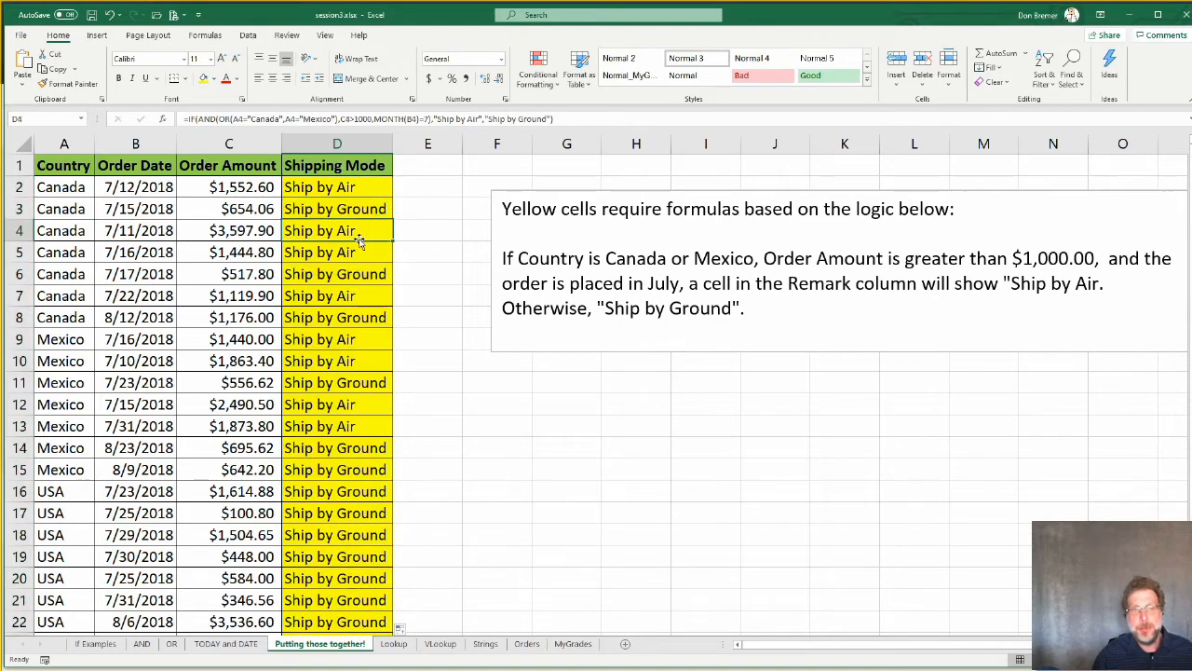
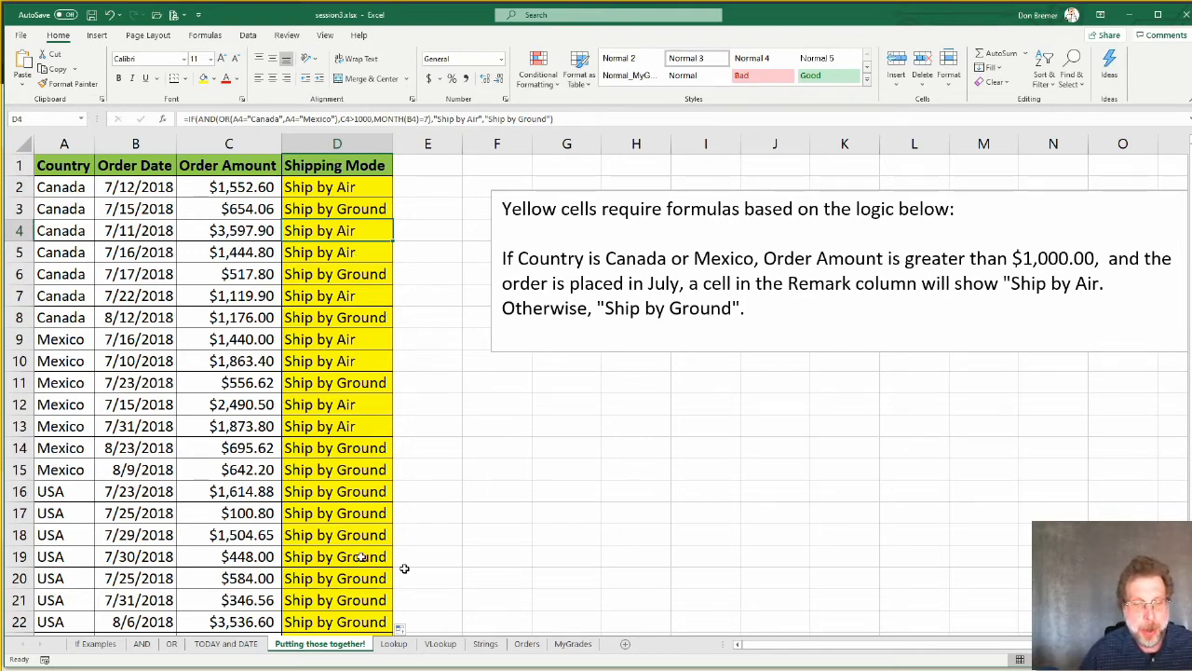
Step: Add a new worksheet and enter apples, oranges, peaches and apples in cells A3 to A6
click(625, 644)
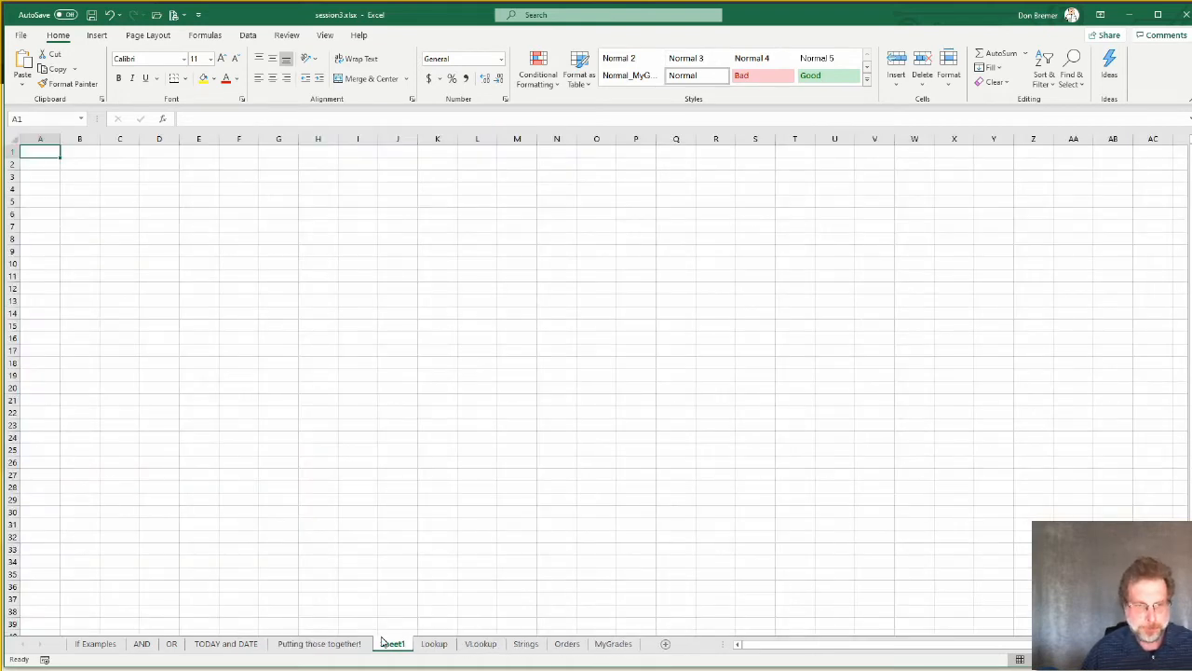
scroll(344, 467, up, 18)
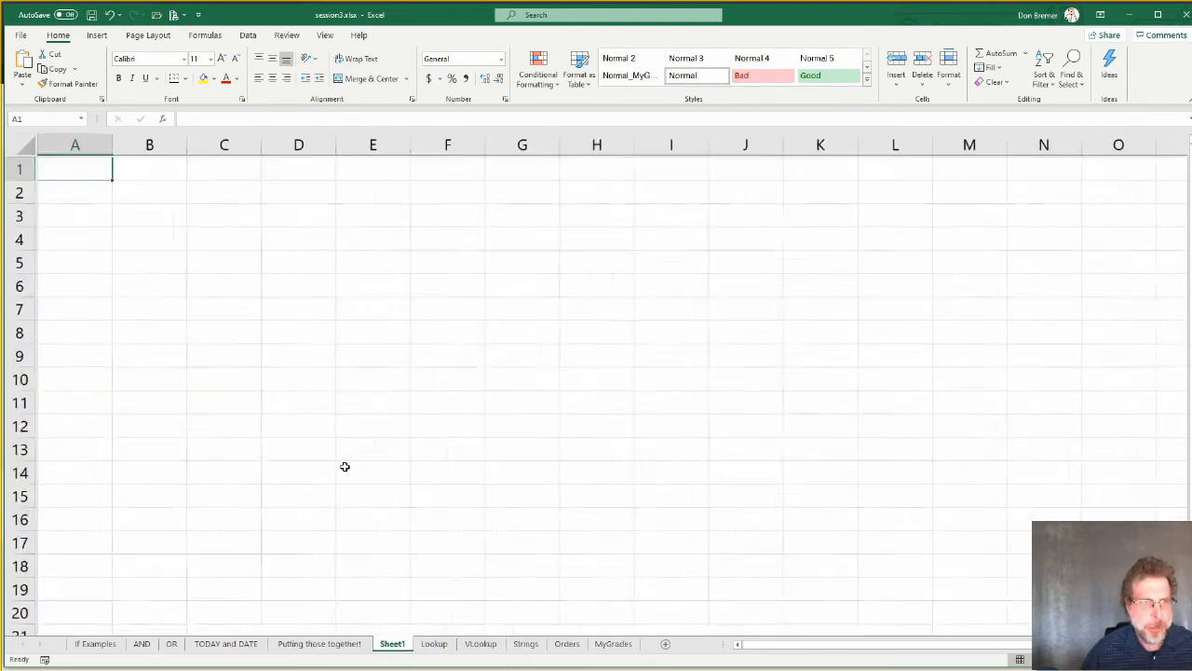
click(188, 286)
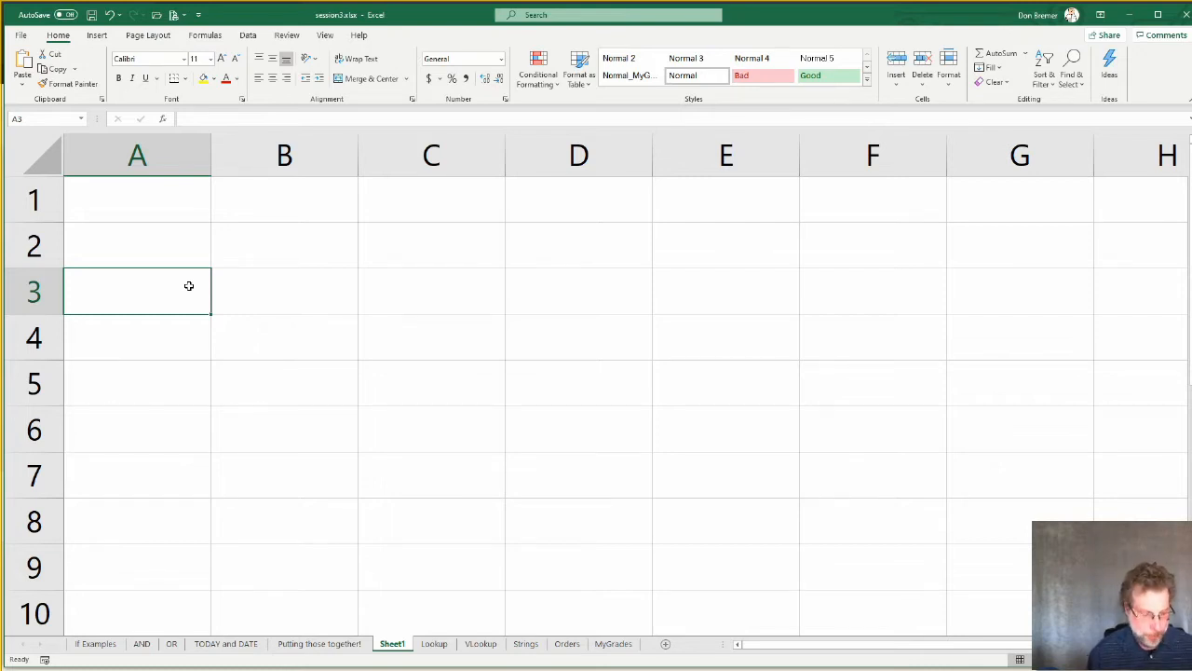
text(apples)
key(Return)
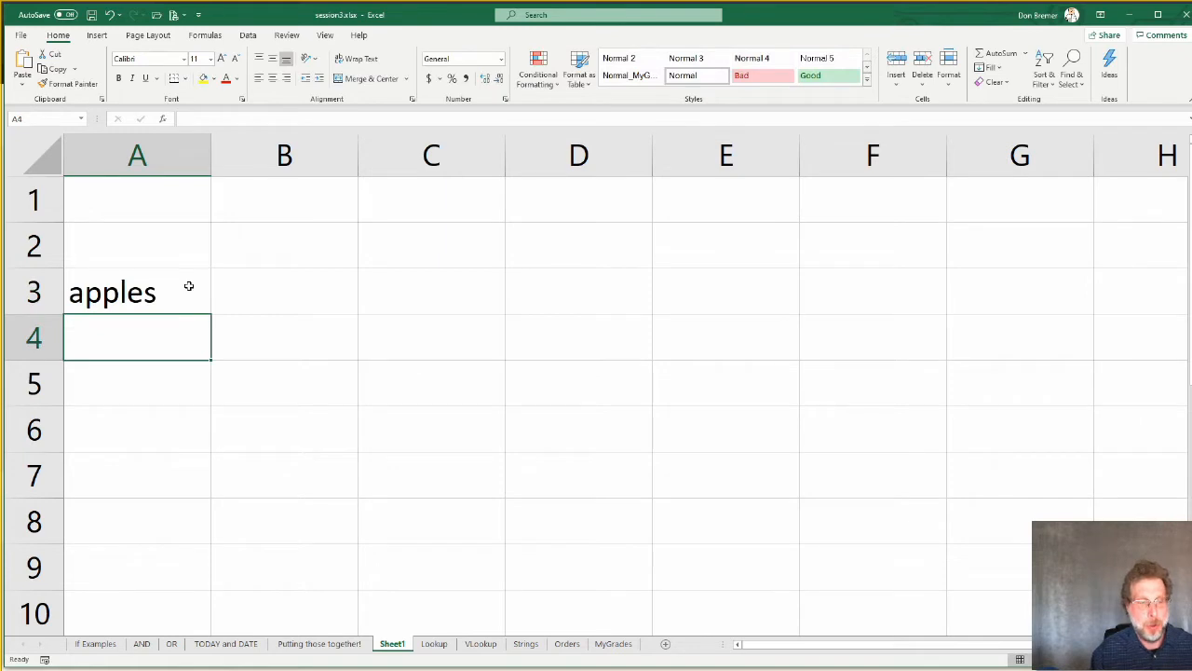
text(oranges)
key(Return)
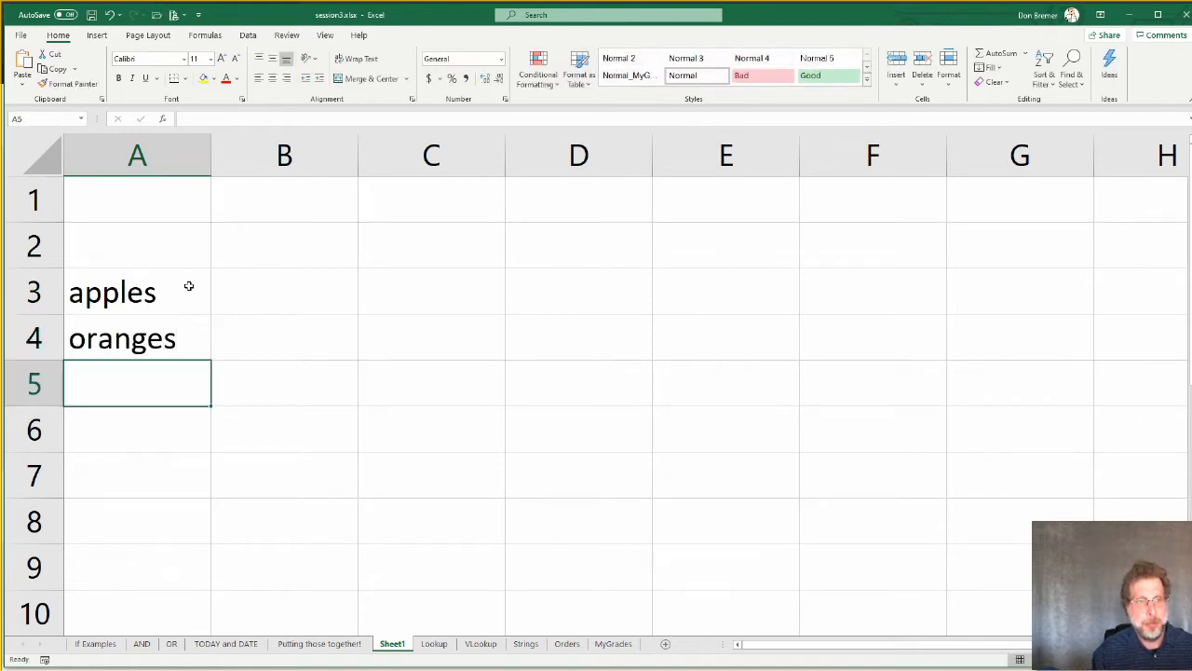
text(peaches)
key(Return)
text(apples)
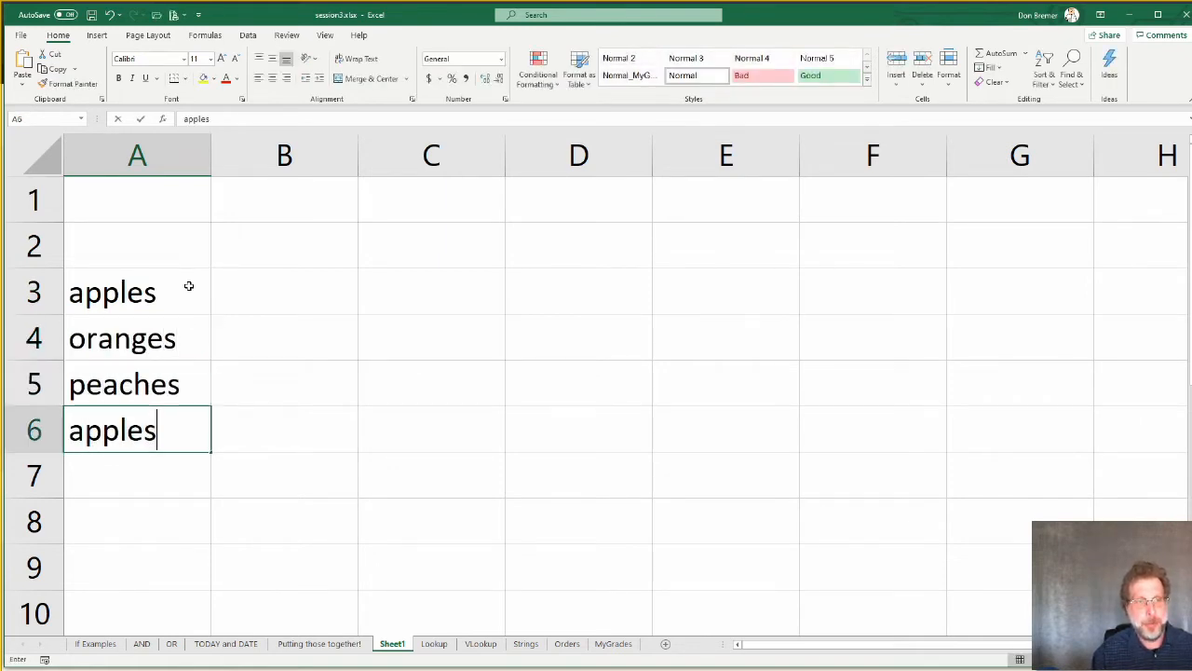
key(Return)
Step: Confirm the last fruit entry in A6 and start a COUNTIF function in cell A8
key(Return)
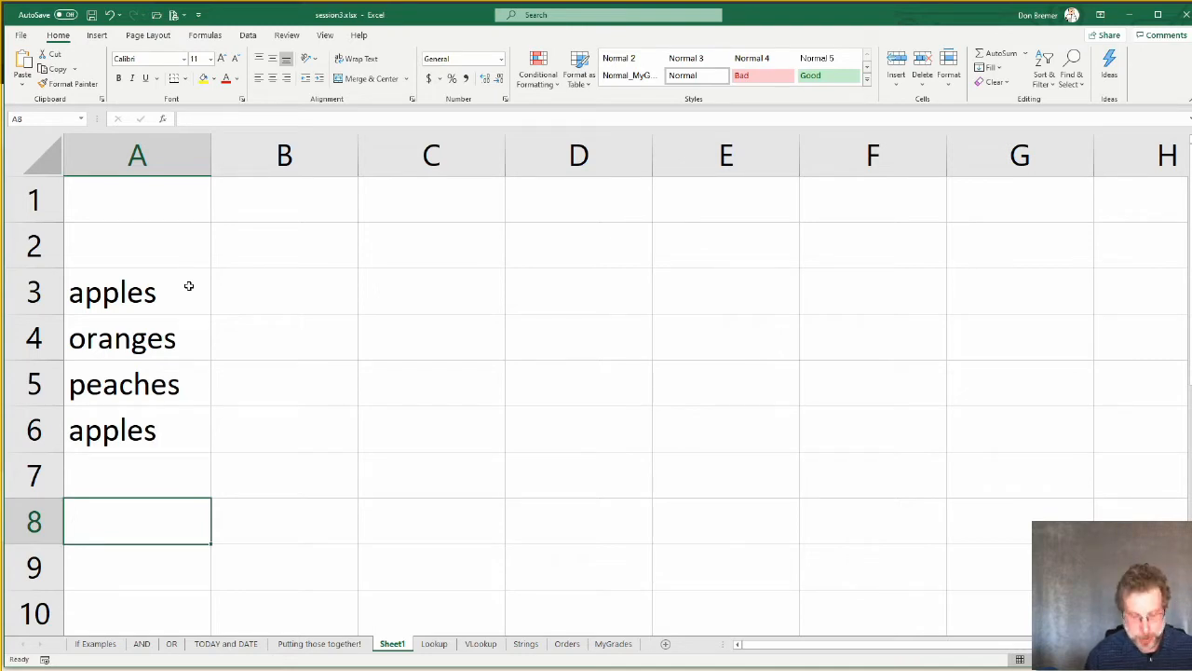
text(=)
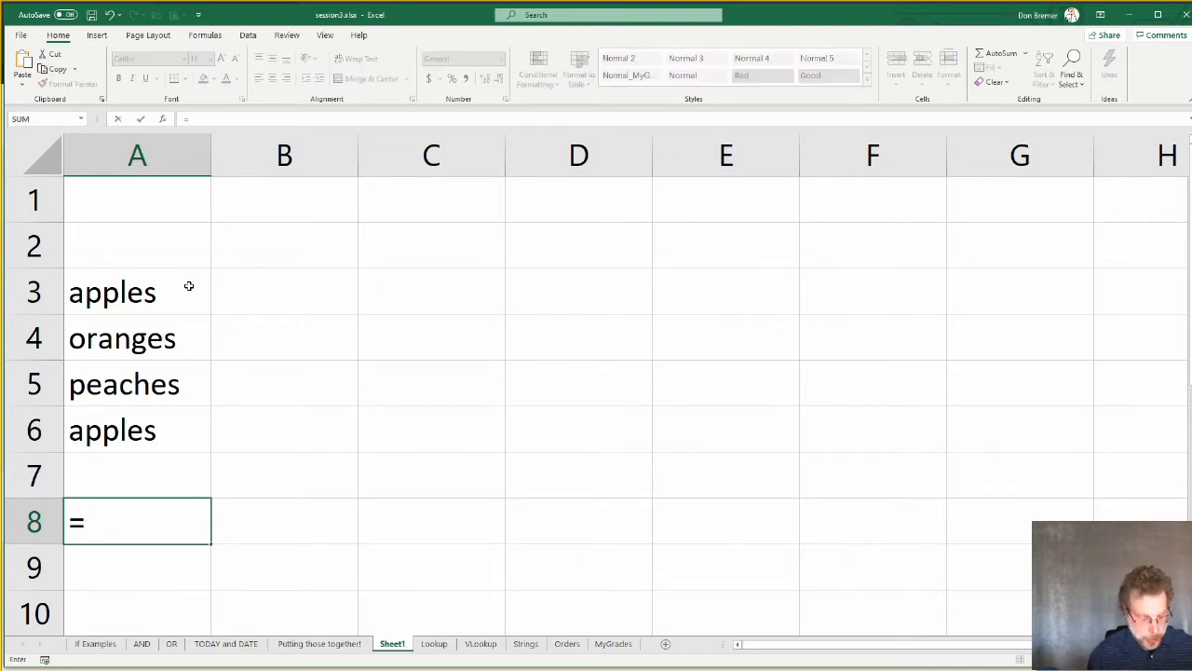
text(cou)
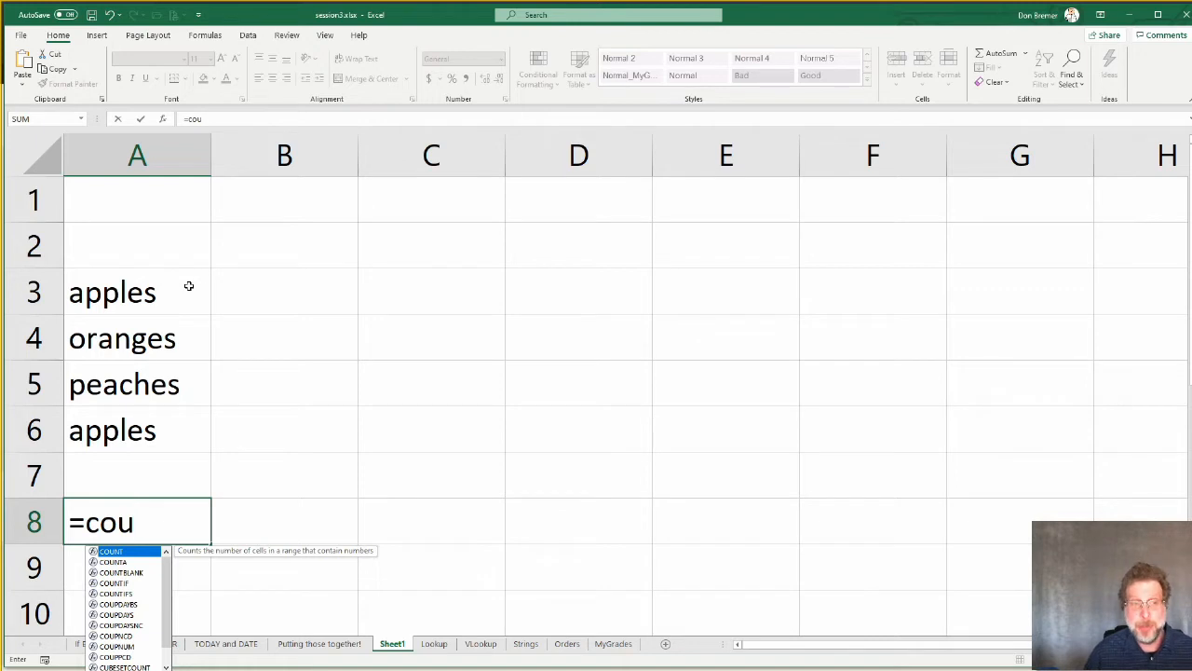
key(Down)
key(Down)
key(Down)
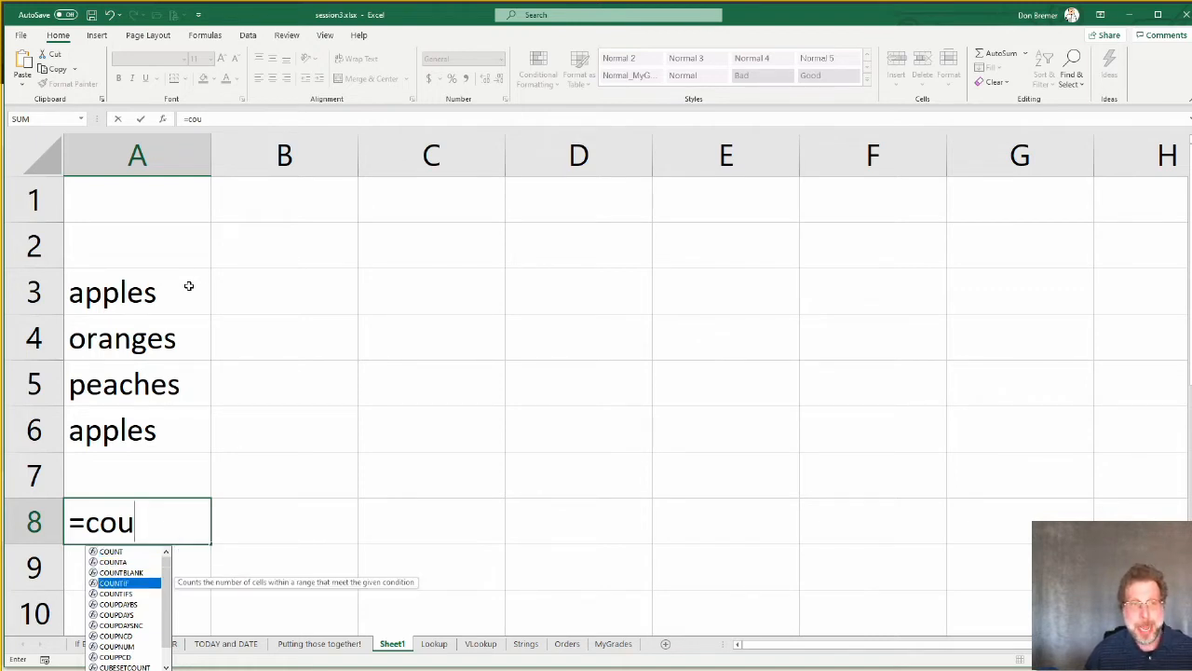
key(Tab)
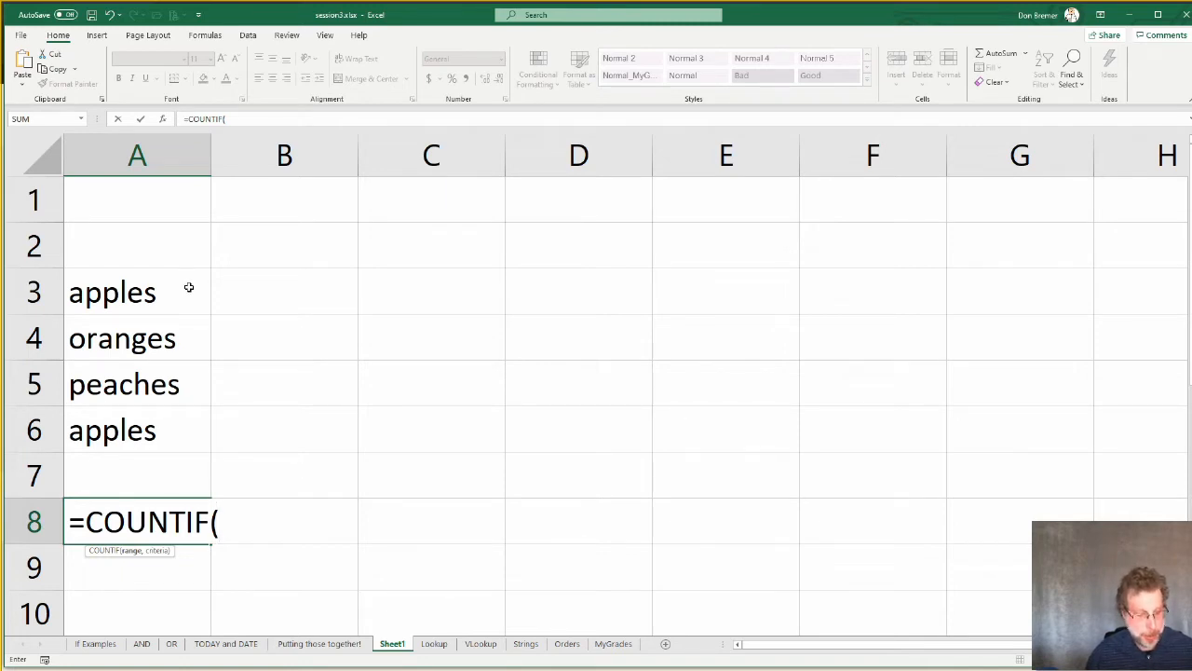
Step: Complete the COUNTIF in A8 with range A3:A6 and criterion "apples", and review the finished formula
text(a3)
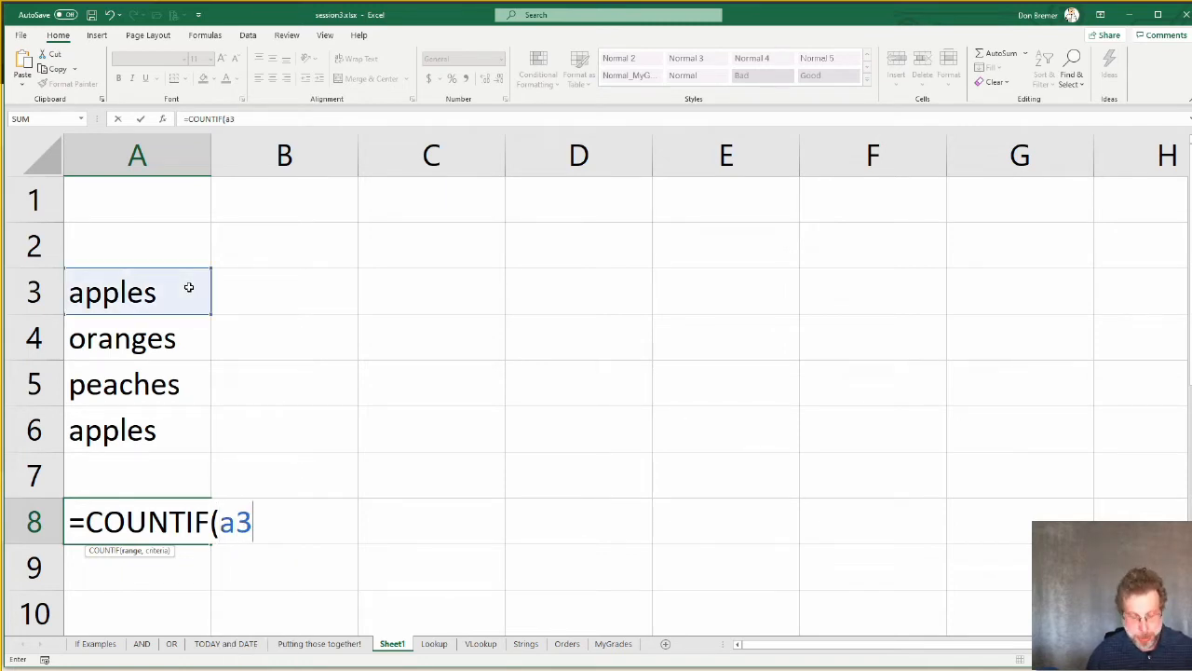
text(:)
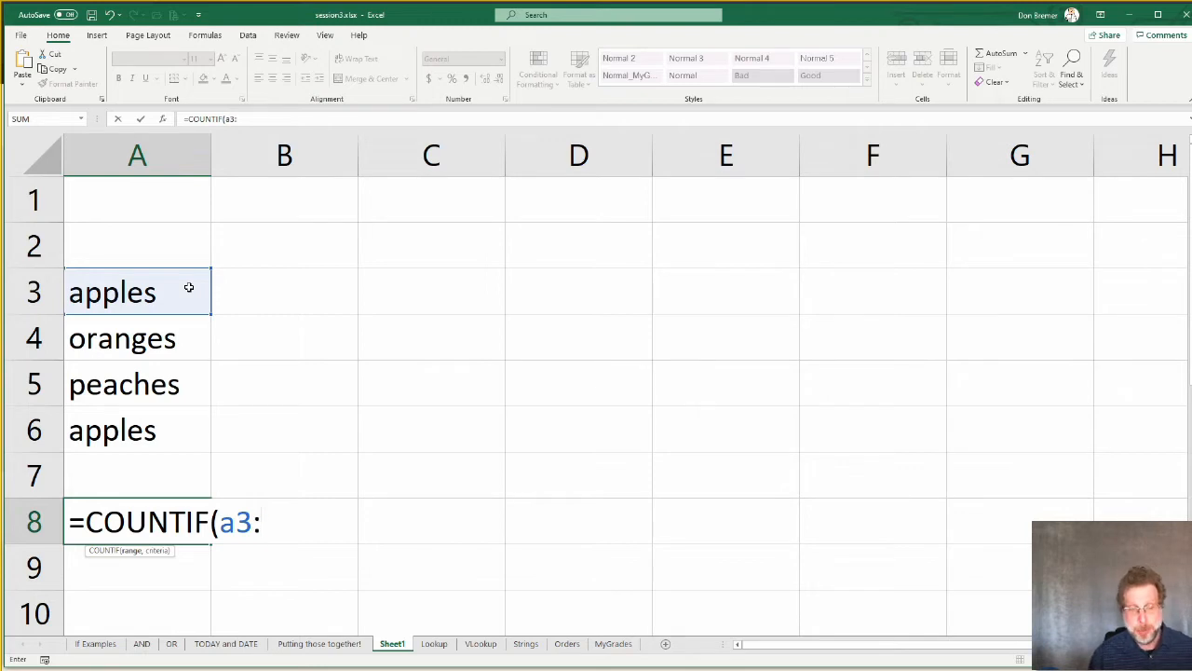
text(a6)
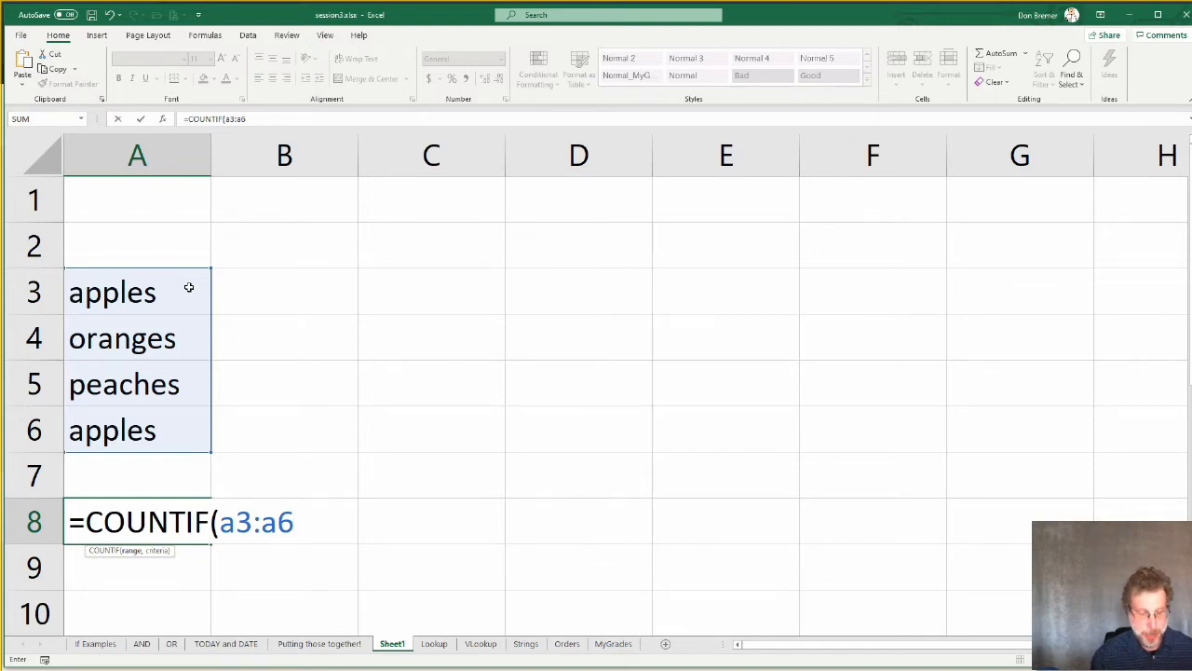
text(,")
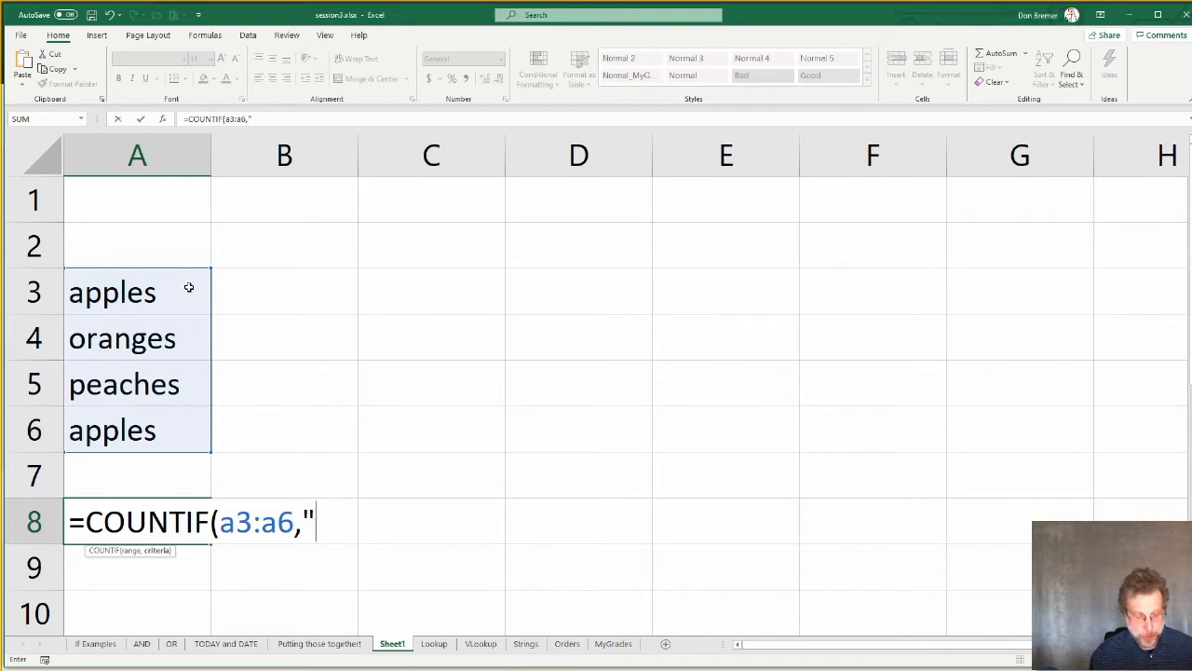
text(apples")
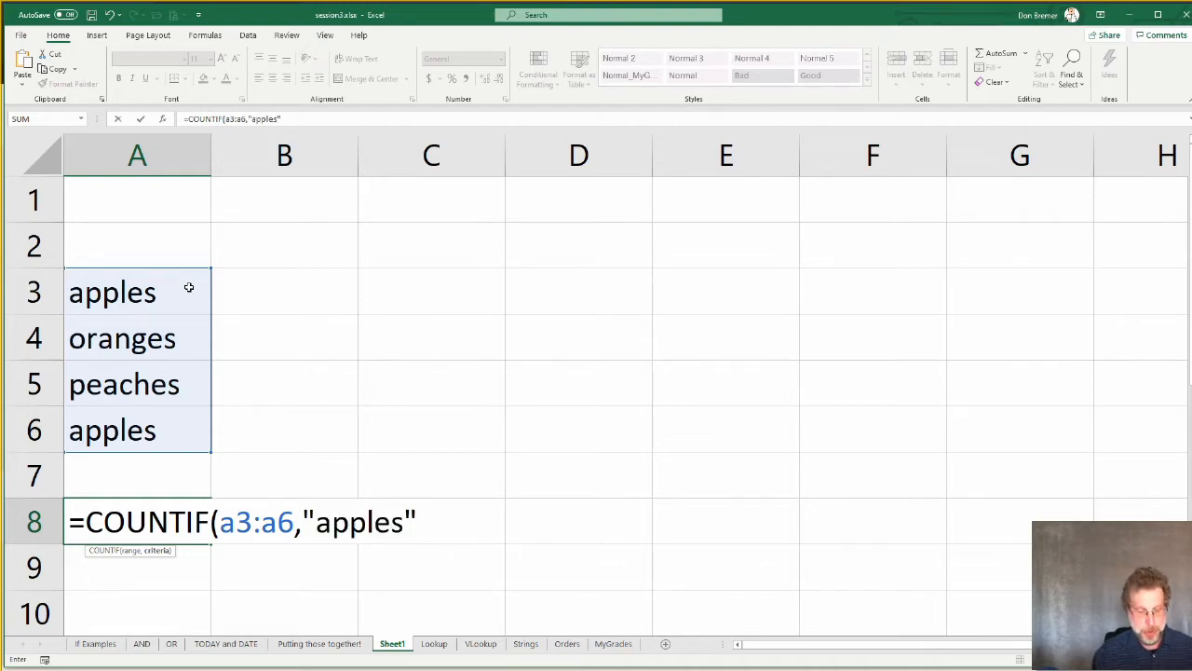
text())
key(Return)
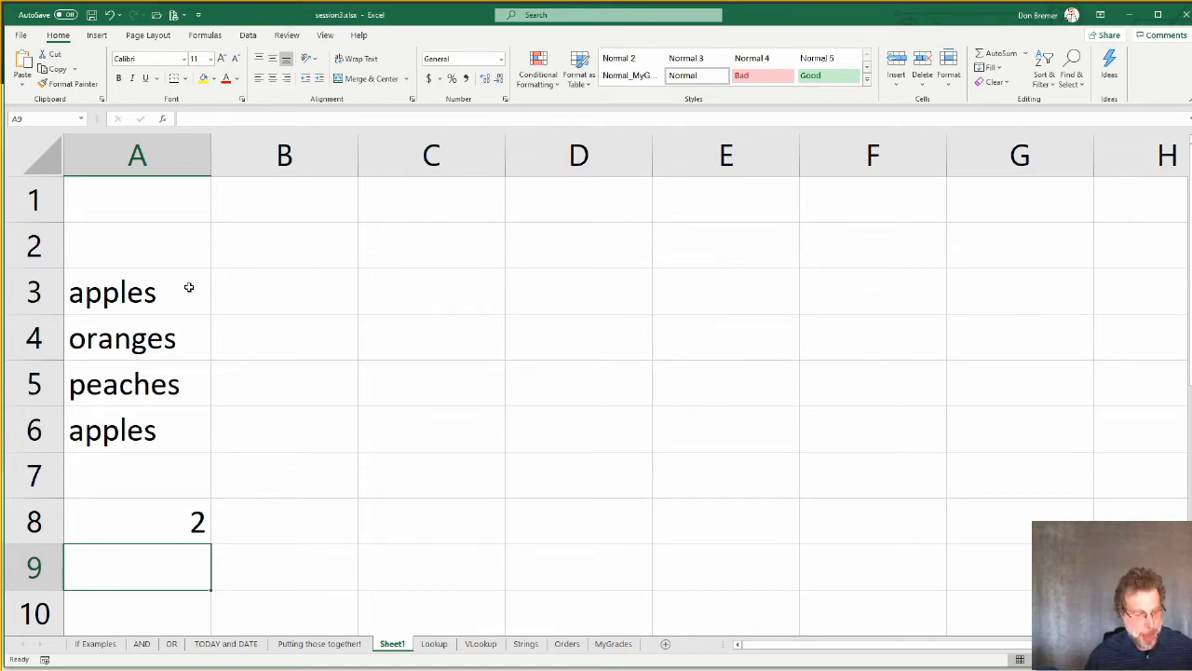
key(Up)
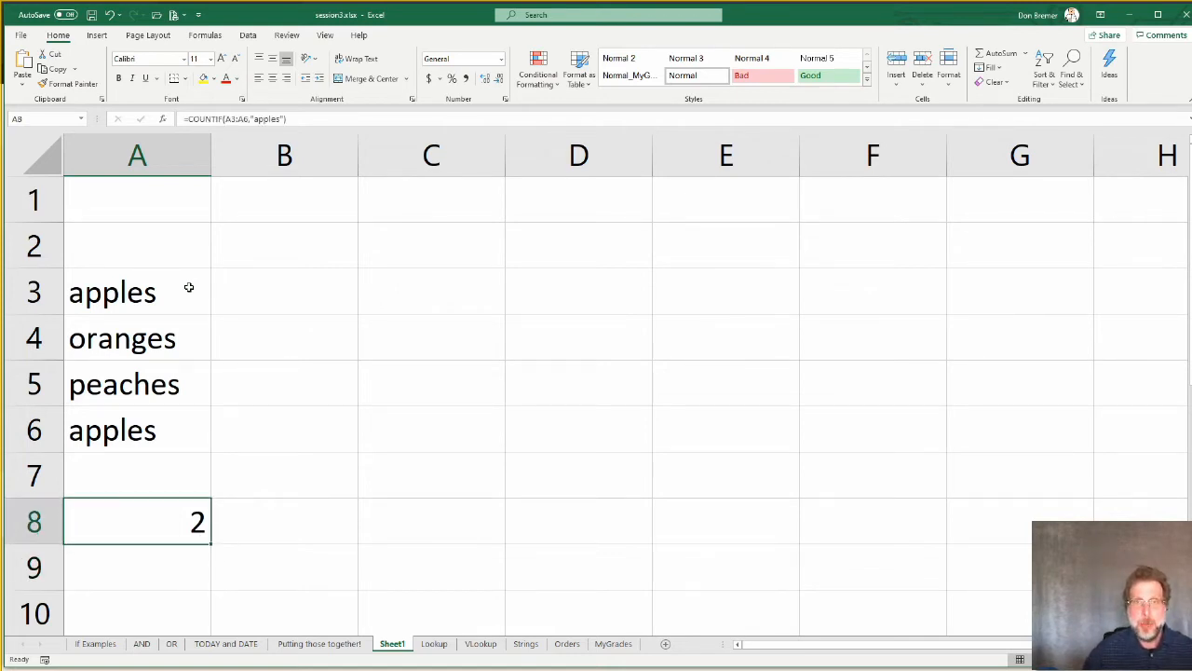
key(F2)
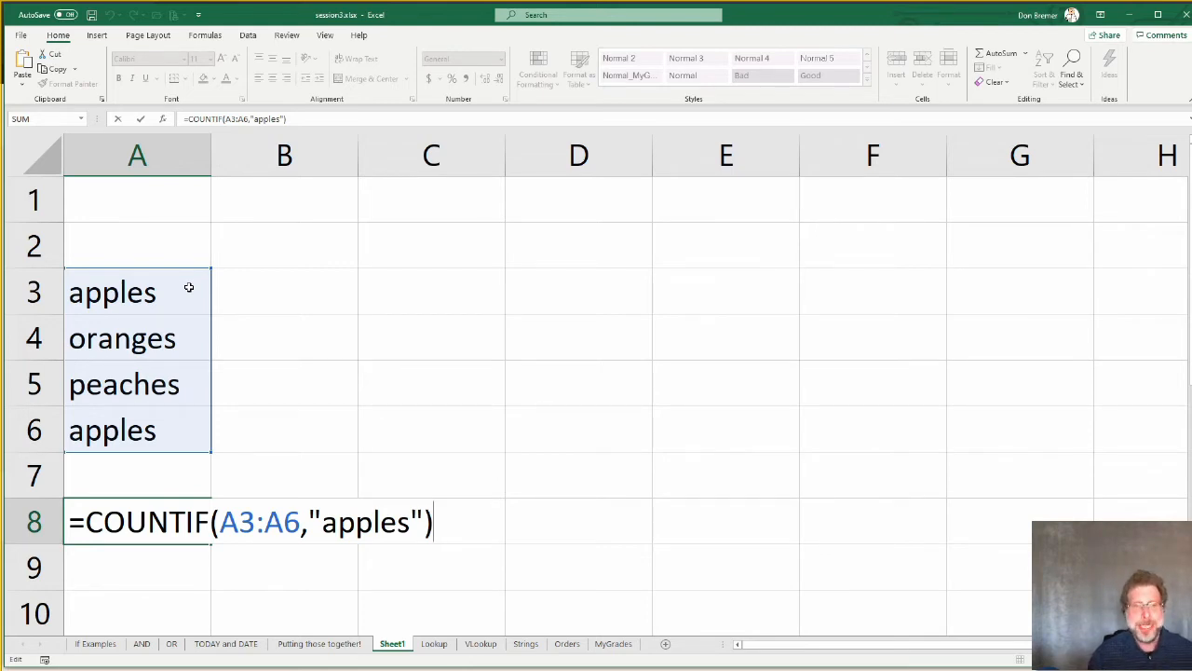
key(Return)
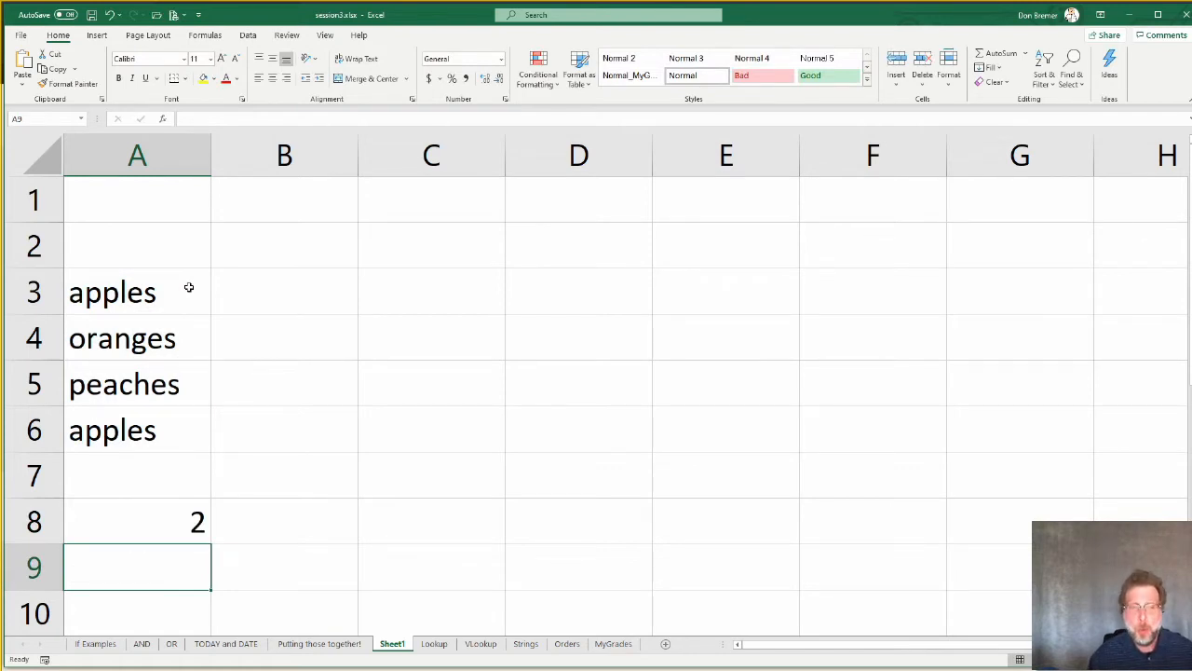
Step: Enter apples in A9 and replace the "apples" criterion in the A8 COUNTIF formula with a reference to A9
text(apples)
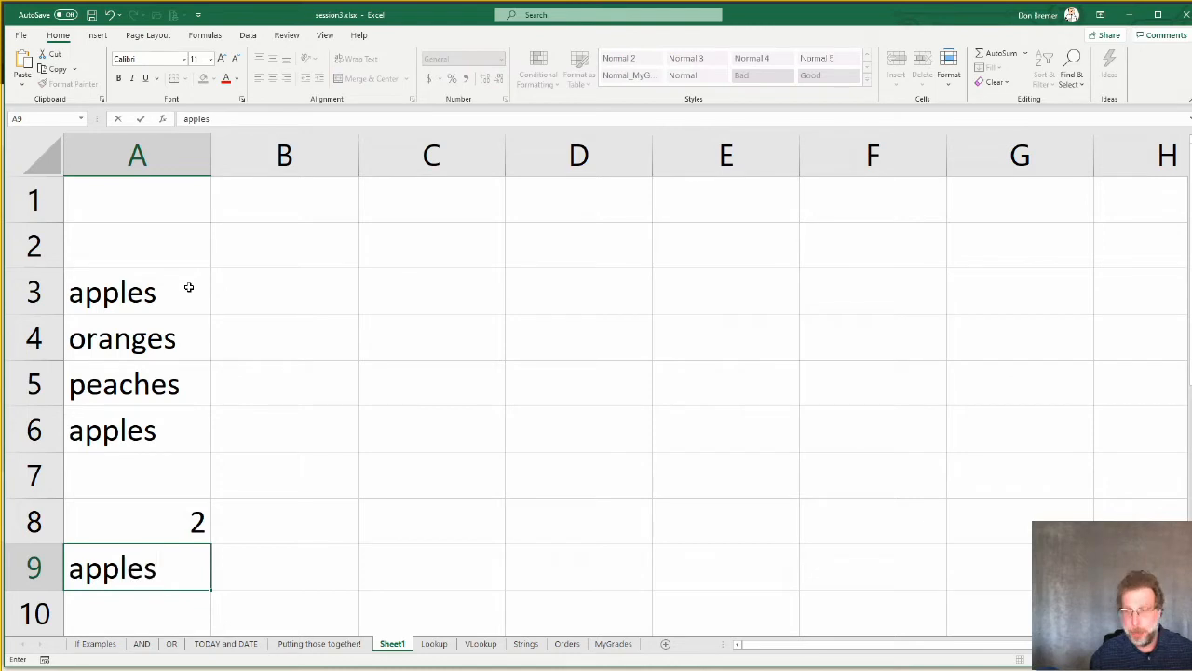
key(Return)
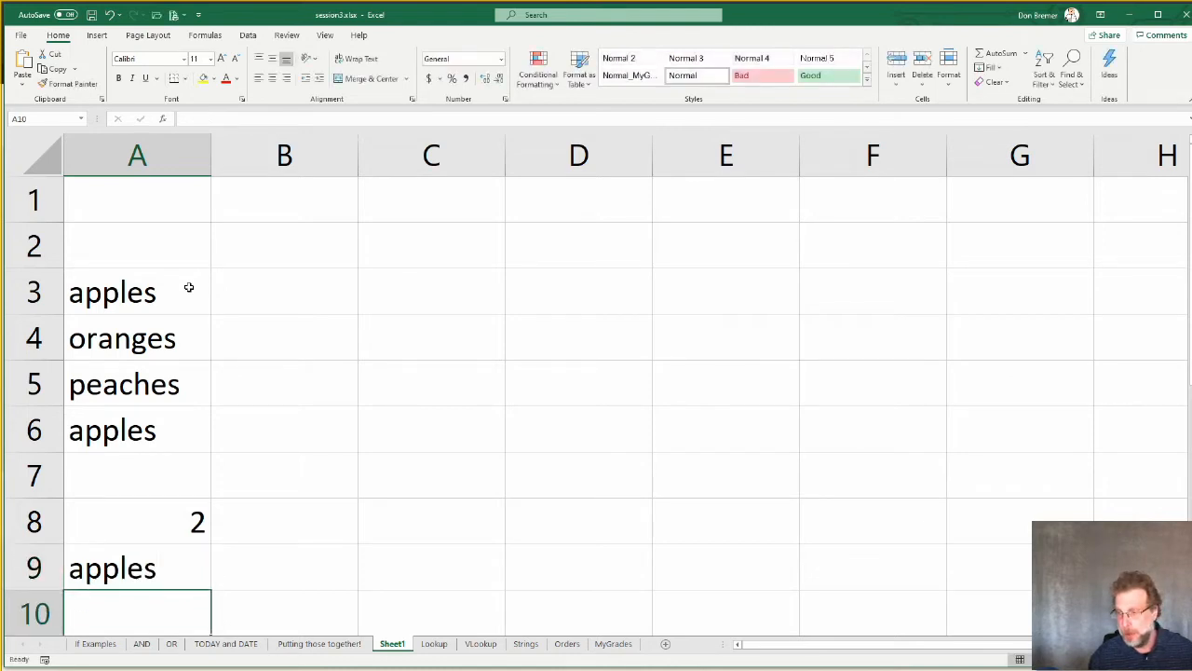
key(Up)
key(Up)
key(F2)
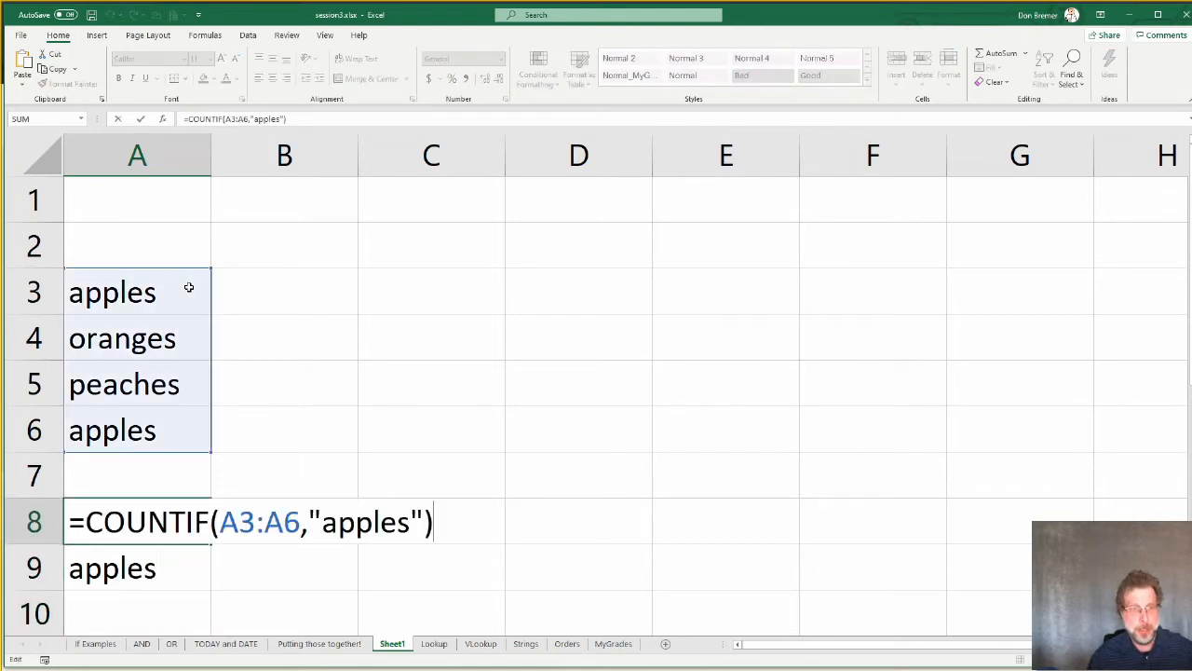
key(Left)
key(Left)
key(Right)
key(shift+Left)
key(shift+Left)
key(shift+Left)
key(shift+Left)
key(shift+Left)
key(shift+Left)
key(shift+Left)
key(shift+Left)
key(shift+Left)
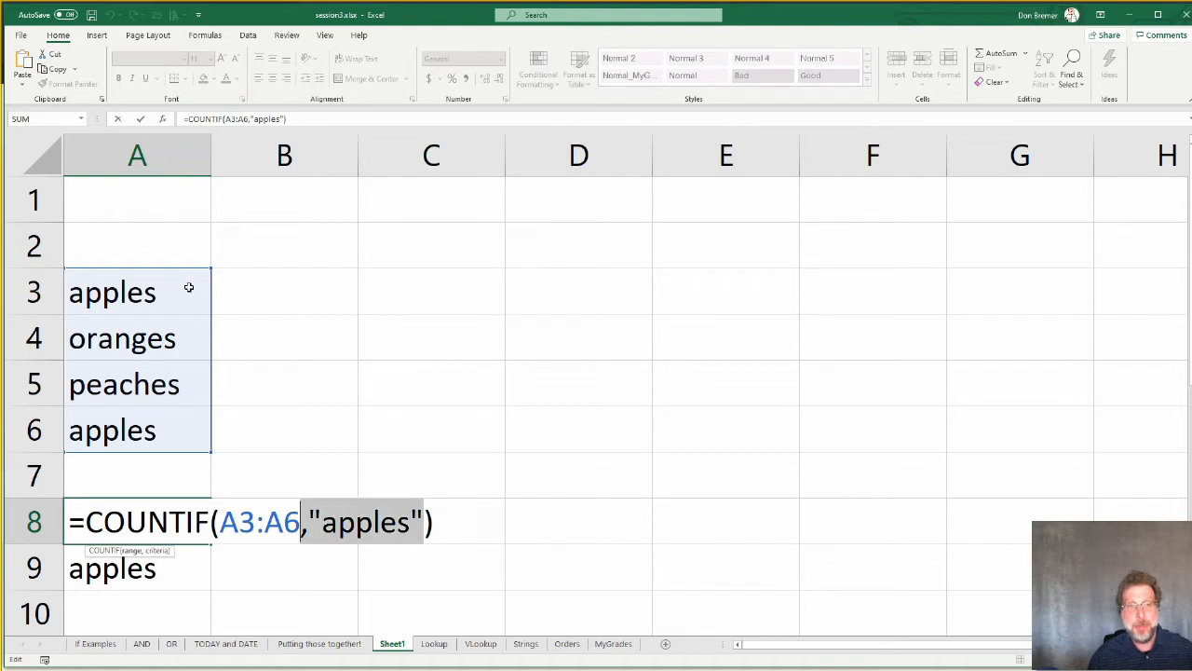
key(shift+Right)
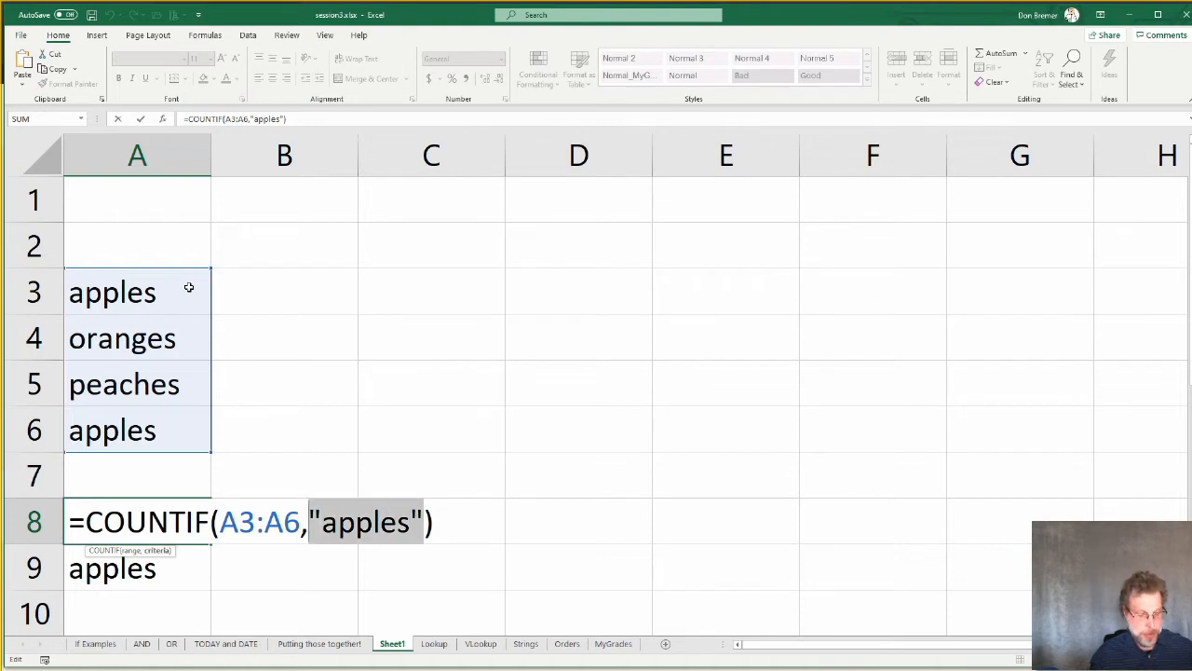
text(a9)
key(Return)
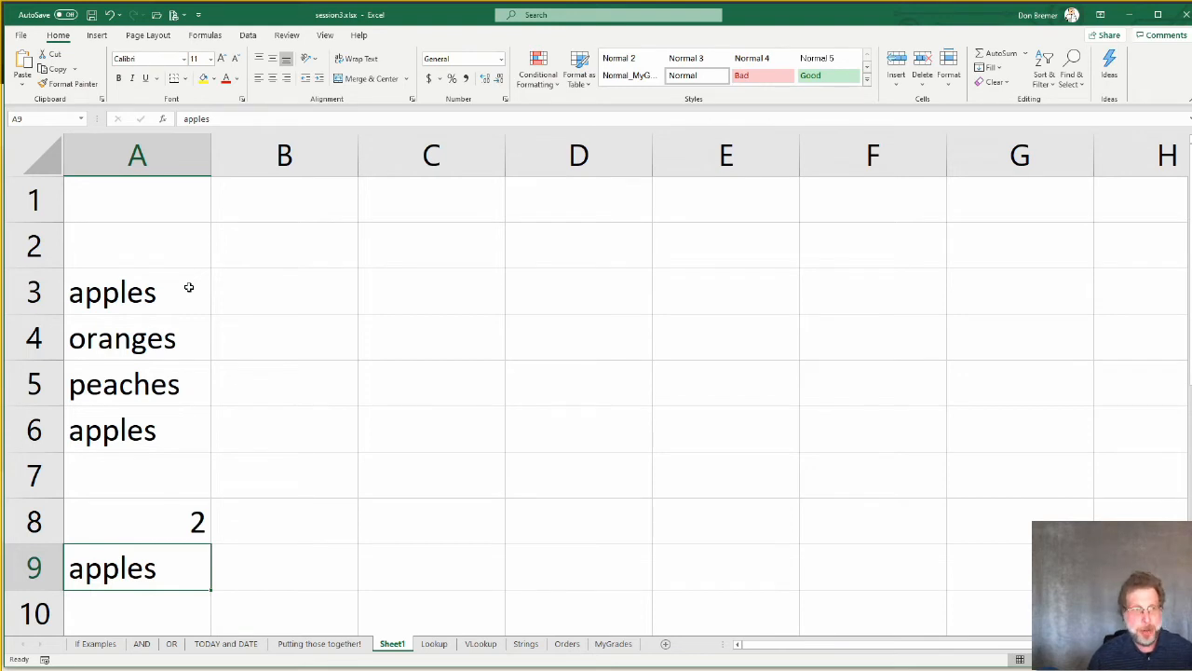
Step: Test the COUNTIF formula by changing the criterion in A9 to oranges and to pears
text(oranges)
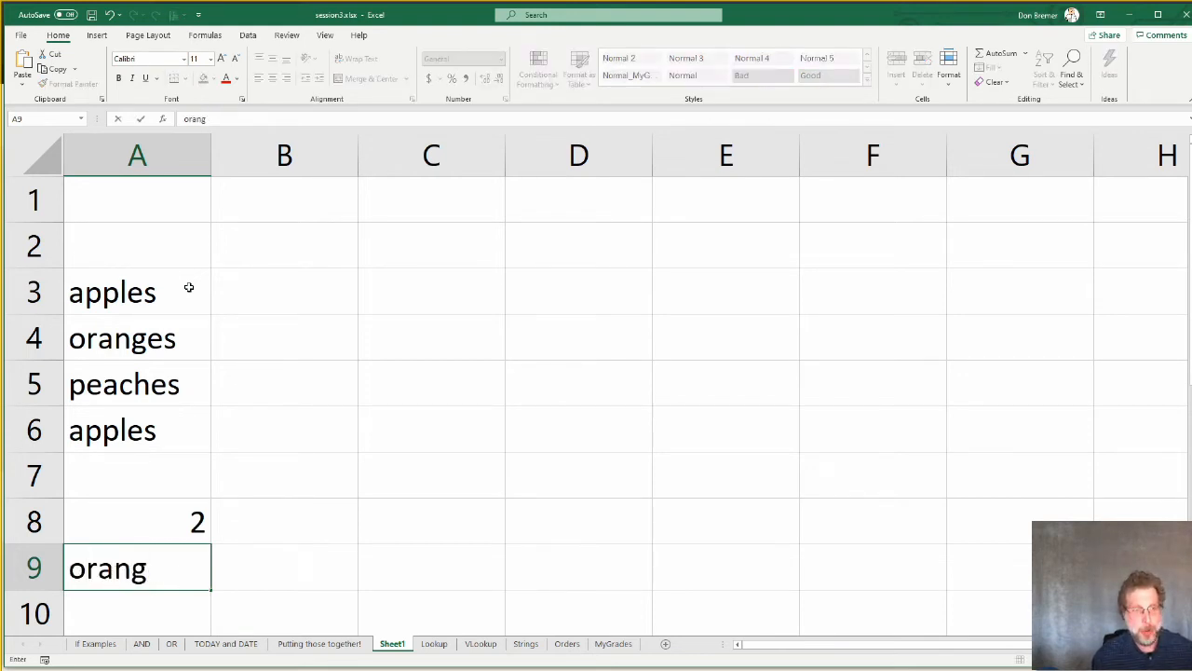
key(Return)
key(Up)
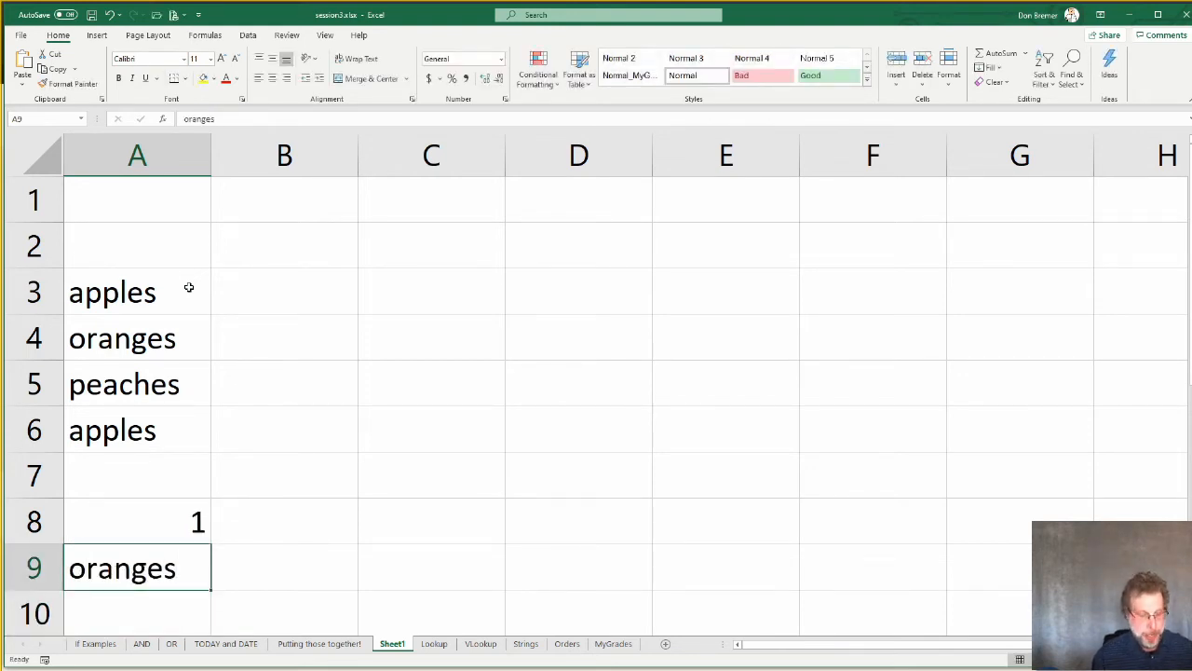
text(pears)
key(Return)
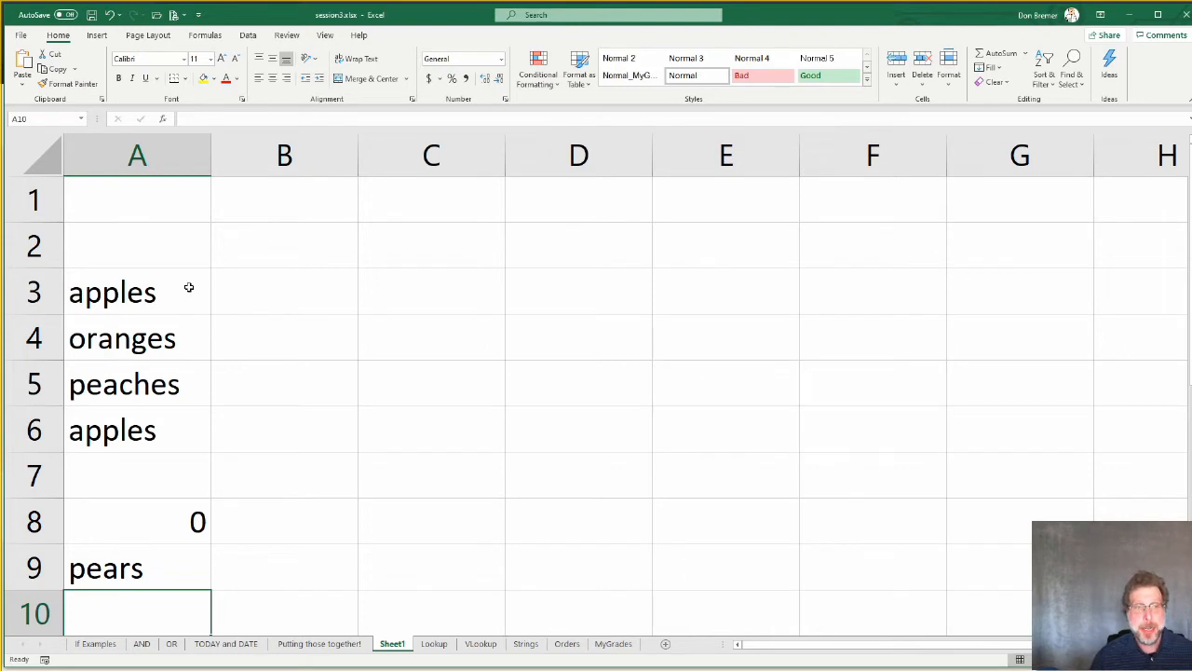
Step: Enter the numbers 32, 54, 75 and 86 in cells B3 to B6 beside the fruit list
key(Right)
key(Up)
key(Up)
key(Up)
key(Up)
key(Up)
key(Up)
key(Up)
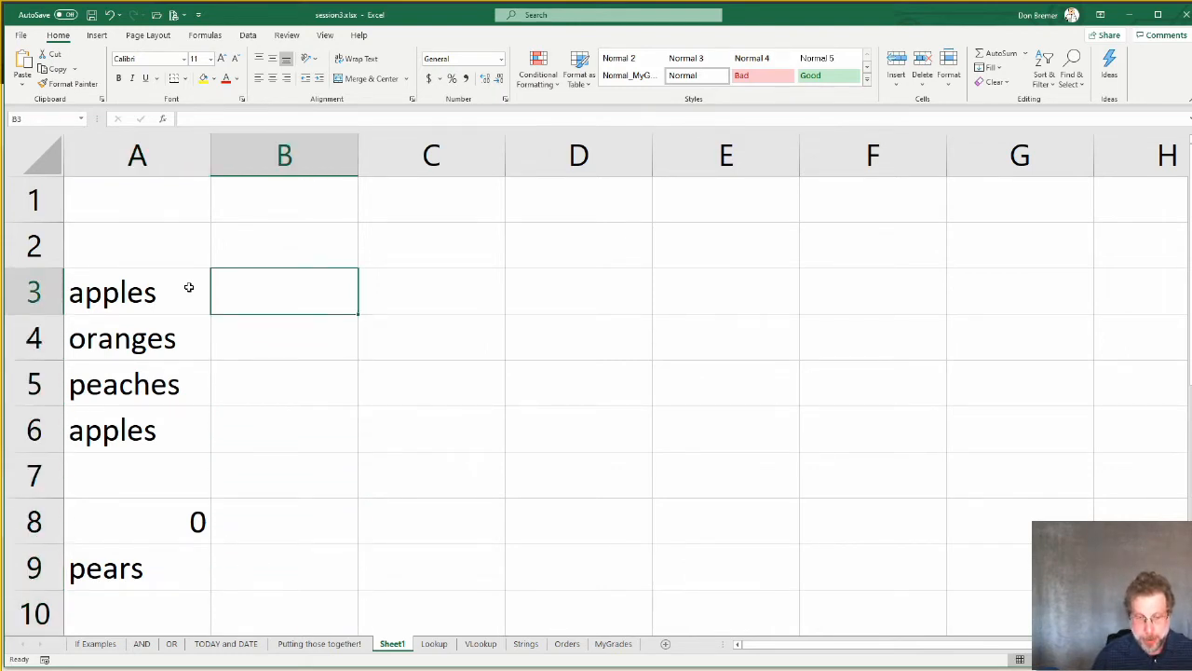
text(32)
key(Return)
text(54)
key(Return)
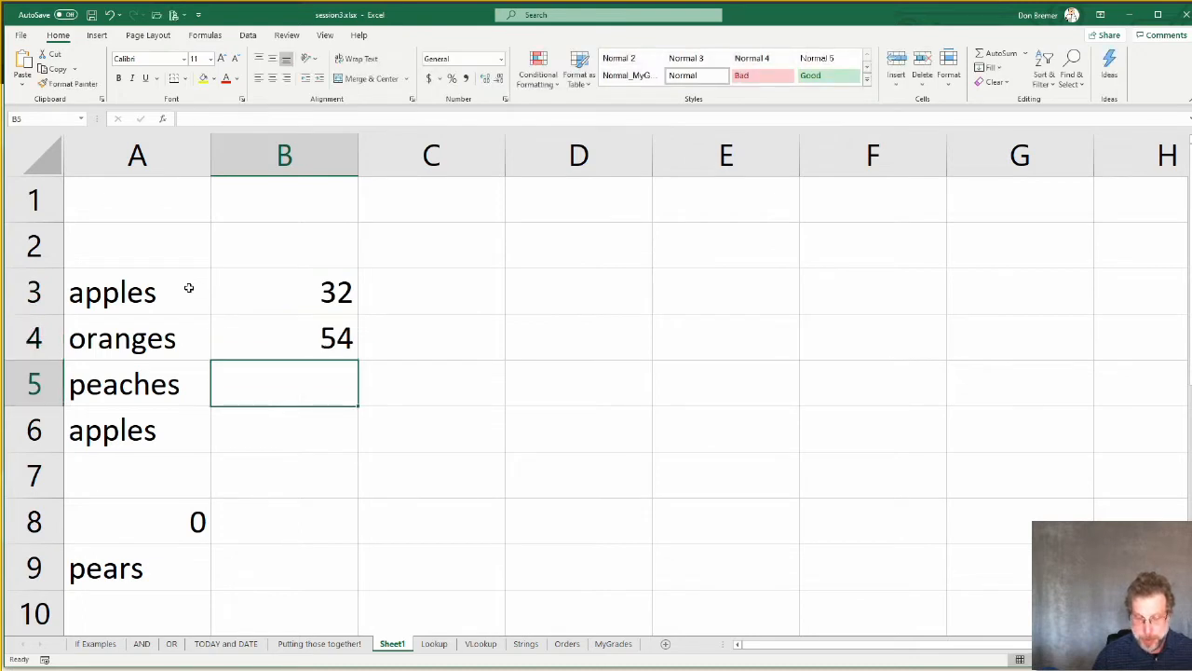
text(75)
key(Return)
text(86)
key(Return)
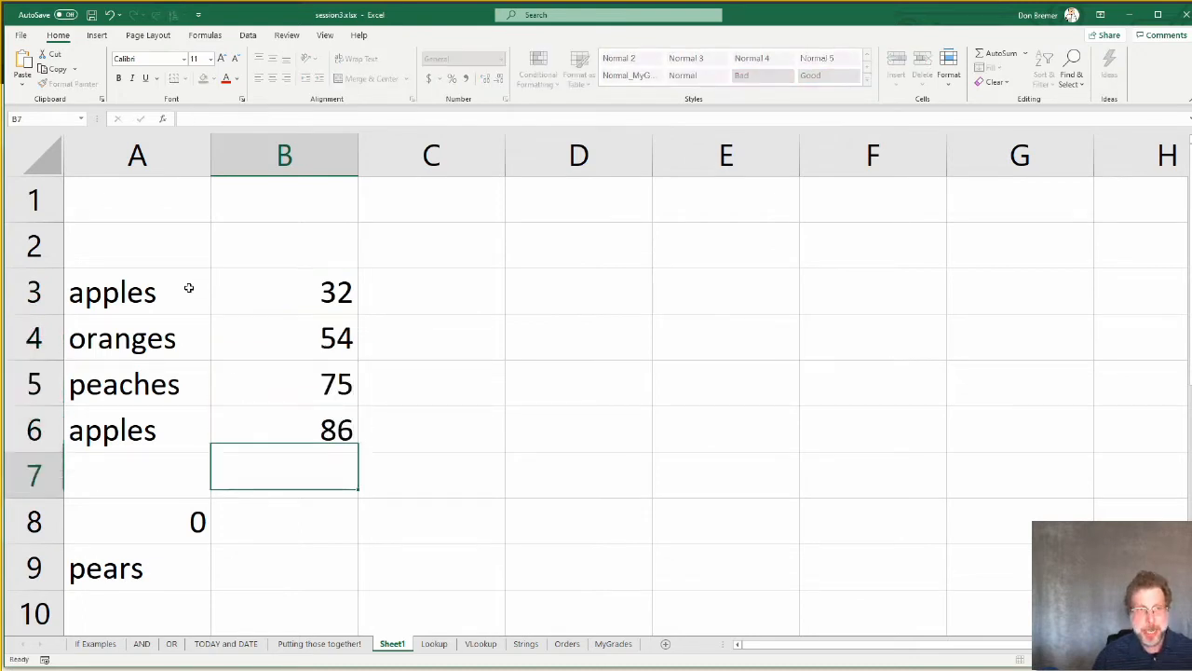
click(189, 285)
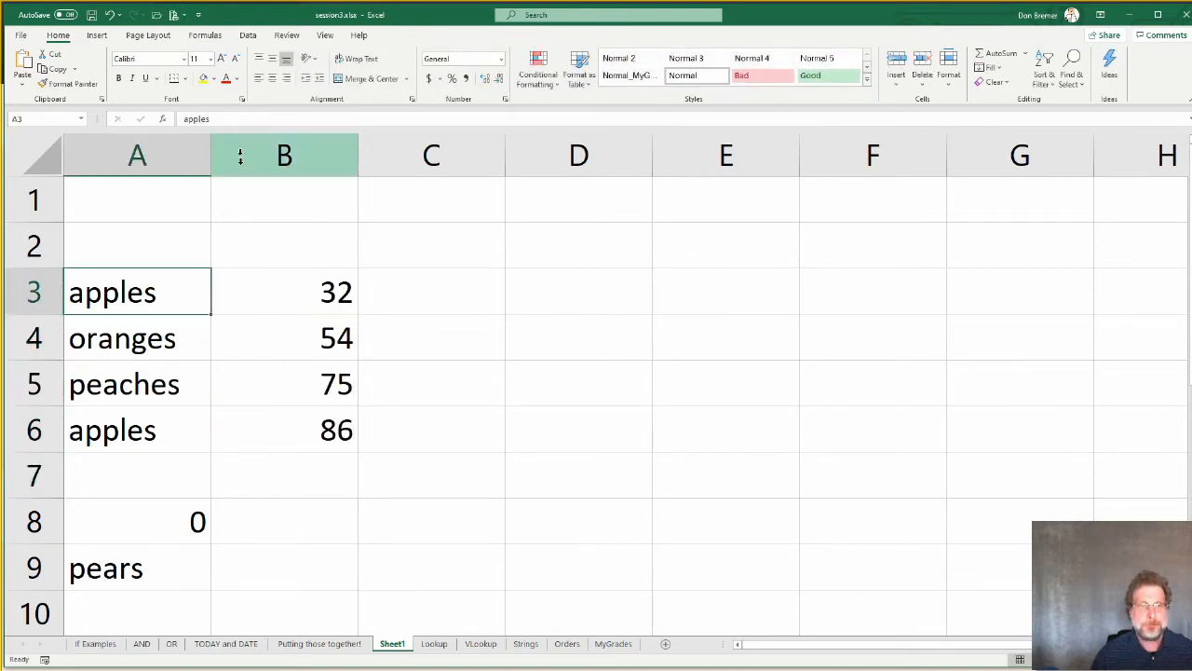
click(133, 353)
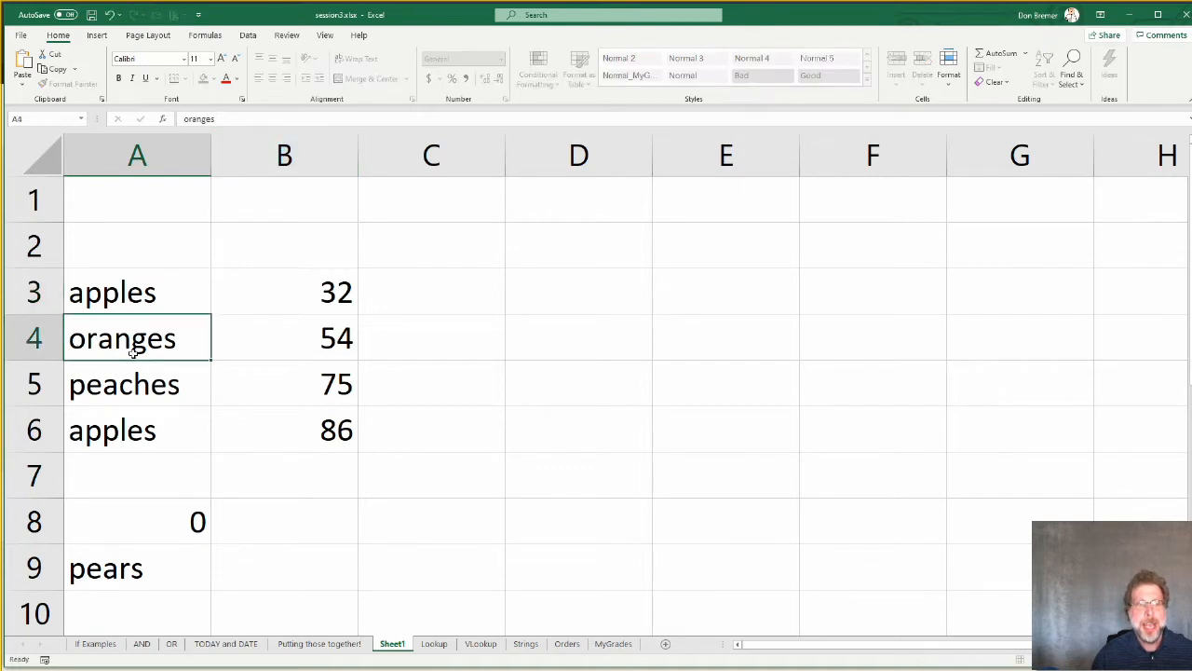
key(Down)
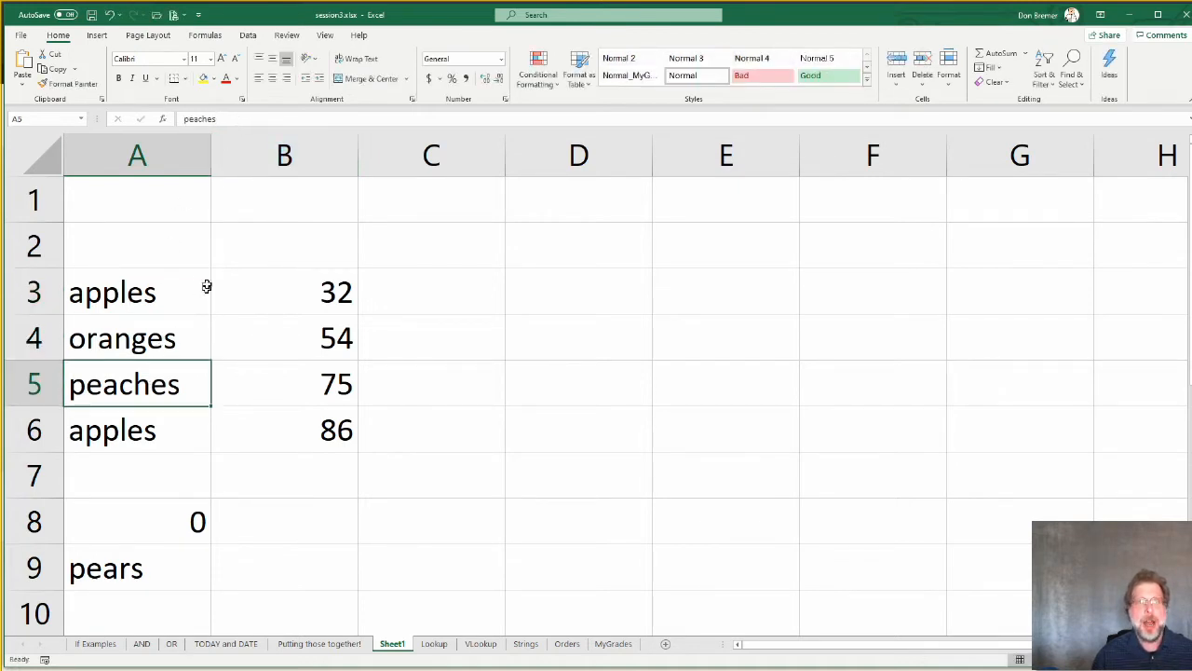
click(191, 416)
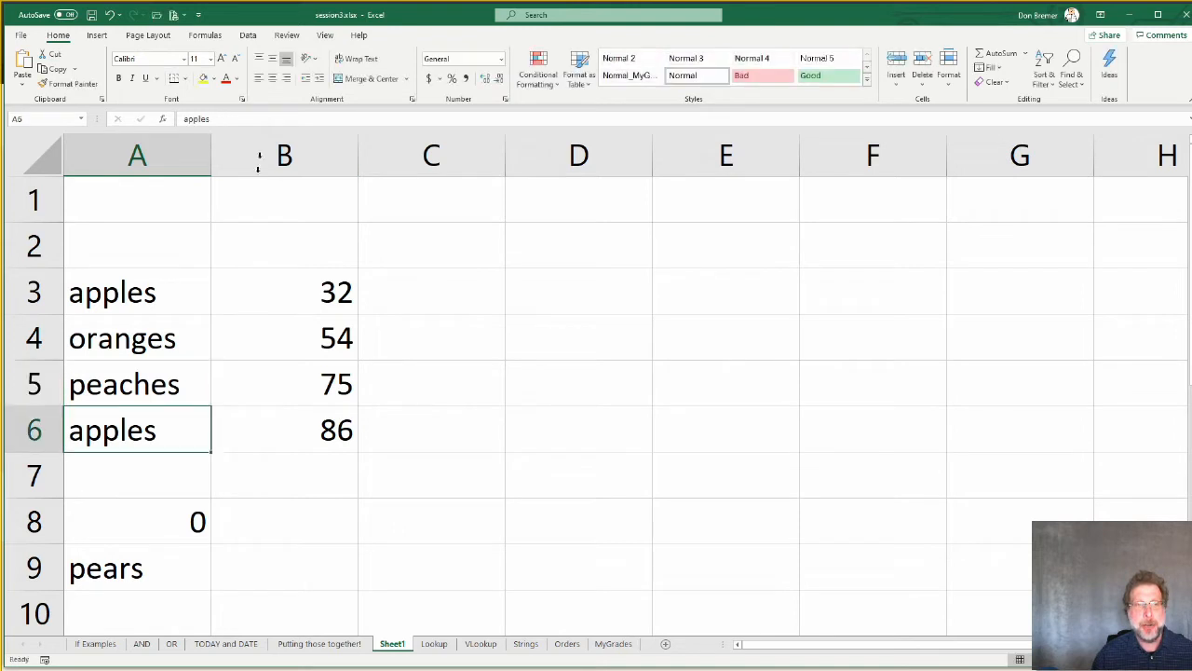
click(240, 118)
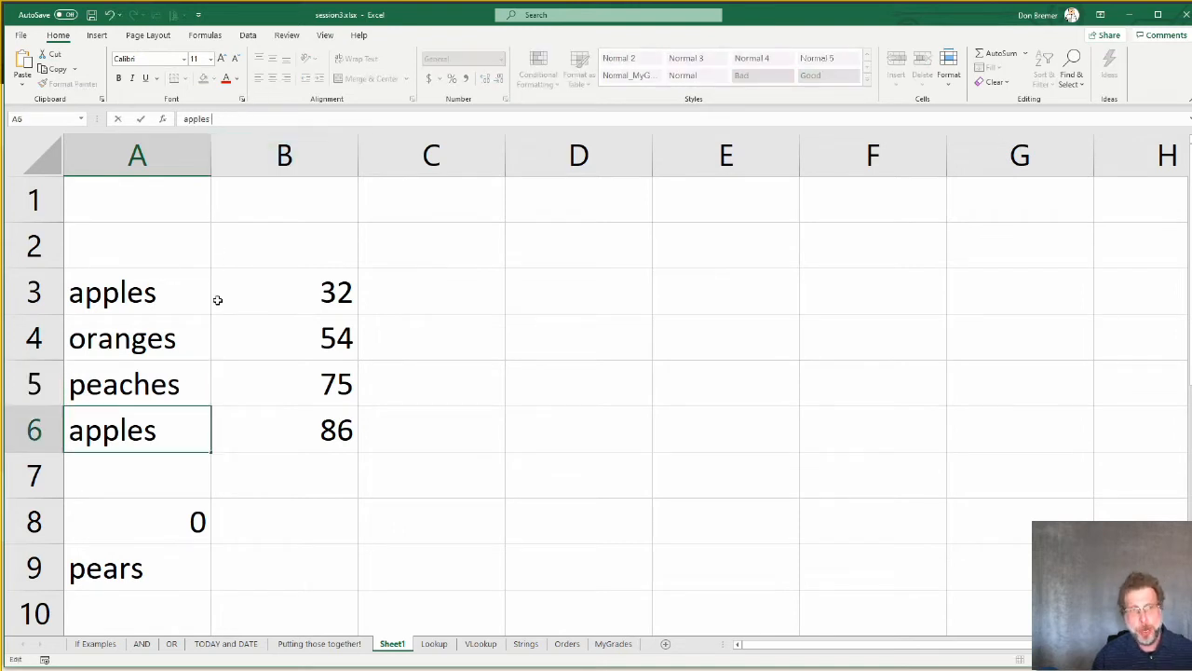
click(226, 445)
Step: Enter >55 in B9 and build a COUNTIF formula in B8 with range B3:B6 and B9 as the criterion
click(242, 565)
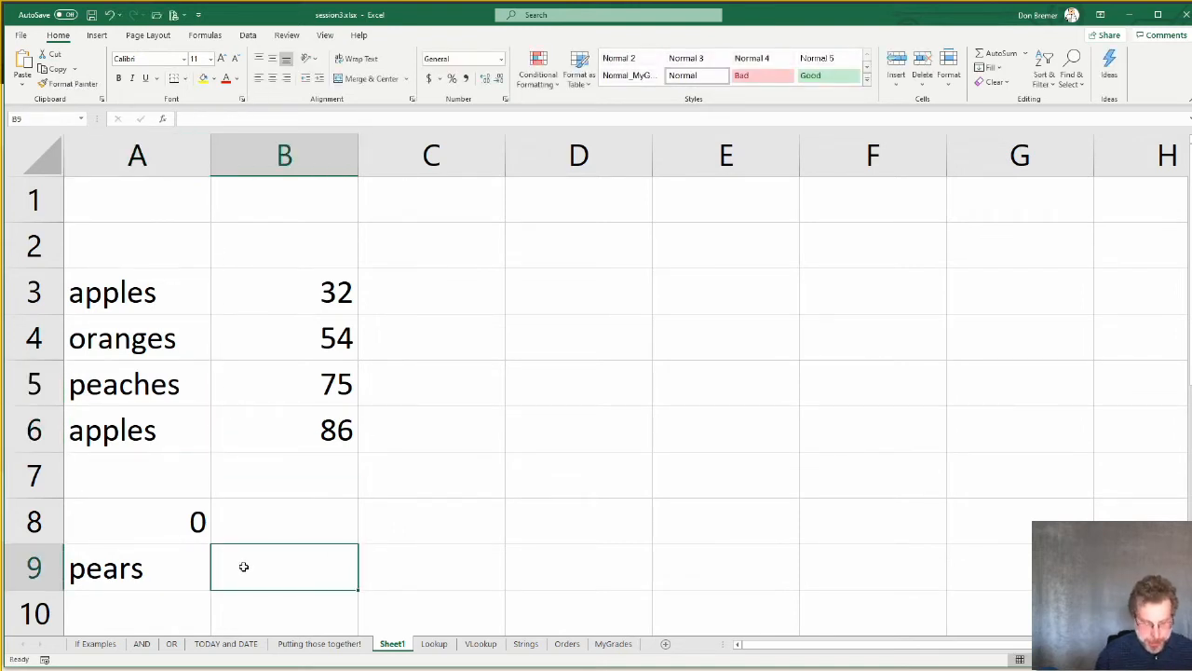
text(>55)
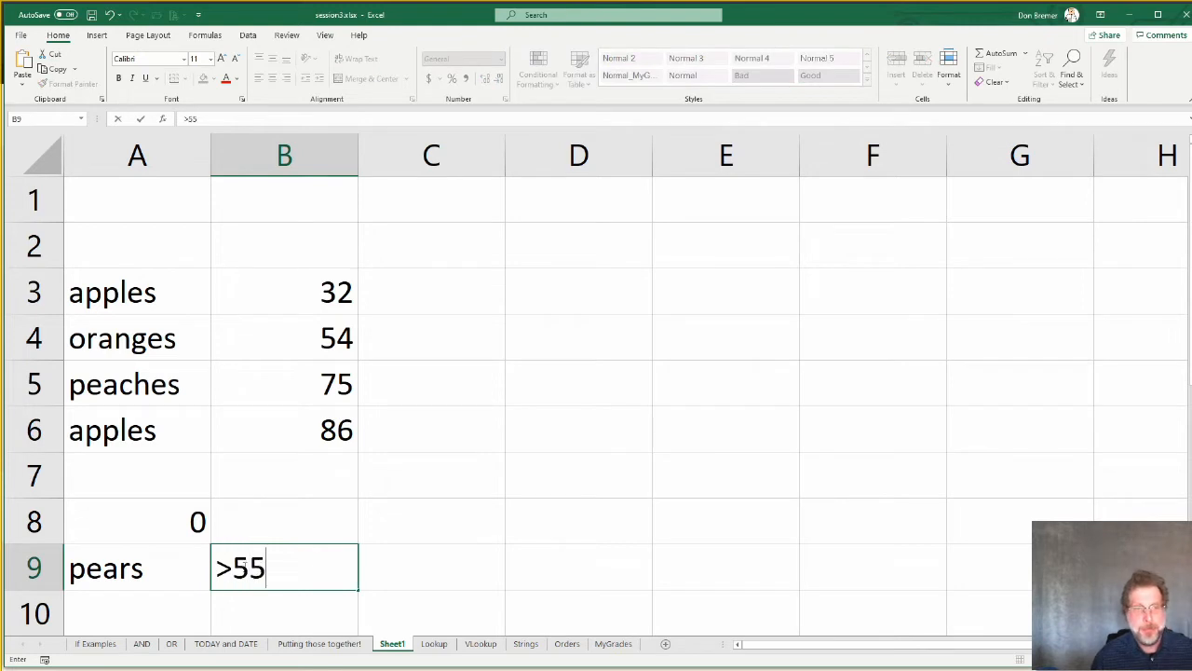
key(Up)
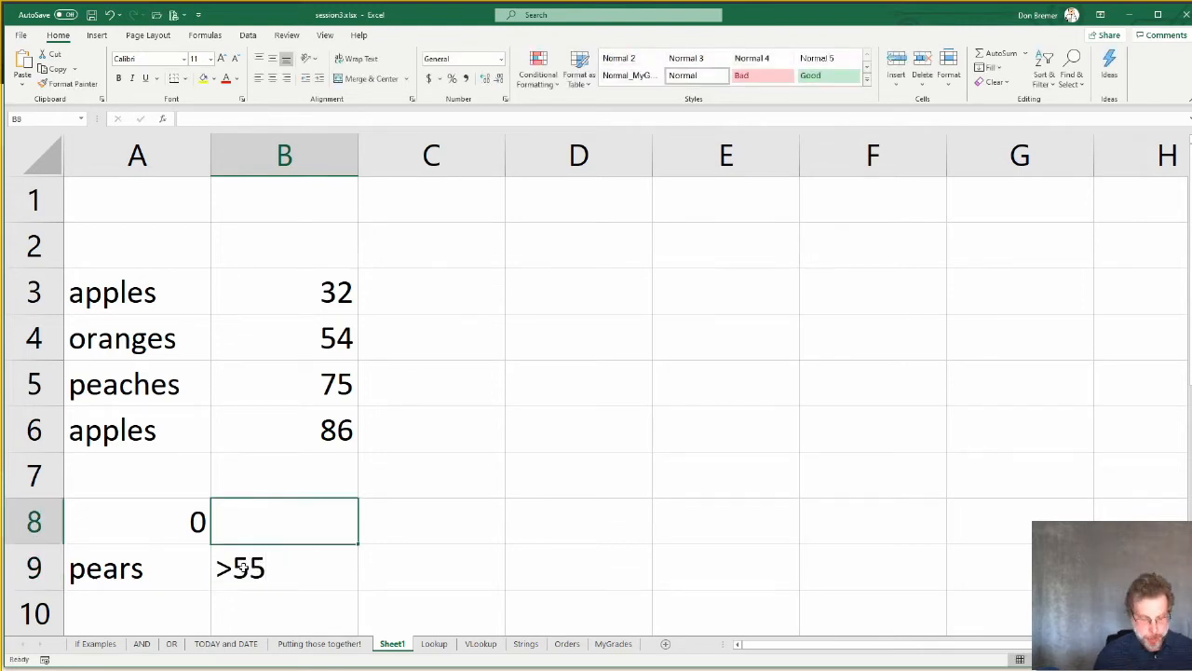
text(=counti)
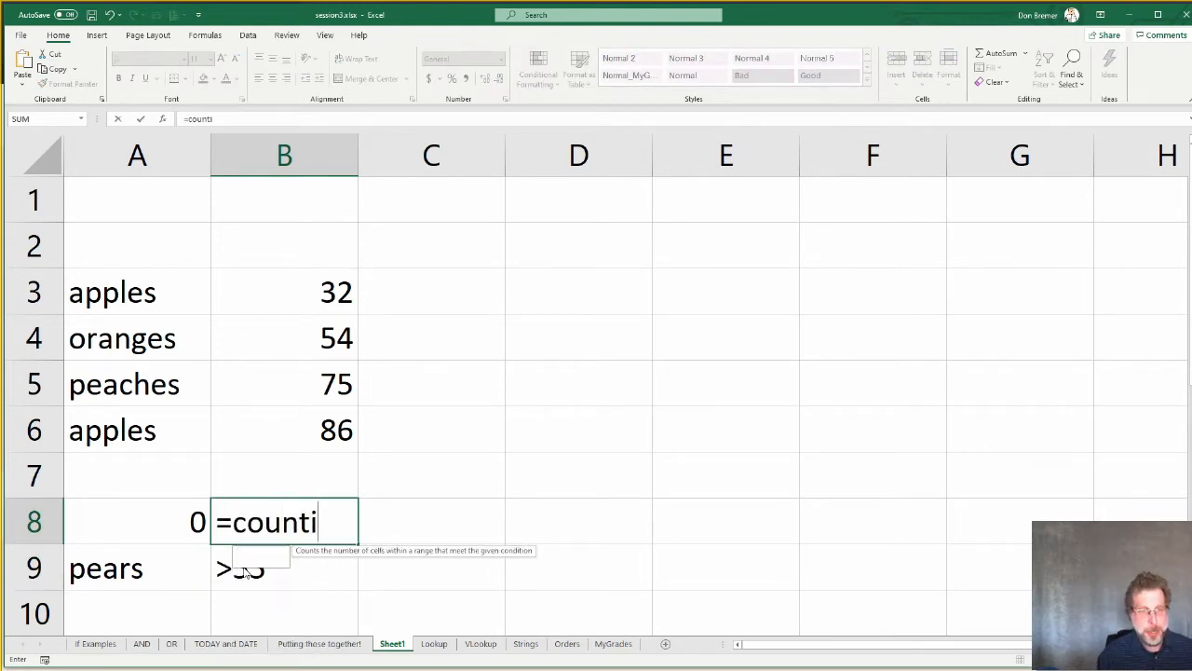
text(f()
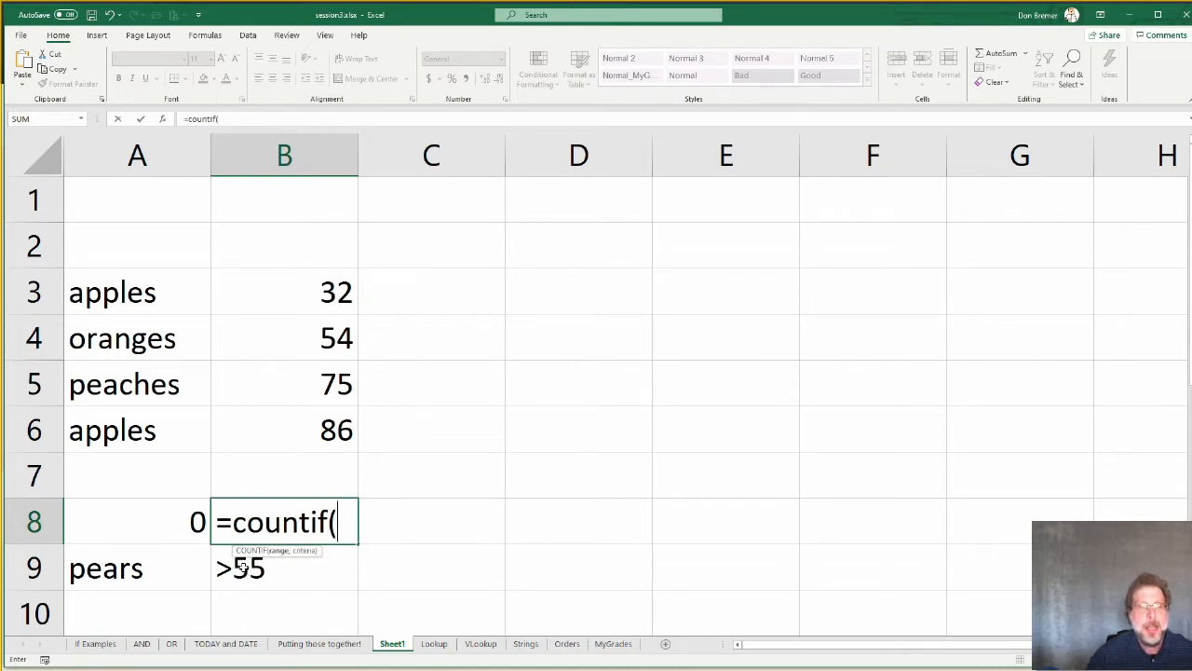
click(295, 298)
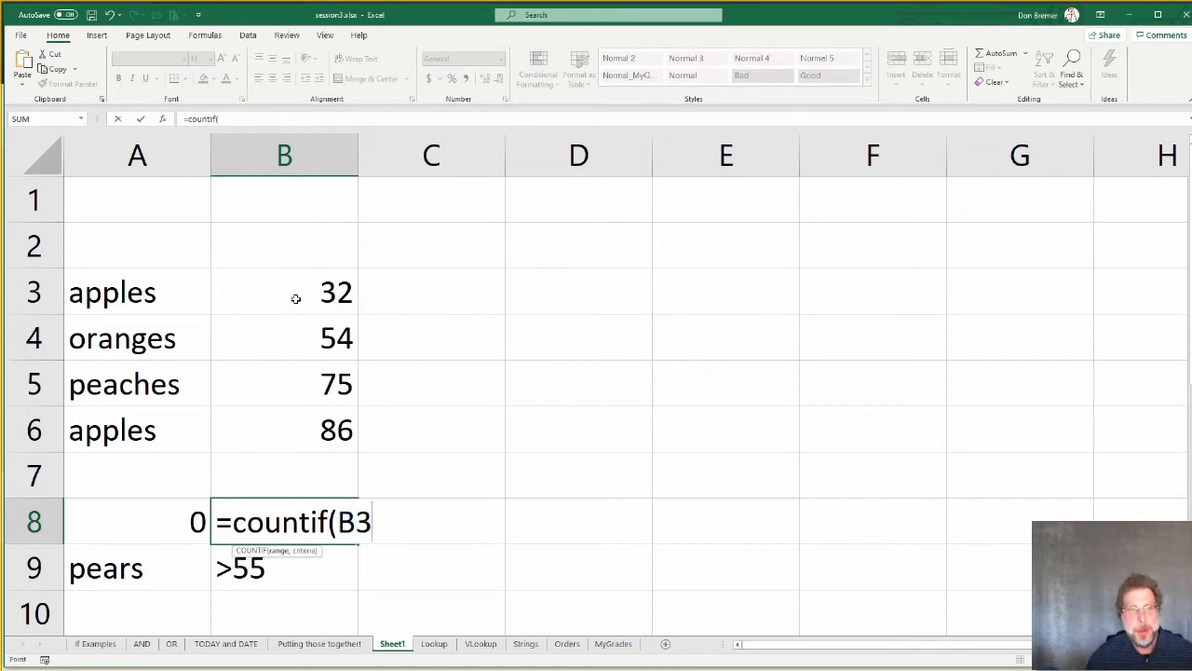
drag(296, 298, 291, 424)
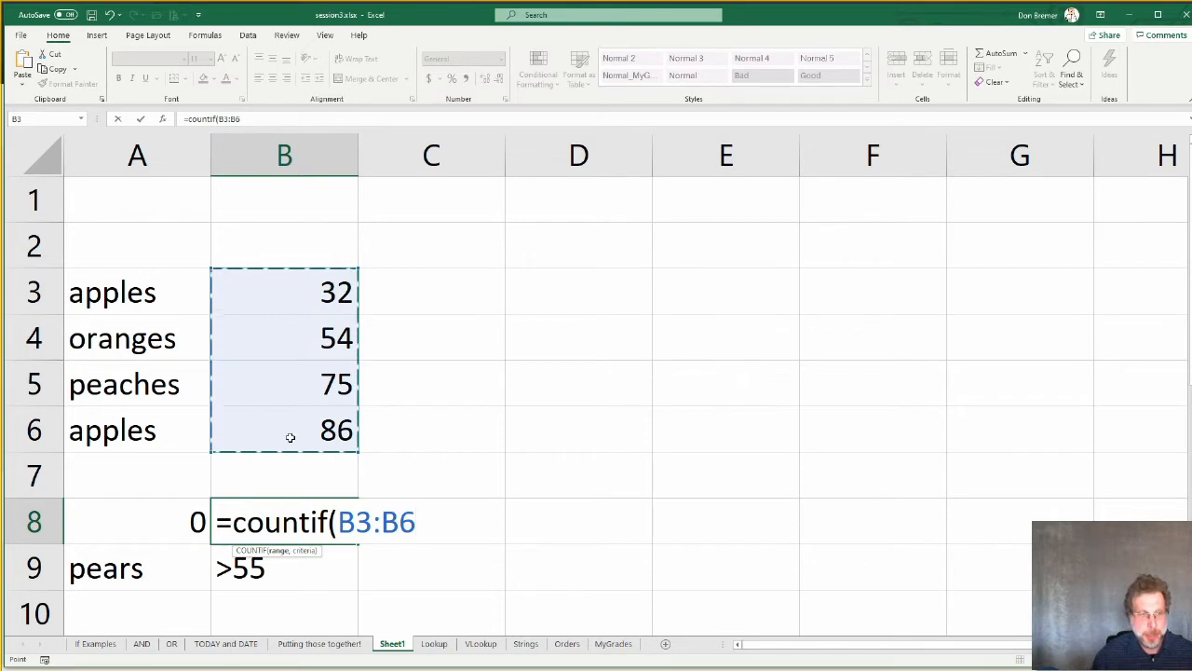
text(,)
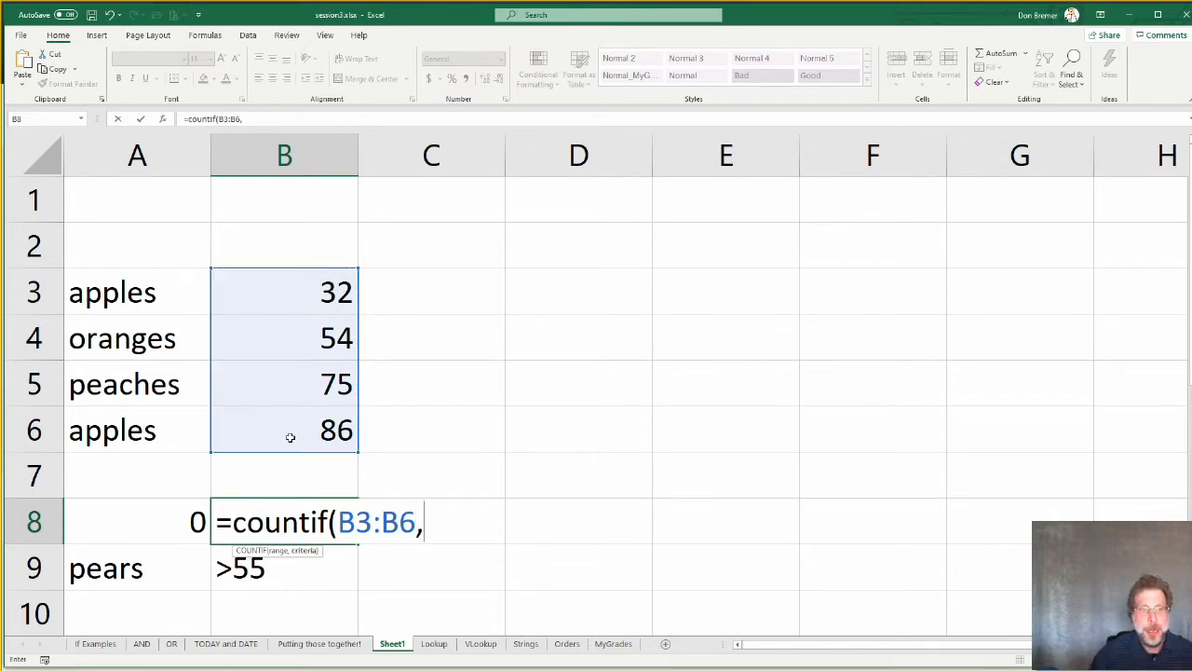
click(284, 574)
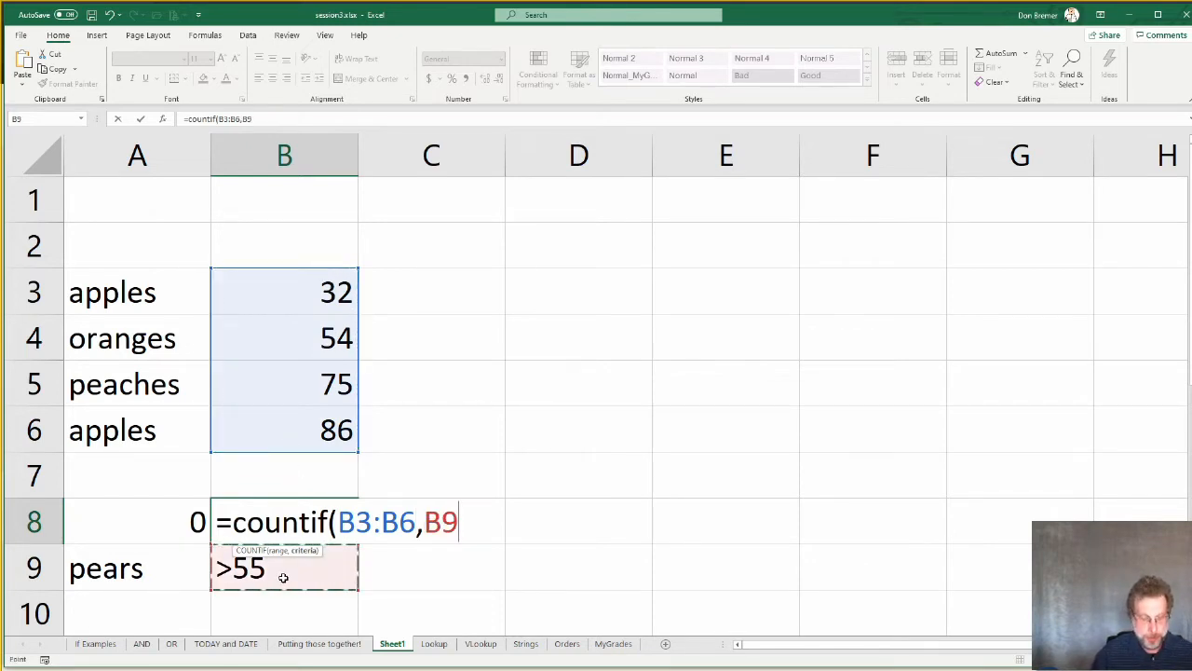
text())
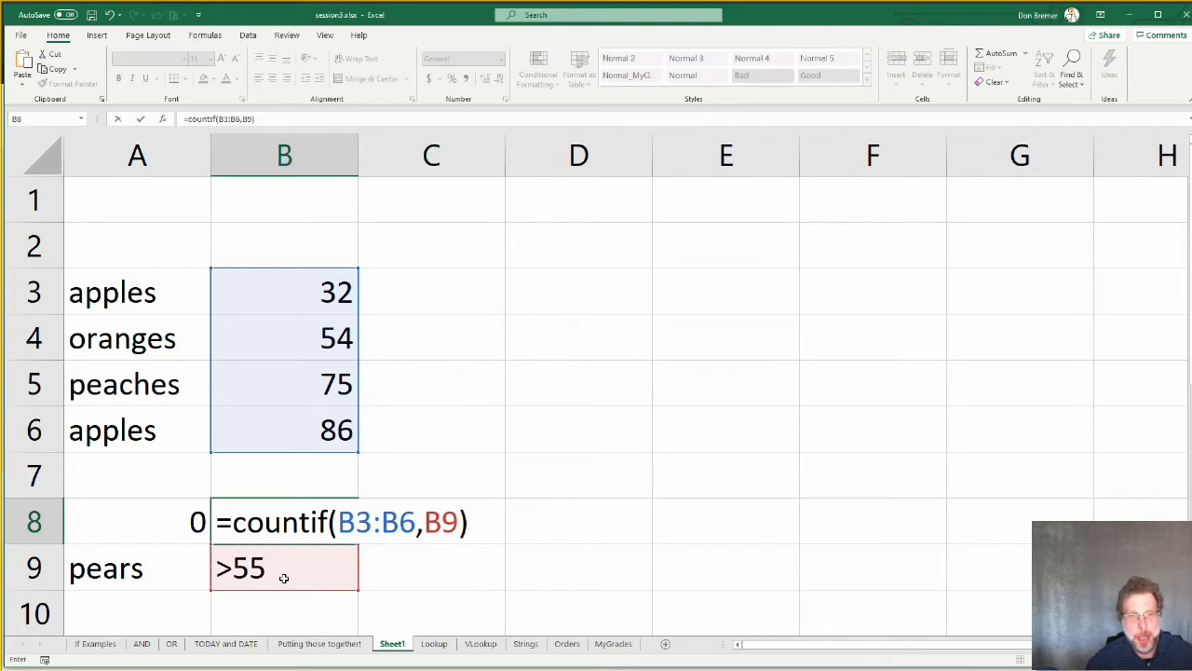
key(Return)
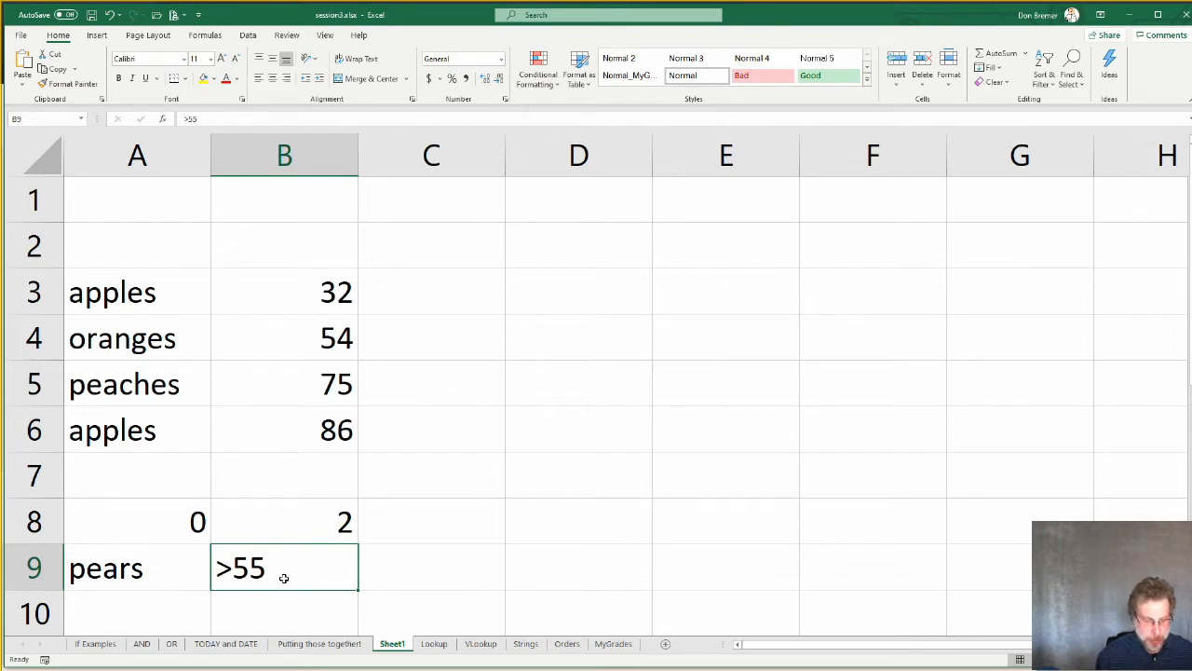
Step: Test the B8 COUNTIF formula by changing the criterion in B9 to <80, 32 and finally 33
text(<80)
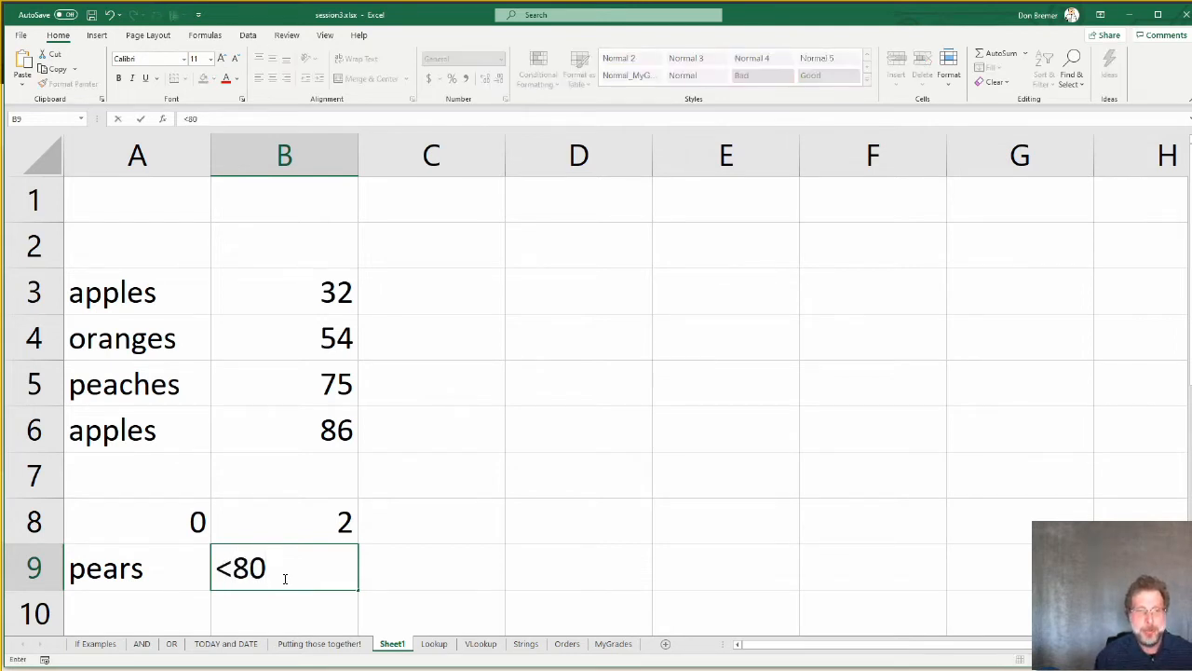
key(Return)
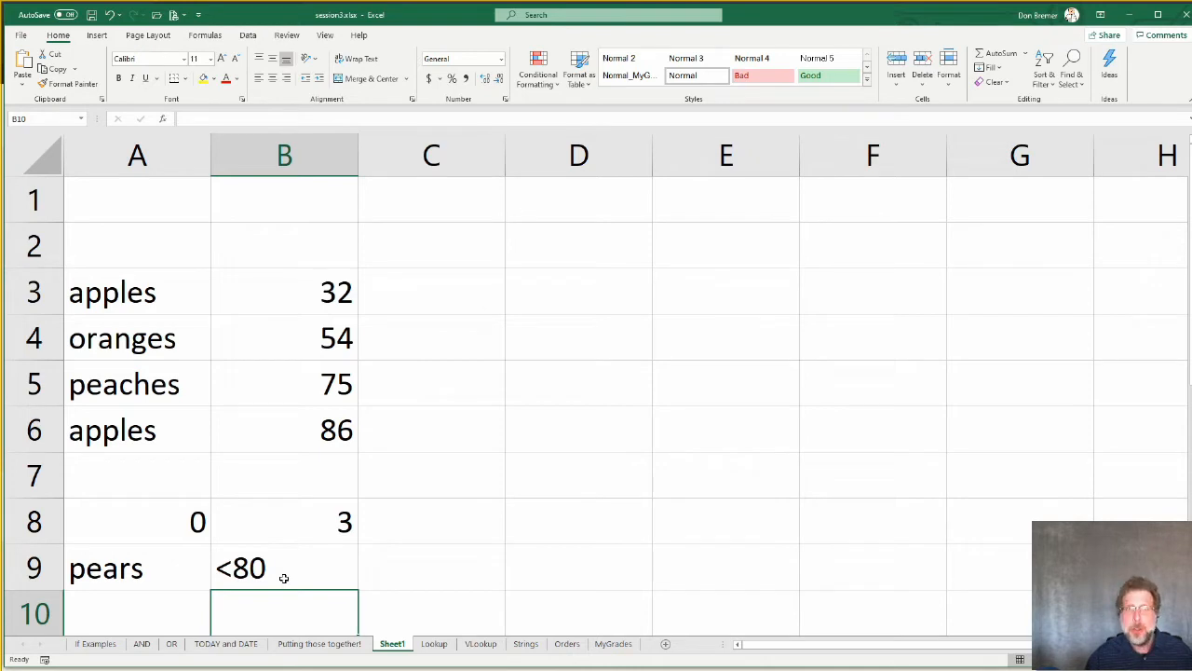
click(284, 578)
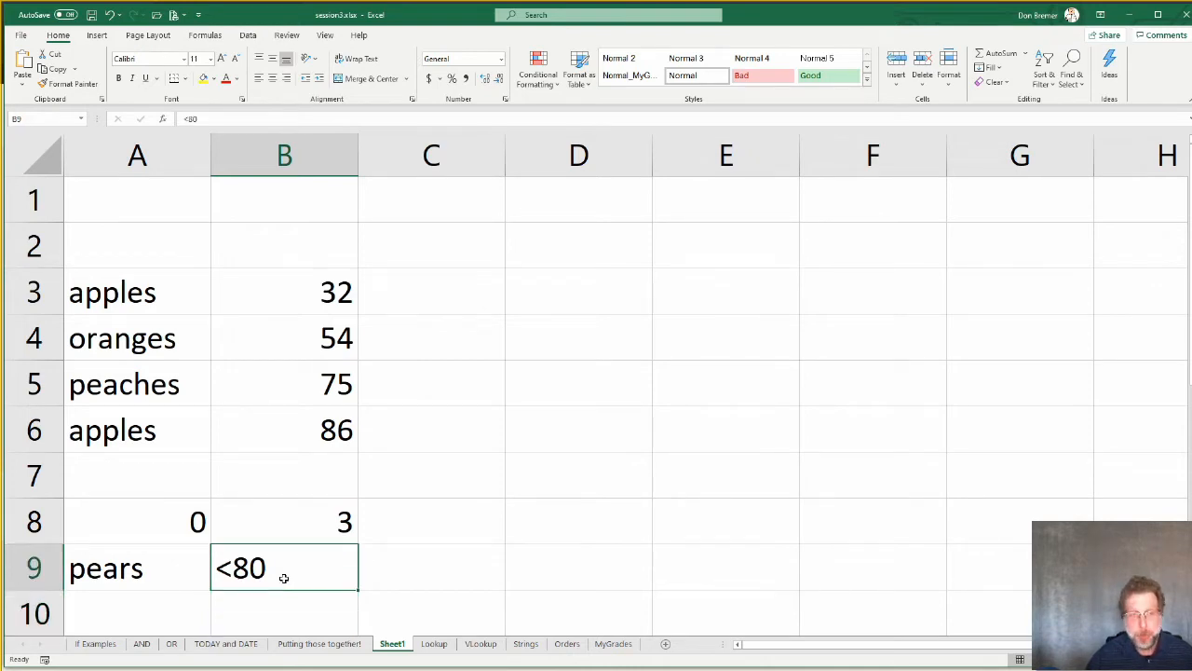
text(32)
key(Return)
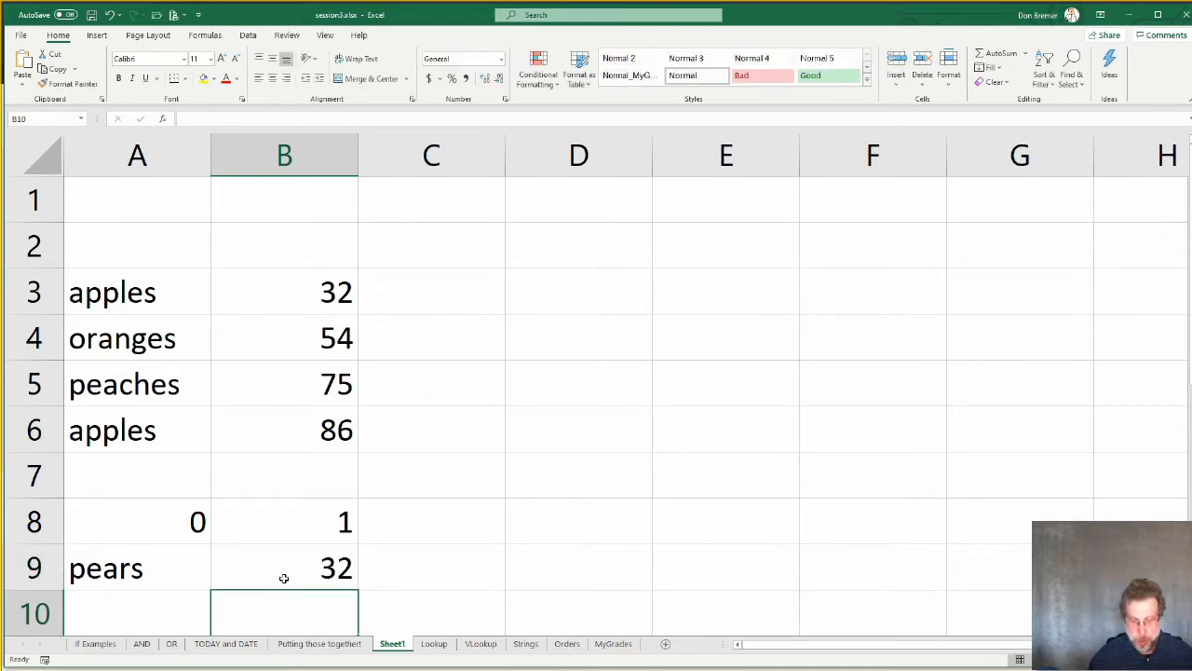
click(285, 579)
text(33)
key(Return)
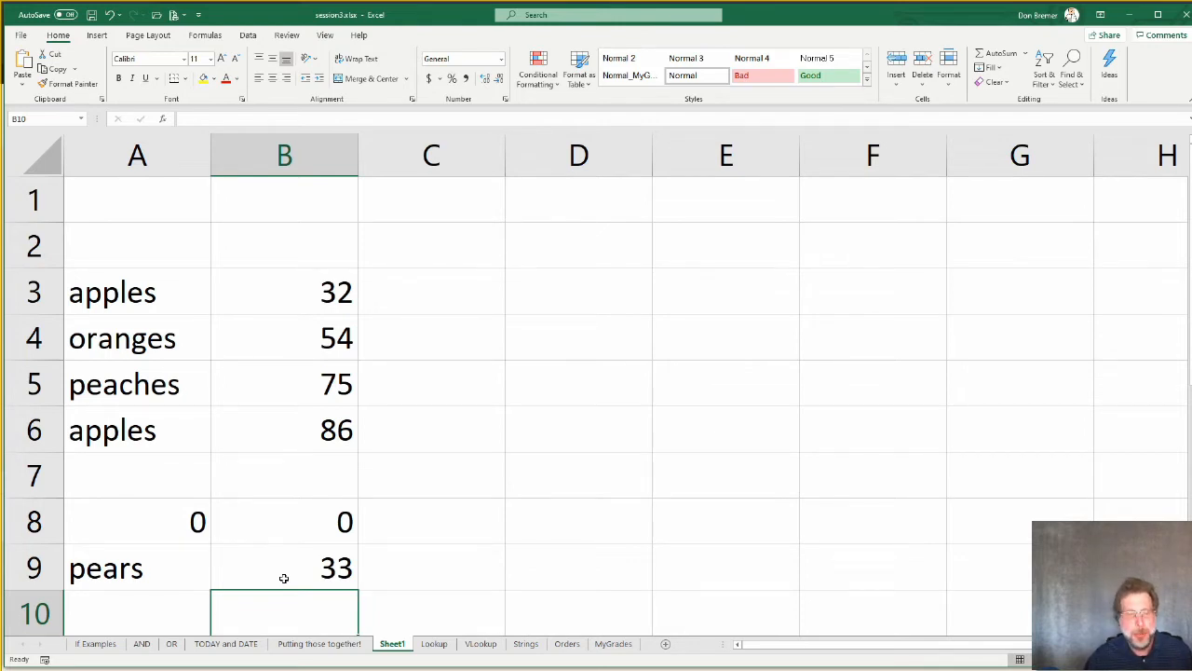
key(Left)
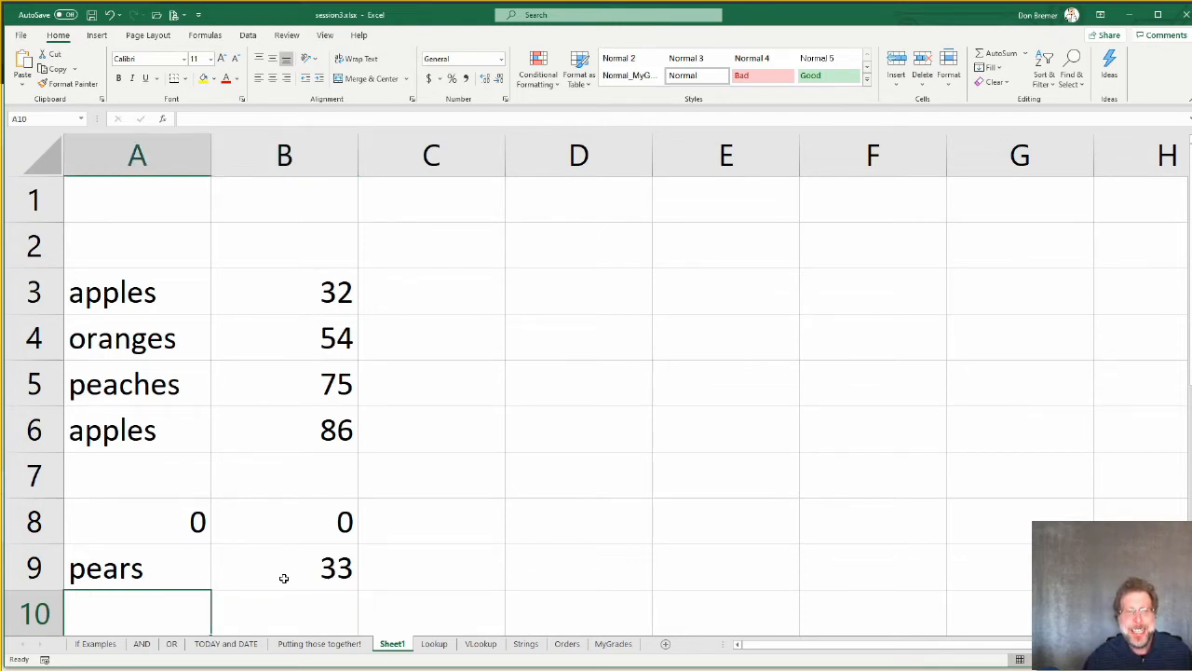
key(Up)
key(Up)
key(Up)
key(Up)
key(Up)
key(Up)
key(Up)
key(Up)
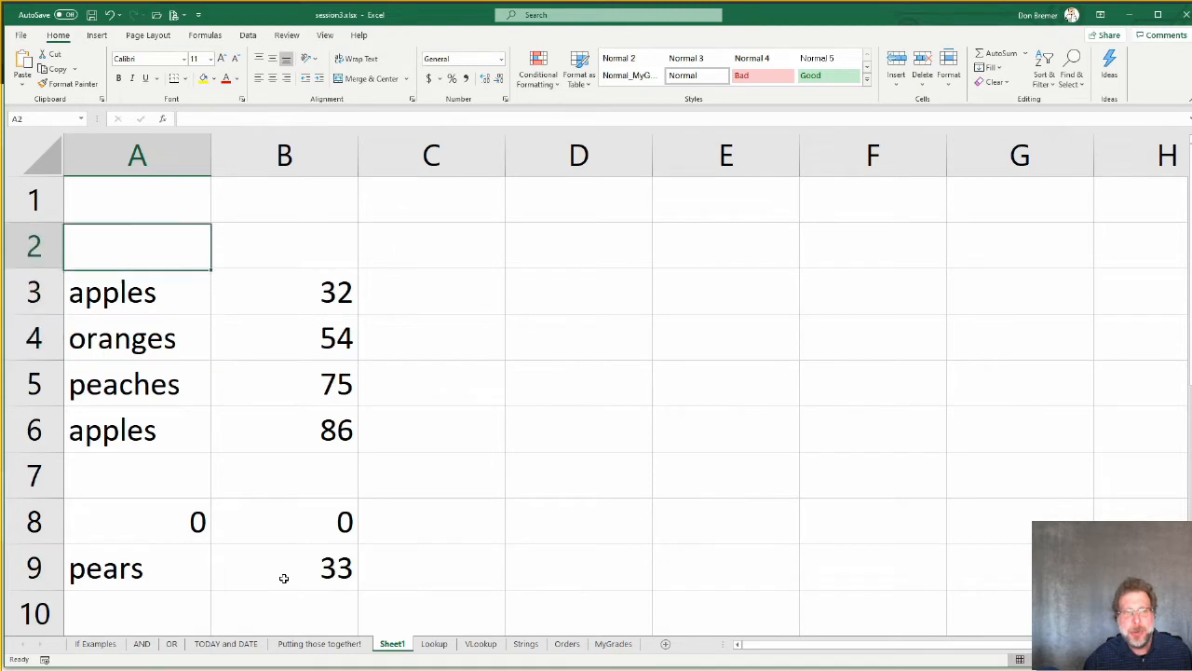
key(Down)
key(Down)
key(Down)
key(Down)
key(Down)
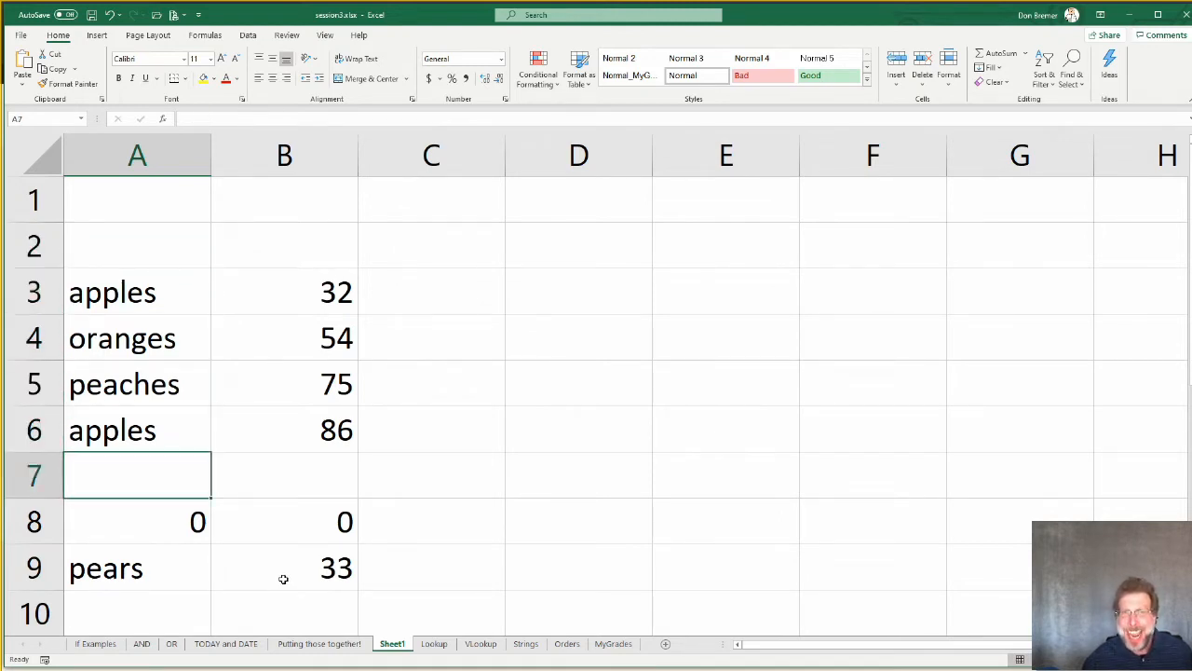
Step: Change the criterion in A9 to apples
key(Down)
key(Down)
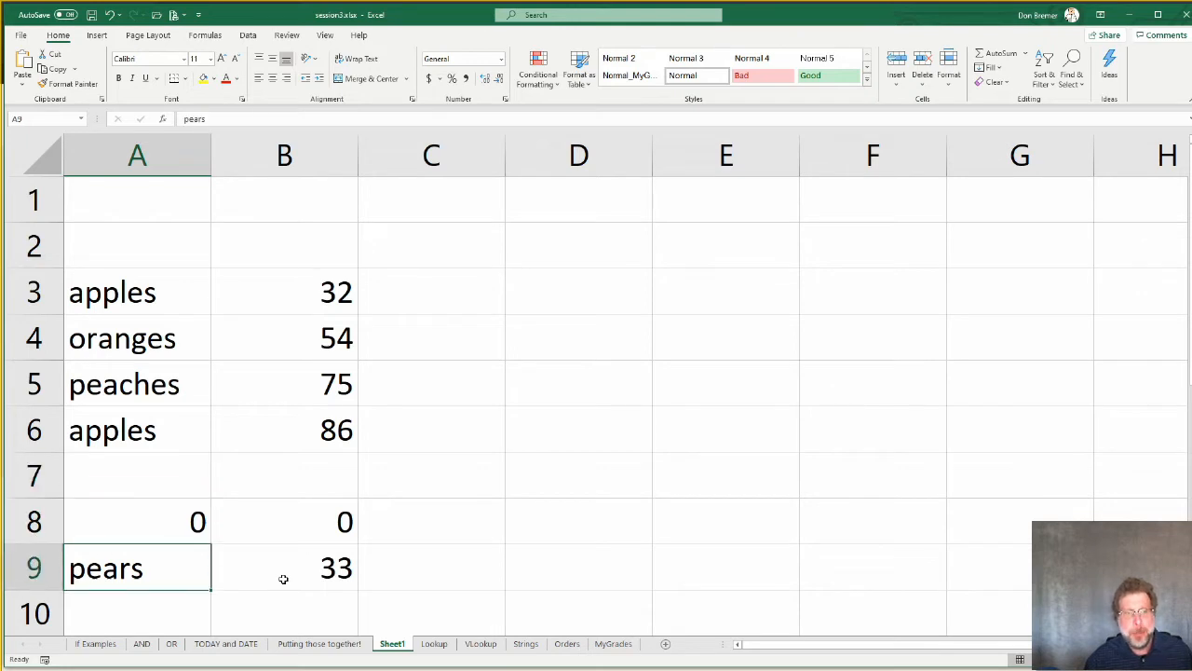
text(apples)
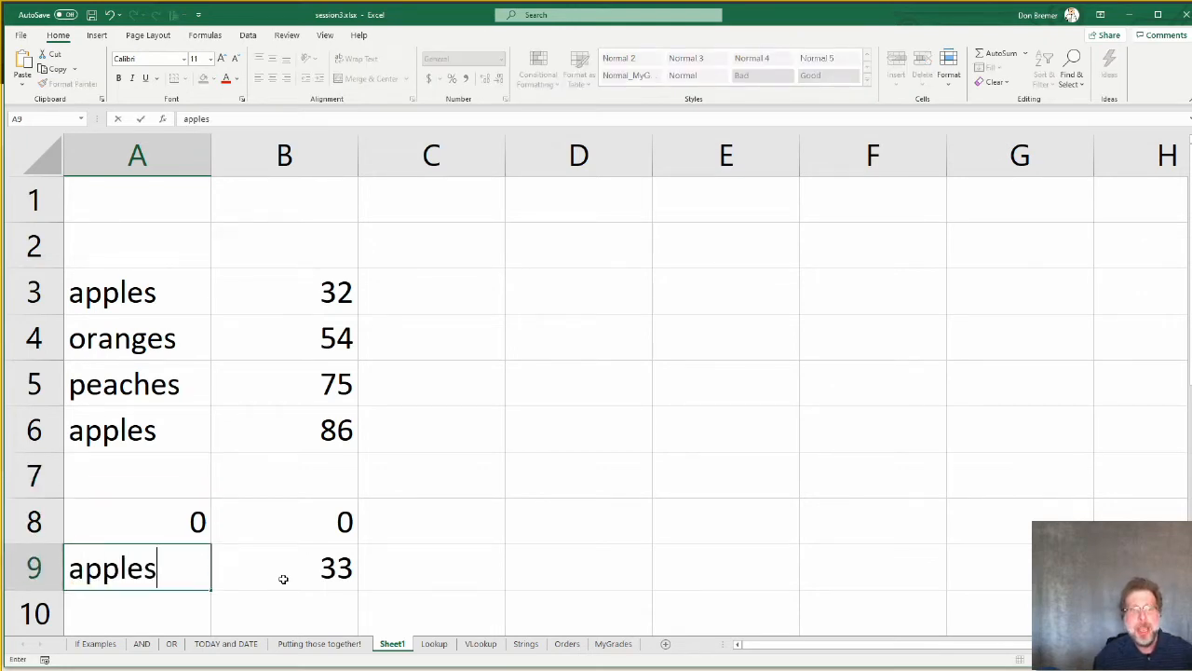
key(Return)
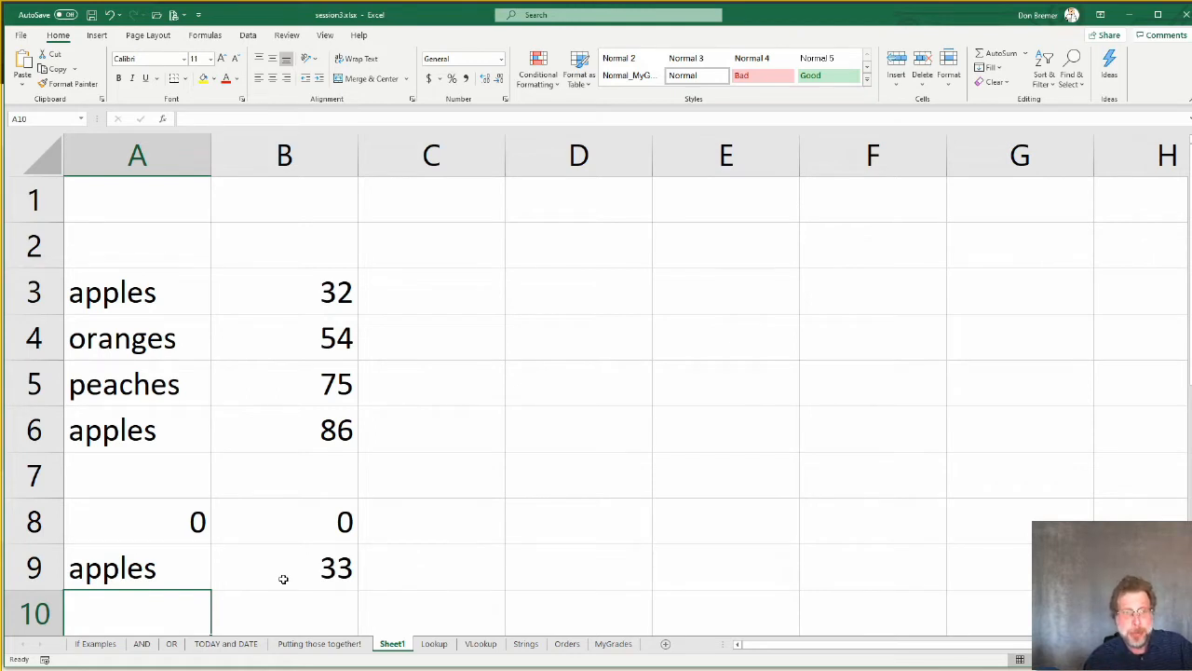
Step: Check the range and criterion references in the COUNTIF formula in A8
key(Up)
key(Up)
key(F2)
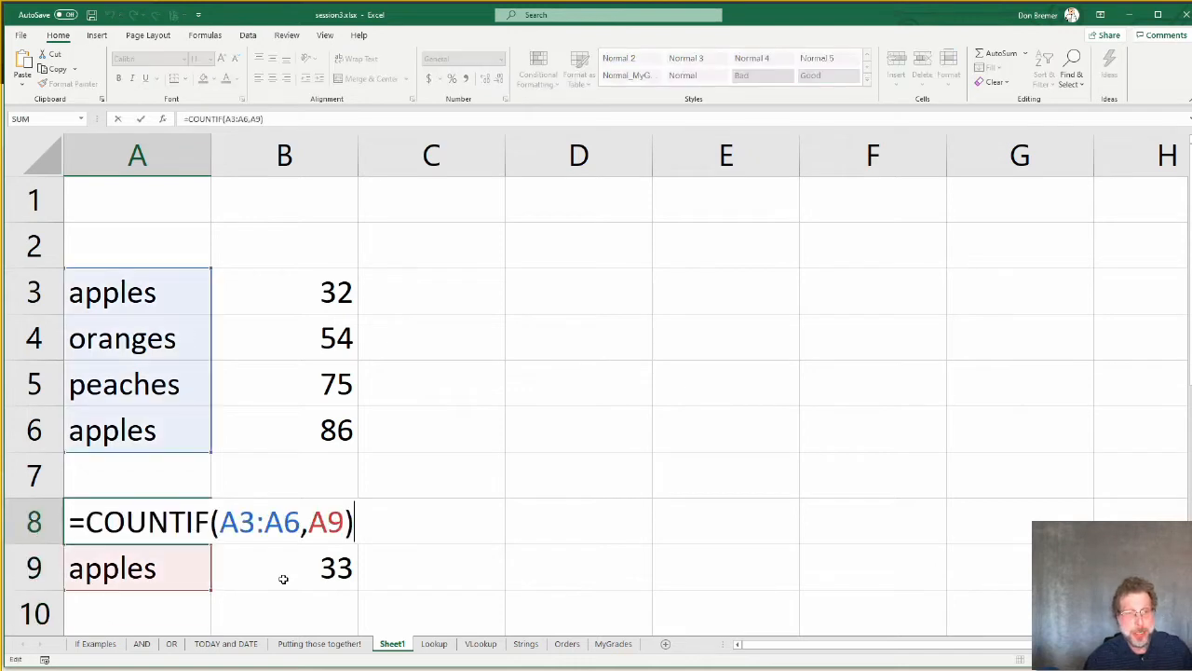
key(Return)
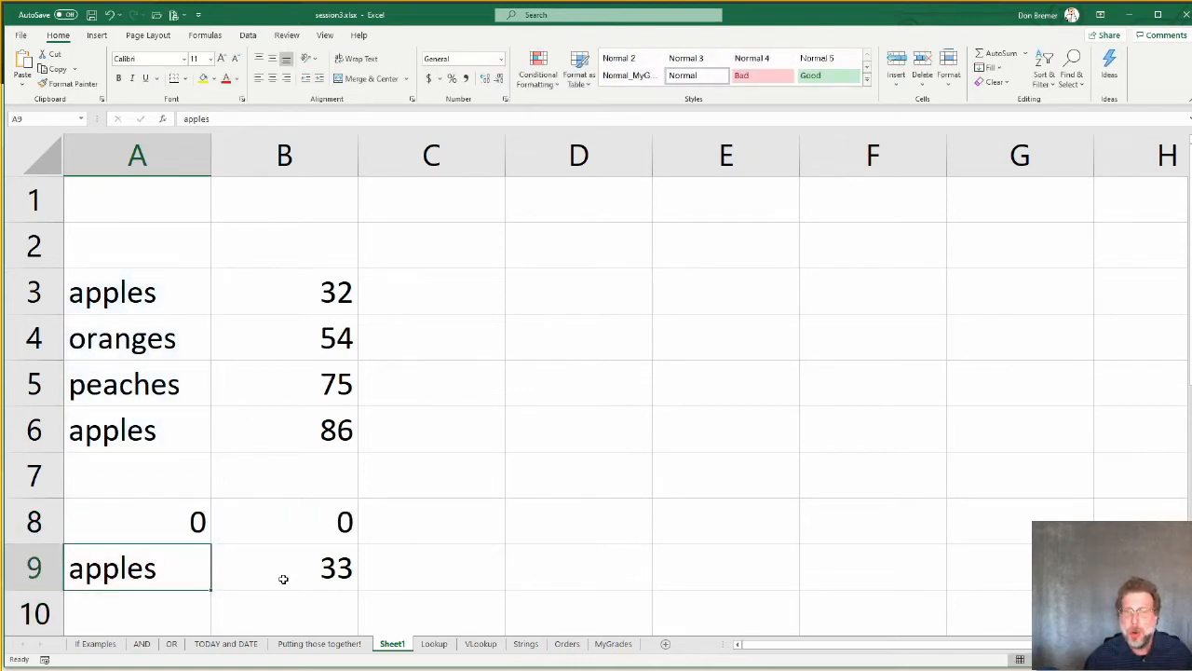
Step: Inspect the text of the first fruit entry in A3 for stray trailing spaces
key(Up)
key(Up)
key(Up)
key(Up)
key(Up)
key(Up)
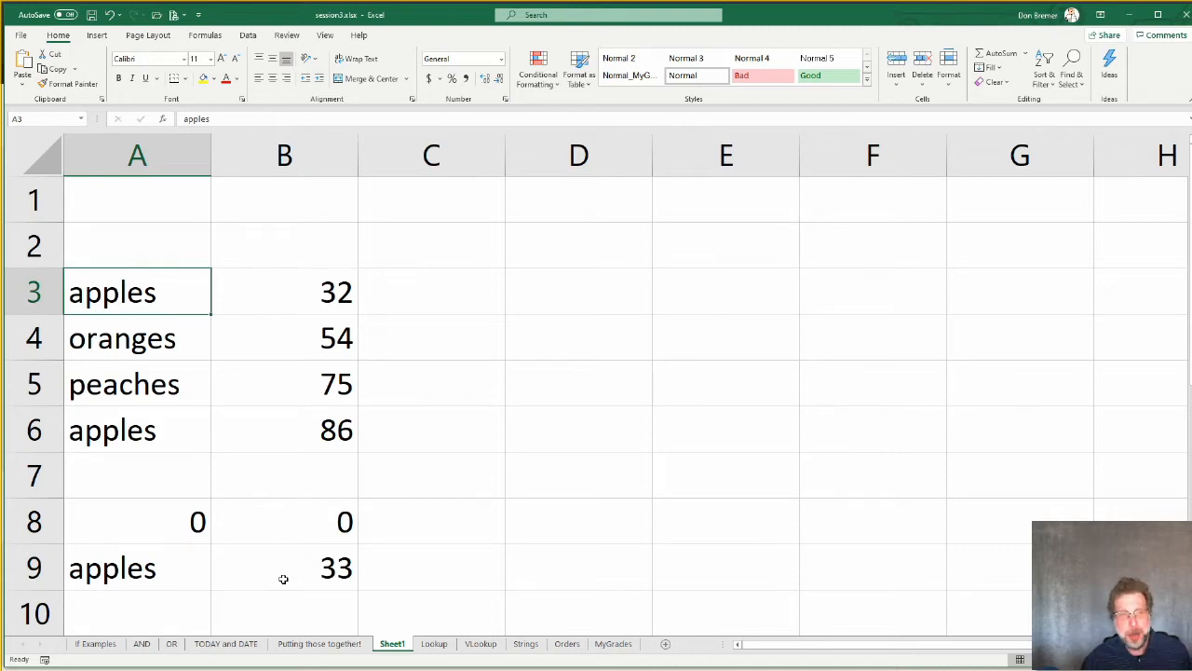
key(F2)
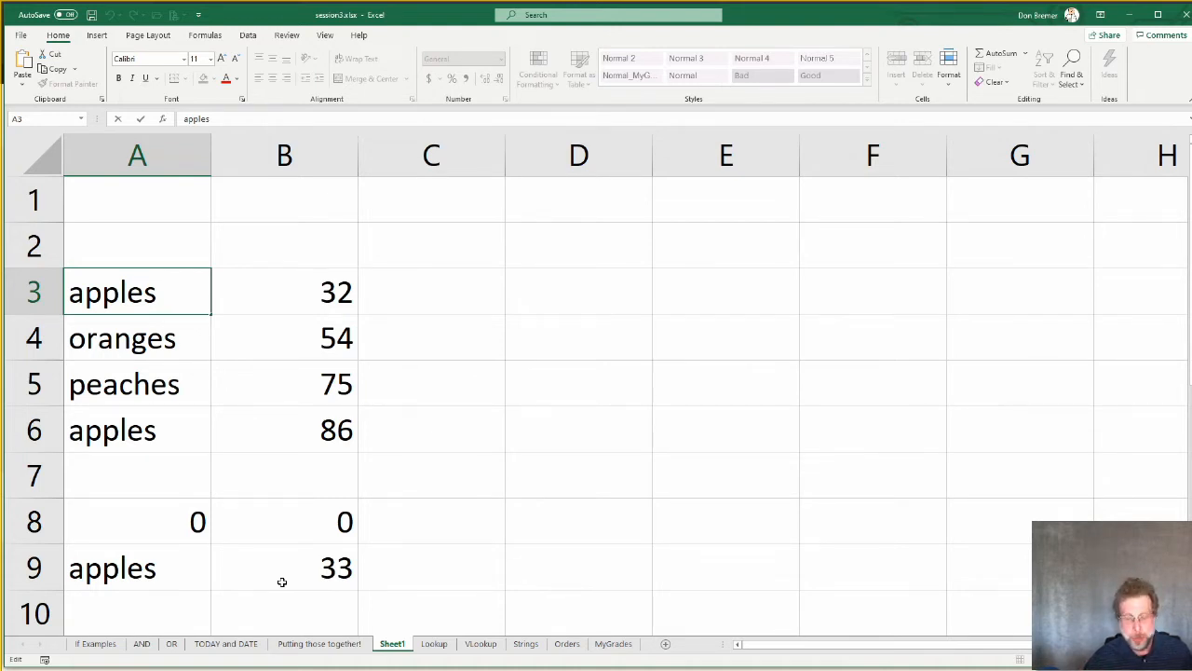
key(Return)
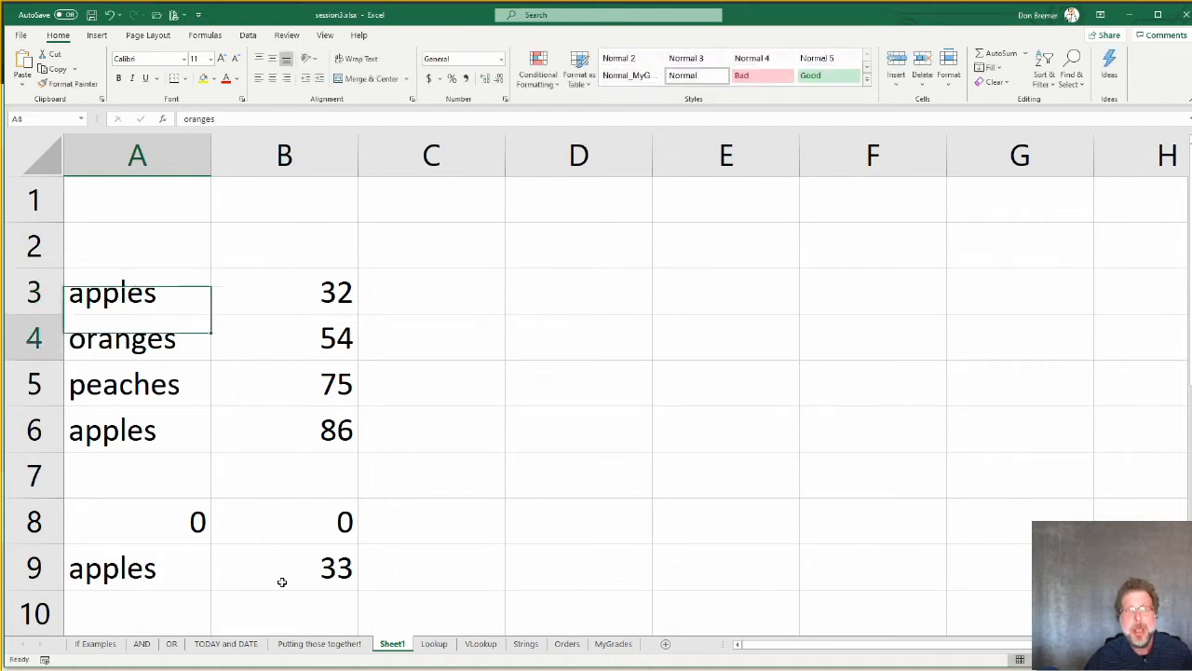
key(Down)
key(Down)
key(Down)
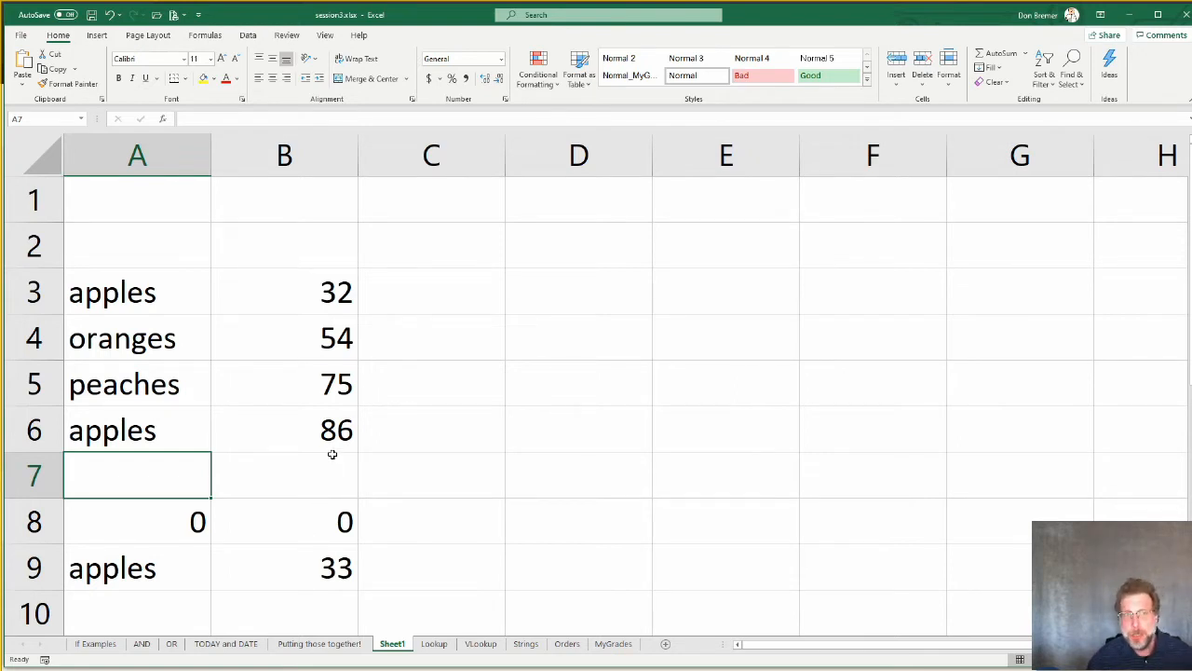
Step: Insert a blank column between the fruit names and the numbers
click(308, 168)
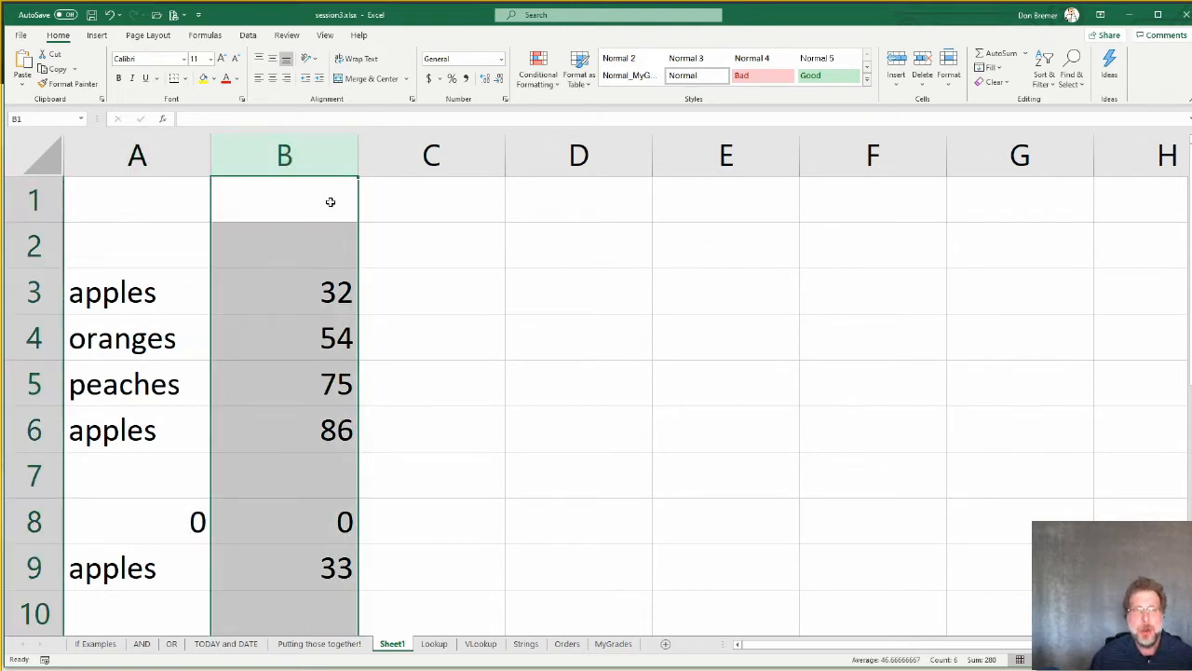
right_click(333, 168)
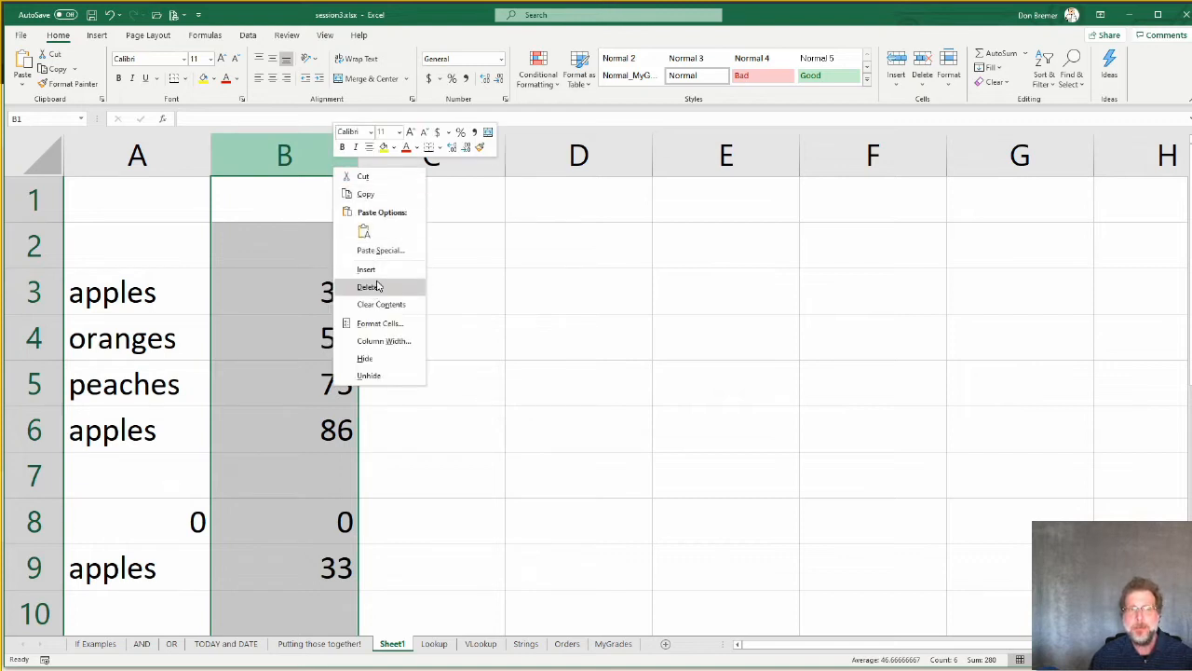
click(366, 270)
Step: Begin a TRIM formula in B3, next to the first fruit name
click(307, 289)
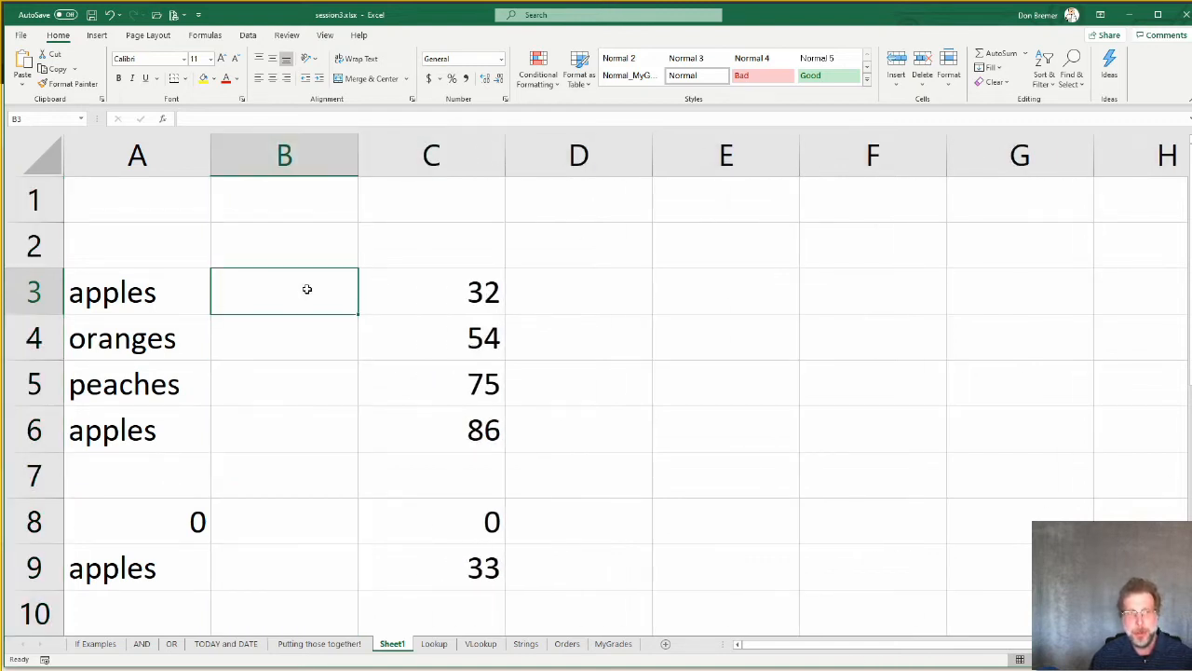
text(=trim)
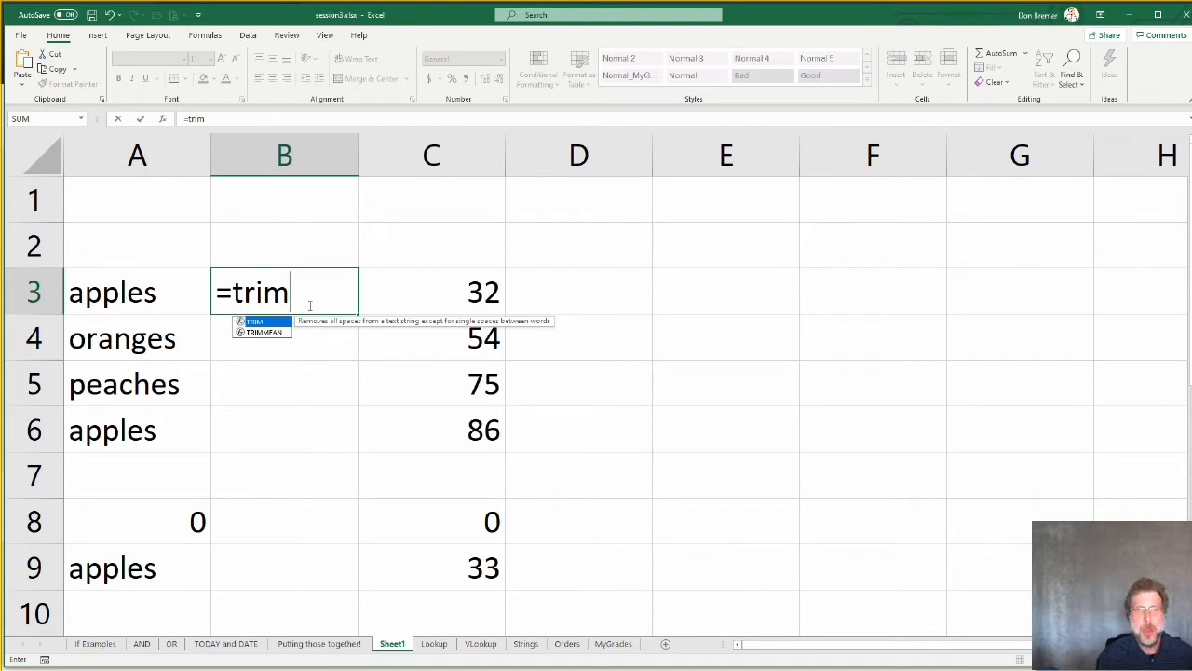
text(()
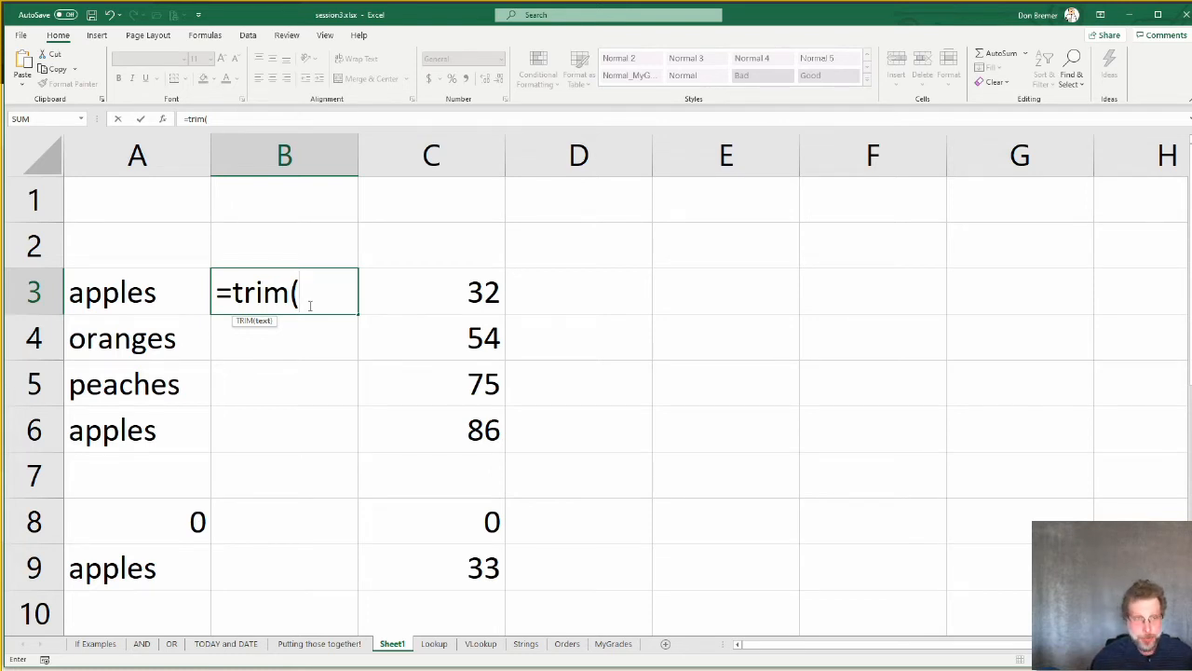
Step: Enter =TRIM(A3) in B3, fill it down to B6, and extend cells A8:A9 across into column B
text(a3))
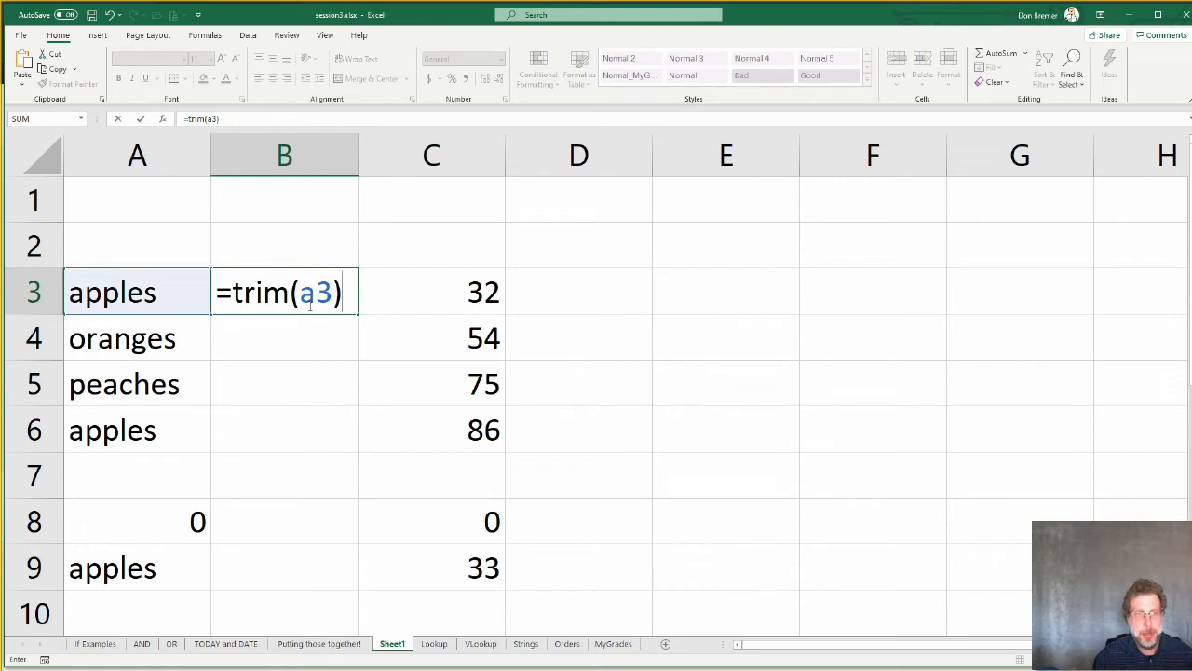
key(Return)
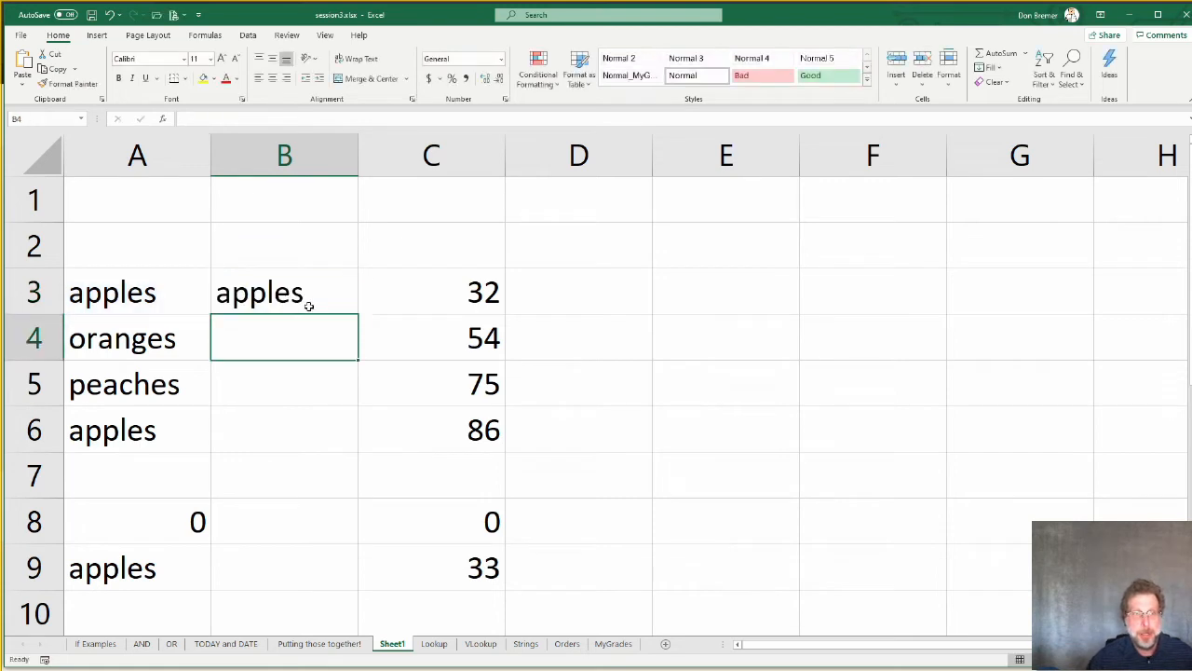
click(318, 285)
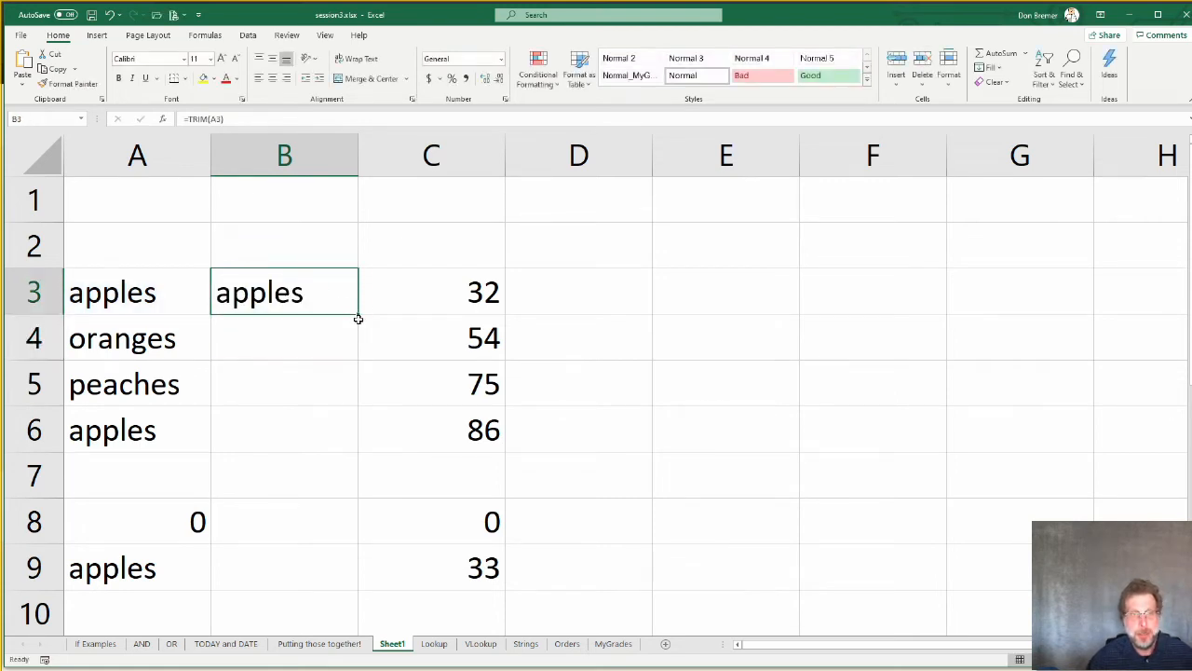
drag(358, 318, 359, 450)
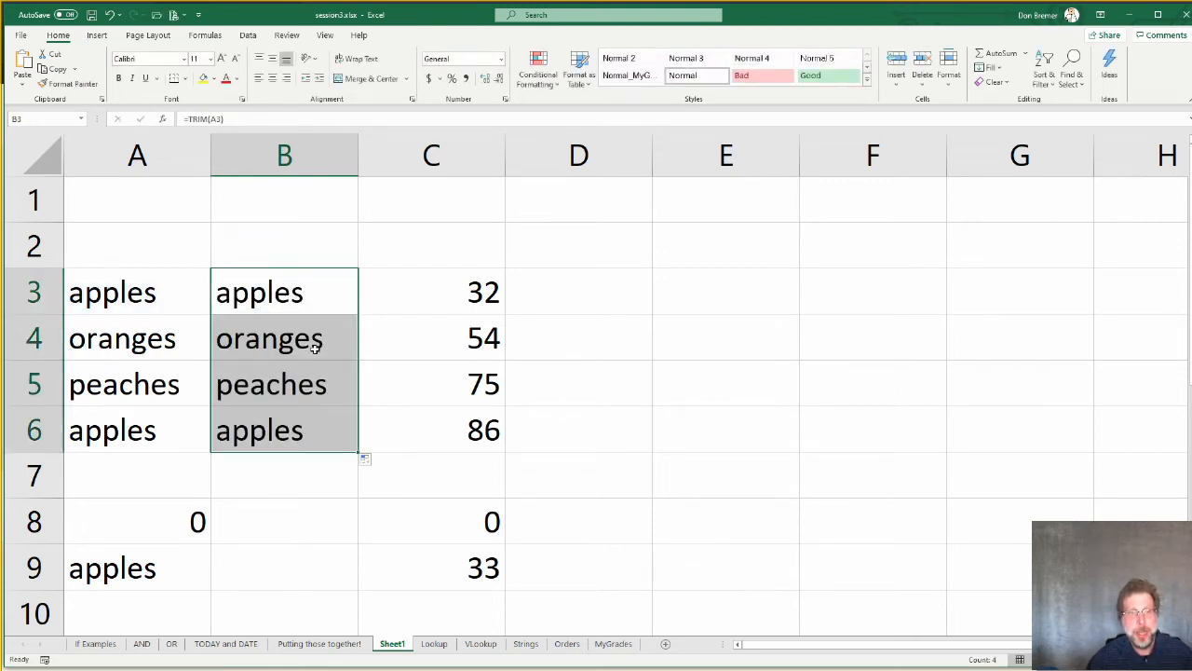
drag(189, 523, 180, 550)
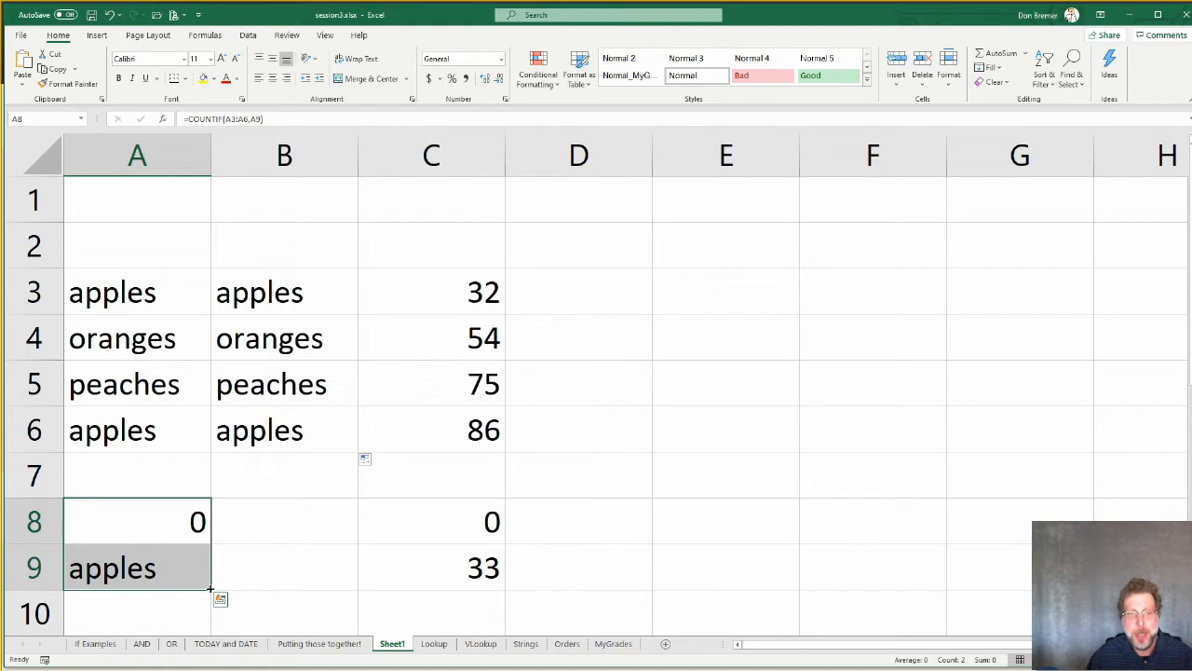
drag(211, 589, 331, 585)
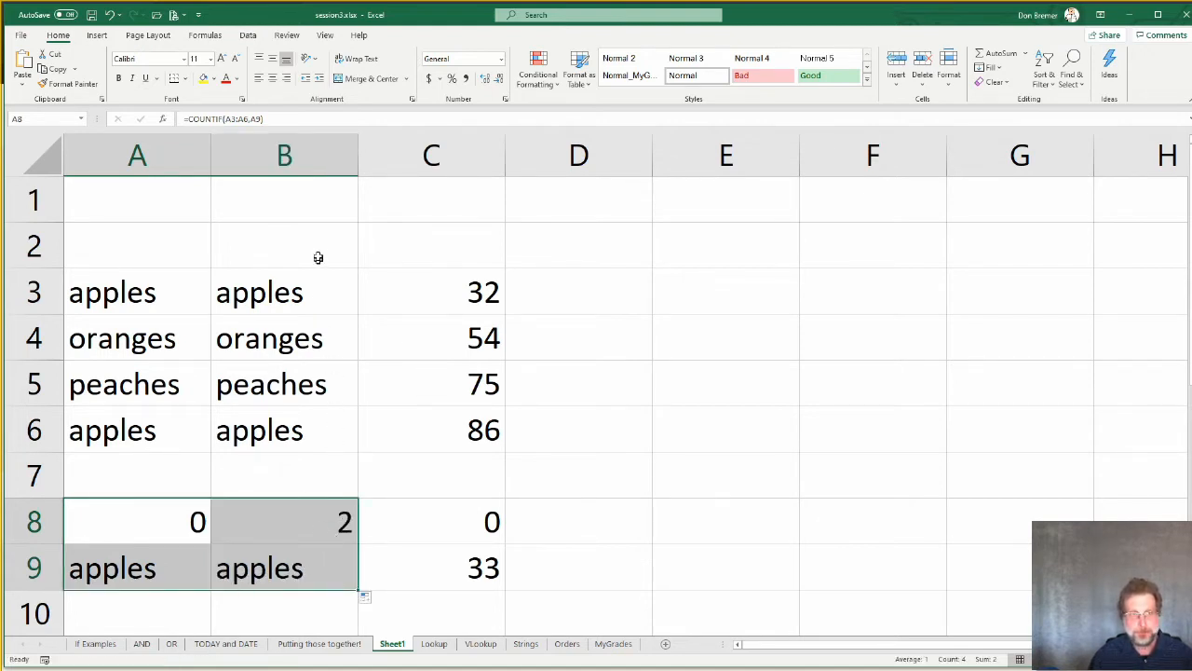
Step: Enter a TRIM formula in B1 around the text "First Quarter Earnings" with extra spaces before, between and after the words
click(320, 208)
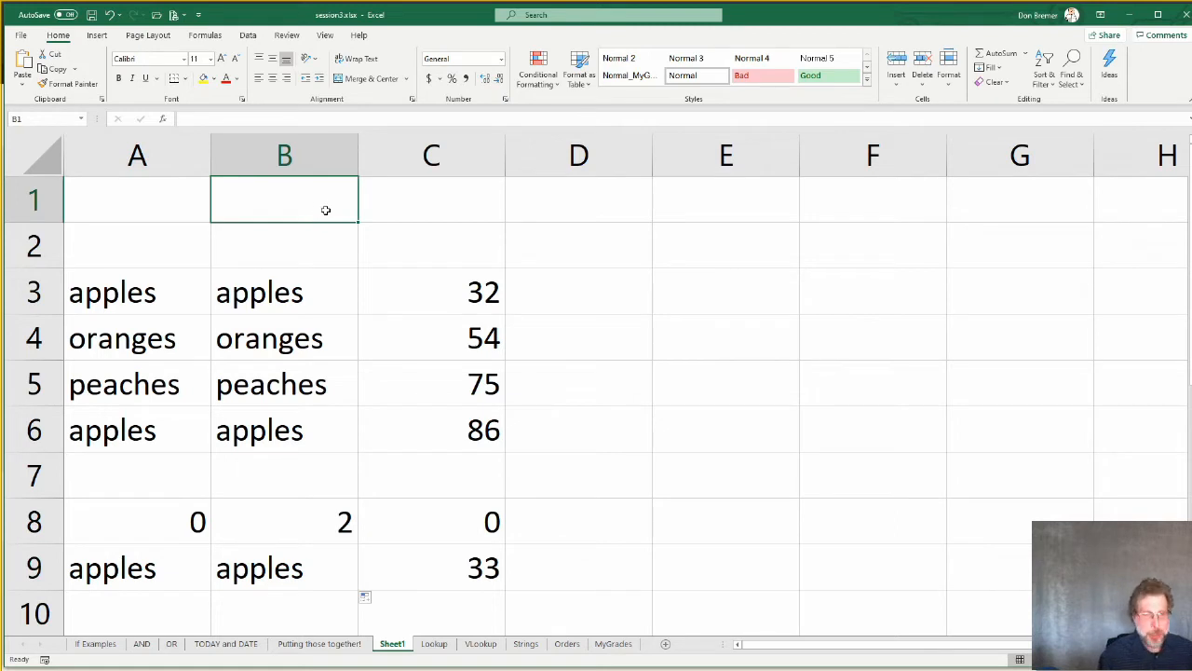
text(=trim()
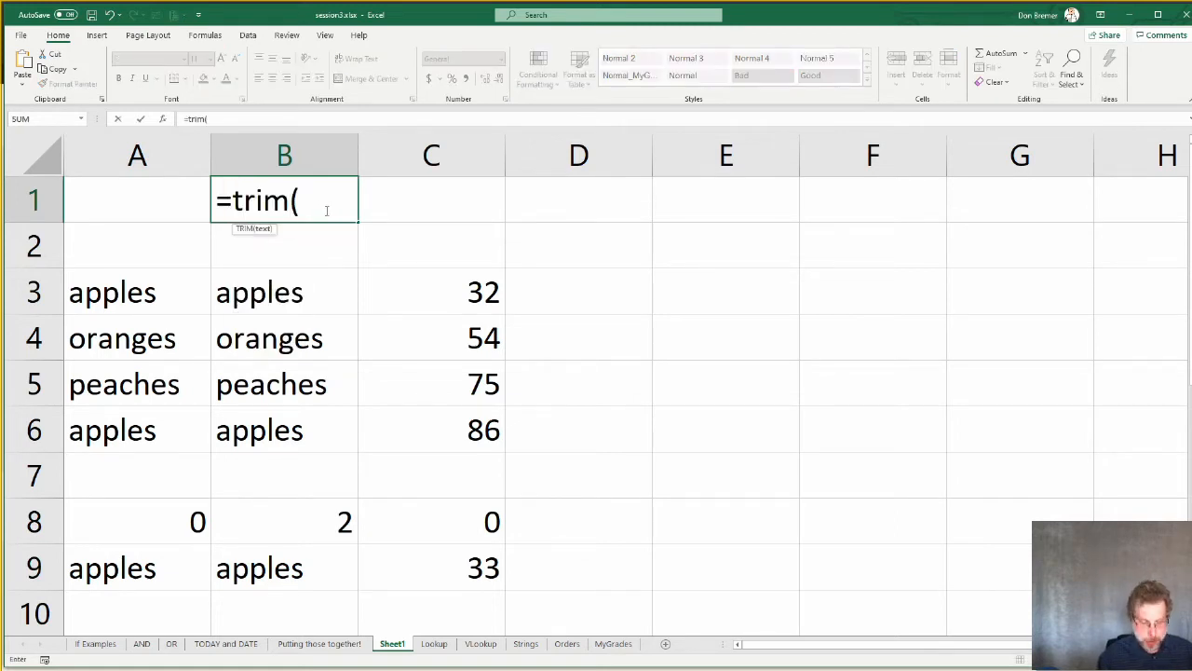
text("     Fir)
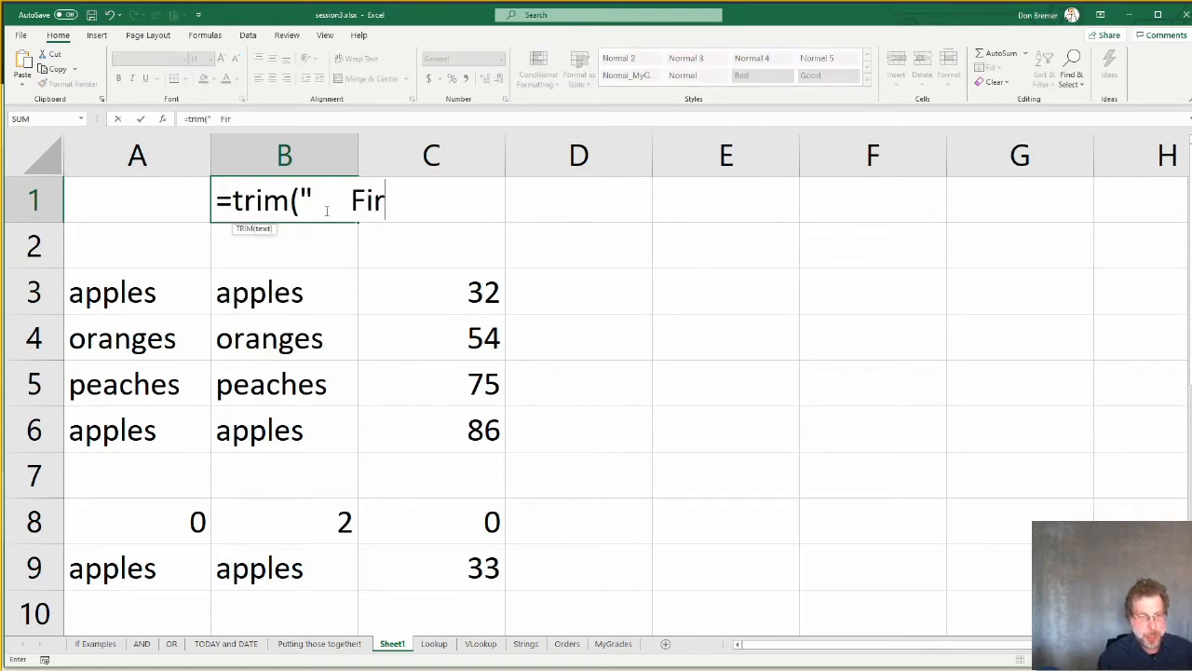
text(st    Qua)
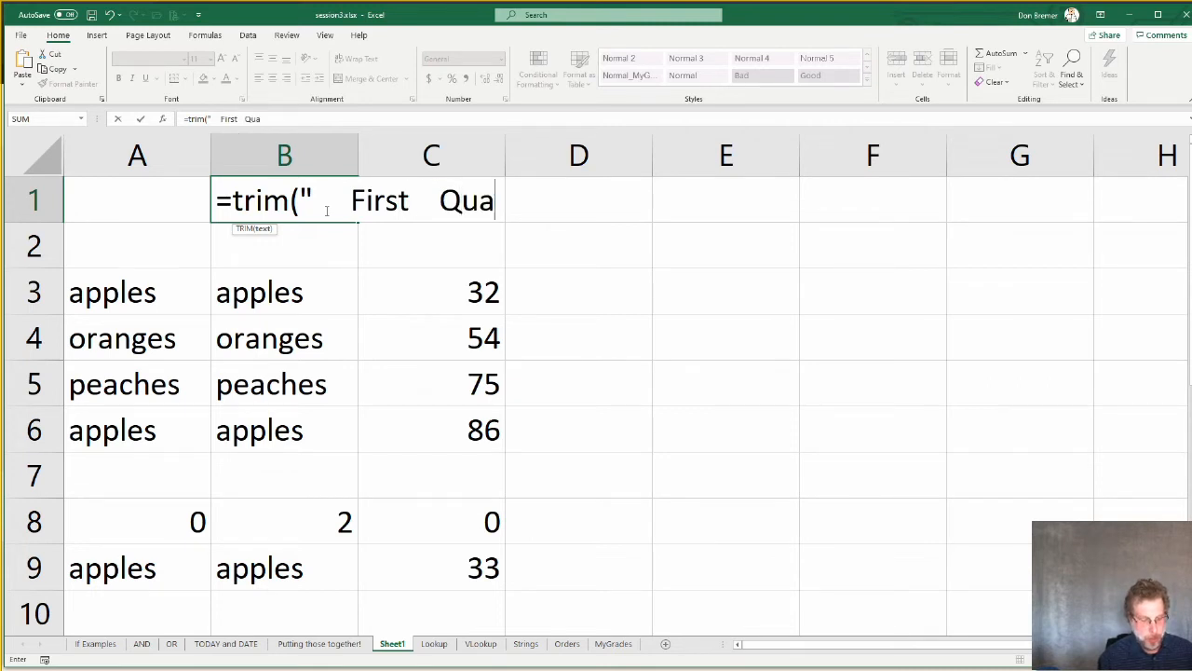
text(rter    Ear)
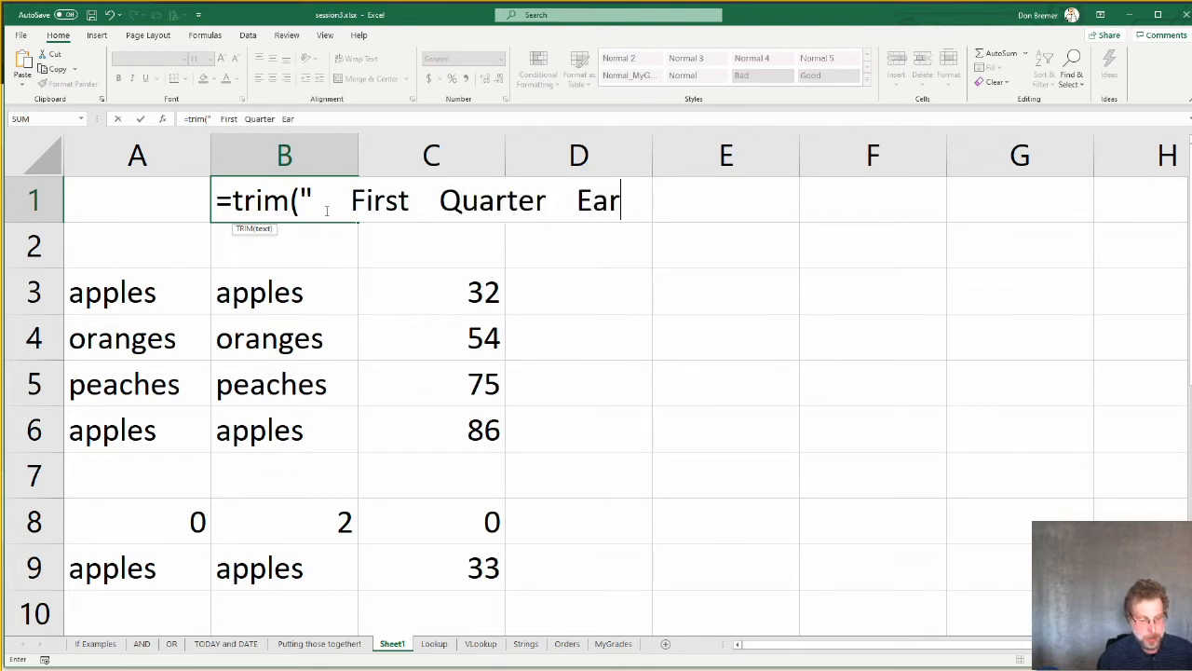
text(nings    )
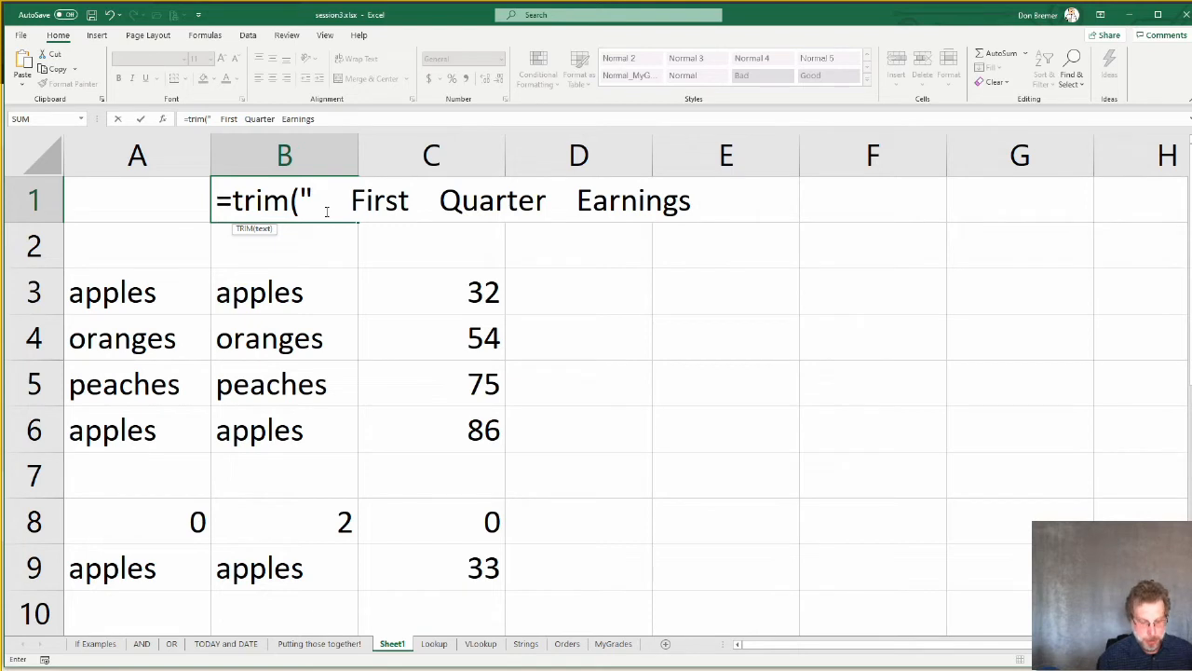
text("))
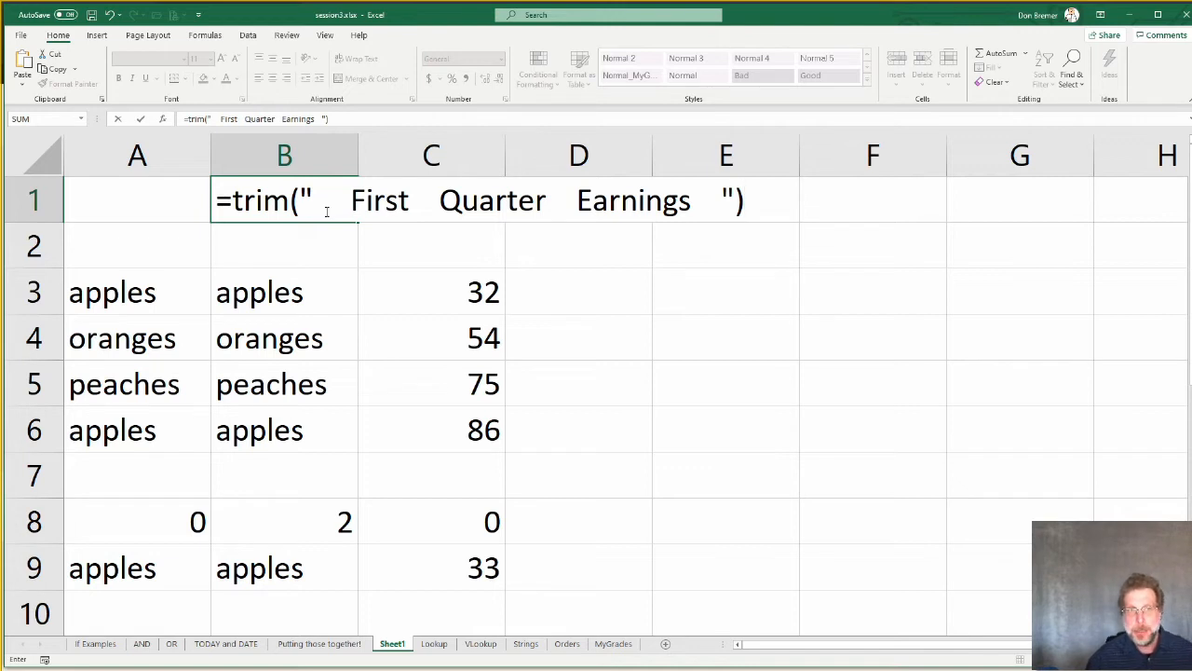
key(Return)
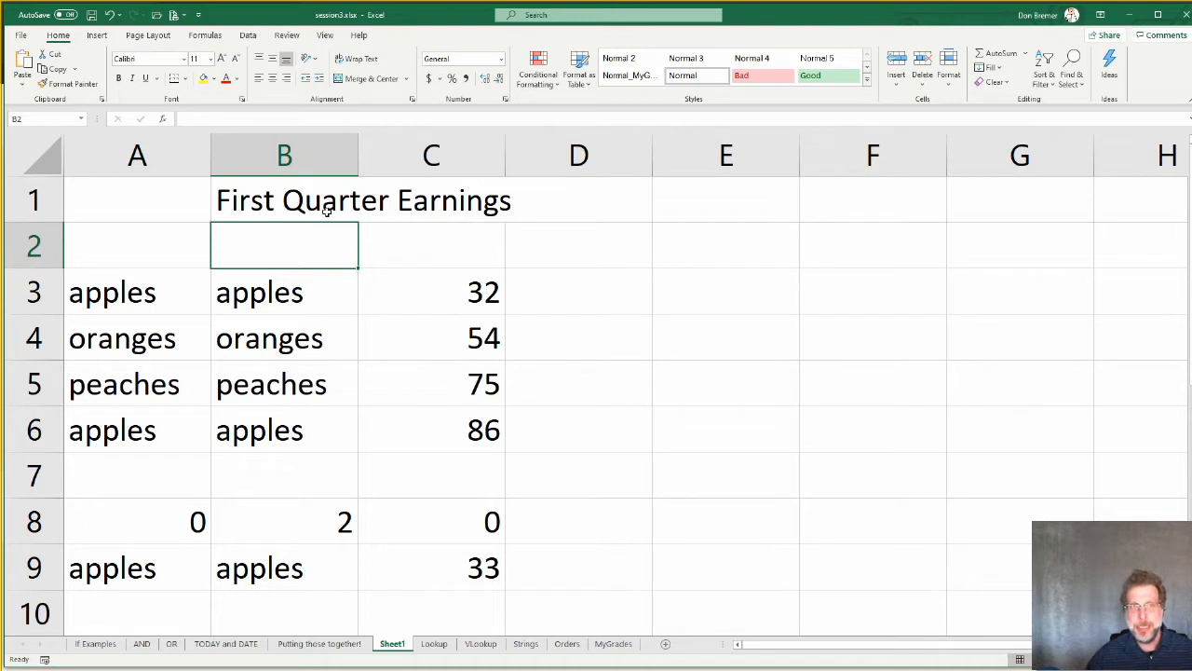
Step: Copy the trimmed title in B1 and paste it into E4 as values only
click(330, 188)
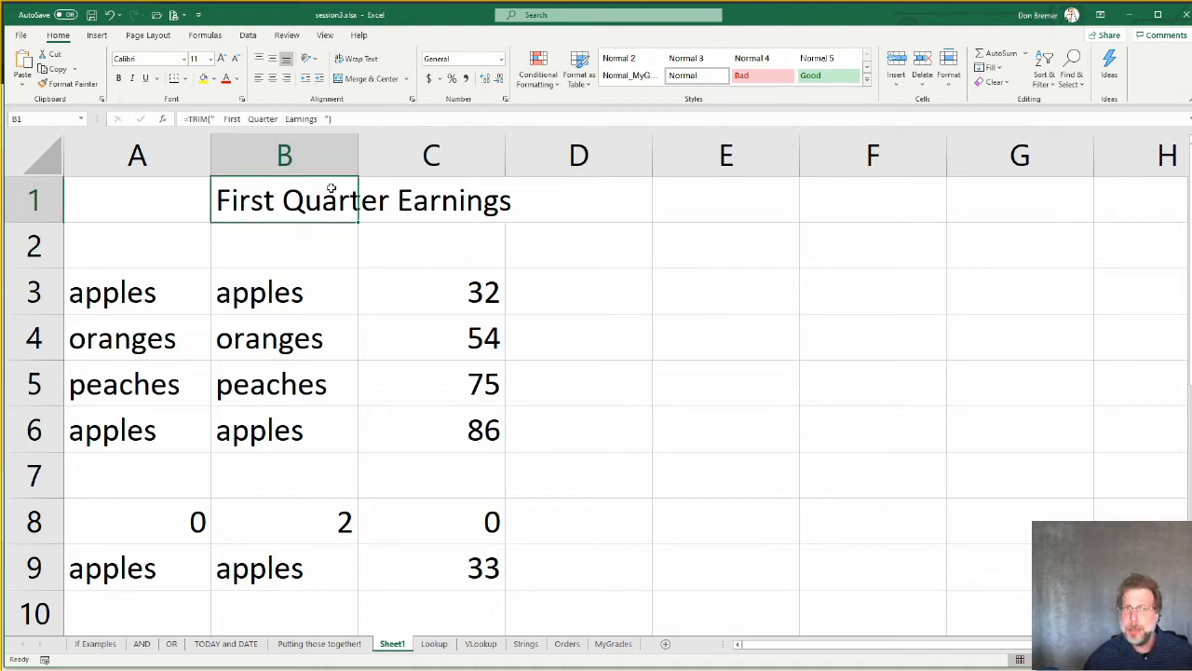
key(ctrl+c)
click(703, 343)
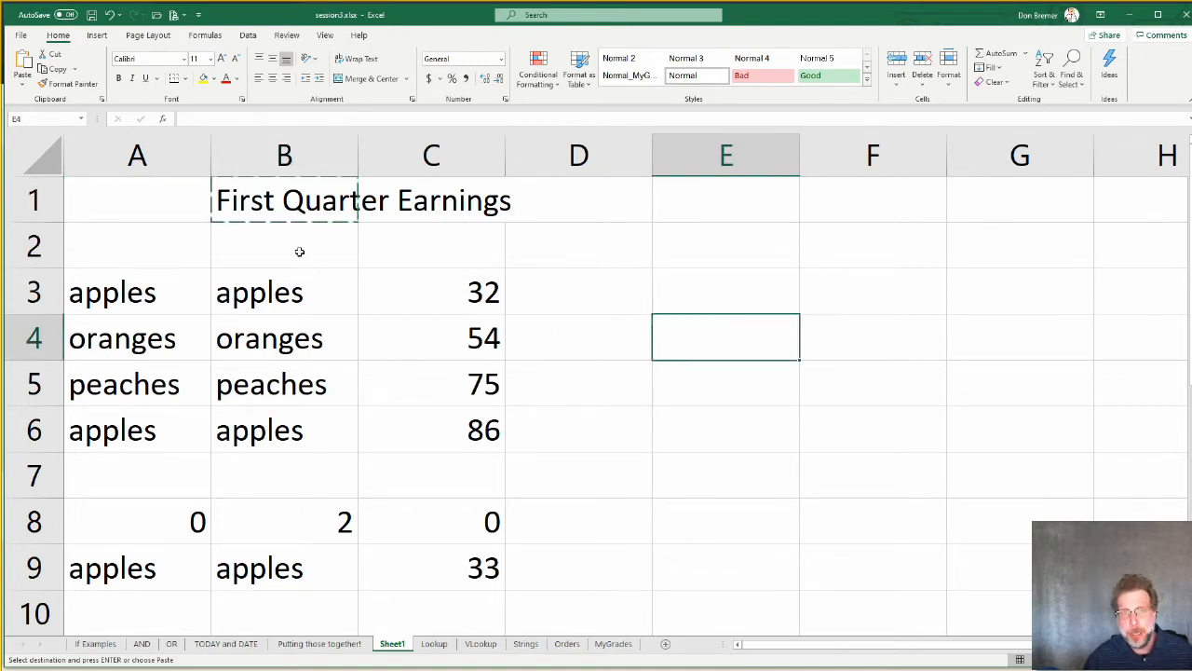
click(22, 84)
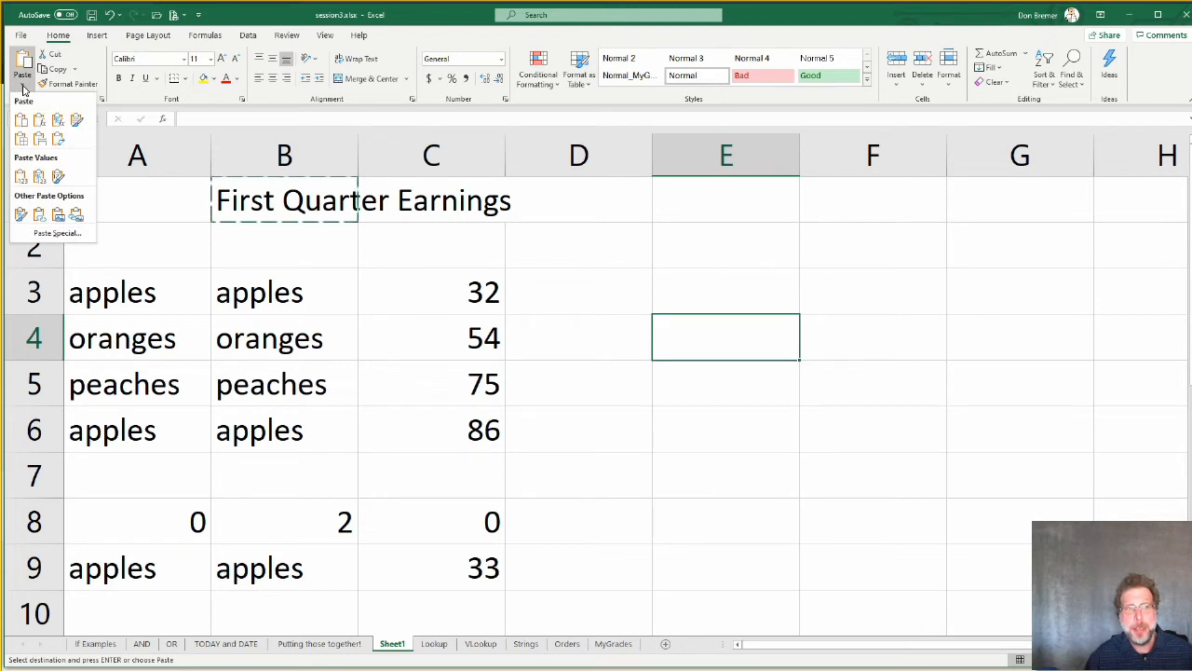
click(20, 177)
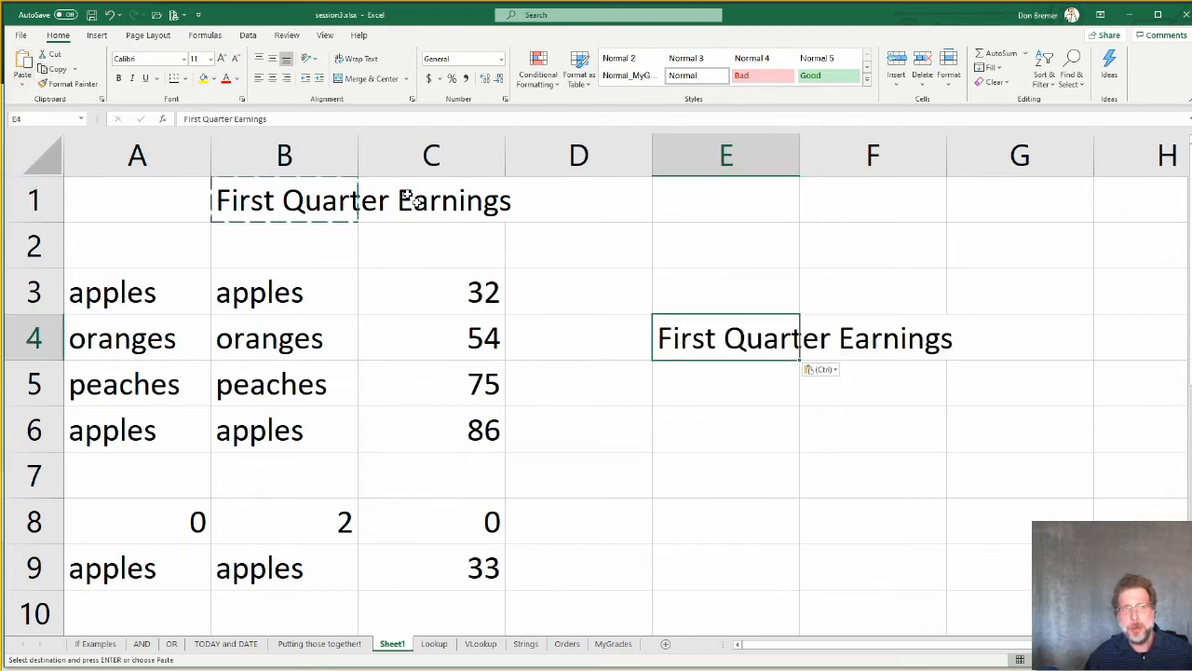
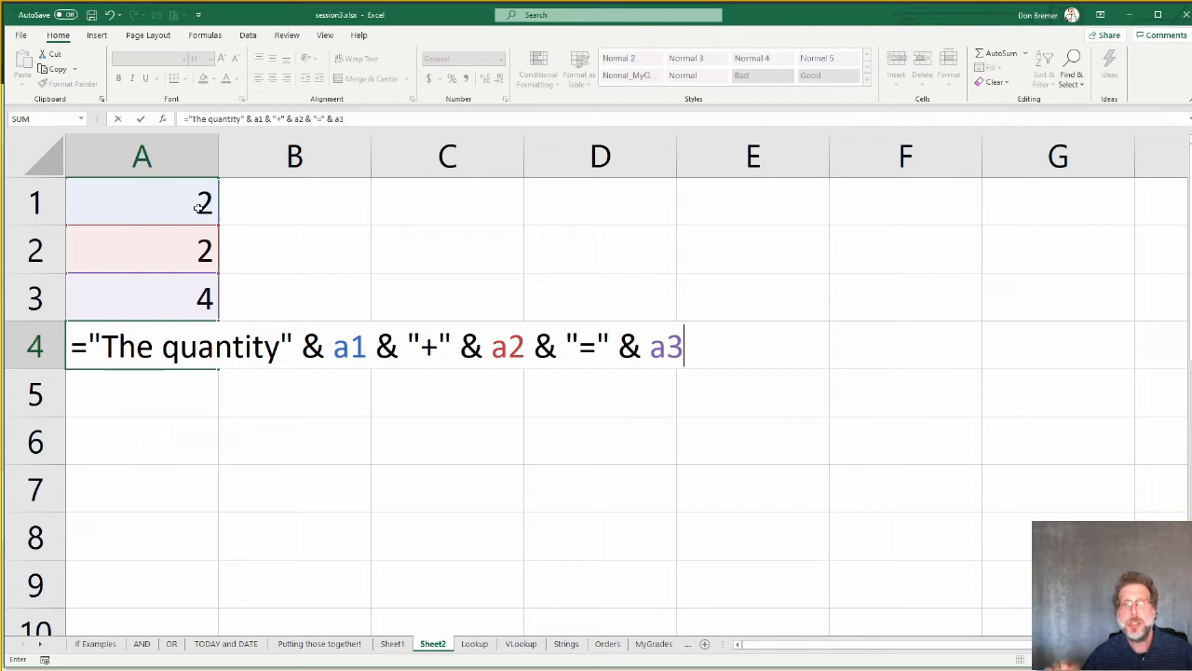
Step: Complete the A4 concatenation formula and add spaces inside its quotes, giving ="The quantity " & A1 & " + " & A2 & " = " & A3
key(Return)
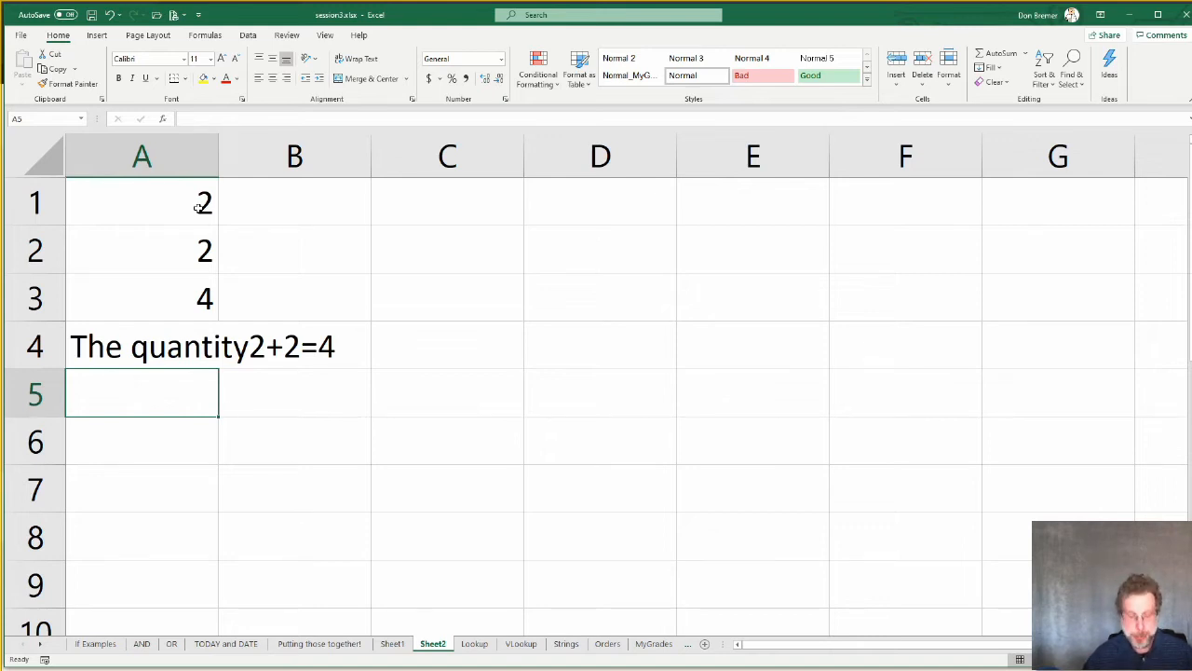
key(Up)
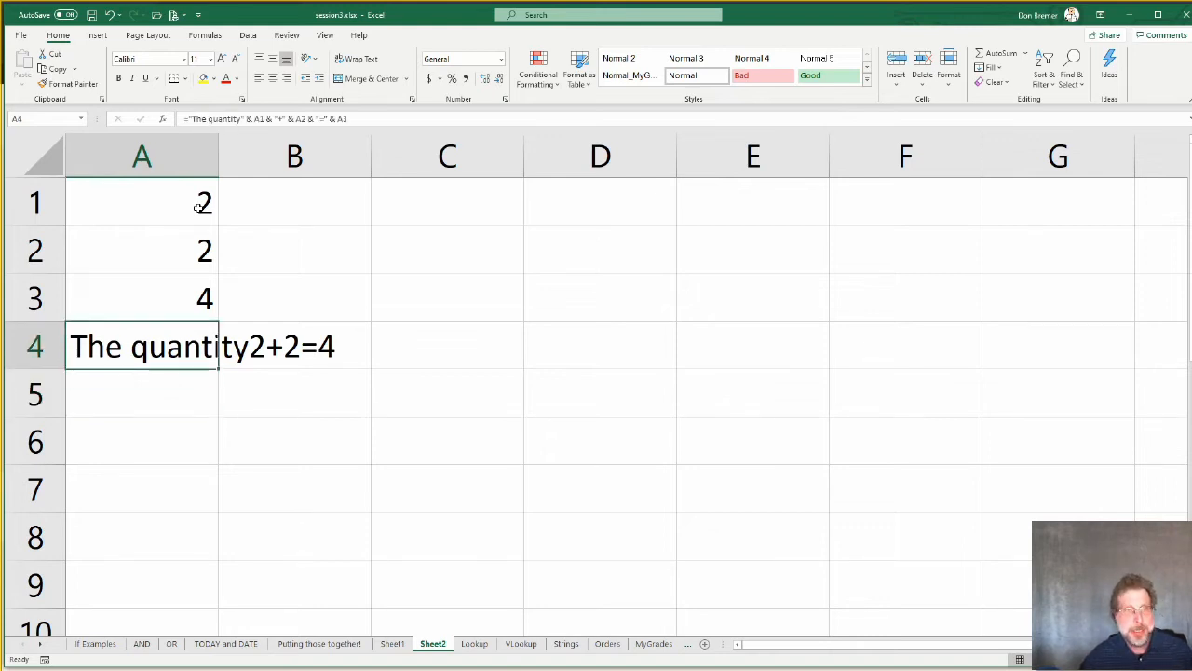
key(F2)
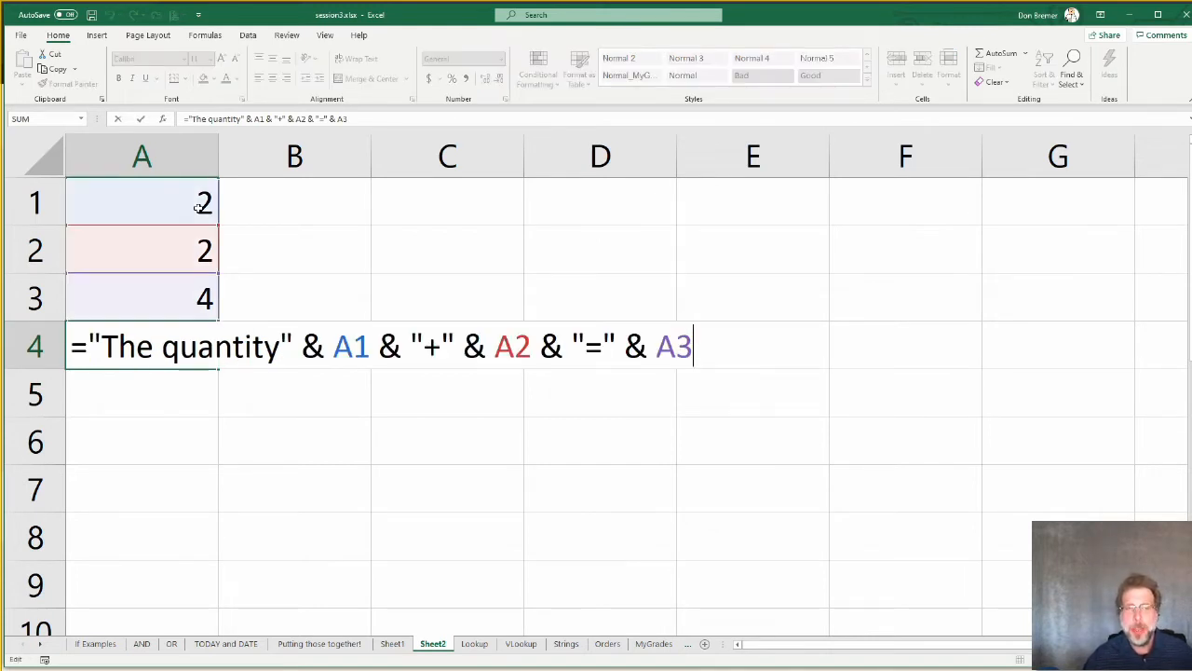
click(239, 120)
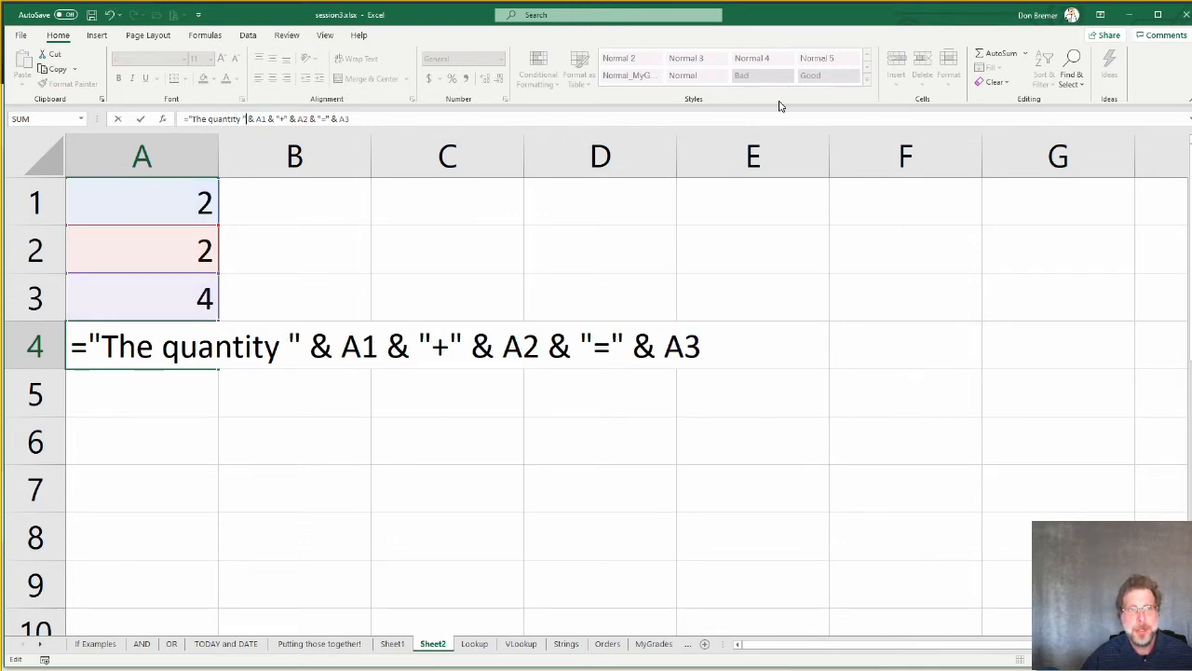
key(Right)
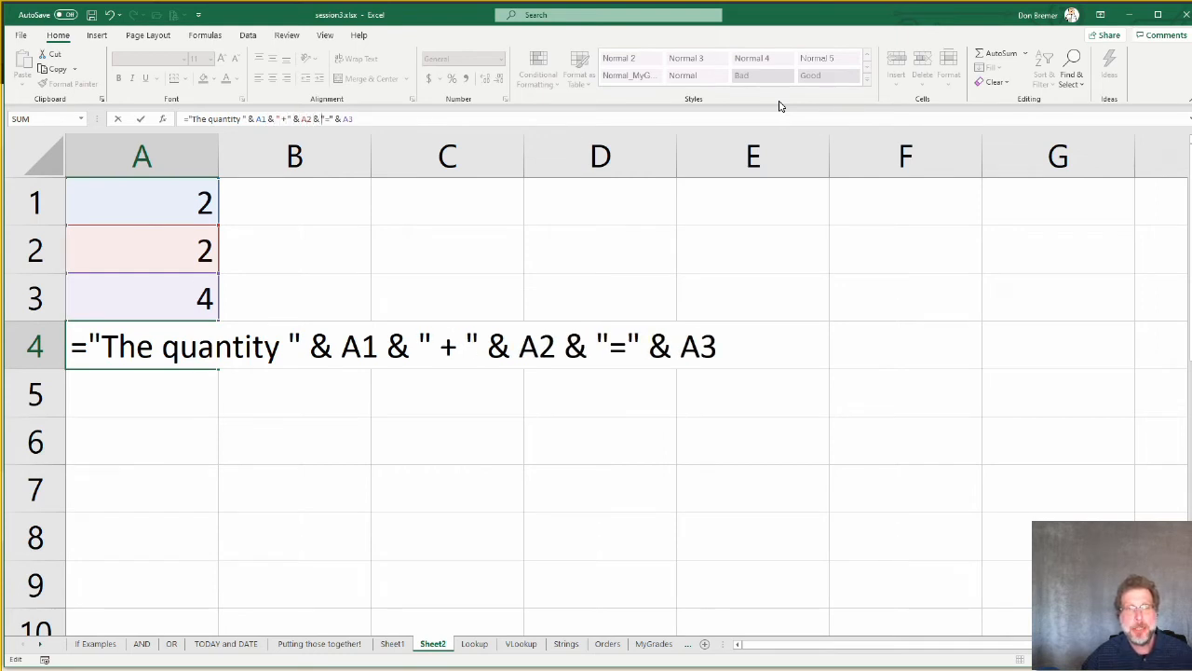
key(Right)
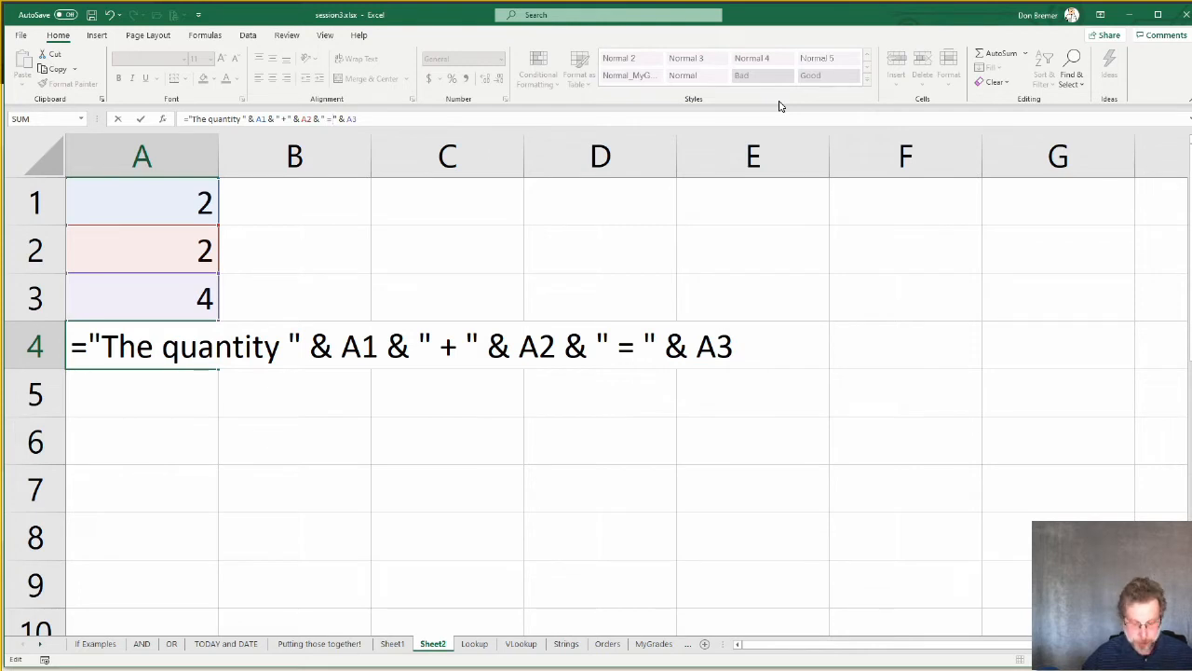
key(Return)
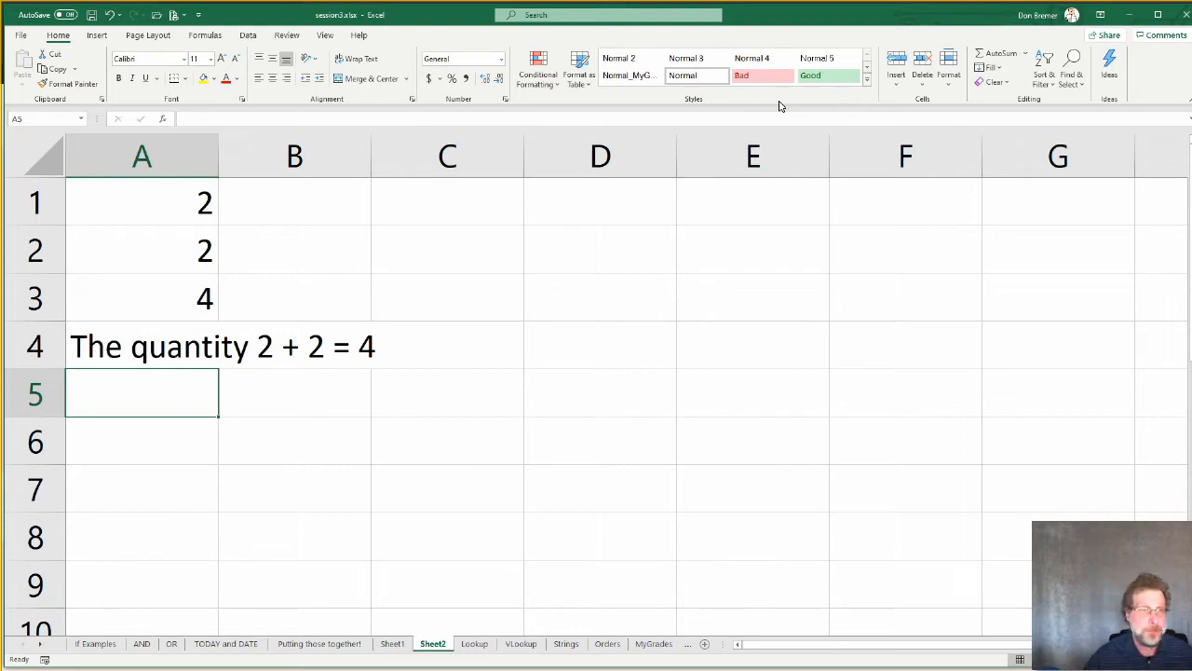
Step: Set A1 to 56 and A2 to 89 to test the sentence formula
click(166, 201)
text(56)
key(Return)
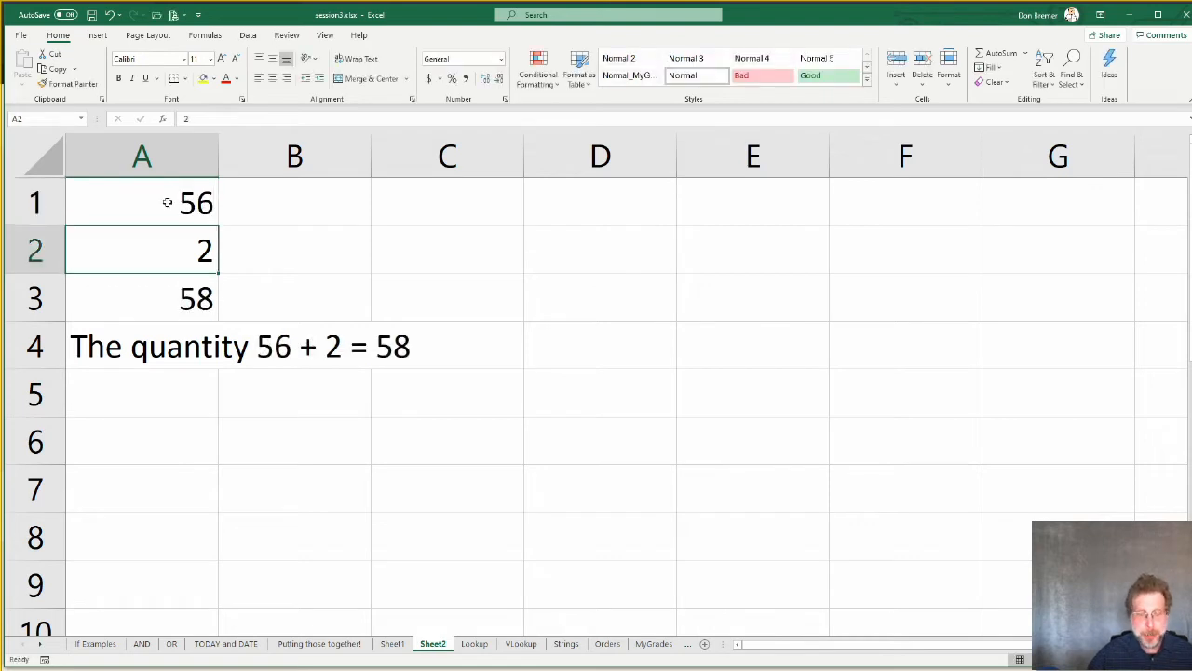
text(89)
key(Return)
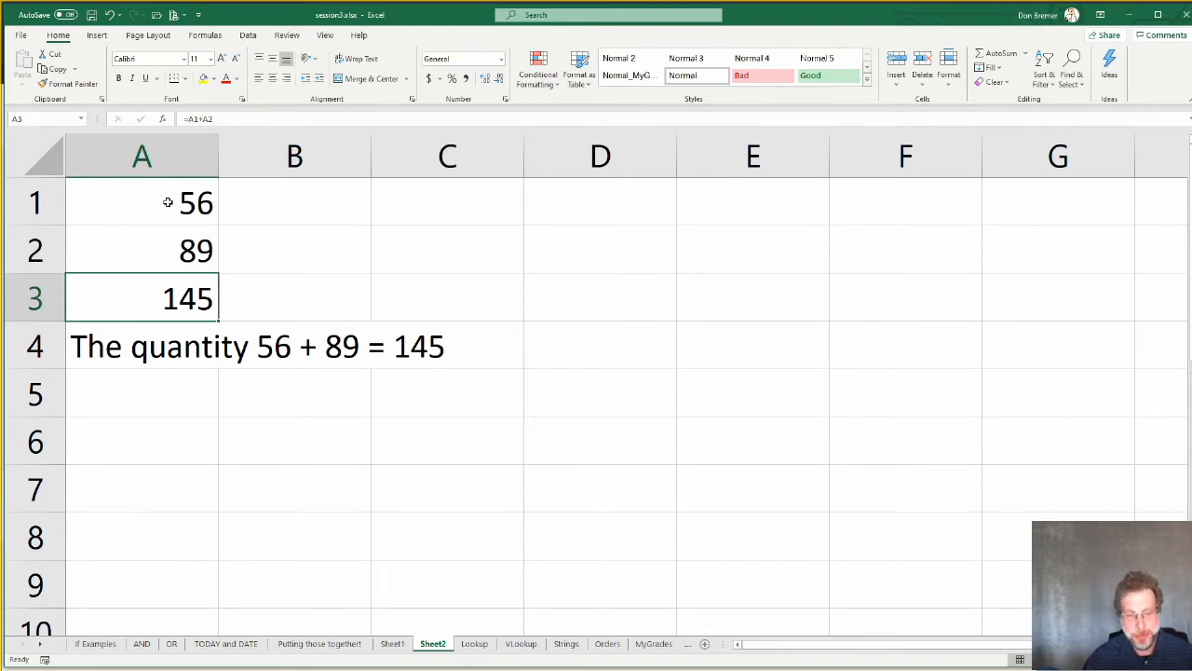
key(Down)
key(Down)
key(Down)
key(Right)
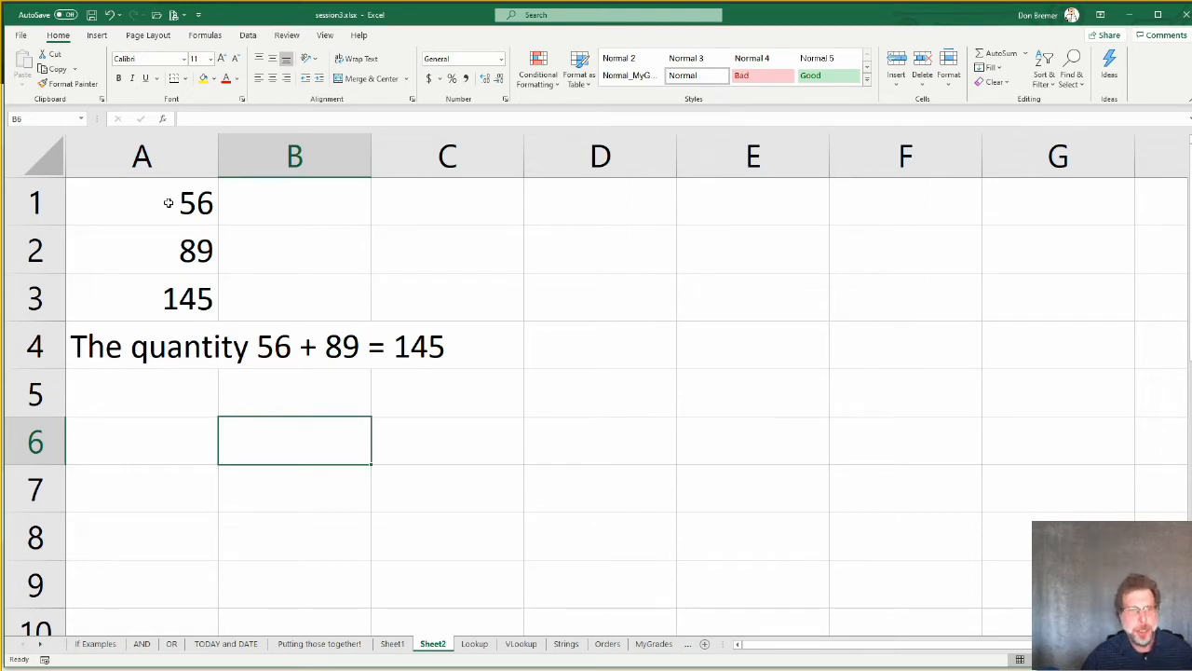
key(Up)
key(Right)
key(Left)
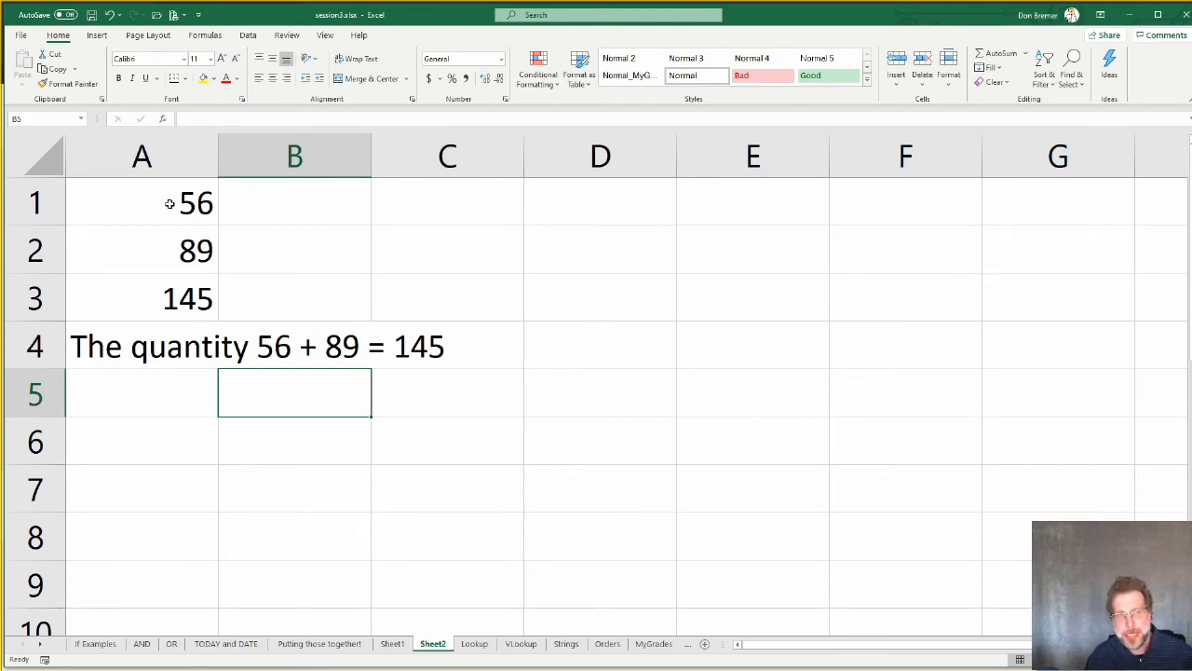
key(Down)
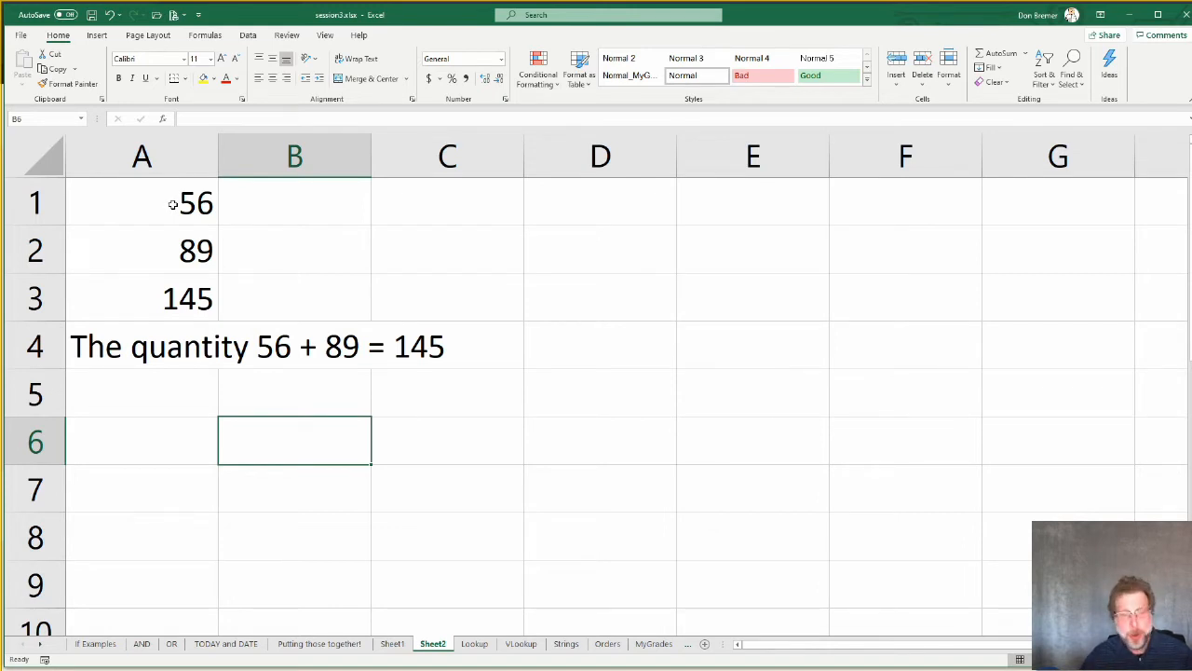
Step: Show the formulas in the sheet's cells to examine them, and return to the normal value display
key(ctrl+grave)
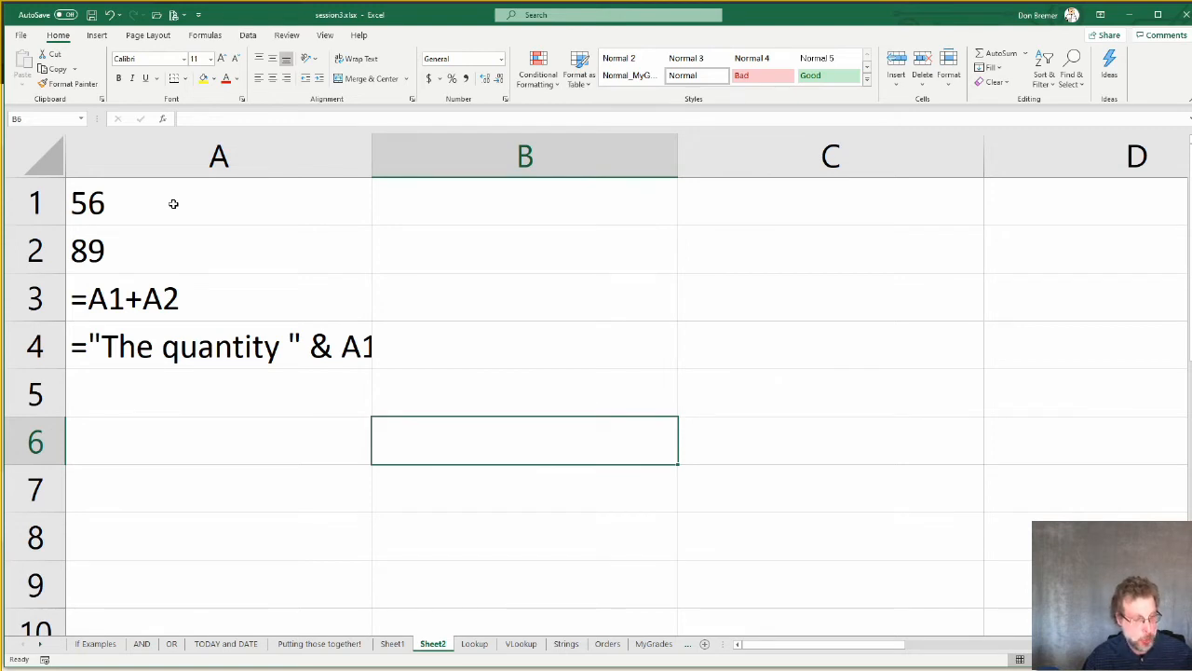
key(ctrl+grave)
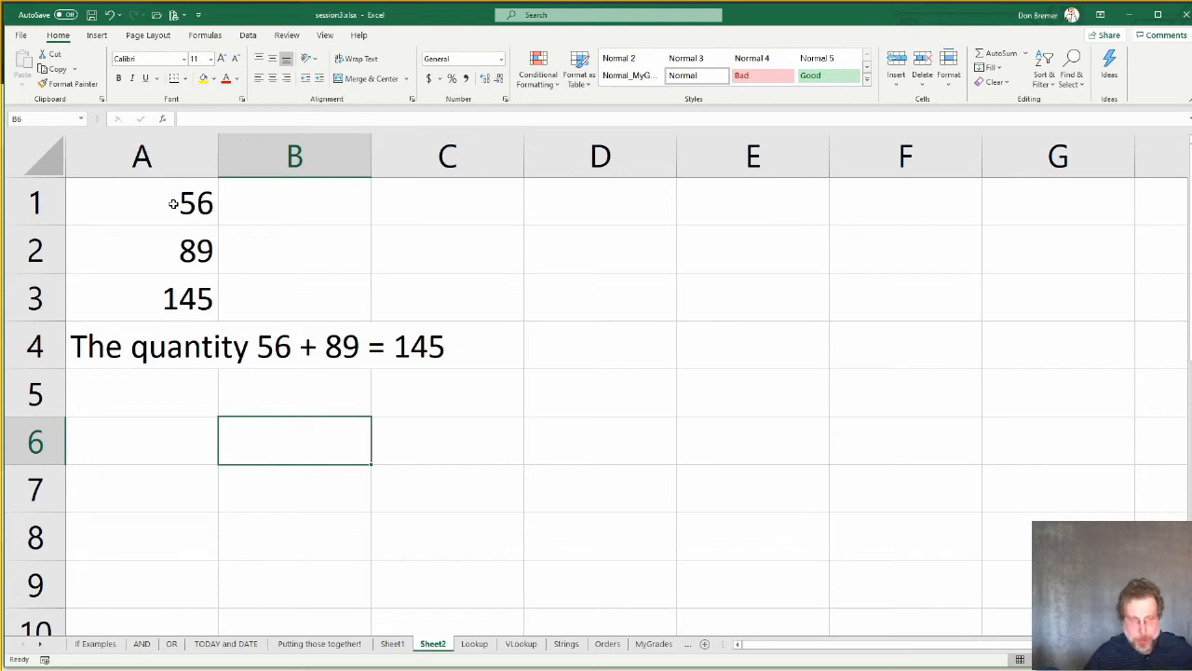
Step: Enter the label People in D2 with the value 23 beside it in E2
click(566, 250)
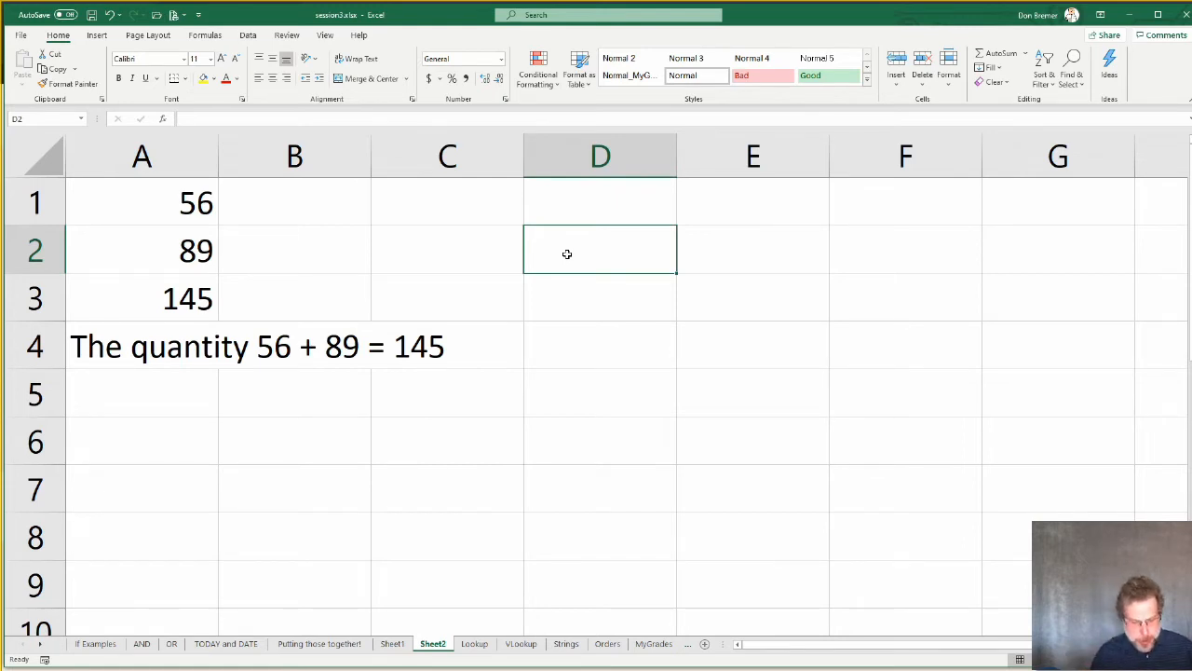
double_click(566, 254)
text(People)
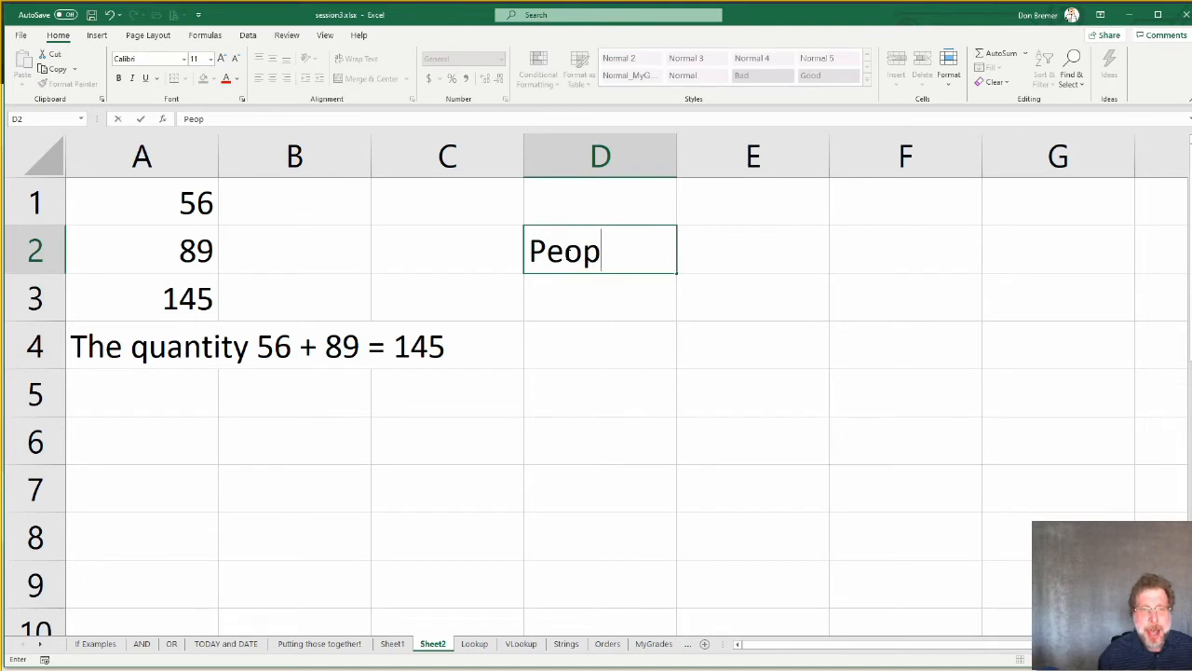
key(Tab)
text(23)
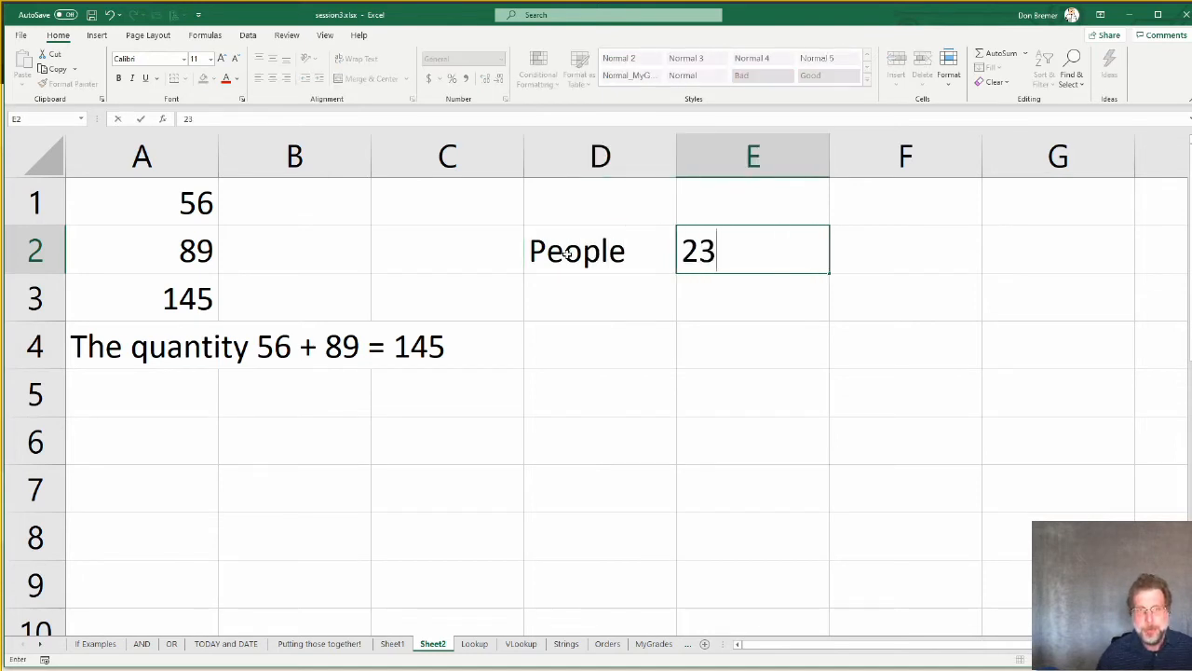
key(Return)
Step: Enter the label Pep/Car in D3 with the value 4 beside it in E3
key(Left)
text(Pep)
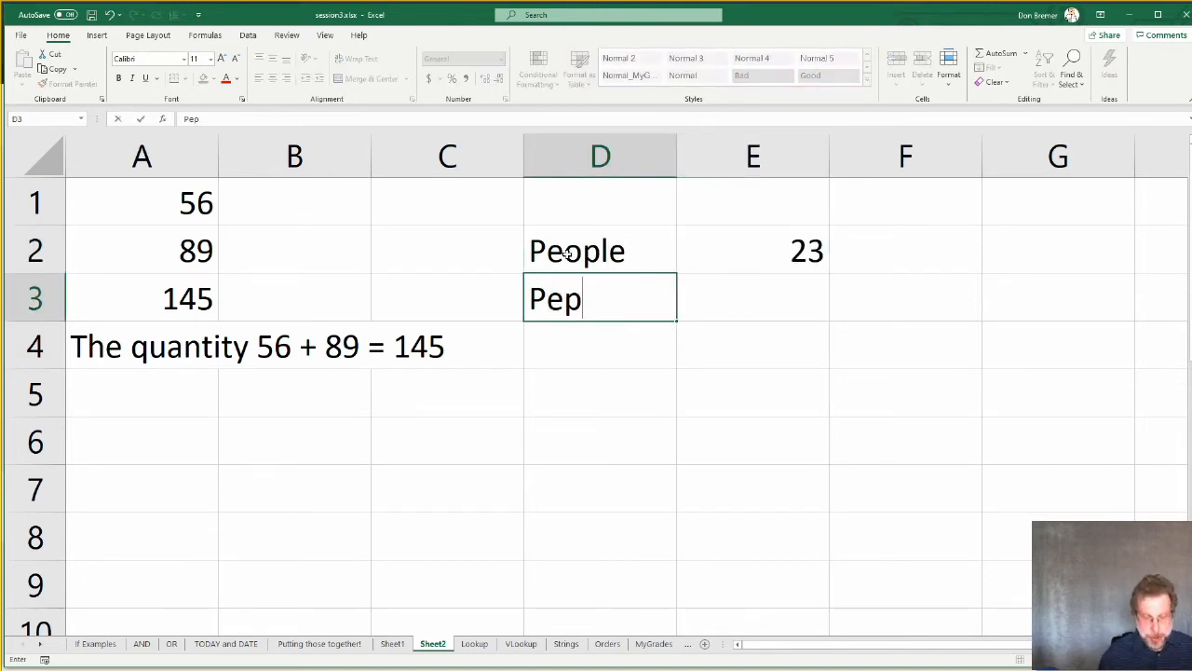
text(/Car)
key(Return)
key(Right)
key(Up)
text(4)
key(Return)
Step: Label D4 as Cars and calculate the number of cars in E4 with =E2/E3
key(Left)
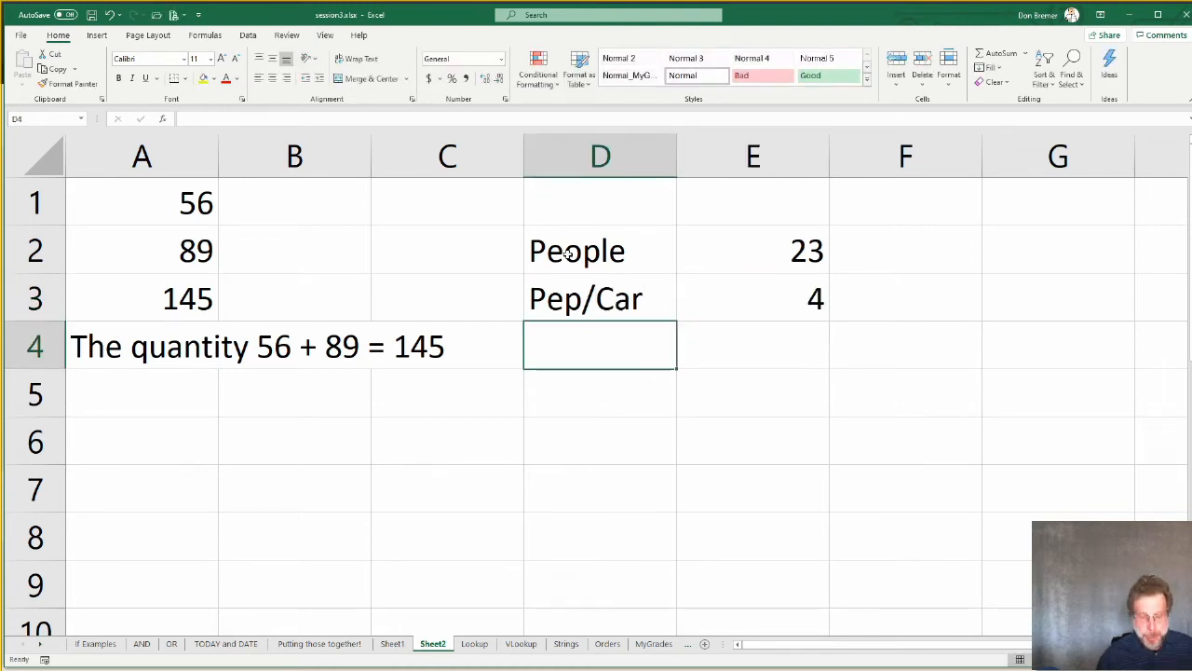
text(Cars)
key(Tab)
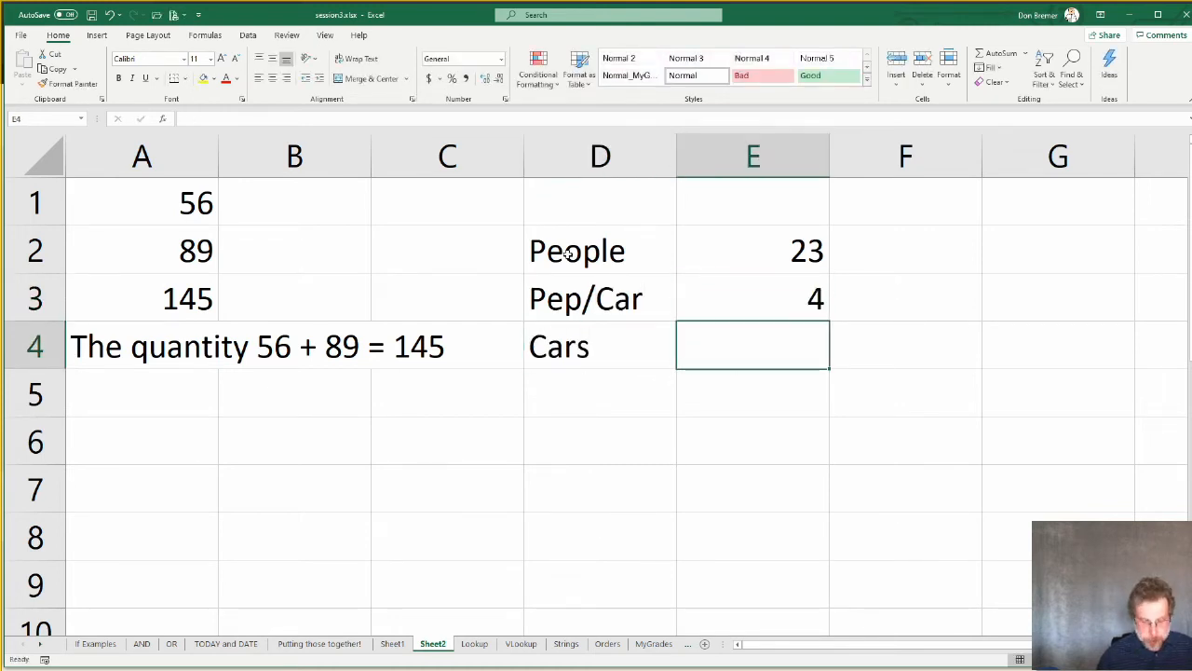
text(=)
key(Up)
key(Up)
text(/)
key(Up)
key(Return)
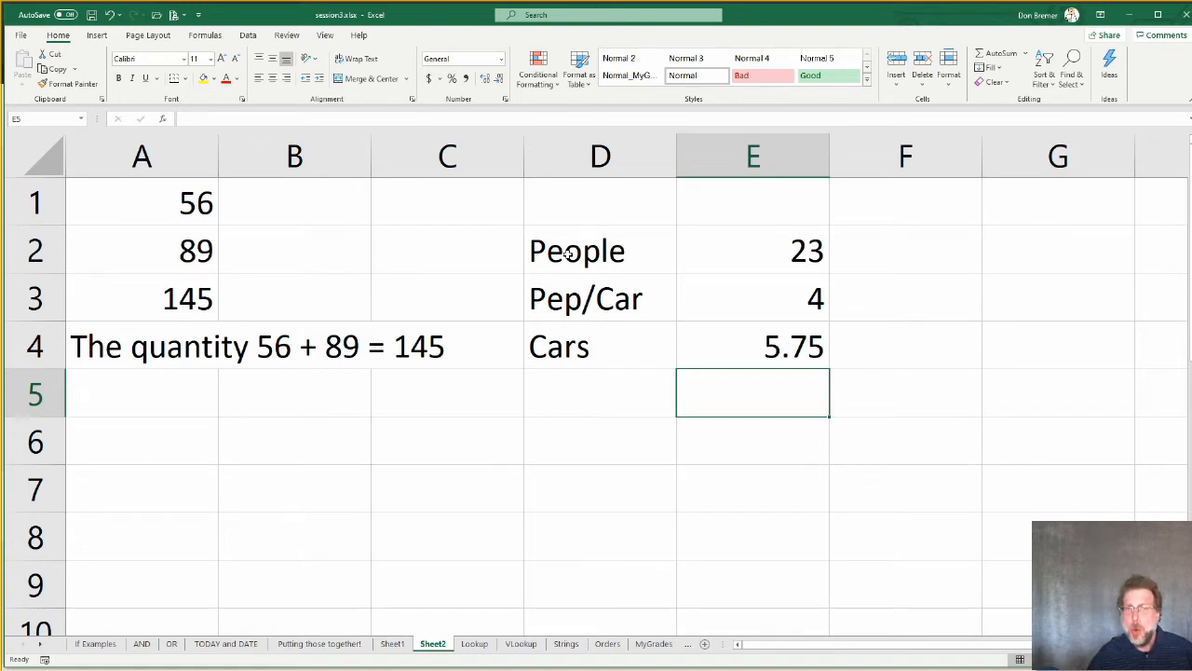
Step: Insert the CEILING function in front of E2/E3 in the E4 formula
key(Up)
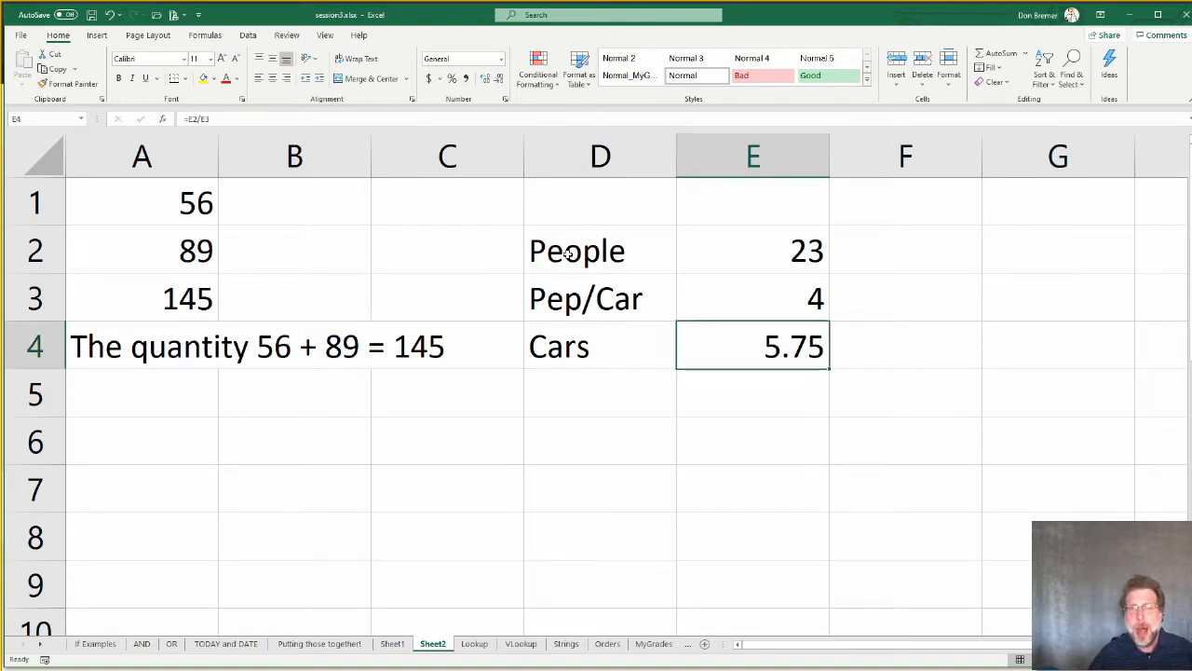
key(F2)
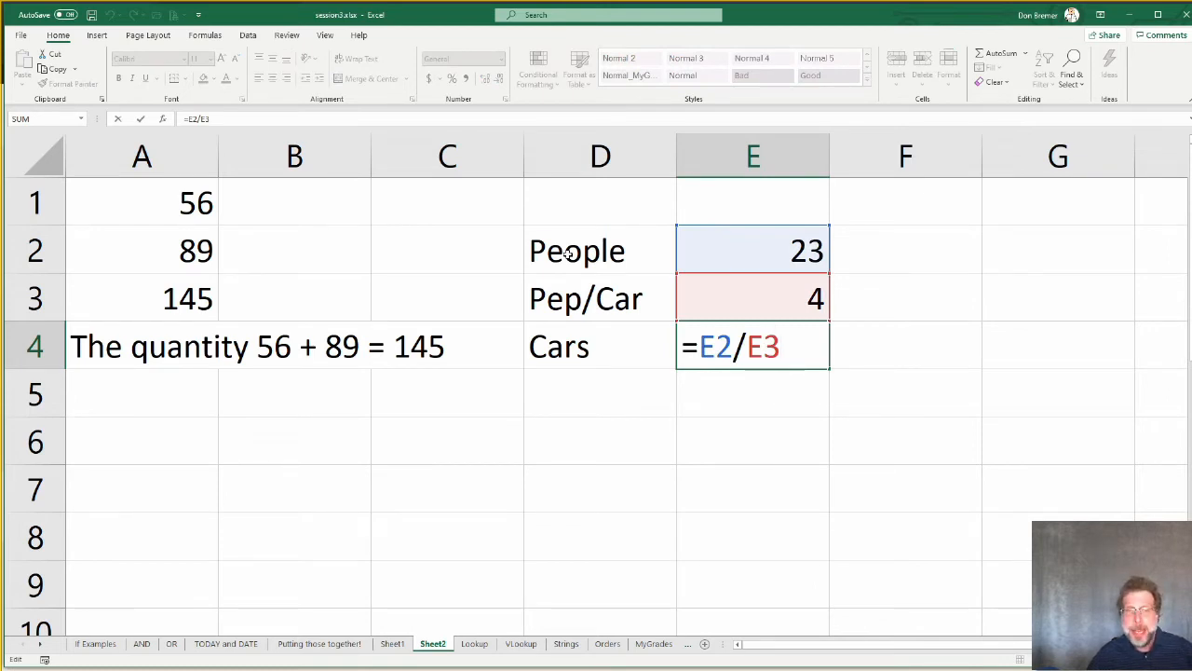
key(Left)
key(Left)
key(Left)
key(Left)
key(Left)
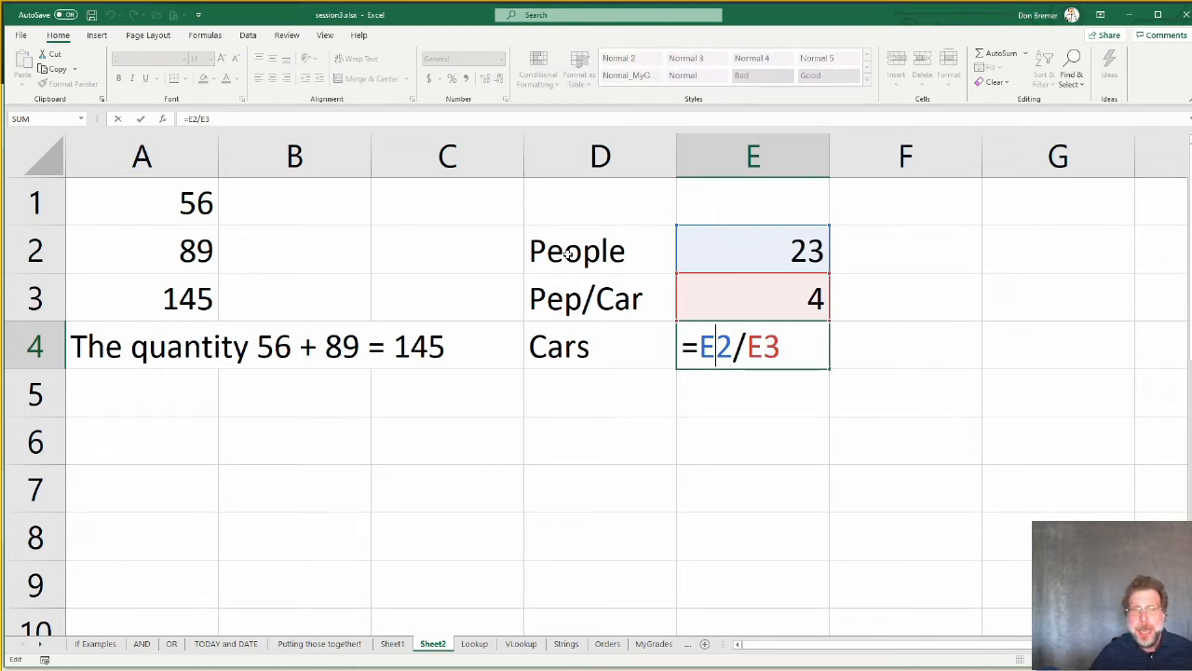
text(ceil)
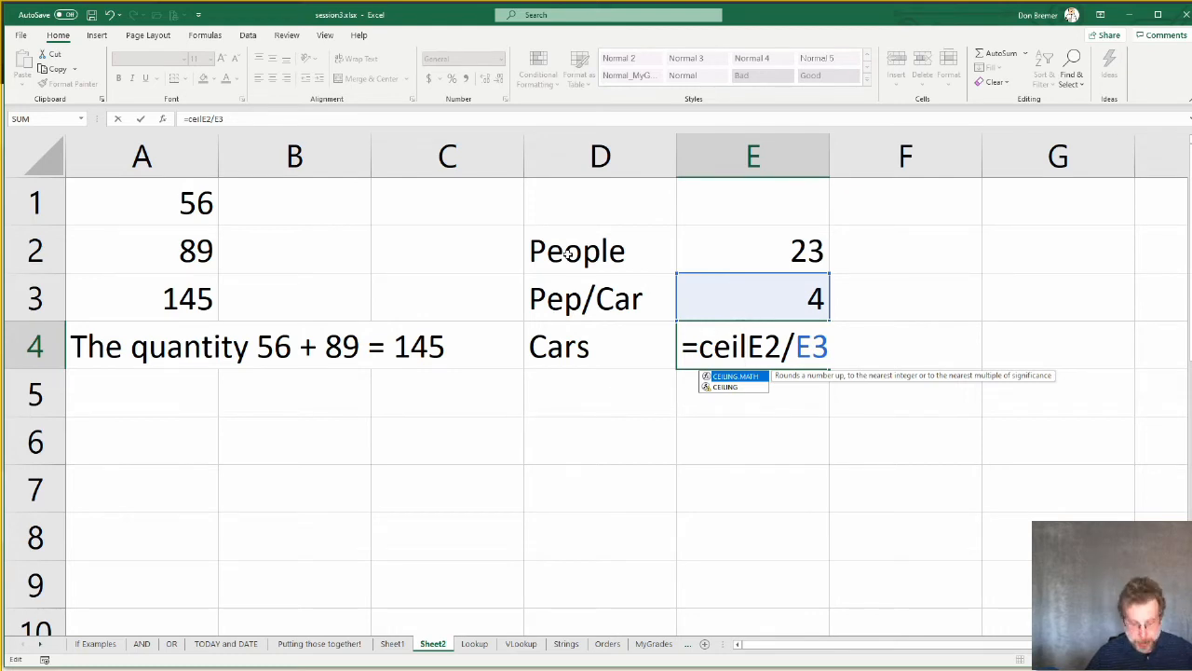
key(Down)
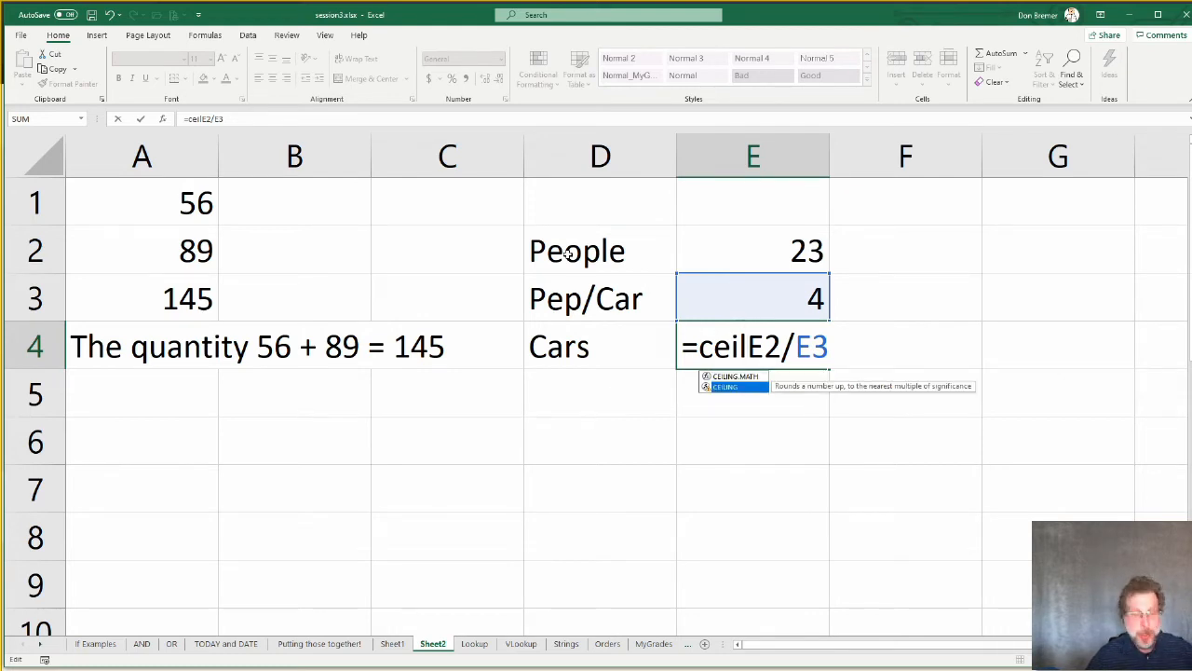
key(Tab)
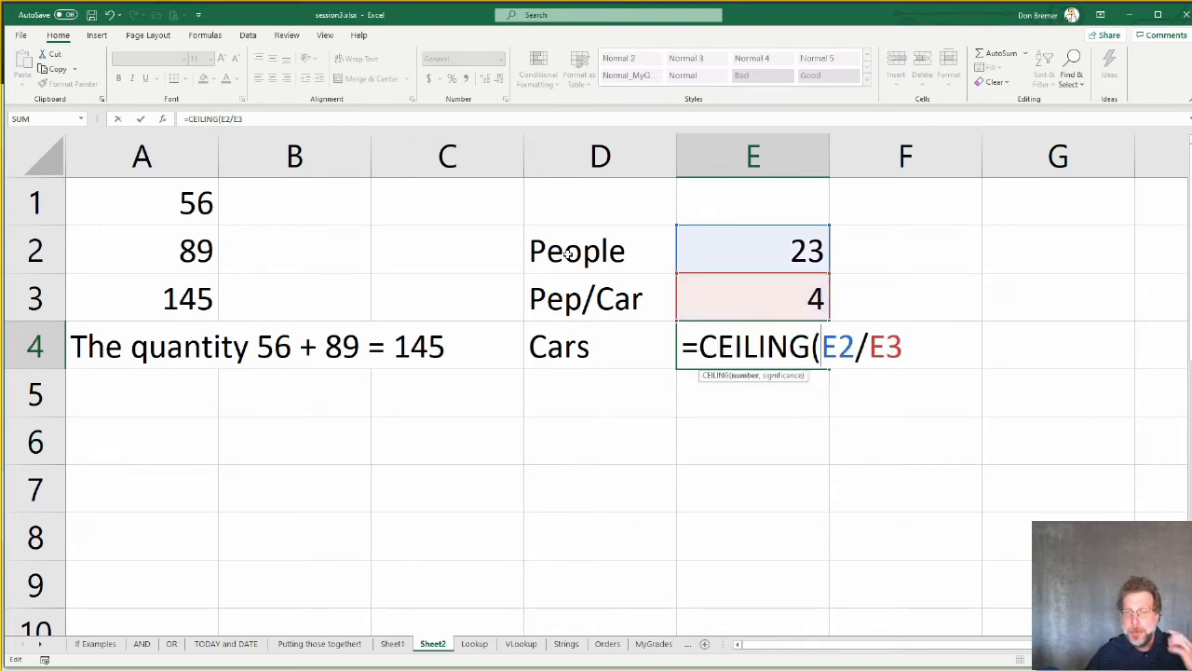
Step: Complete the rounding-up formula in E4 with a significance of 1, giving =CEILING(E2/E3,1)
key(Right)
key(Right)
key(Right)
key(Right)
key(Right)
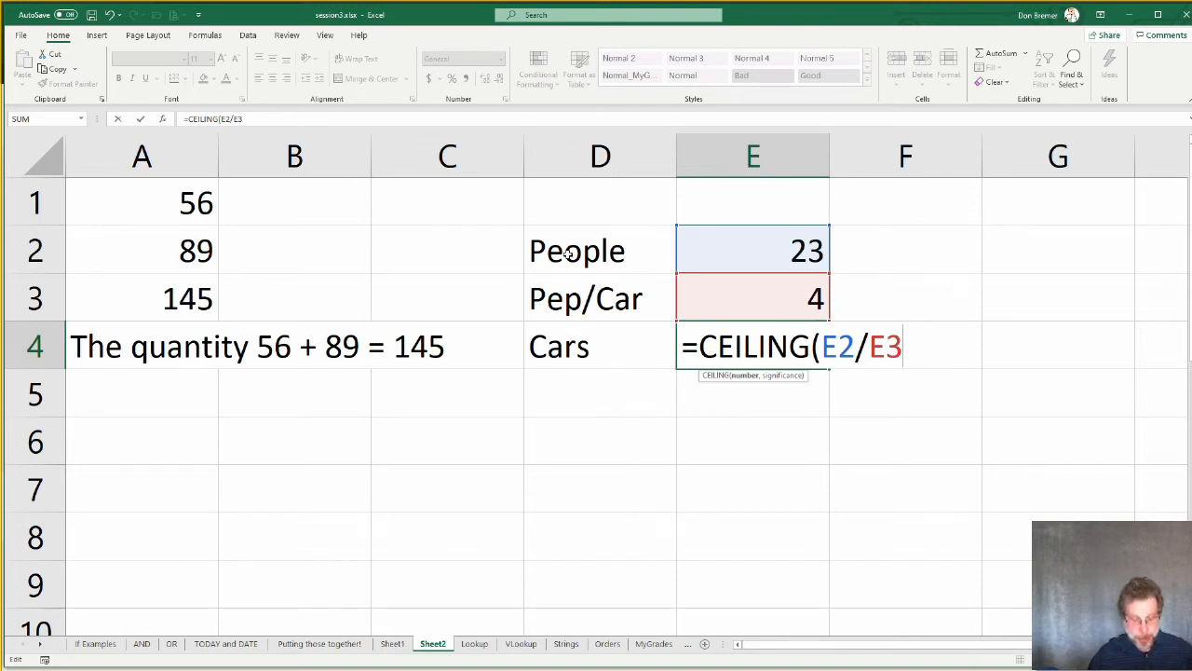
text(,)
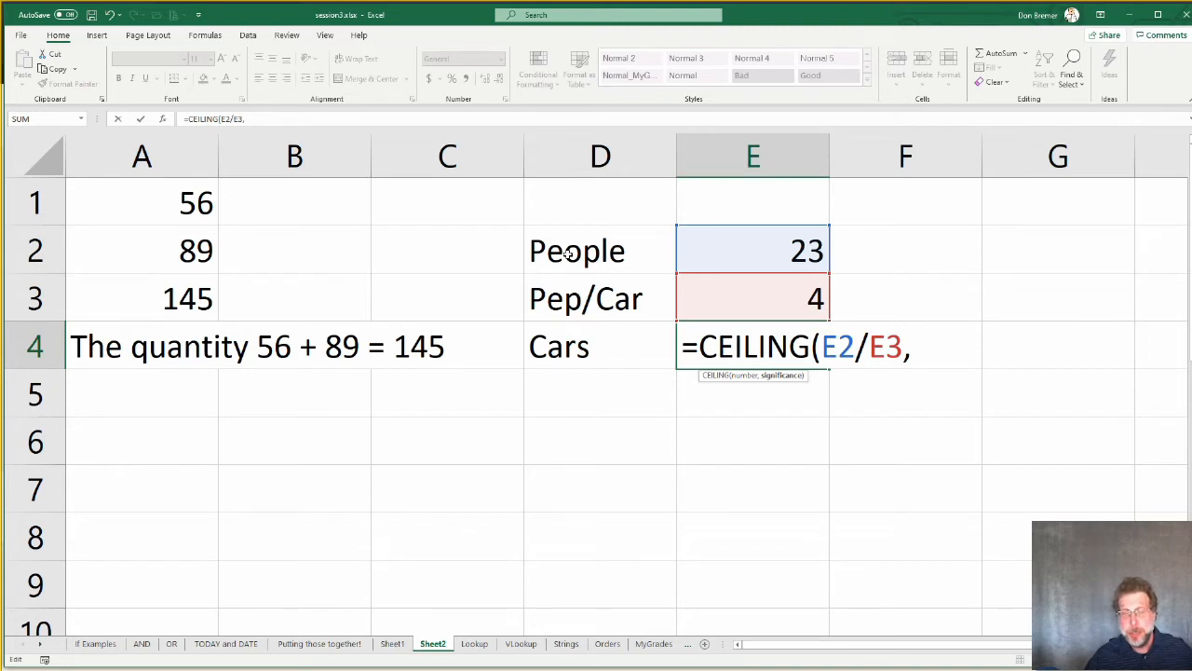
text(1)
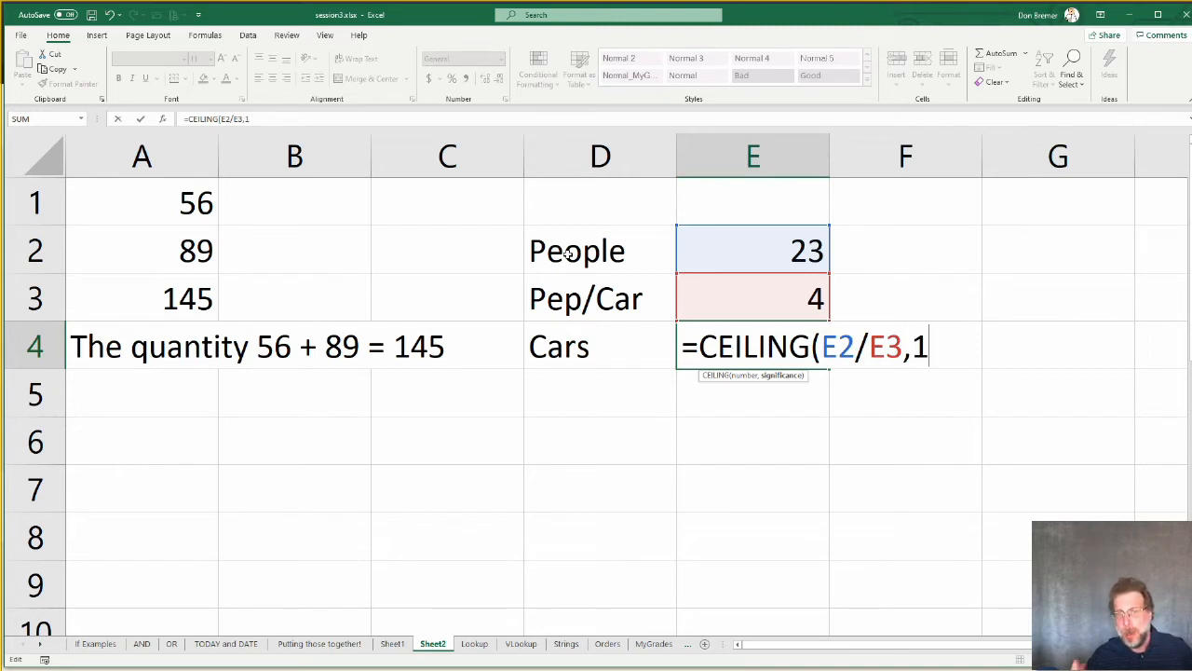
text())
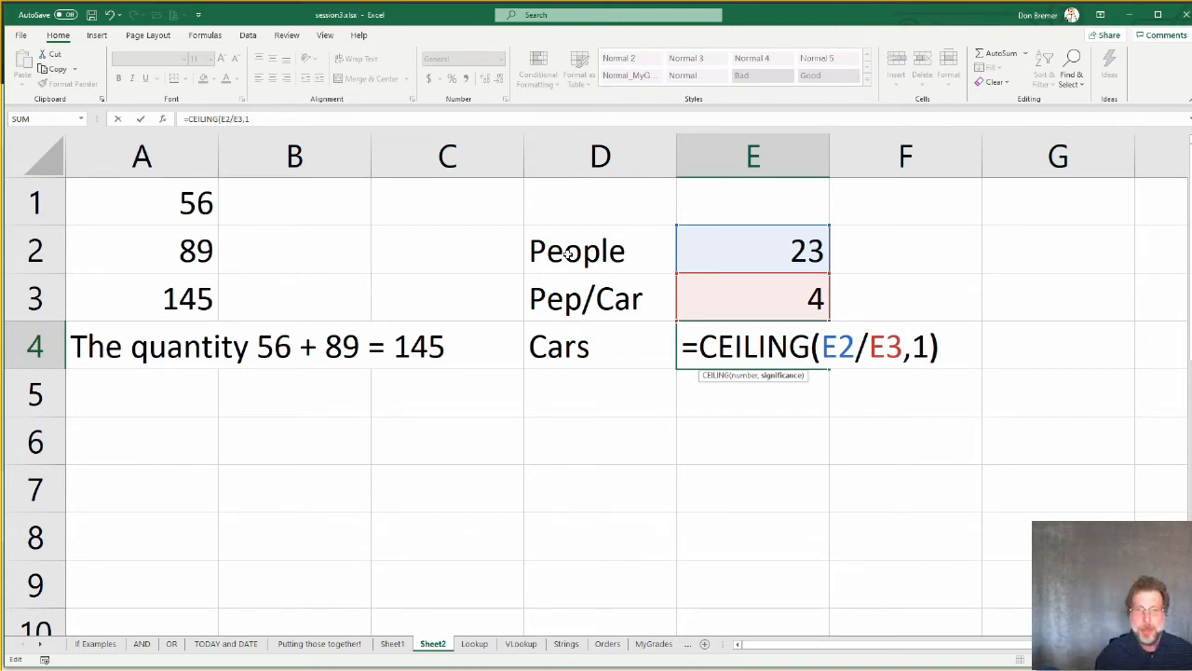
key(Return)
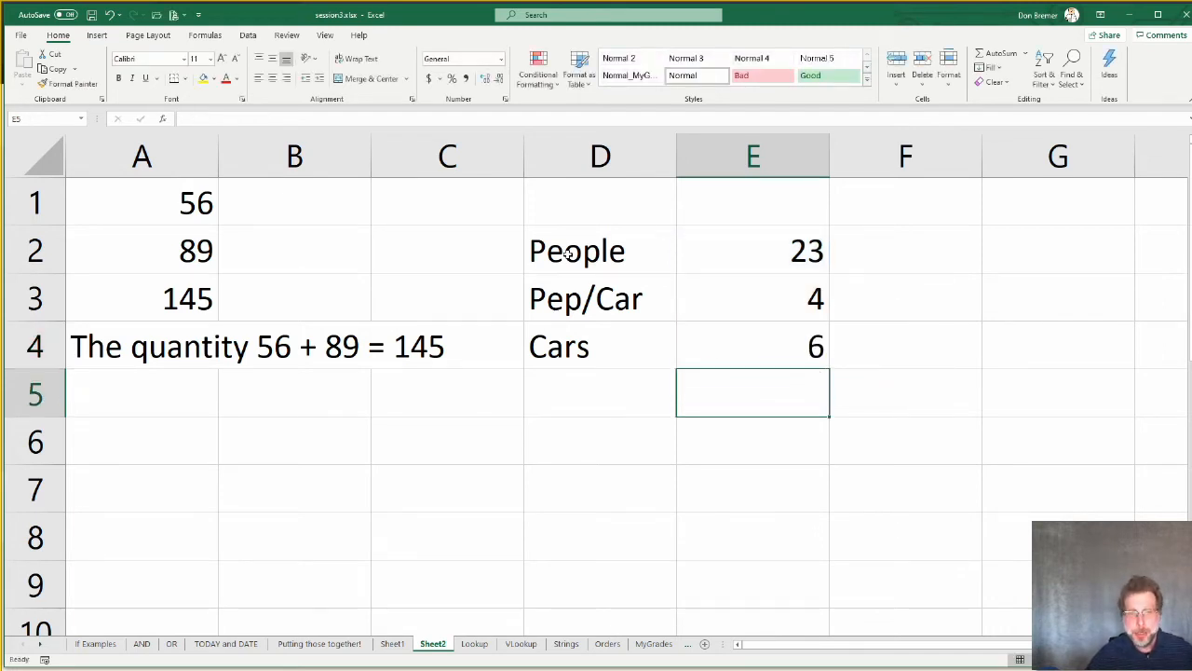
Step: Test the rounded car count by setting the People value in E2 to 24 and to 27
key(Up)
key(Up)
key(Up)
text(24)
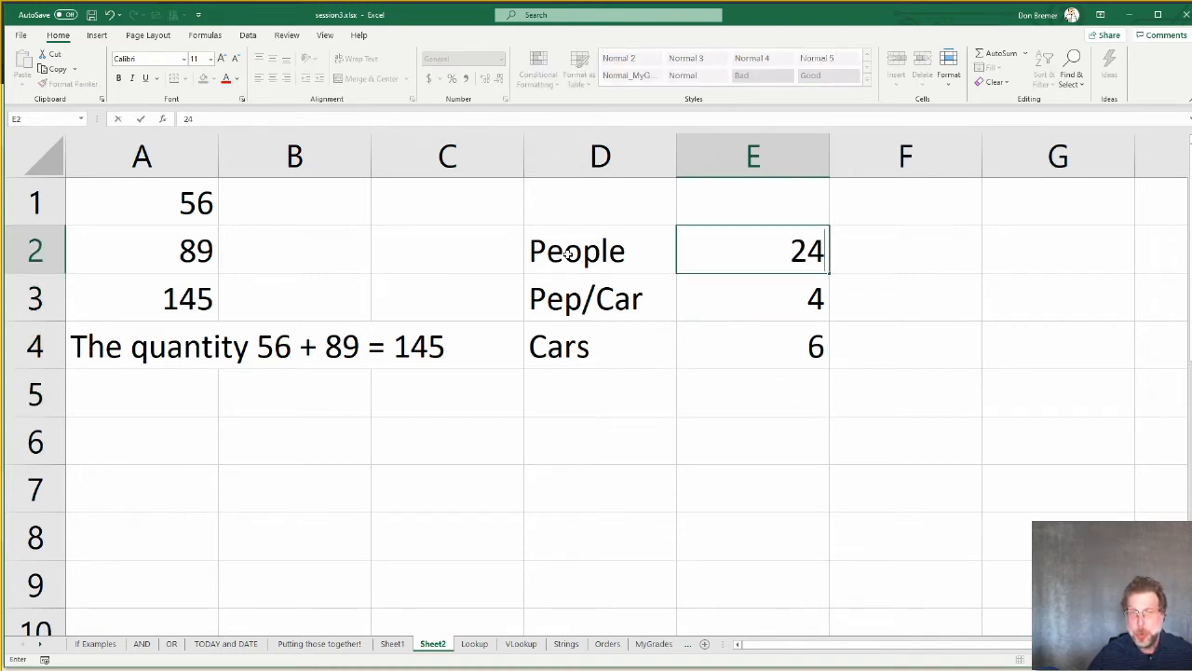
key(Return)
key(Up)
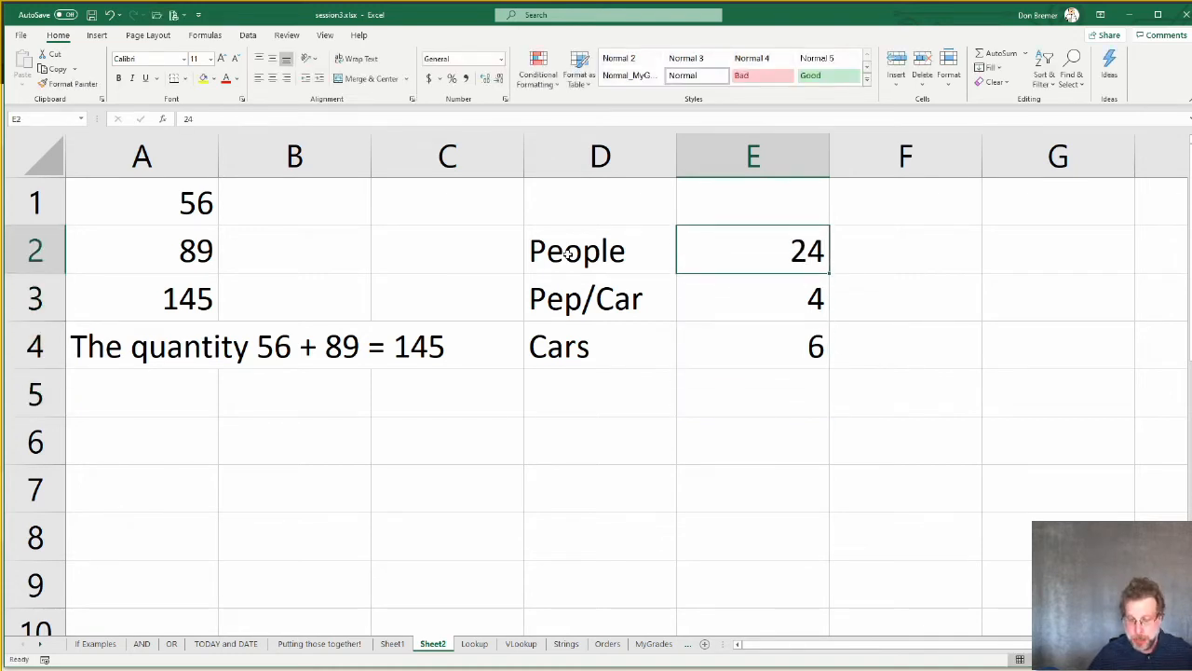
text(27)
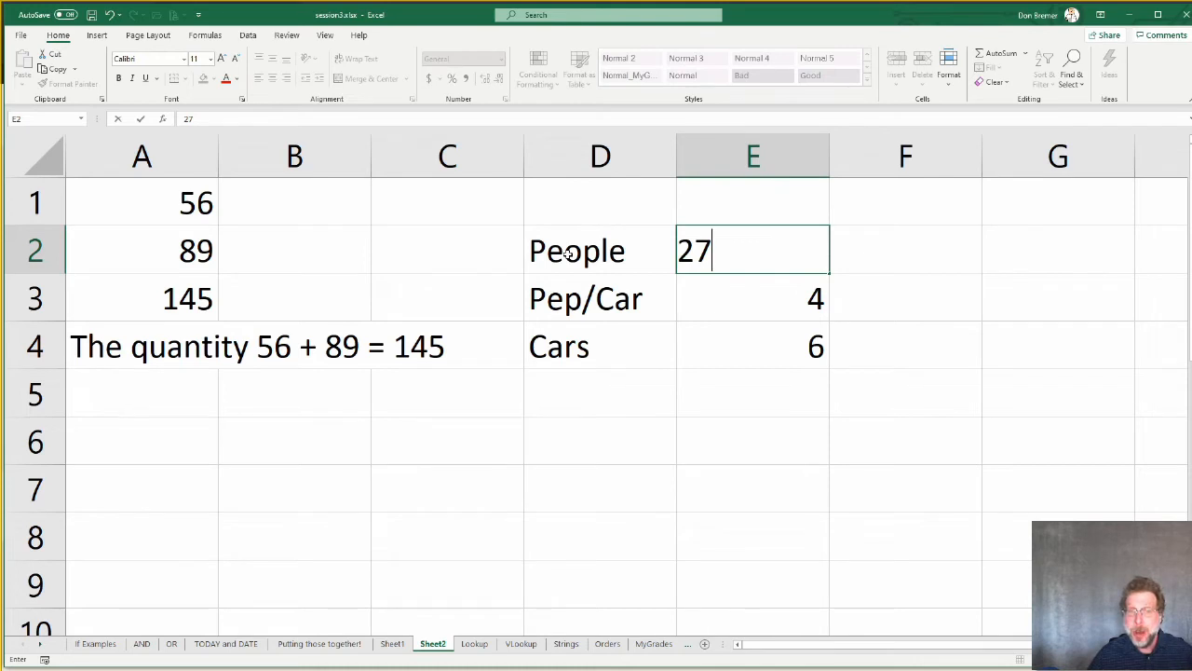
key(Return)
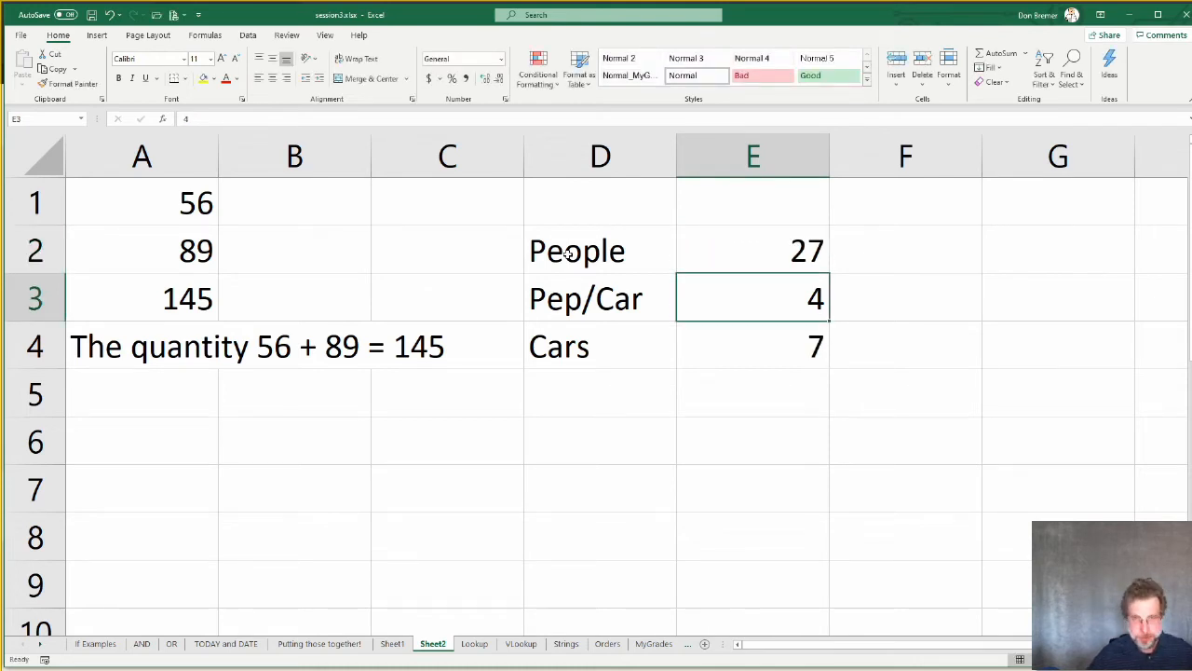
Step: Enter the label Pennies in G2 with the value 235 beside it in H2
key(Right)
key(Right)
key(Right)
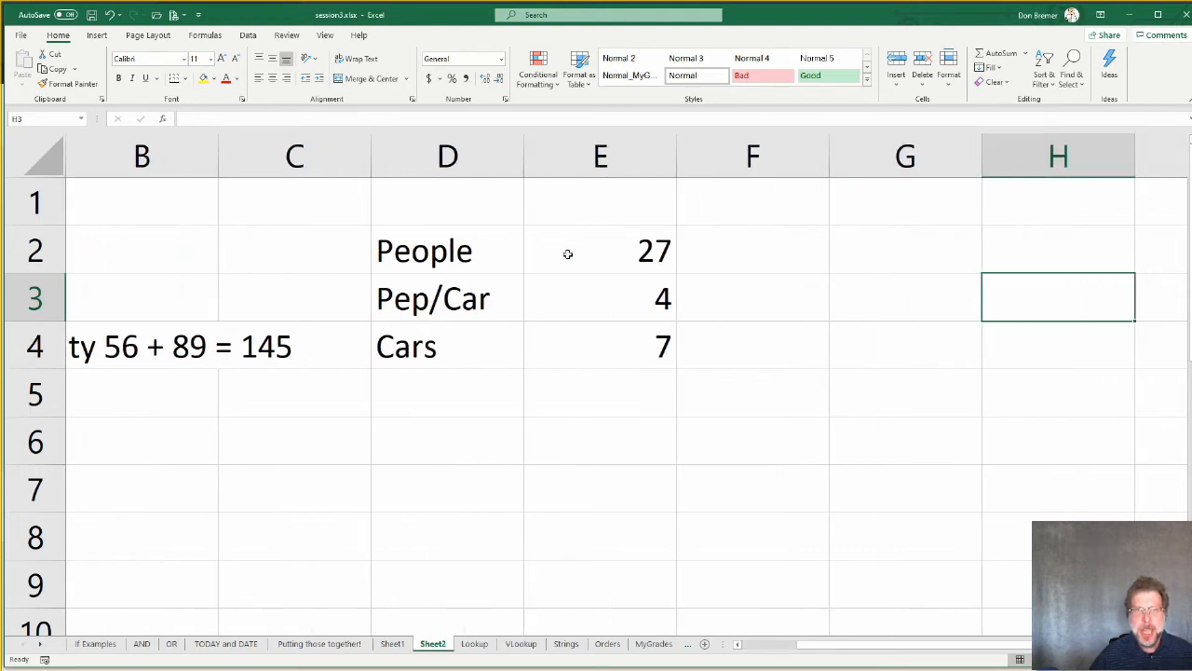
key(Right)
key(Left)
key(Left)
key(Up)
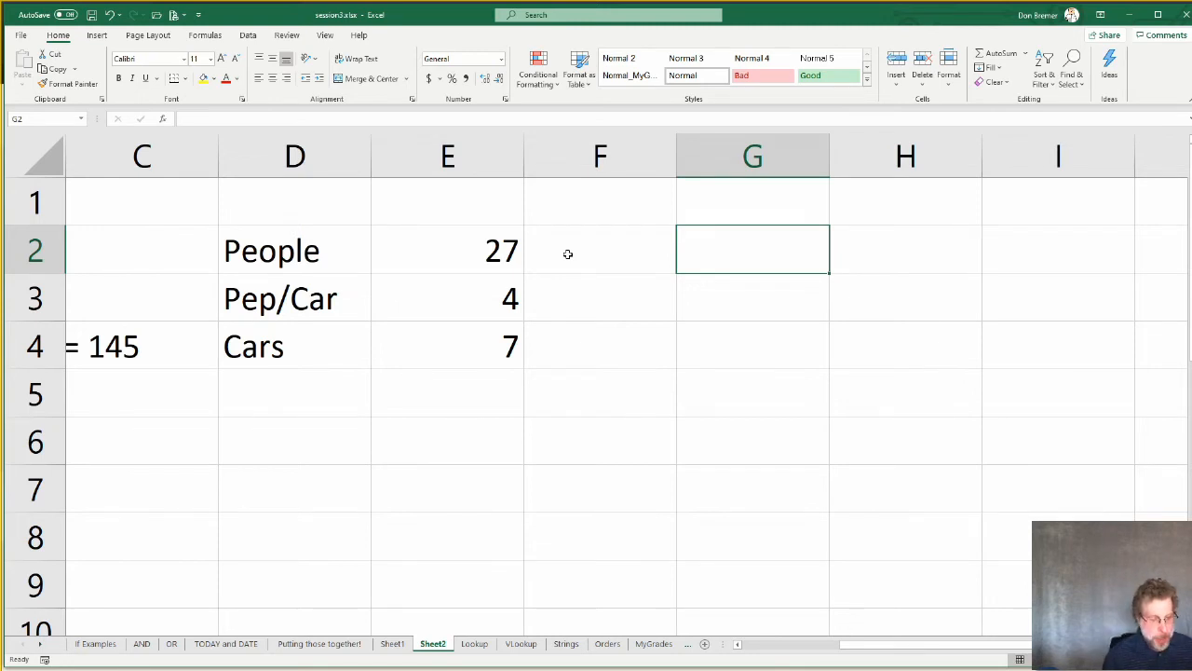
text(Pennies)
key(Return)
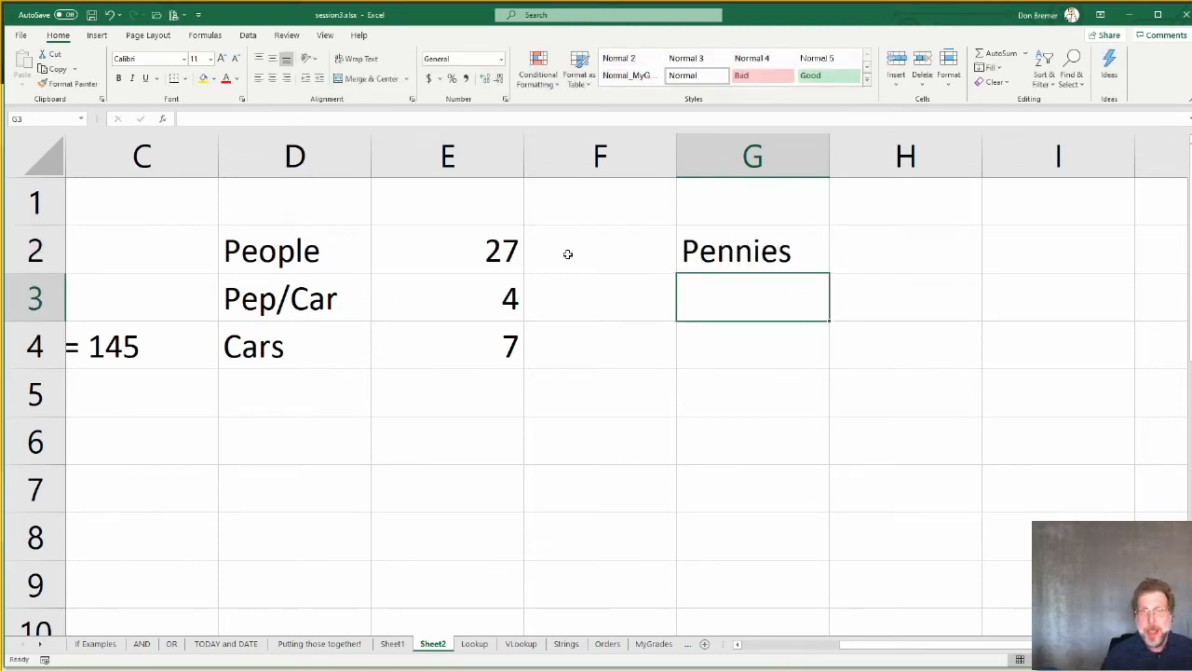
key(Up)
key(Right)
text(235)
key(Return)
Step: Label G3 as Dollars and convert the pennies to dollars in H3 with =H2/100
key(Left)
text(Dollars)
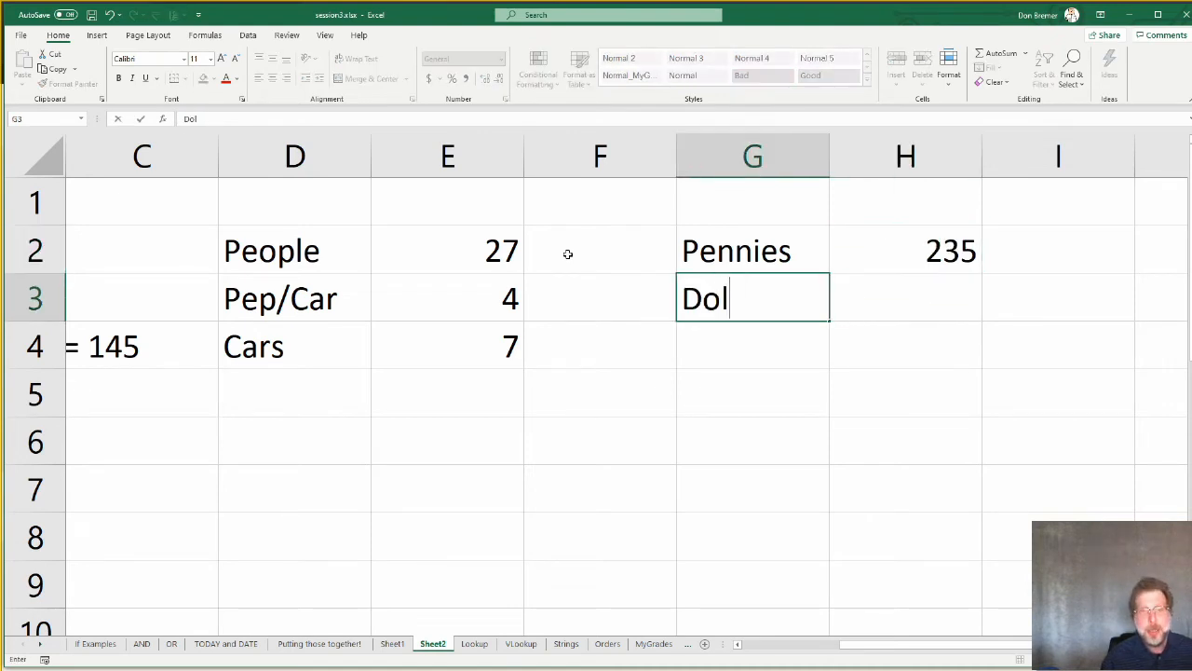
key(Tab)
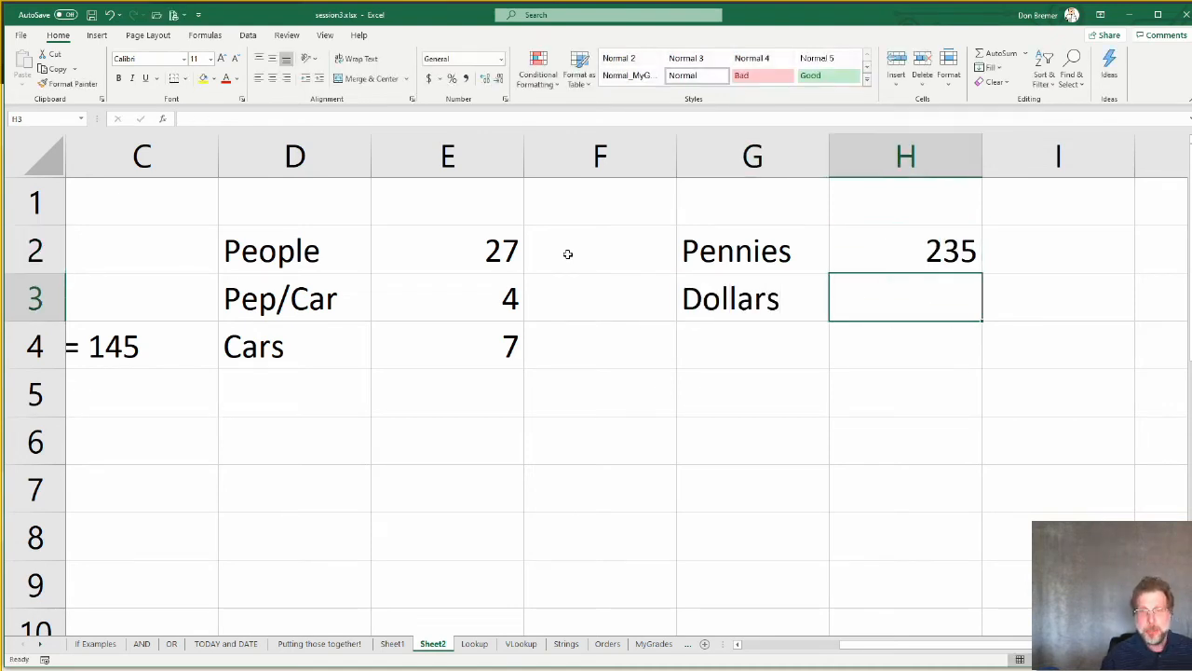
text(=)
key(Up)
text(/100)
key(Return)
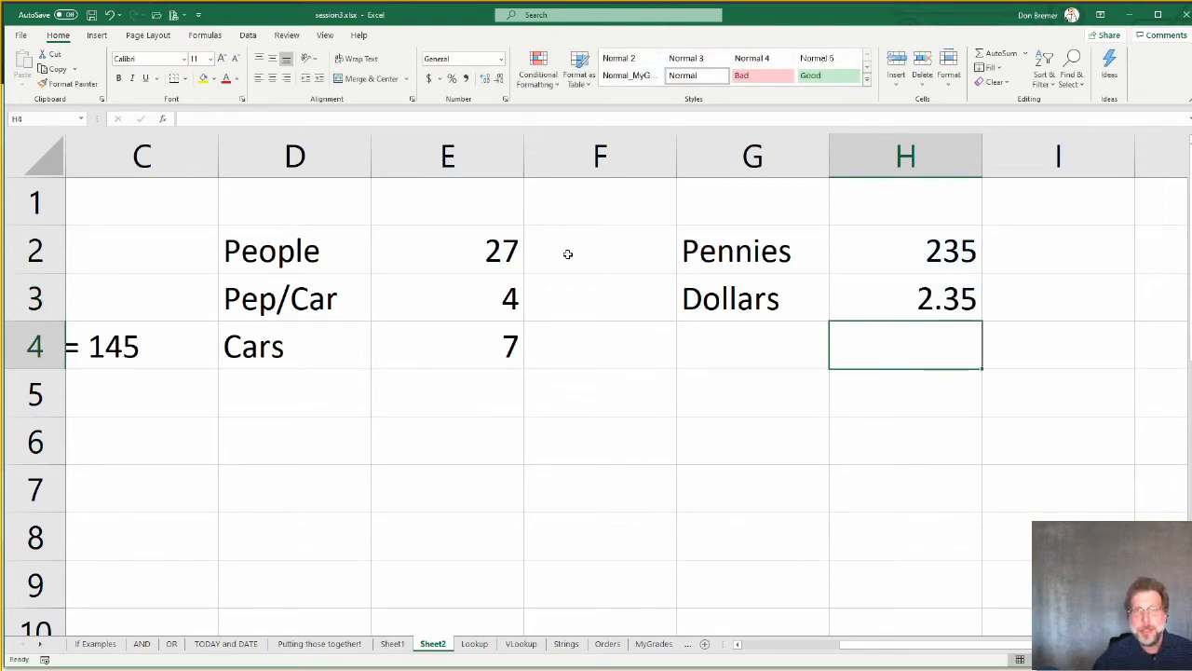
Step: Insert the FLOOR.MATH function in front of H2/100 in the H3 formula
key(Up)
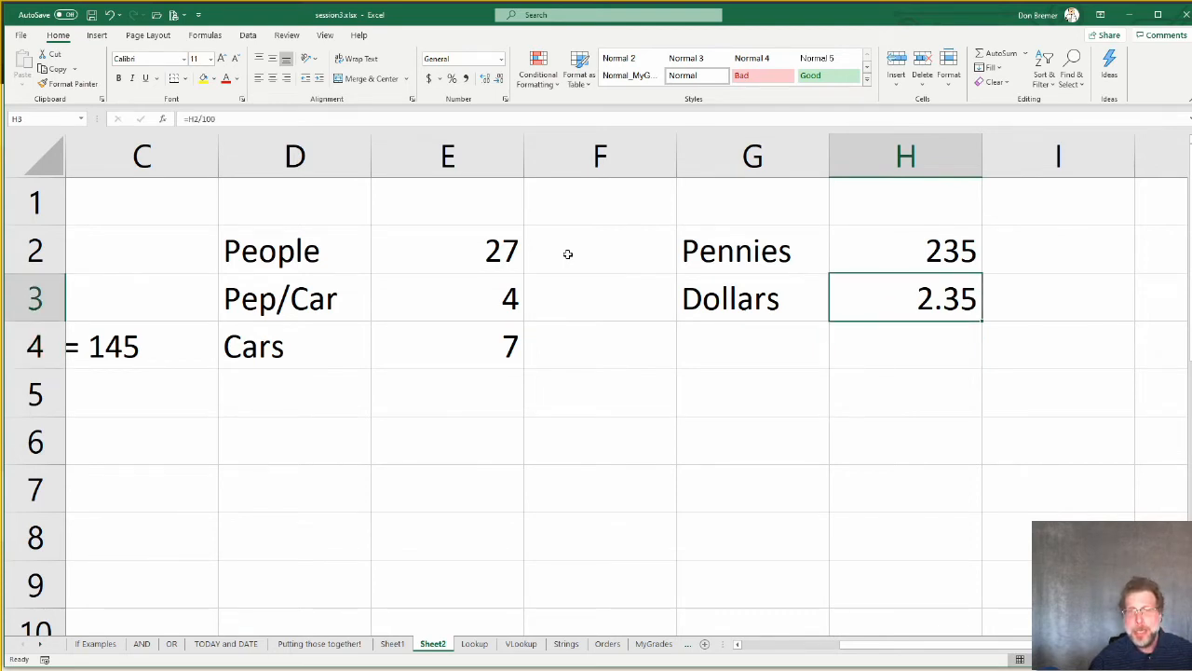
key(F2)
key(Left)
key(Left)
key(Left)
key(Left)
key(Left)
key(Left)
text(floor)
key(Tab)
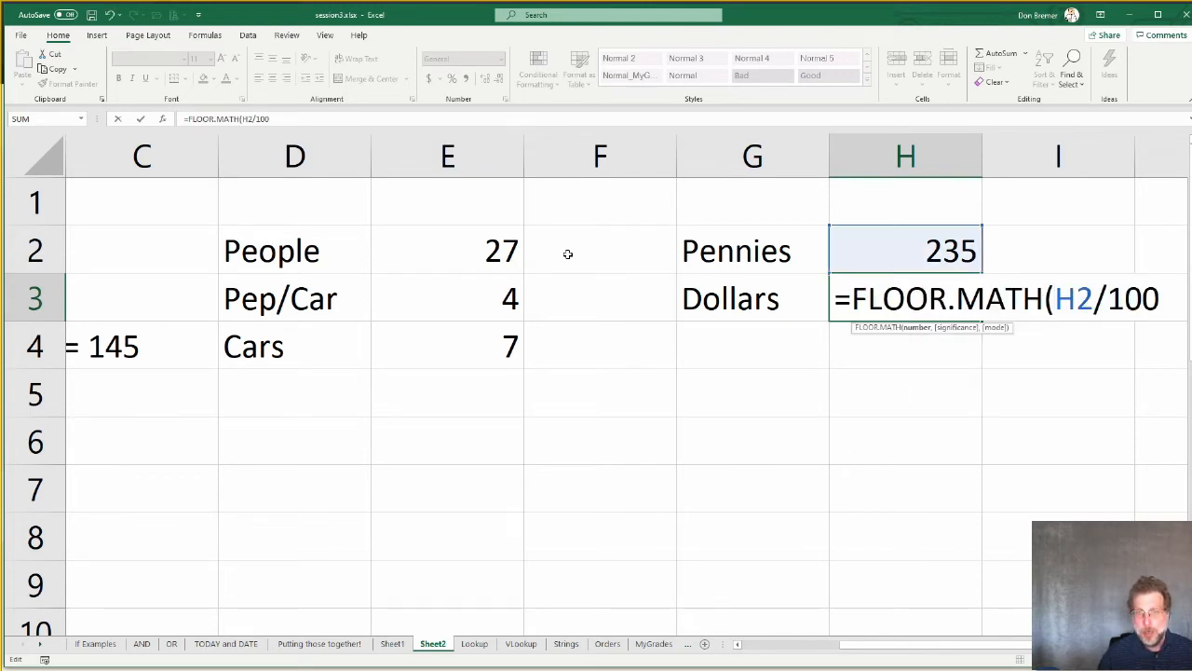
Step: Replace FLOOR.MATH with FLOOR in H3 and complete the formula as =FLOOR(H2/100,1)
key(BackSpace)
key(BackSpace)
key(BackSpace)
key(BackSpace)
key(BackSpace)
key(BackSpace)
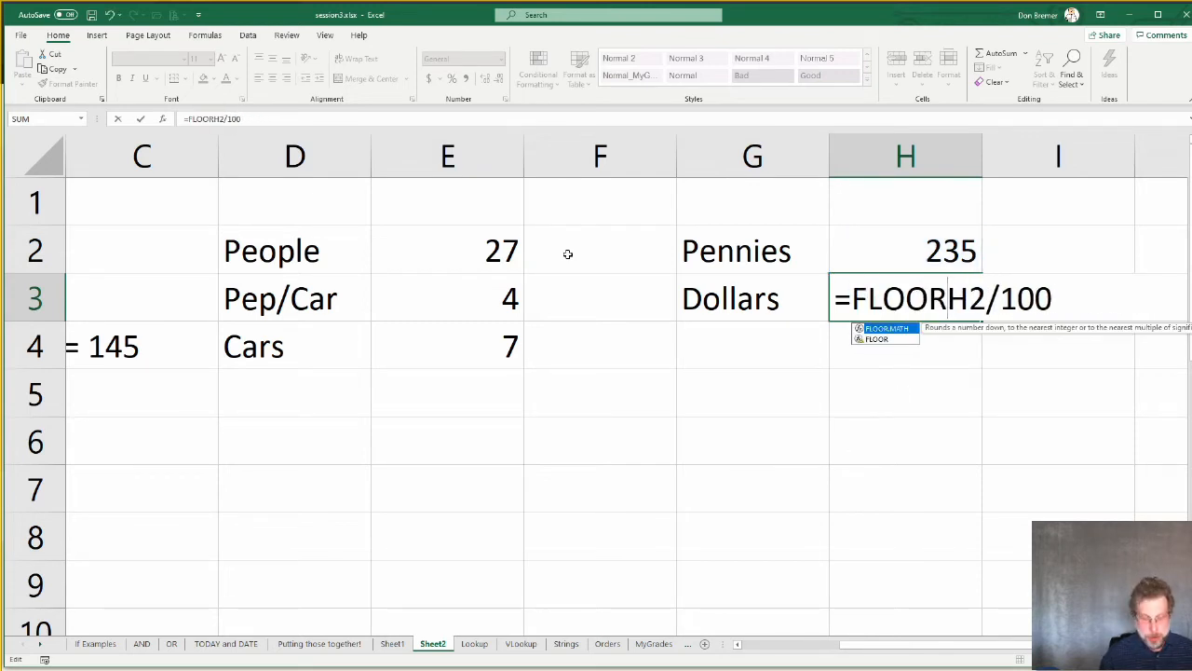
text(()
key(End)
text(,1))
key(Return)
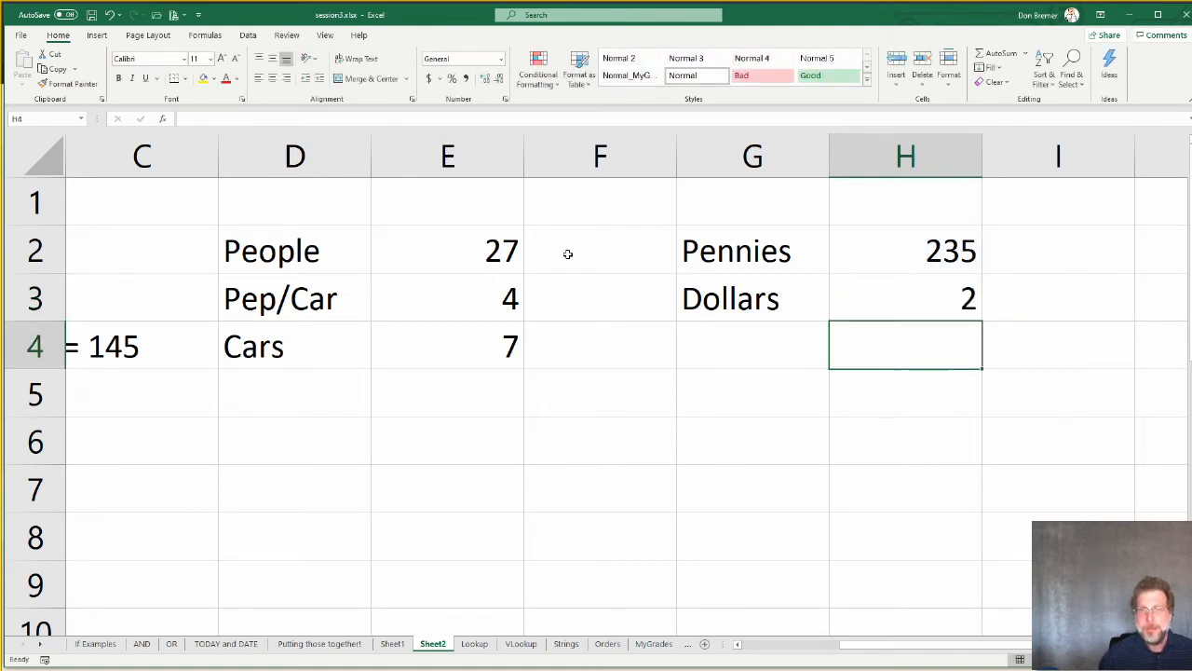
Step: Label G4 as Cents and calculate the leftover cents in H4 with =H2-H3*100
key(Left)
text(Cents)
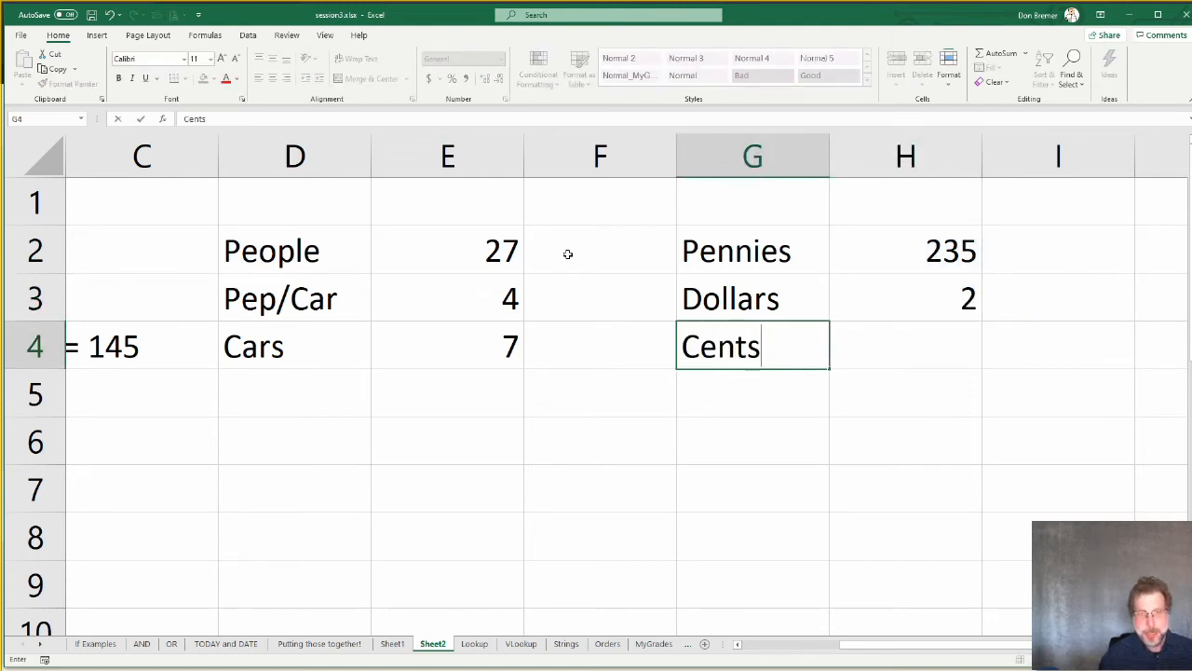
key(Right)
text(=)
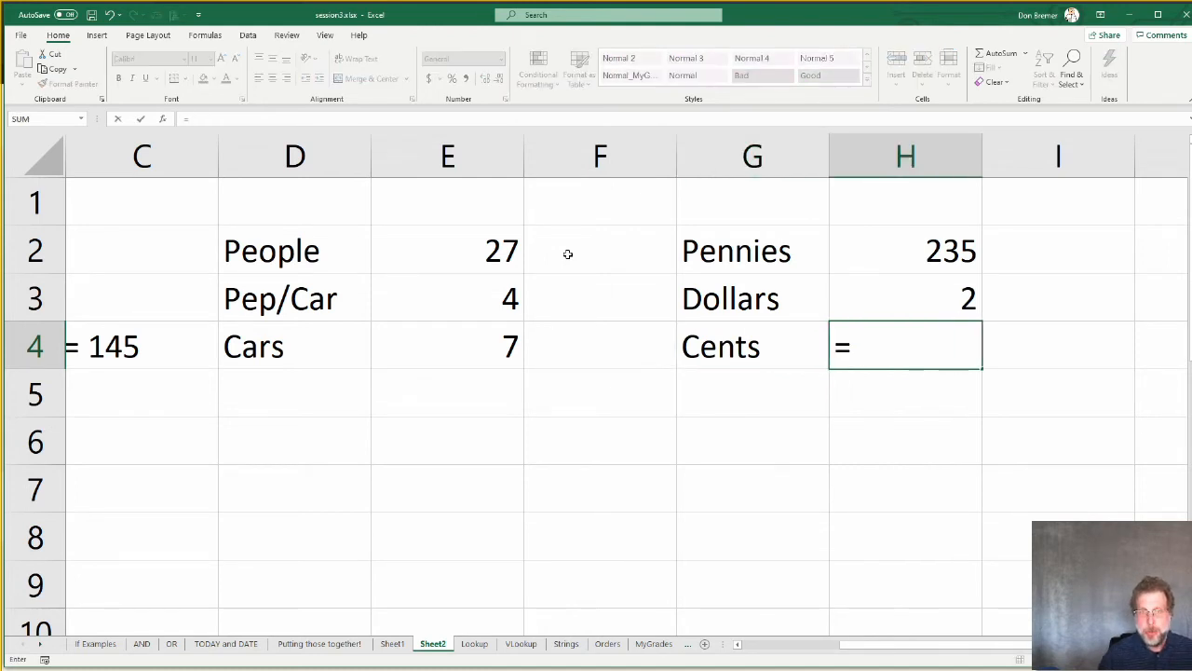
key(Up)
key(Up)
text(-)
key(Up)
text(*100)
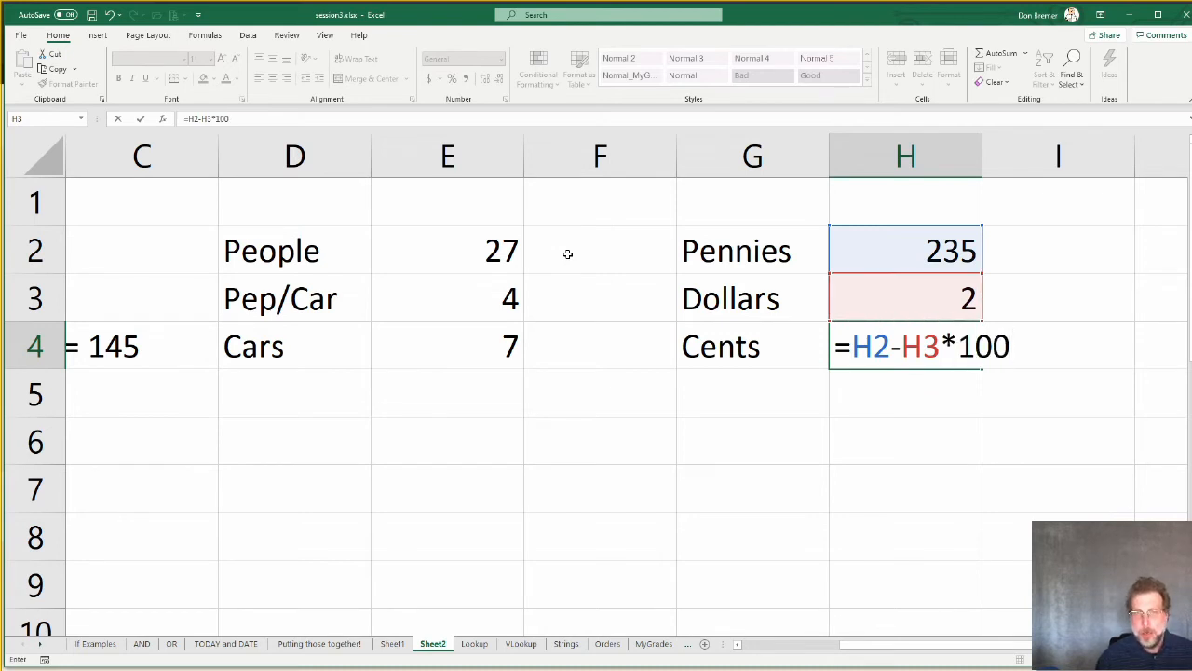
key(Return)
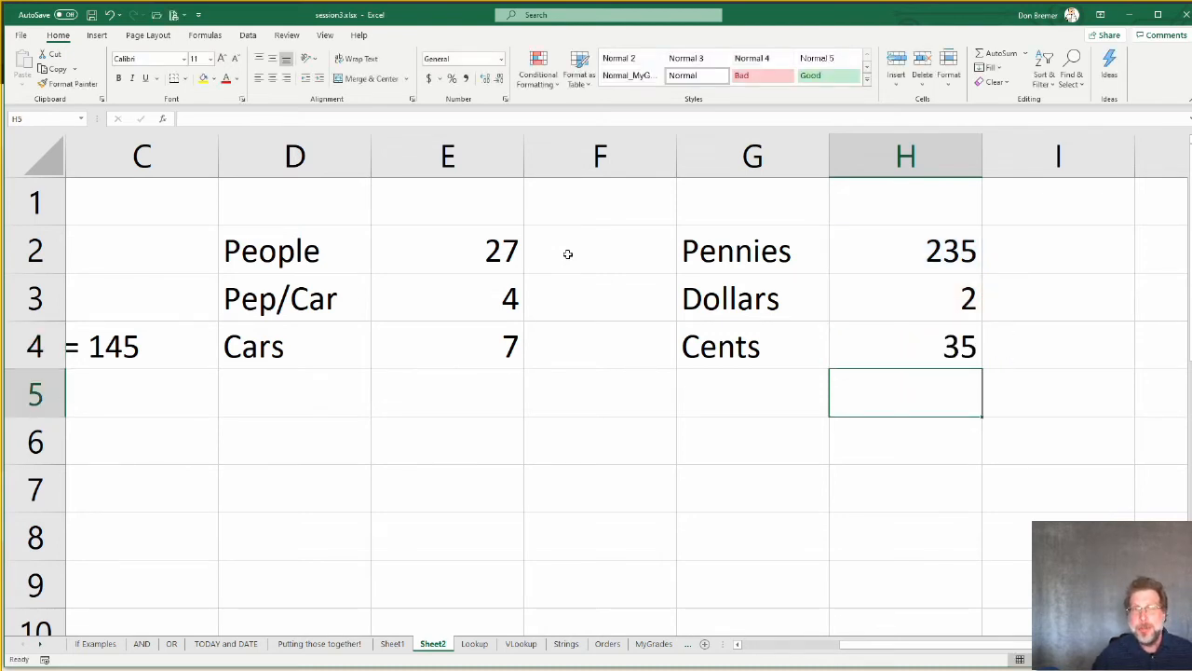
Step: Change the Pennies value in H2 to 533
key(Up)
key(Up)
key(Up)
text(533)
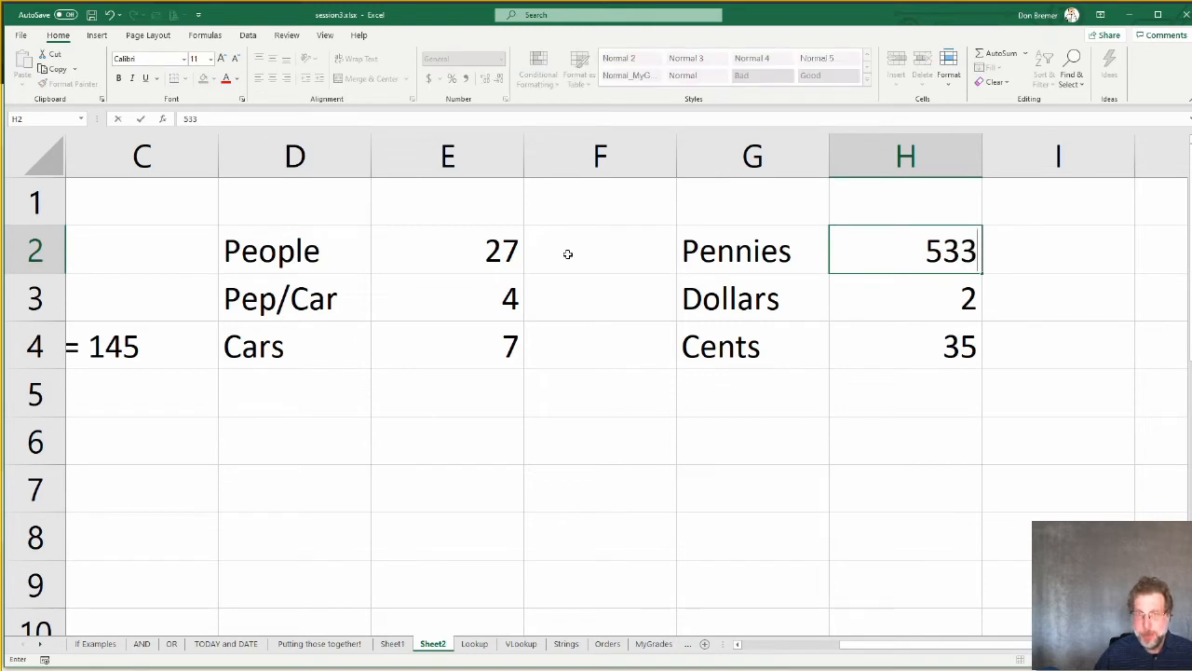
key(Return)
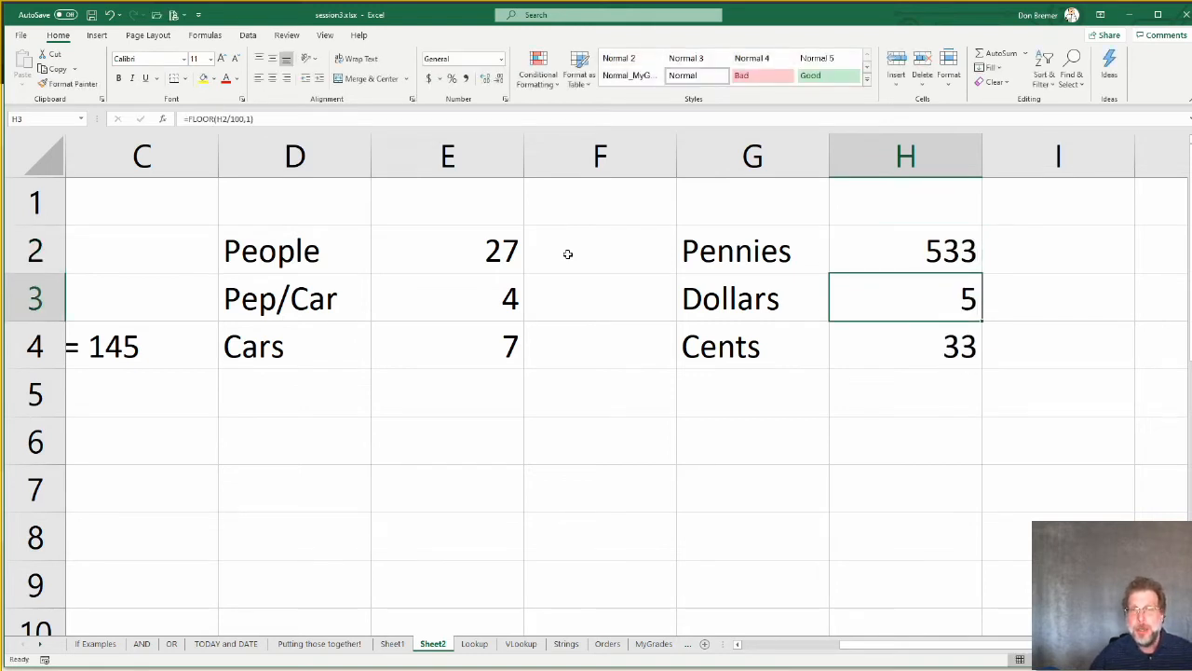
Step: Open the Cents formula in H4 to review its cell references, leaving it as it is
key(Down)
key(F2)
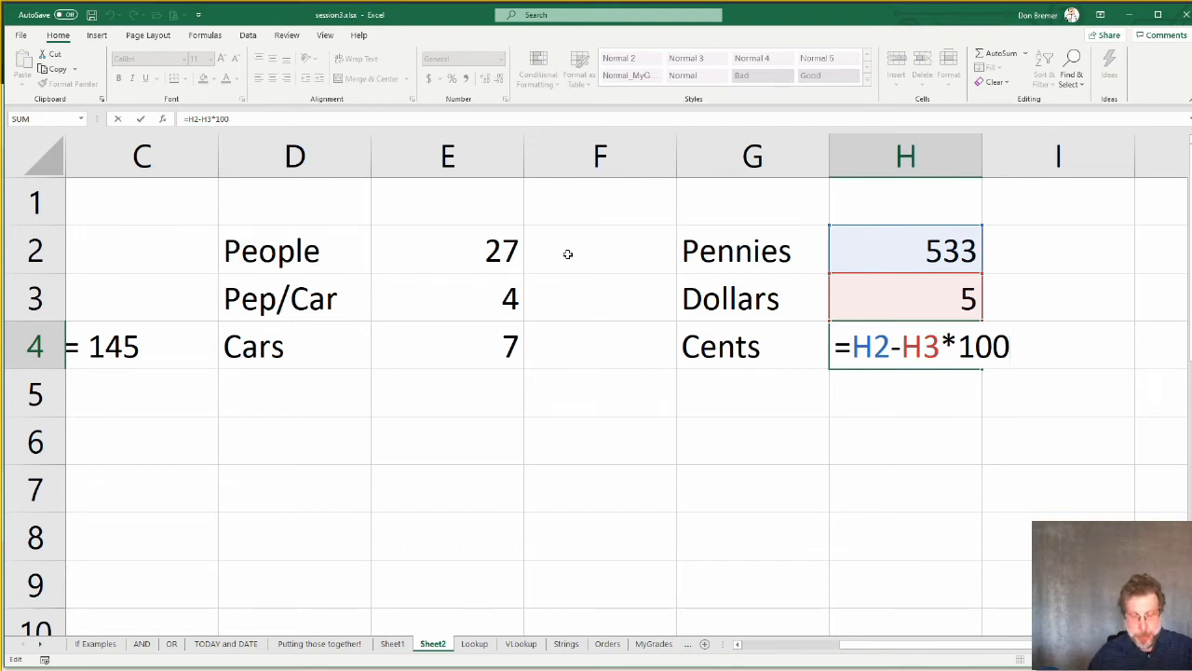
key(Return)
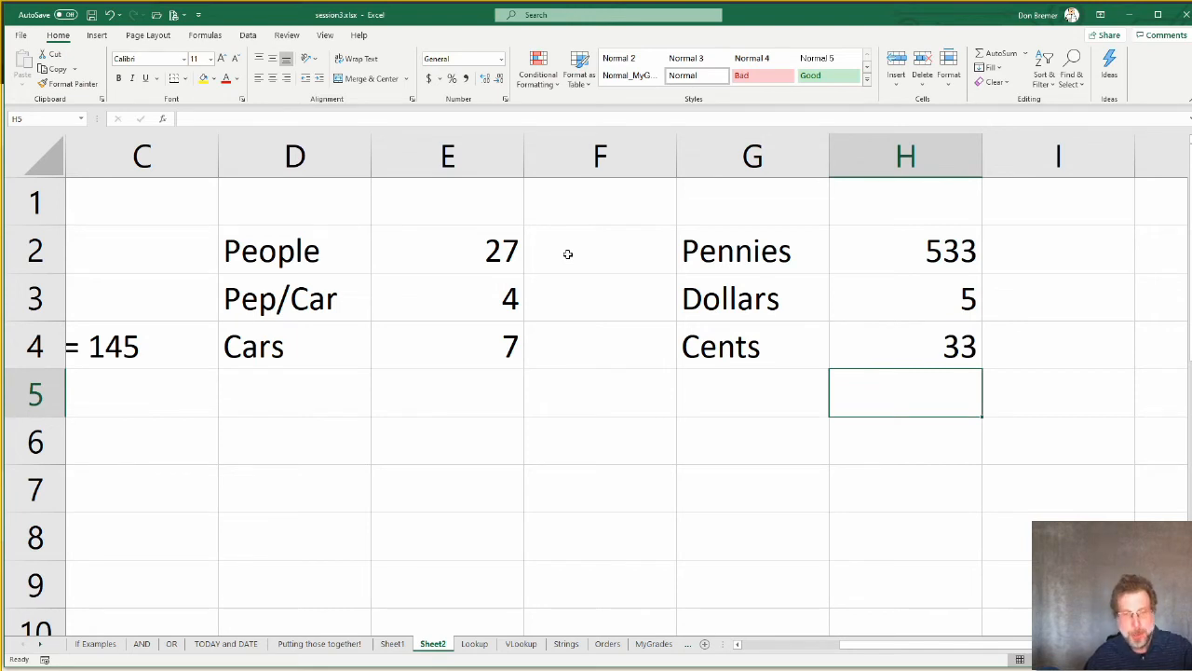
Step: Switch to the Lookup sheet and enter the frequency 4.91 in A9 below the color table
click(474, 643)
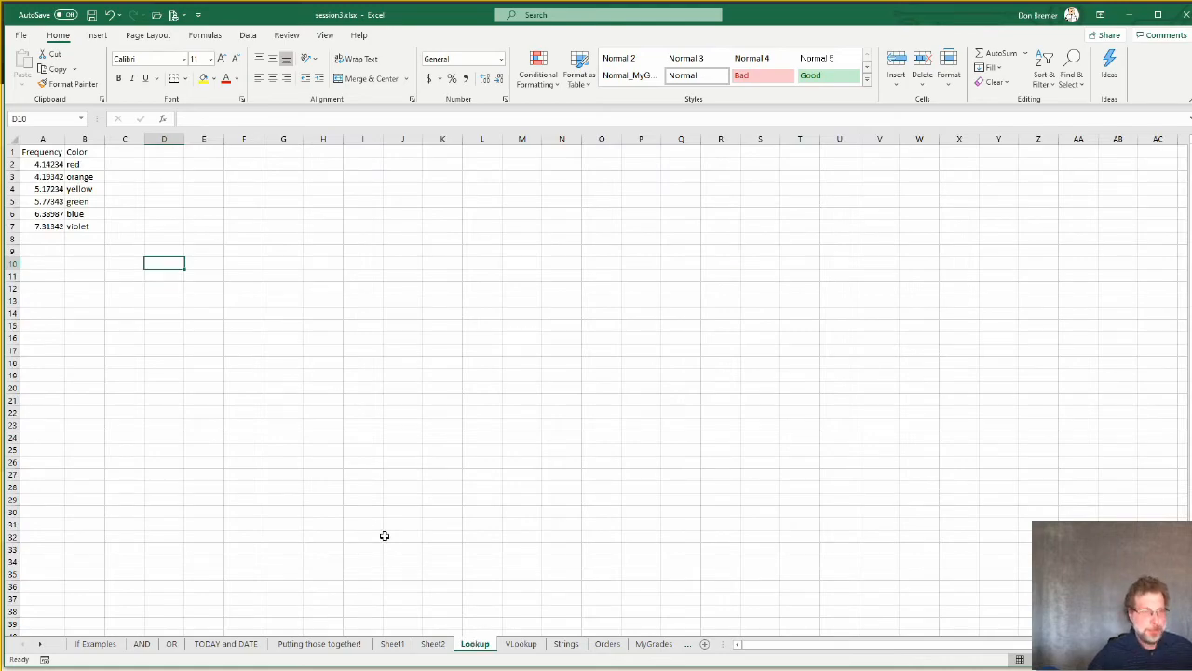
ctrl+scroll(362, 497, up, 8)
ctrl+scroll(362, 498, up, 1)
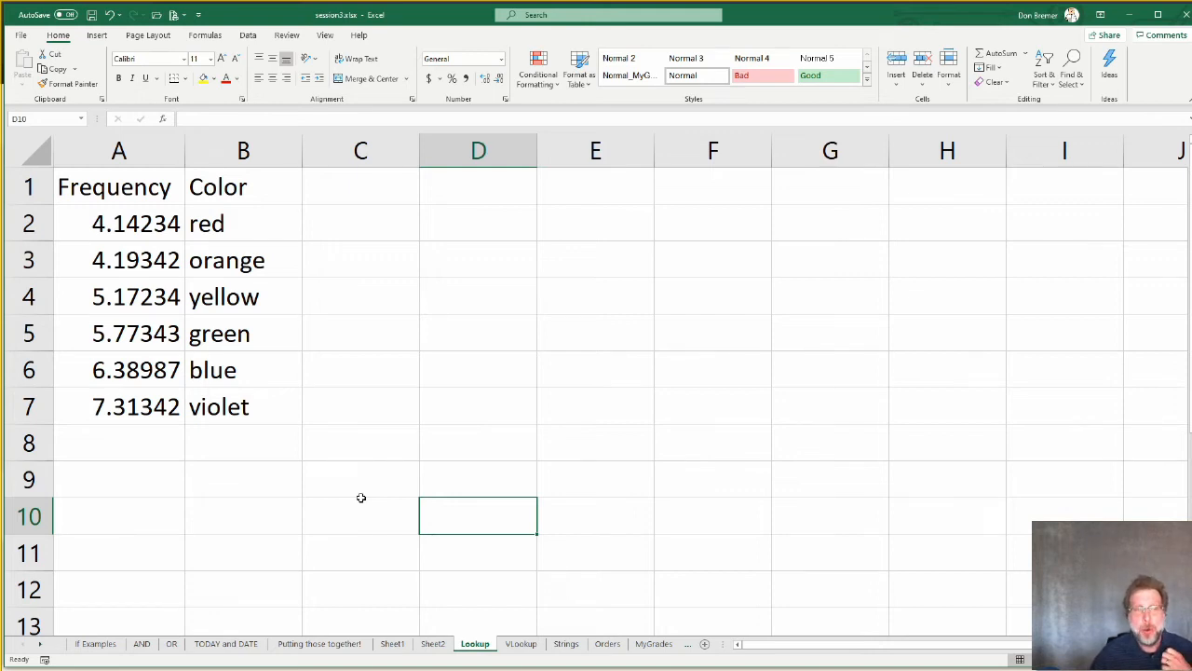
key(Left)
key(Left)
key(Left)
key(Up)
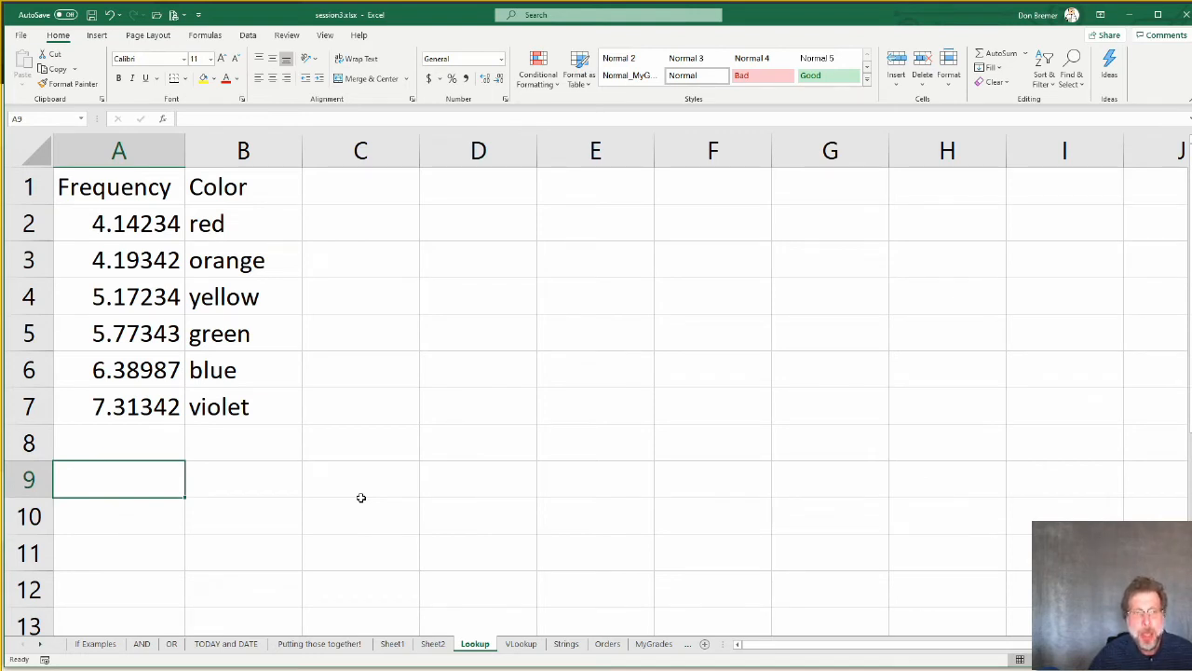
text(4.19)
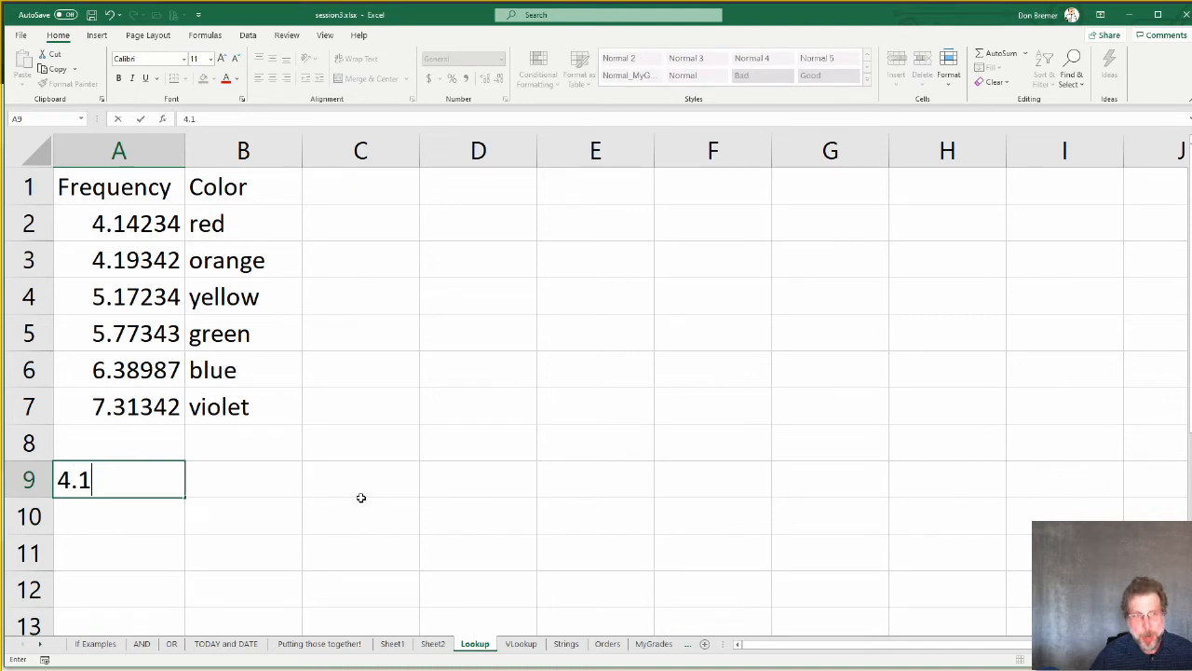
key(BackSpace)
key(BackSpace)
key(BackSpace)
key(BackSpace)
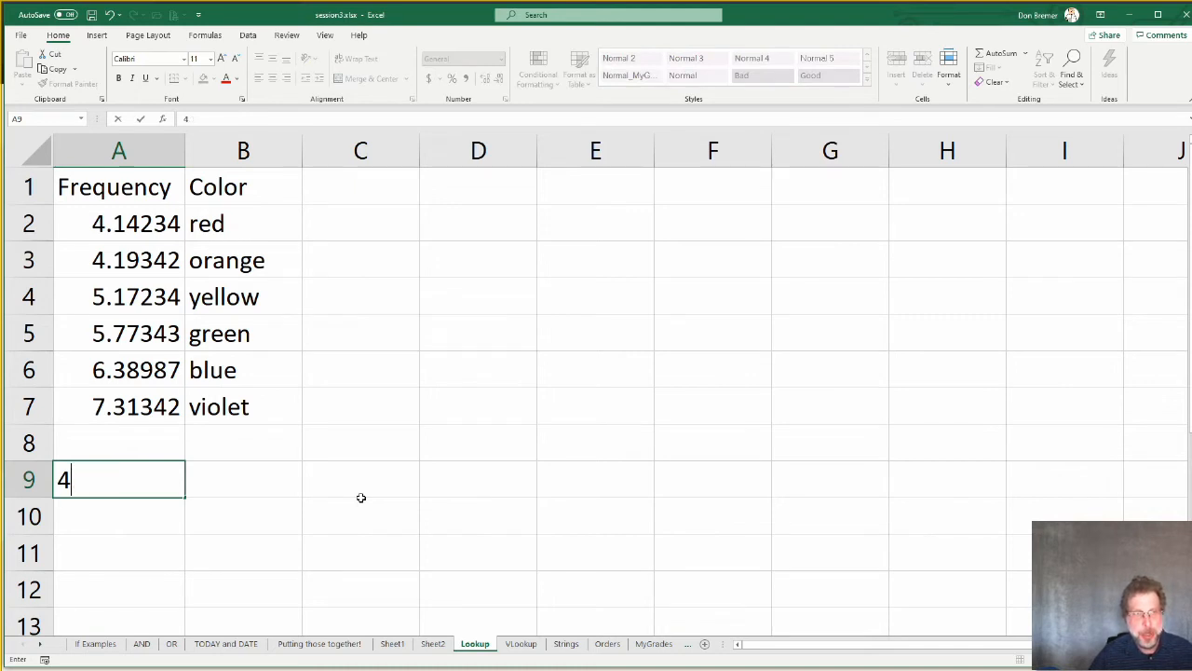
text(4.91)
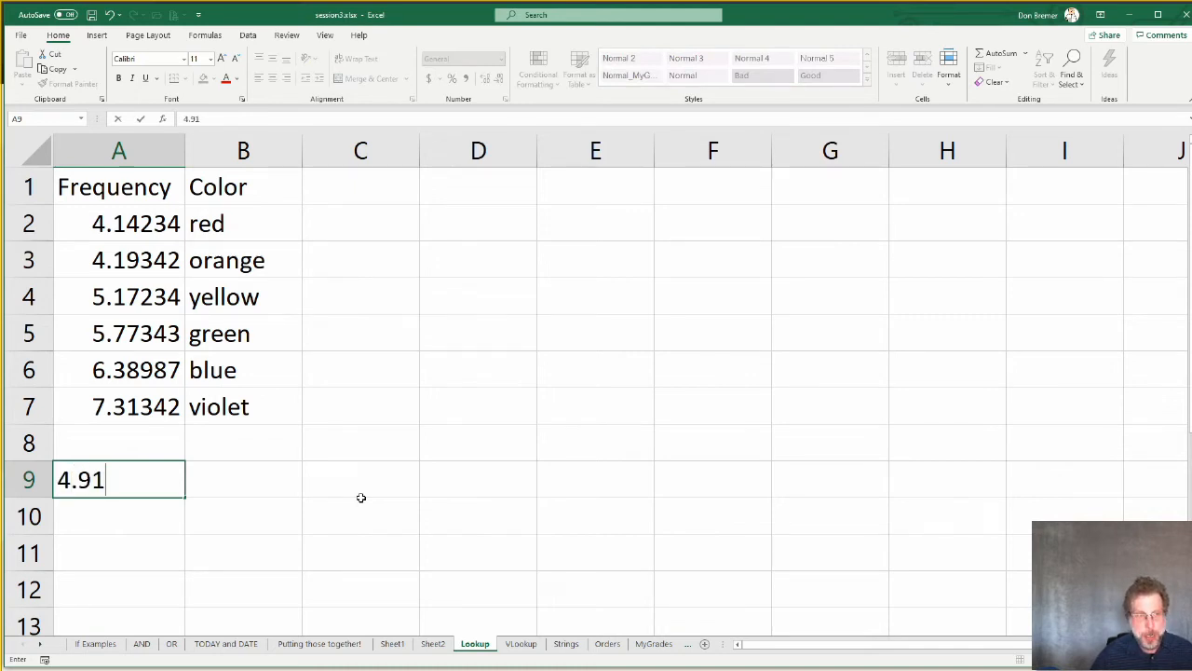
key(Return)
Step: Look up the color for the A9 frequency in B9 with =LOOKUP(A9,A2:A7,B2:B7)
key(Up)
key(Right)
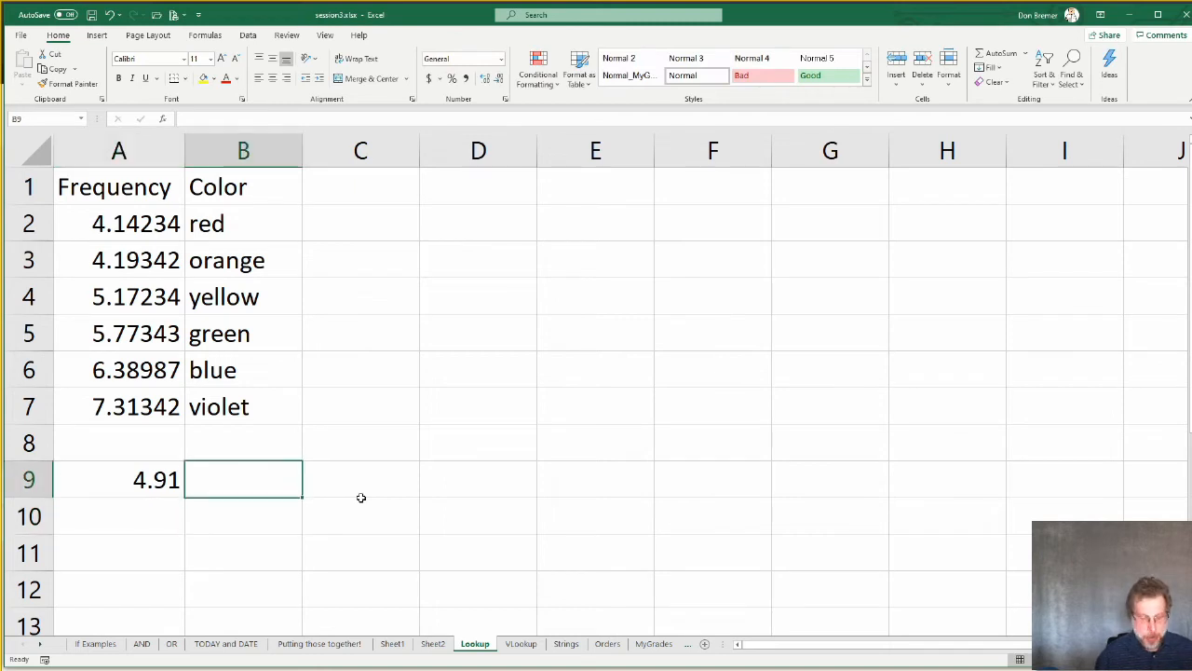
text(=loo)
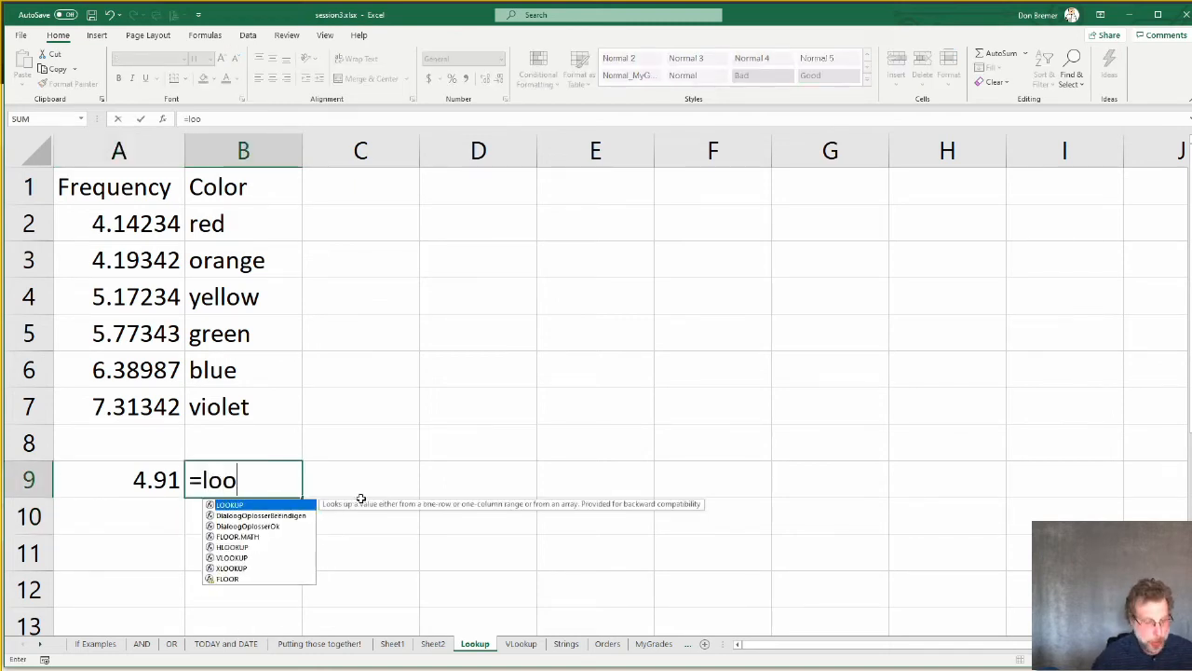
key(Tab)
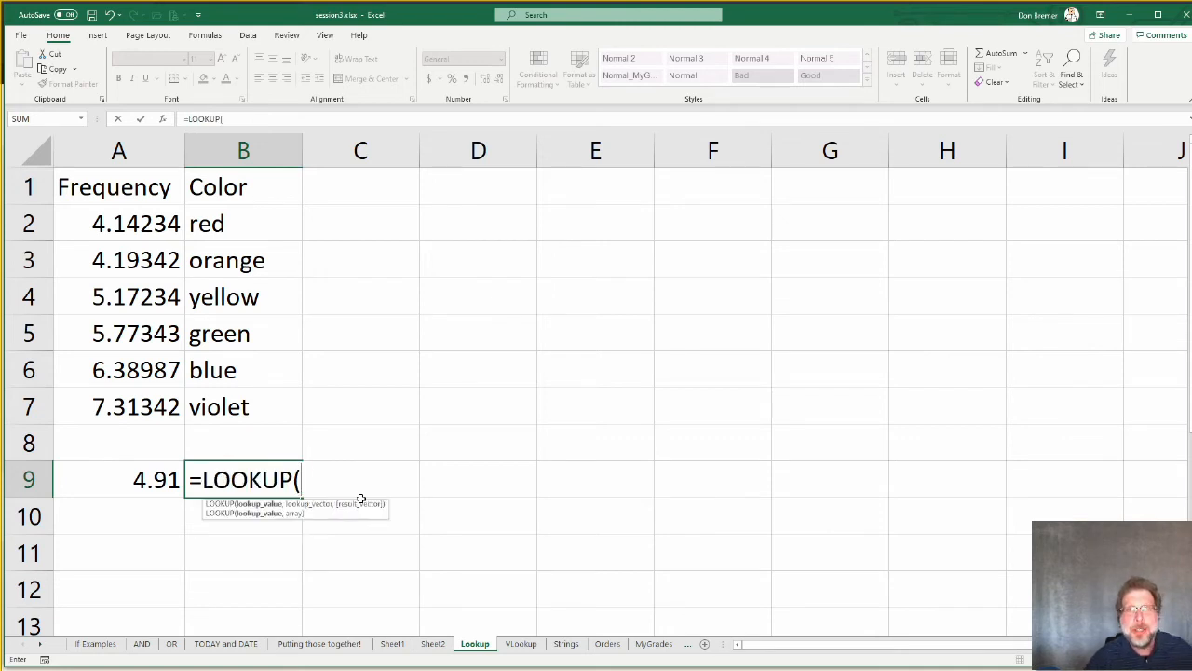
click(160, 479)
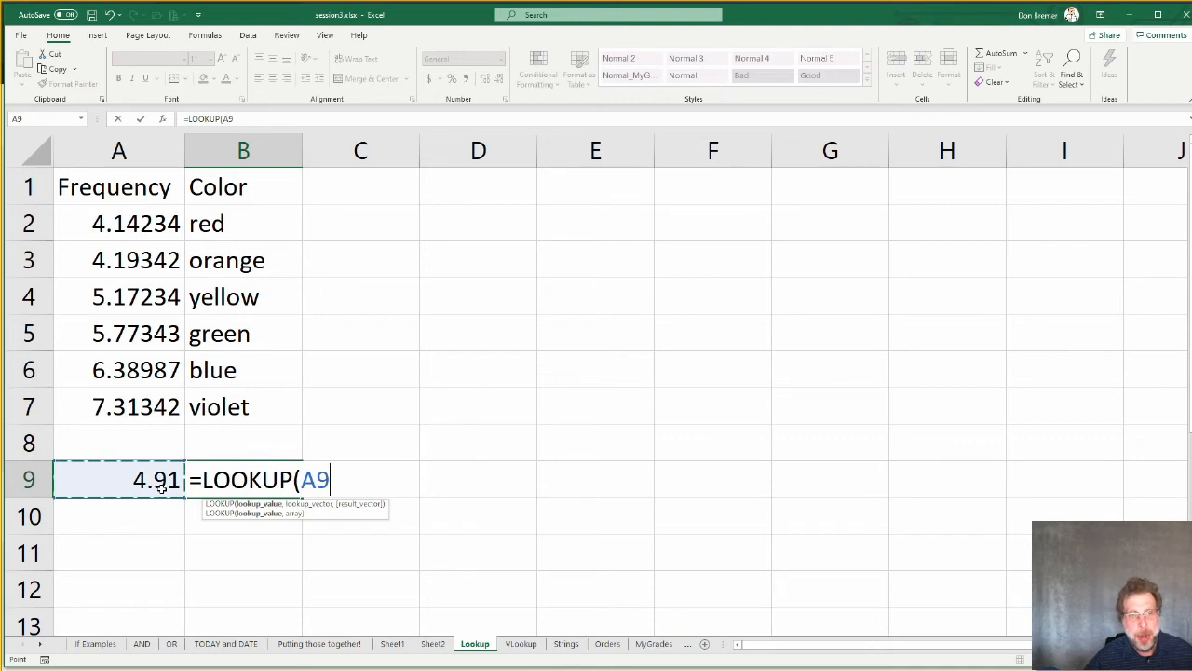
text(,)
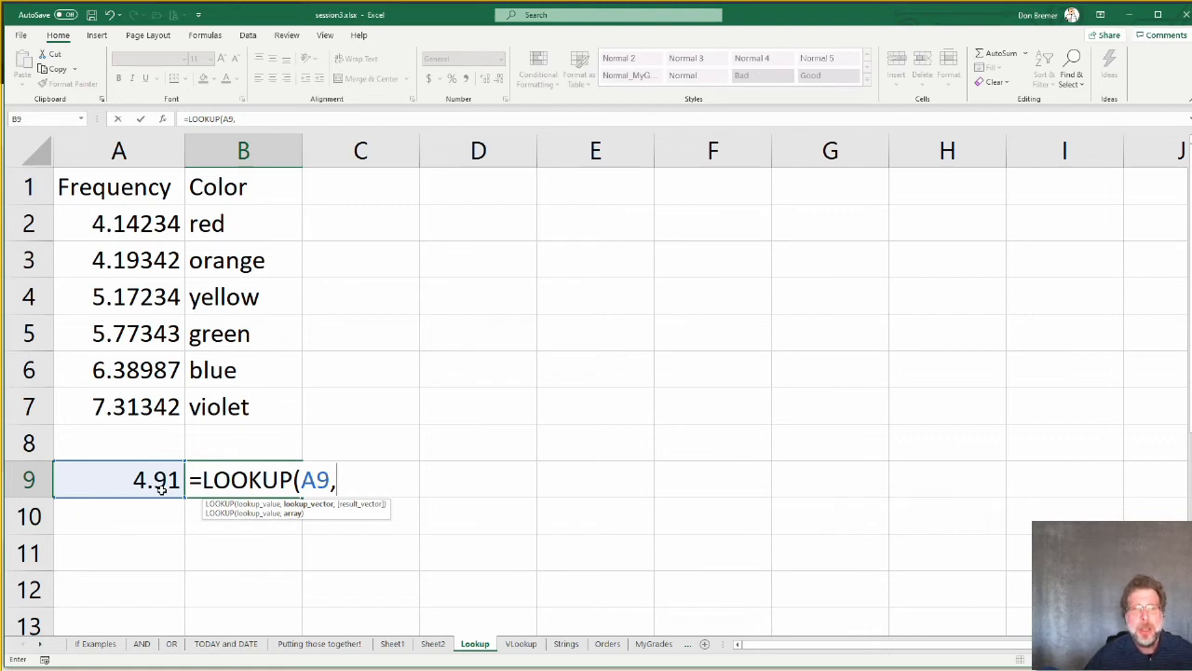
drag(133, 229, 134, 393)
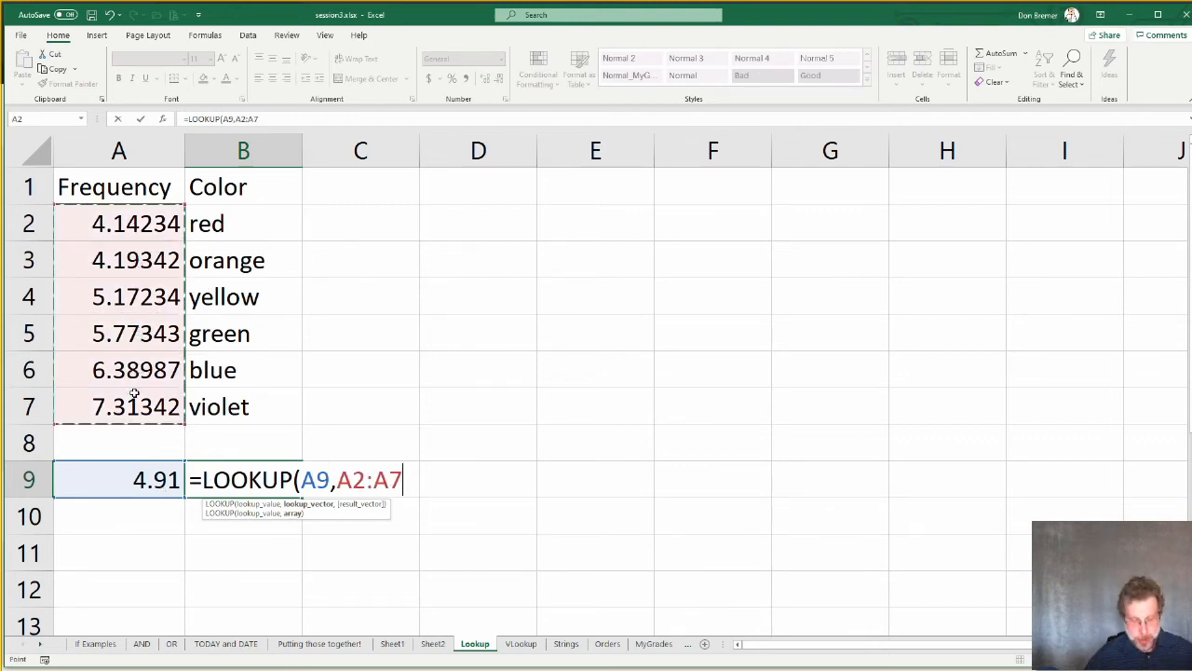
text(,)
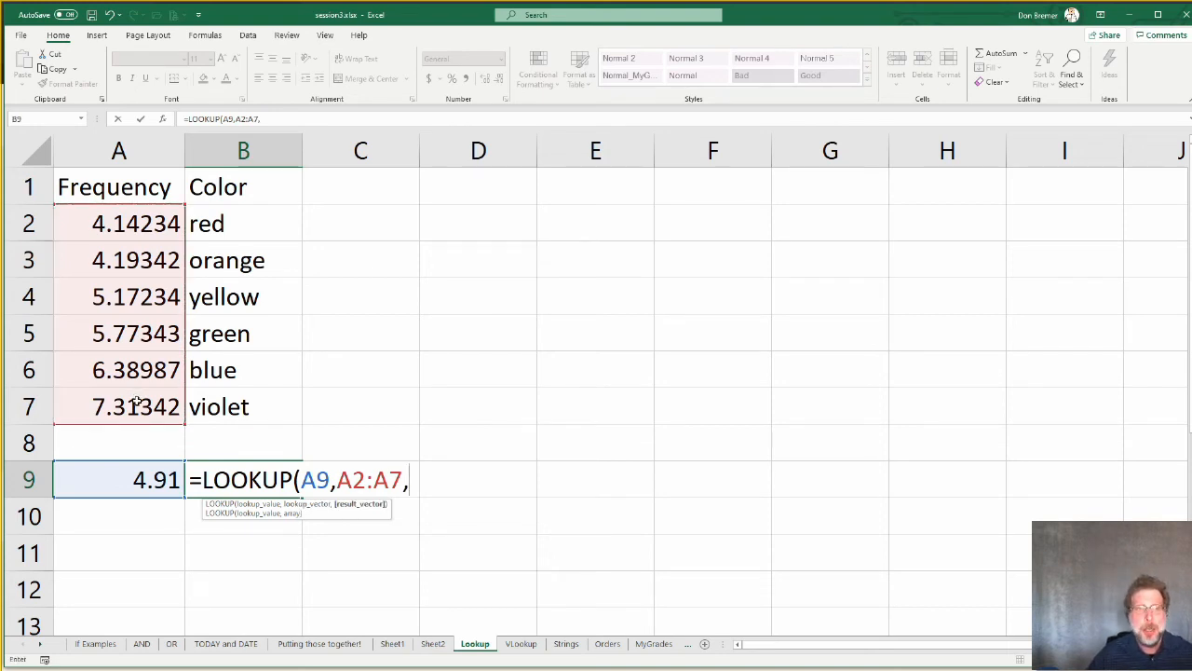
drag(213, 226, 210, 406)
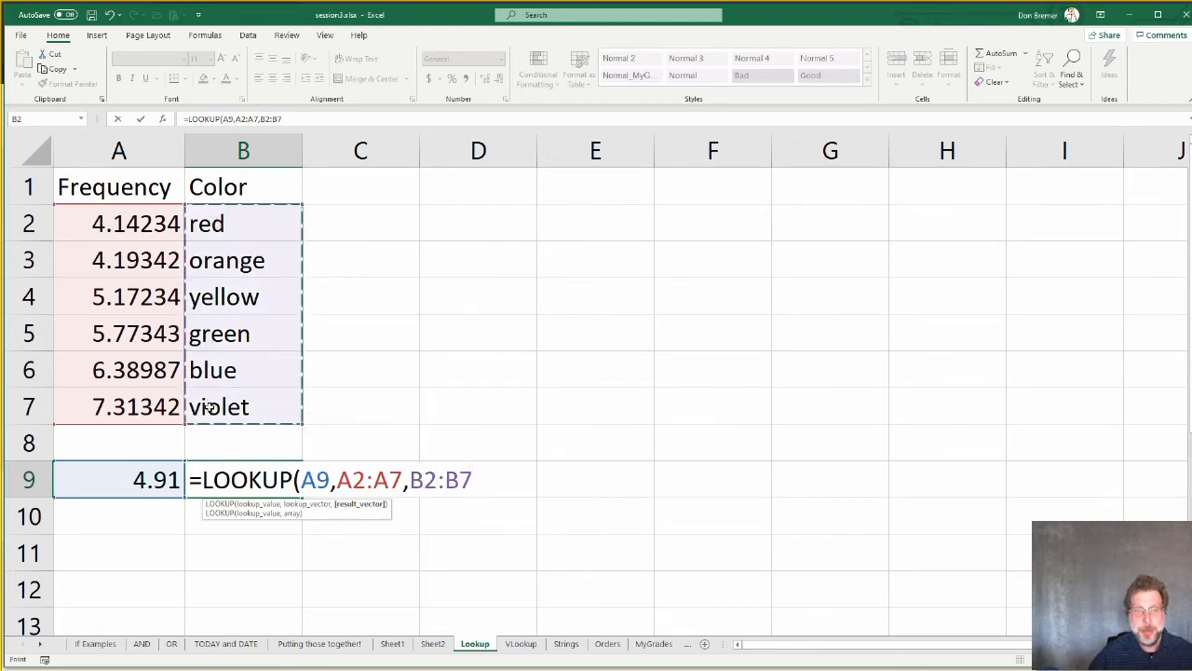
text())
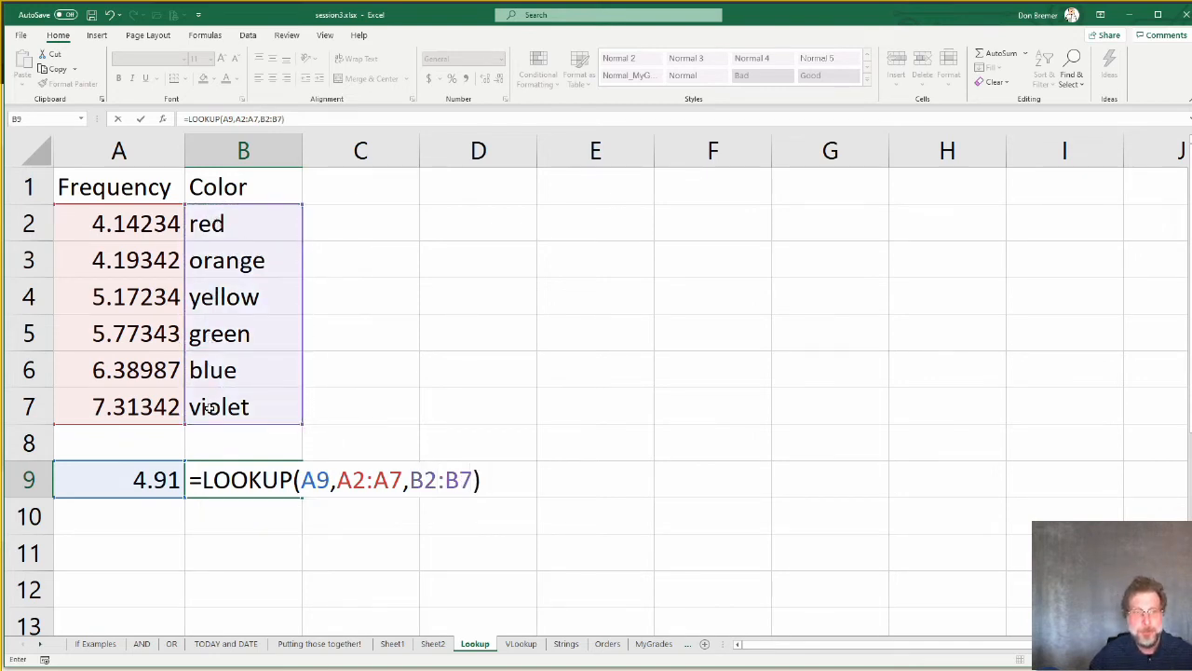
key(Return)
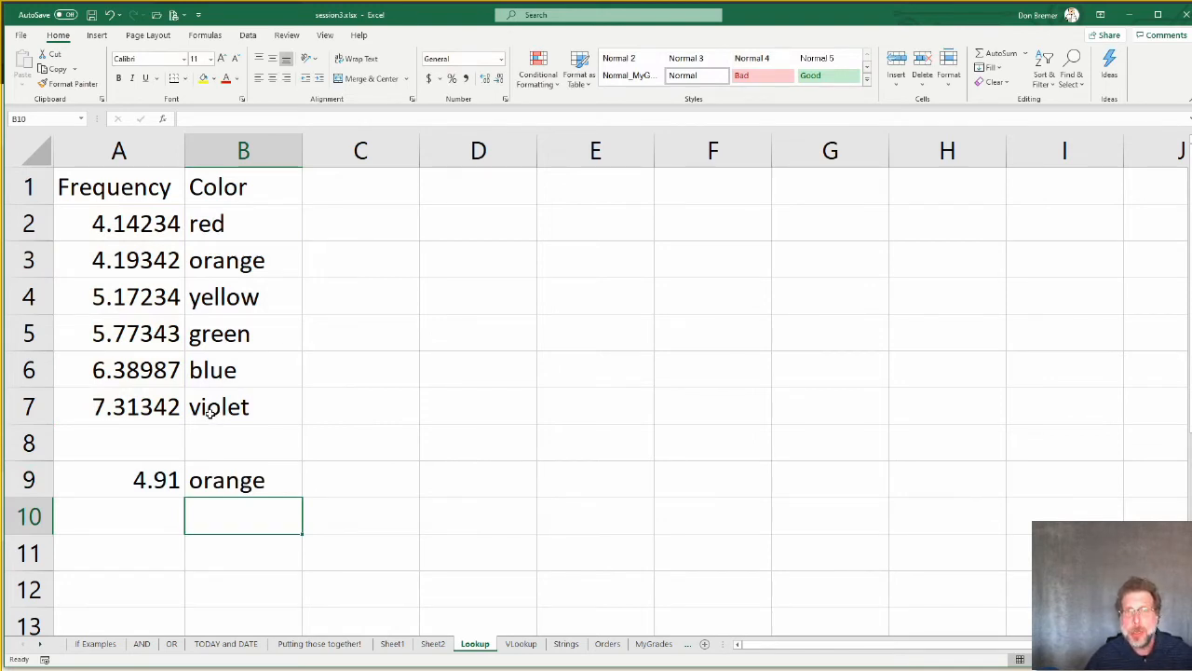
Step: Test the color lookup by setting the frequency in A9 to 5 and to 5.1
key(Left)
key(Up)
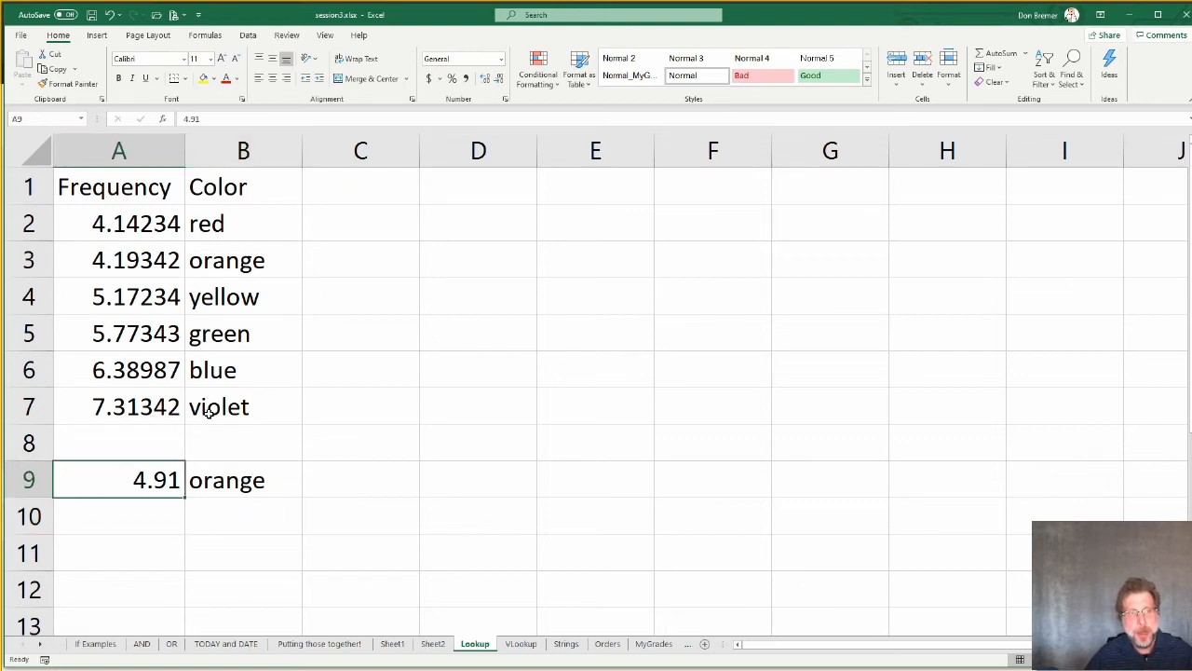
text(5)
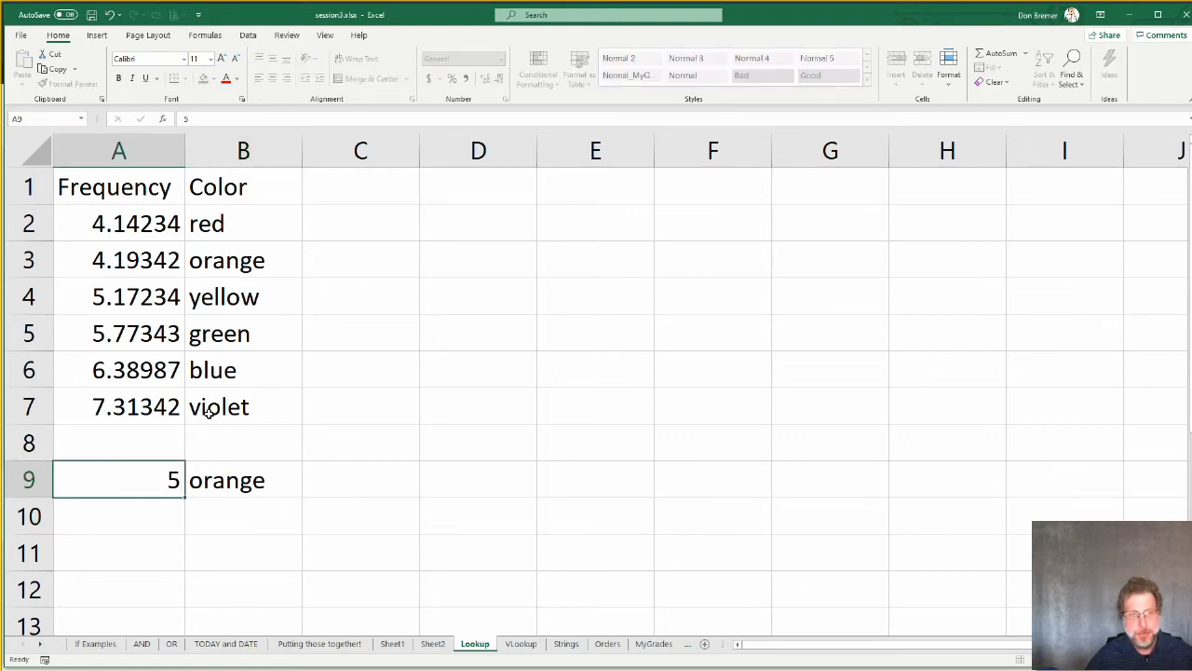
key(Return)
key(Up)
text(5.1)
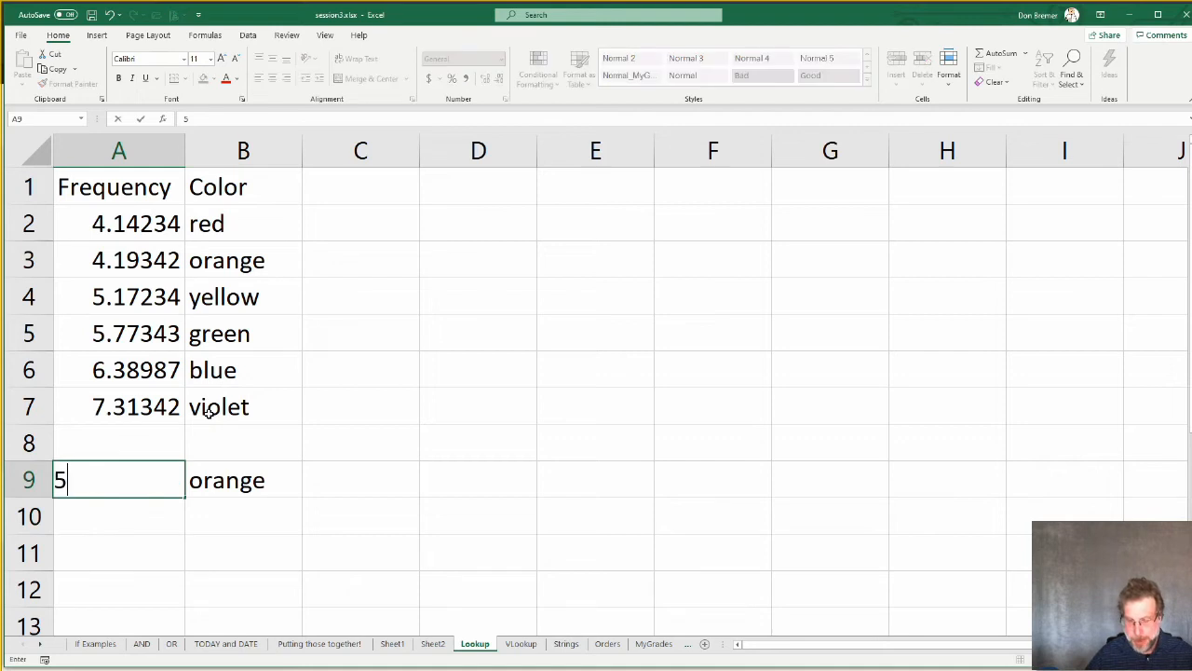
key(Return)
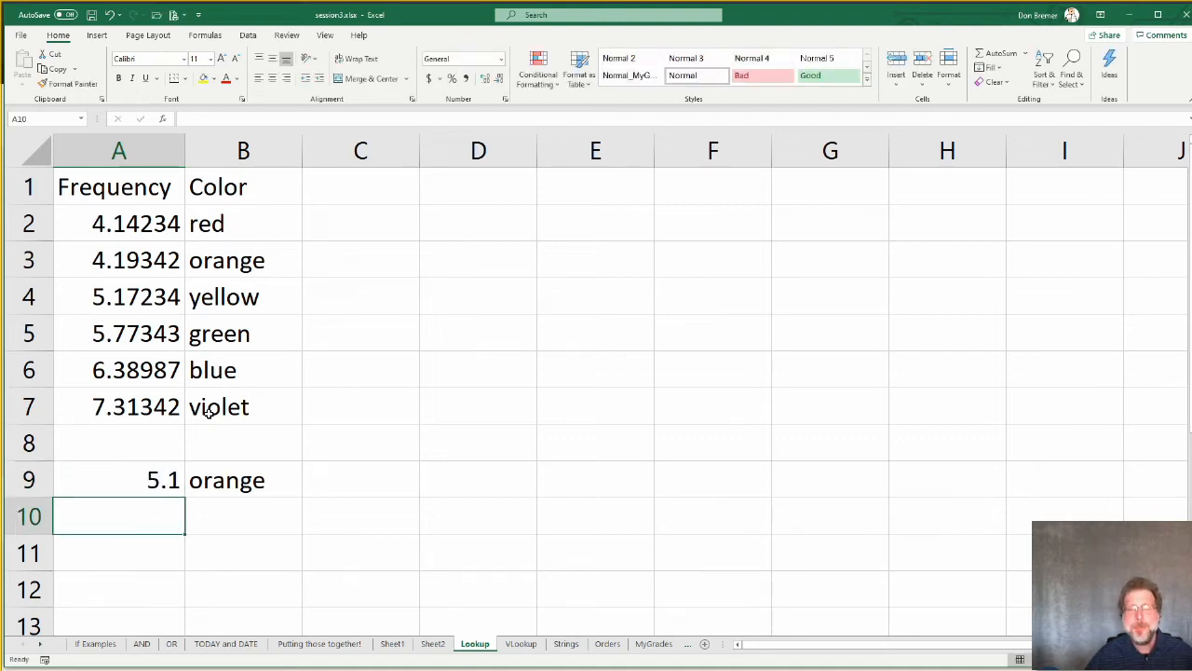
Step: Test the color lookup with a frequency of 5.173 in A9
key(Up)
text(5.)
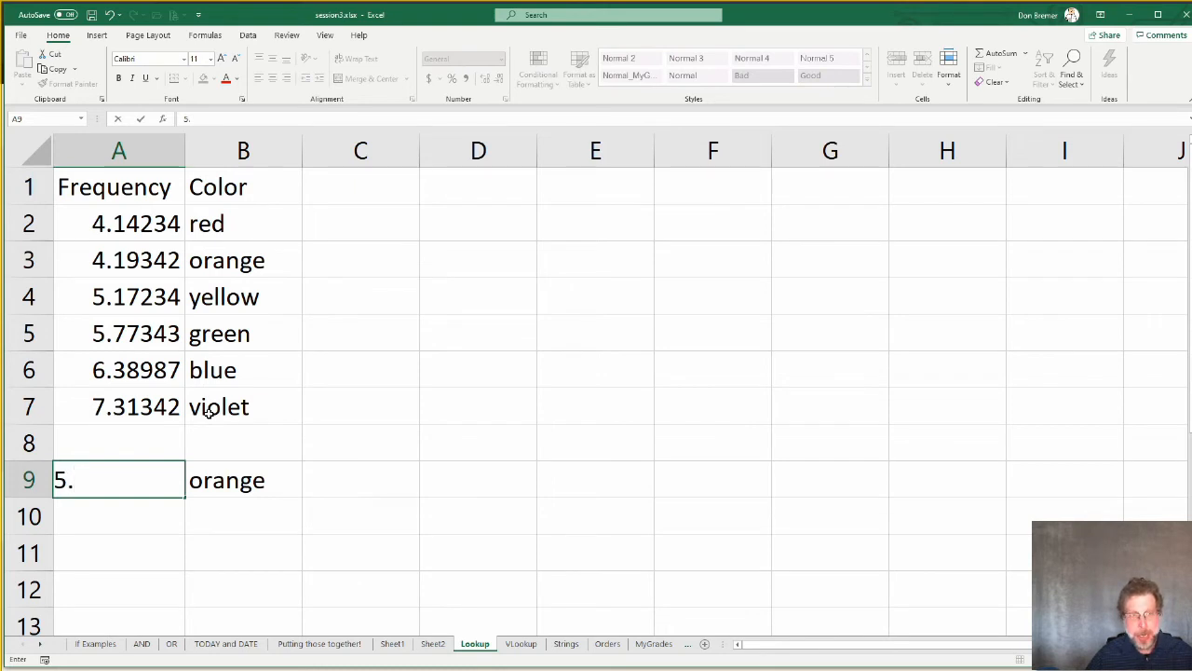
text(73)
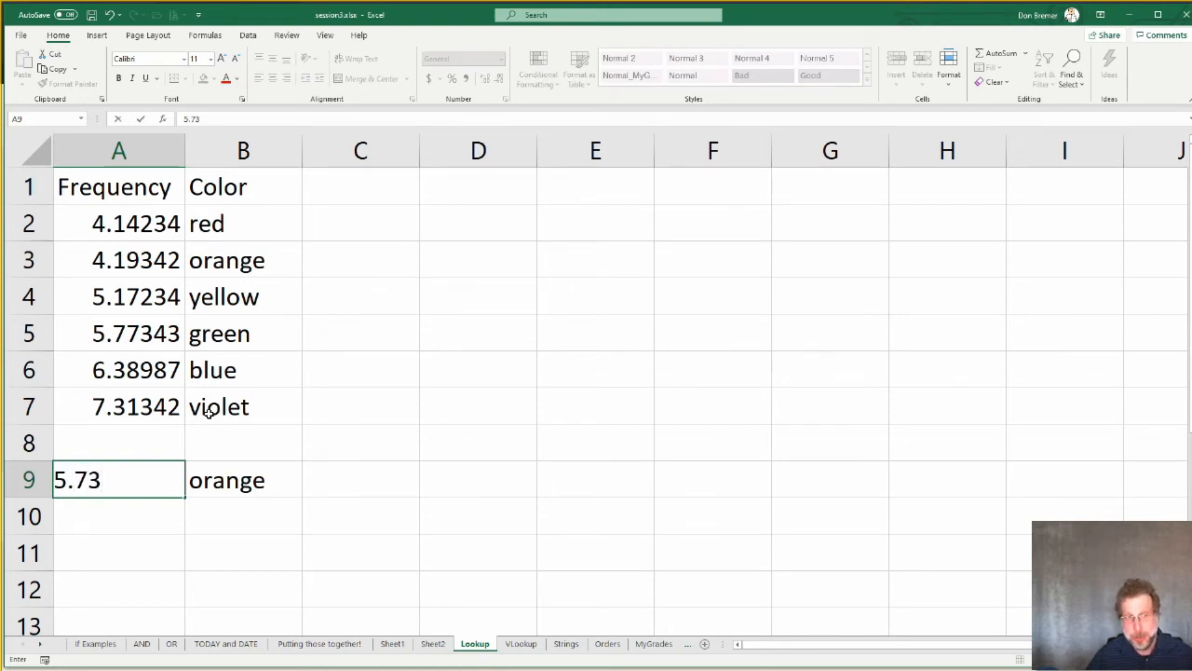
key(BackSpace)
key(BackSpace)
text(173)
key(Return)
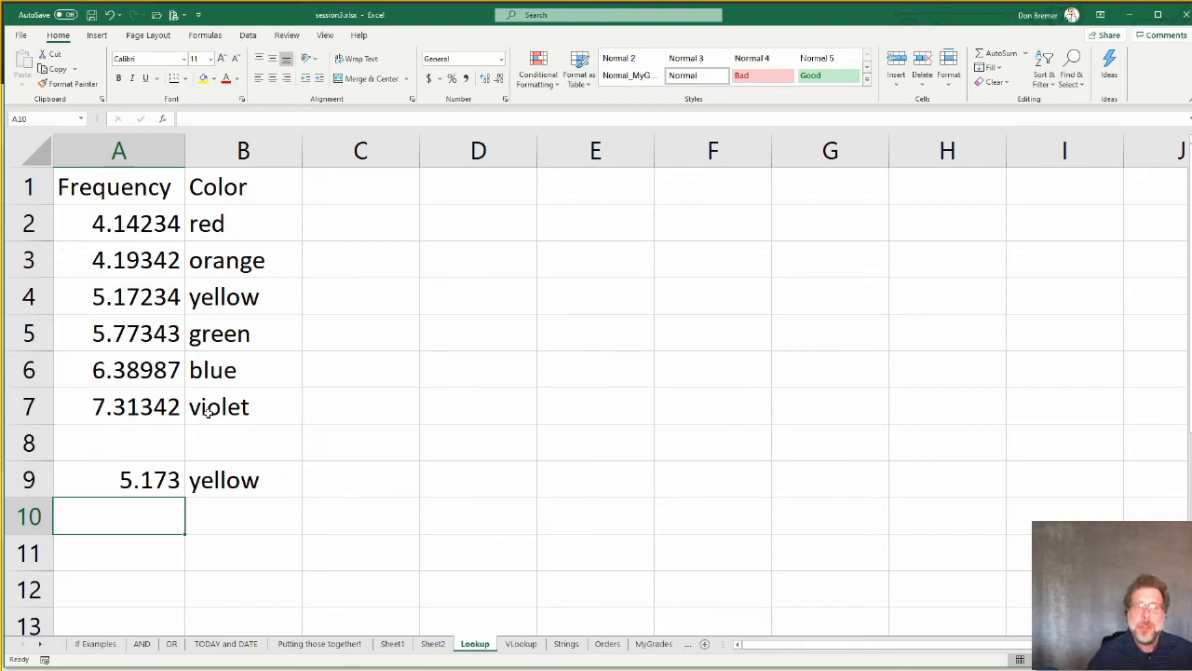
Step: Test the color lookup beyond the table's highest frequency by entering 7.4 and finally 74 in A9
key(Up)
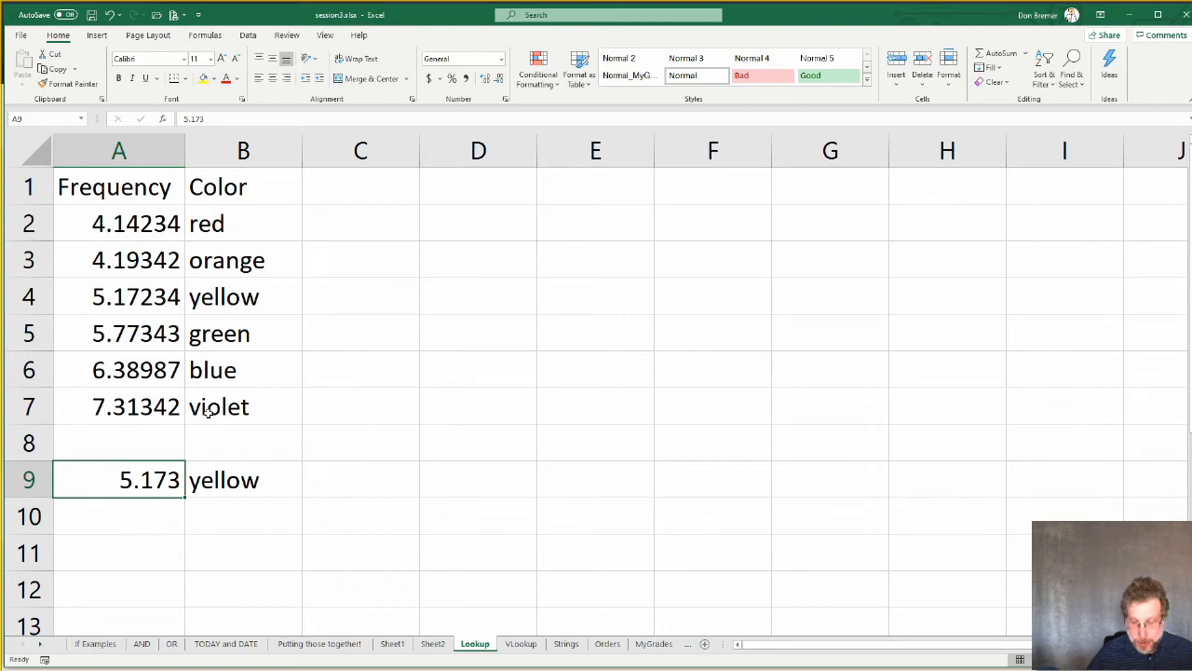
text(7.4)
key(Return)
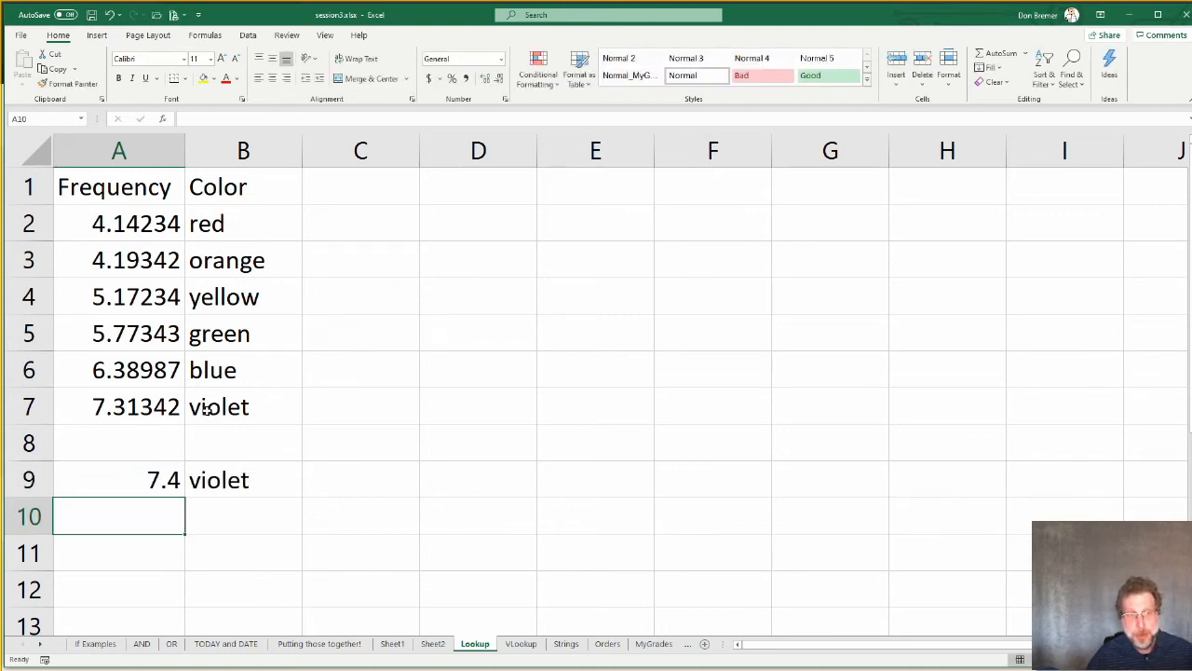
key(Up)
text(74)
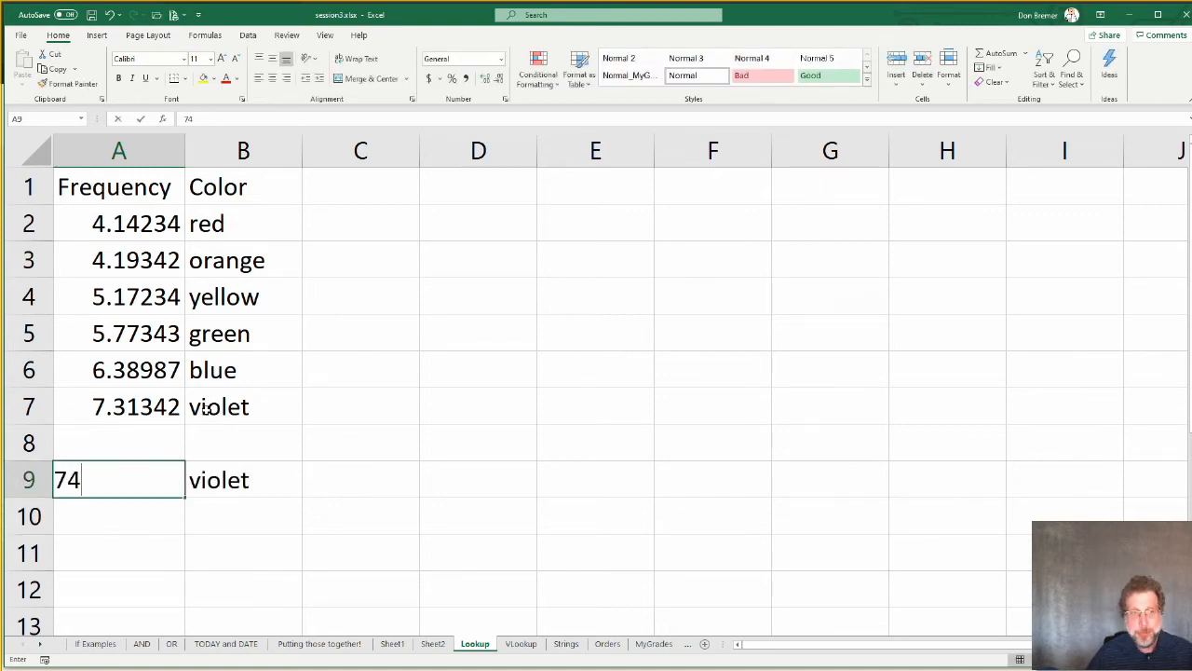
key(Return)
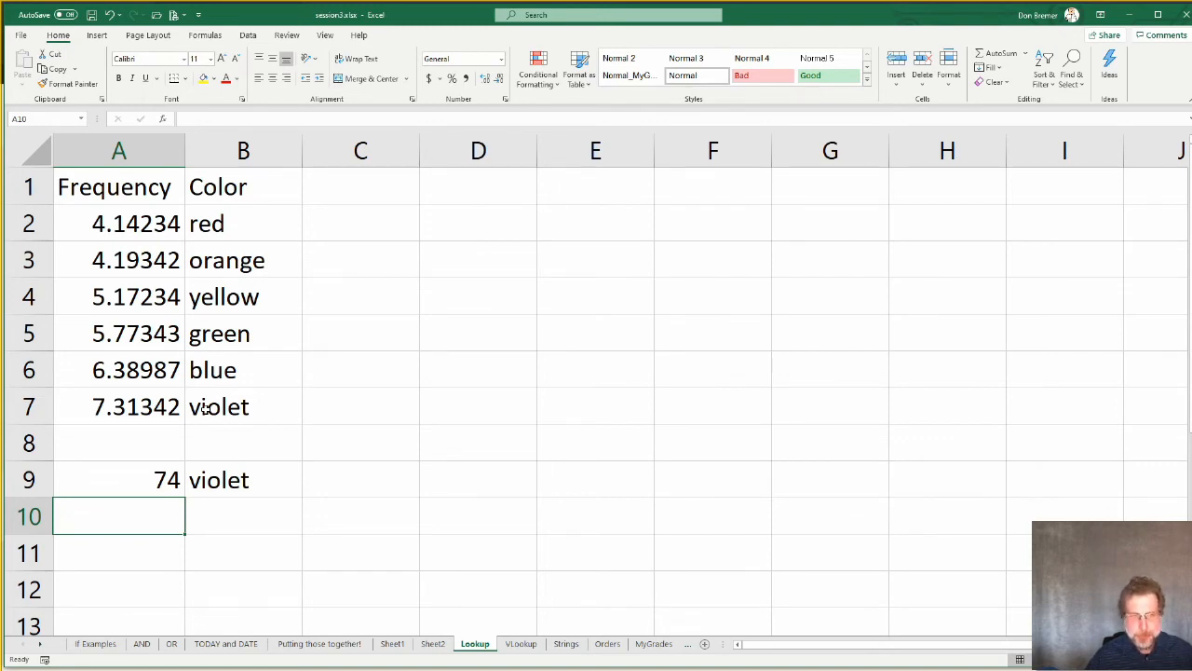
Step: Test the color lookup below the table's lowest frequency by setting A9 to 4
key(Up)
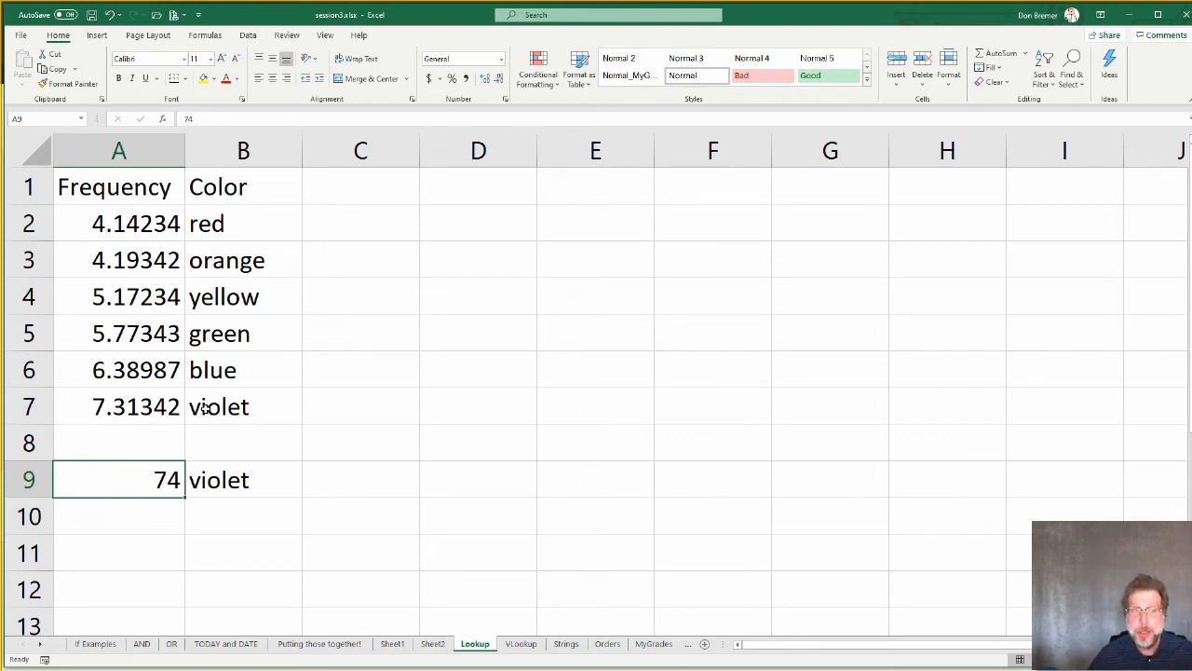
text(4)
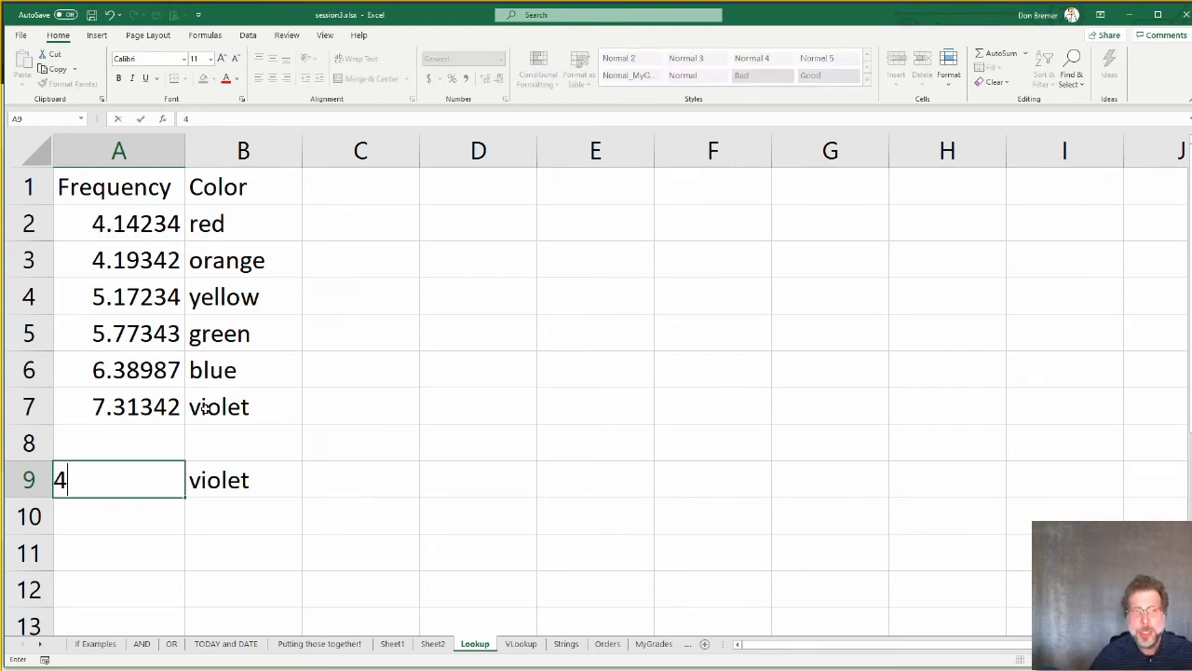
key(Return)
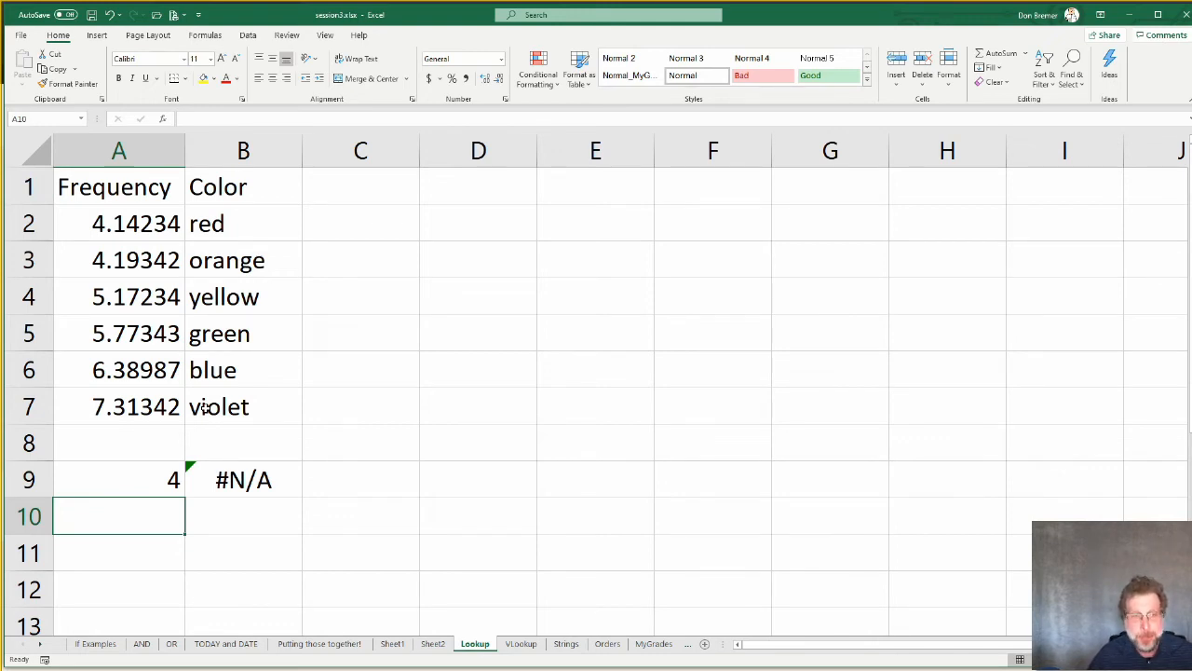
key(Up)
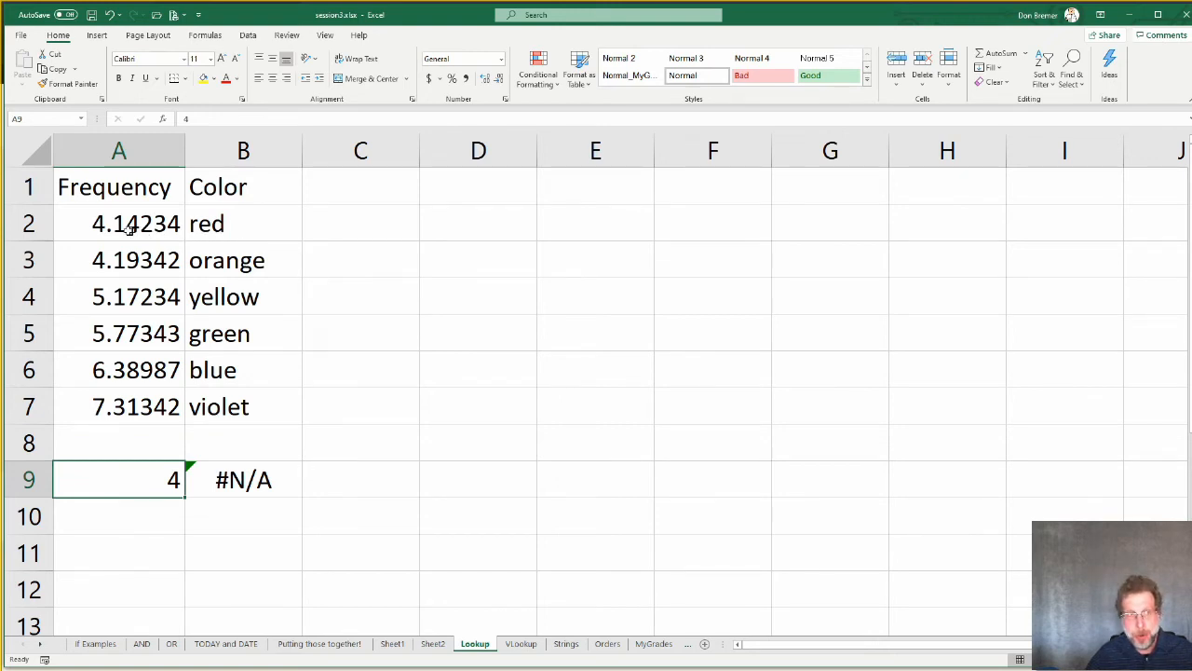
Step: Insert a blank row above the red entry, directly below the table headers
click(39, 233)
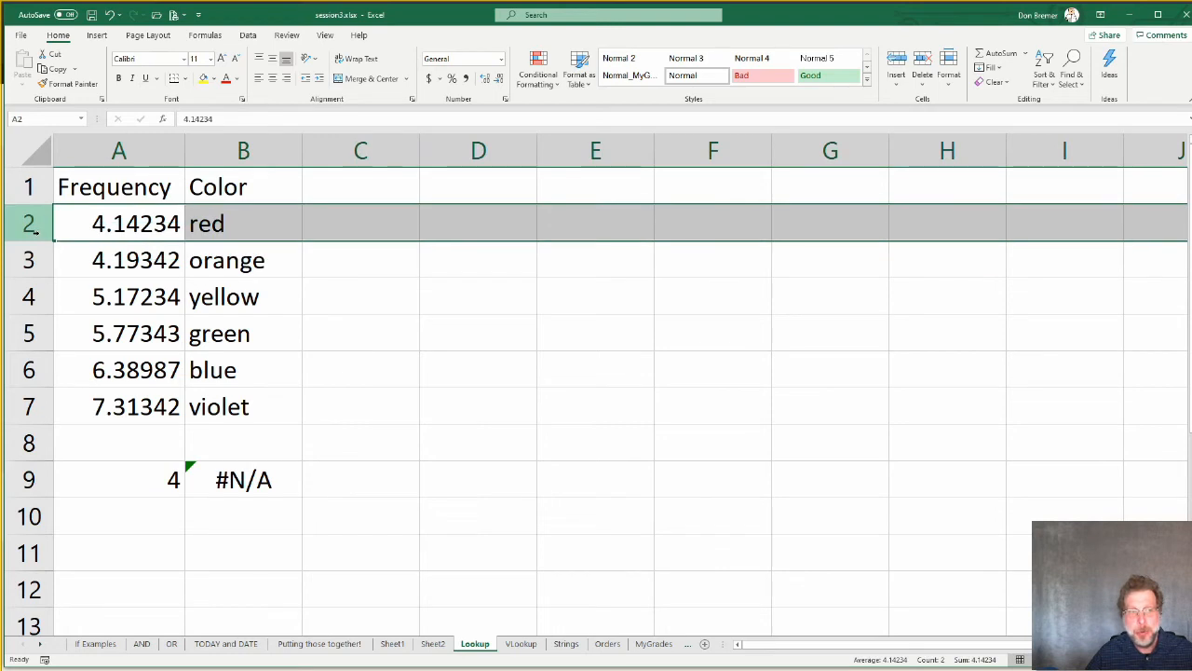
right_click(37, 234)
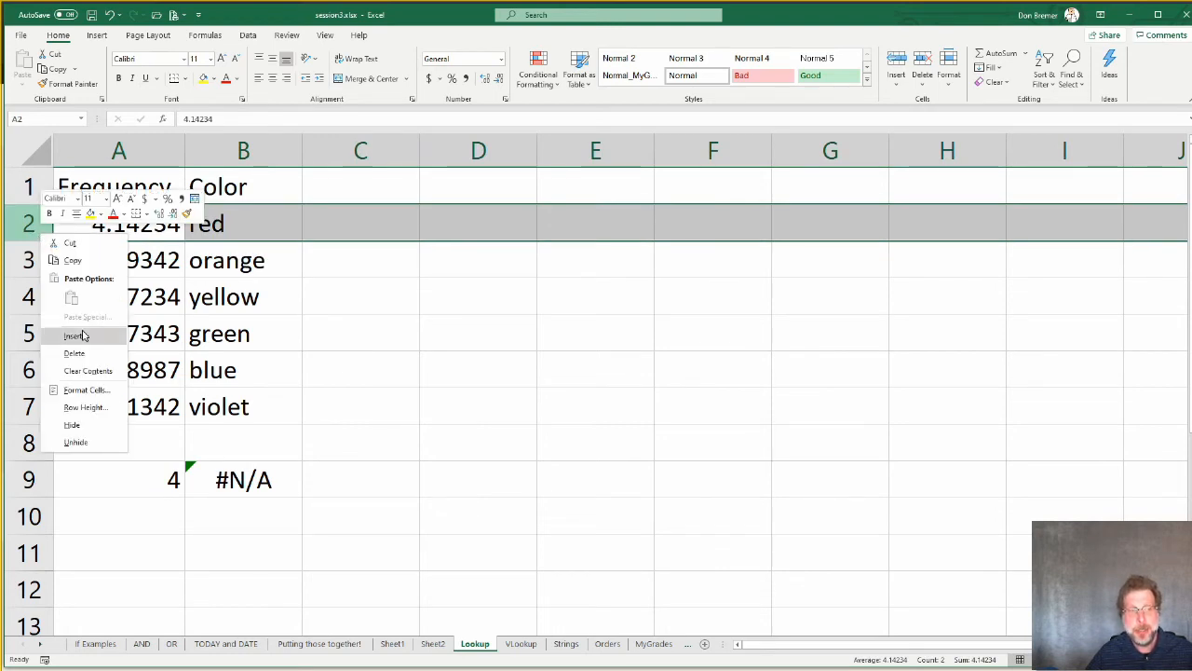
key(Escape)
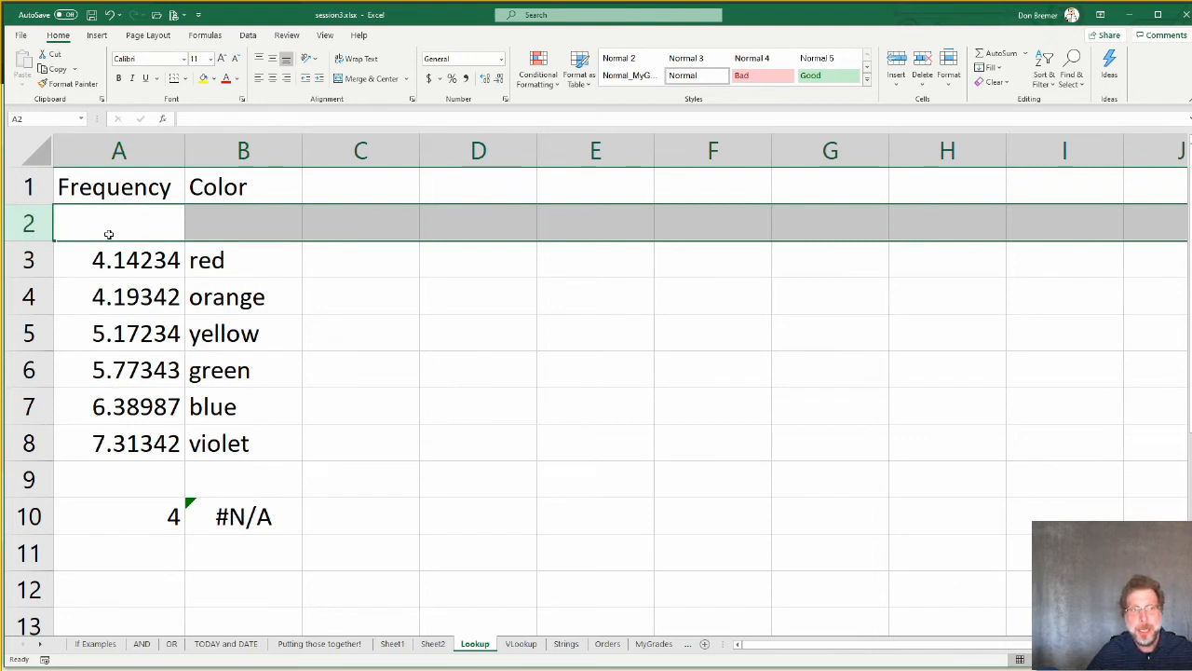
Step: Fill the blank row 2 with a frequency of -99 and the color text "not a color"
click(113, 236)
text(-99)
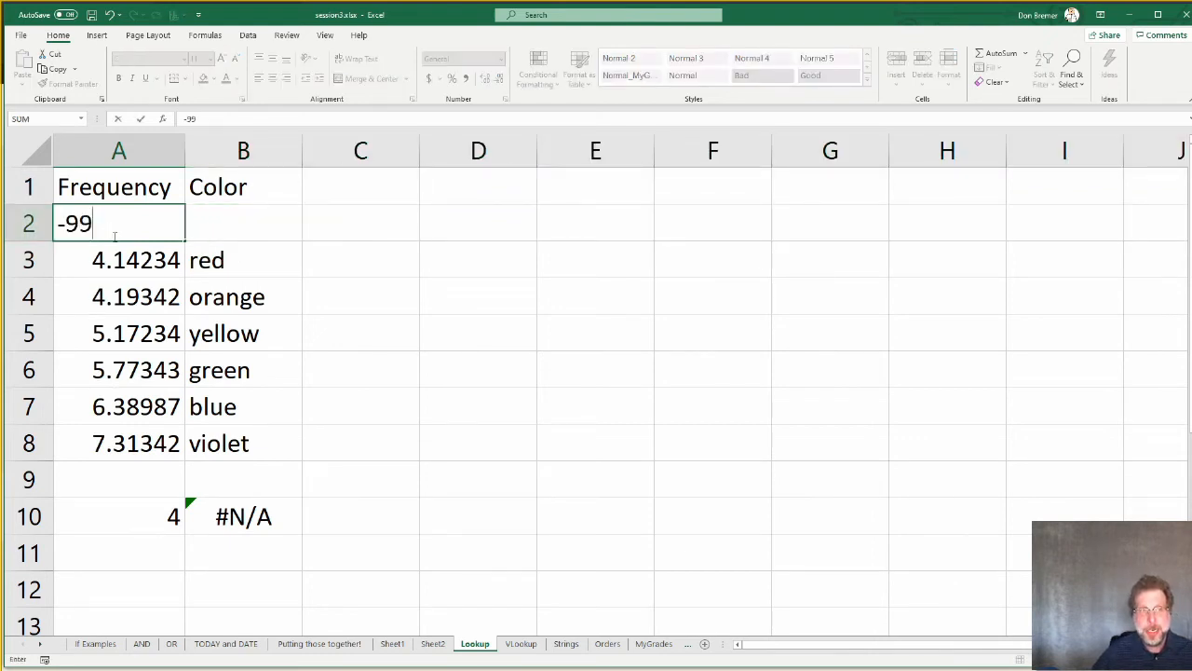
key(Tab)
text(not )
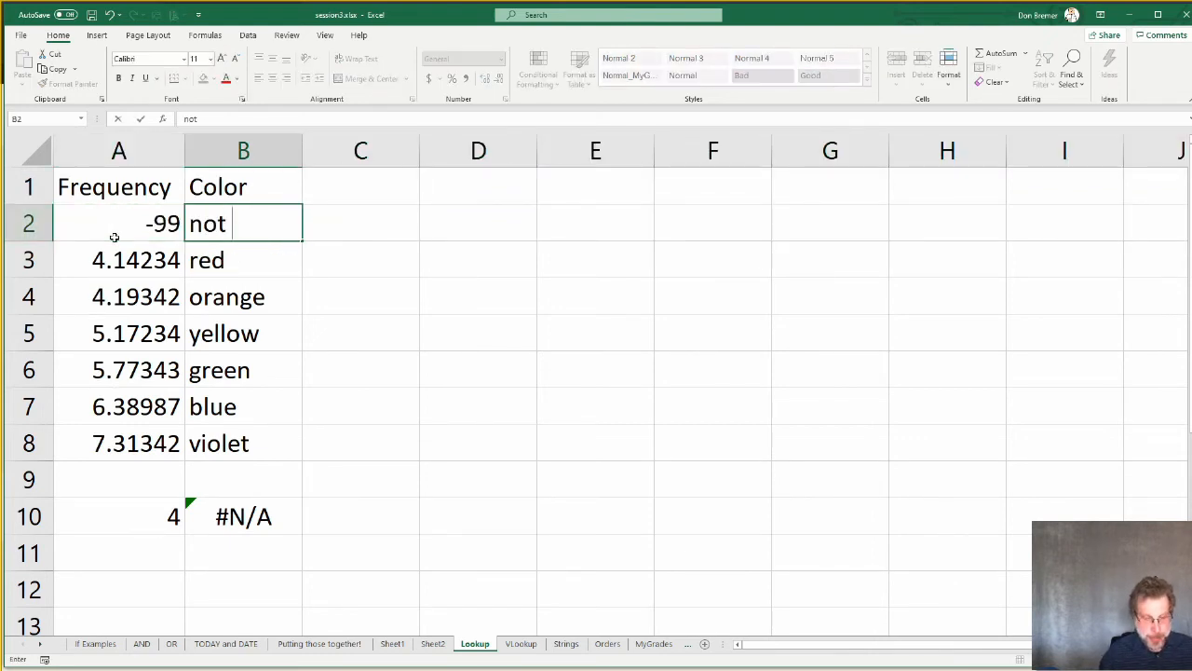
text(a color)
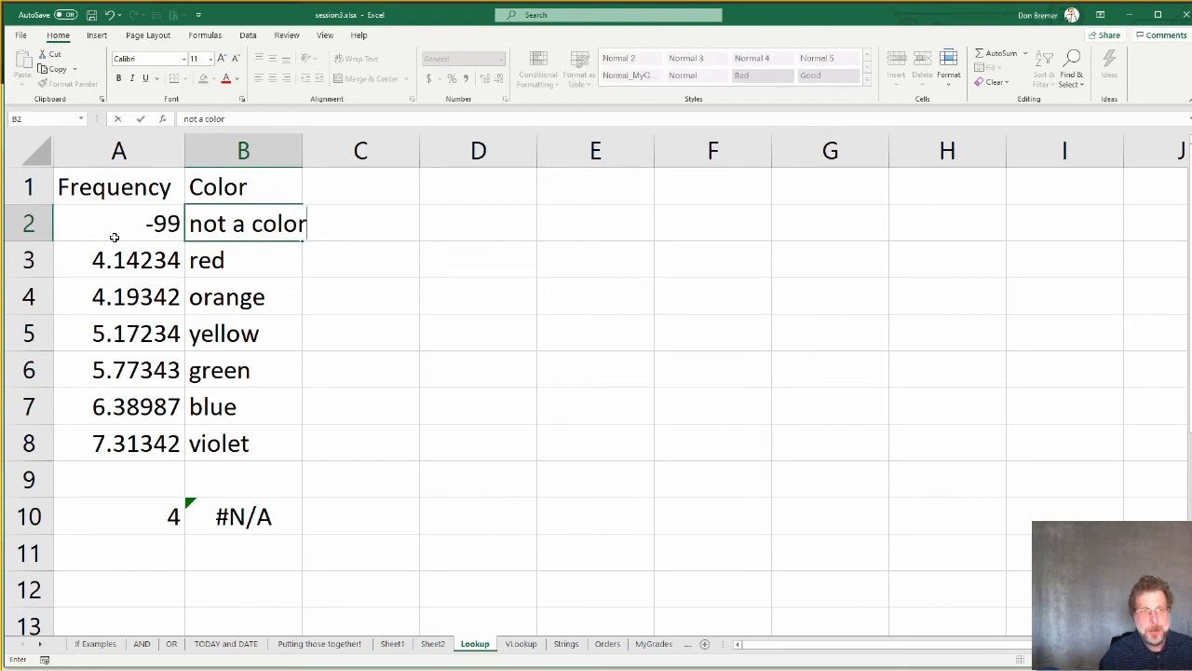
key(Return)
Step: Extend the LOOKUP ranges in B10 to include the -99 row, giving =LOOKUP(A10,A2:A8,B2:B8)
click(206, 513)
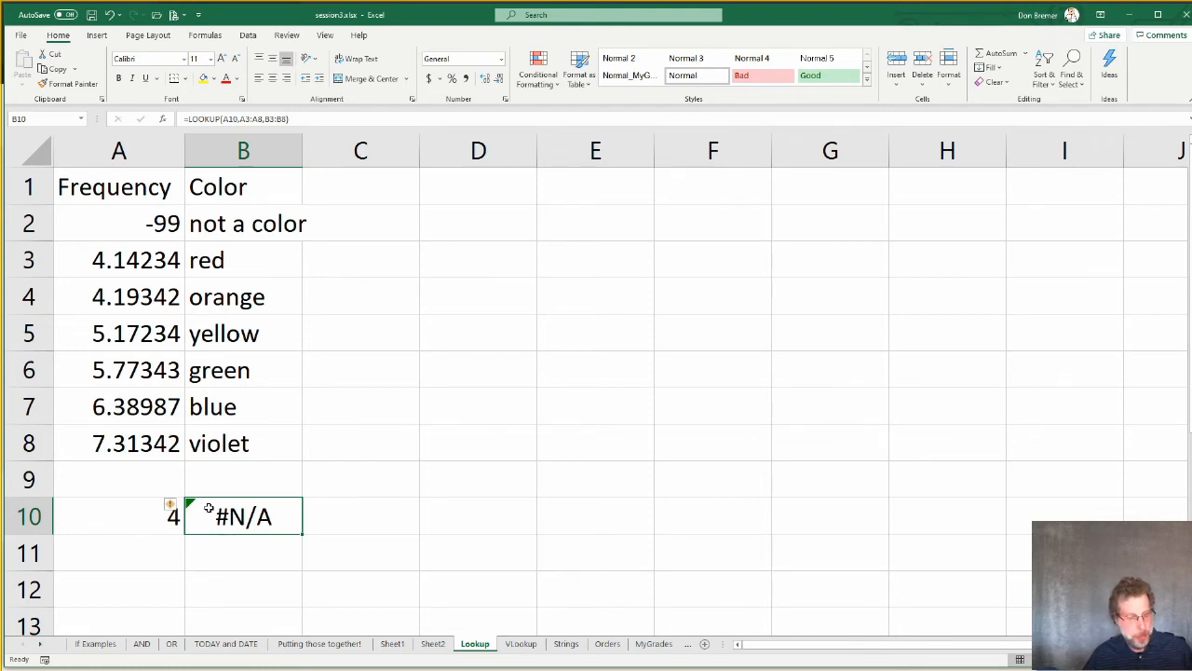
key(F2)
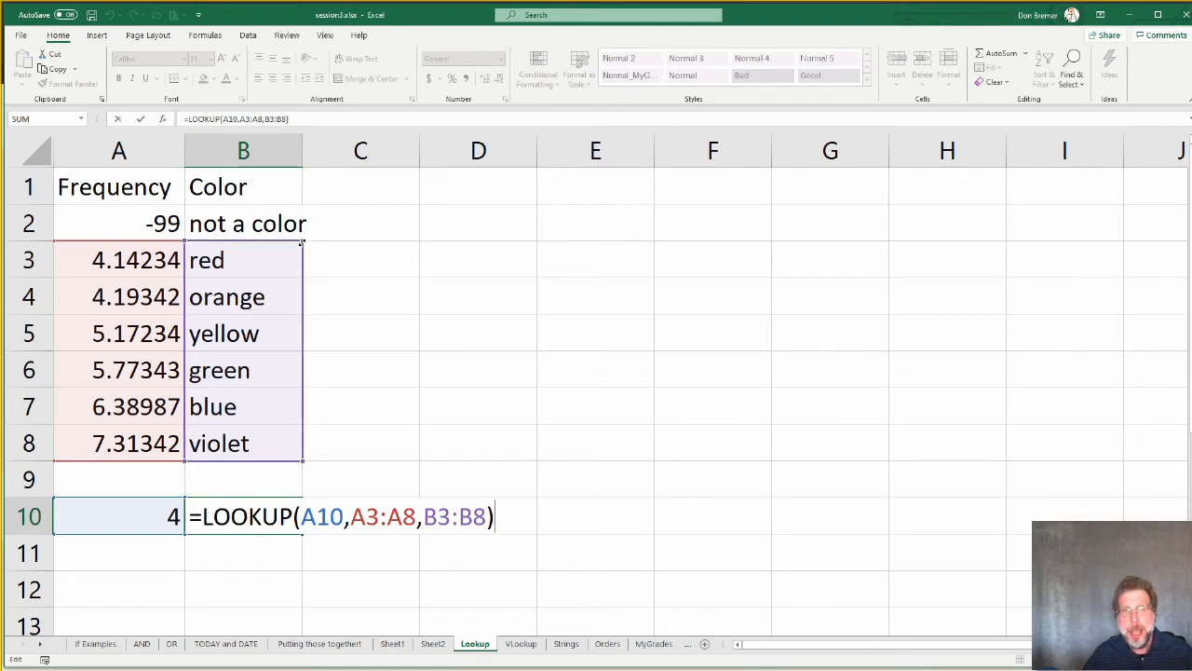
drag(302, 242, 300, 206)
drag(187, 241, 184, 205)
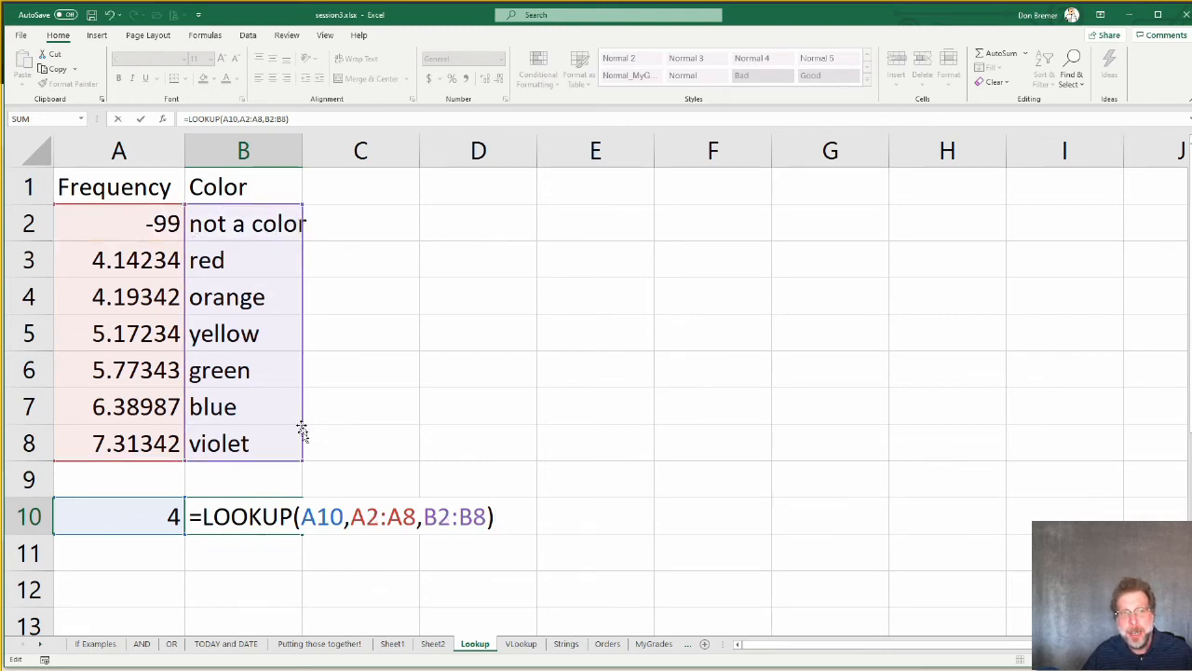
key(Return)
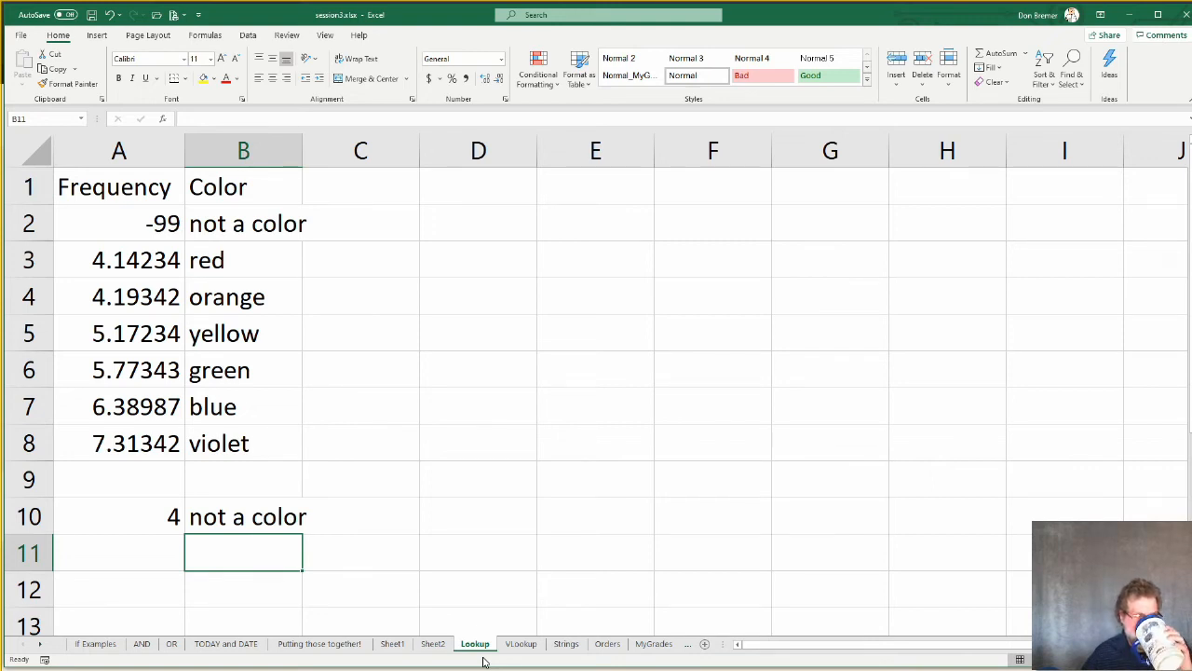
Step: Open the VLookup sheet and enter a density of 1 in A14 below the air properties table
click(522, 645)
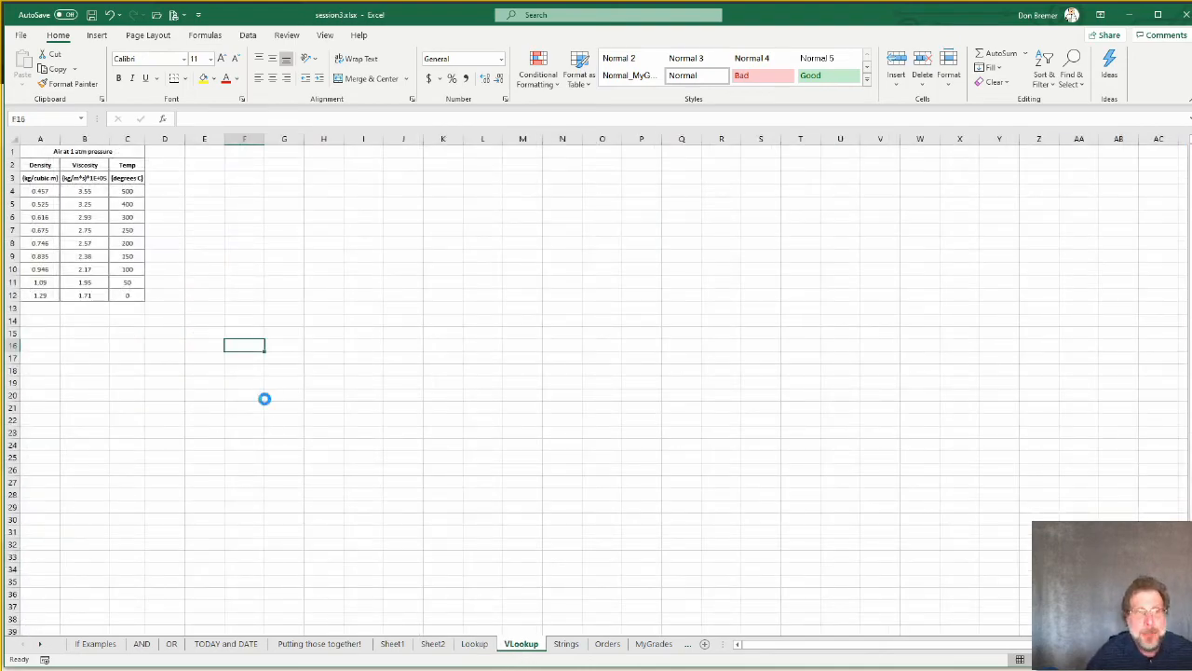
scroll(263, 396, up, 4)
scroll(264, 396, up, 2)
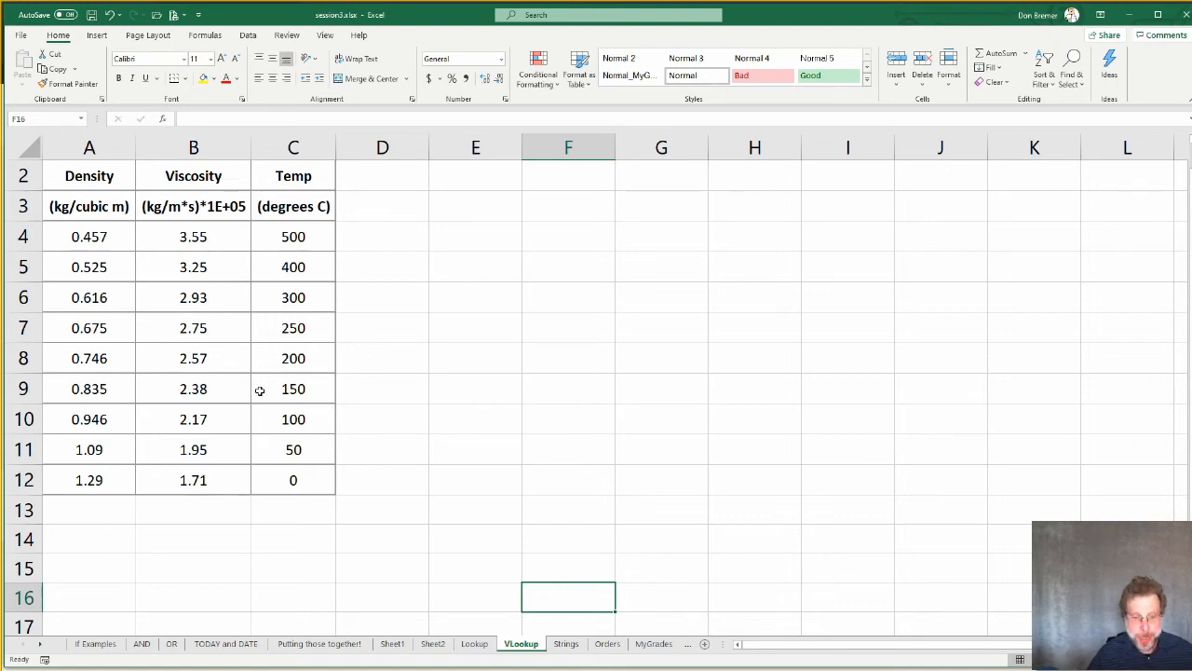
key(Up)
key(Left)
key(Left)
key(Left)
key(Left)
key(Up)
key(Left)
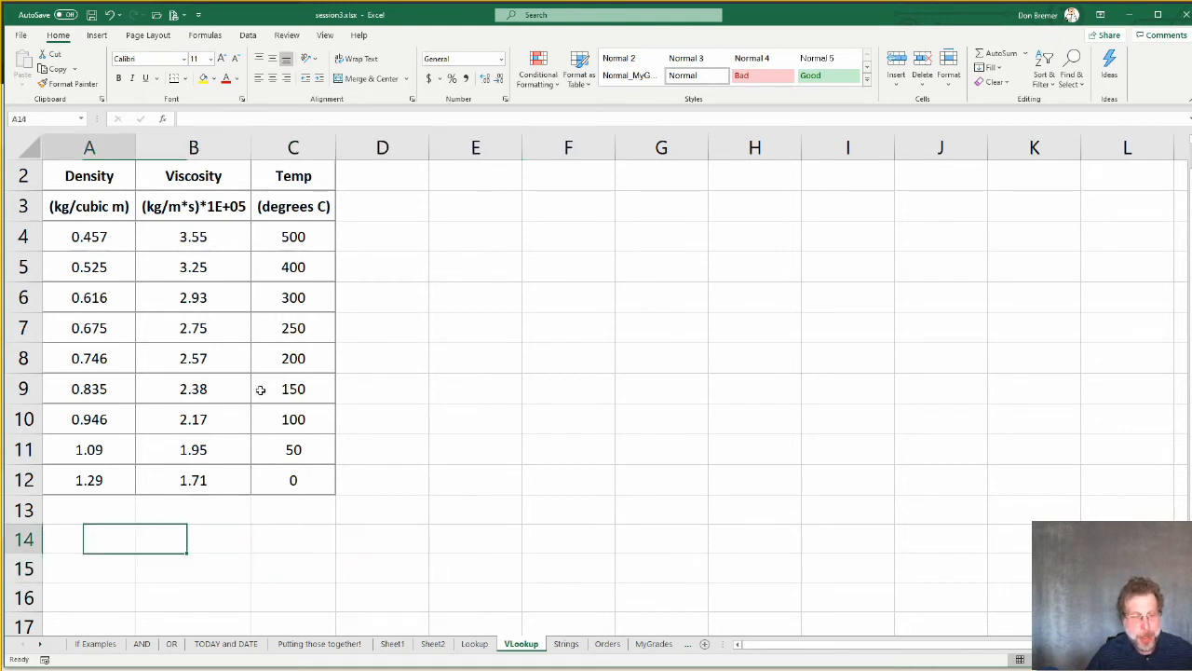
text(1)
key(Tab)
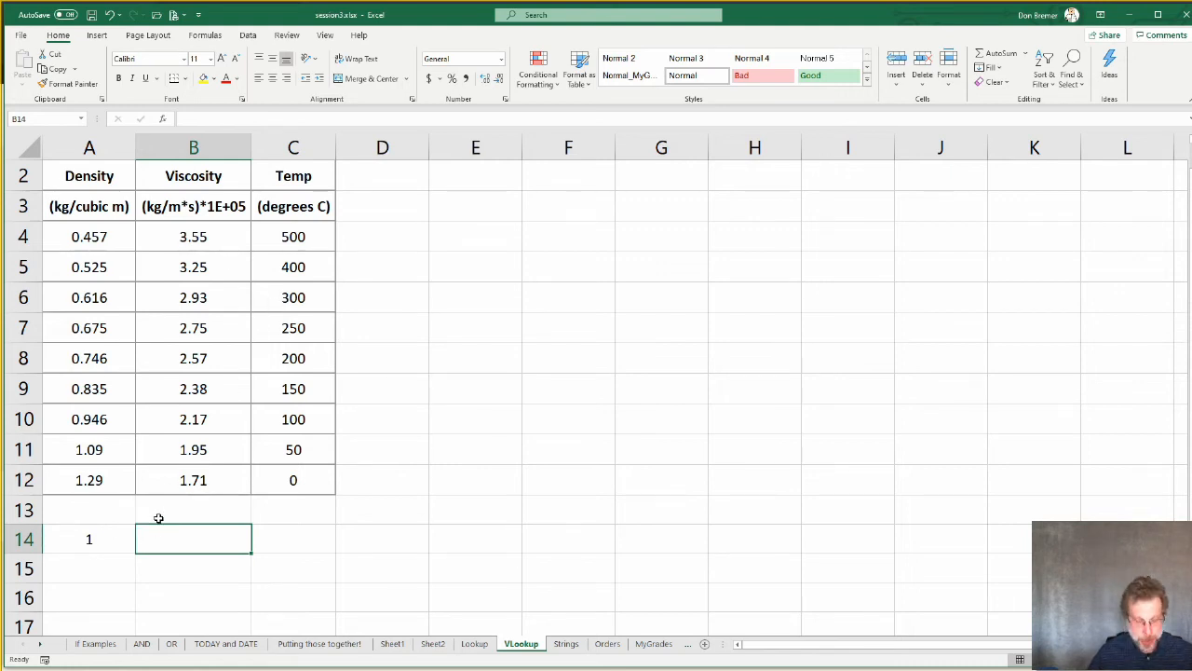
Step: Look up the A14 density in the first table column by entering =VLOOKUP(A14,A4:C12,1) in B14
text(=vl)
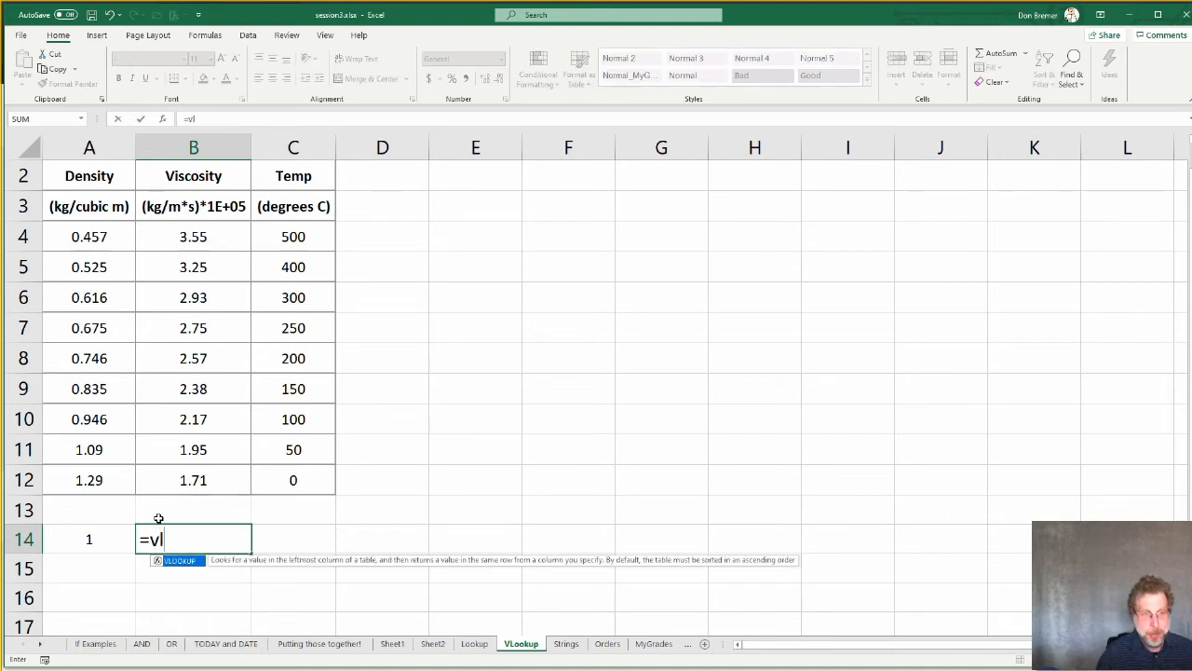
key(Tab)
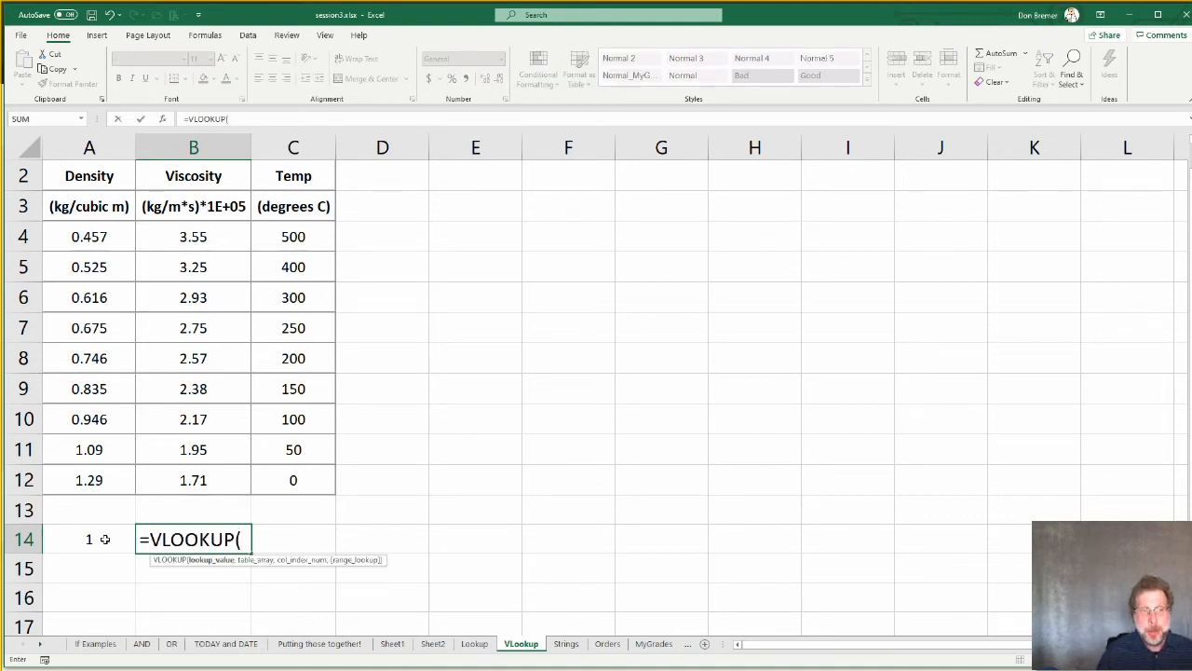
click(103, 539)
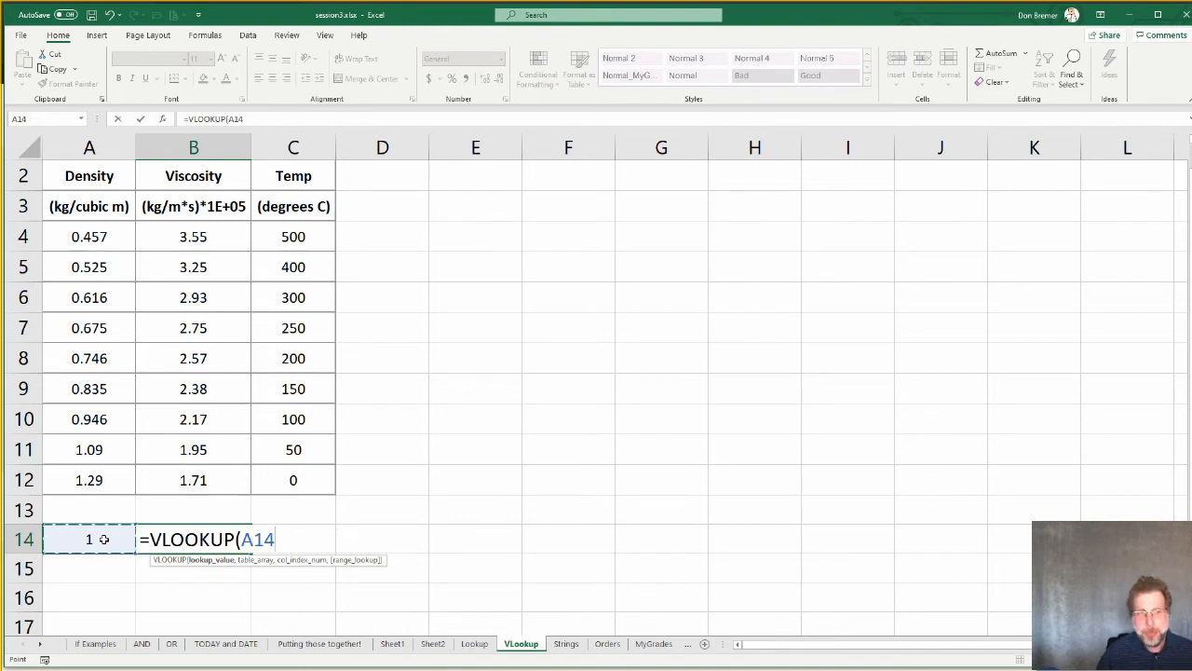
text(,)
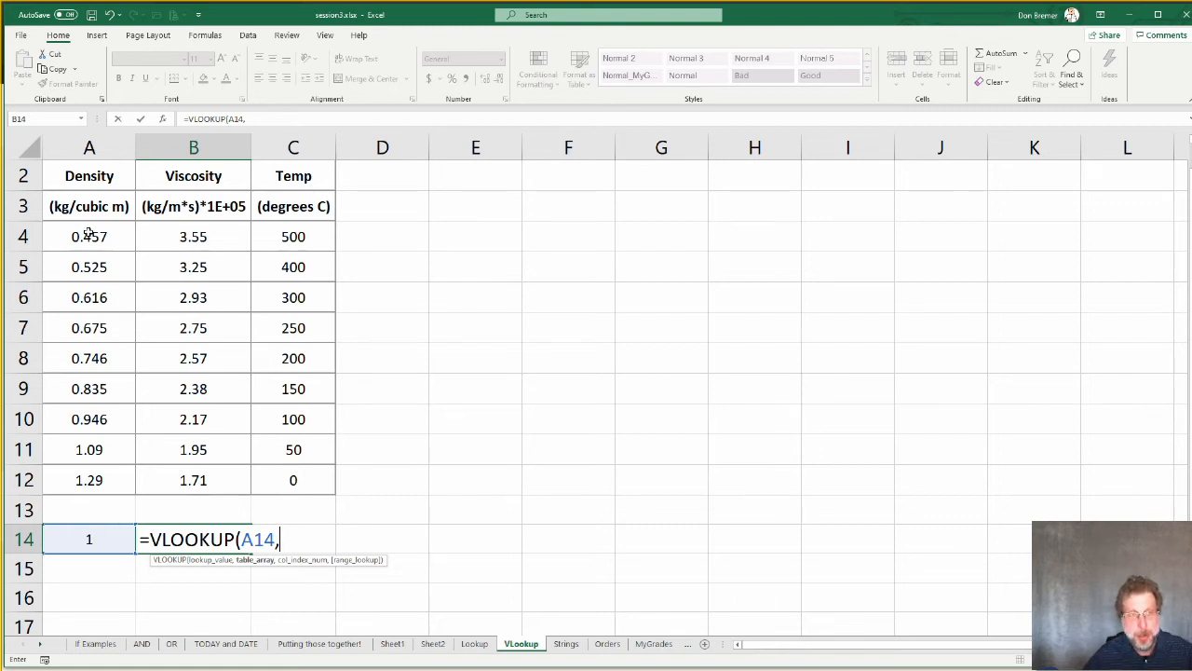
drag(89, 235, 280, 481)
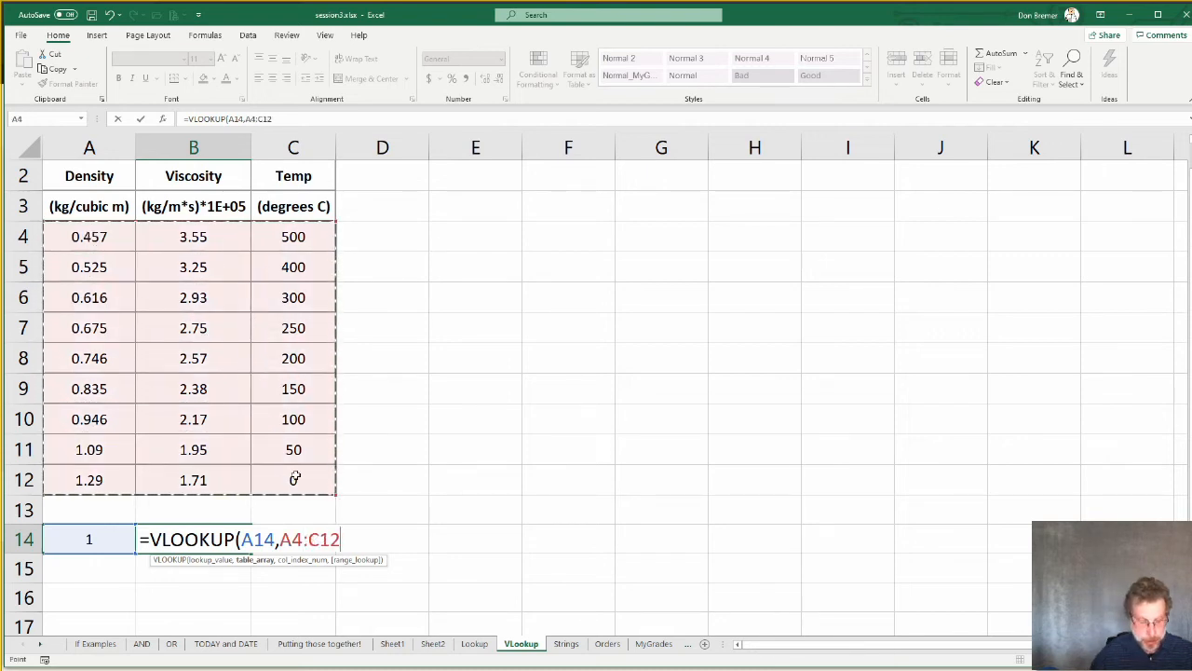
text(,1)
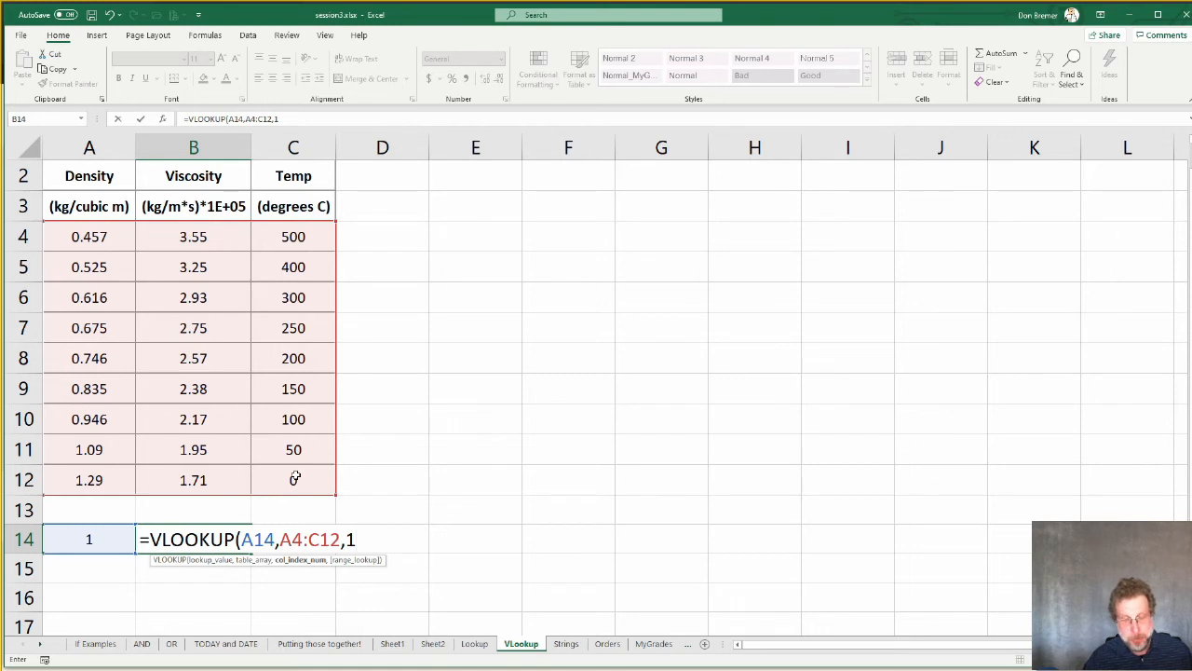
text())
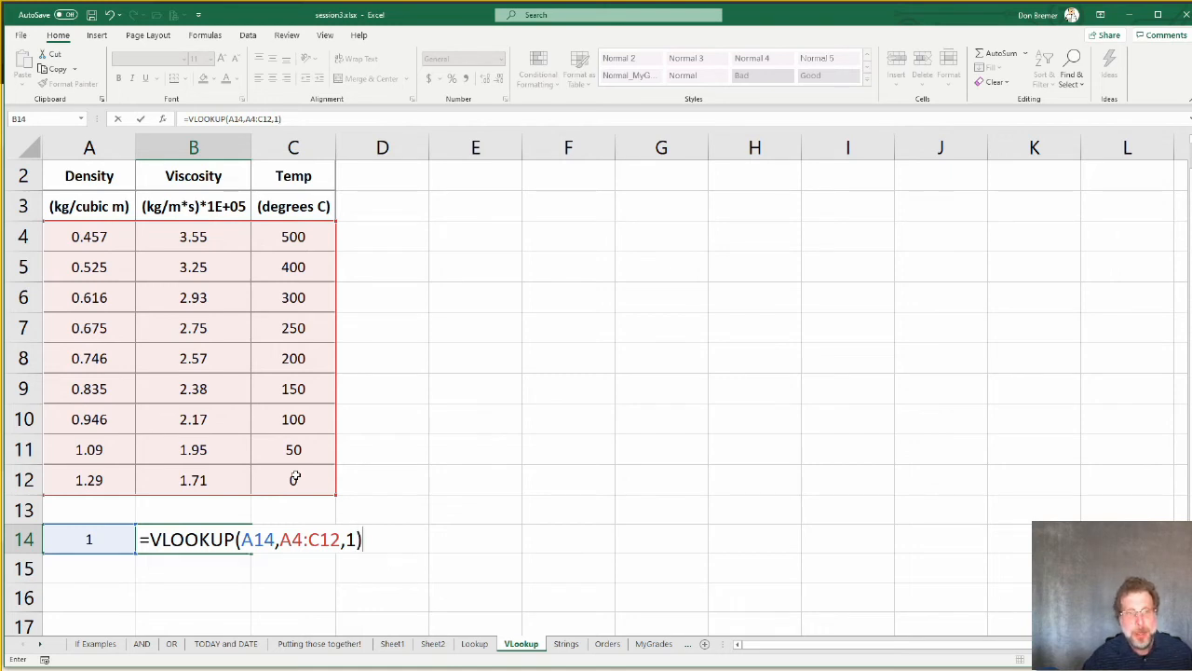
key(Return)
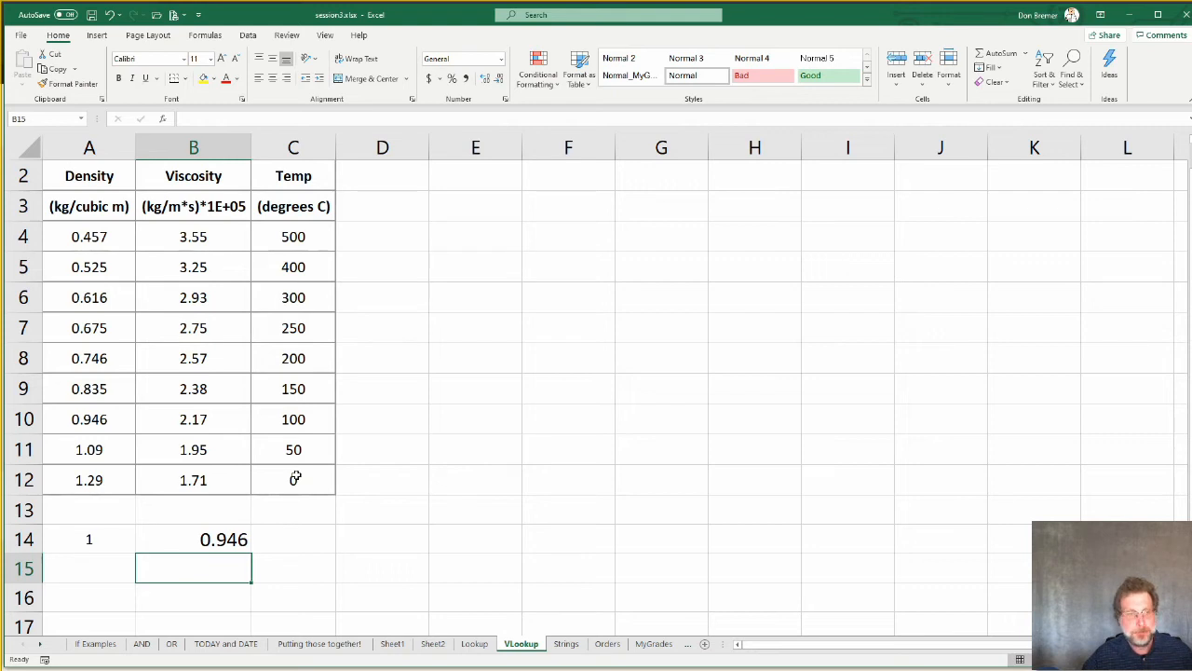
Step: Set the column index in the B14 VLOOKUP formula to 2 to return the viscosity
key(Up)
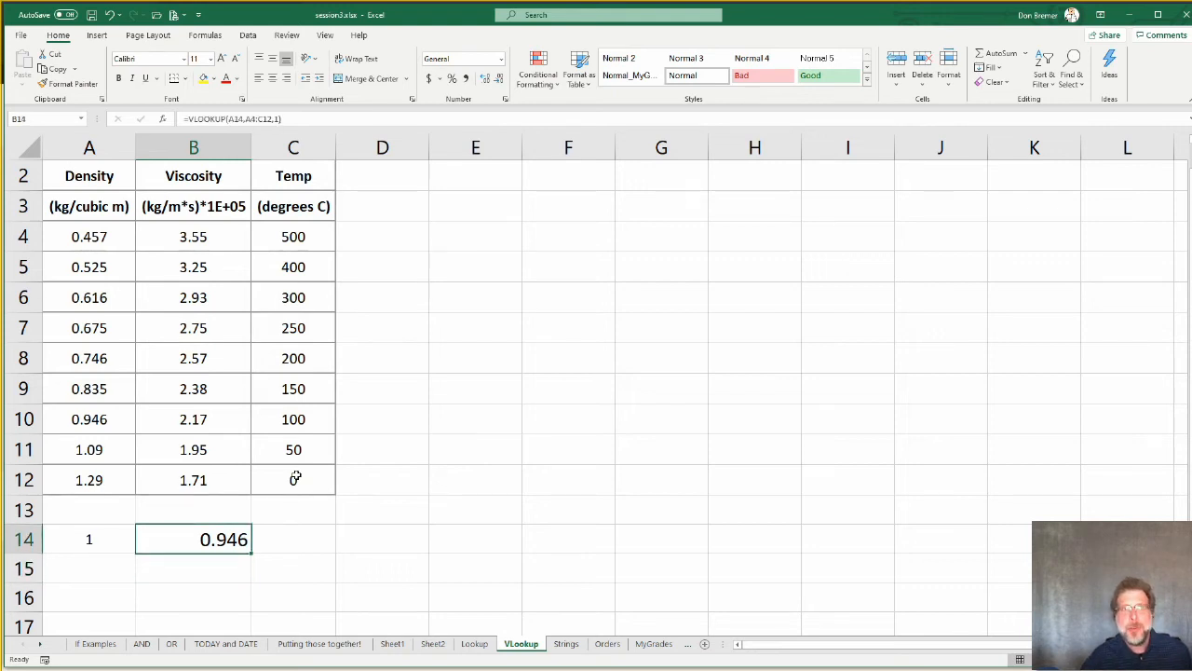
key(F2)
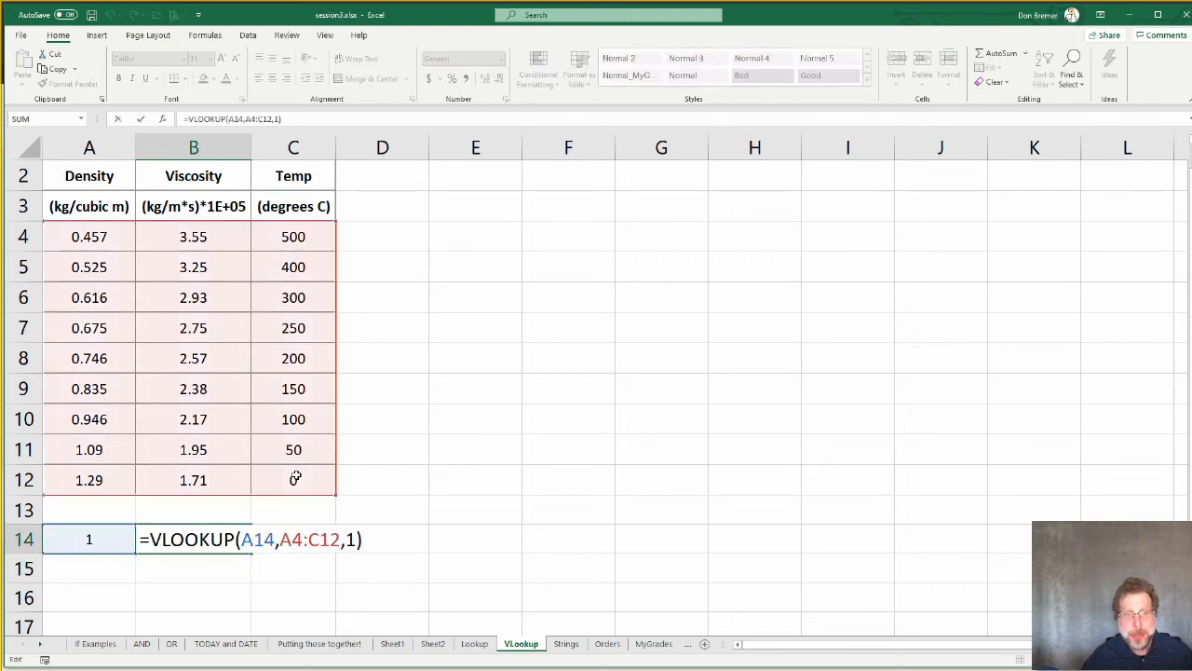
key(Left)
key(BackSpace)
text(2)
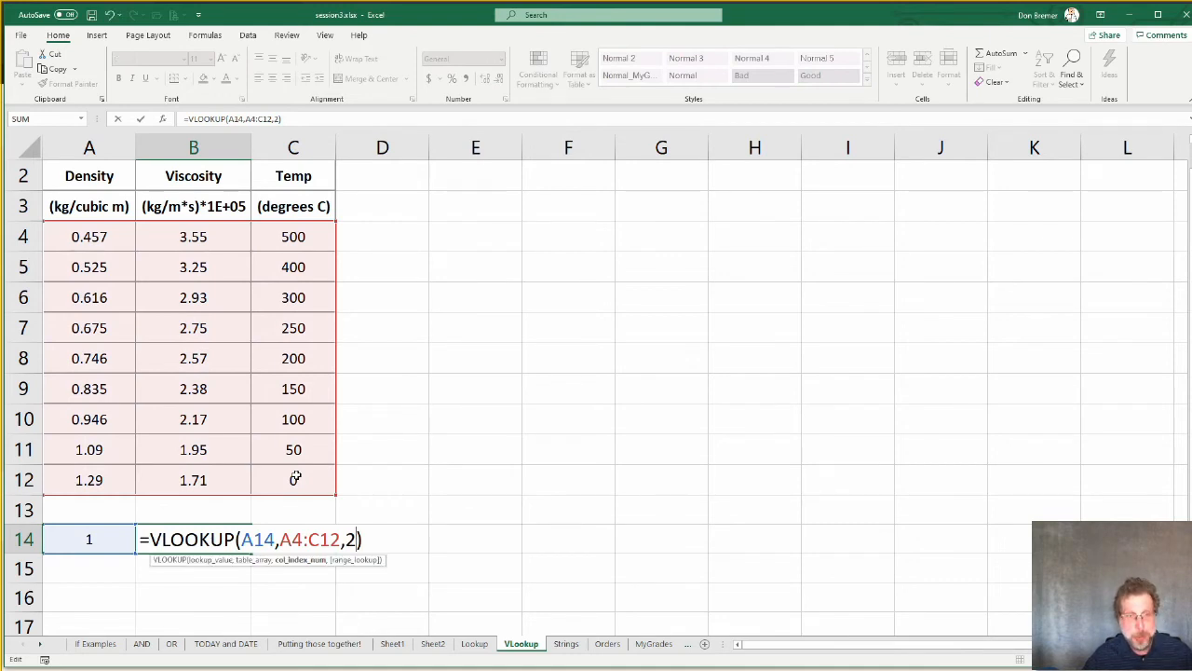
key(Return)
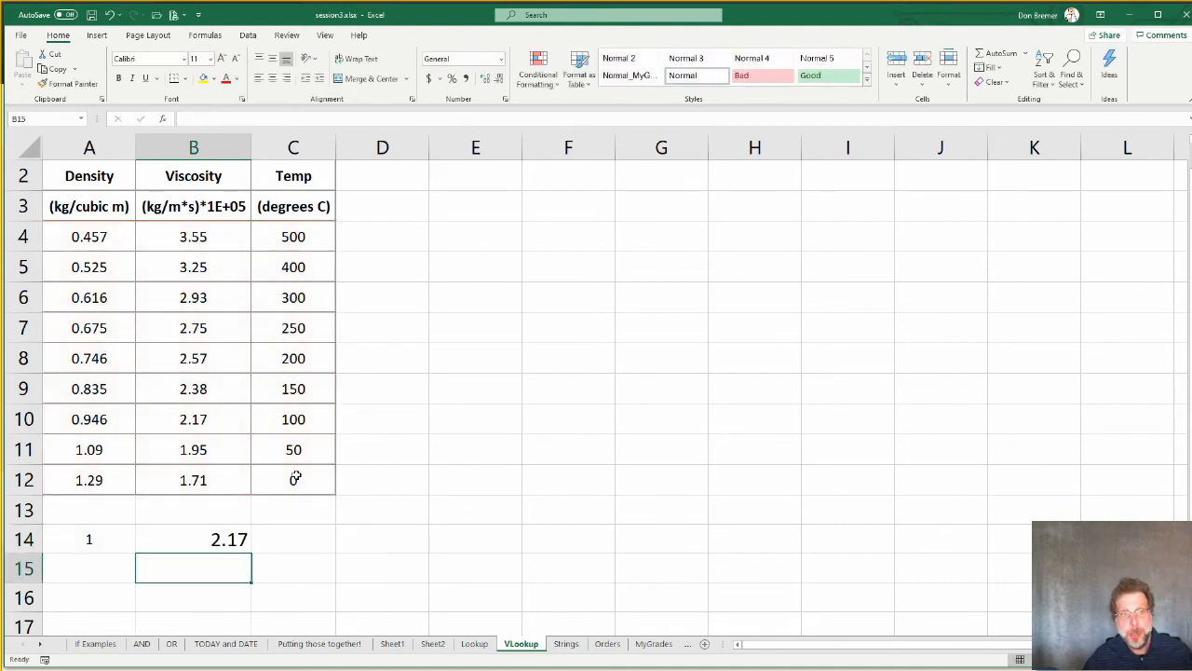
Step: Set the column index in the B14 VLOOKUP formula to 3 to return the temperature
key(Up)
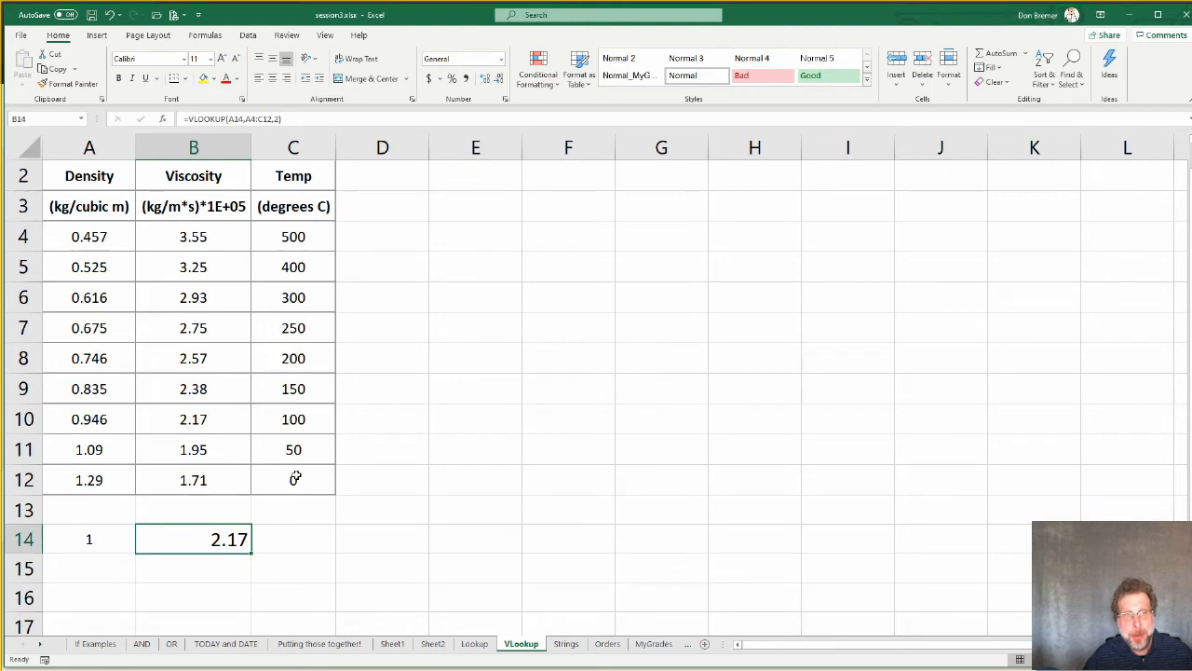
key(F2)
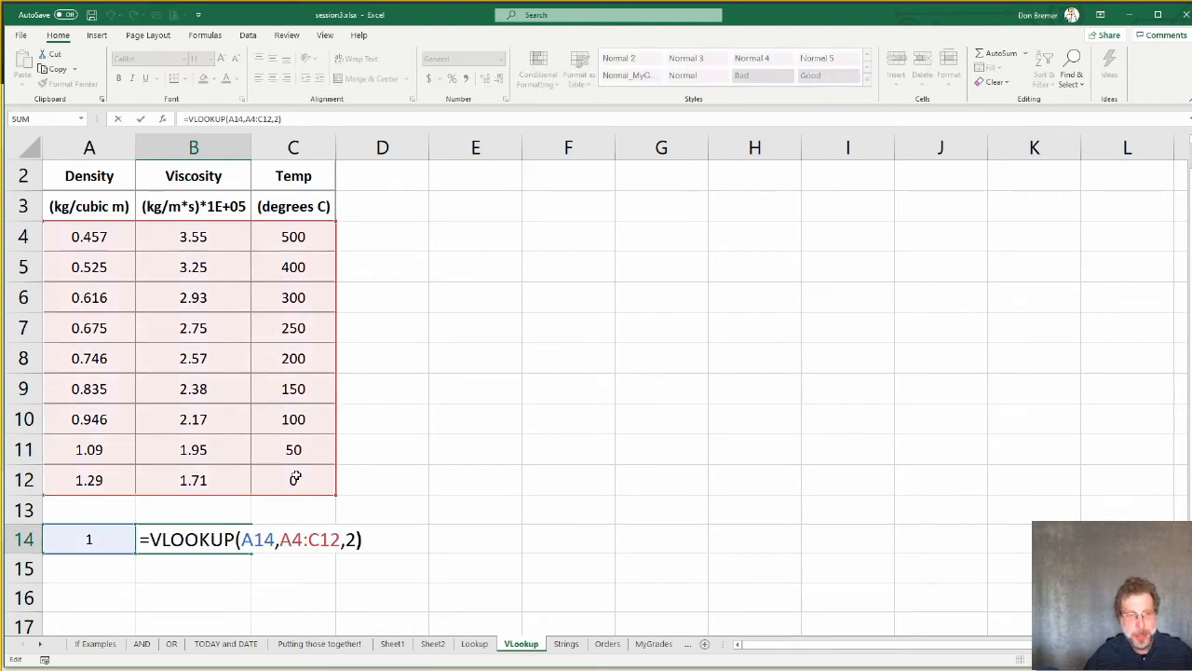
key(Left)
key(BackSpace)
text(3)
key(Return)
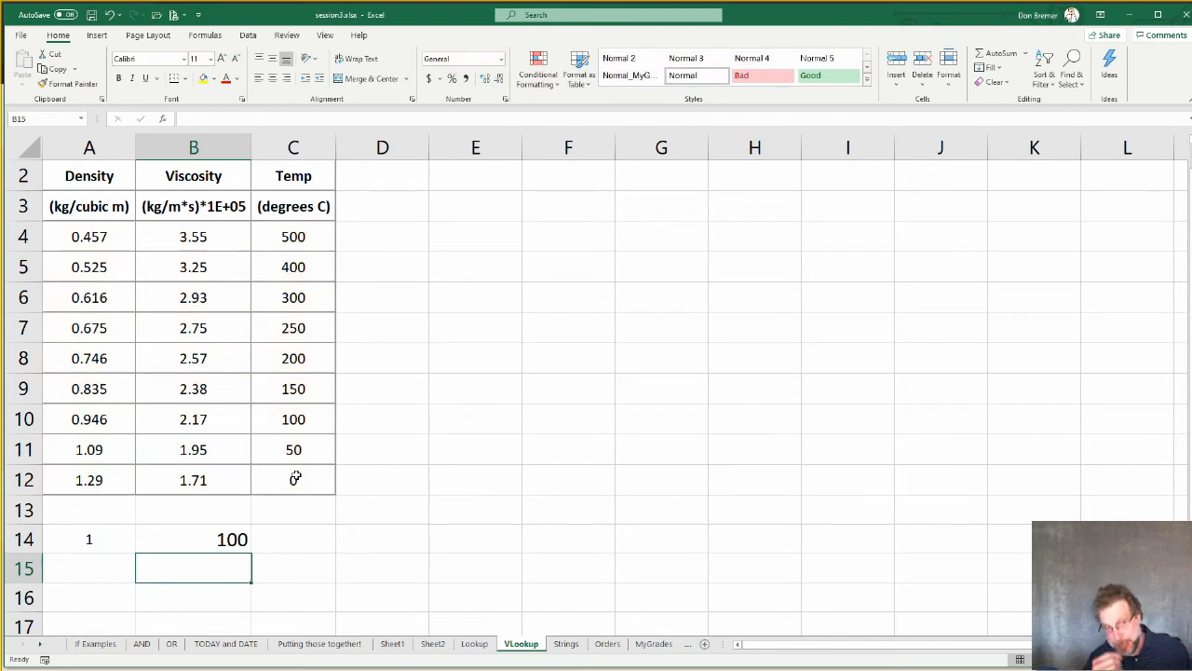
Step: Test the temperature lookup by setting the density in A14 to 0.5
key(Up)
key(Left)
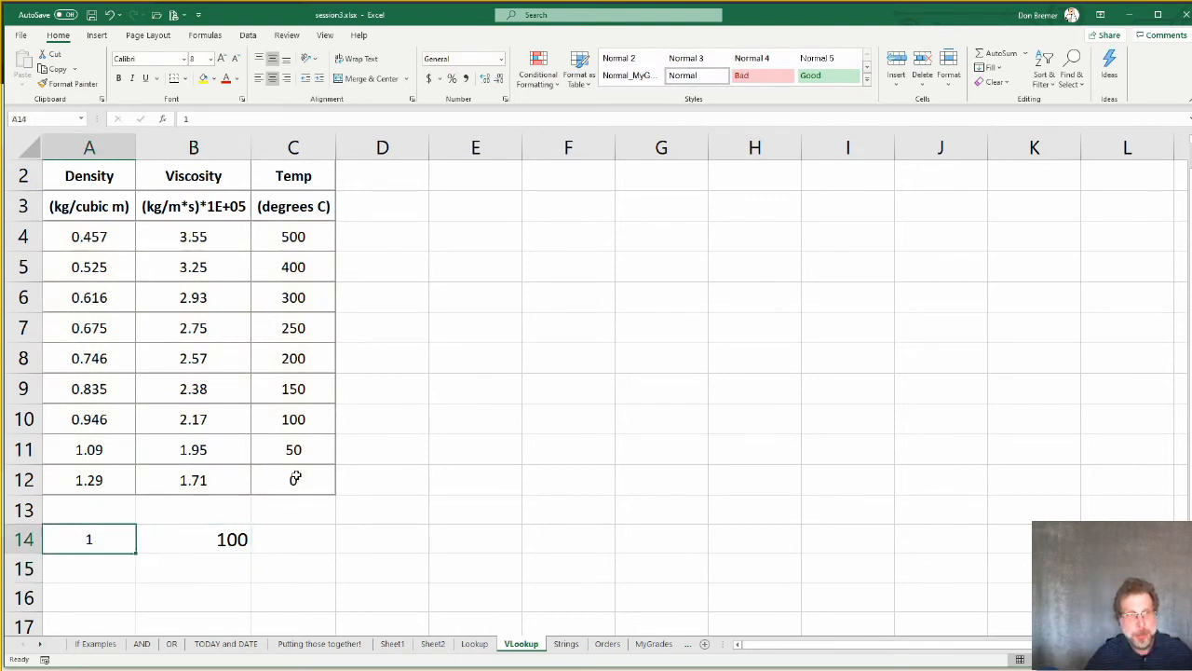
text(0.5)
key(Return)
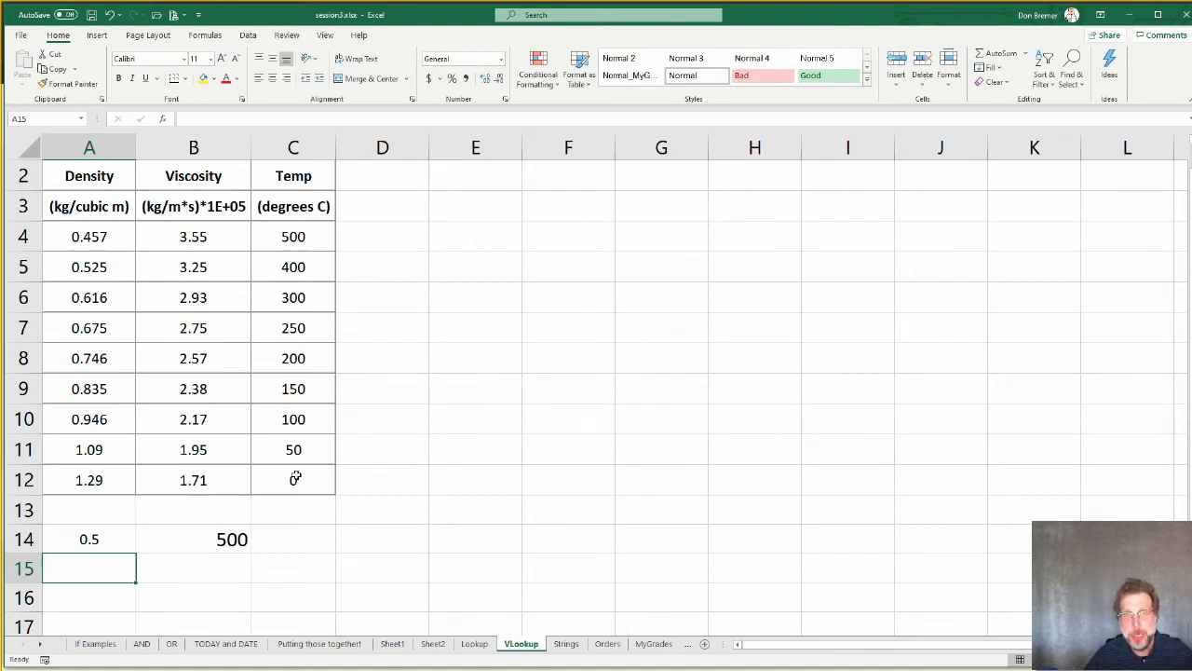
Step: Inspect the VLOOKUP formula in B14 together with its highlighted table range
key(Up)
key(Right)
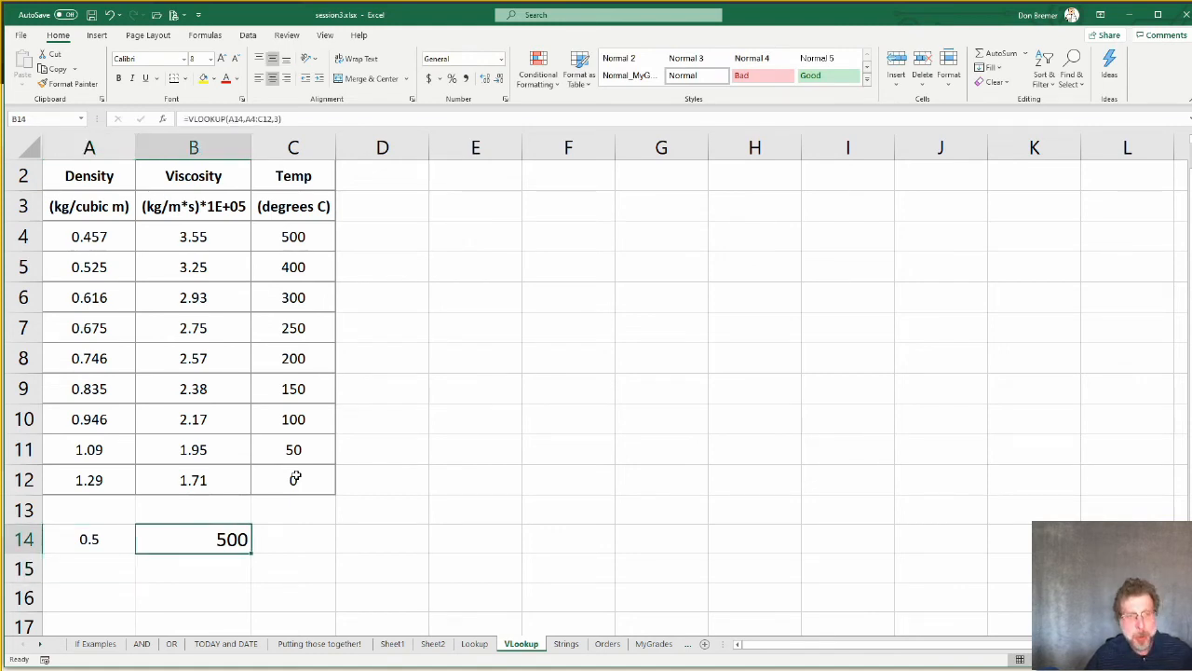
key(F2)
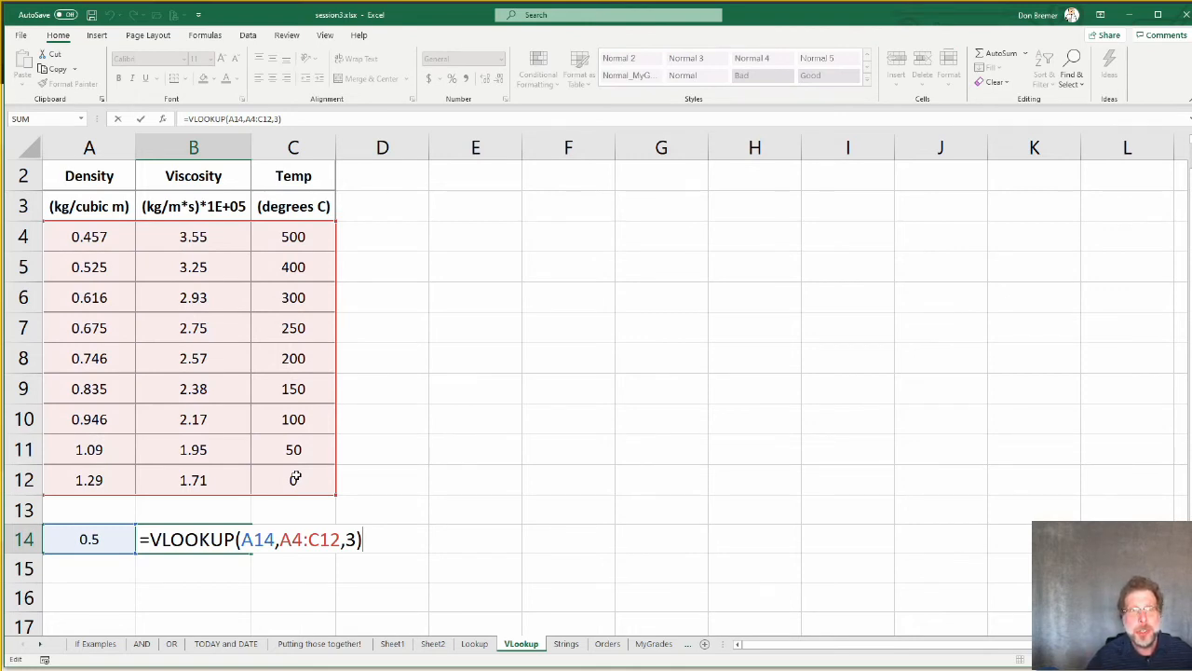
key(Return)
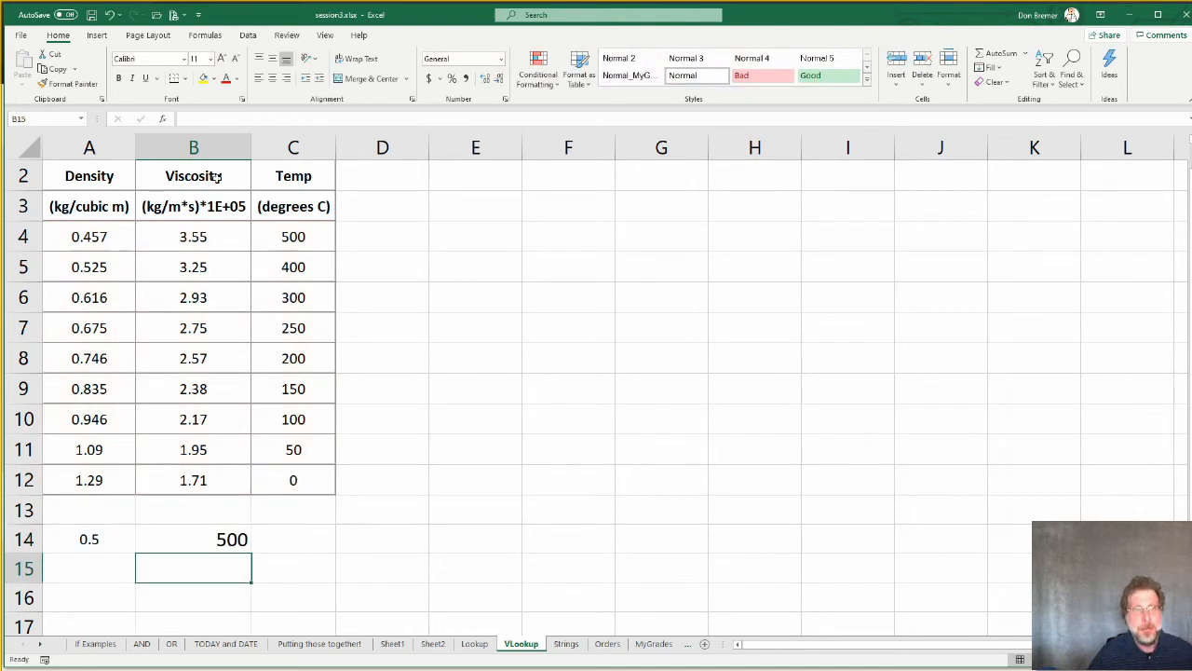
Step: Show the available Data Validation options, leaving the VLookup sheet as it is
click(247, 35)
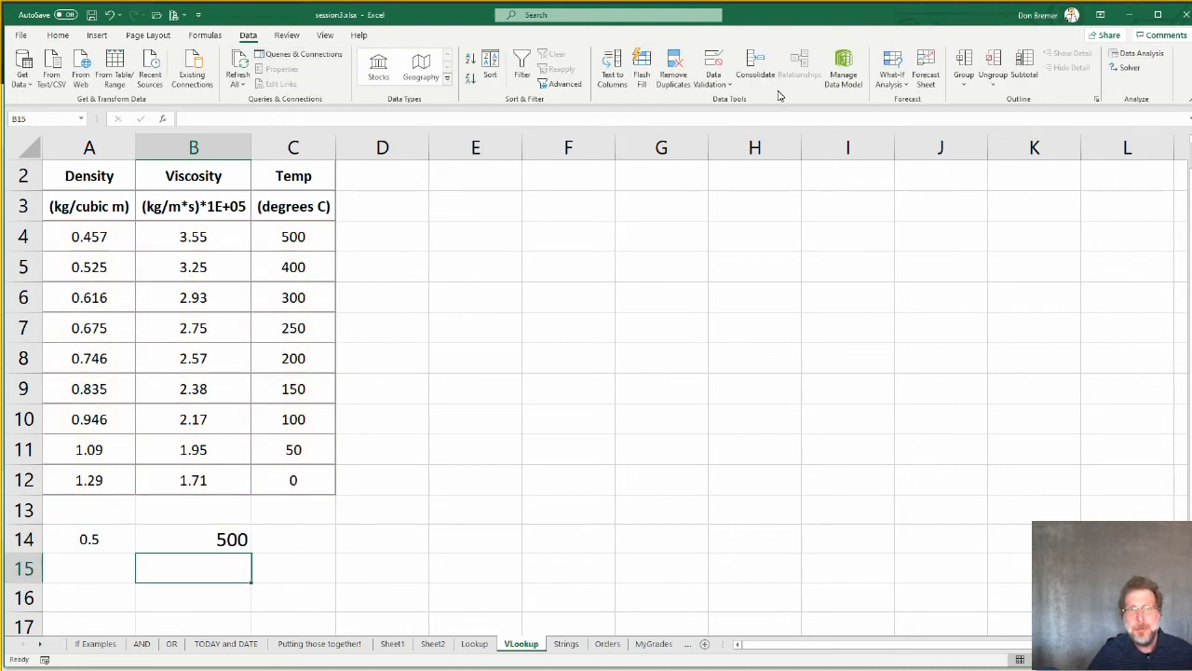
click(715, 83)
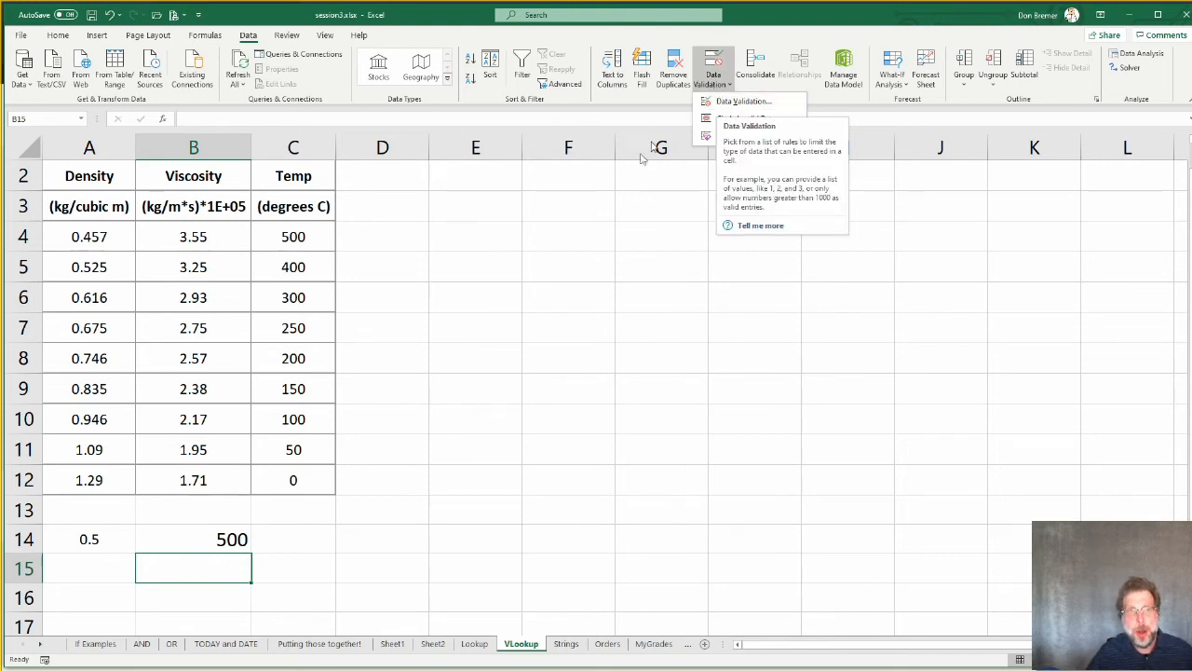
click(492, 256)
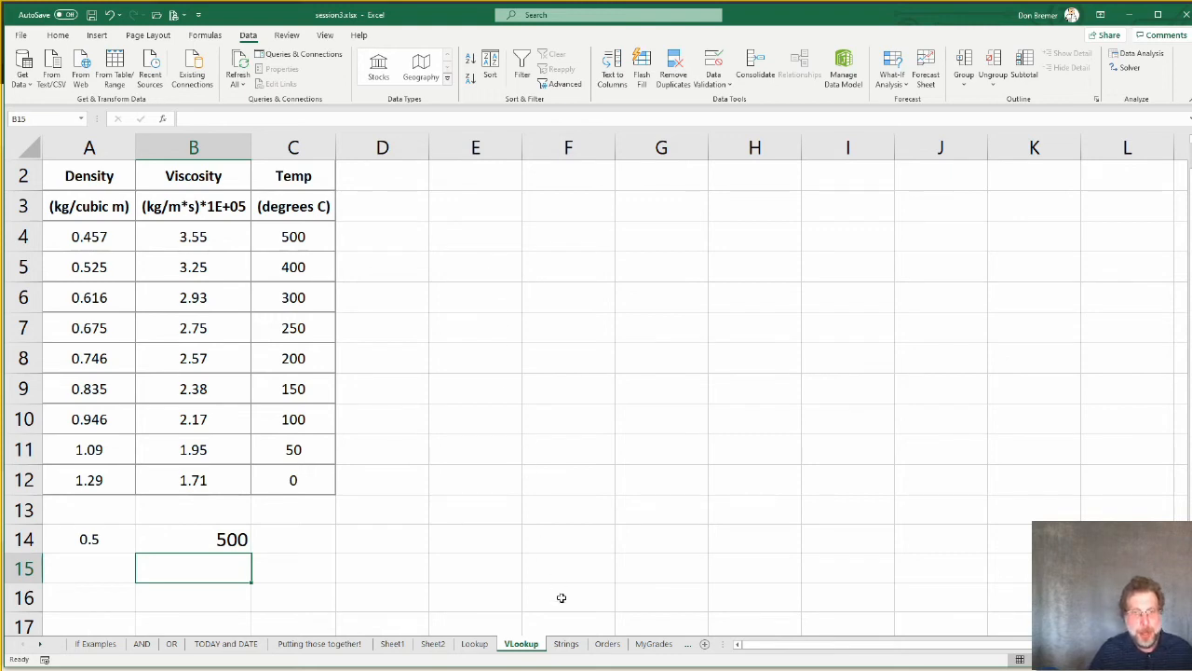
Step: Enter "The quick brown fox" in cell A1 of the Strings sheet
click(565, 646)
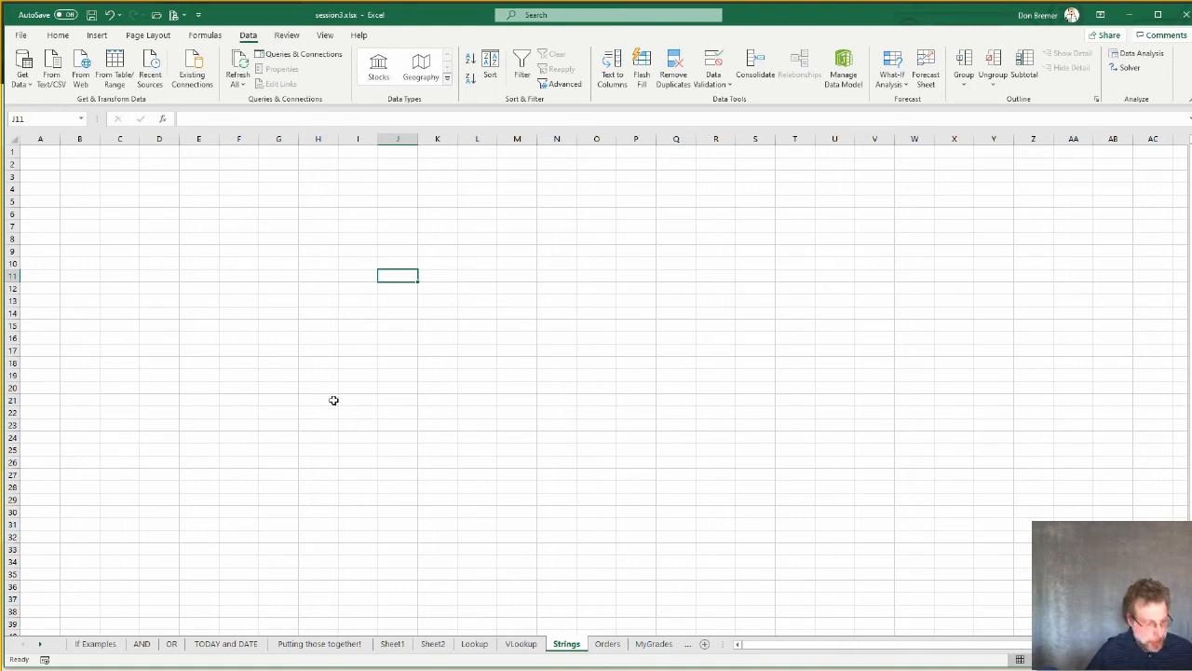
scroll(334, 399, up, 15)
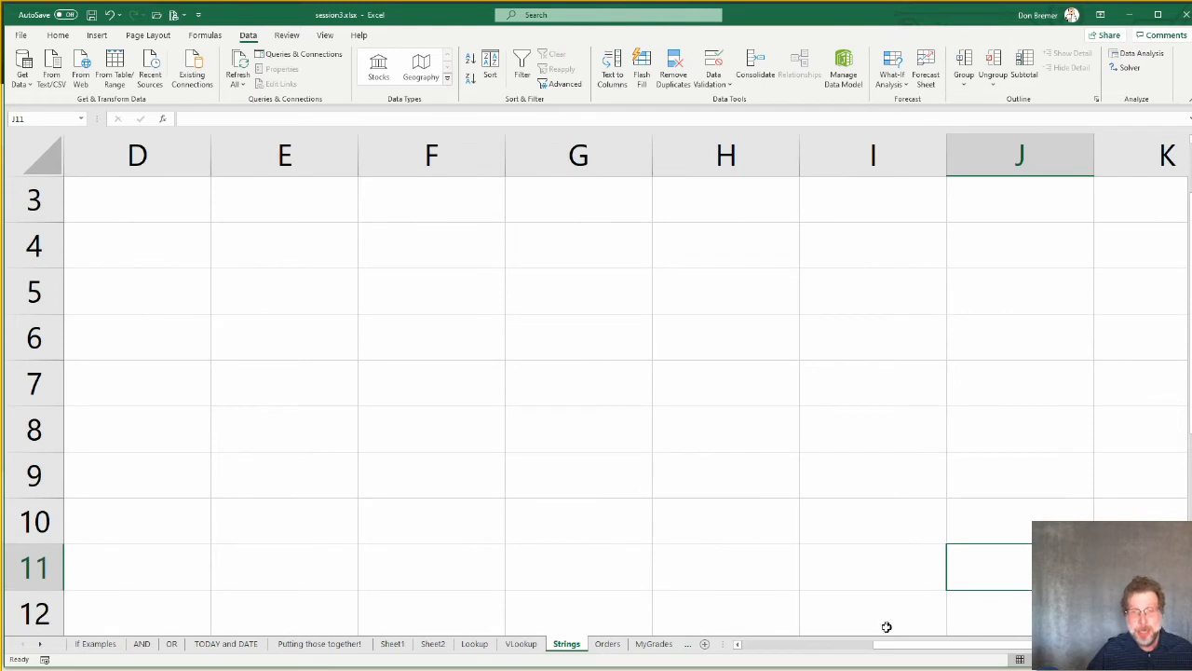
click(824, 651)
scroll(602, 449, up, 2)
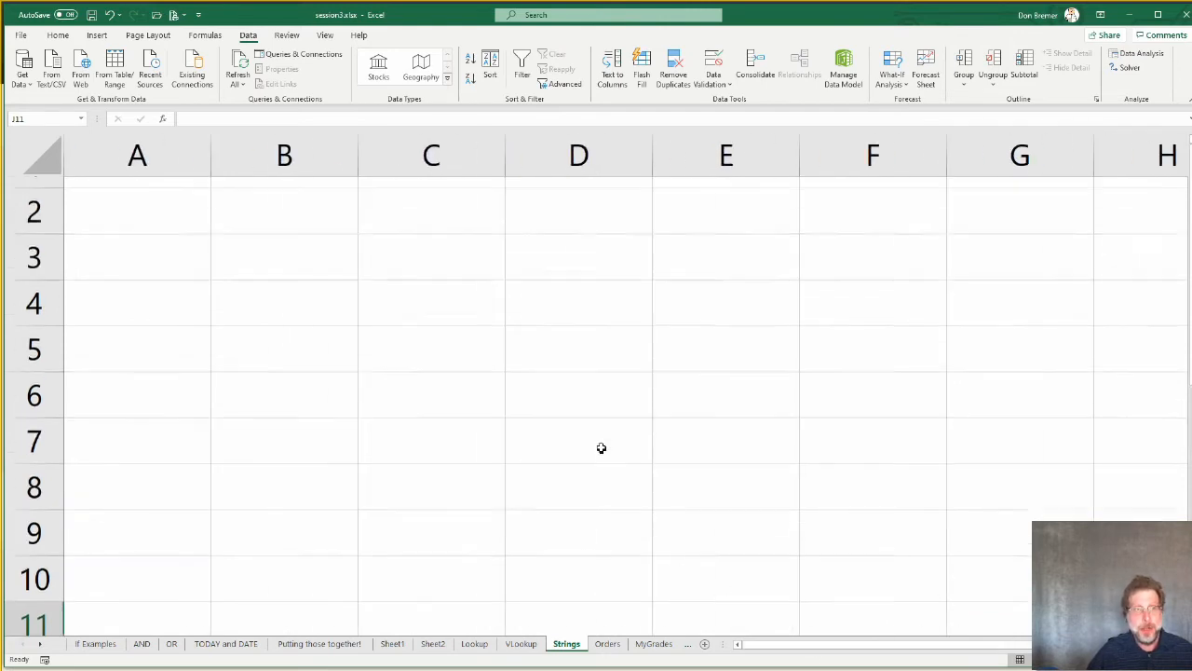
click(200, 218)
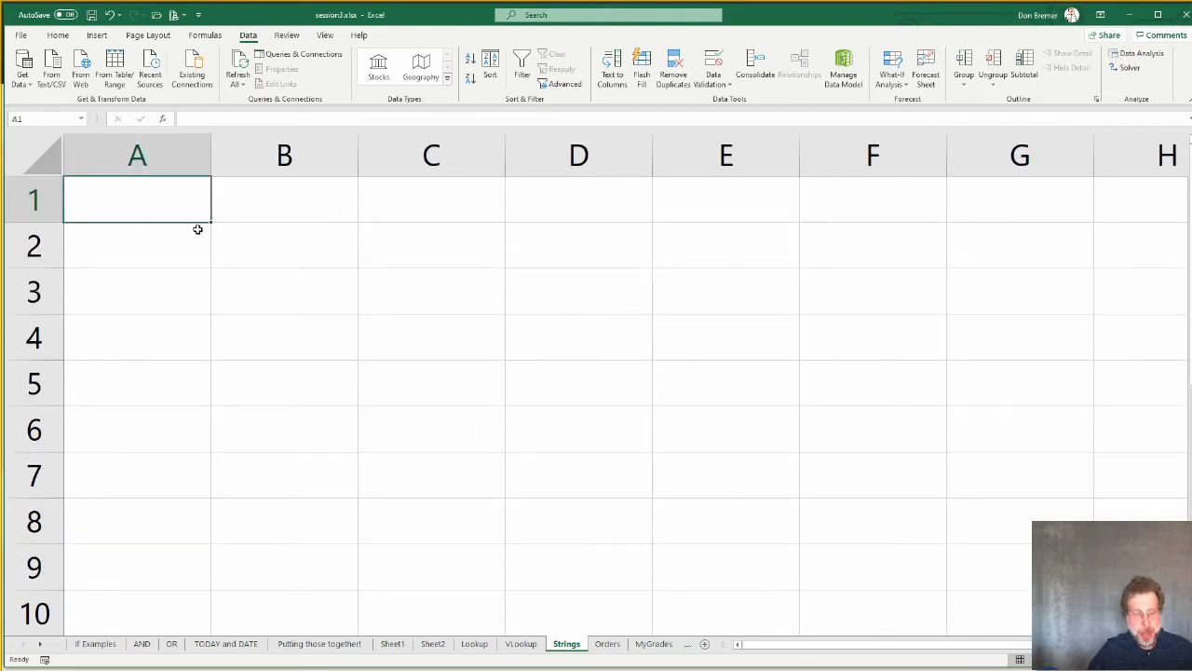
text(The quick )
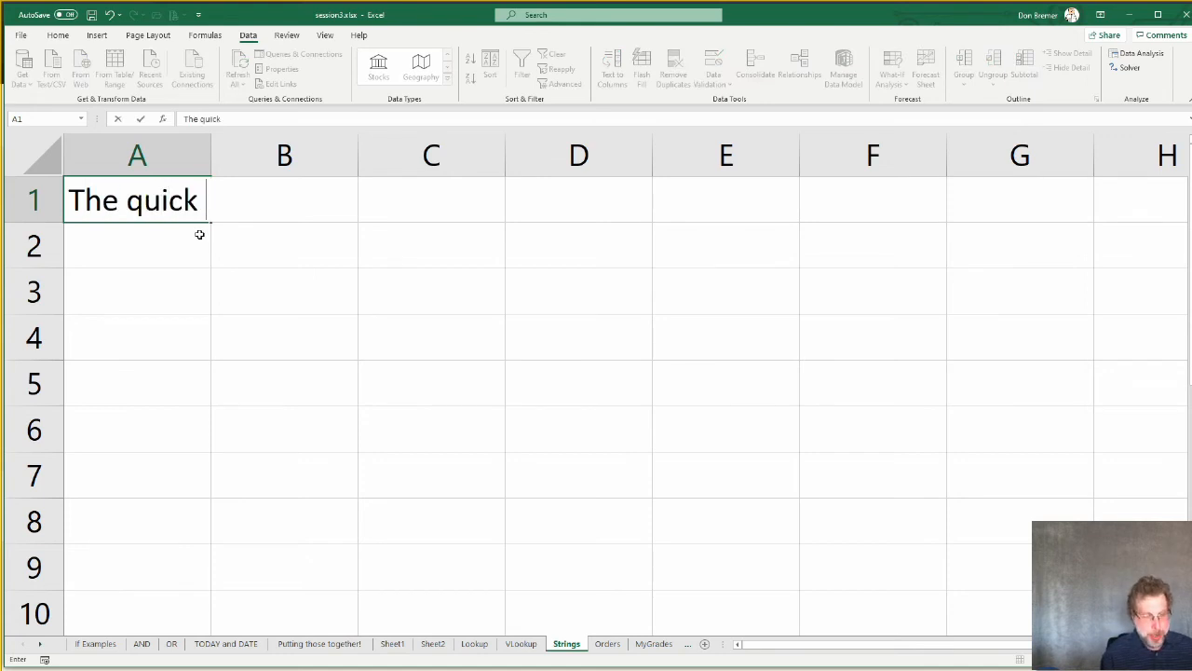
text(brown fox)
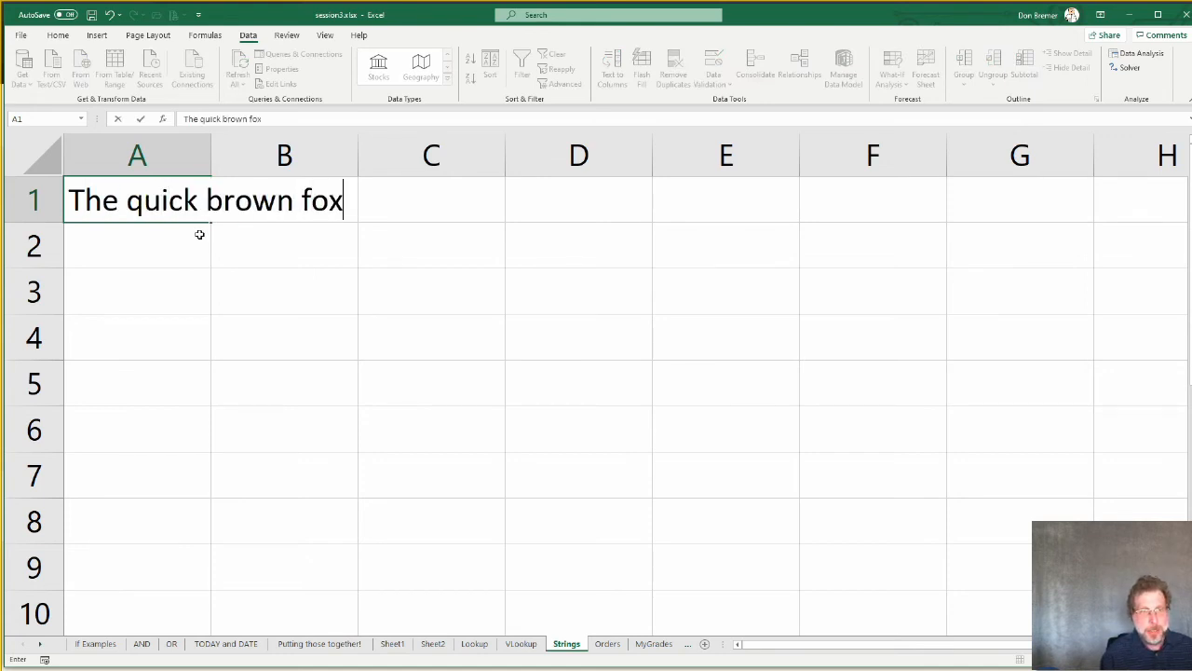
key(Return)
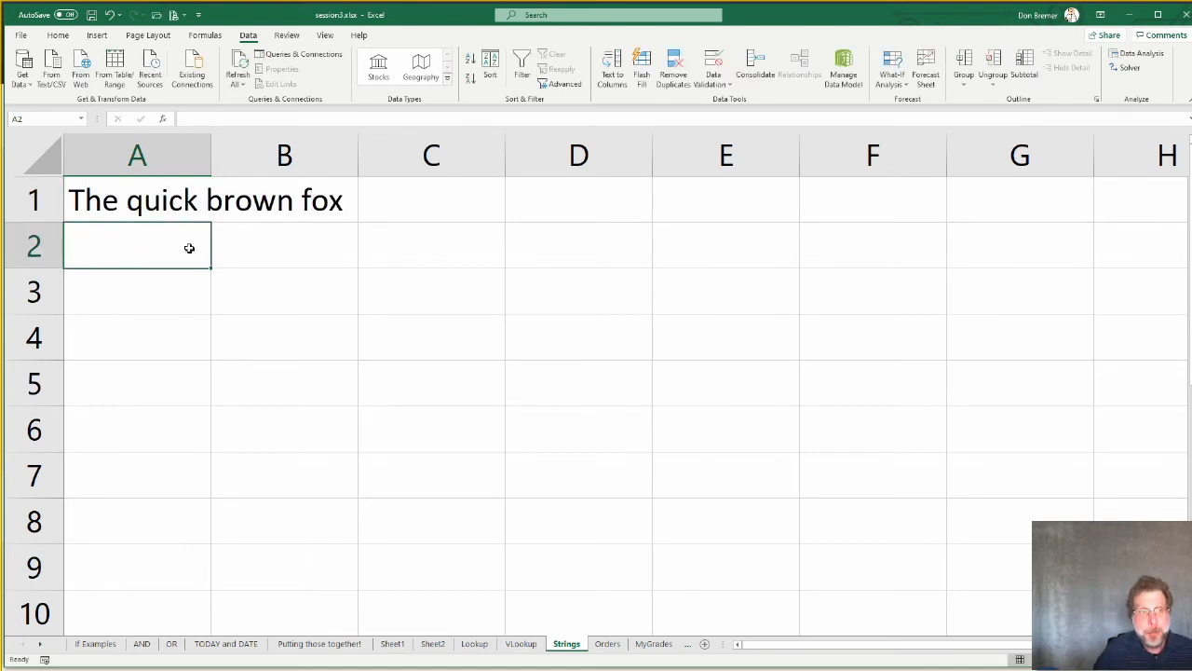
Step: Fill the A1 text down through A5 and autofit column A to its contents
click(187, 214)
drag(210, 221, 197, 401)
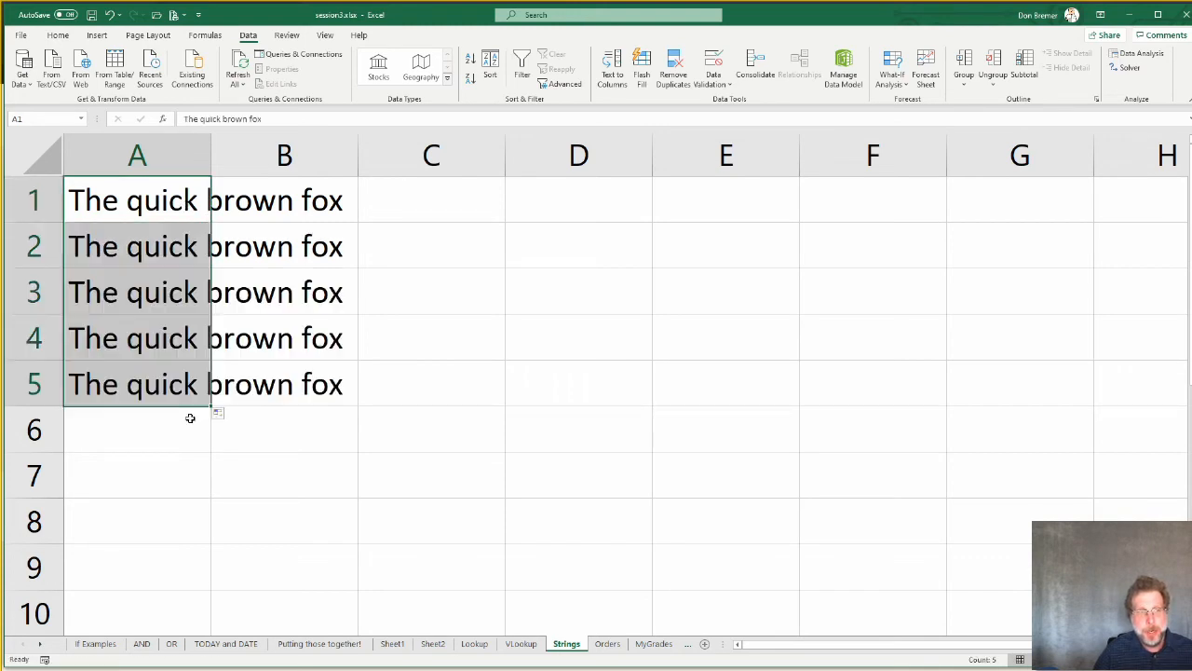
double_click(209, 159)
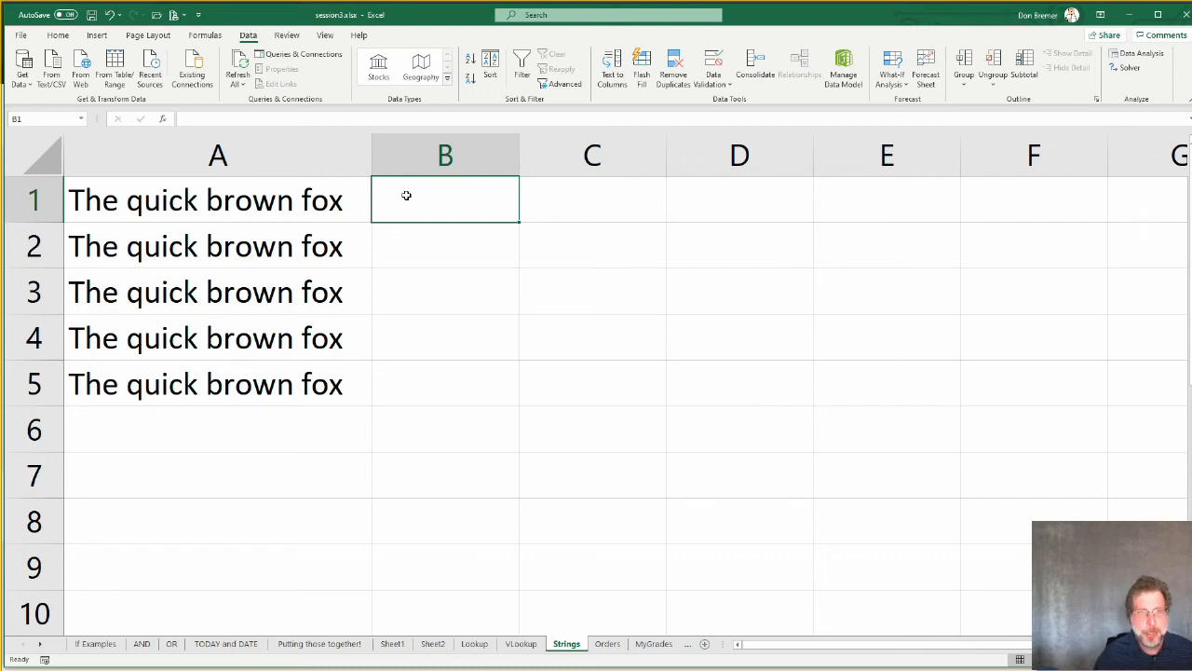
Step: Extract the first five characters of A1 by entering =LEFT(A1,5) in B1
text(=)
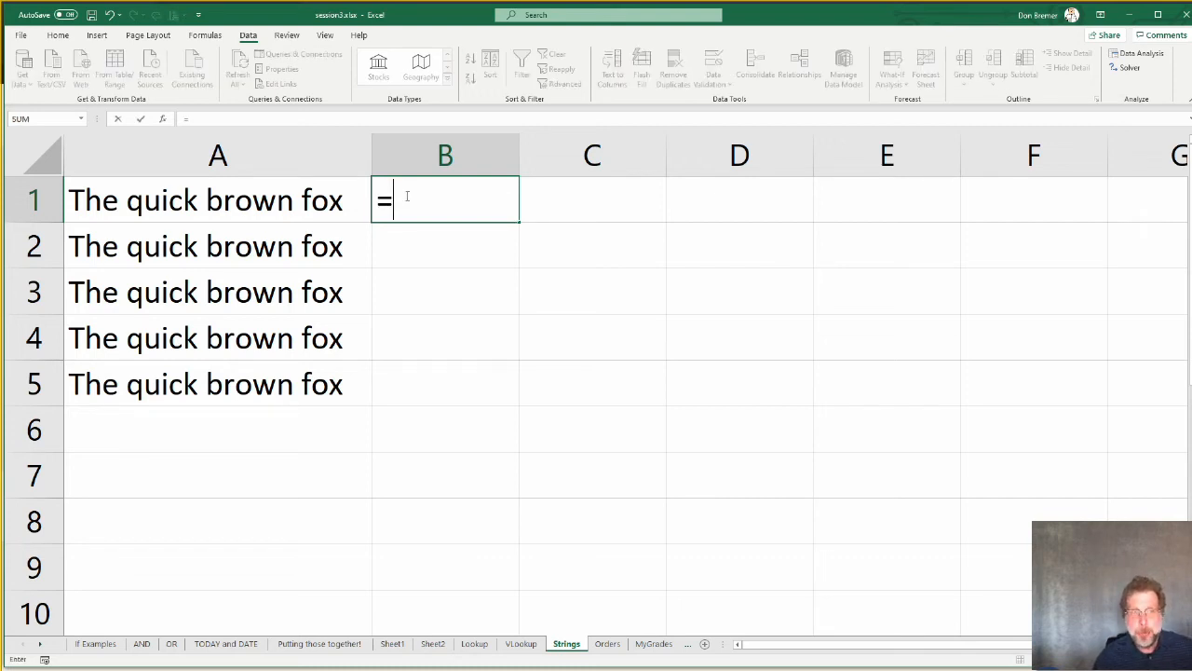
text(left)
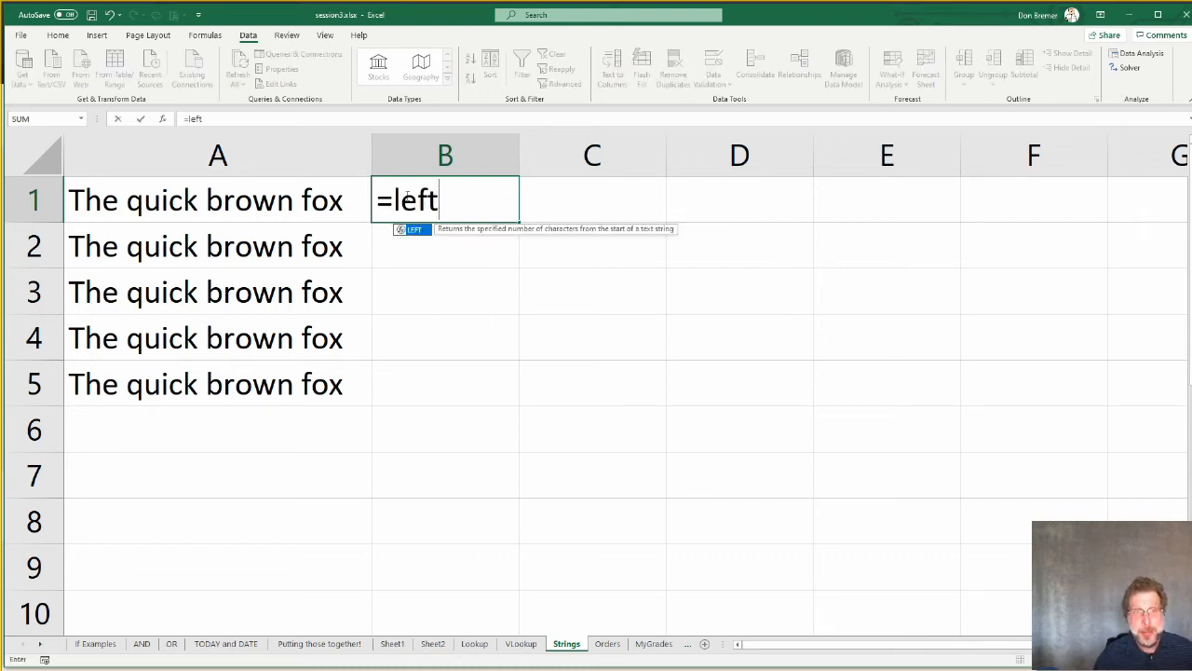
key(Tab)
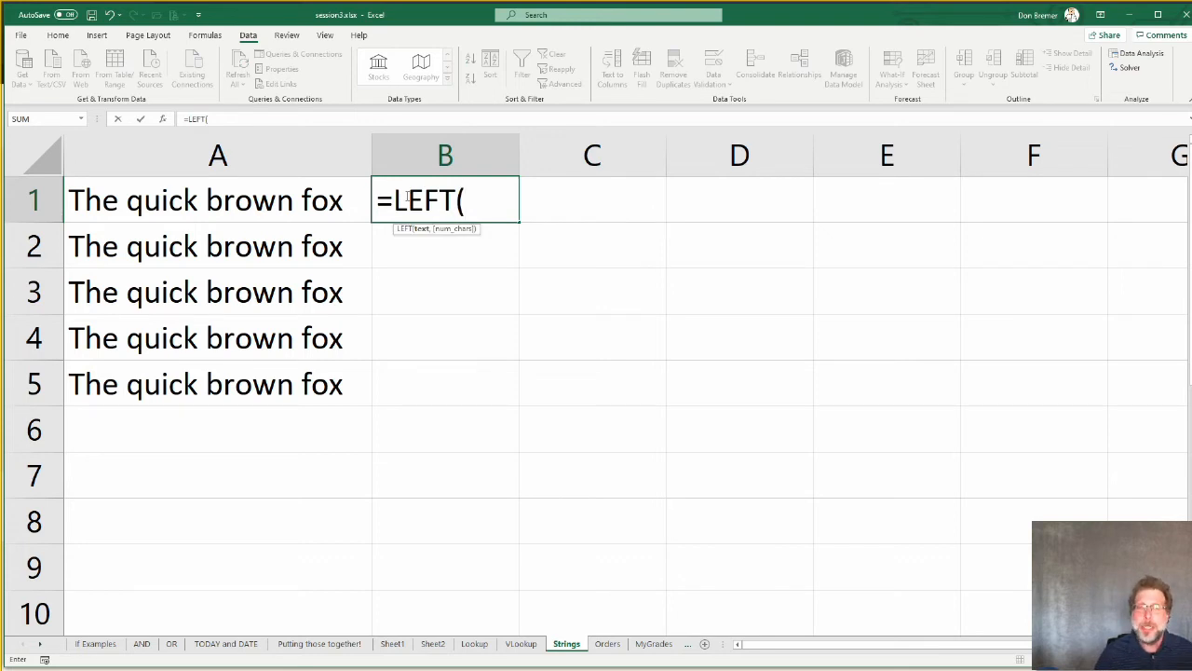
key(Left)
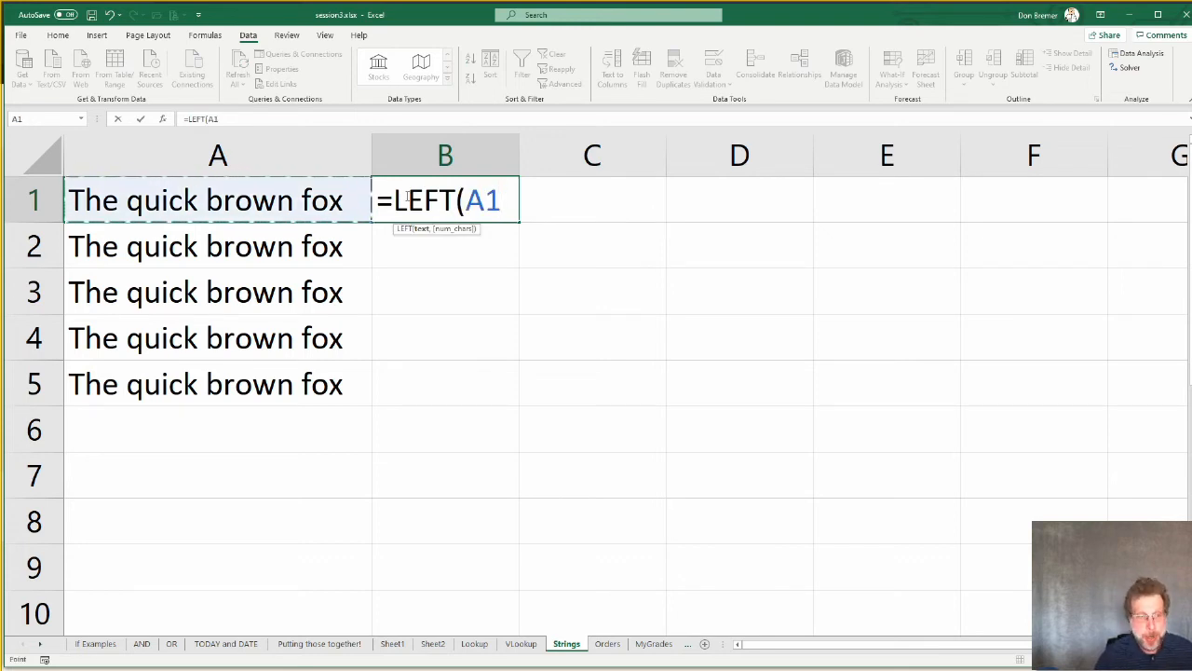
text(,)
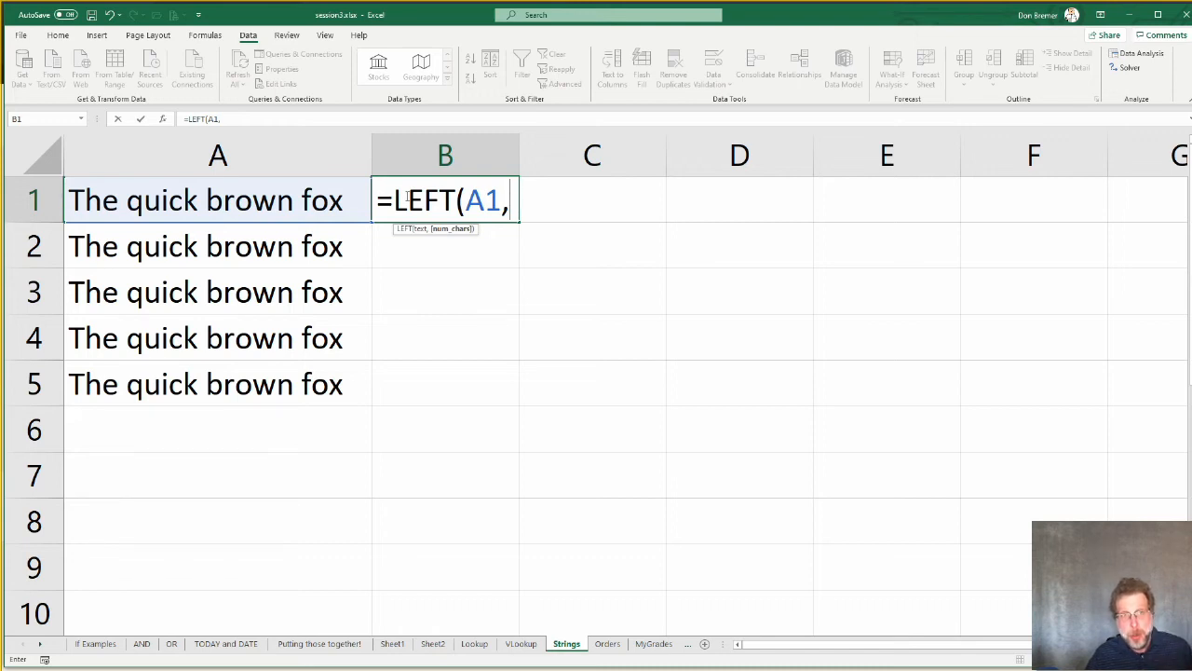
text(5)
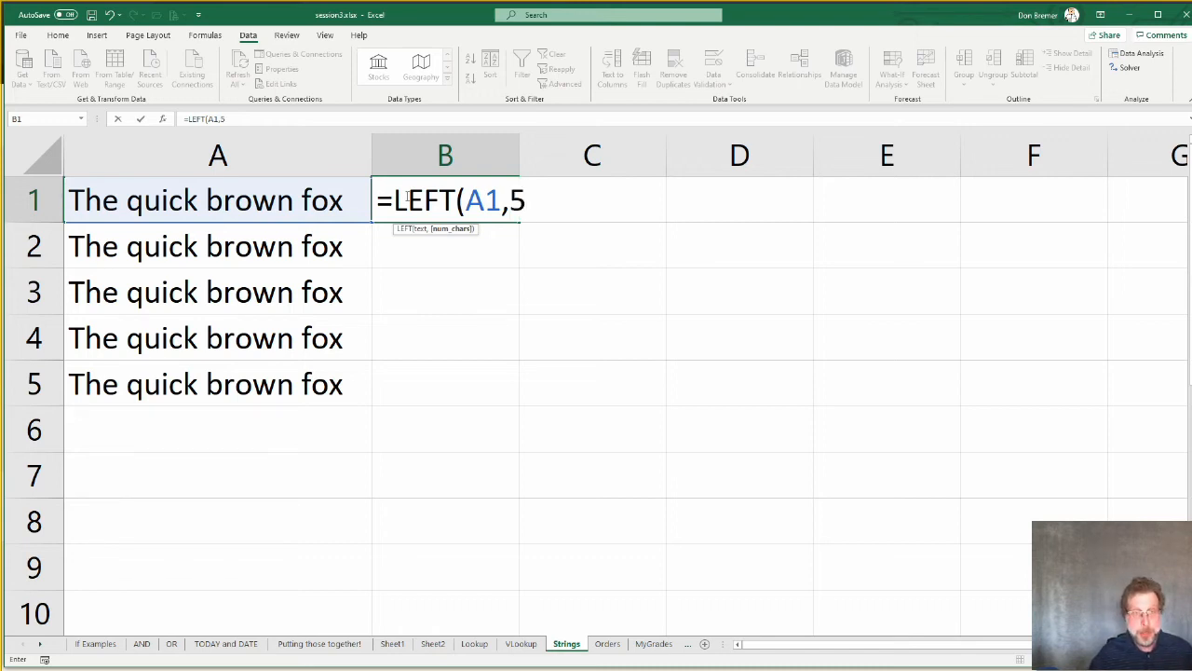
text())
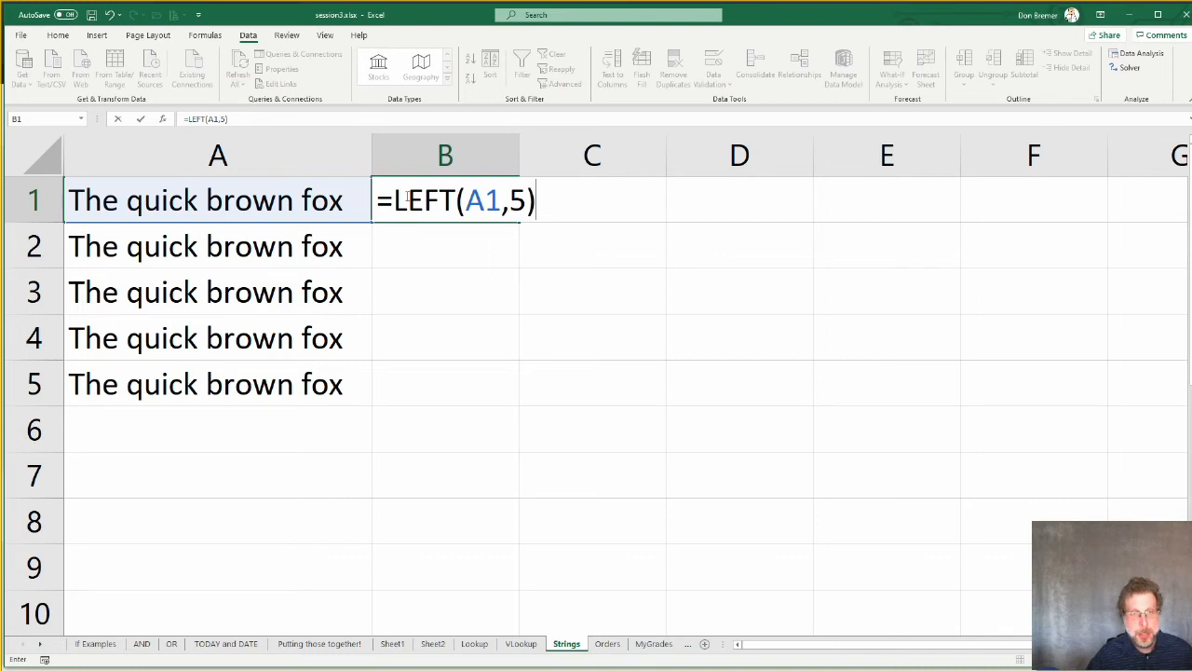
key(Return)
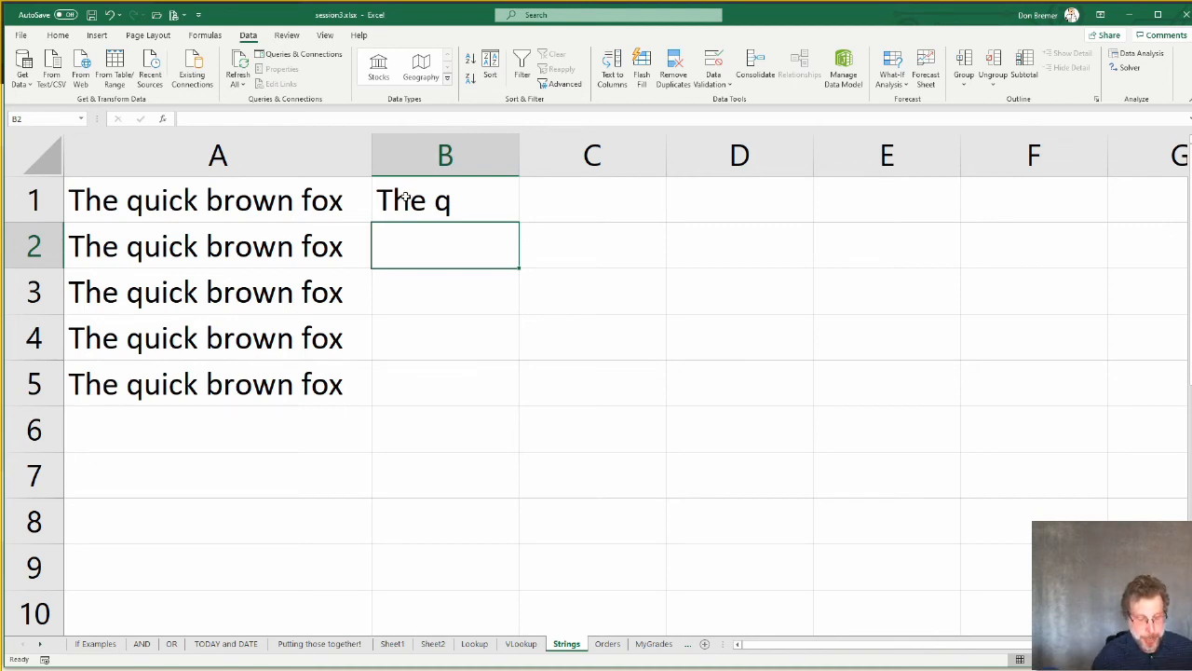
Step: Extract the last seven characters of A2 by entering =RIGHT(A2,7) in B2
text(=rig)
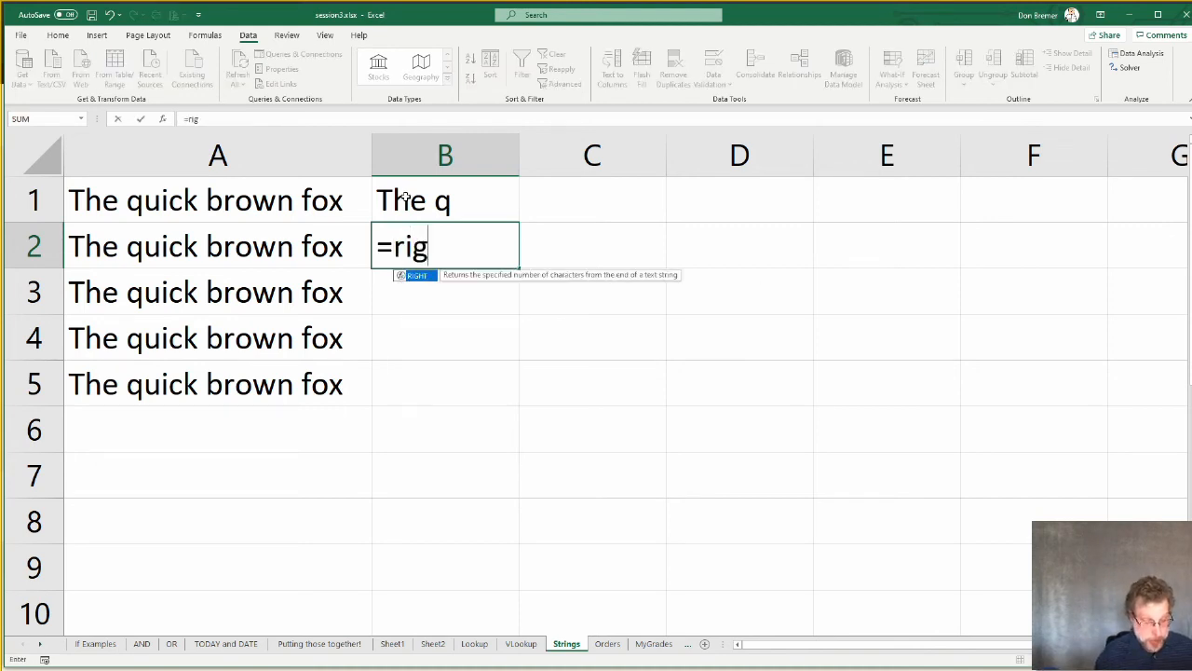
text(ht()
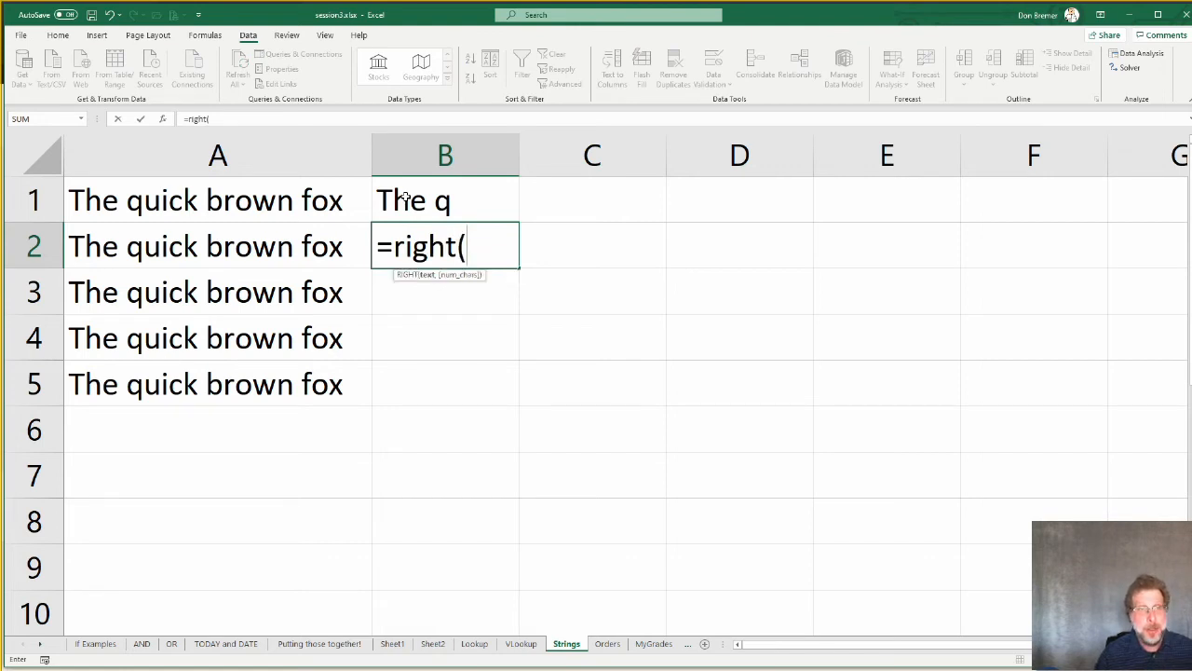
key(Left)
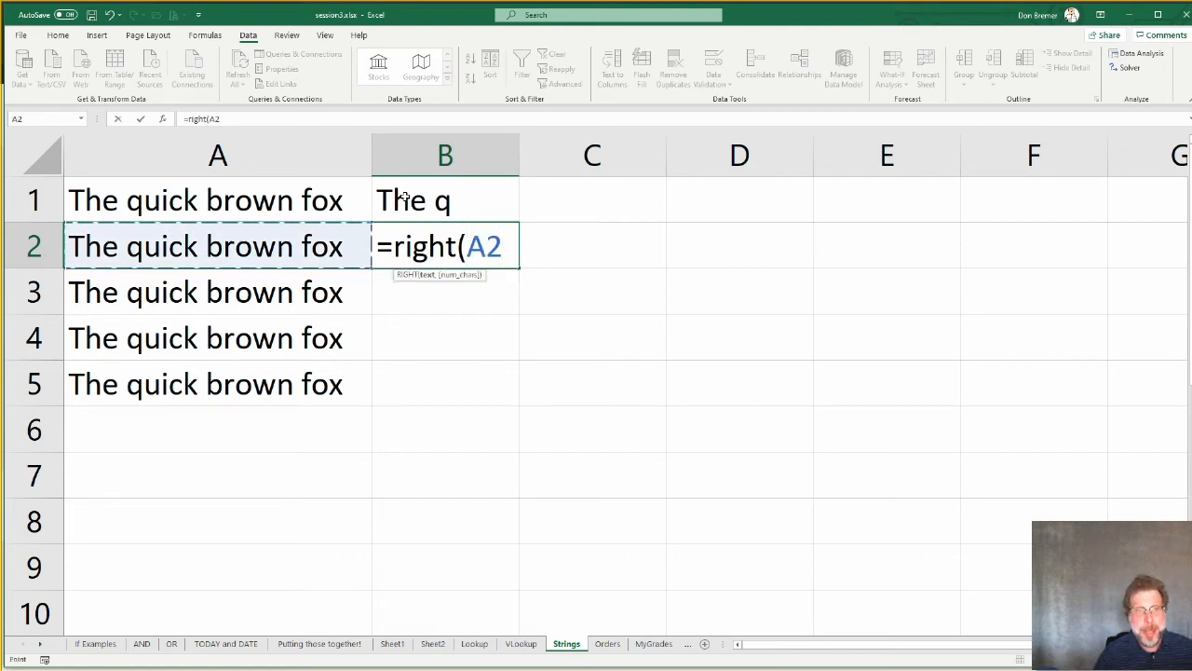
text(,)
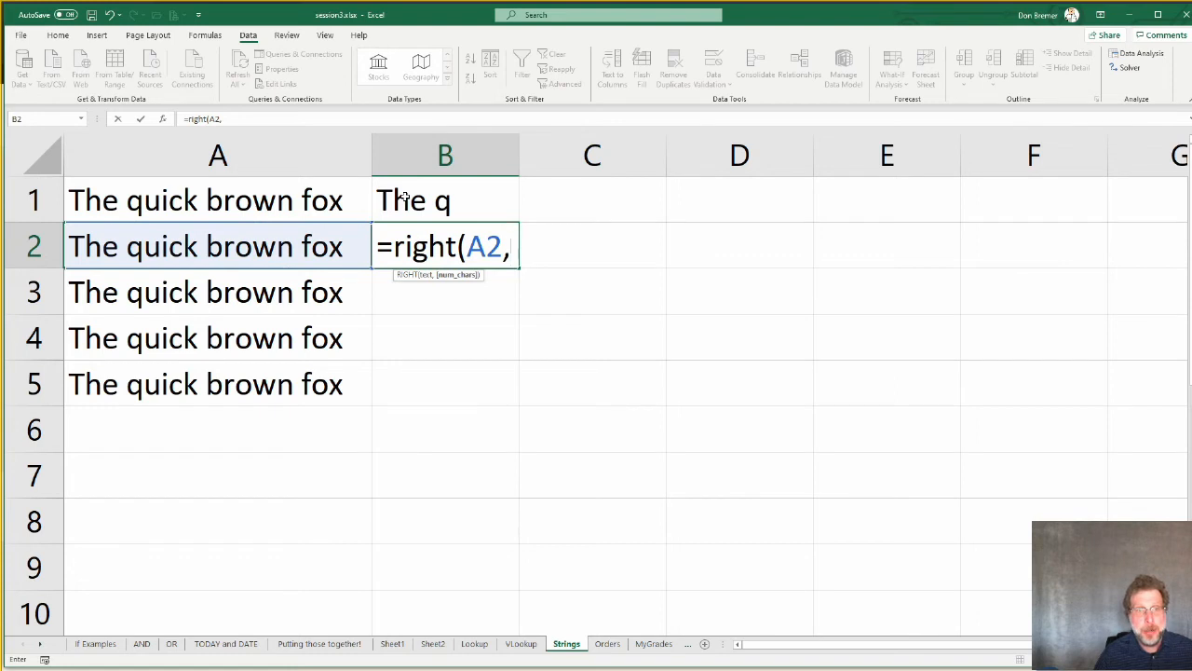
text(5))
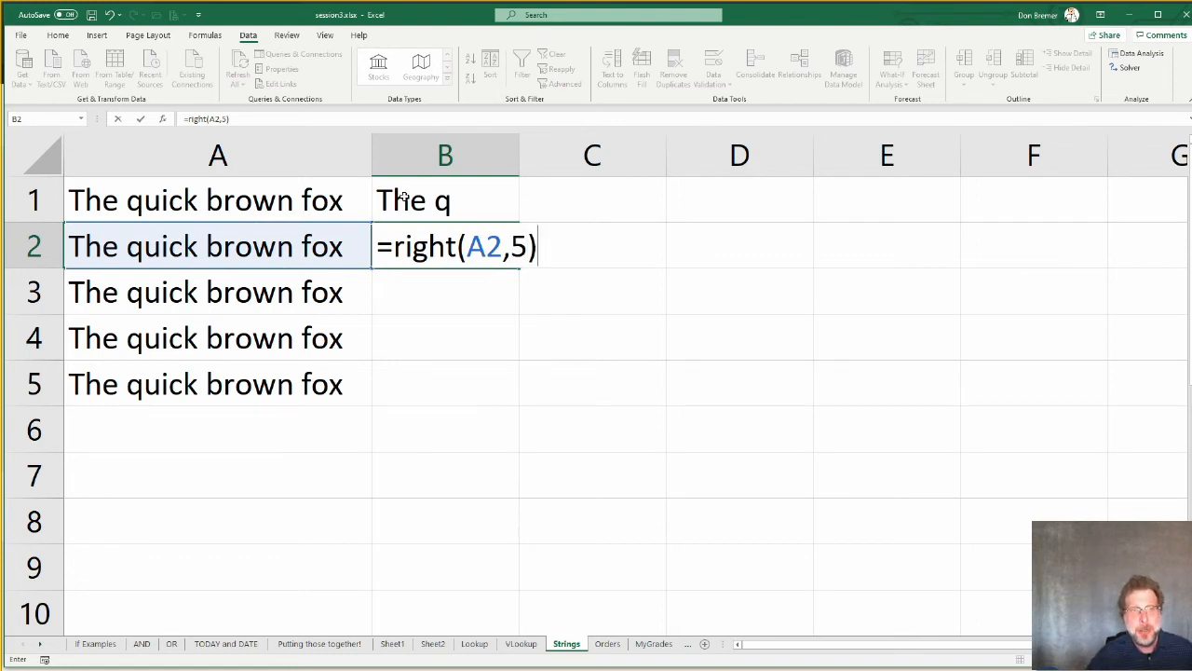
key(BackSpace)
key(BackSpace)
text(7)
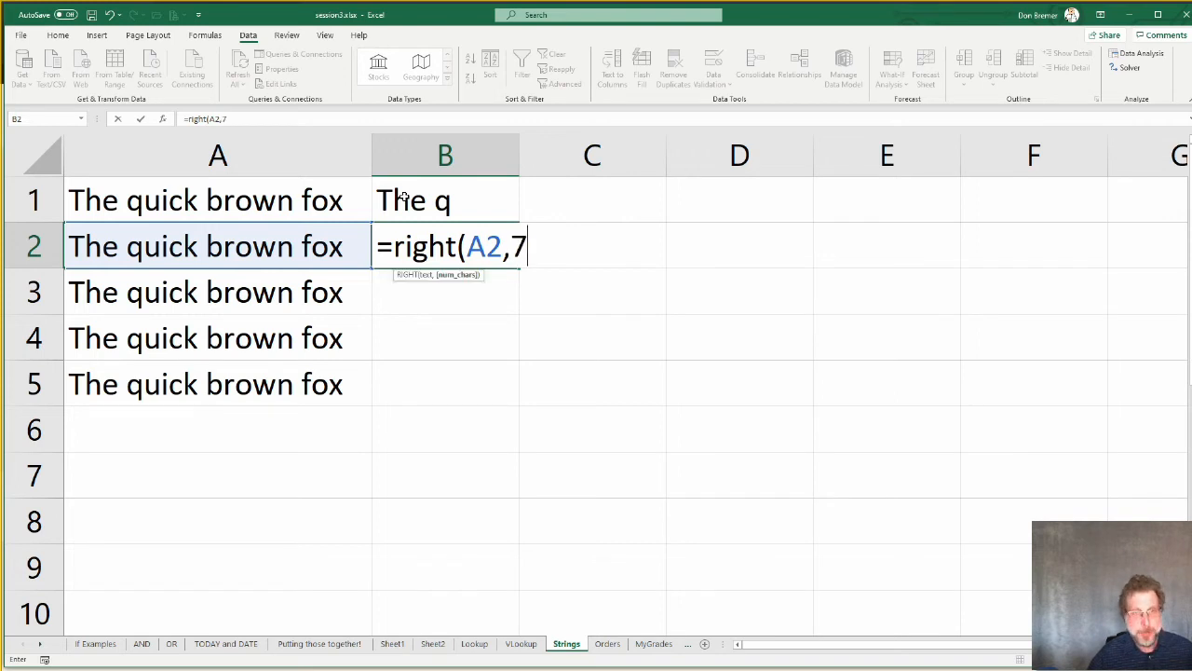
text())
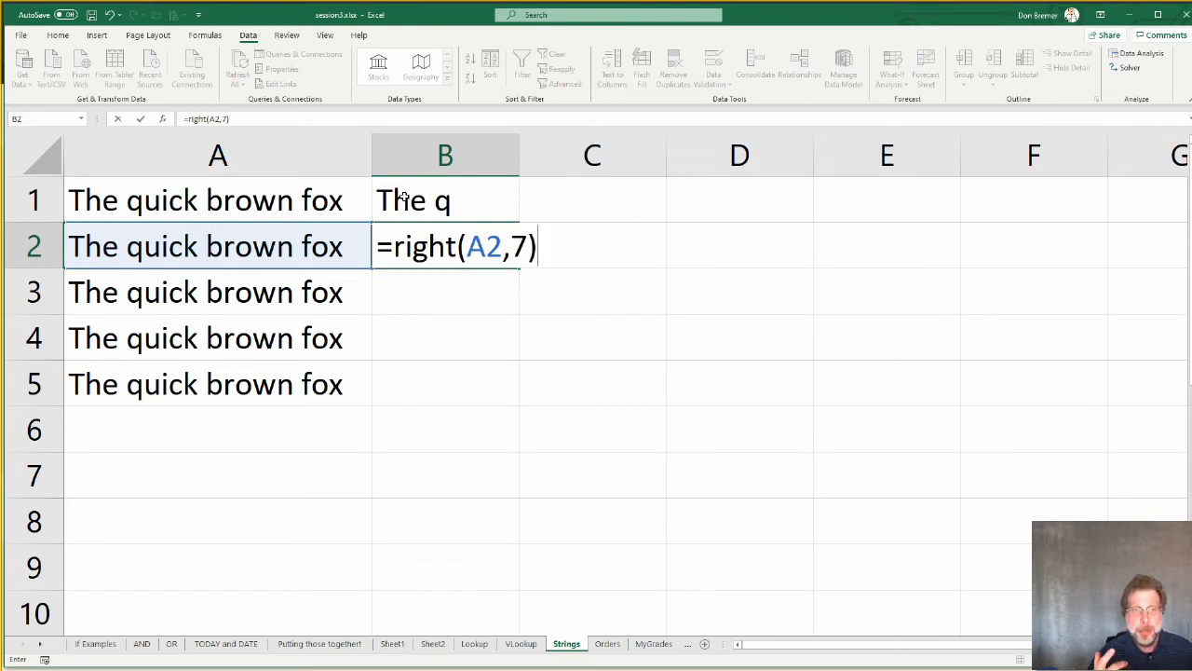
key(Return)
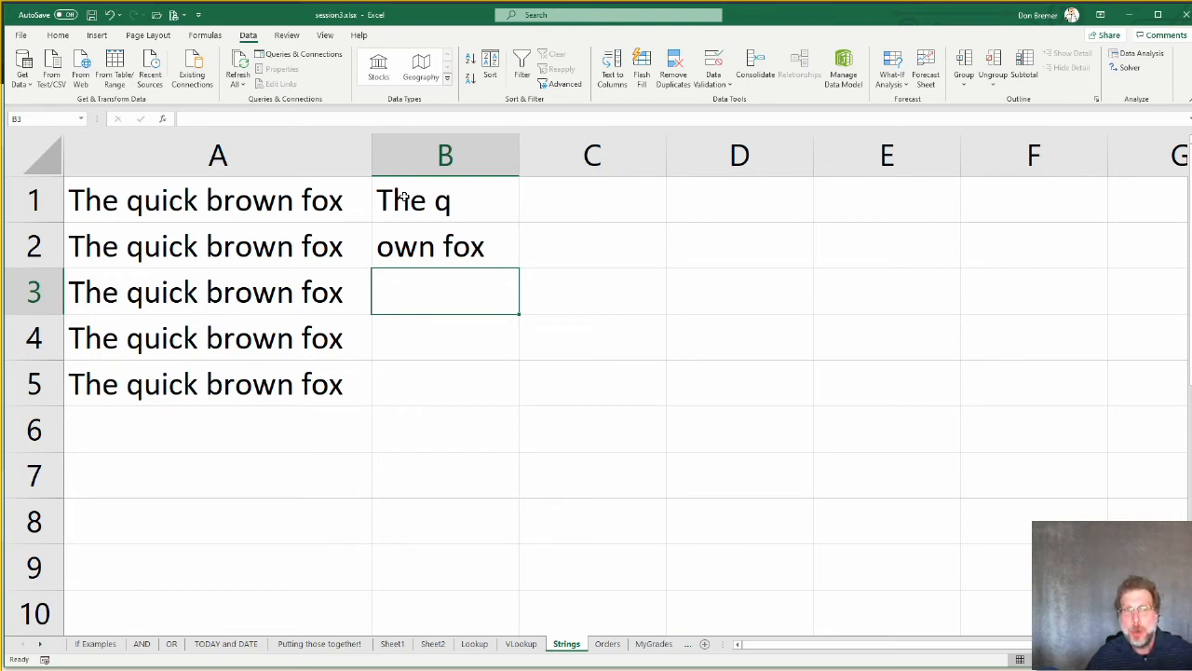
Step: Extract five characters of A3 starting at the fifth character by entering =MID(A3,5,5) in B3
text(=mid()
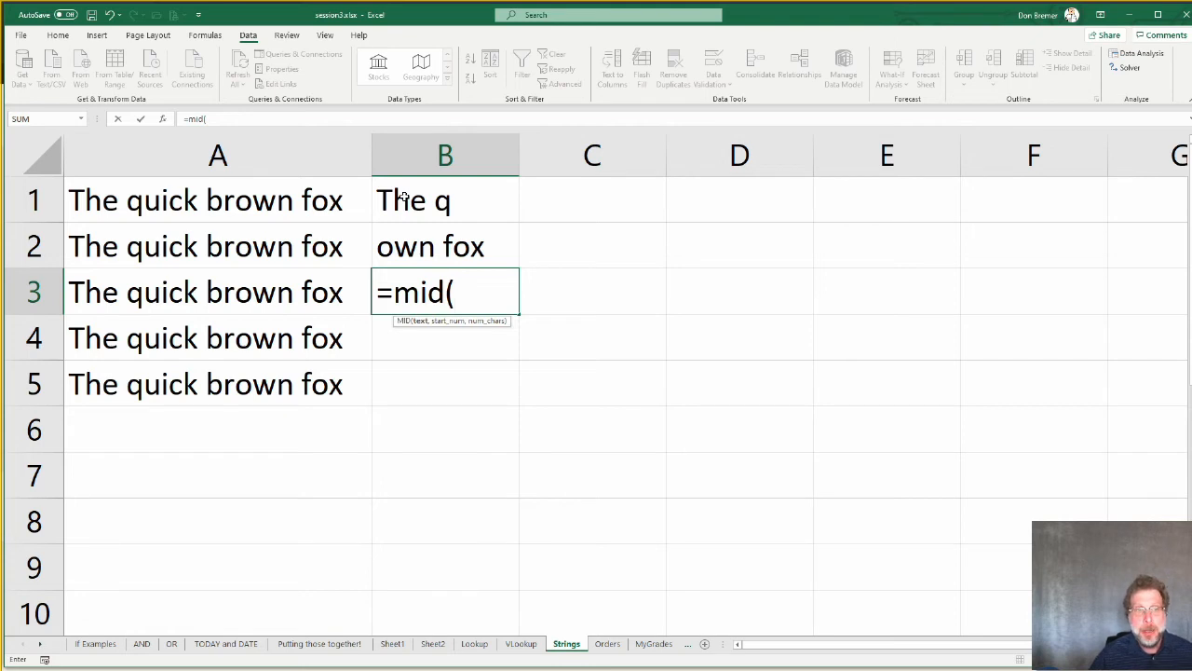
key(Left)
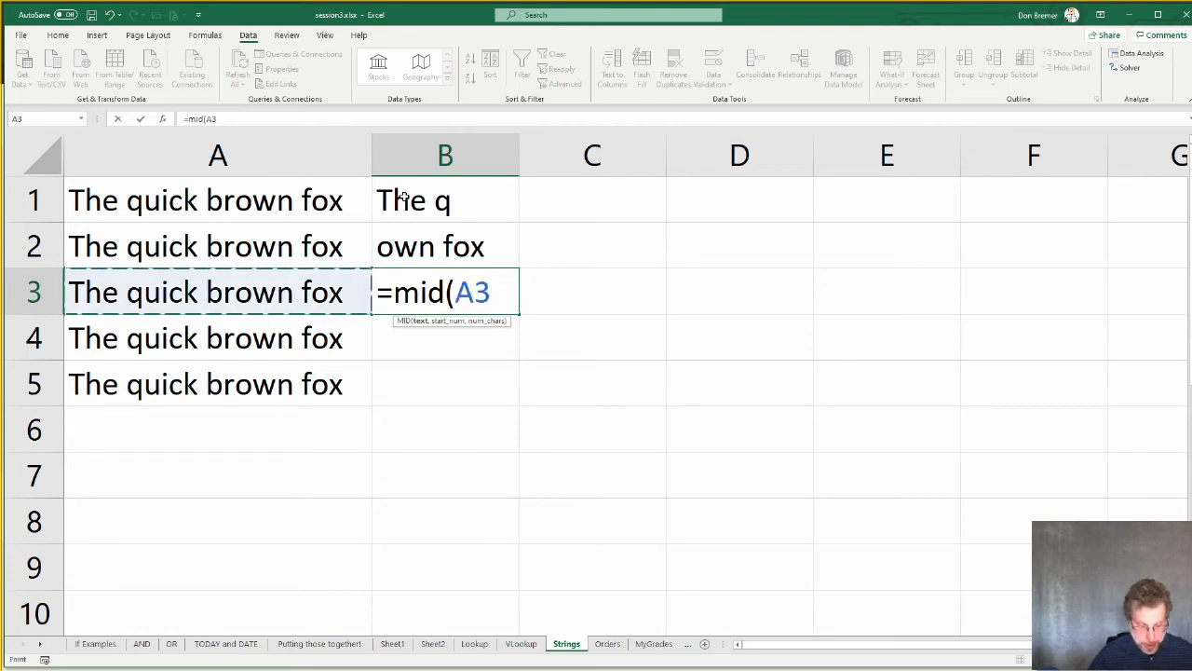
text(,)
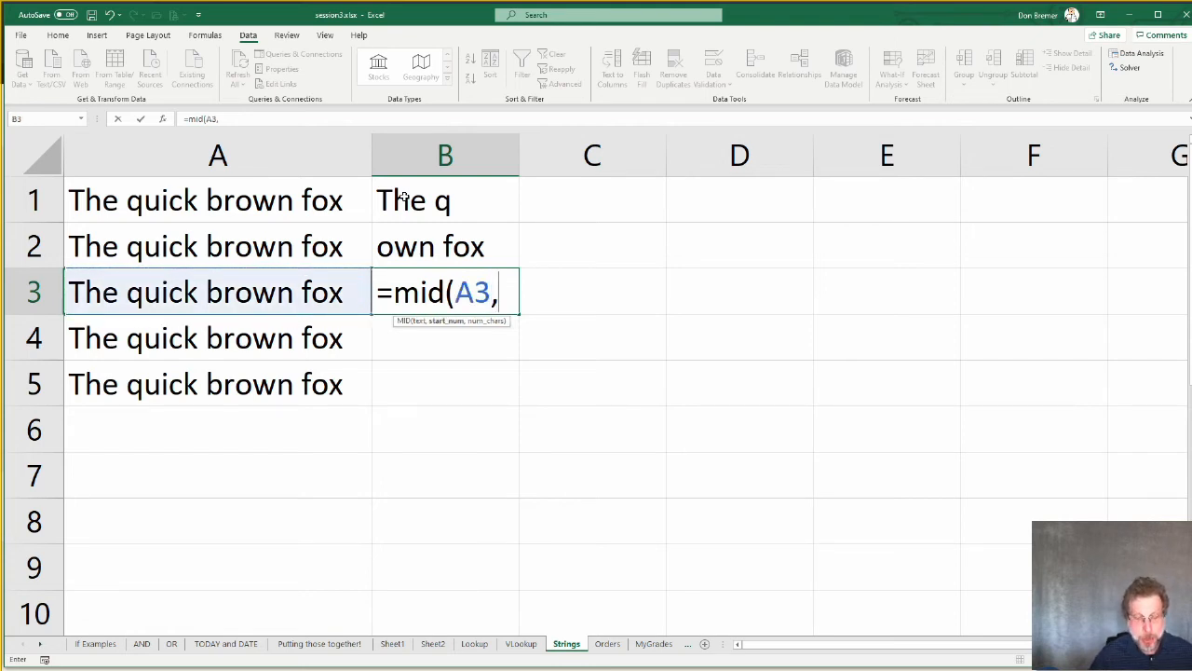
text(5)
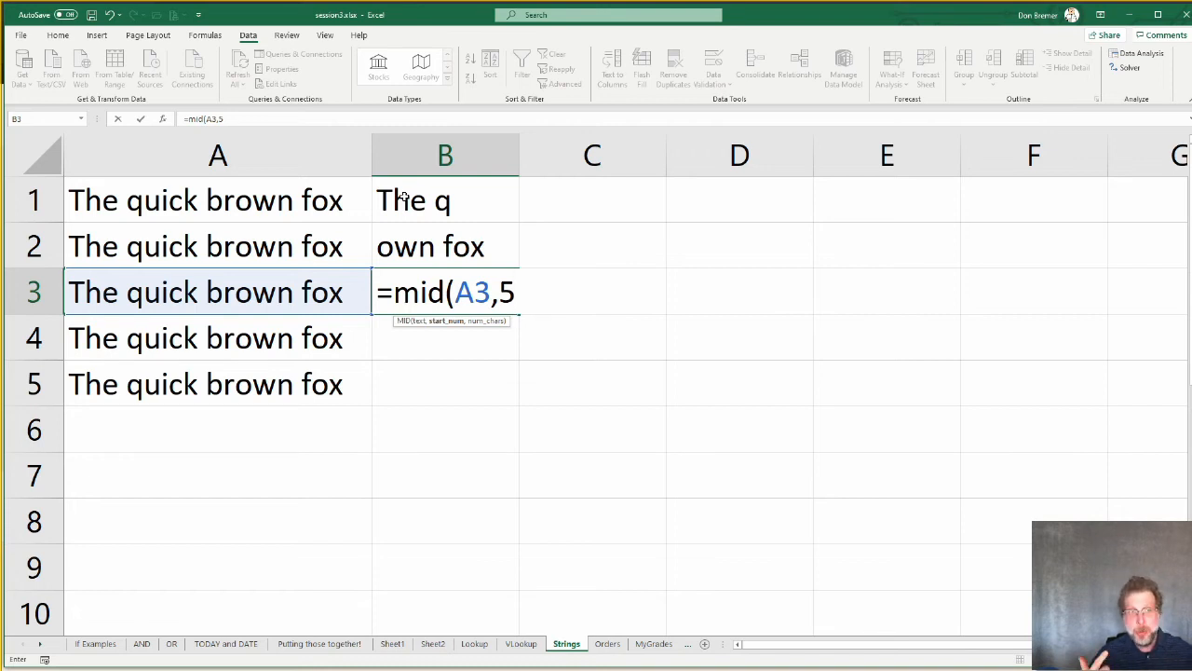
text(4)
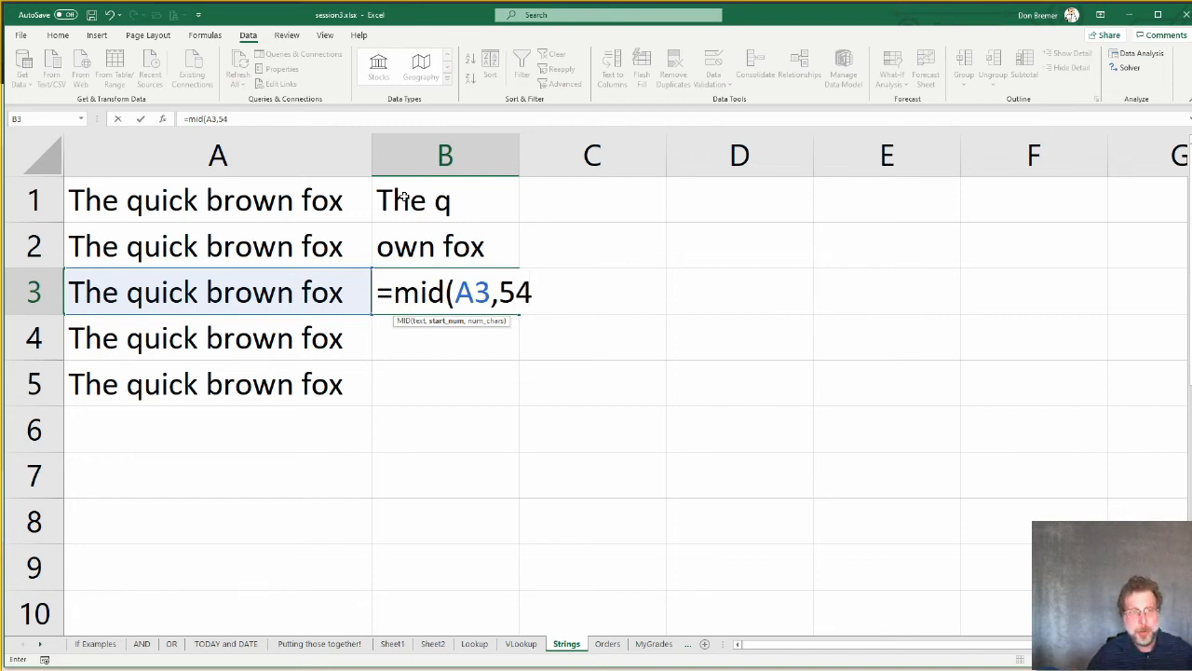
key(BackSpace)
text(5))
key(BackSpace)
key(BackSpace)
text(,5))
key(Return)
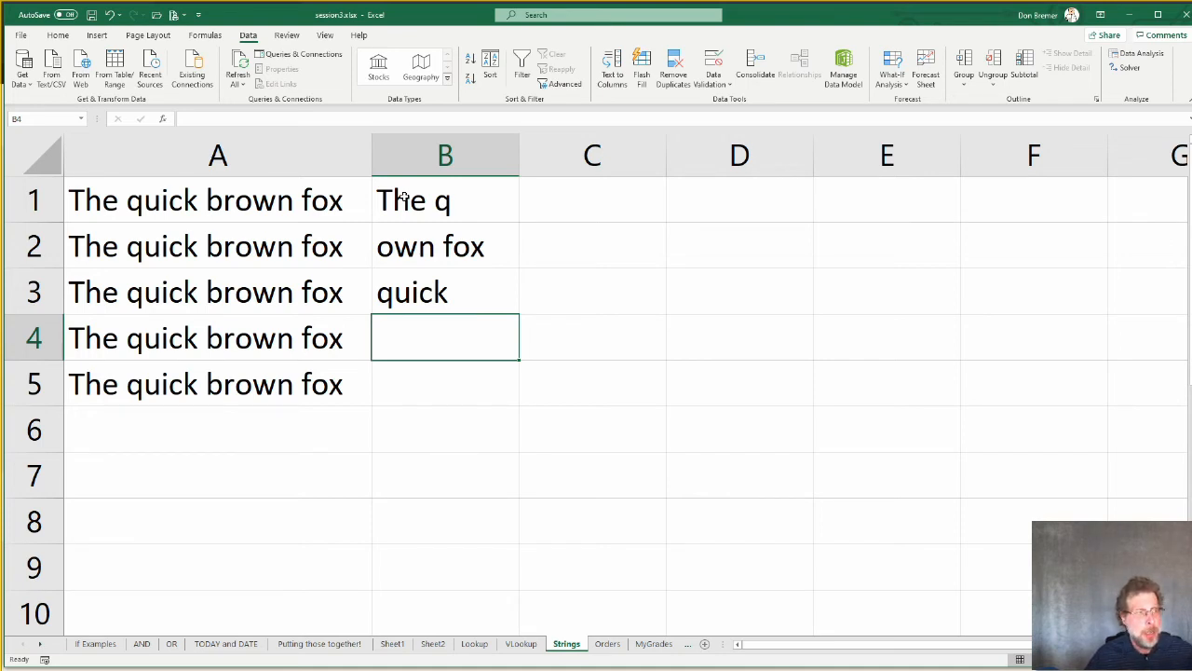
key(Right)
key(Up)
key(Up)
key(Up)
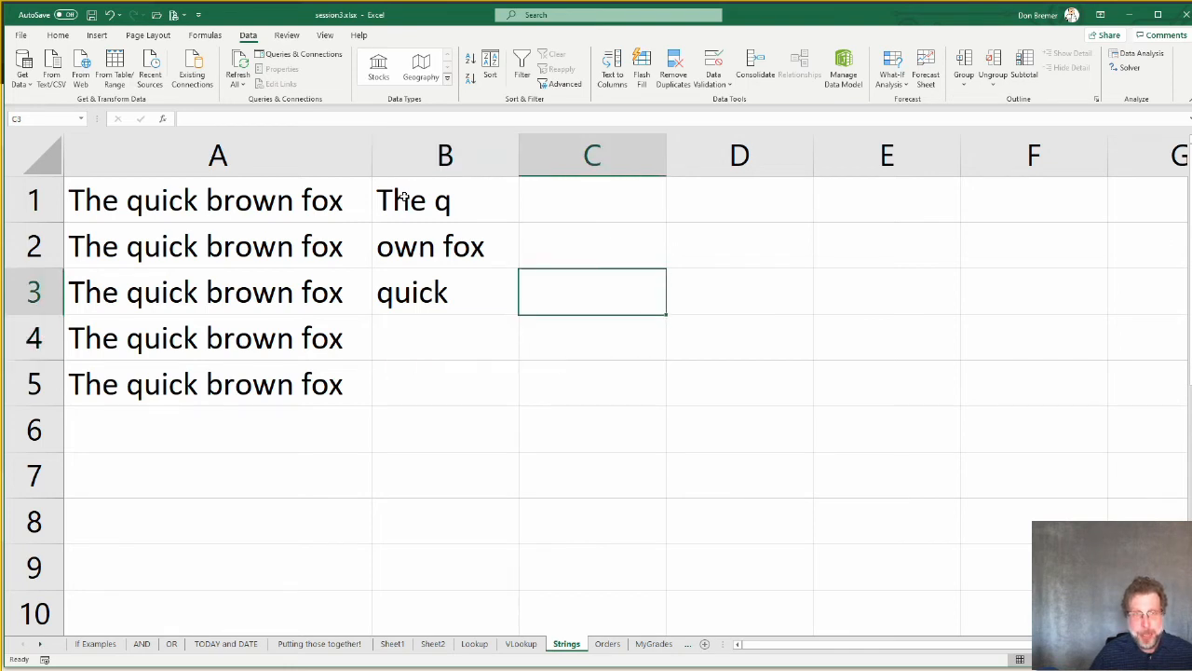
text(left)
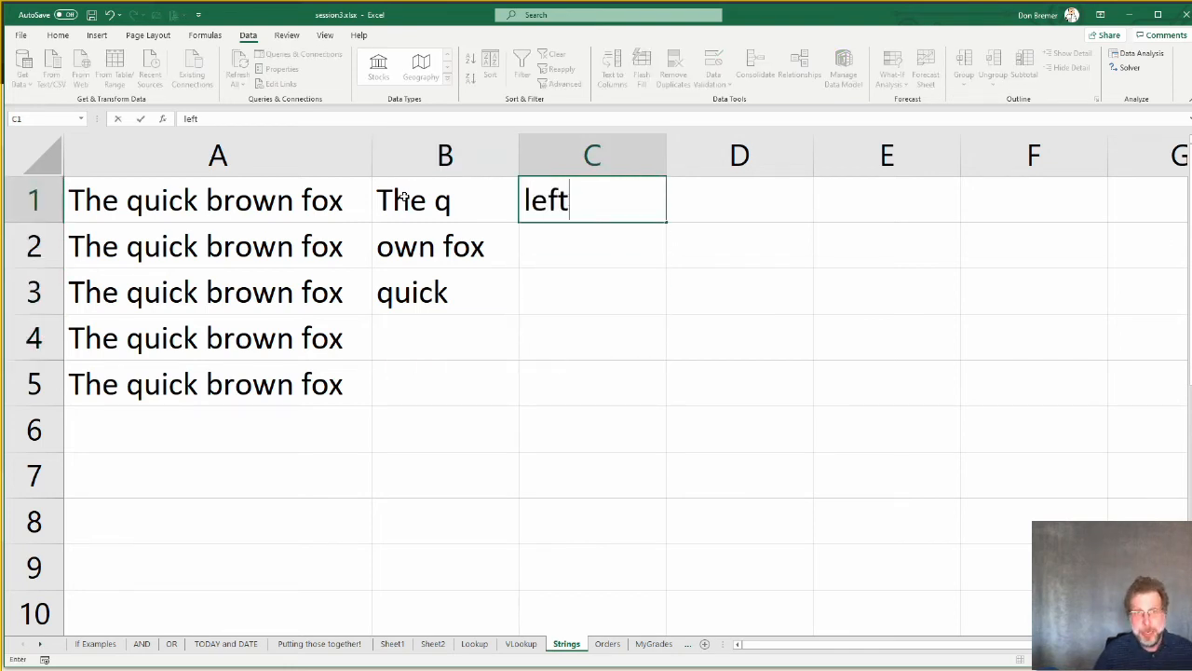
key(BackSpace)
key(BackSpace)
key(BackSpace)
key(BackSpace)
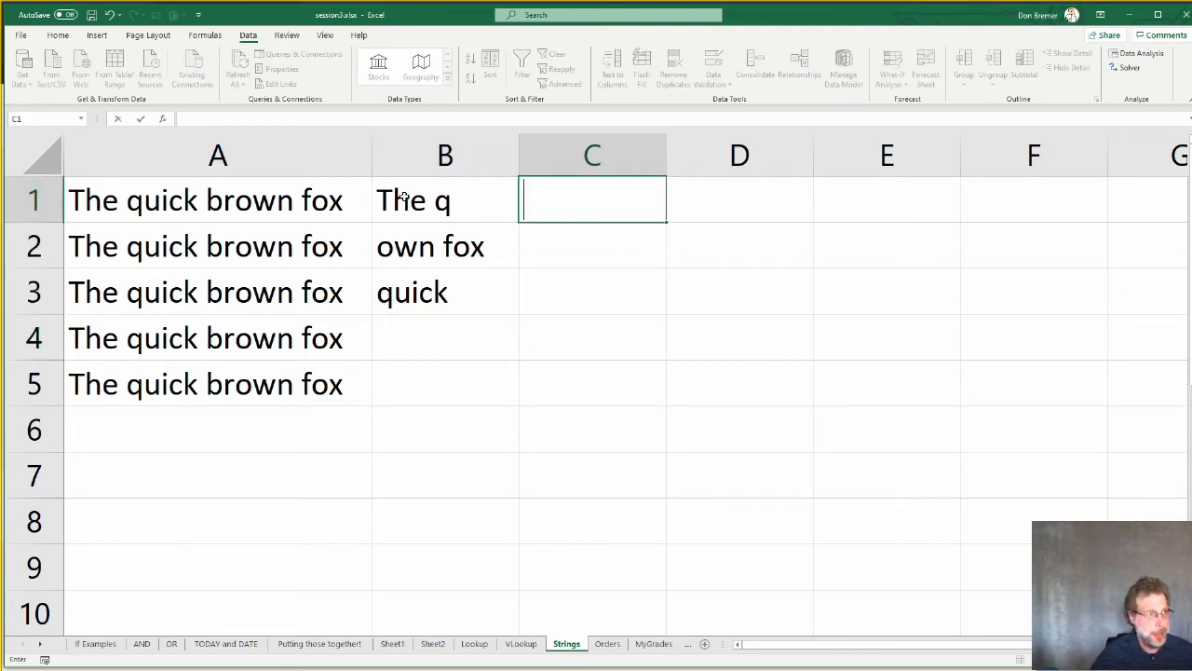
key(Return)
key(Up)
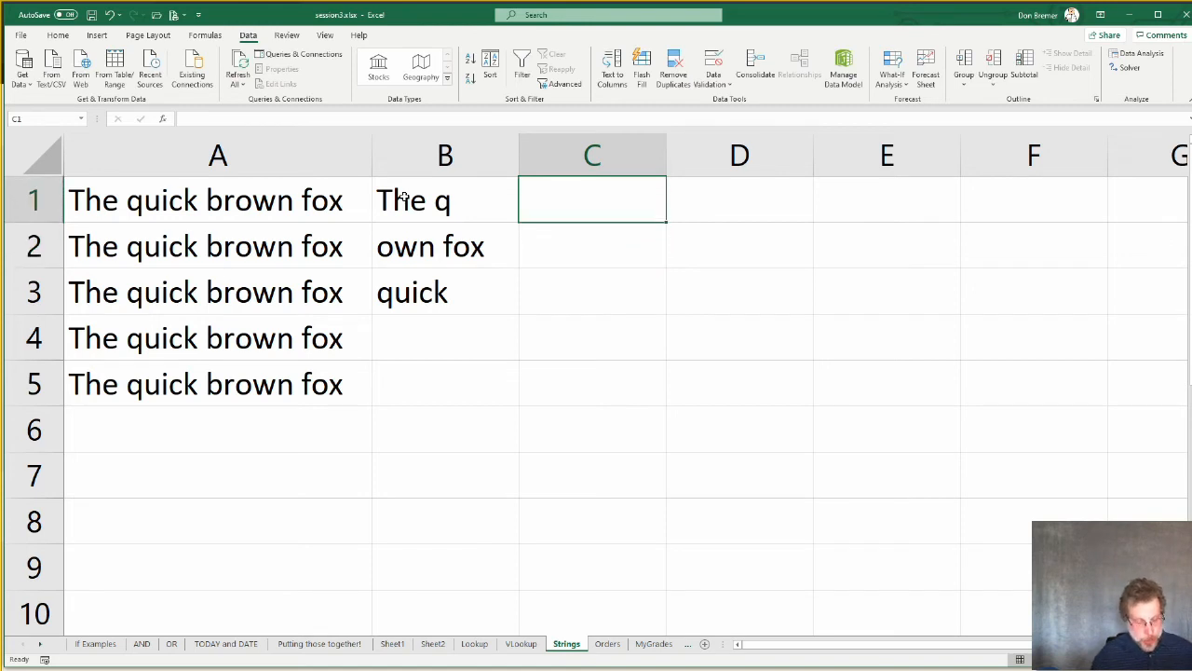
text(if)
key(Return)
key(Up)
key(Delete)
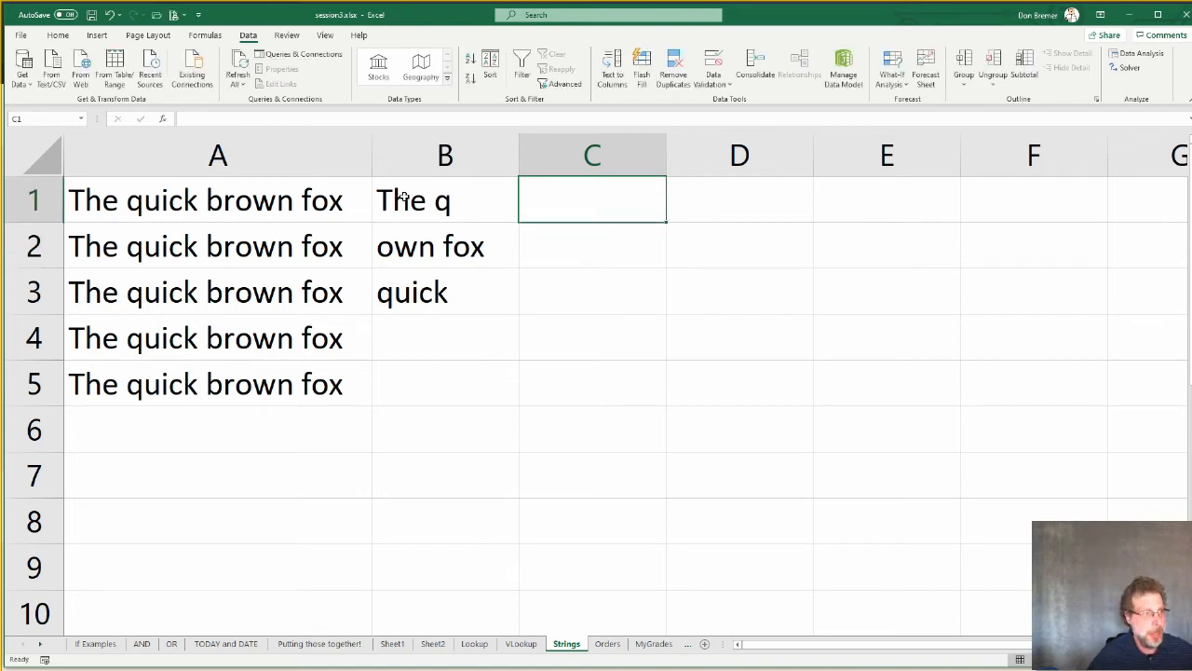
key(Down)
key(Down)
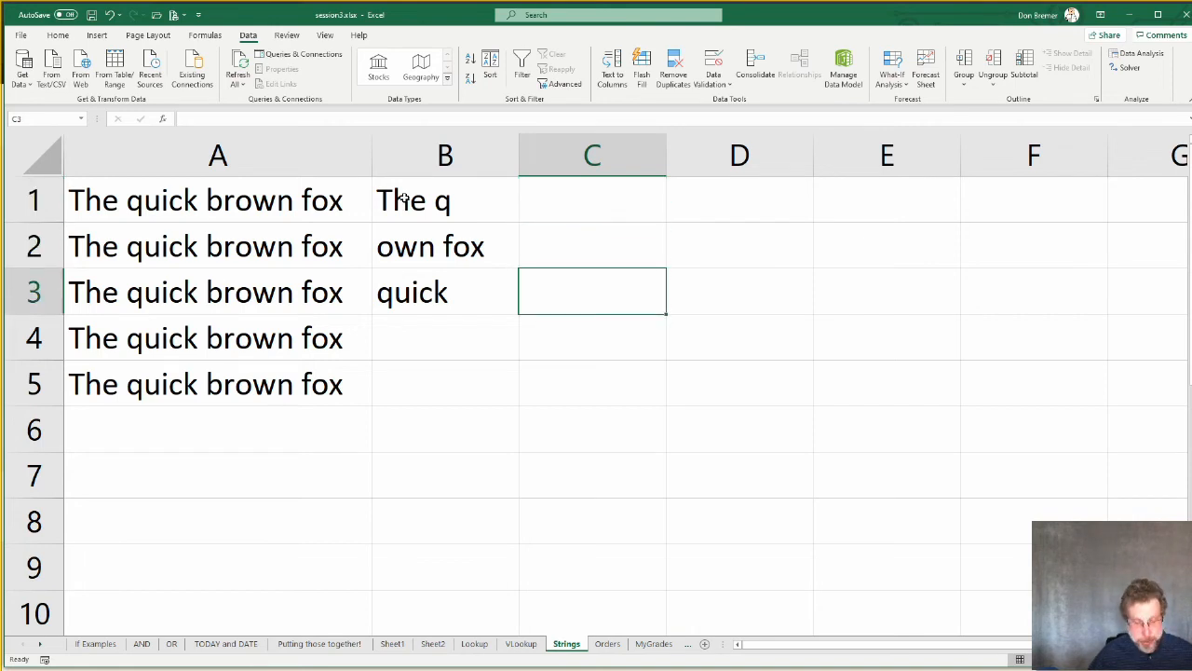
text(mid)
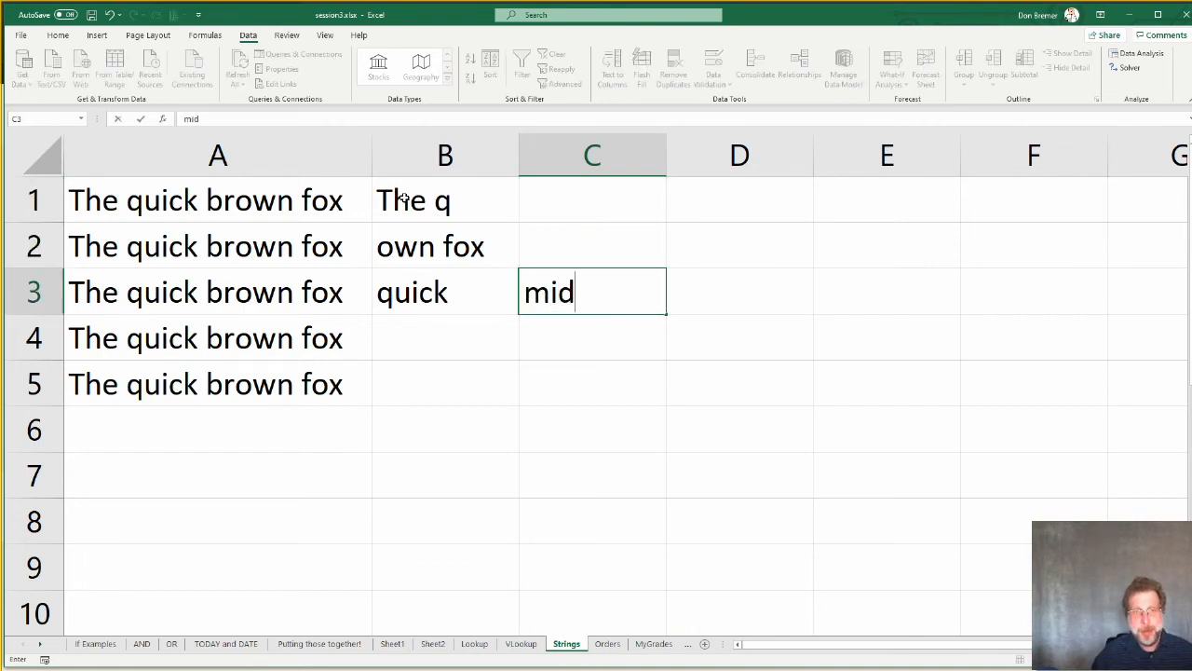
key(BackSpace)
key(BackSpace)
key(BackSpace)
key(Return)
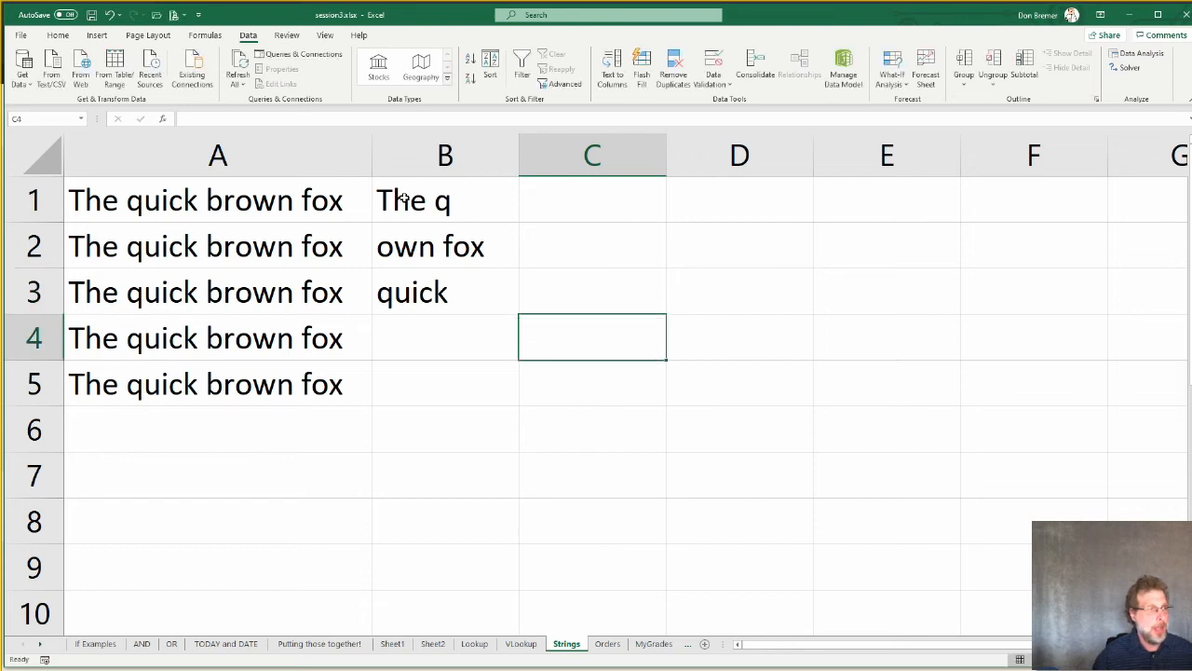
key(Left)
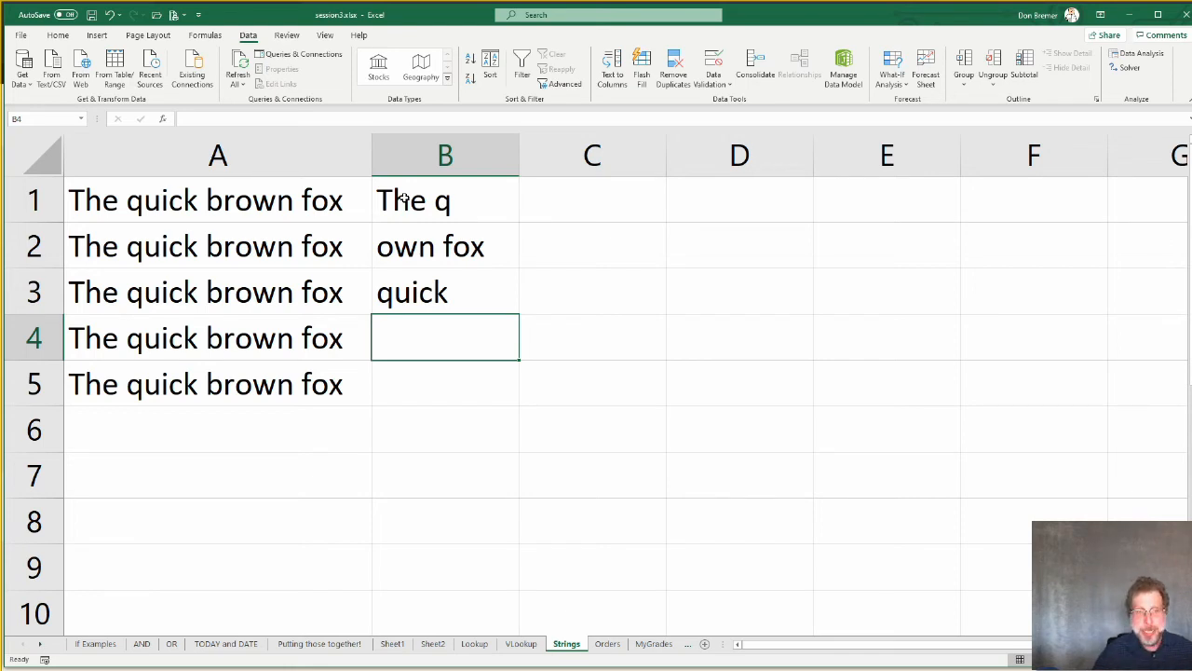
Step: Find the starting position of "quick" in A4 by entering =FIND("quick",A4) in B4
text(=find)
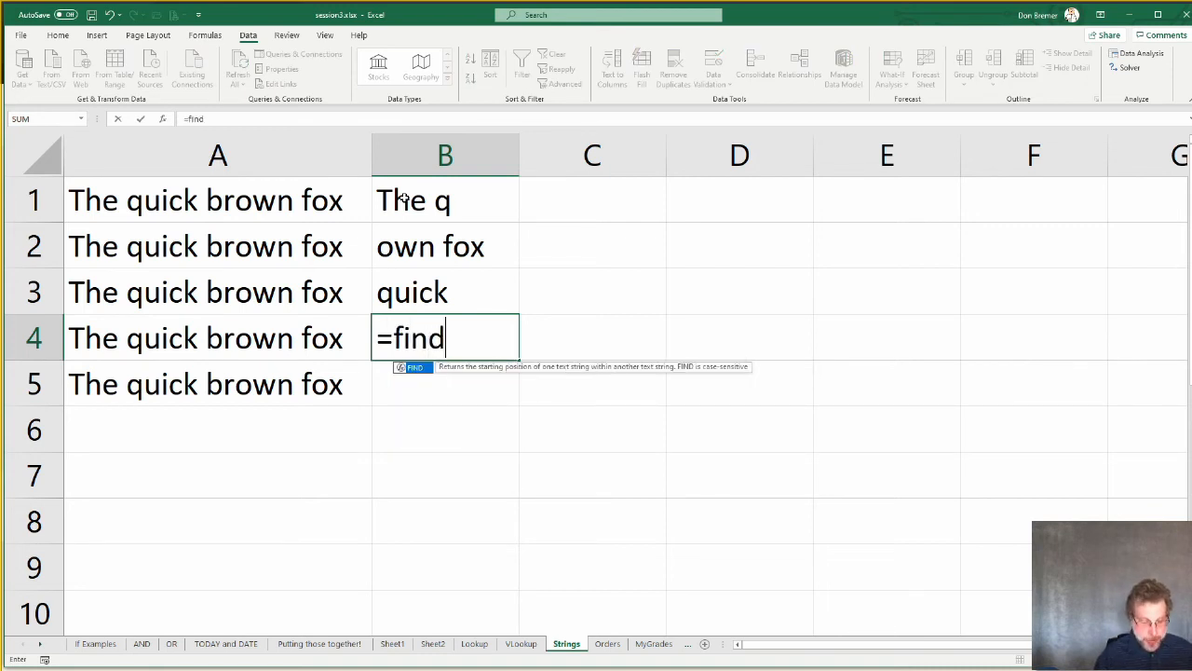
text(()
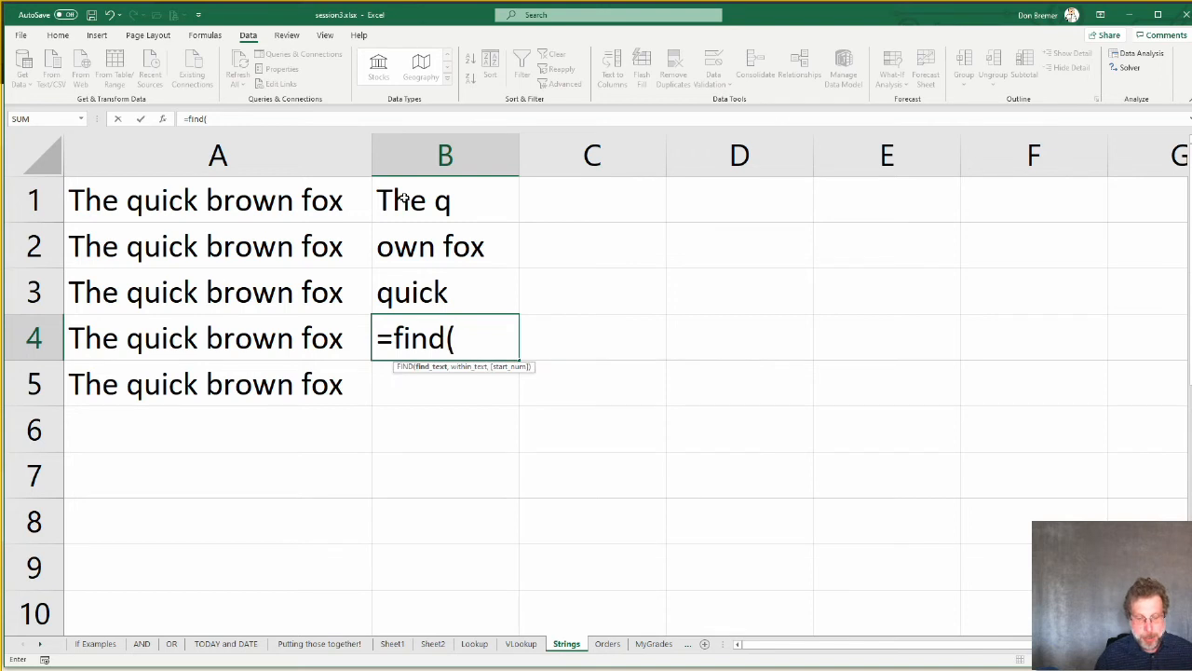
text("quick",)
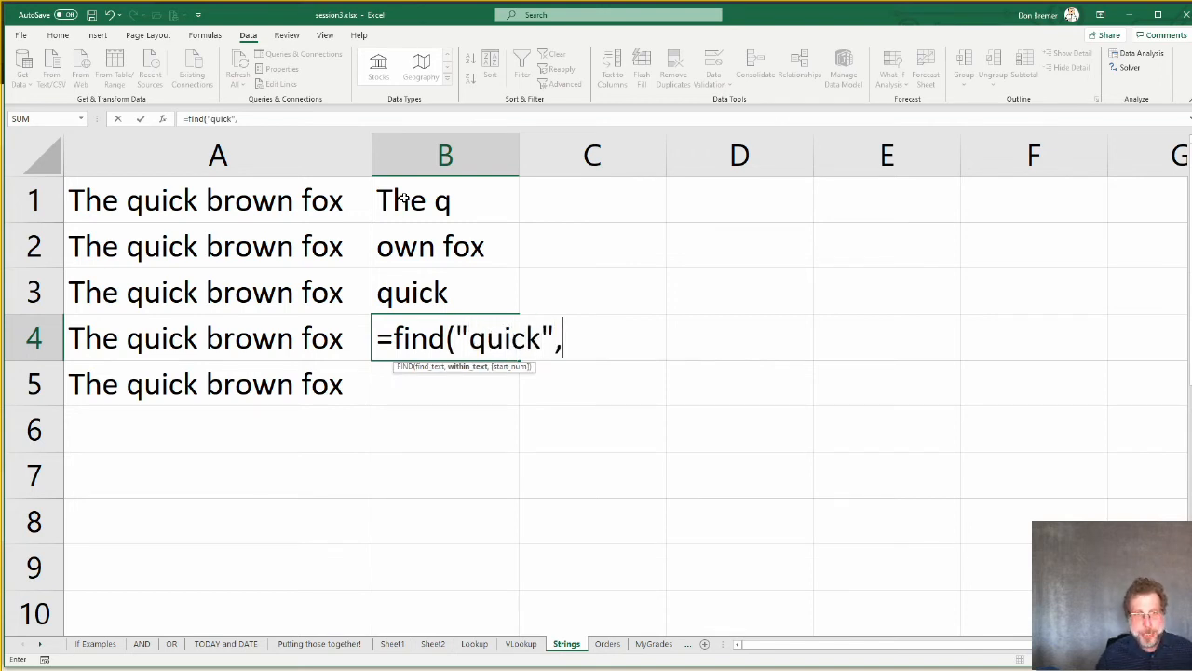
text(a)
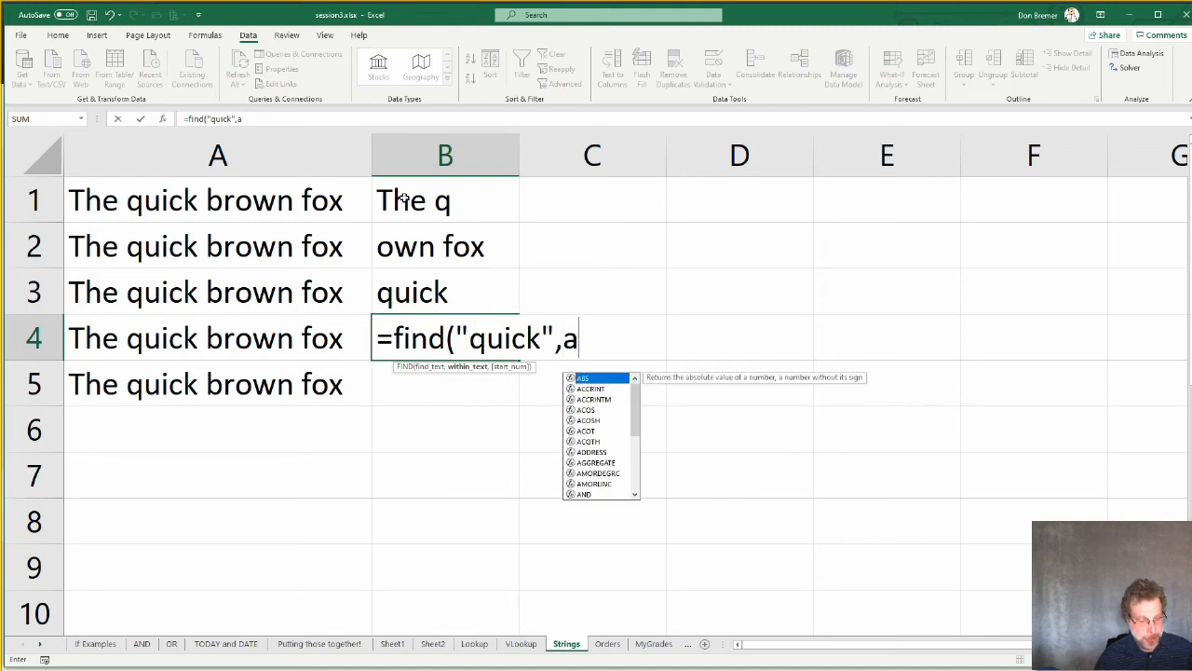
text(4)
text())
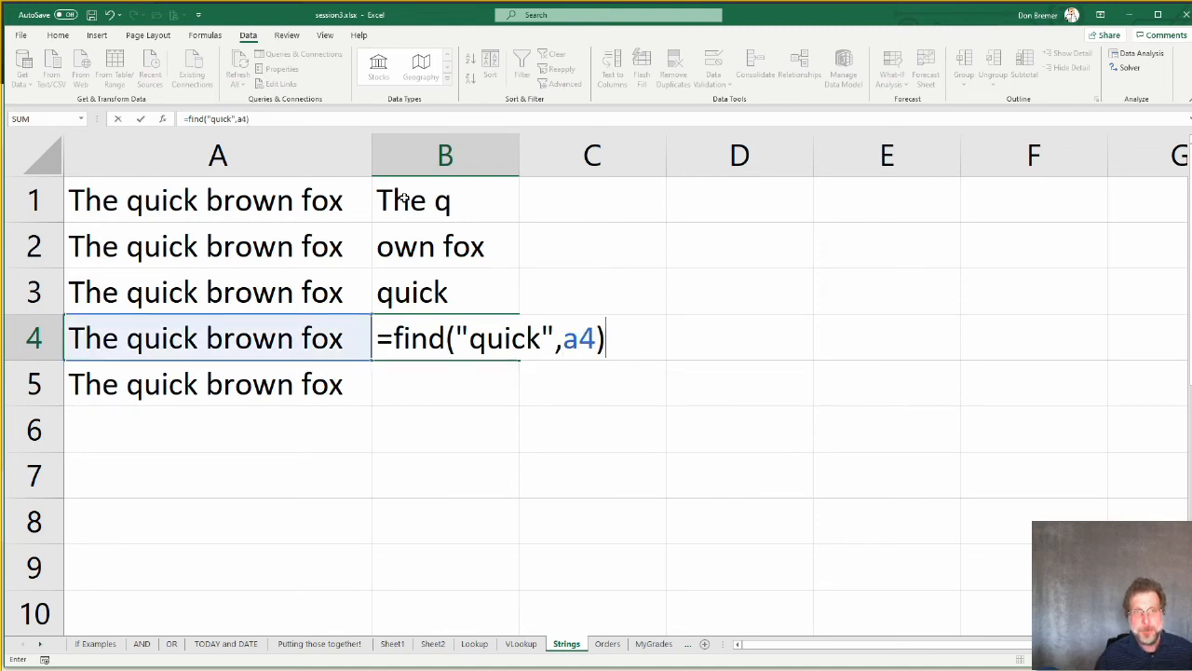
key(Return)
key(Up)
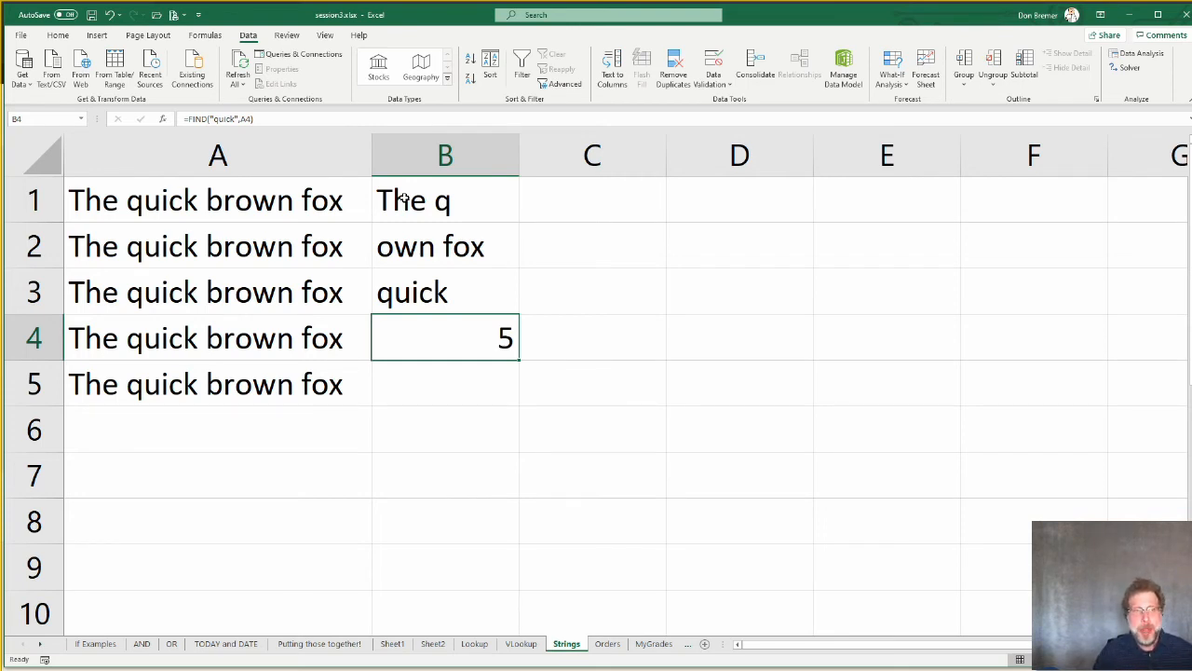
Step: Insert the word "really" before "quick" in the text of cell A4
key(Left)
key(F2)
key(Left)
key(Left)
key(Left)
key(Left)
key(Left)
key(Left)
key(Left)
key(Left)
key(Left)
key(Left)
key(Left)
key(Left)
key(Left)
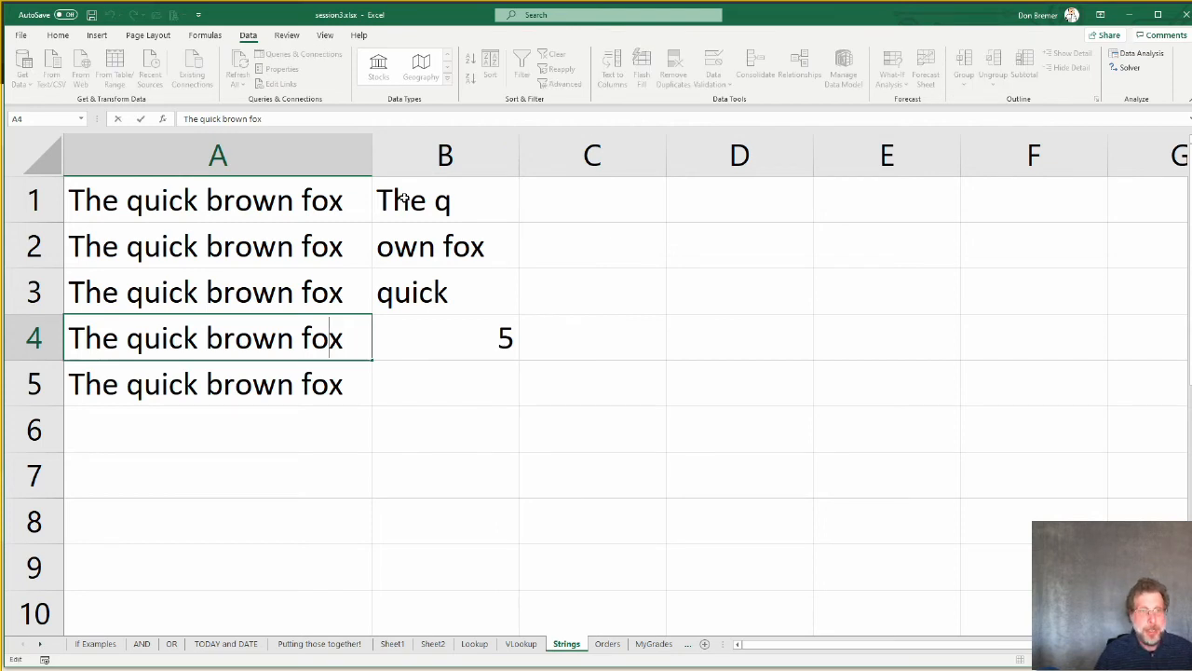
key(Left)
key(Left)
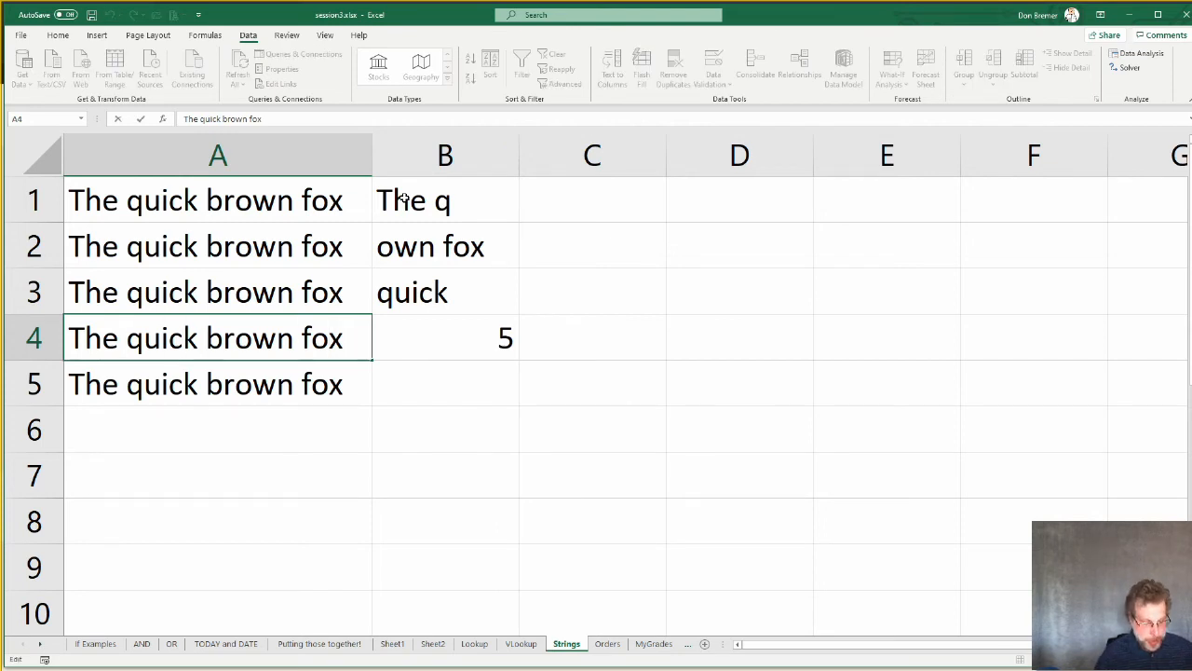
text(really)
key(Return)
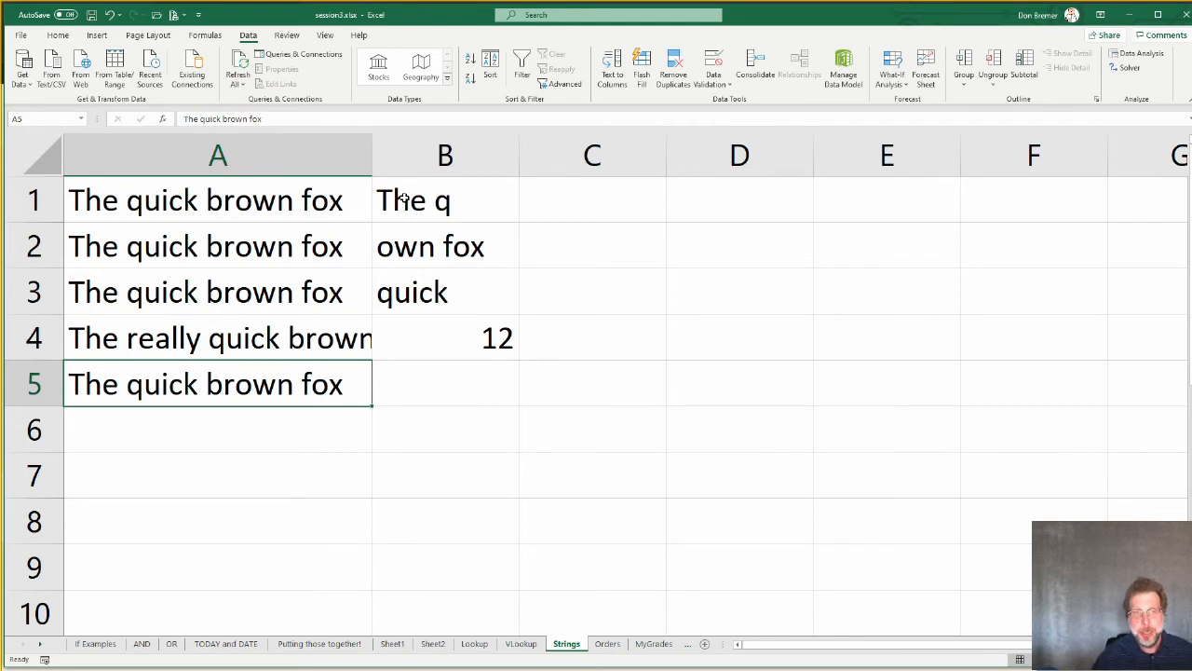
Step: Count the characters in A5 by entering =LEN(A5) in B5
key(Up)
key(Right)
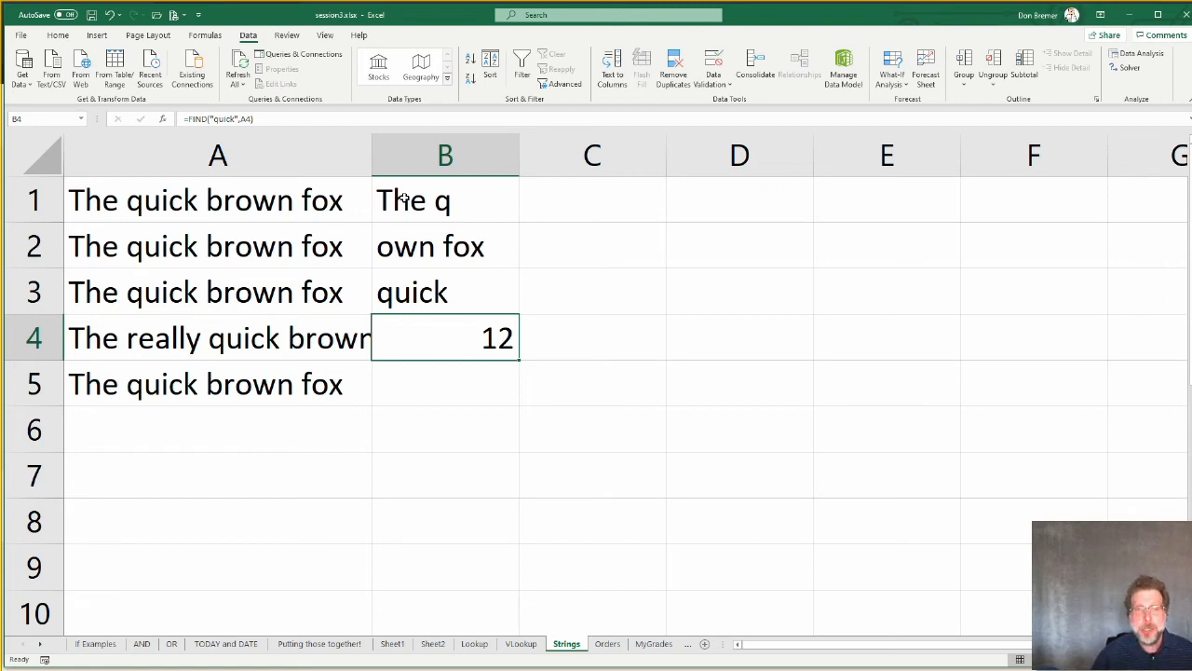
key(Return)
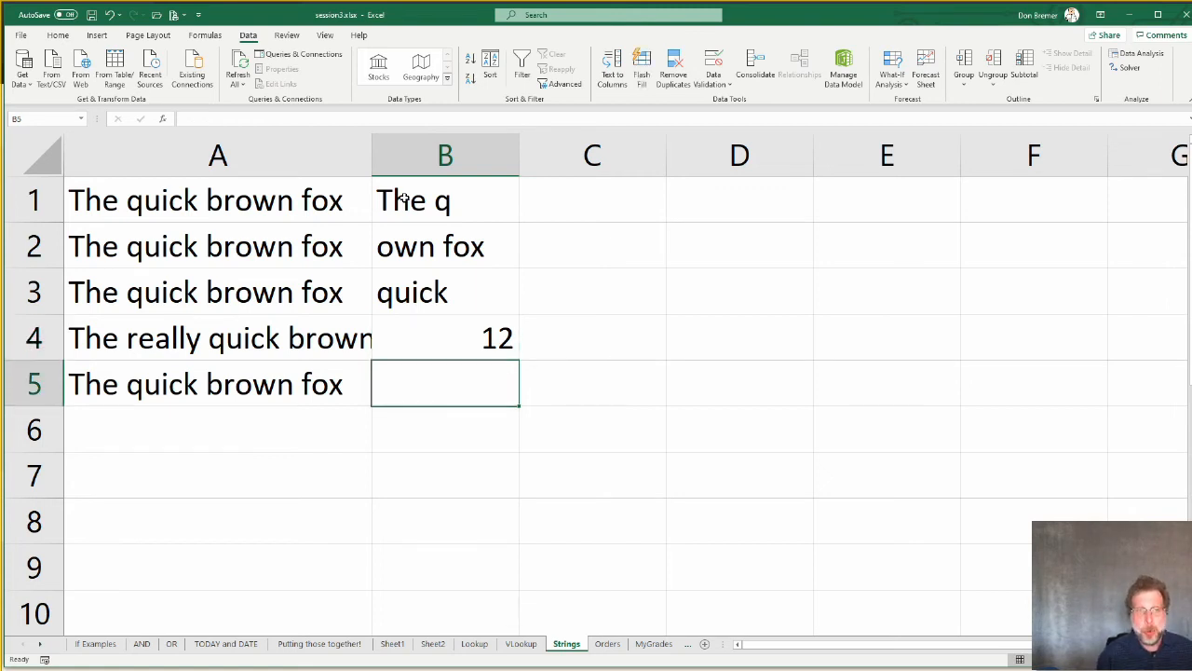
text(=len)
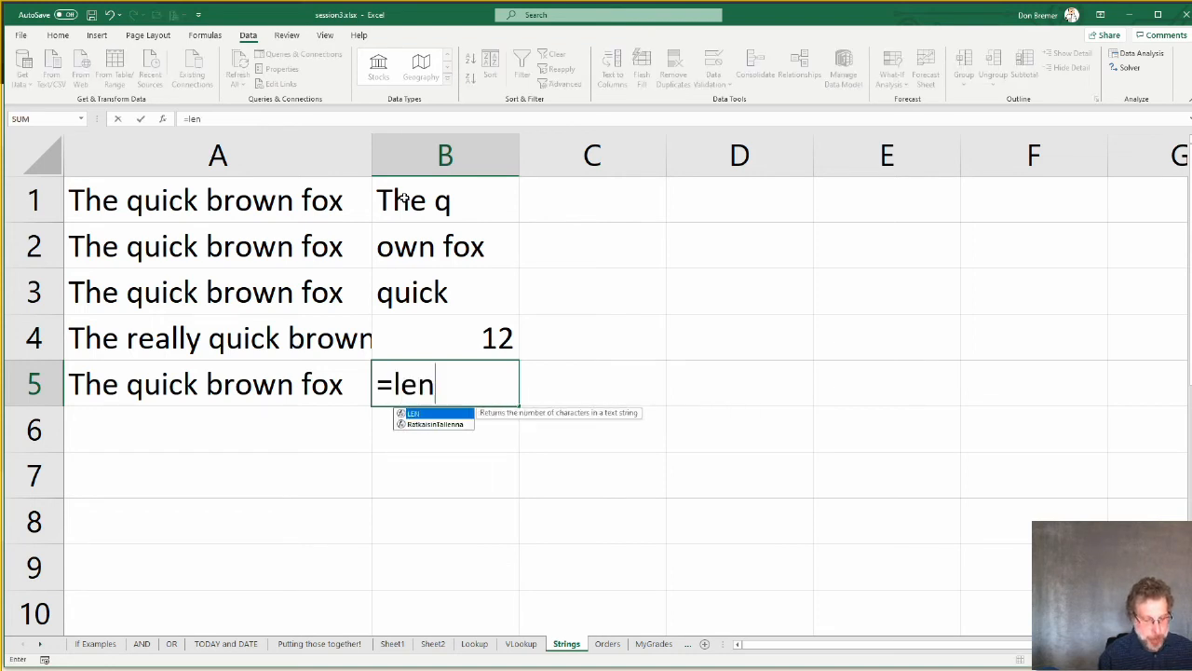
text(()
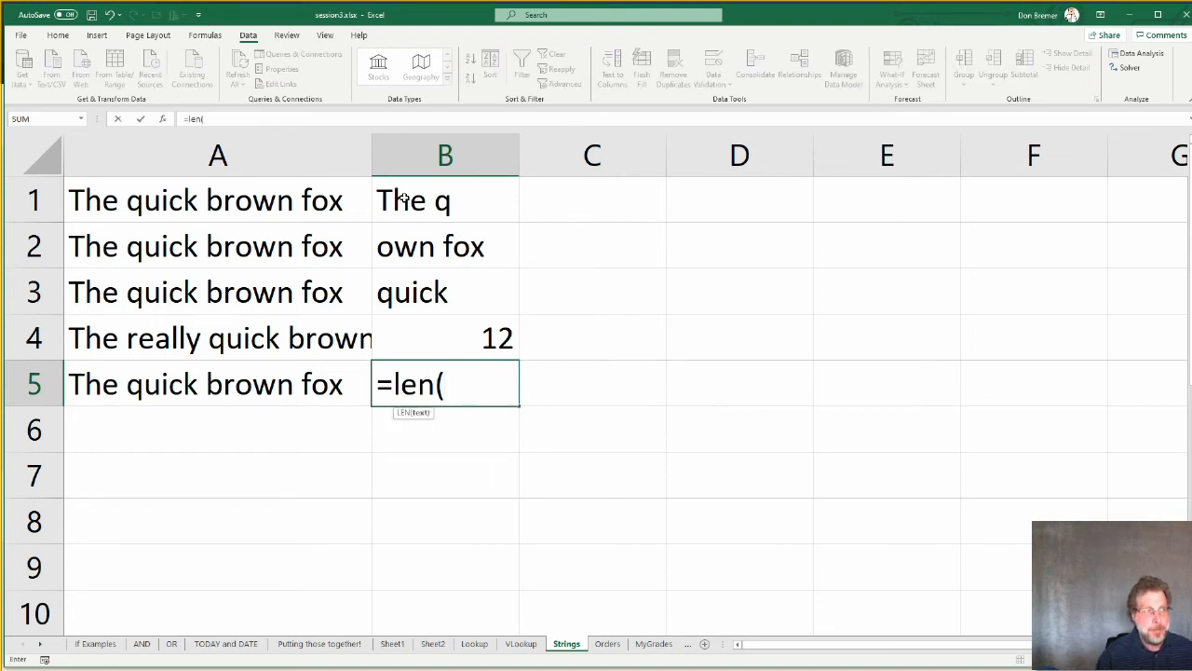
key(Left)
text())
key(Return)
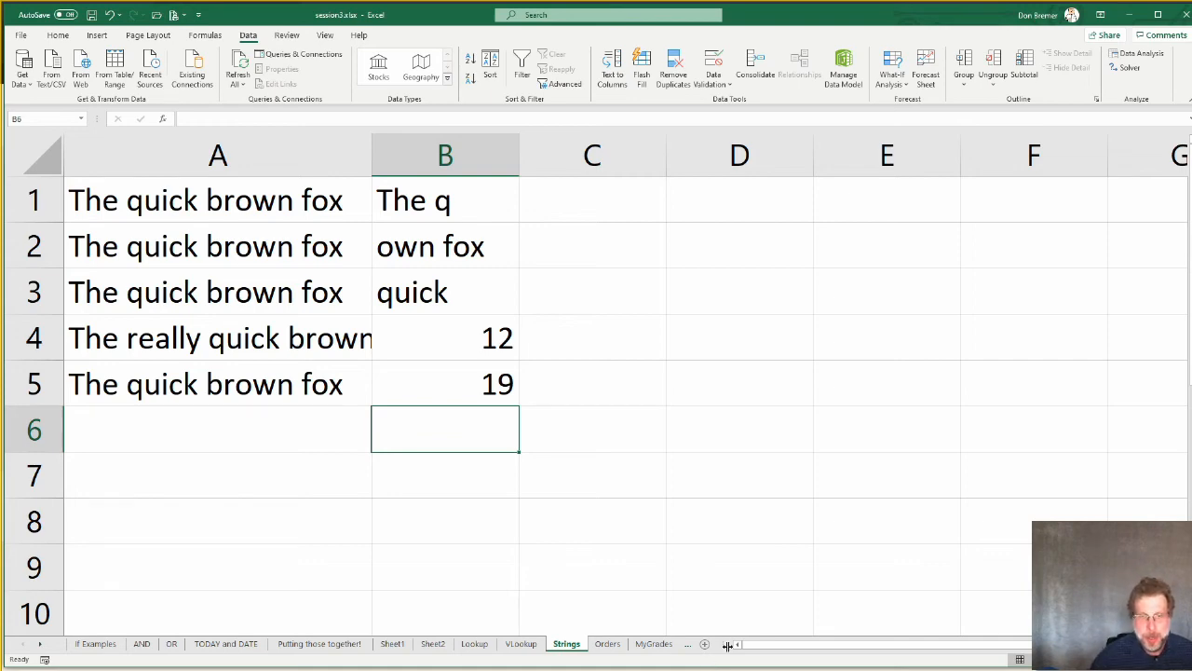
Step: Widen the sheet tab area and add a new worksheet after the Strings sheet
drag(724, 644, 795, 639)
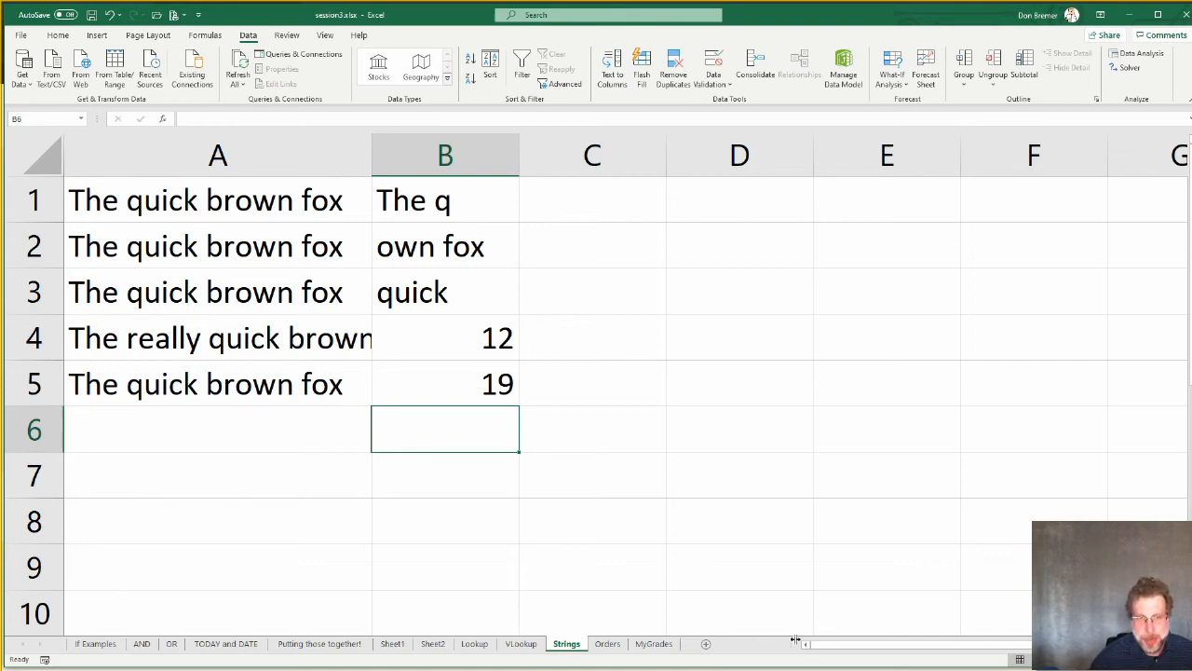
click(708, 644)
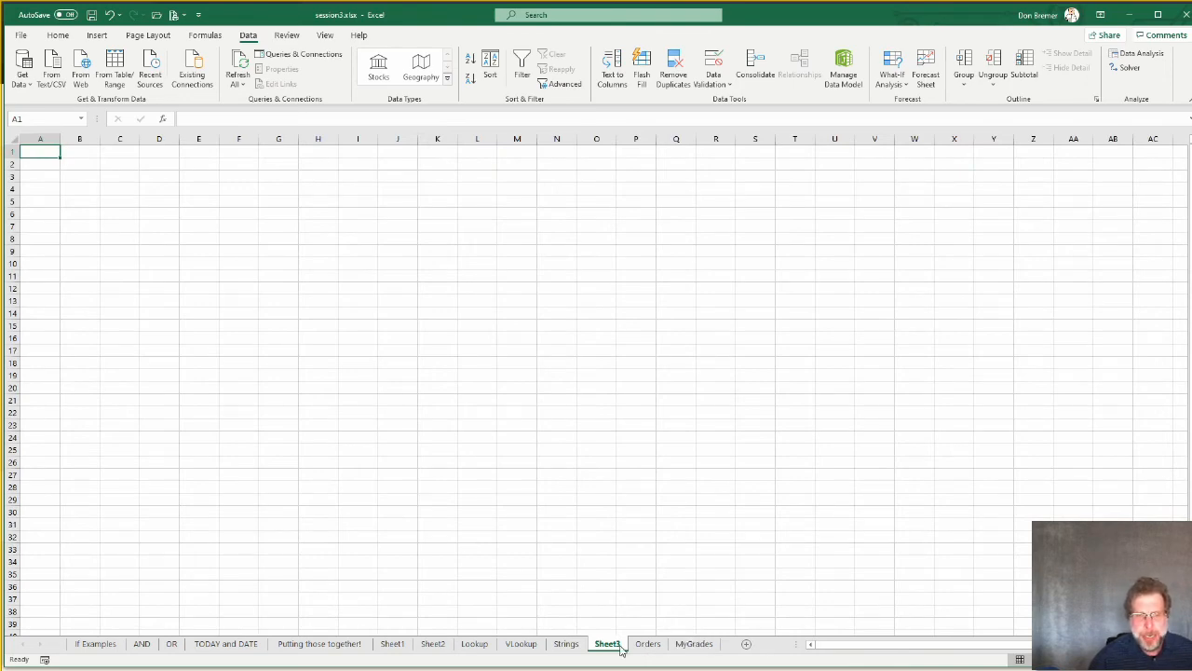
ctrl+scroll(611, 442, up, 8)
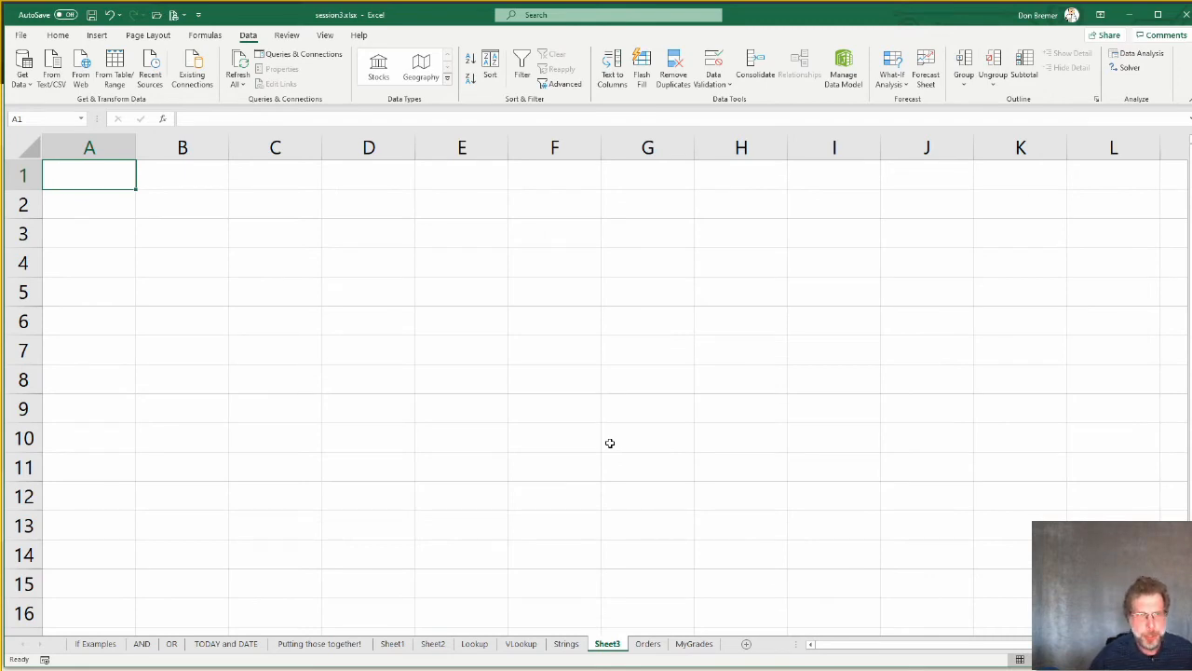
Step: Enter the title "Compounding" in C2 and "Interest" in C3 of the new sheet
click(285, 216)
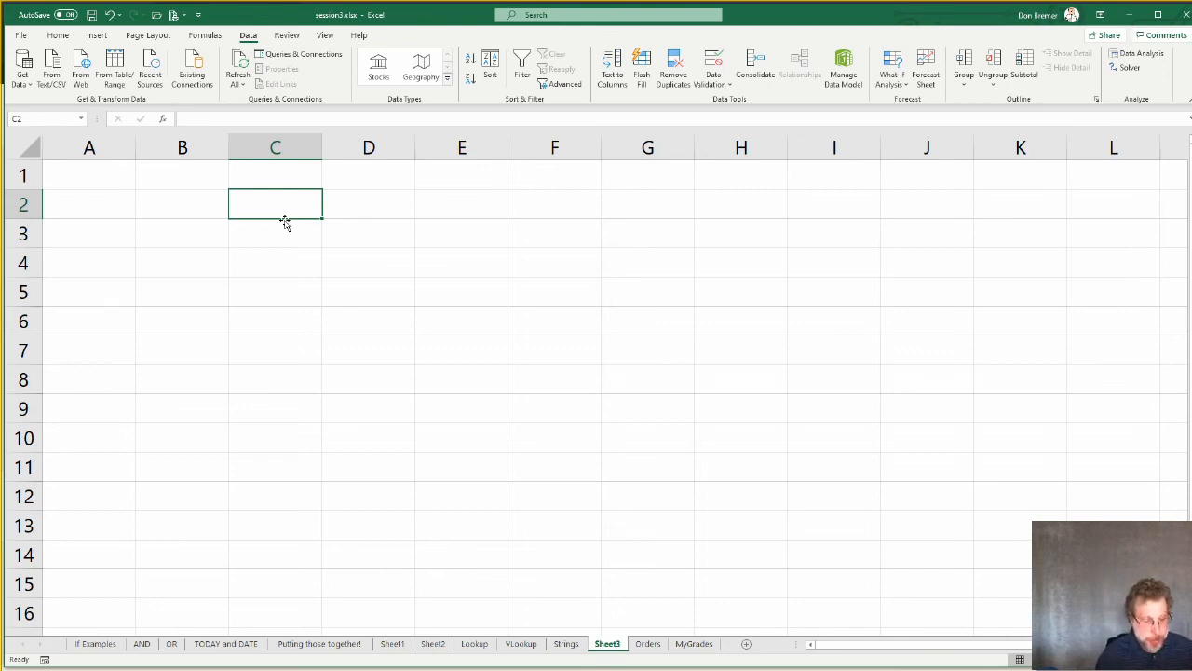
text(Compounding)
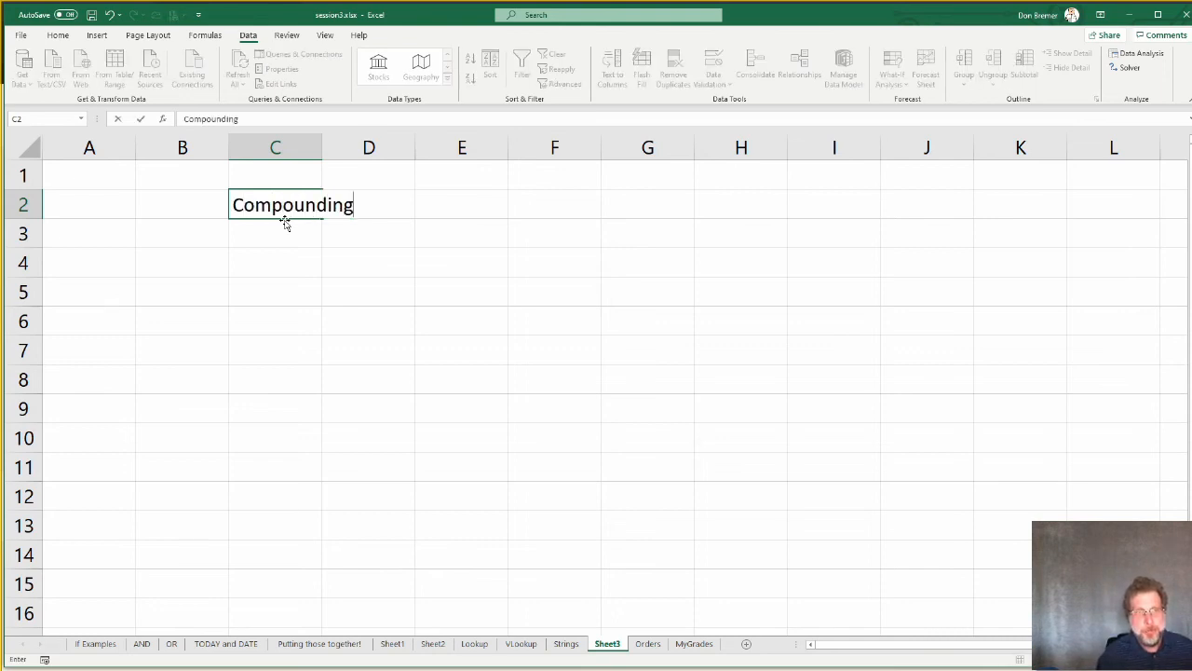
key(Return)
text(Interest)
key(Return)
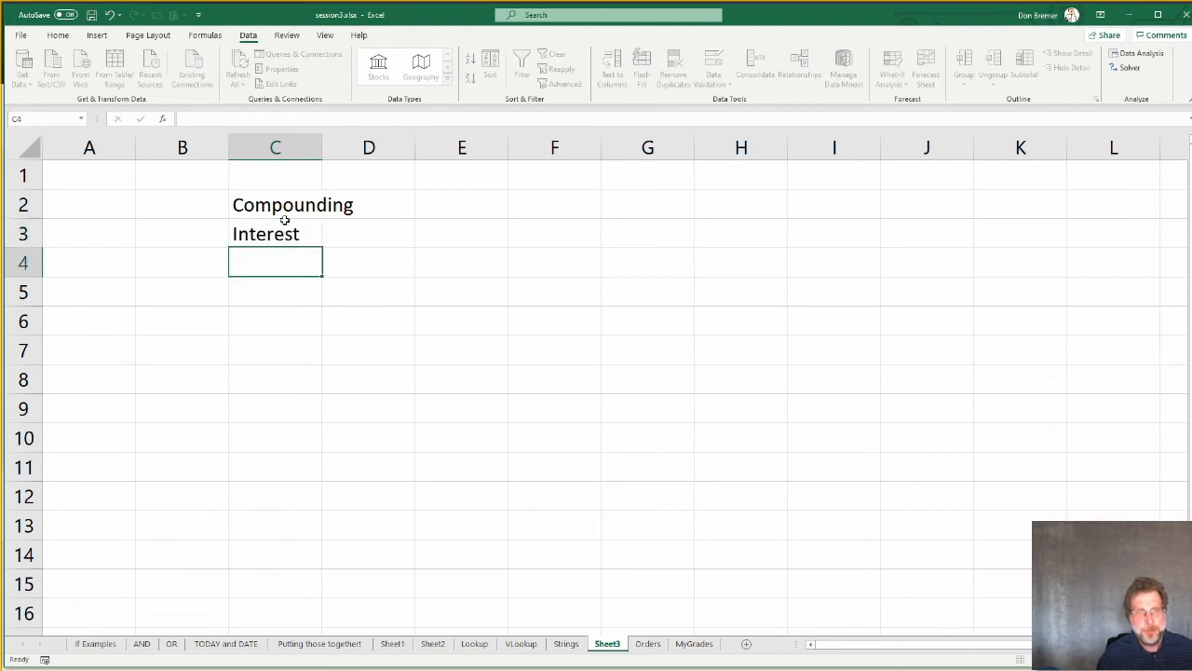
Step: Enter an interest rate of 5% in D3 and a starting amount of $1000 in C5
key(Right)
key(Up)
text(5%)
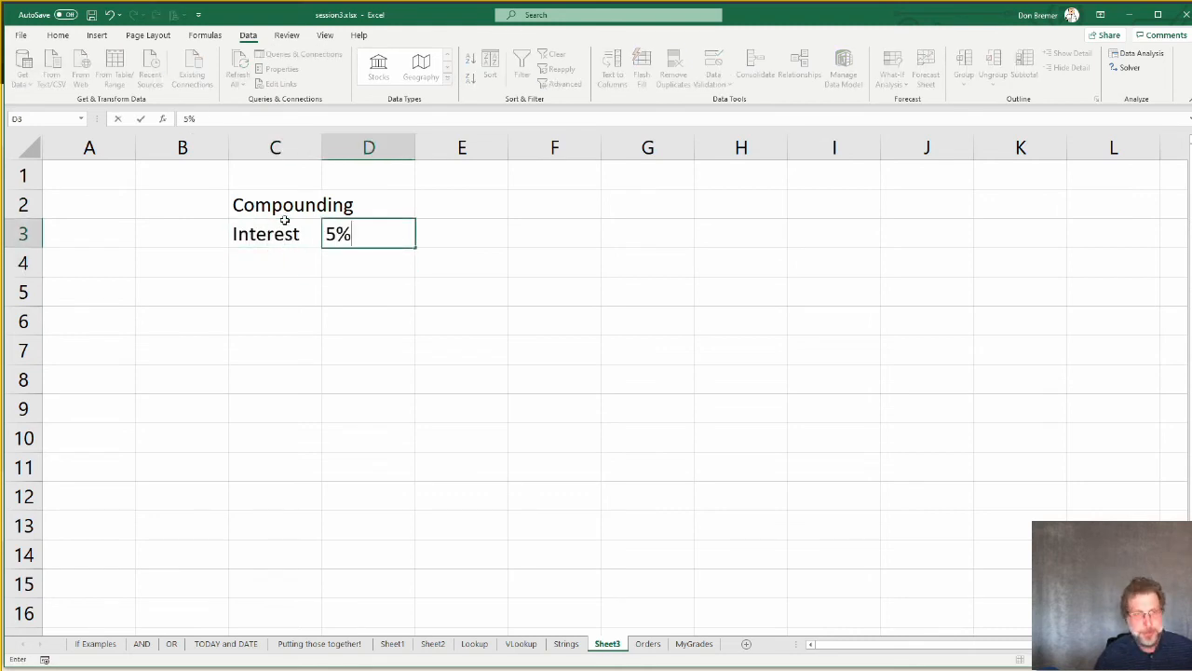
key(Return)
key(Left)
key(Down)
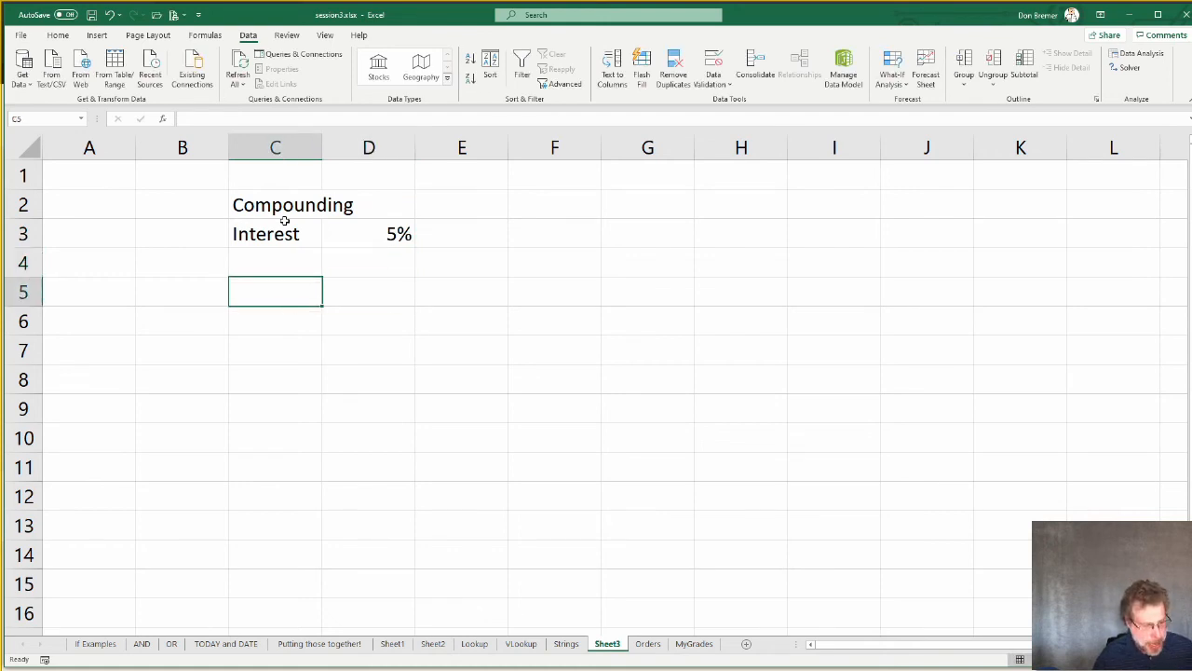
text($1000)
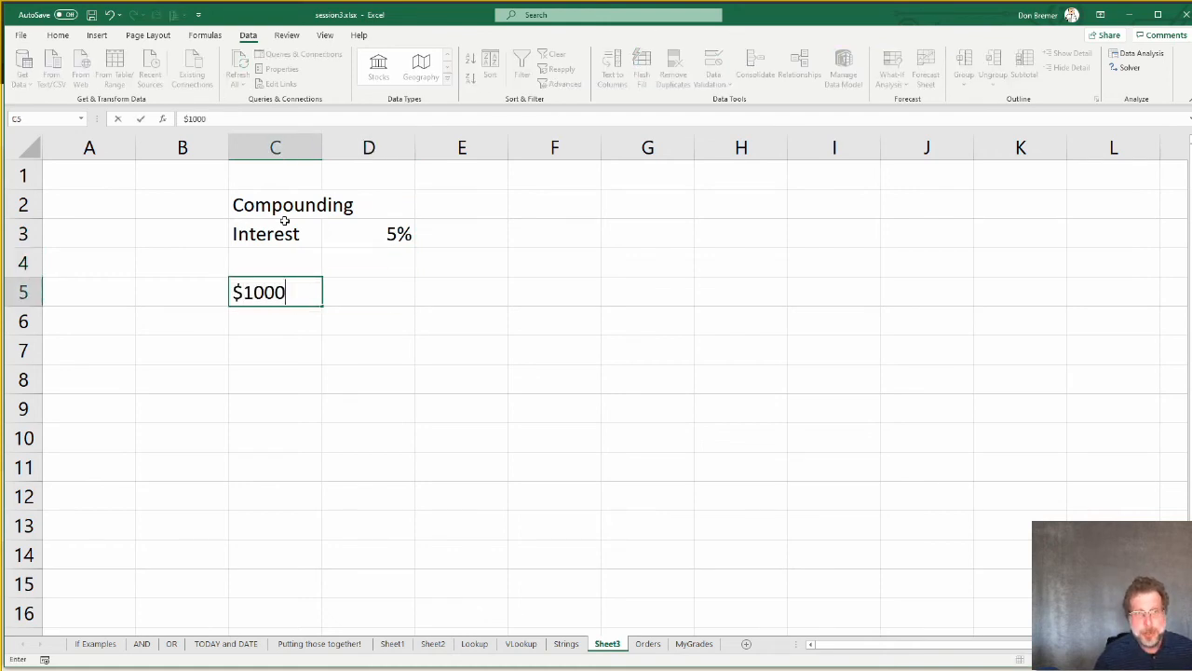
key(Return)
Step: Calculate the balance with interest by entering =C5+C5*D3 in D5
key(Up)
key(Right)
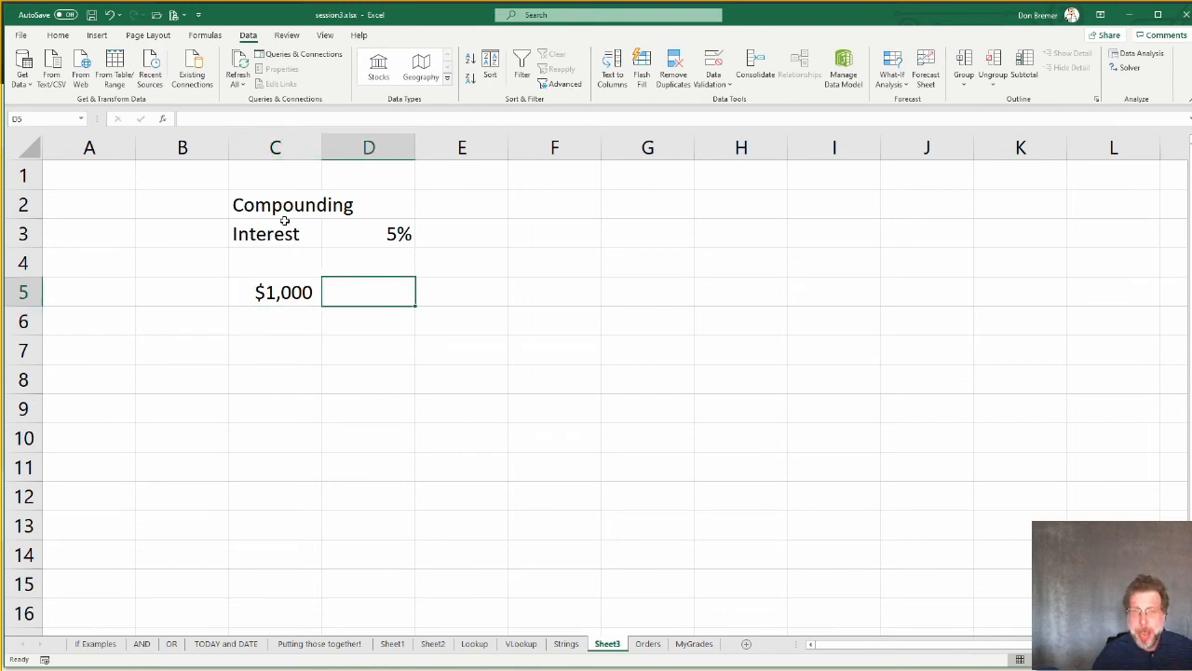
text(=)
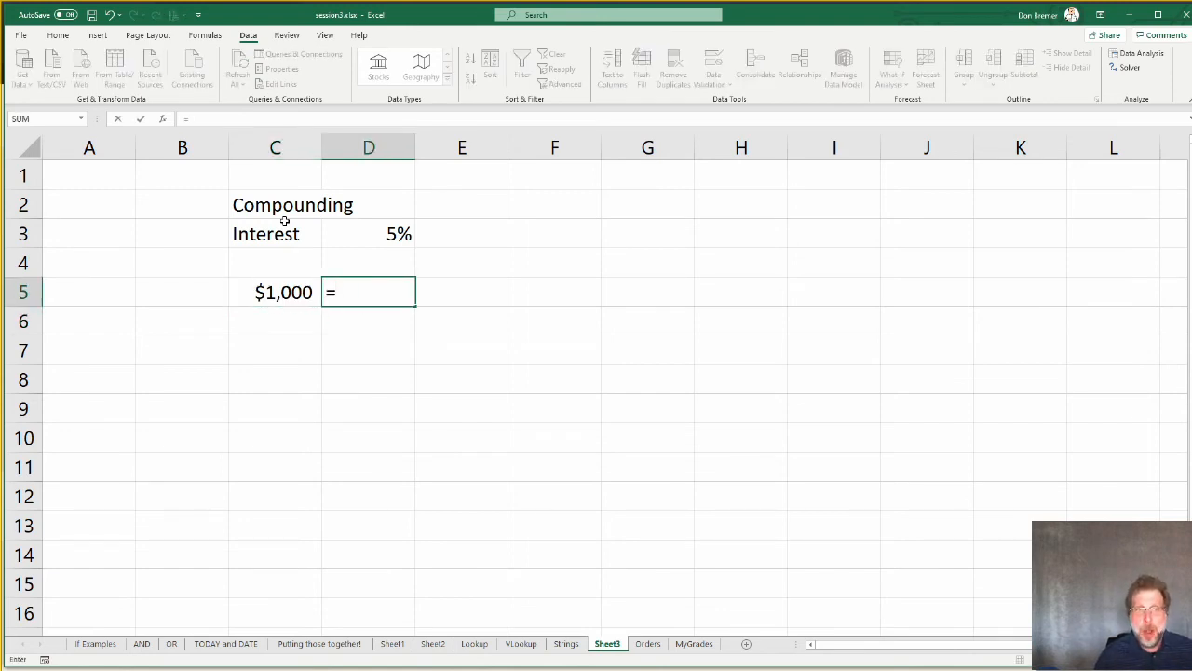
key(Left)
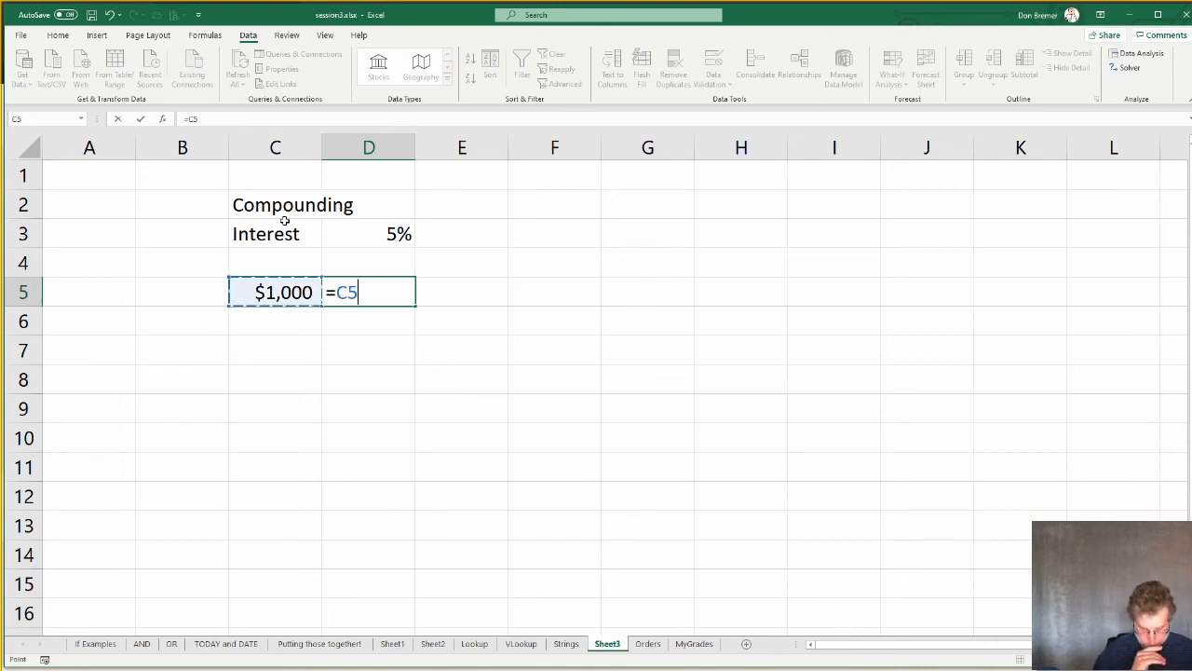
text(+)
key(Left)
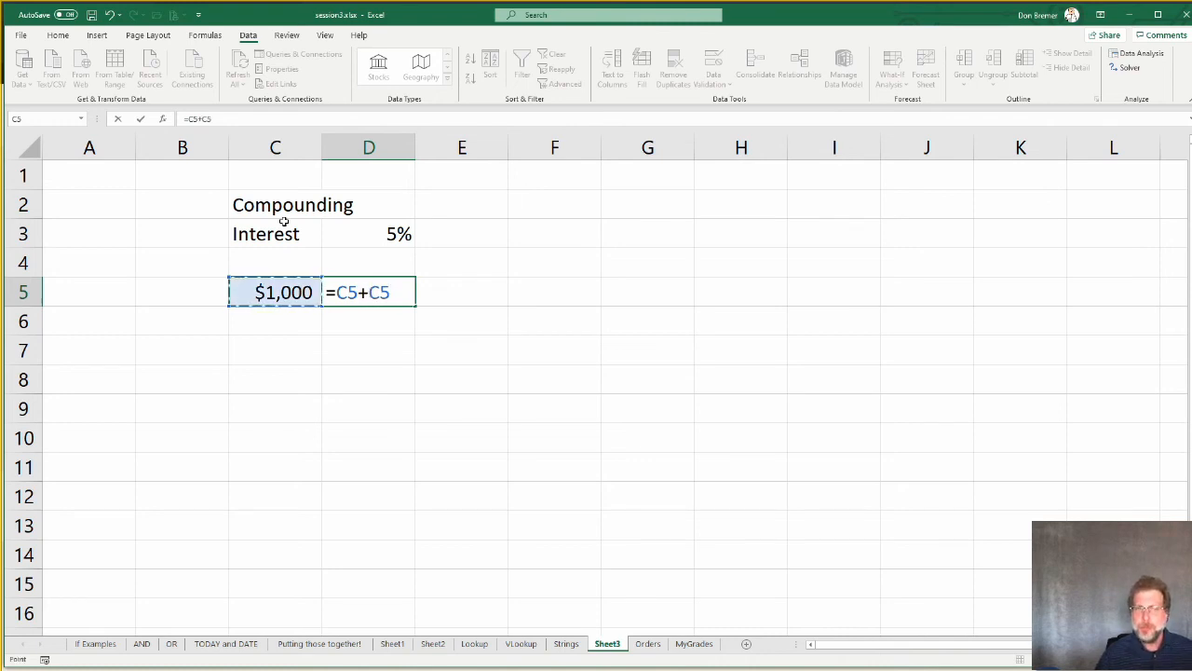
text(*)
key(Up)
key(Up)
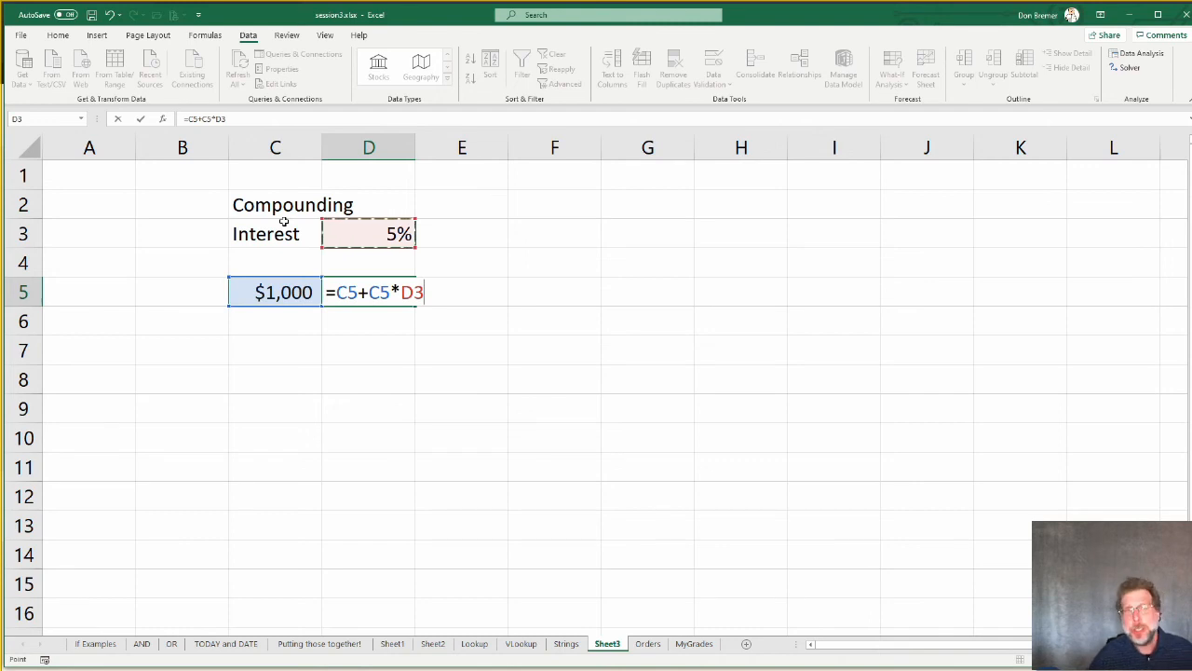
key(Return)
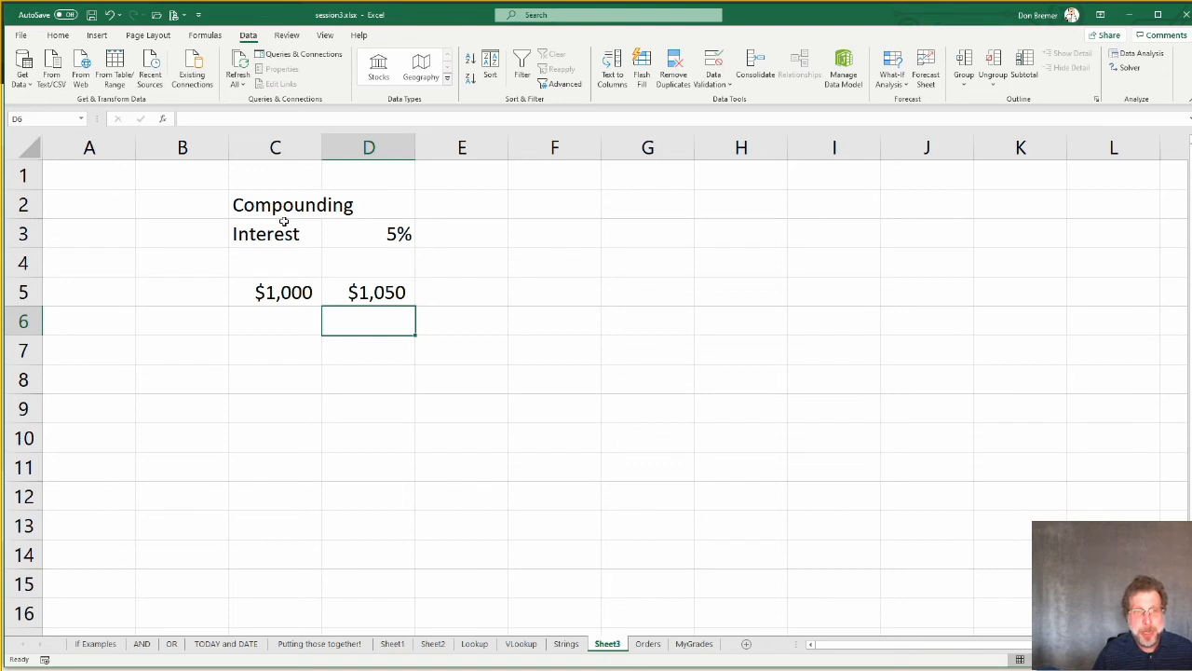
Step: Carry the previous balance into the next row by entering =D5 in C6
key(Left)
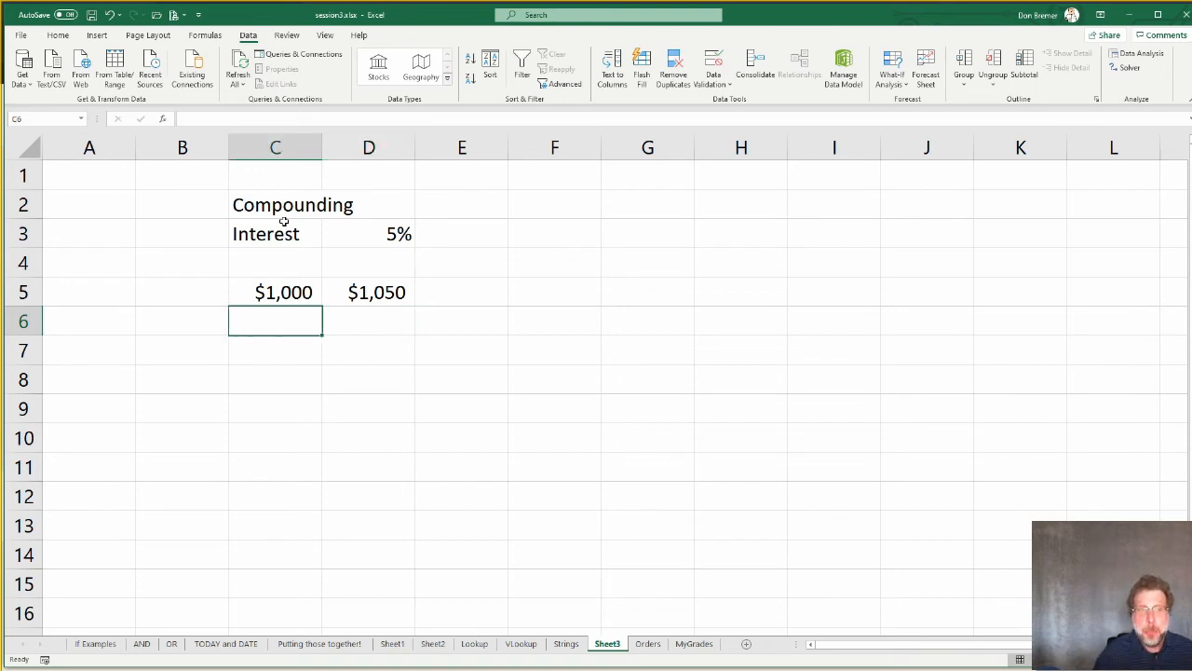
text(=)
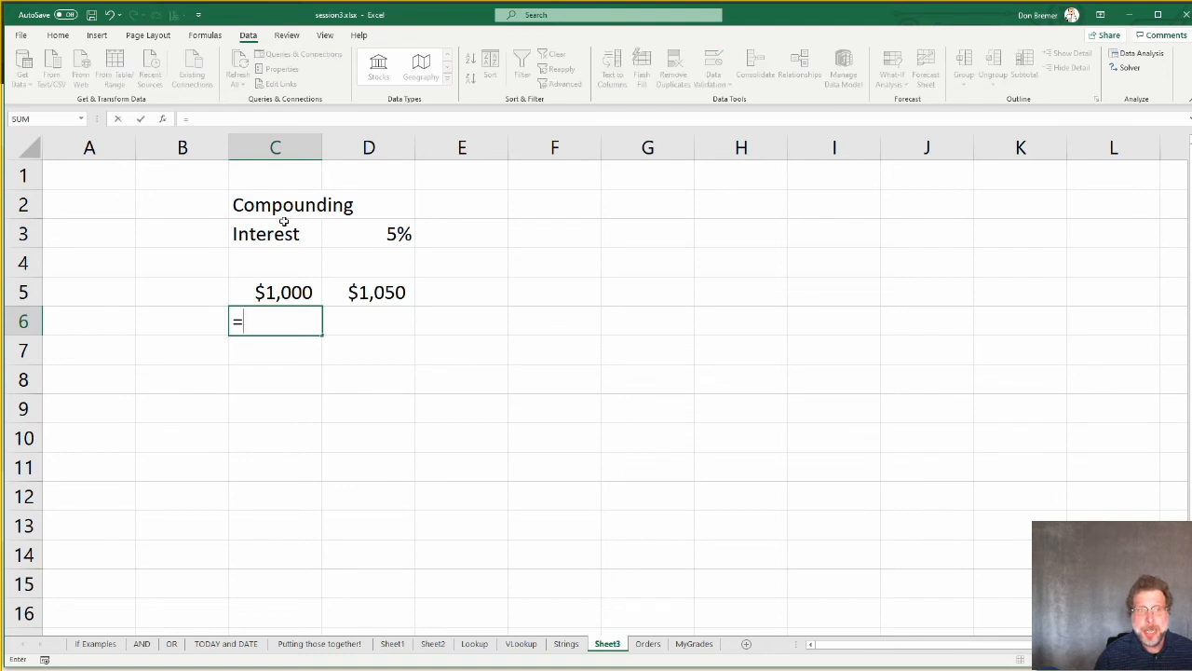
key(Up)
key(Right)
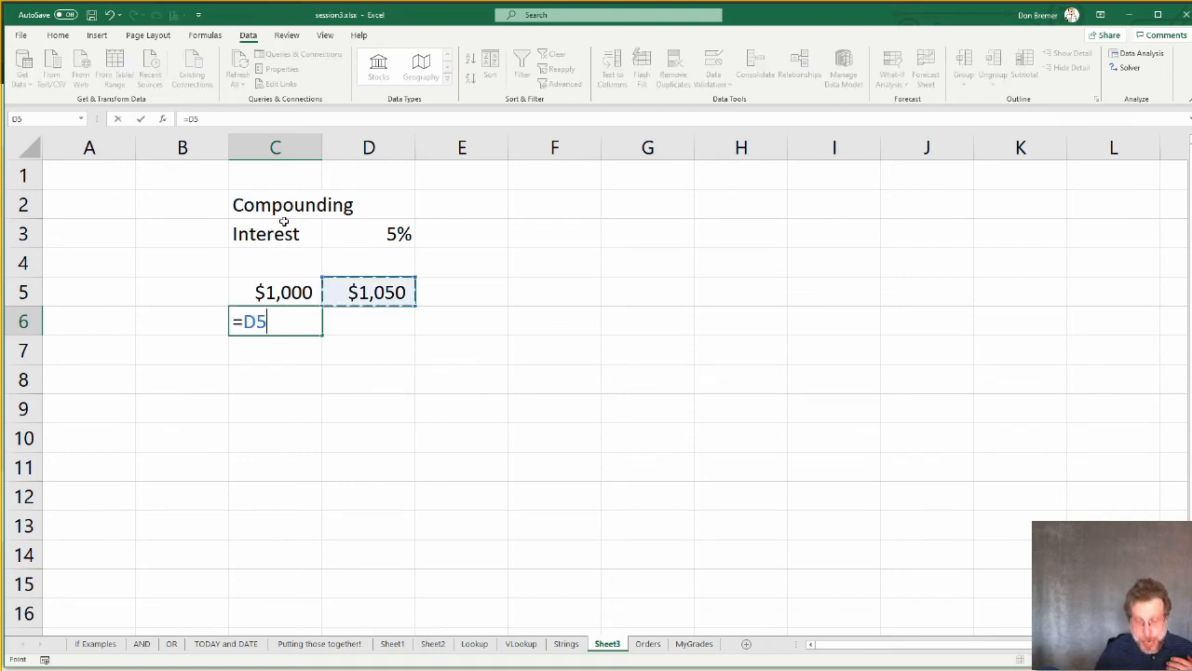
key(Return)
Step: Copy the D5 formula into D6 and fill the row 6 formulas in columns C and D down to row 19
key(Up)
key(Right)
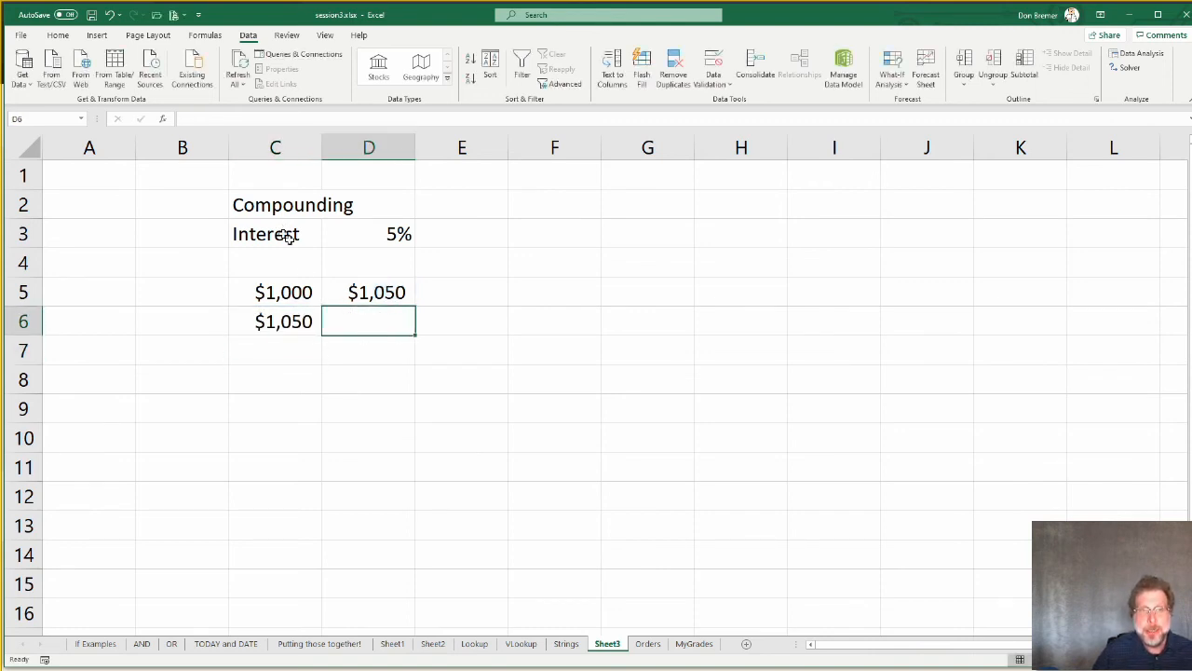
click(395, 292)
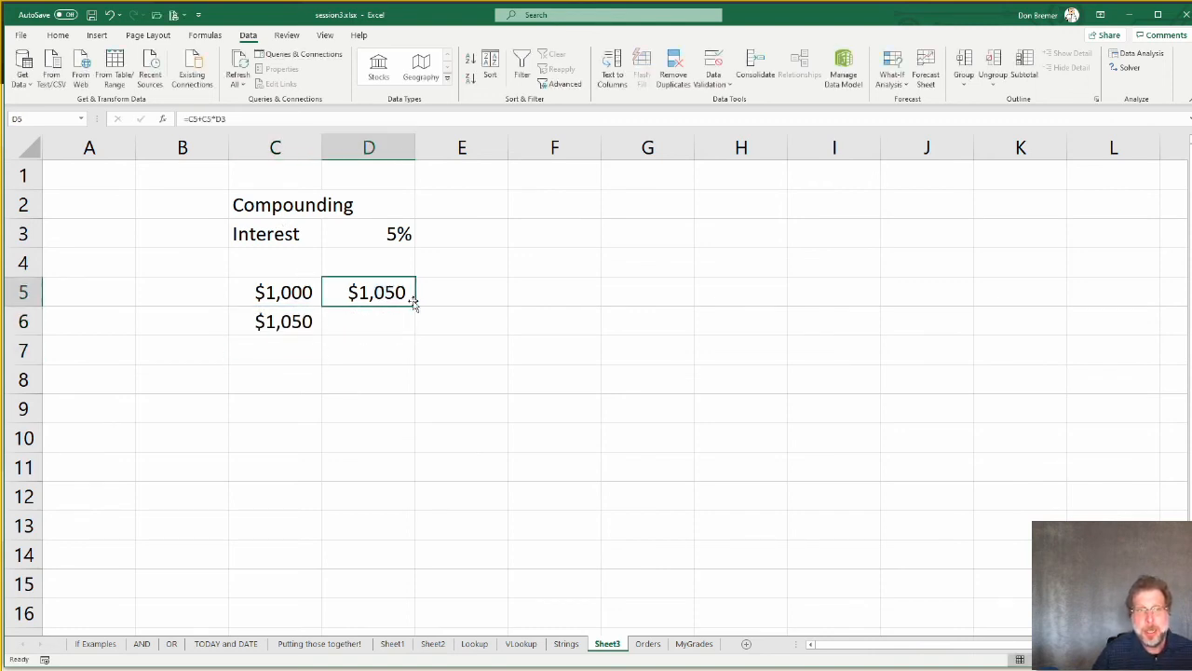
drag(416, 306, 401, 343)
drag(279, 322, 414, 596)
scroll(408, 470, up, 2)
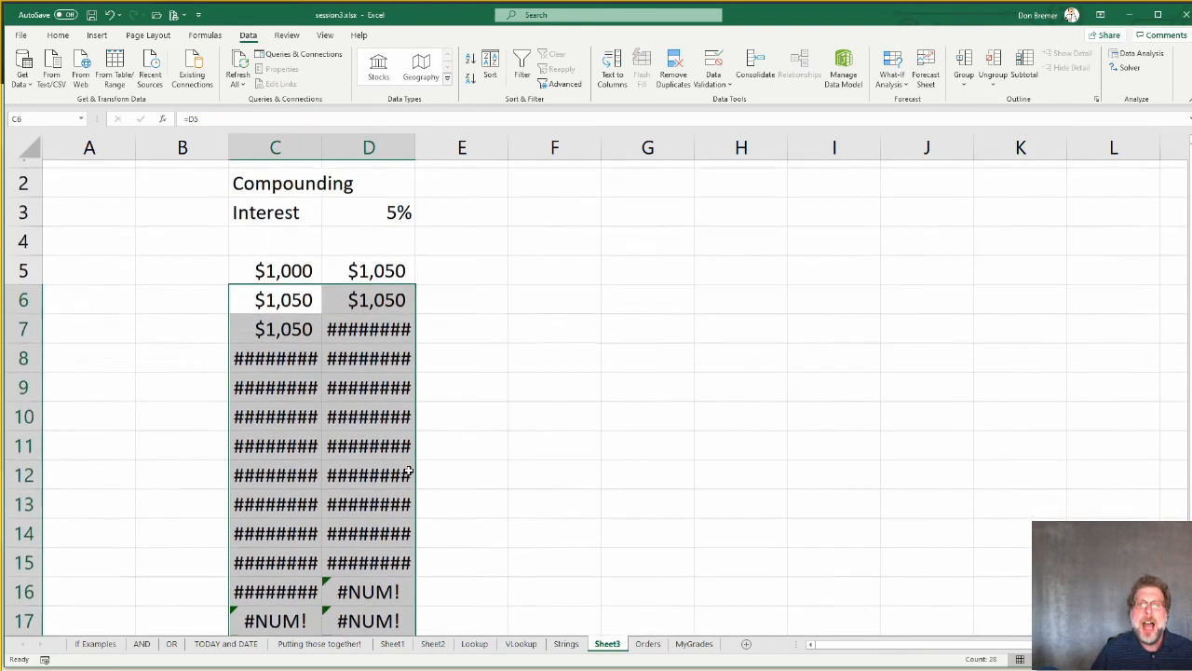
scroll(408, 470, down, 2)
scroll(408, 470, down, 1)
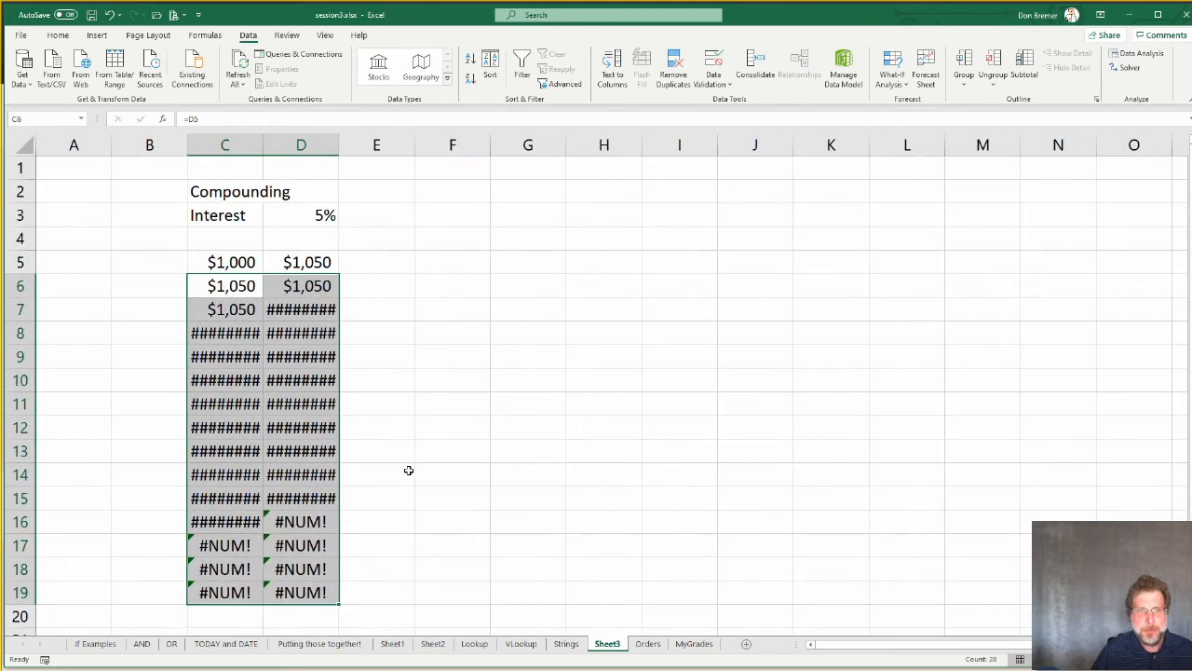
Step: Widen column D and compare the interest rate references in the D5 and D7 formulas
click(307, 316)
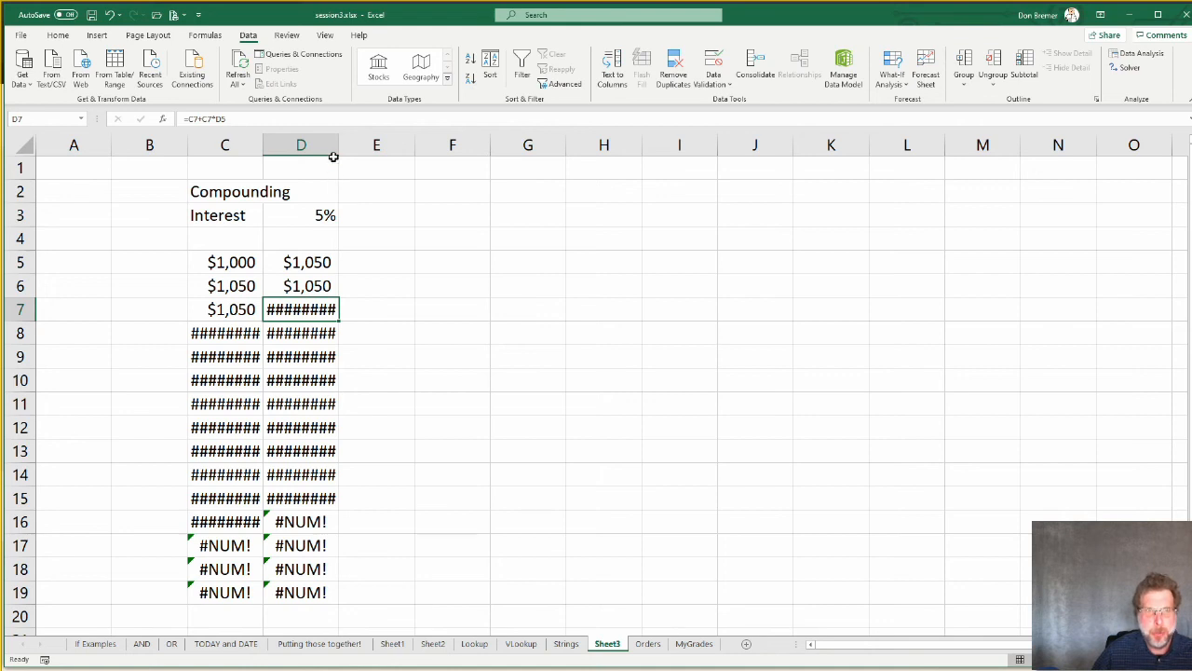
drag(339, 147, 401, 145)
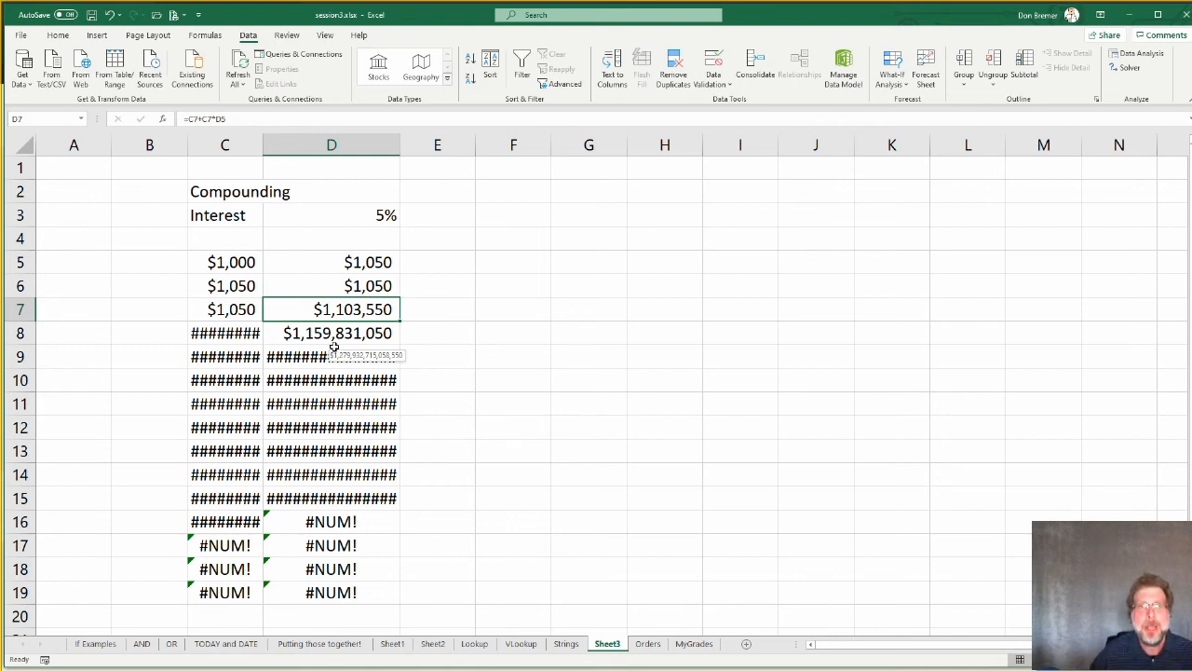
click(361, 262)
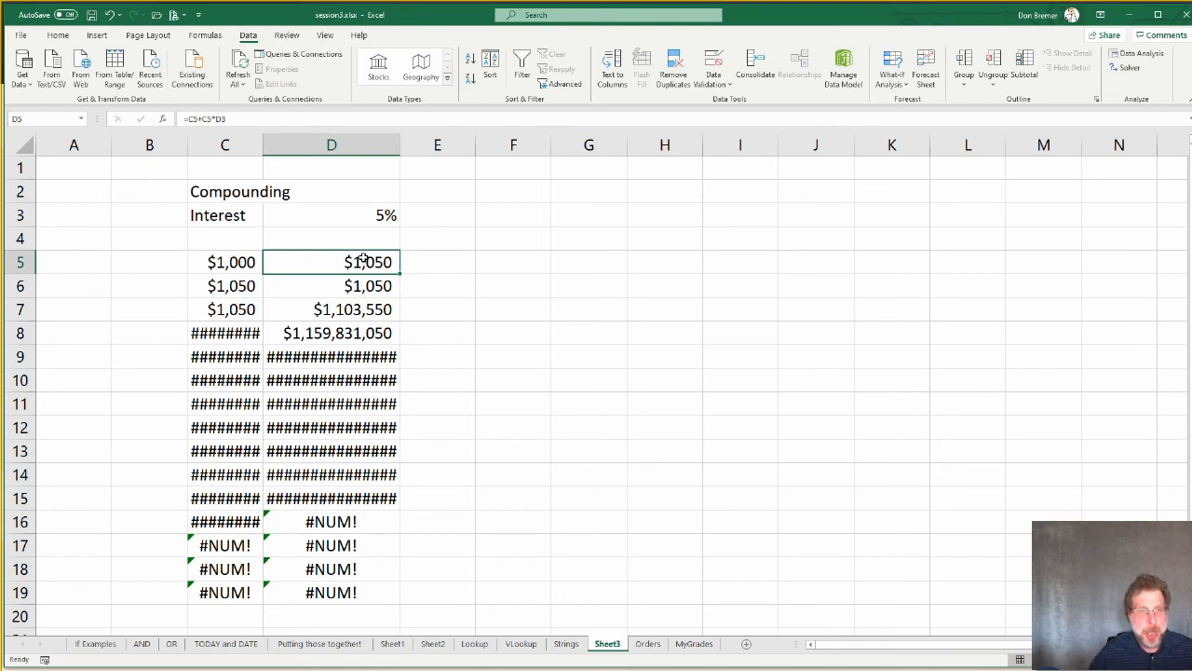
click(359, 311)
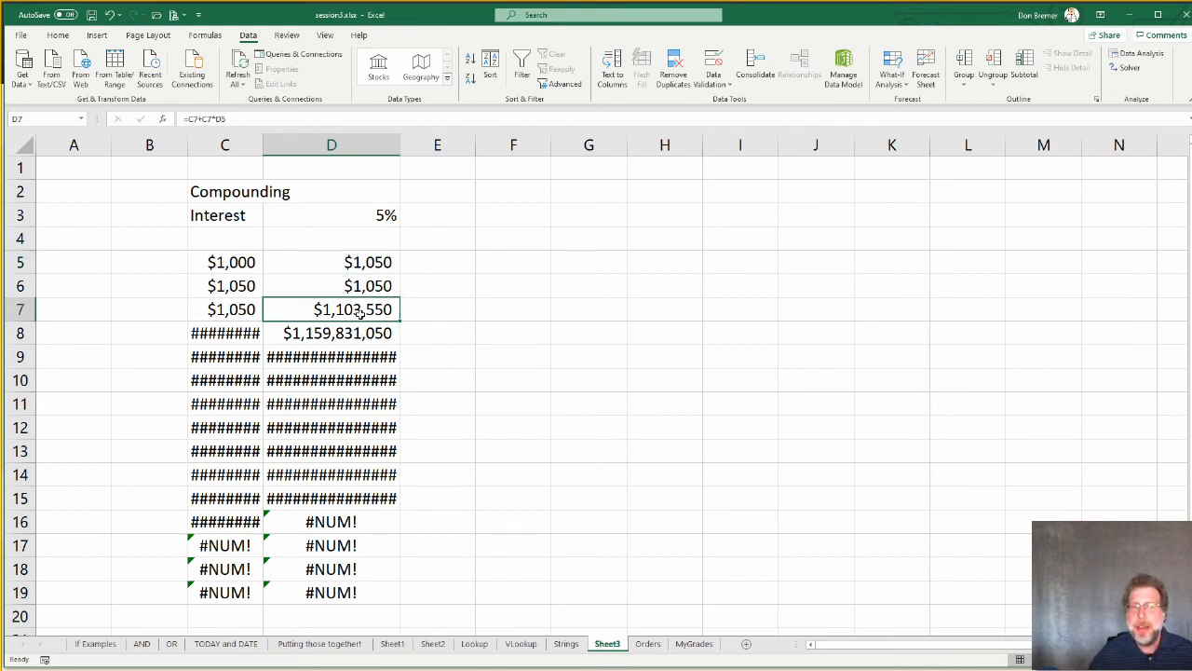
double_click(359, 311)
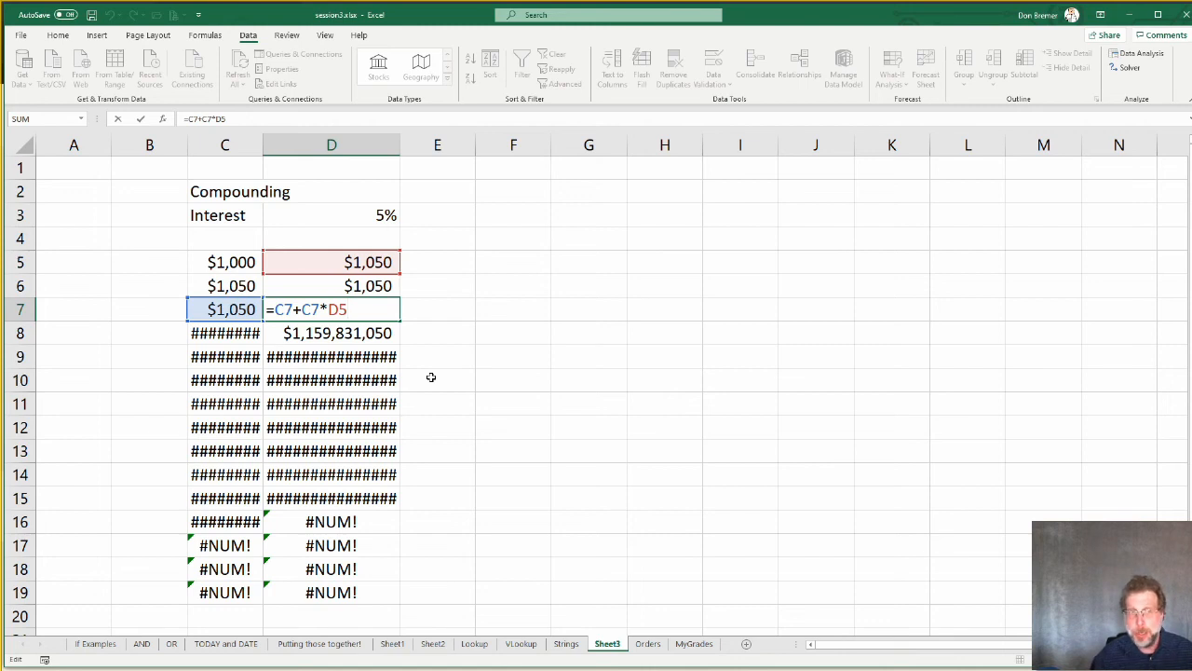
key(Return)
Step: Make the interest rate reference in D5 absolute so the formula is =C5+C5*$D$3
key(Up)
key(Up)
key(Up)
key(F2)
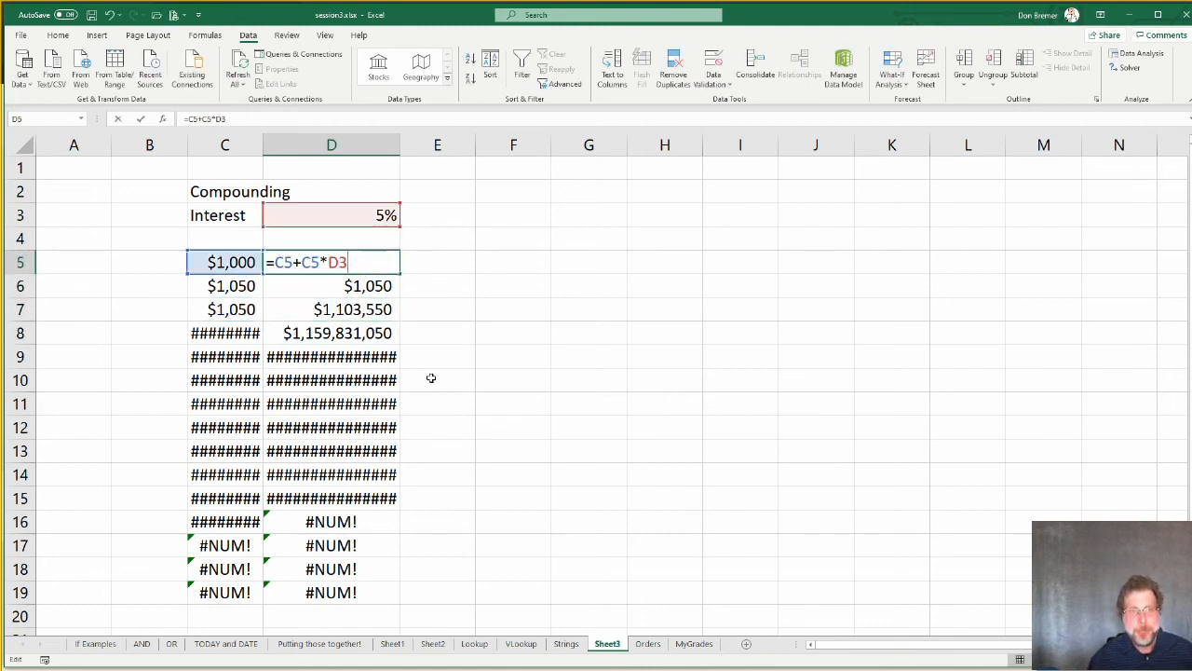
key(Left)
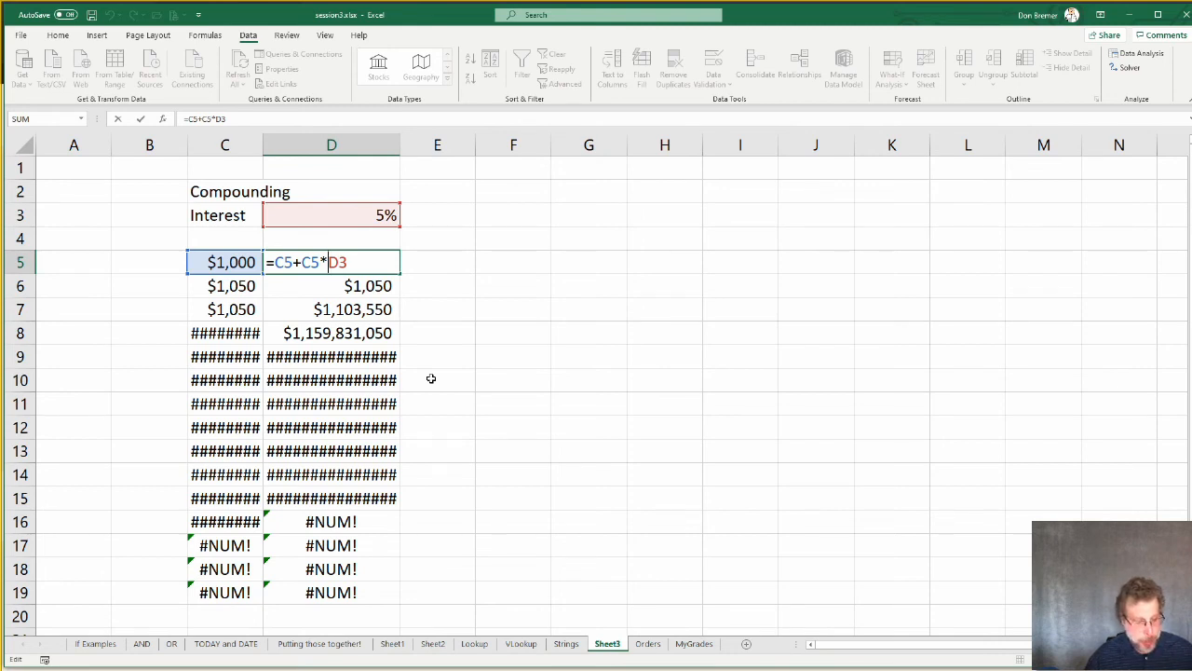
text($D)
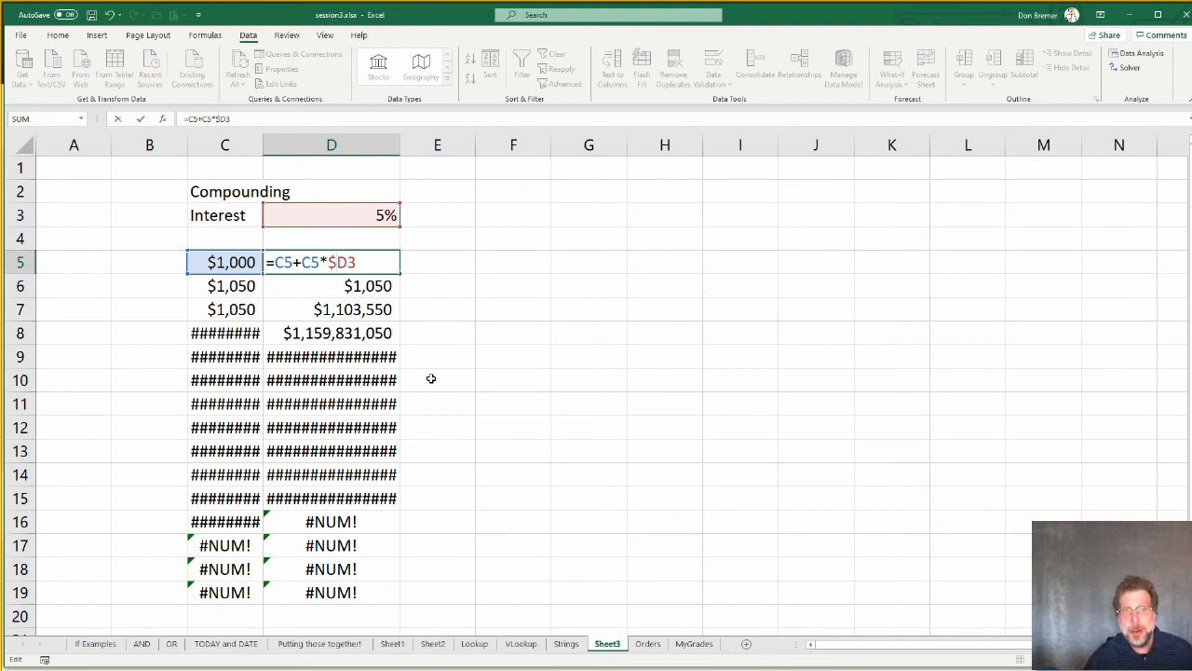
text($)
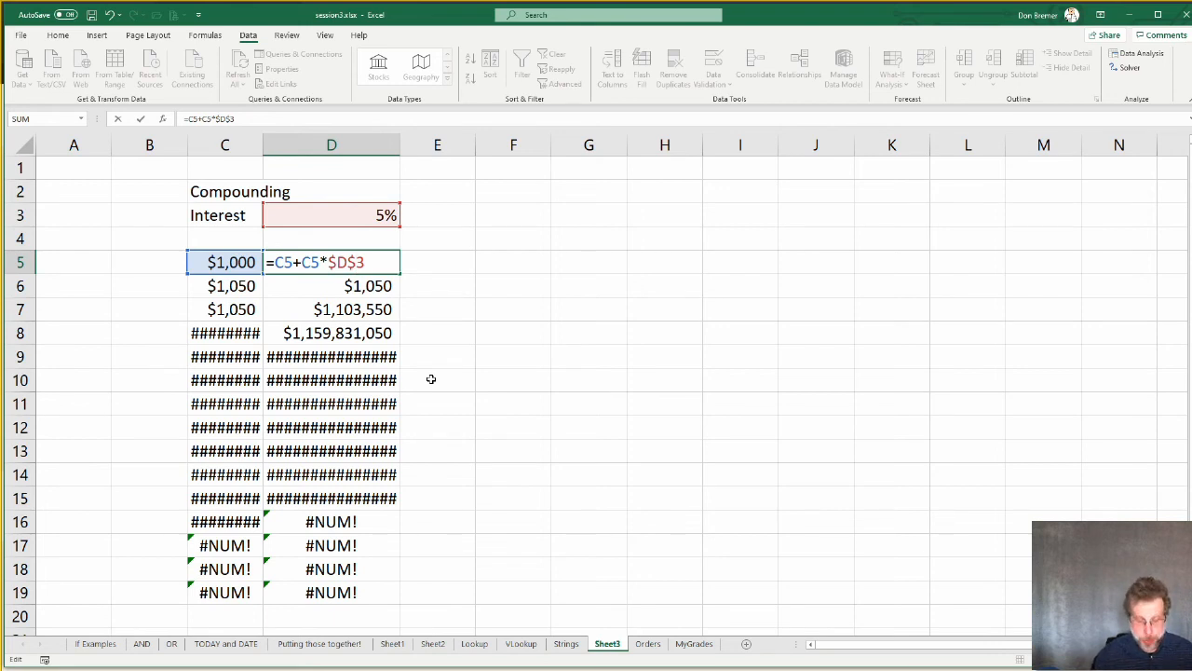
key(Return)
Step: Fill the corrected D5 formula down to D19 and narrow column D to fit the amounts with a little extra space
key(Up)
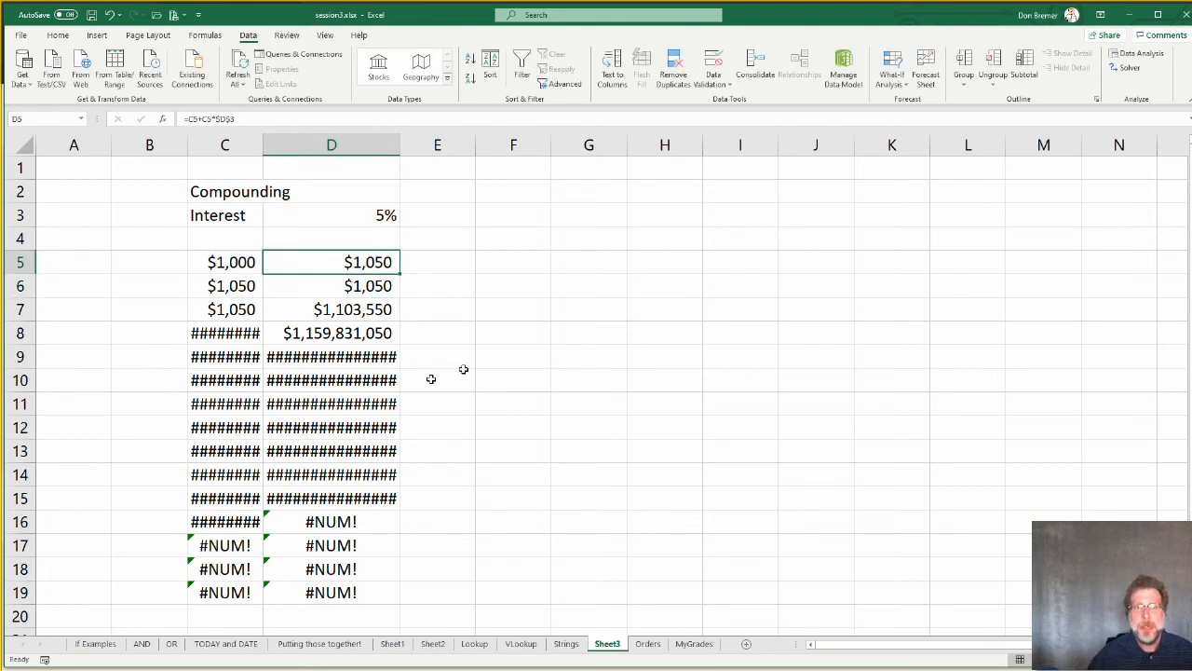
double_click(399, 274)
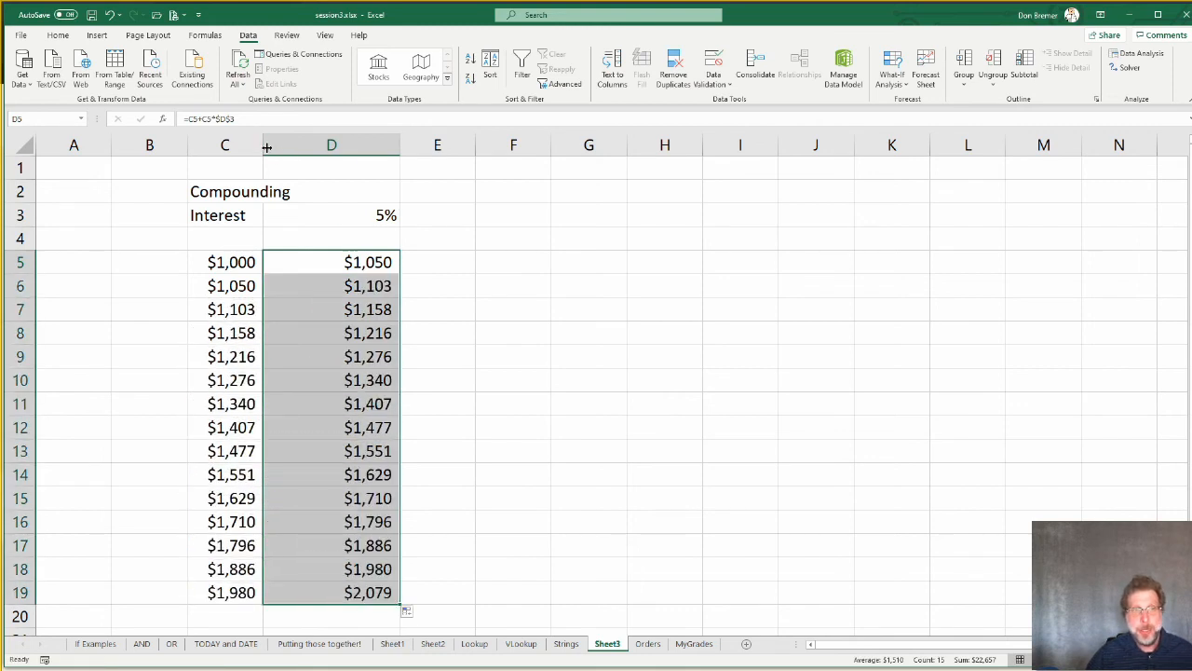
double_click(400, 145)
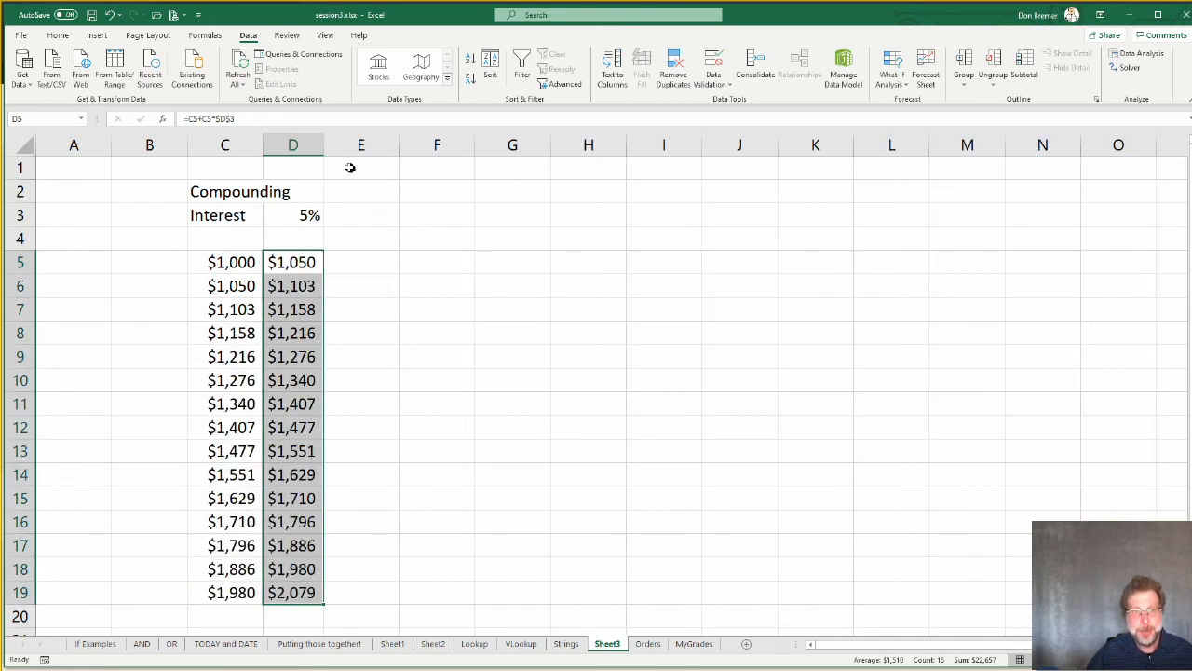
drag(324, 144, 341, 145)
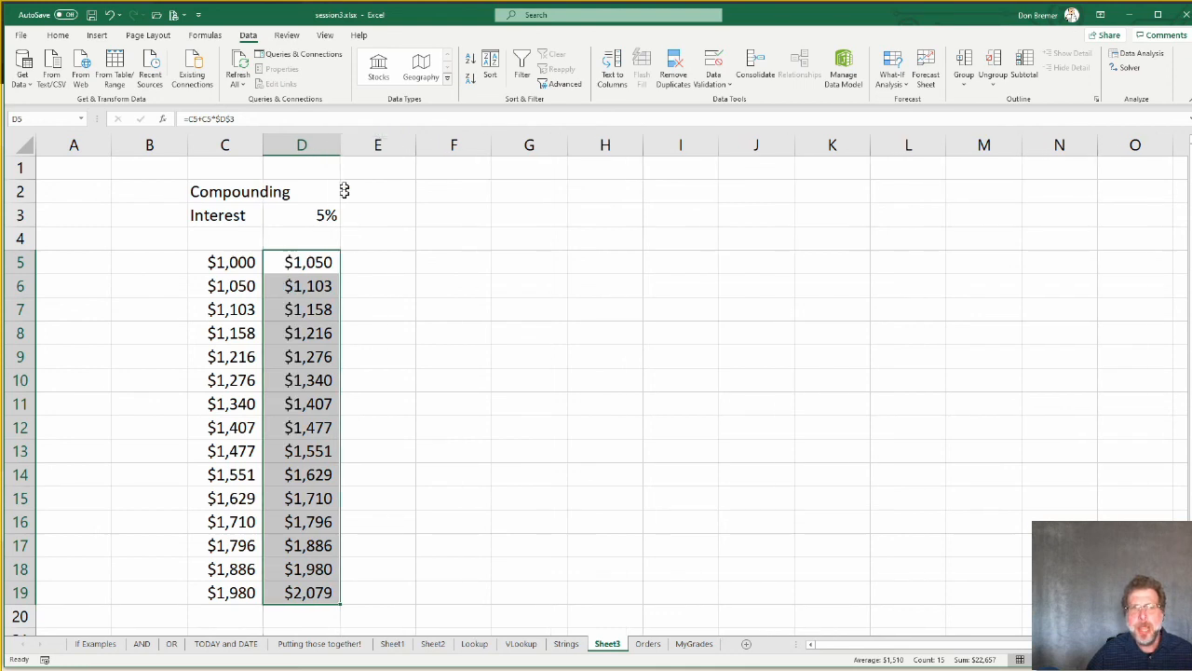
Step: Edit the formula in D5 and remove both dollar signs from the interest rate reference, leaving =C5+C5*D3
click(325, 259)
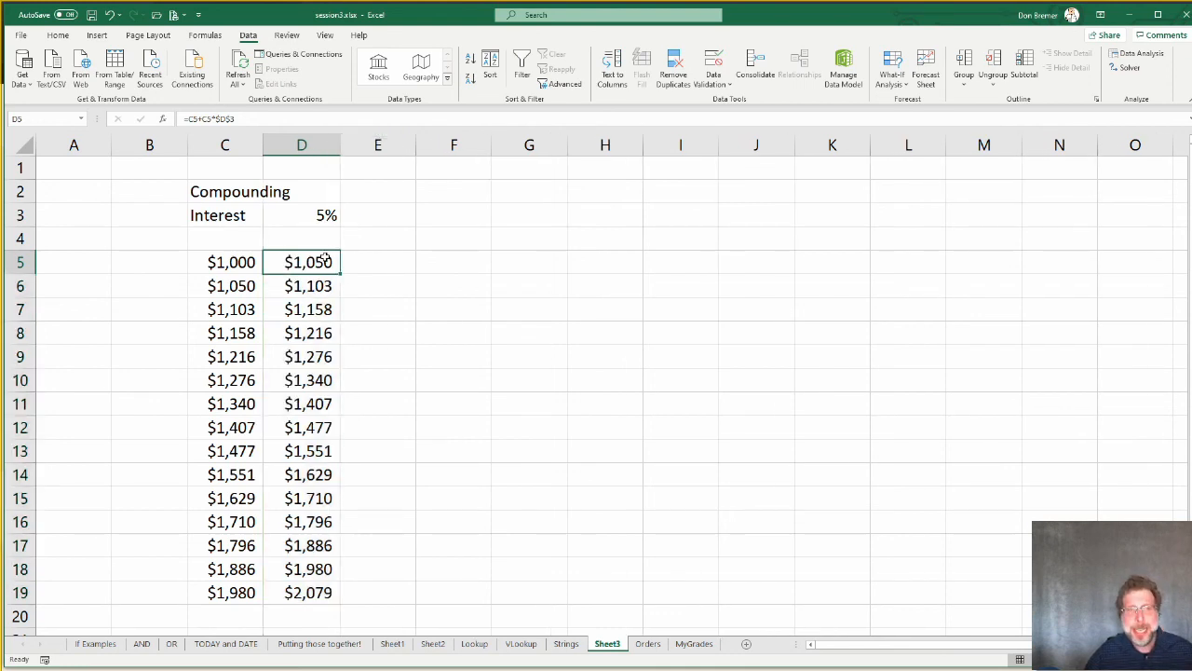
double_click(324, 259)
click(340, 262)
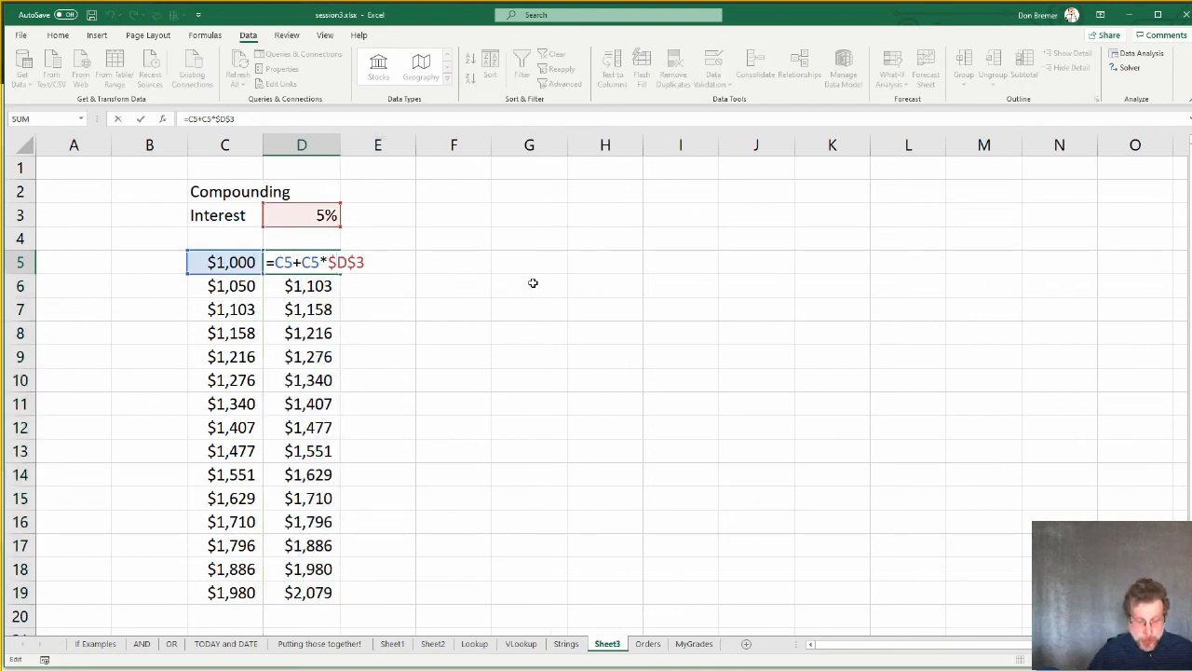
key(BackSpace)
key(Right)
key(Right)
key(BackSpace)
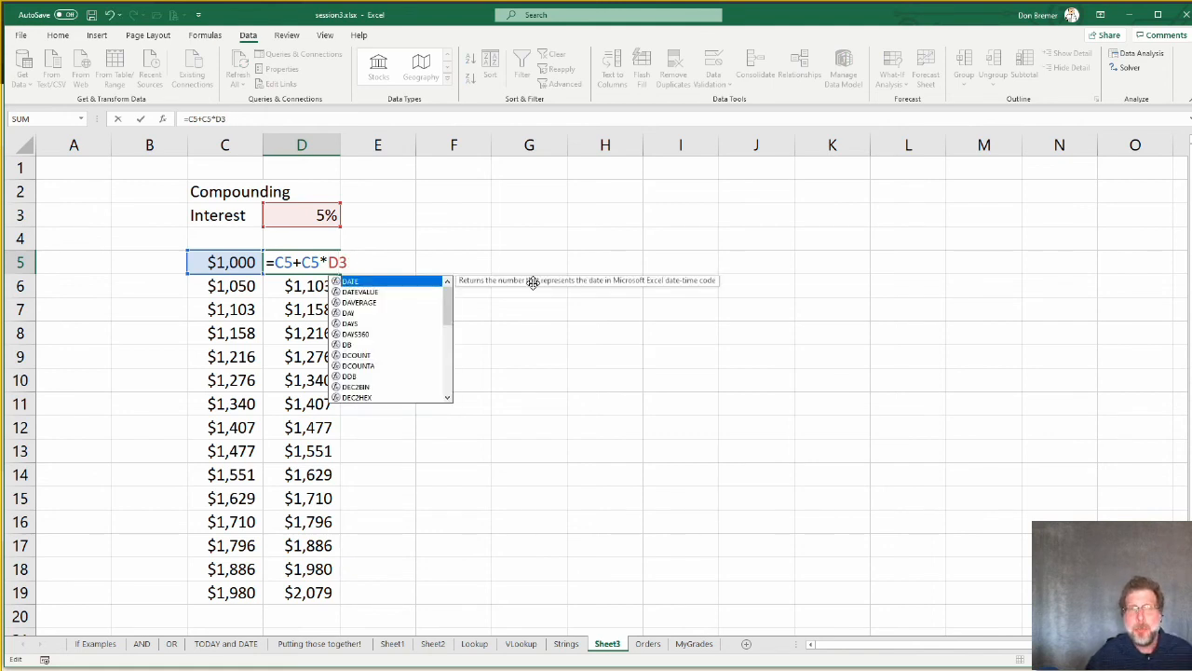
Step: Cycle the D3 reference in the D5 formula through its mixed and relative forms and commit it as =C5+C5*$D$3
key(Right)
key(Left)
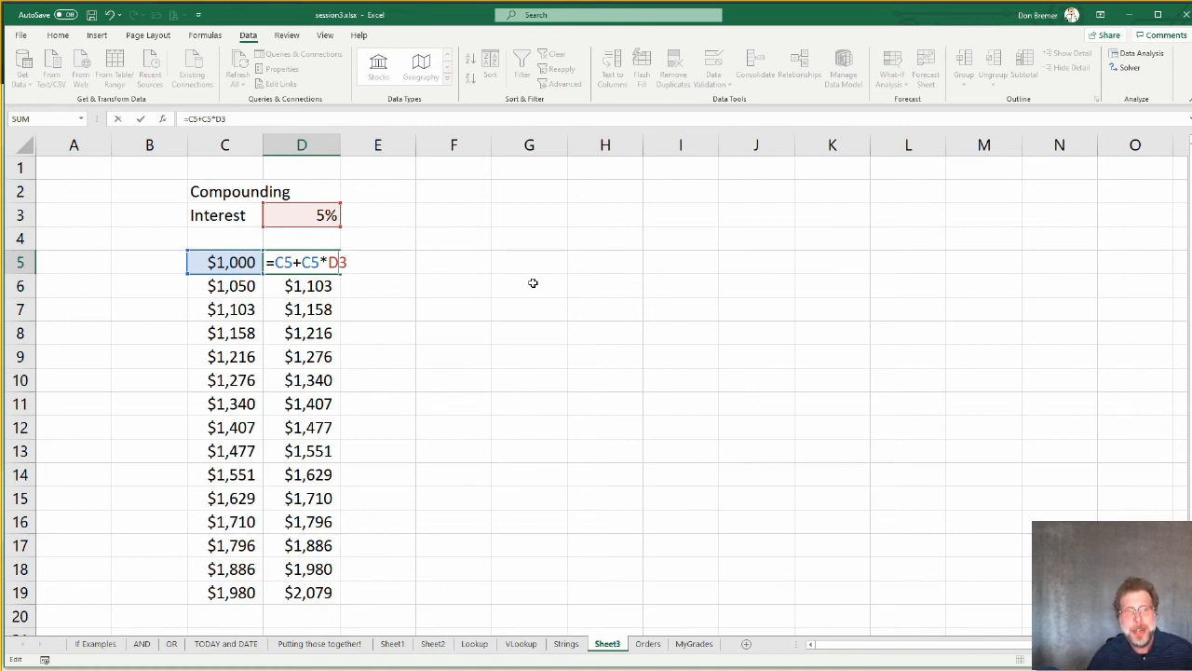
key(F4)
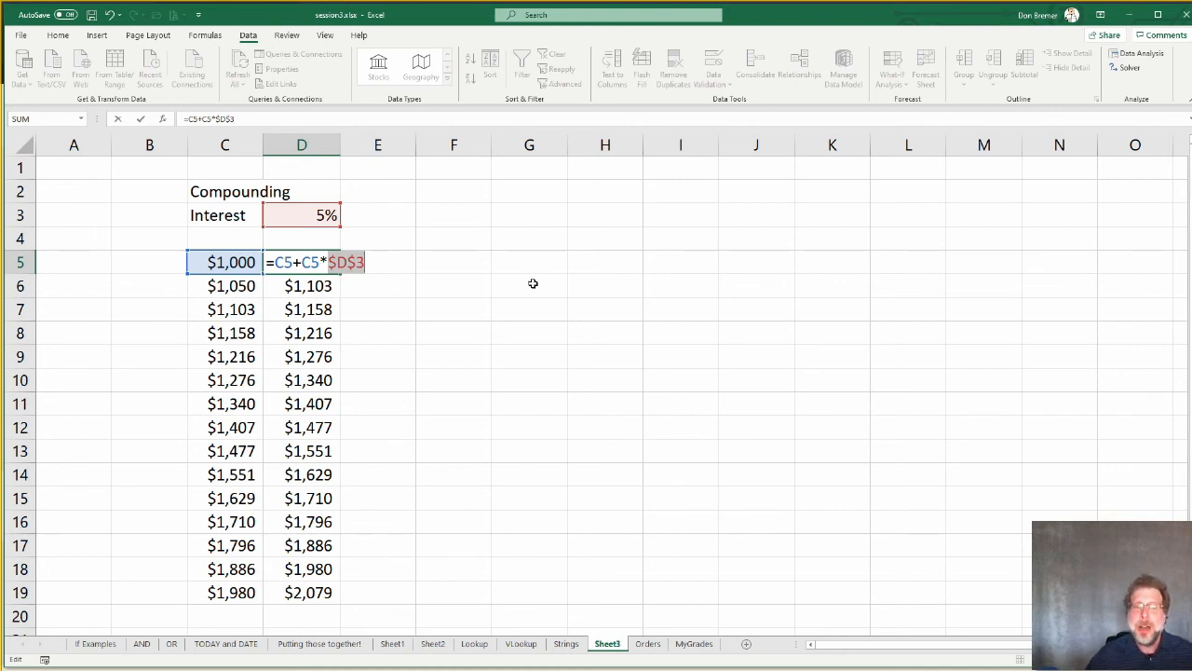
key(F4)
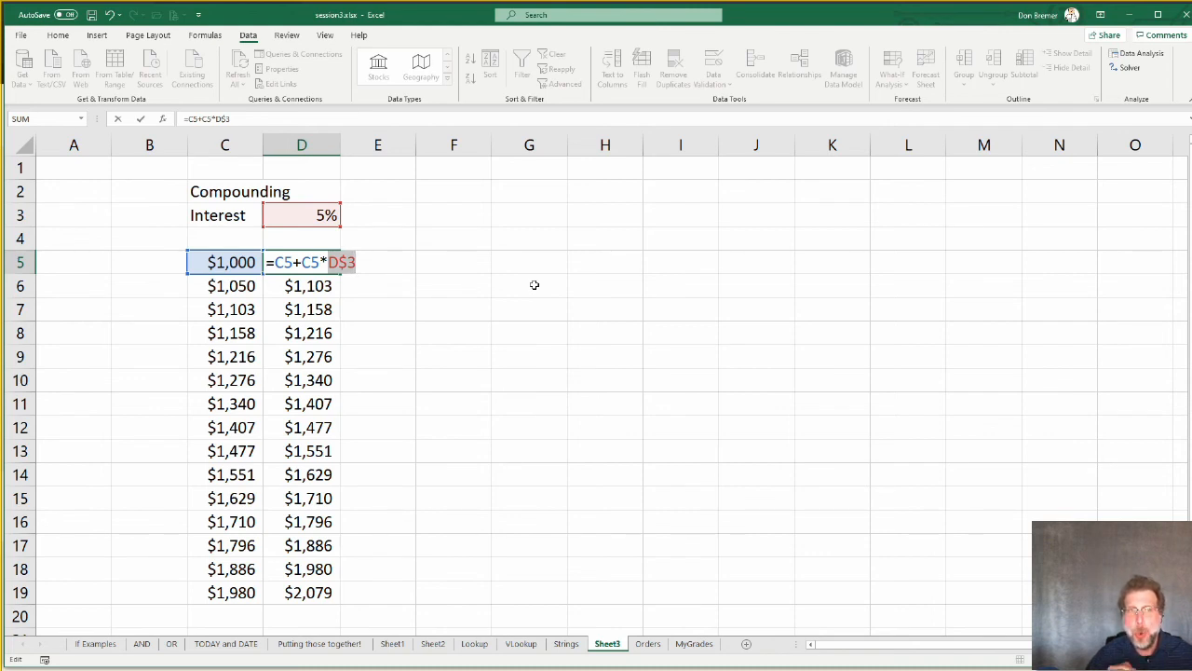
key(F4)
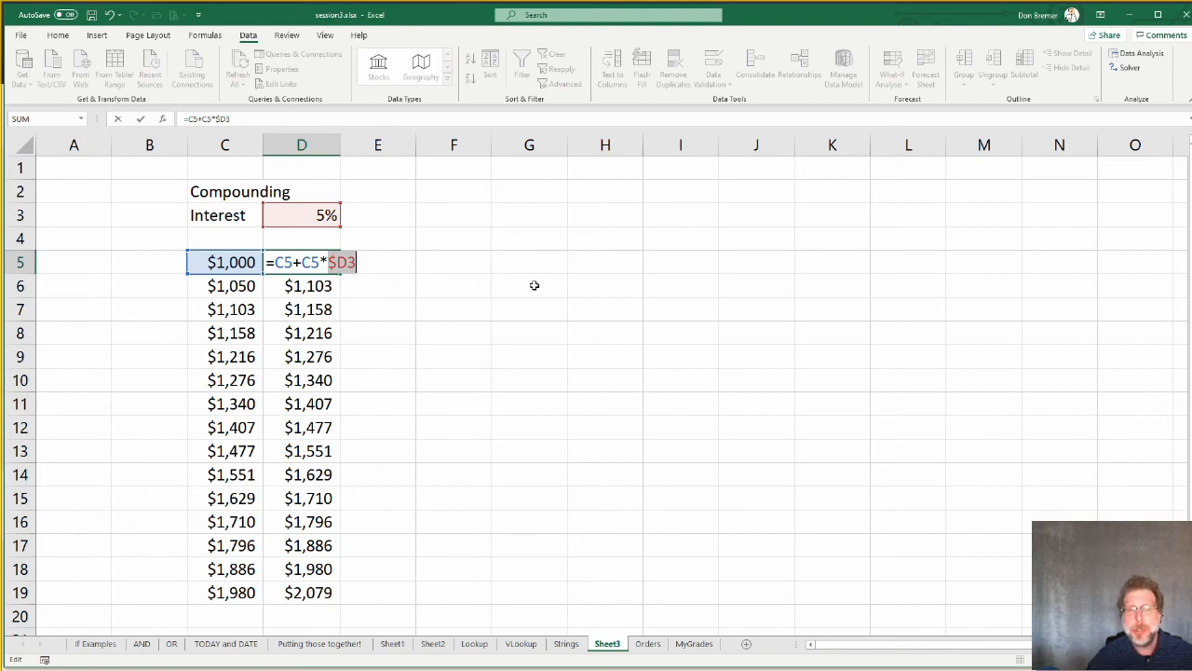
key(F4)
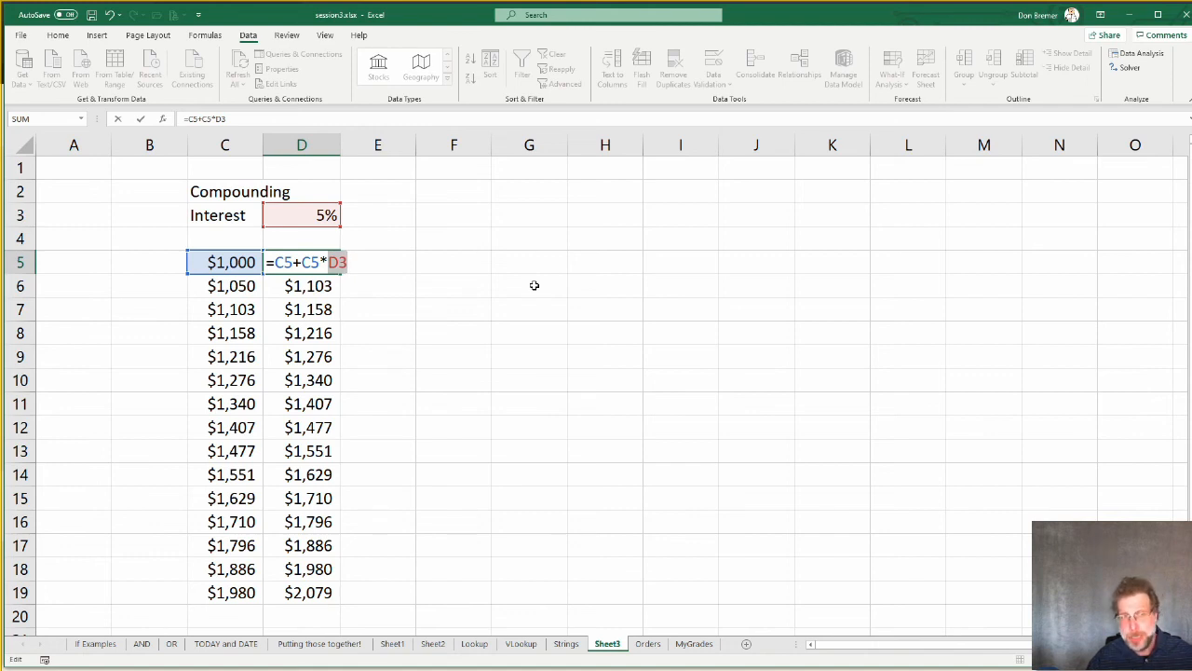
key(F4)
key(Return)
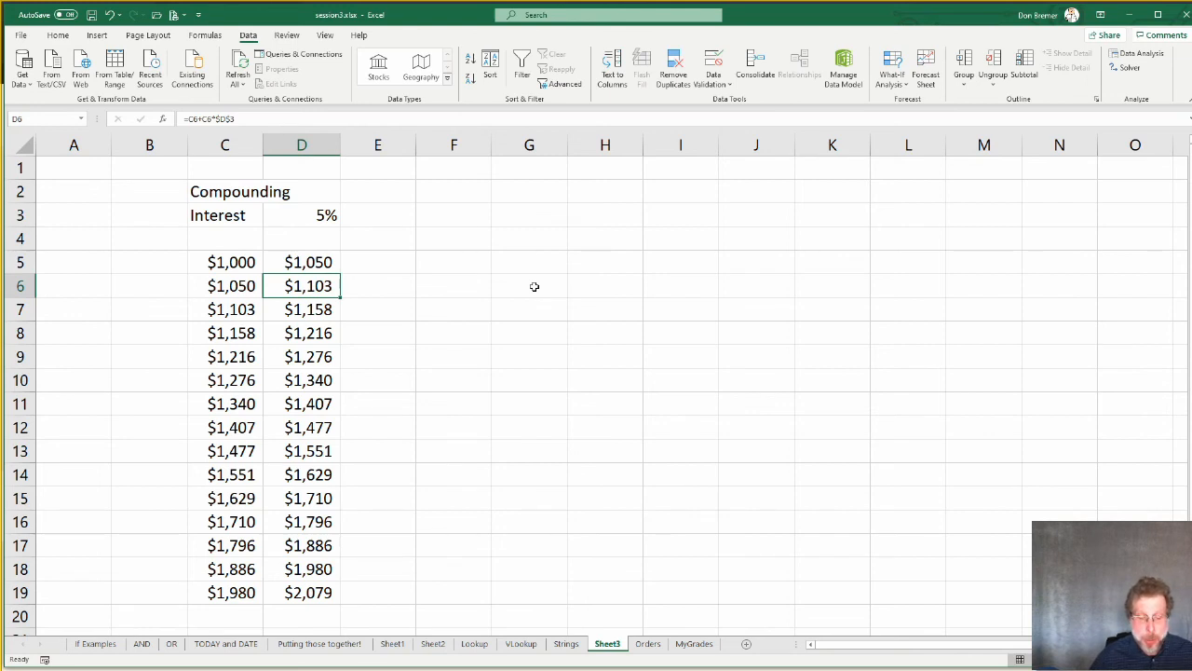
Step: Enter the formula =IF(D3<1,yes,no) in E5 with the yes and no results left unquoted
key(Up)
key(Right)
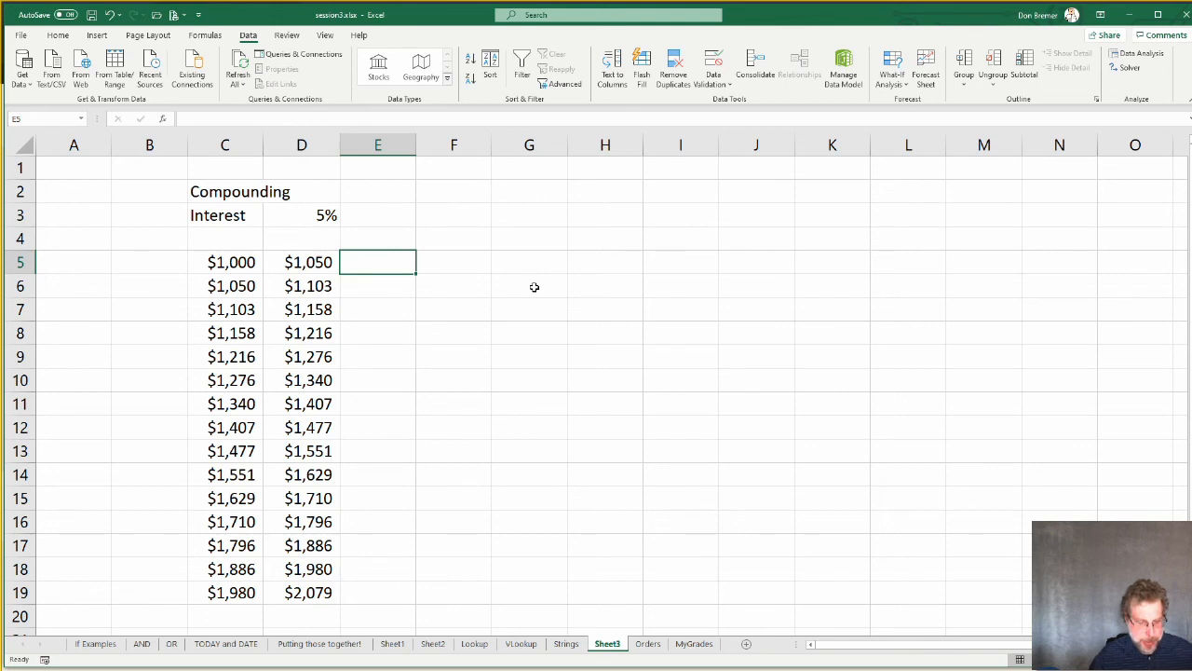
text(=if()
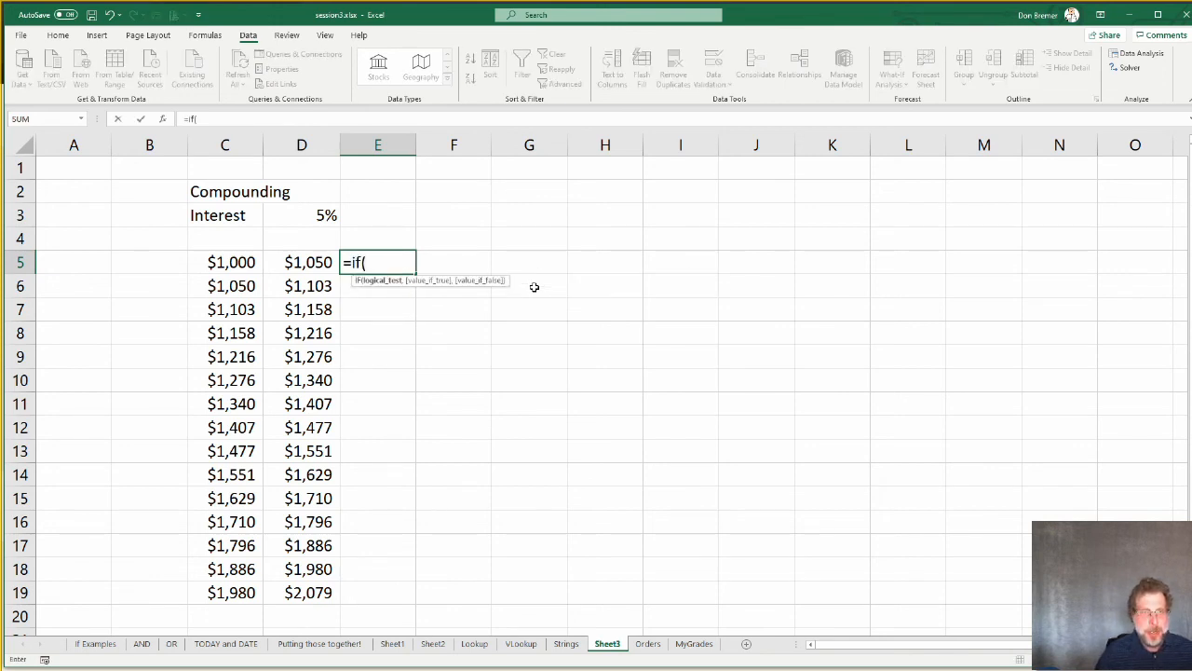
key(Up)
key(Up)
key(Up)
key(Down)
key(Left)
text(<1,)
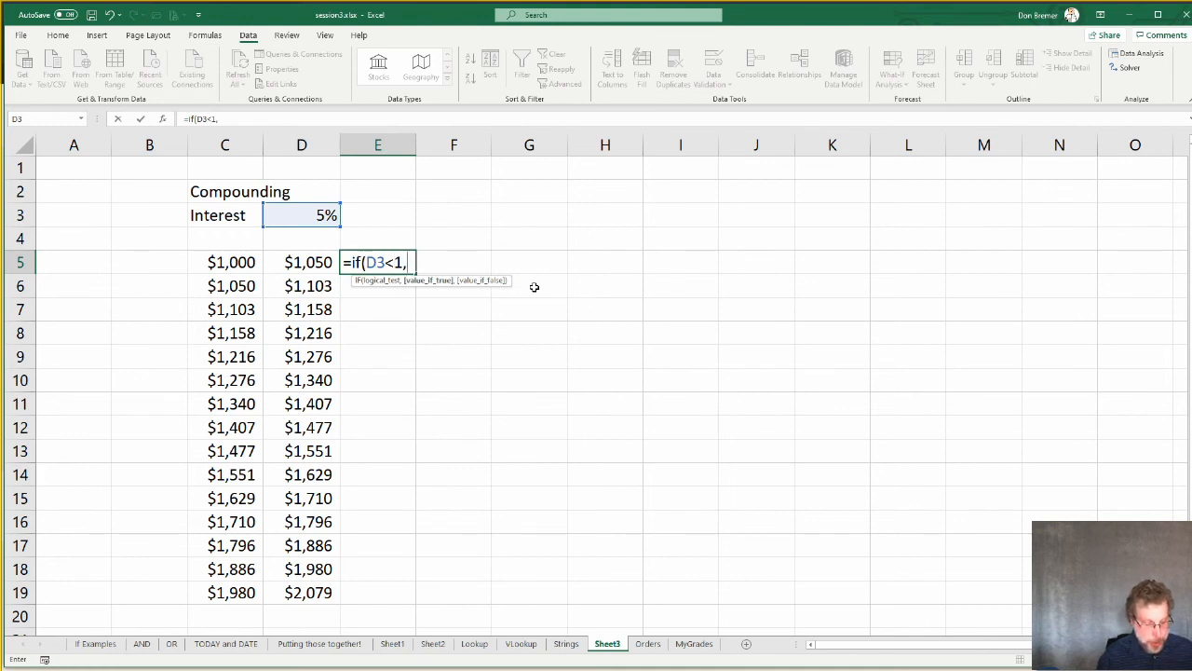
text(yes)
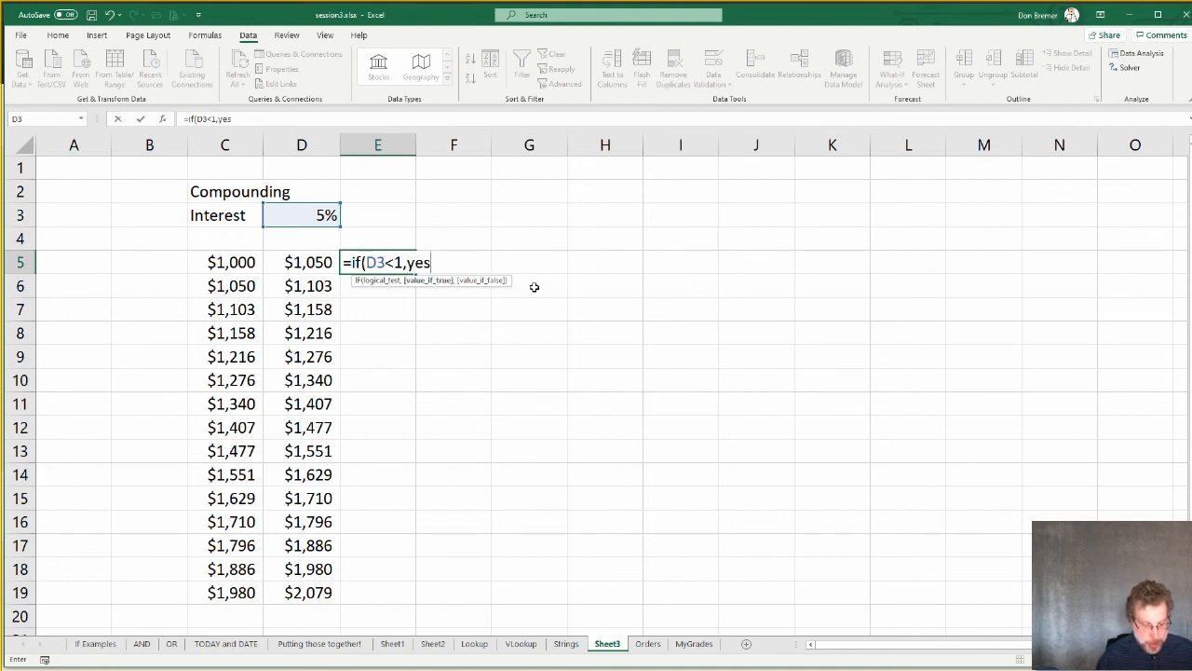
text(,no))
key(Return)
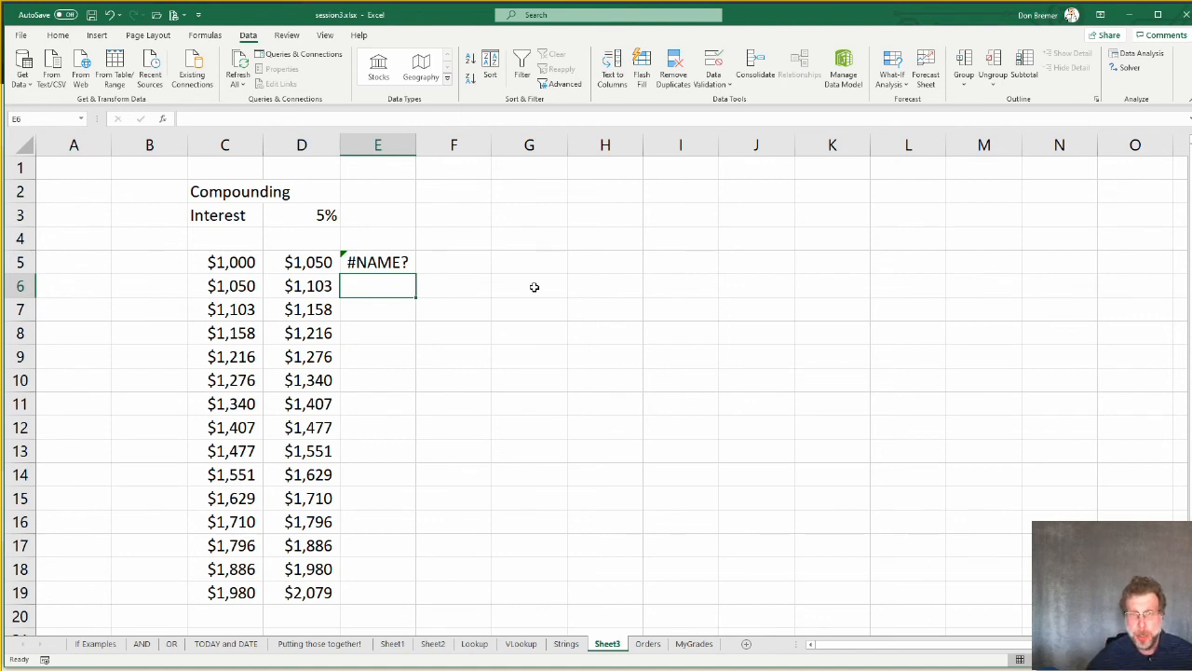
Step: Clear the IF formula from E5
key(Up)
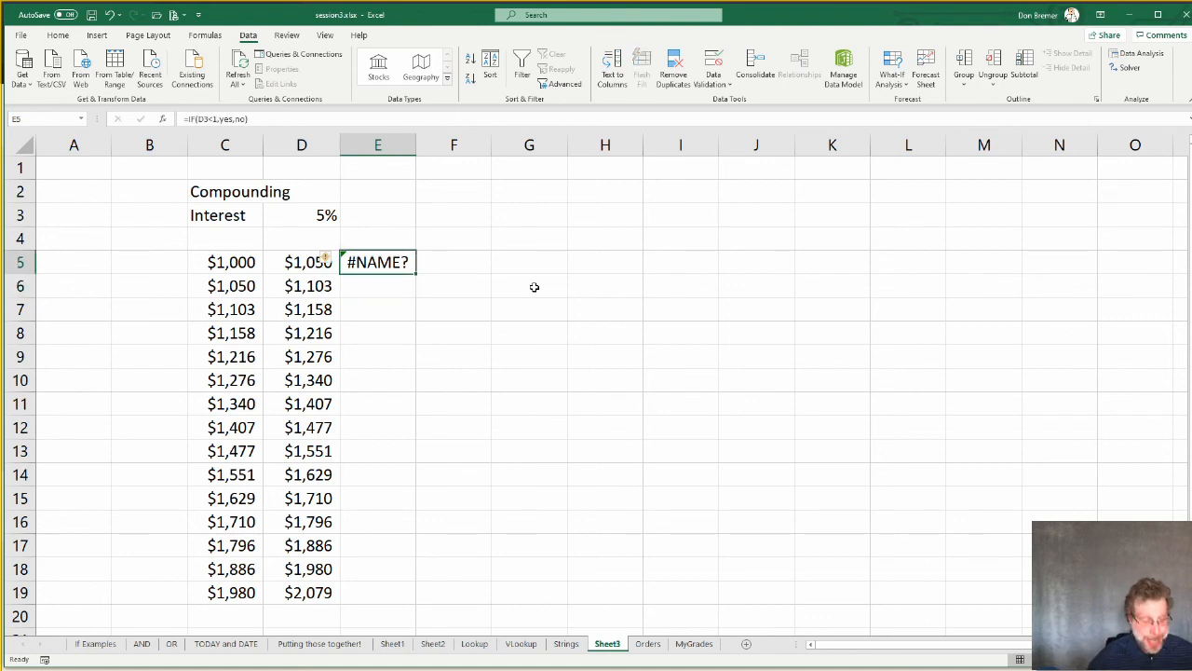
key(F2)
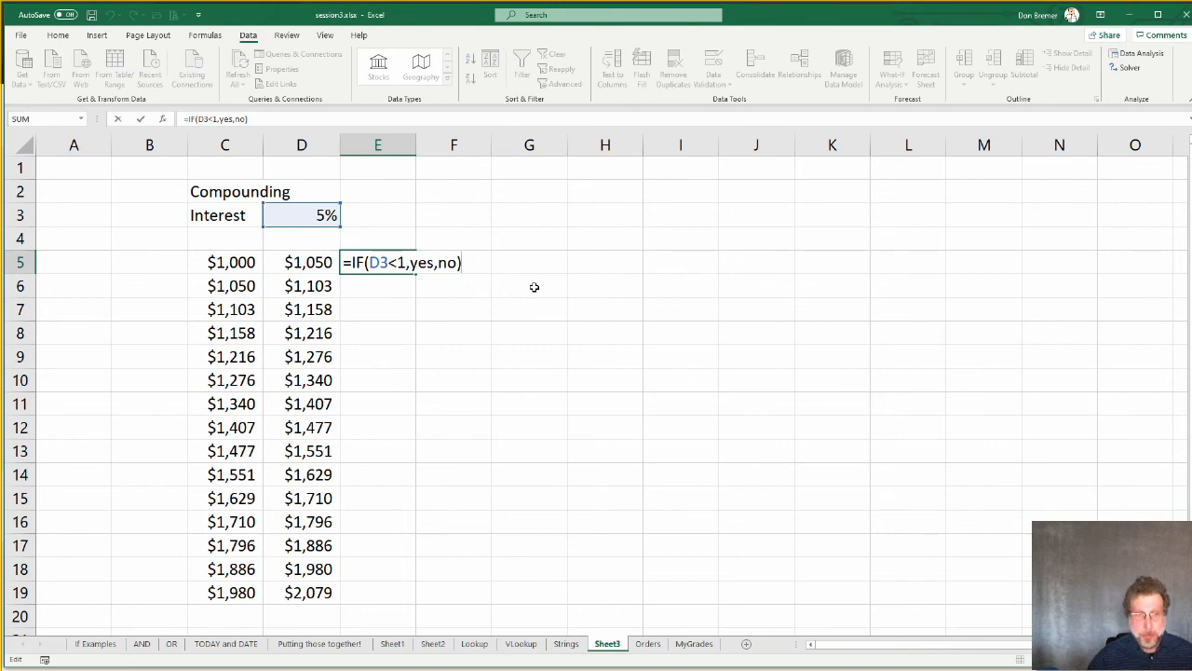
key(shift+Home)
key(BackSpace)
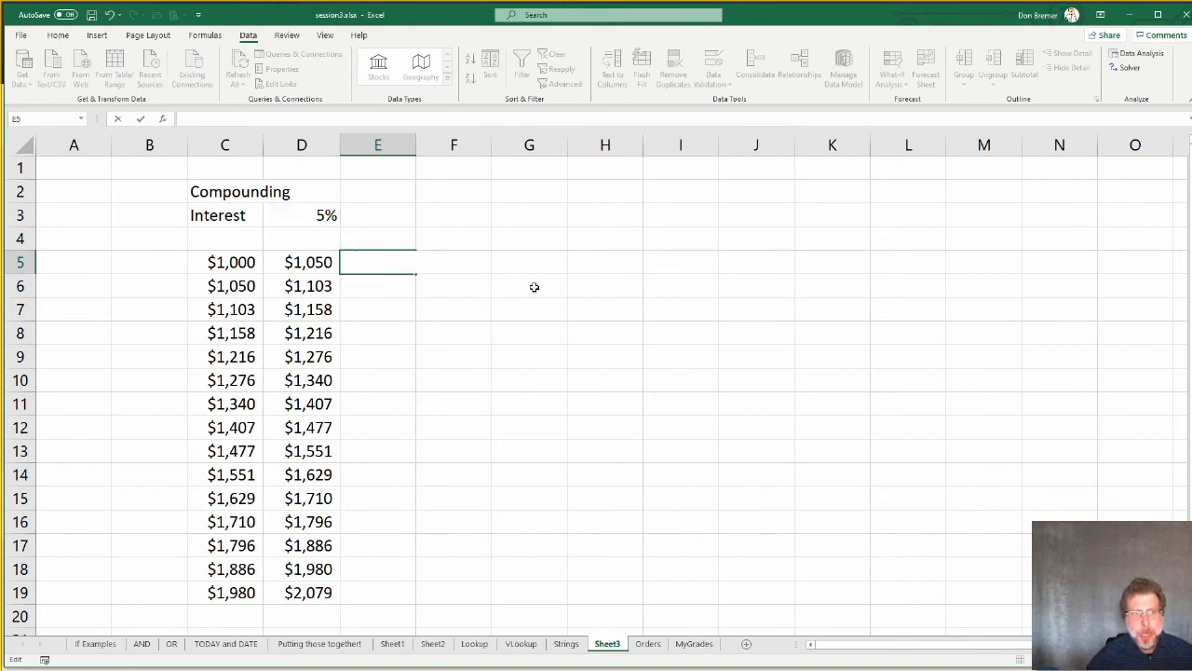
key(Return)
Step: Name the interest rate cell D3 CompoundInterest
key(Up)
key(Up)
key(Up)
key(Left)
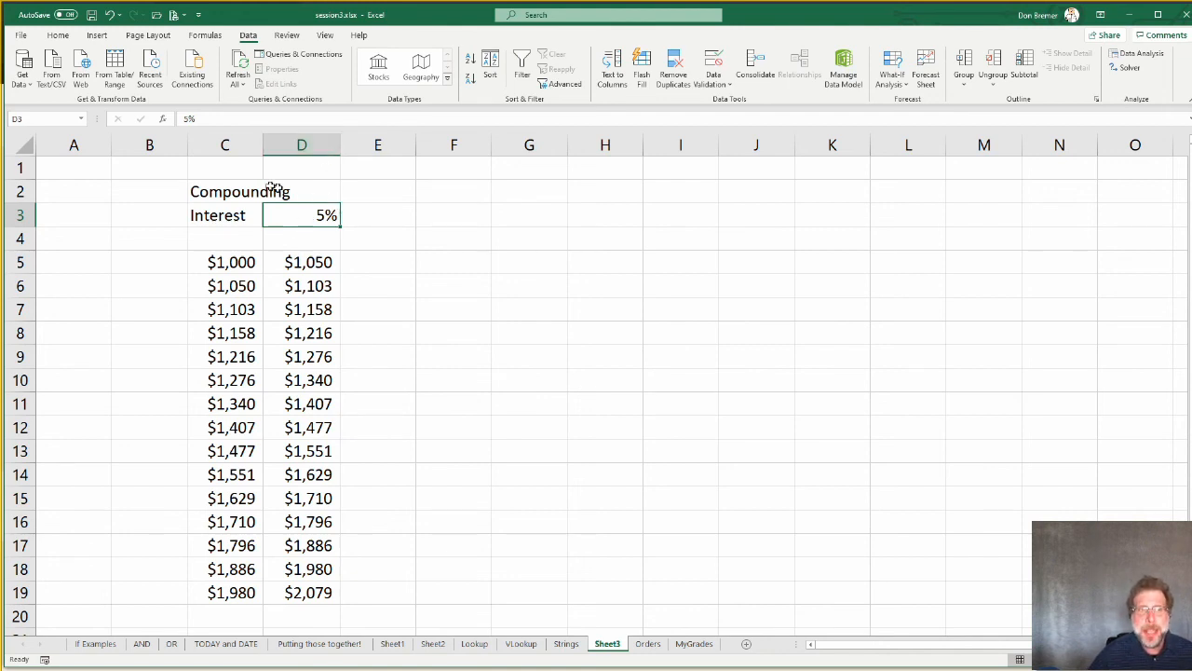
click(37, 117)
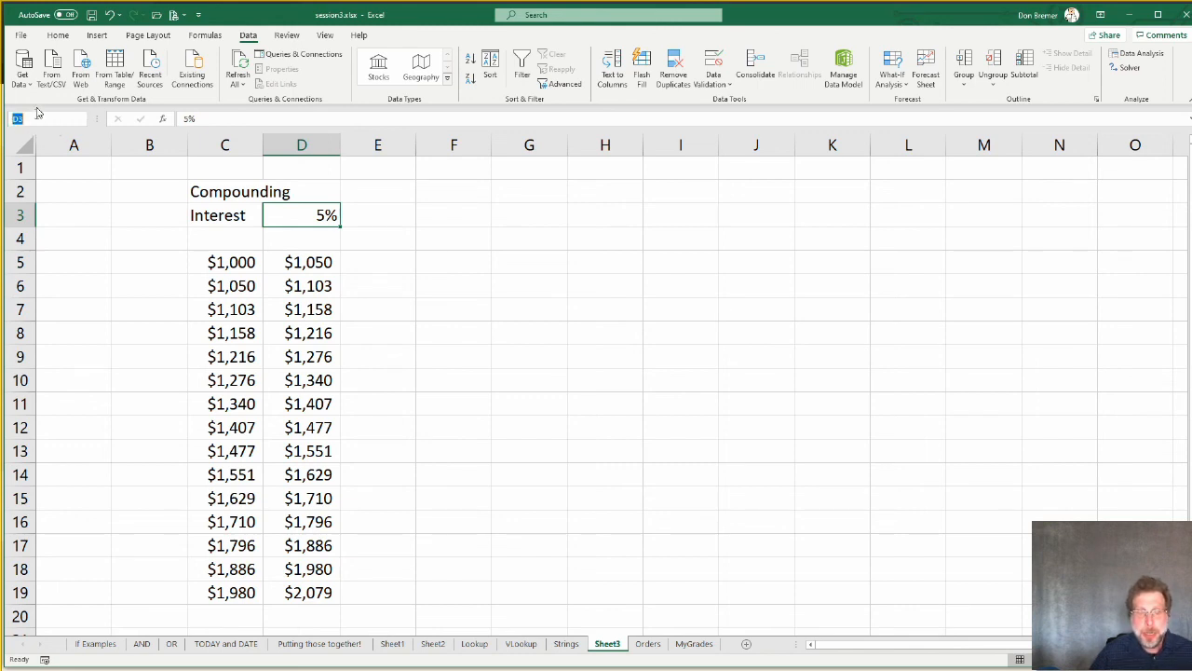
text(Comp)
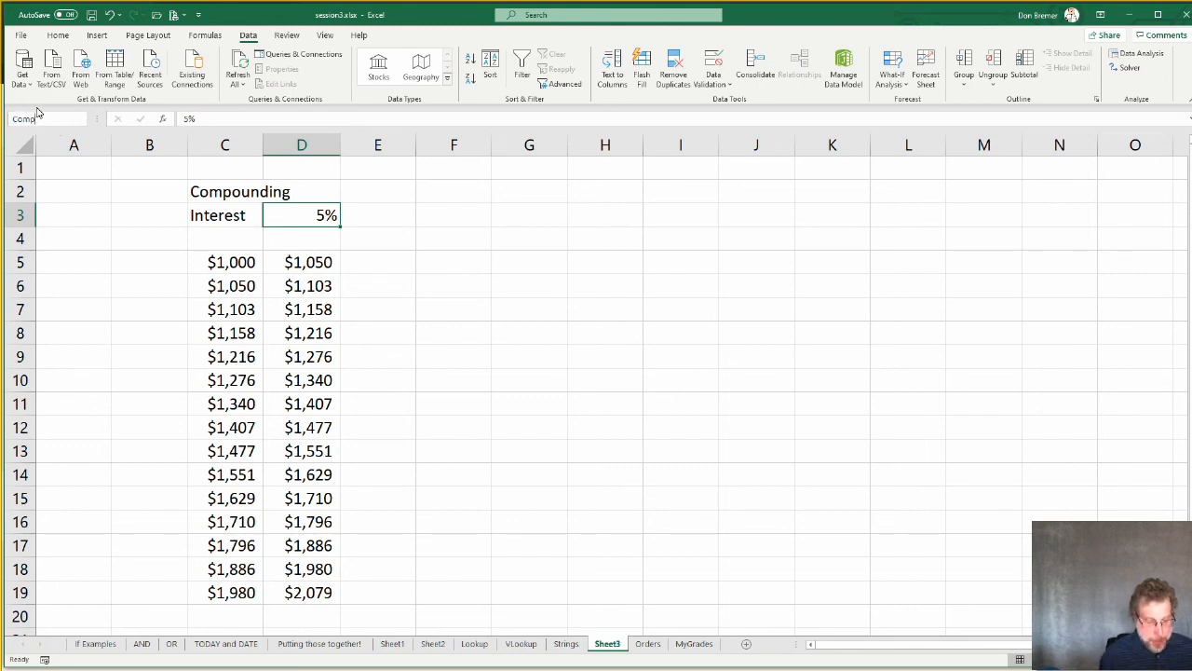
text(oundInter)
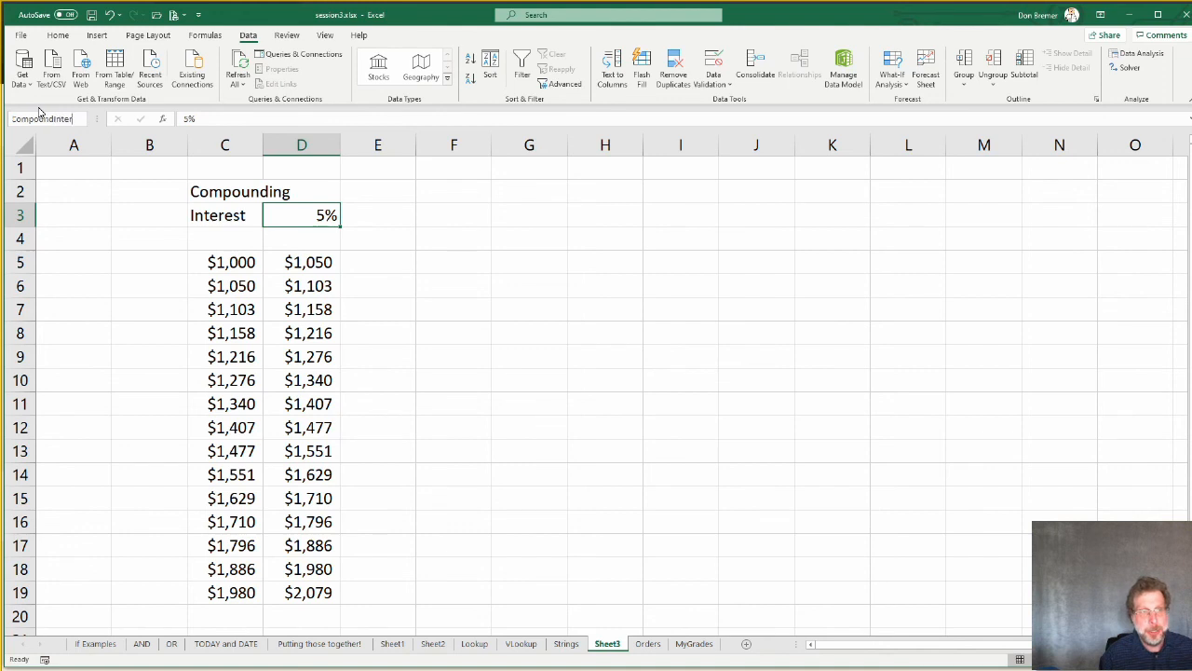
text(est)
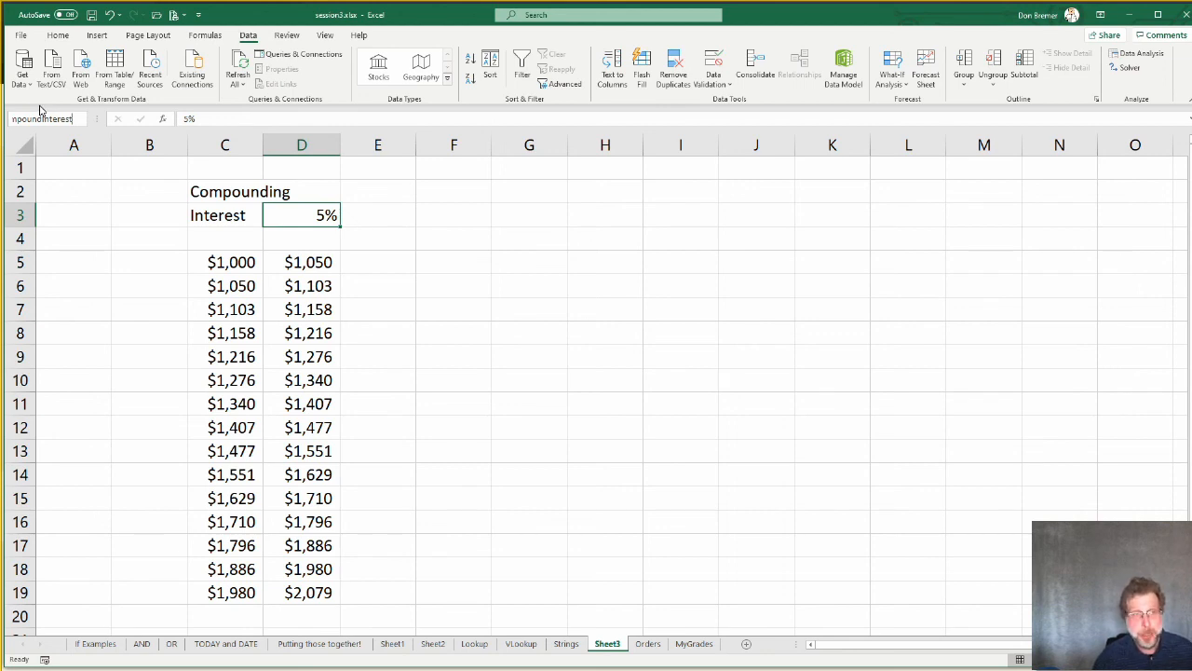
key(Return)
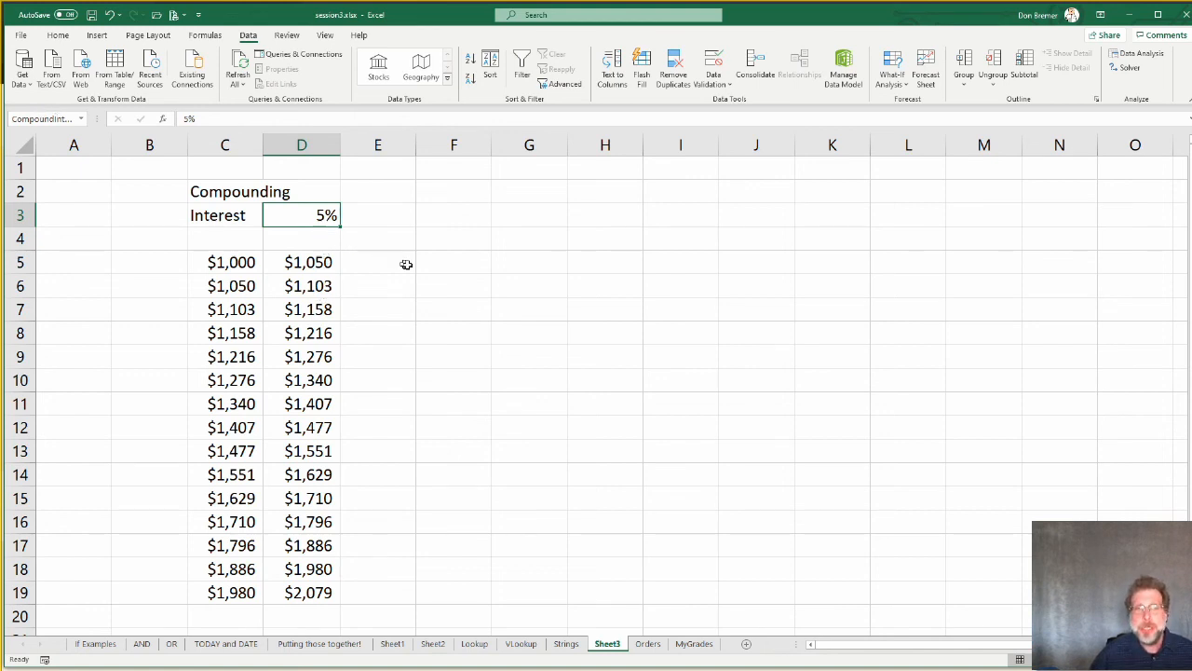
Step: Enter the formula =C5*CompoundInterest in F5, picking the named cell from the formula suggestions
click(438, 261)
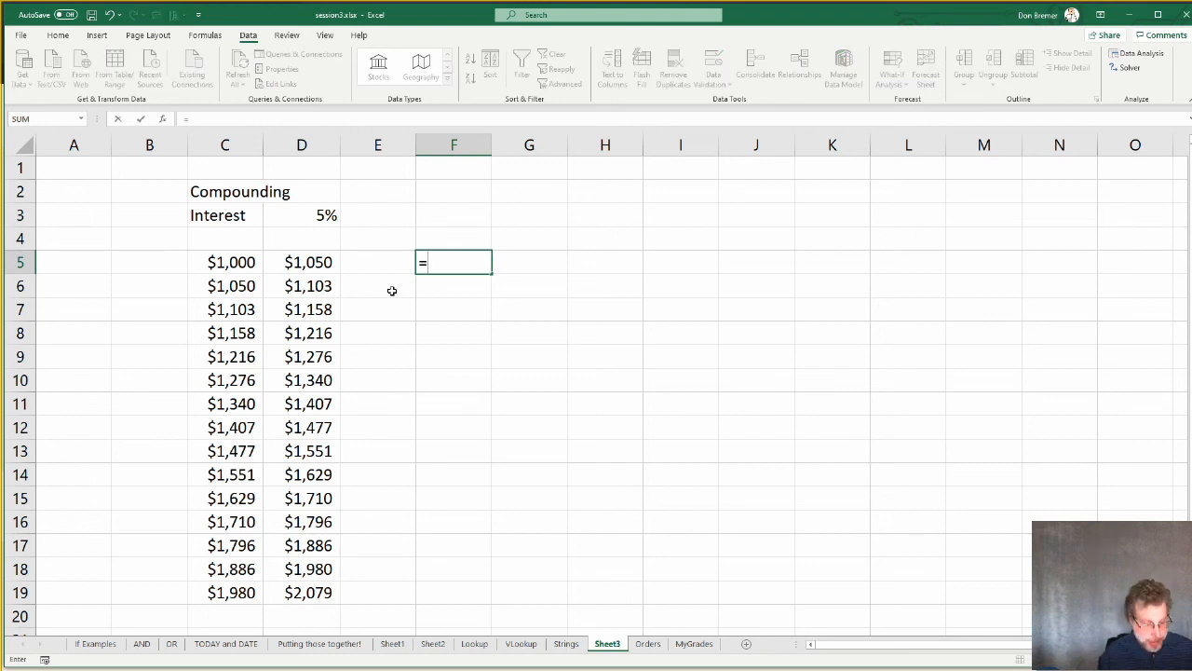
text(c5*)
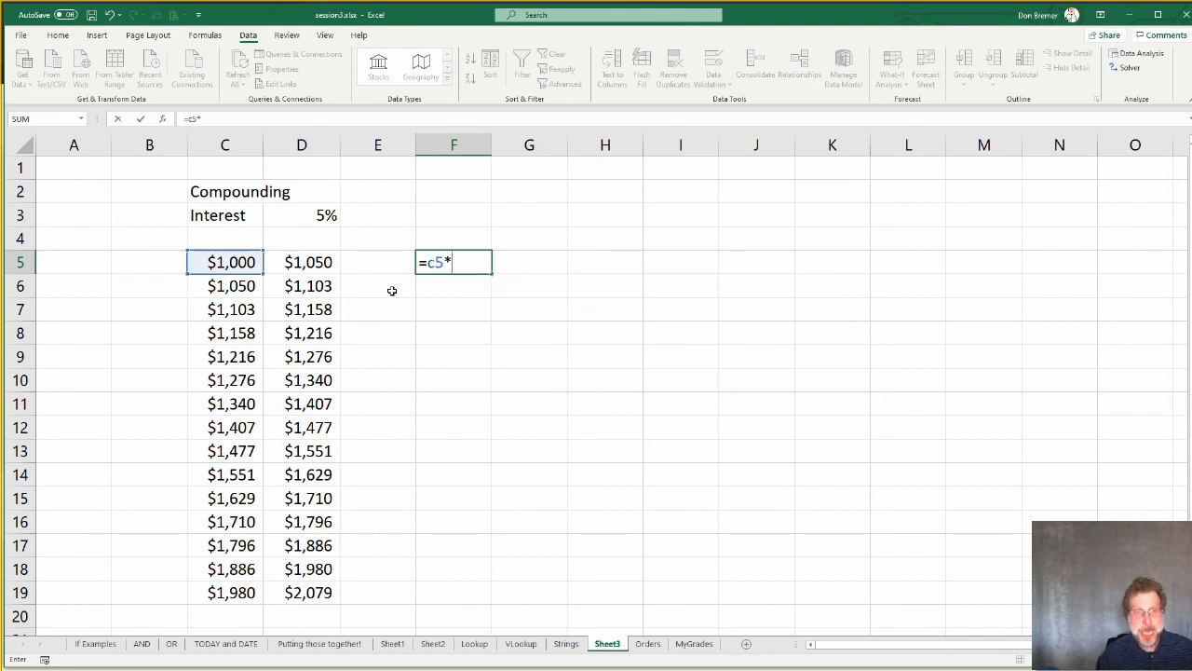
text(cou)
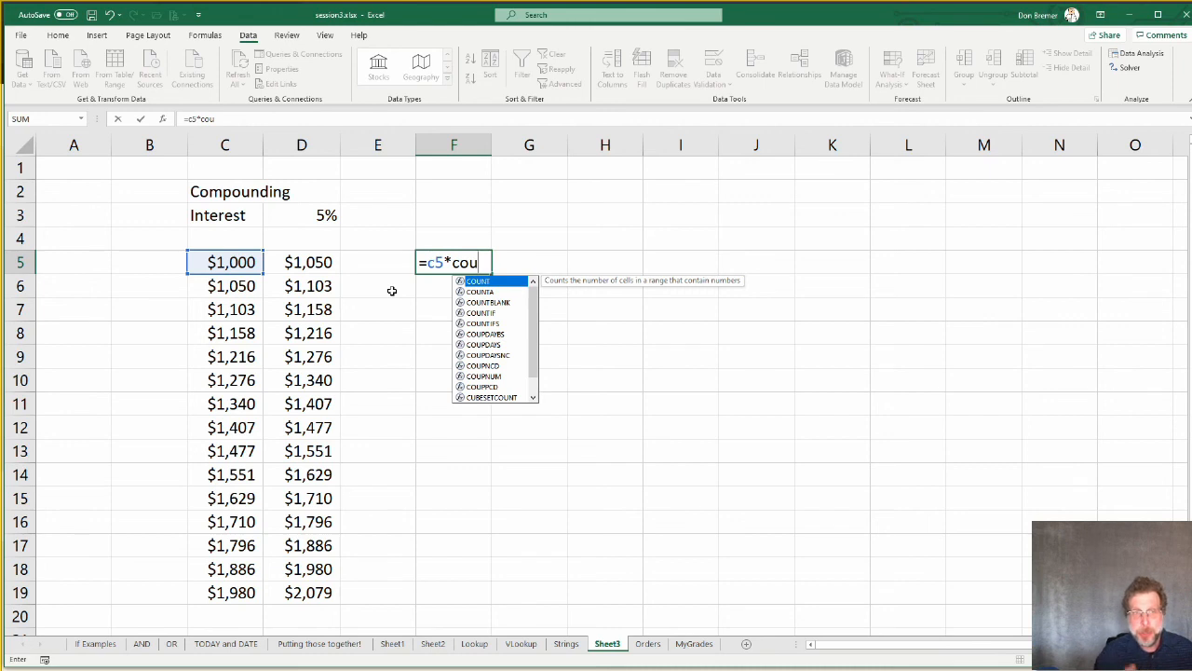
key(BackSpace)
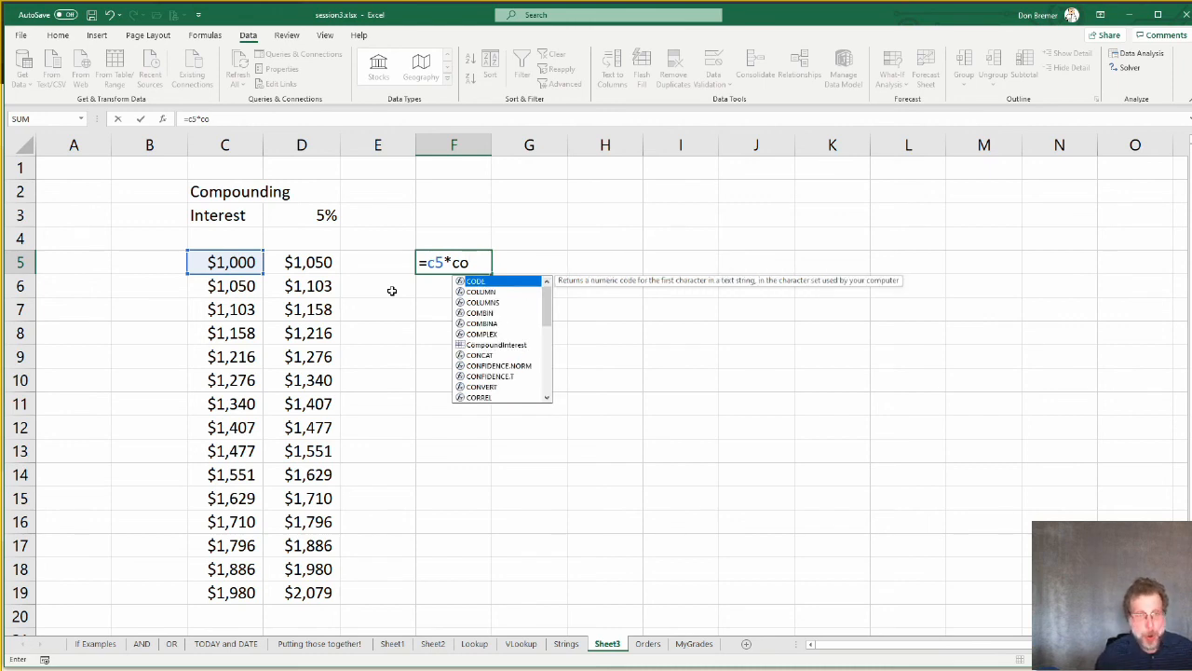
text(m)
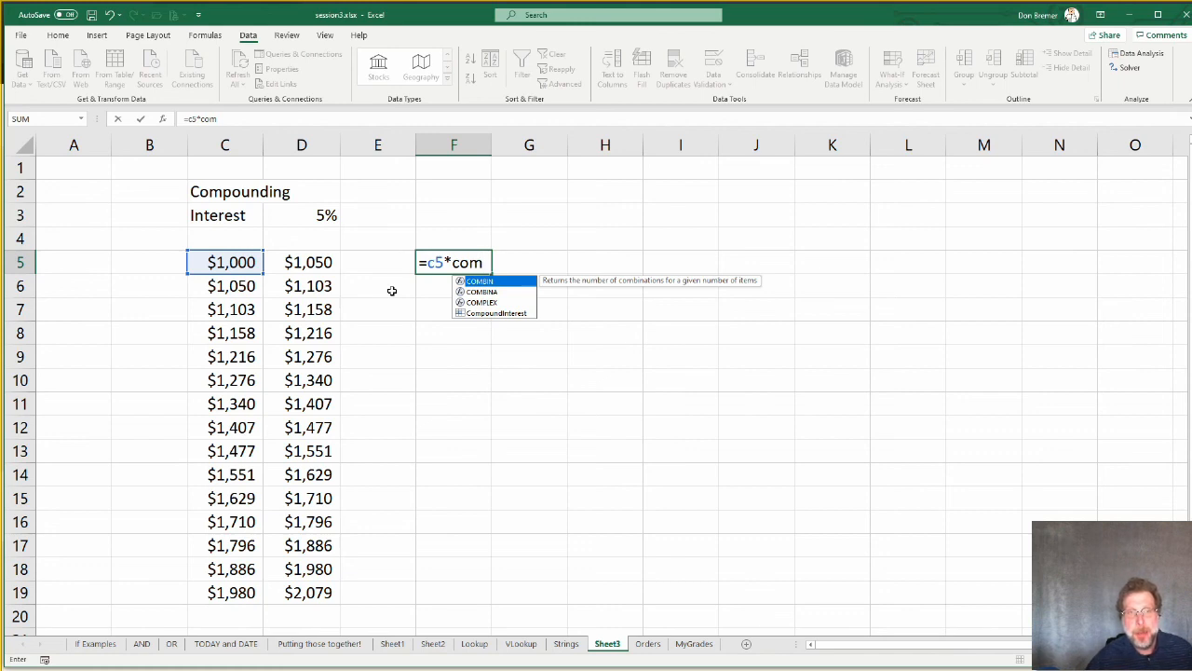
key(Down)
key(Down)
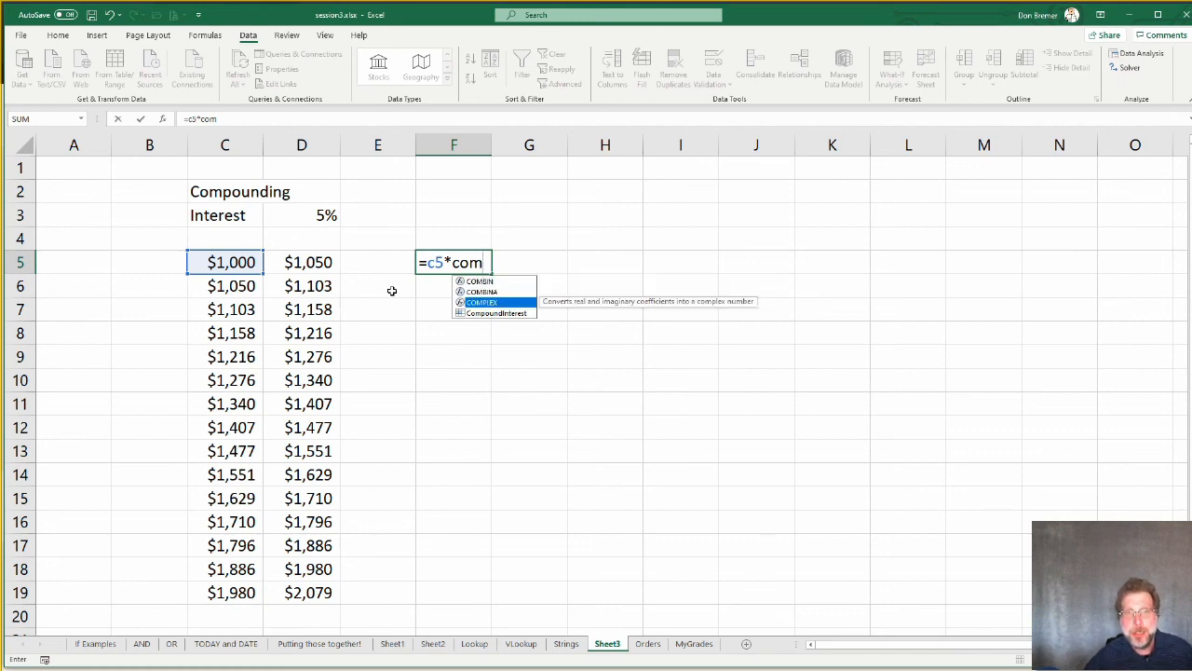
key(Down)
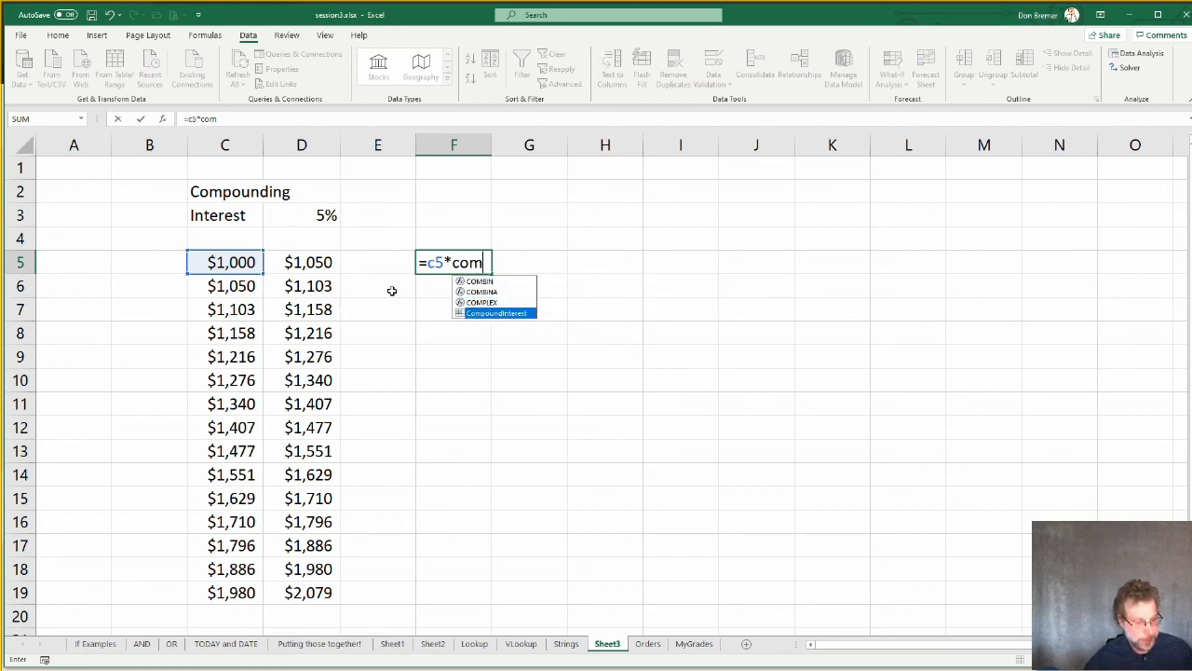
key(Tab)
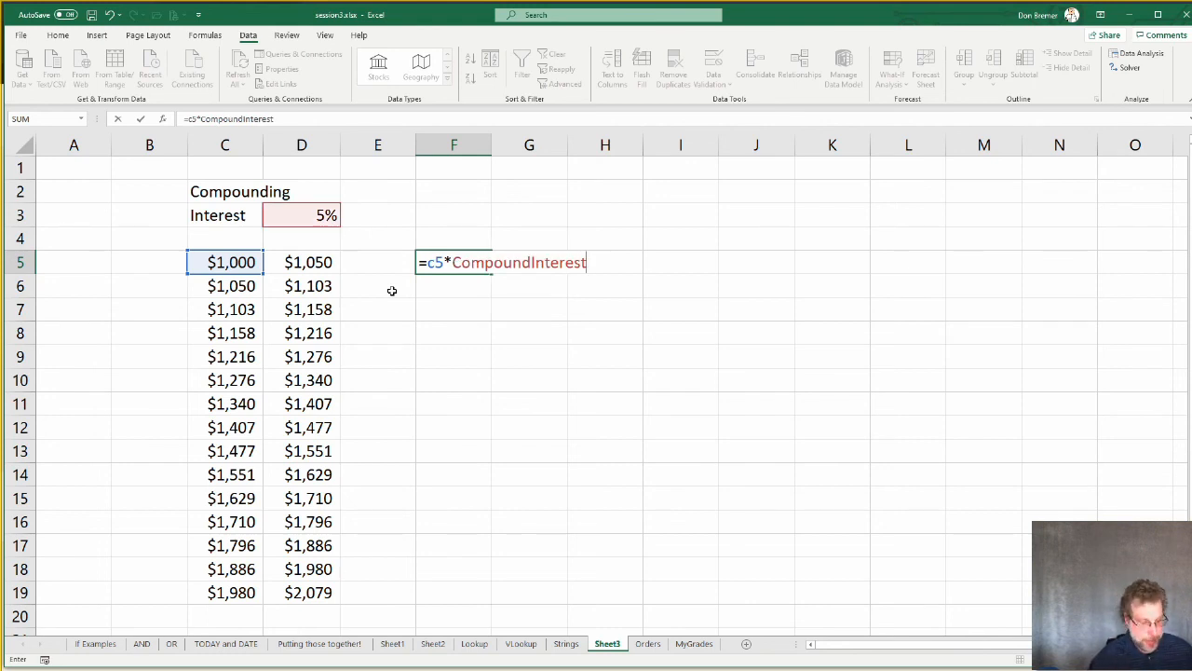
key(Return)
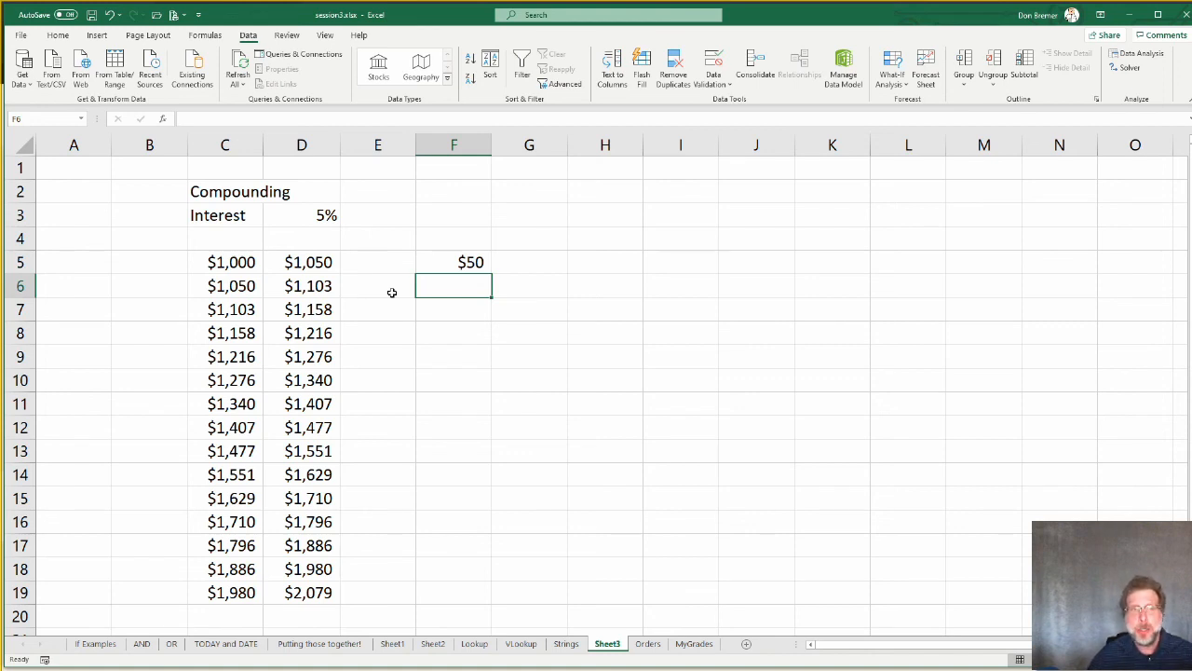
Step: Replace $D$3 in the D5 formula with CompoundInterest and fill =C5+C5*CompoundInterest down to D19
click(312, 265)
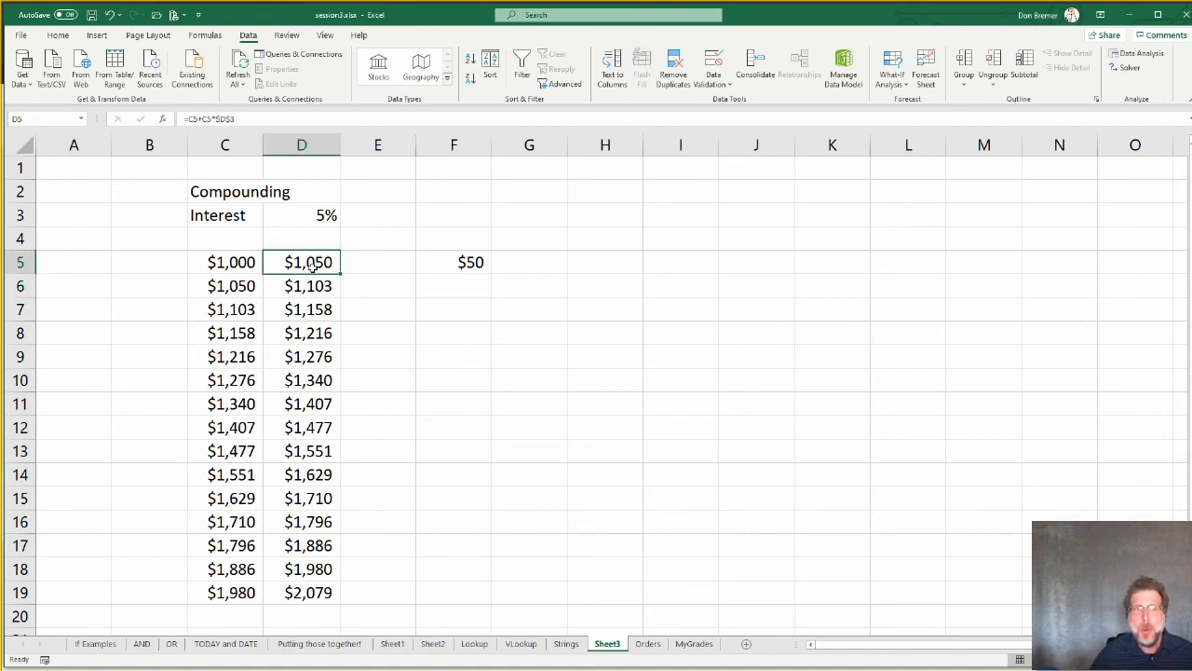
click(269, 119)
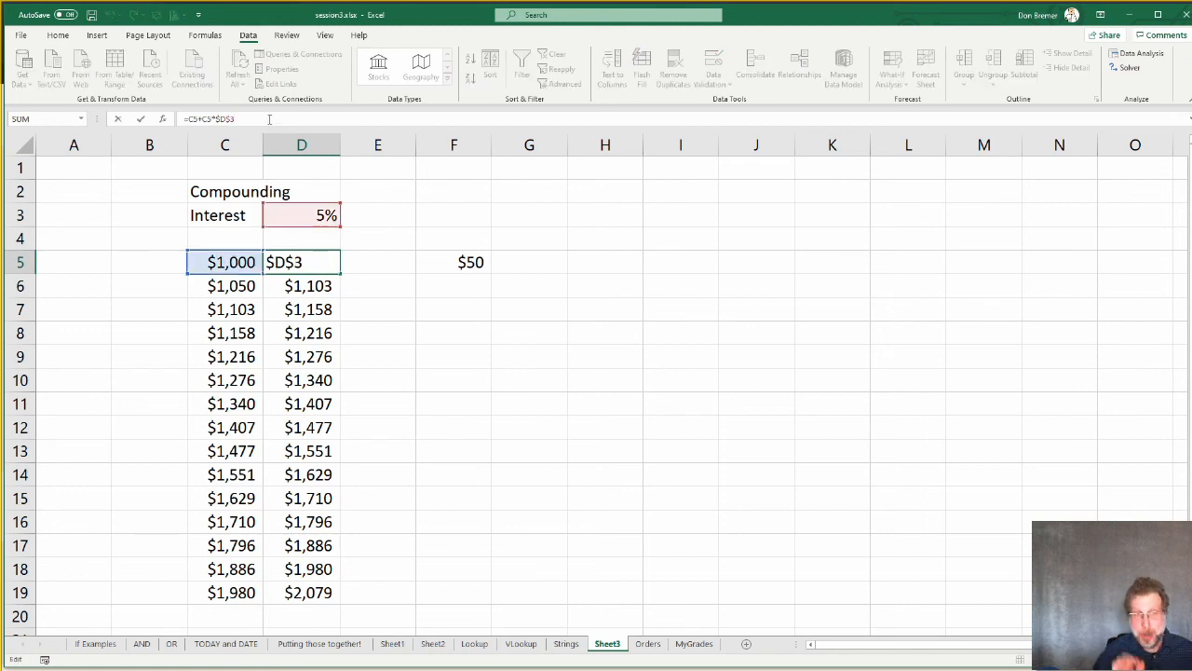
key(BackSpace)
key(BackSpace)
key(BackSpace)
key(BackSpace)
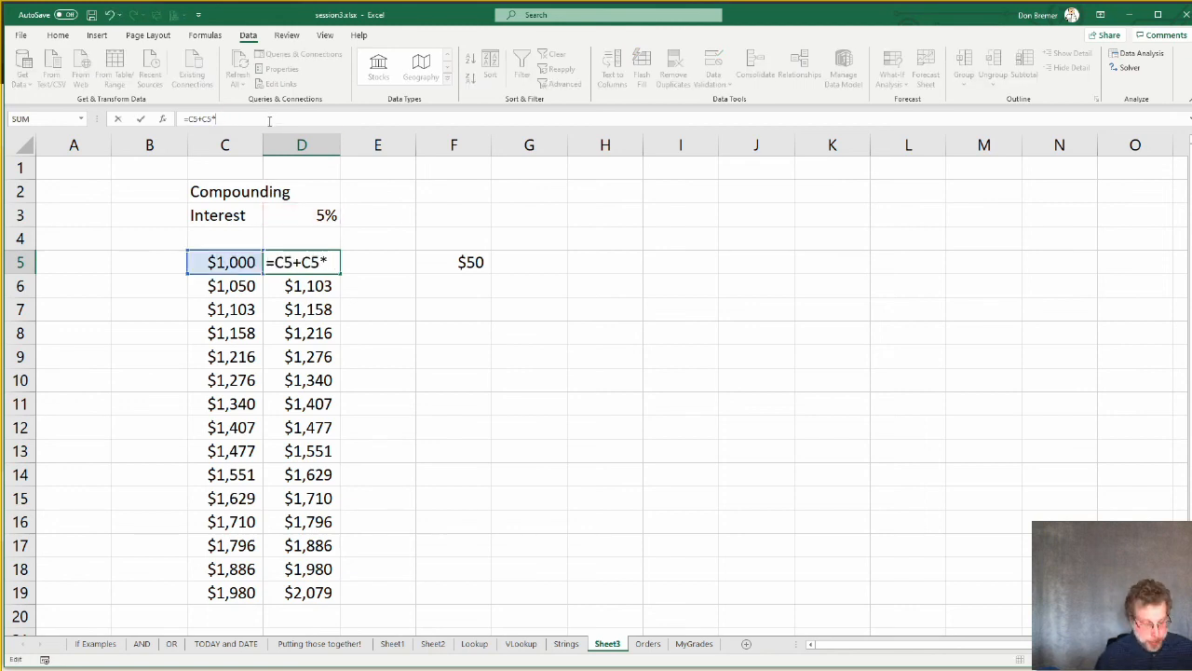
text(comp)
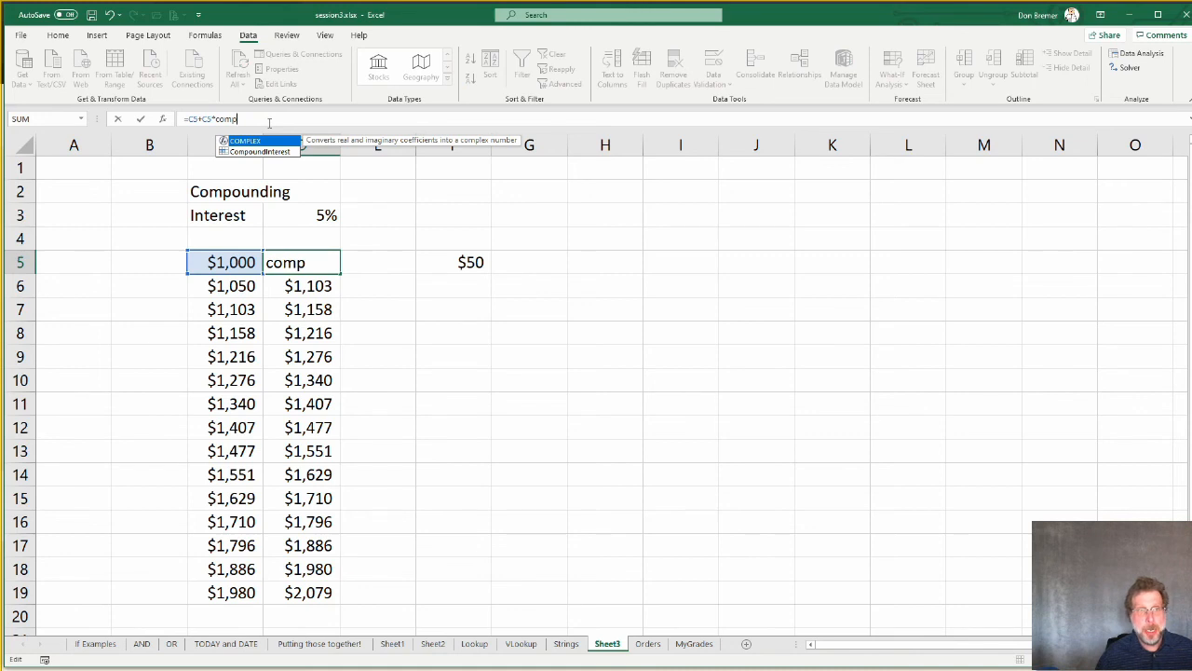
key(Down)
key(Tab)
key(Return)
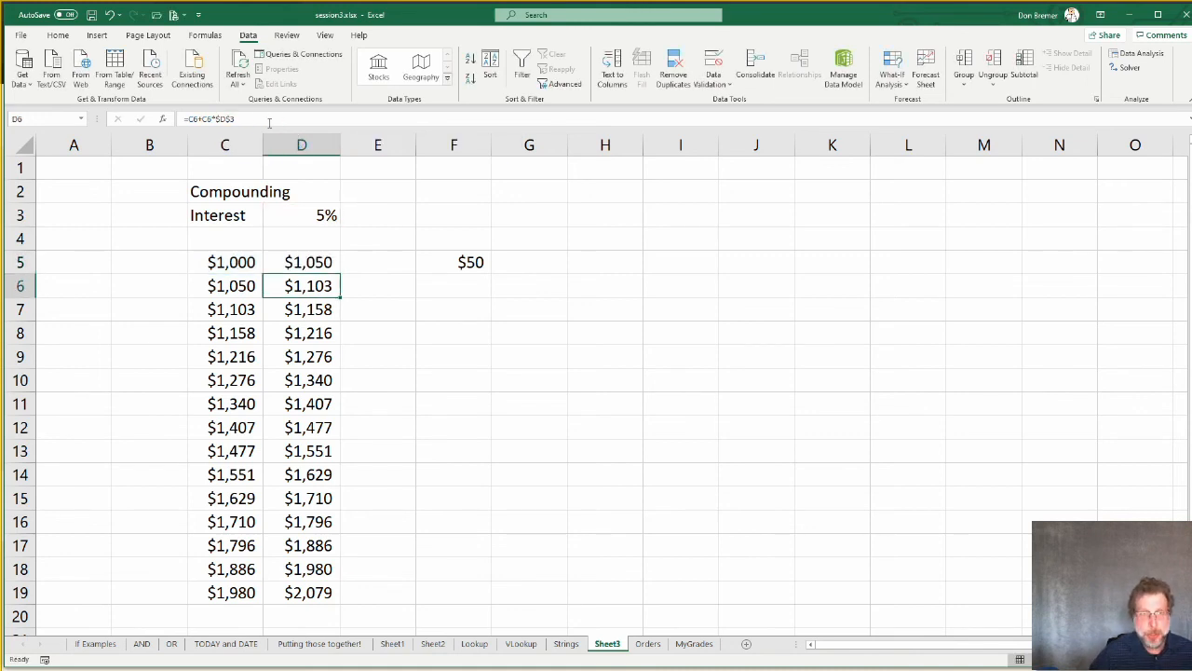
click(326, 266)
double_click(342, 272)
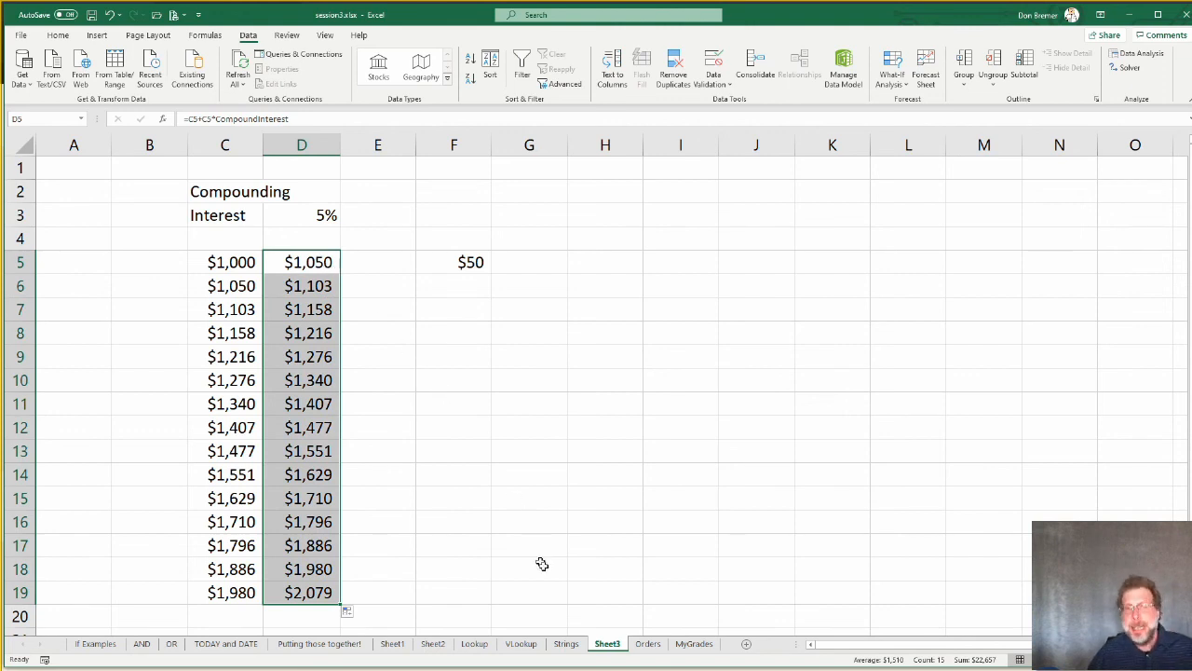
Step: Switch to the Orders sheet and examine the SKU, Item Name, Quantity and Item Cost columns and the empty columns beside them
click(656, 652)
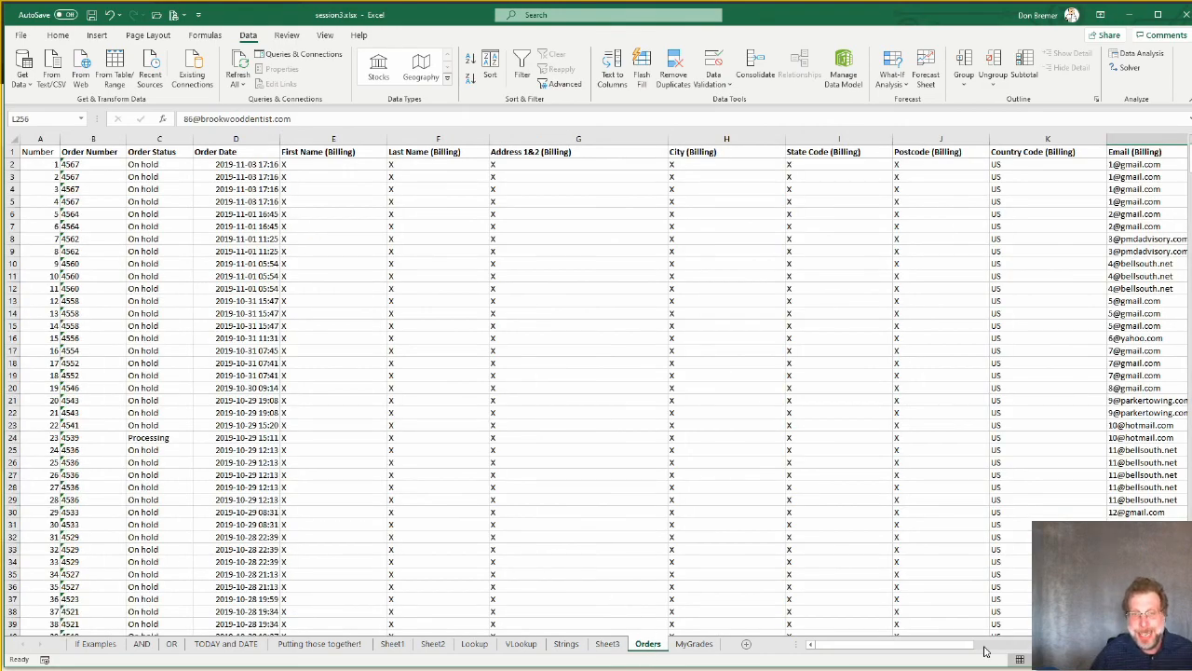
drag(934, 651, 1020, 646)
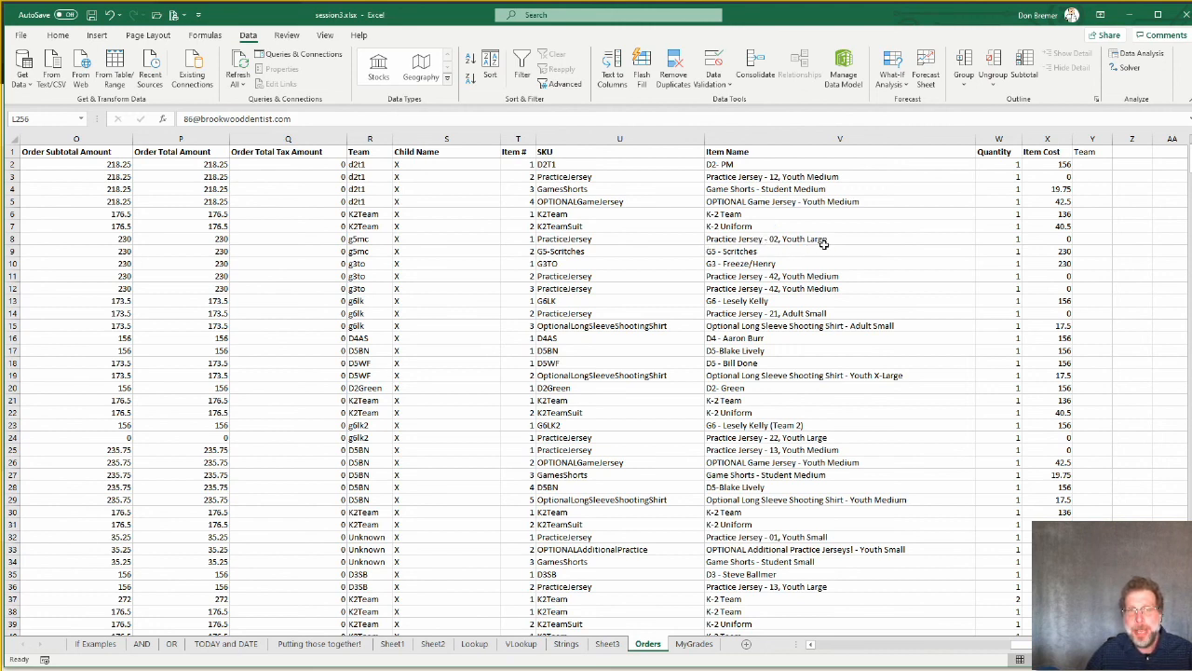
click(1120, 250)
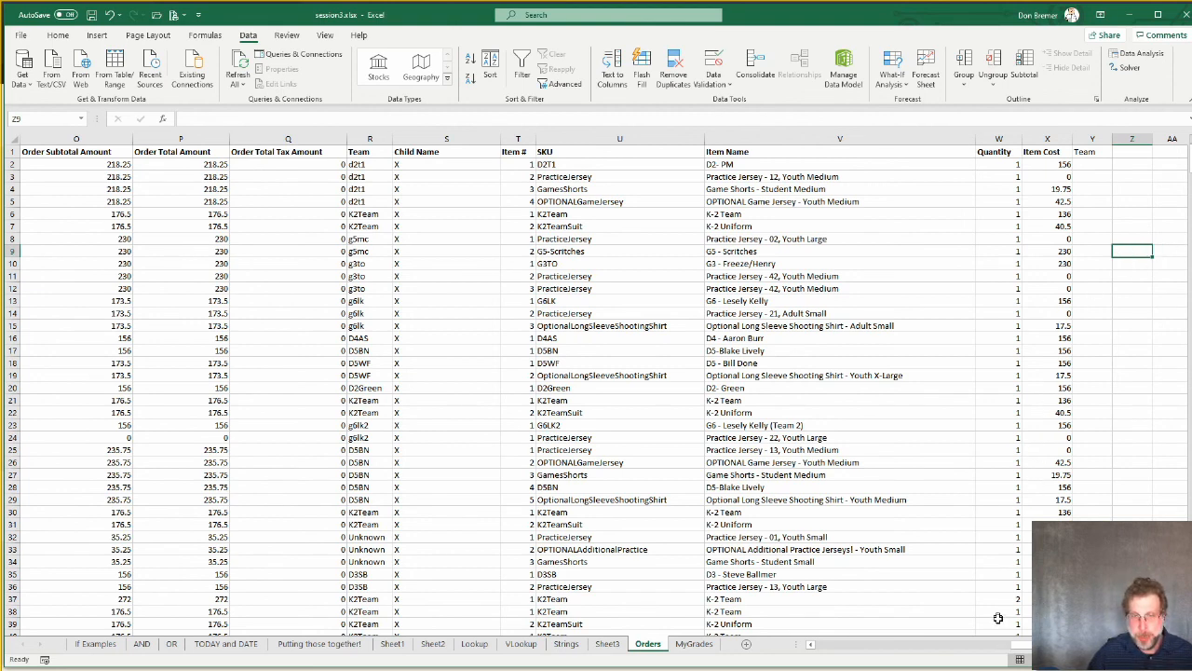
drag(1097, 531, 1075, 492)
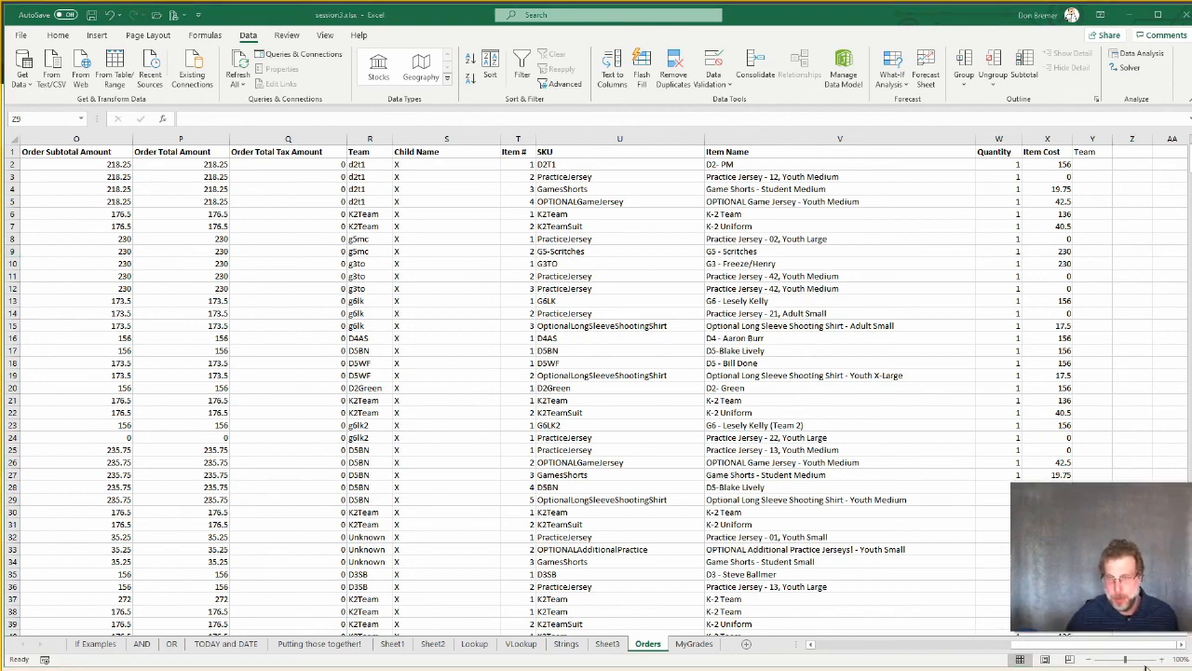
click(1182, 645)
click(1181, 645)
click(1182, 645)
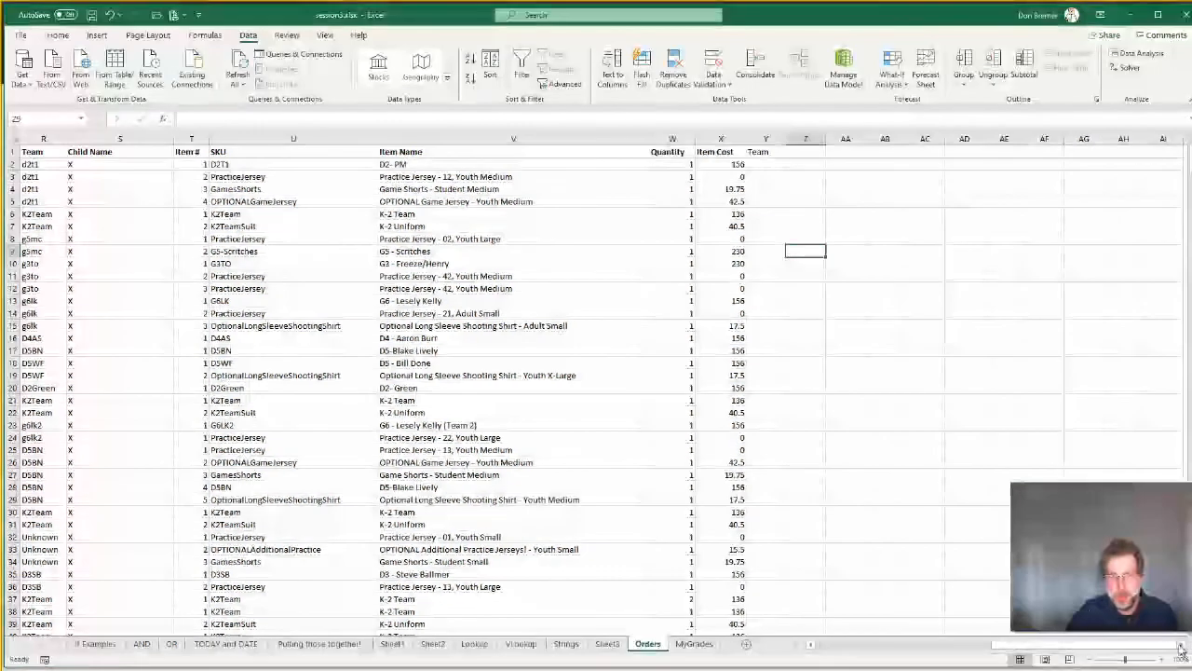
scroll(857, 451, up, 2)
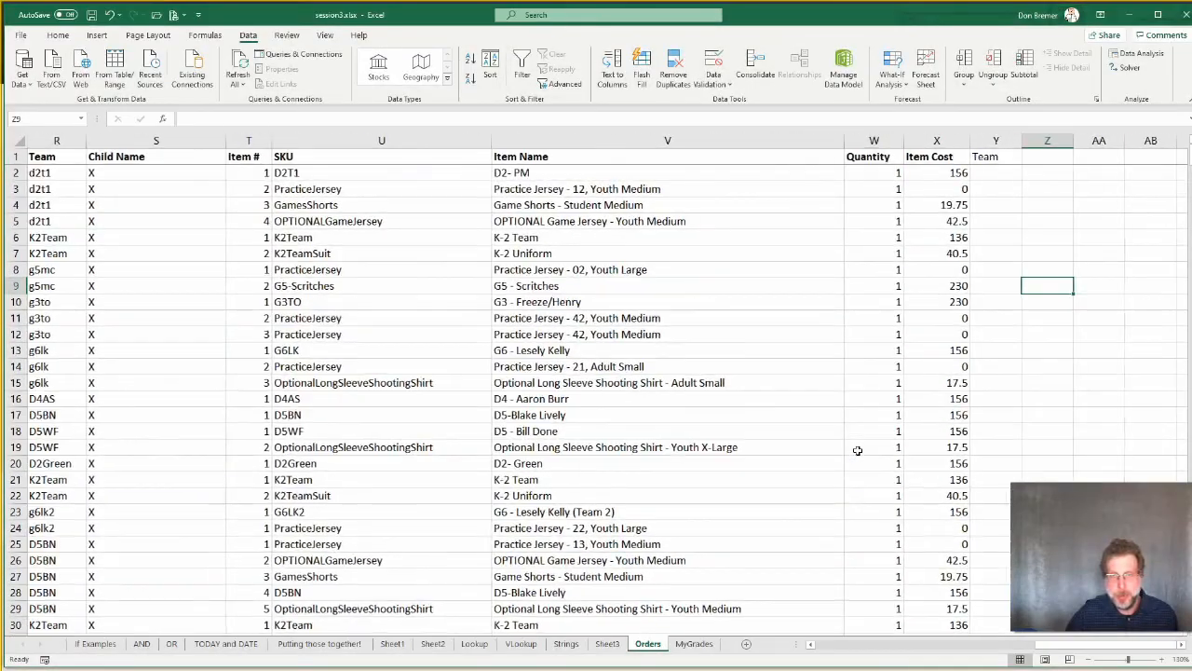
click(1184, 644)
click(1185, 645)
click(1185, 644)
drag(1127, 526, 1099, 534)
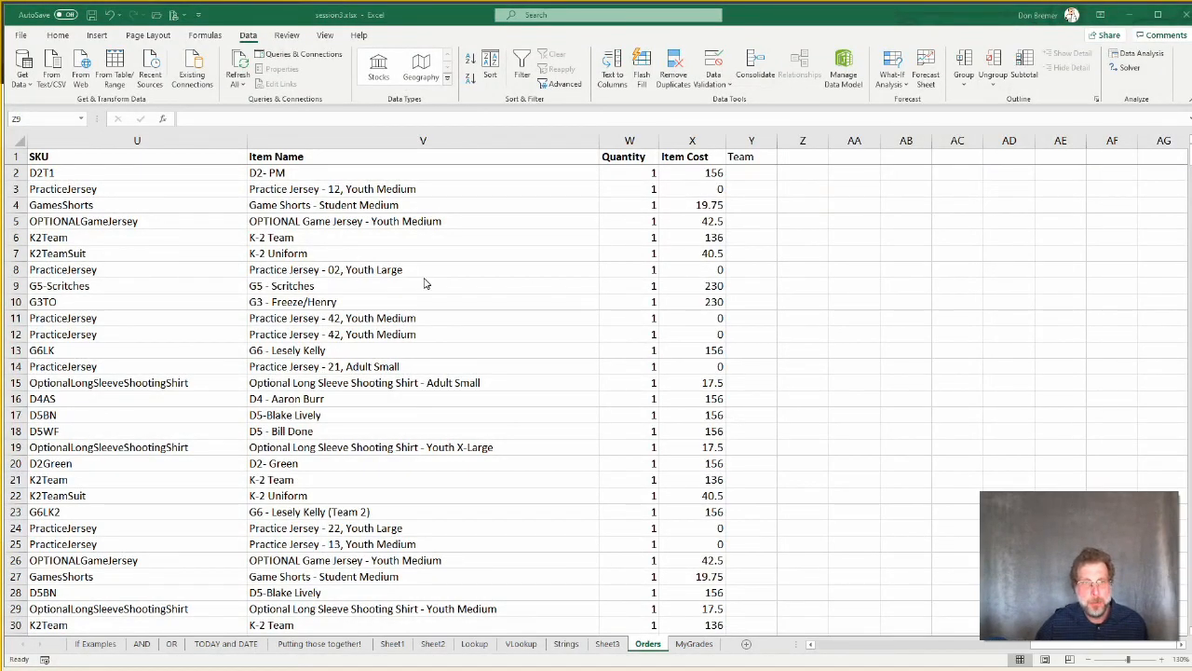
Step: Enter =FIND("Jersey",V8) in Z8 to locate the word Jersey within the row's item name
click(789, 258)
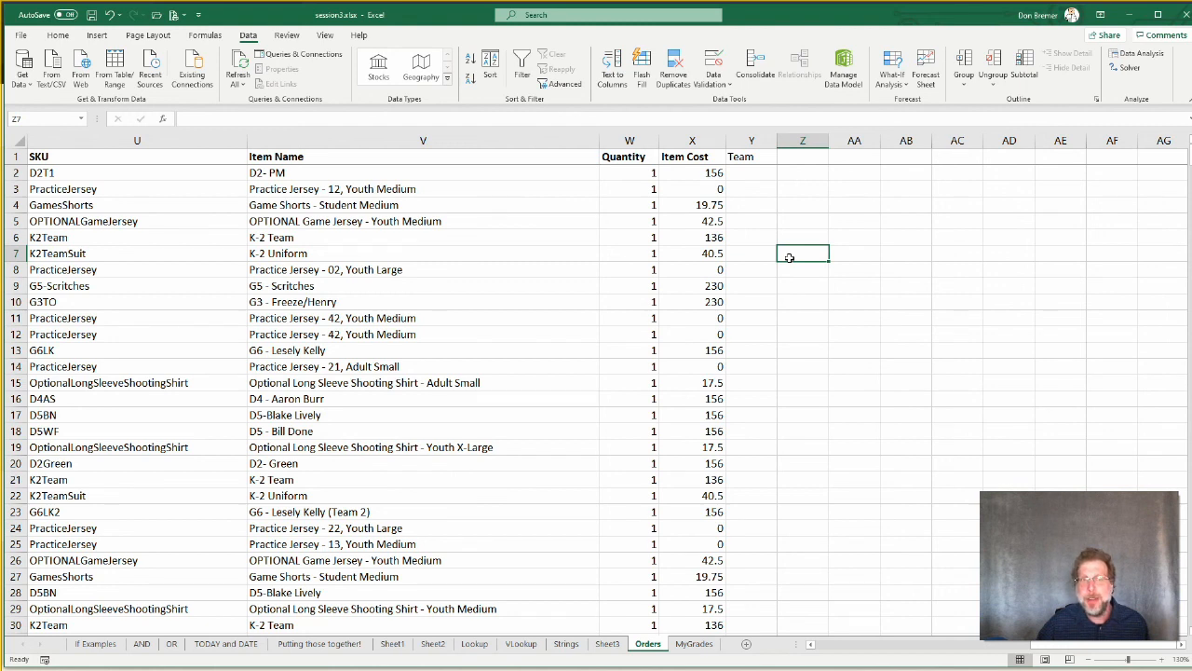
click(785, 268)
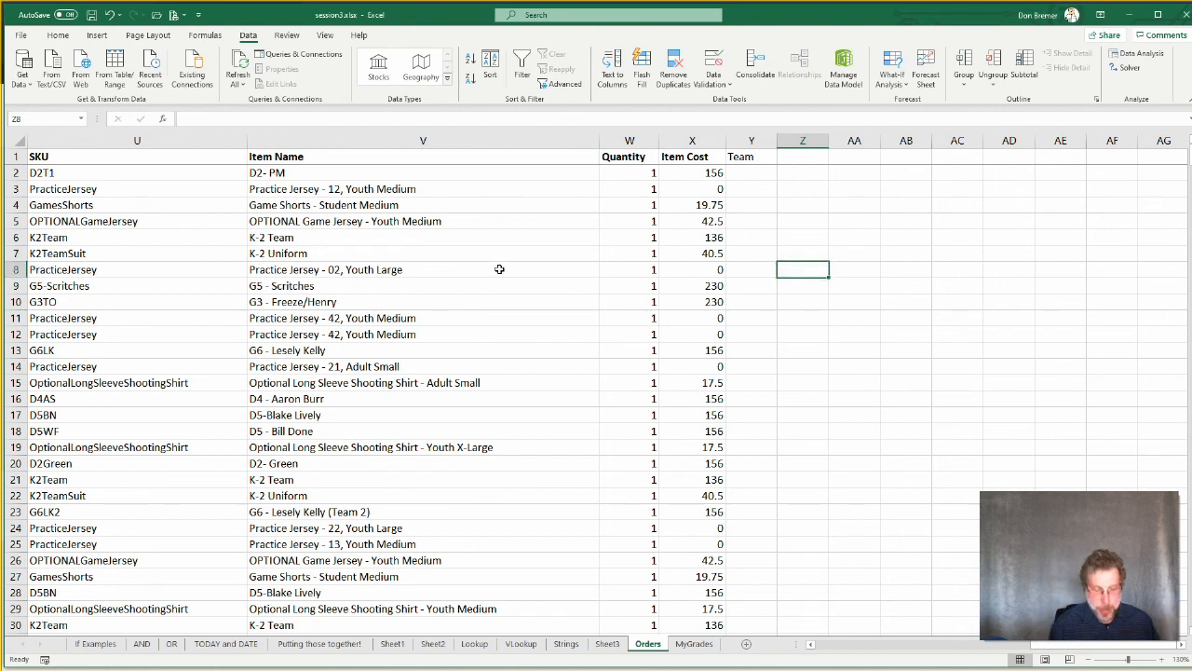
text(=)
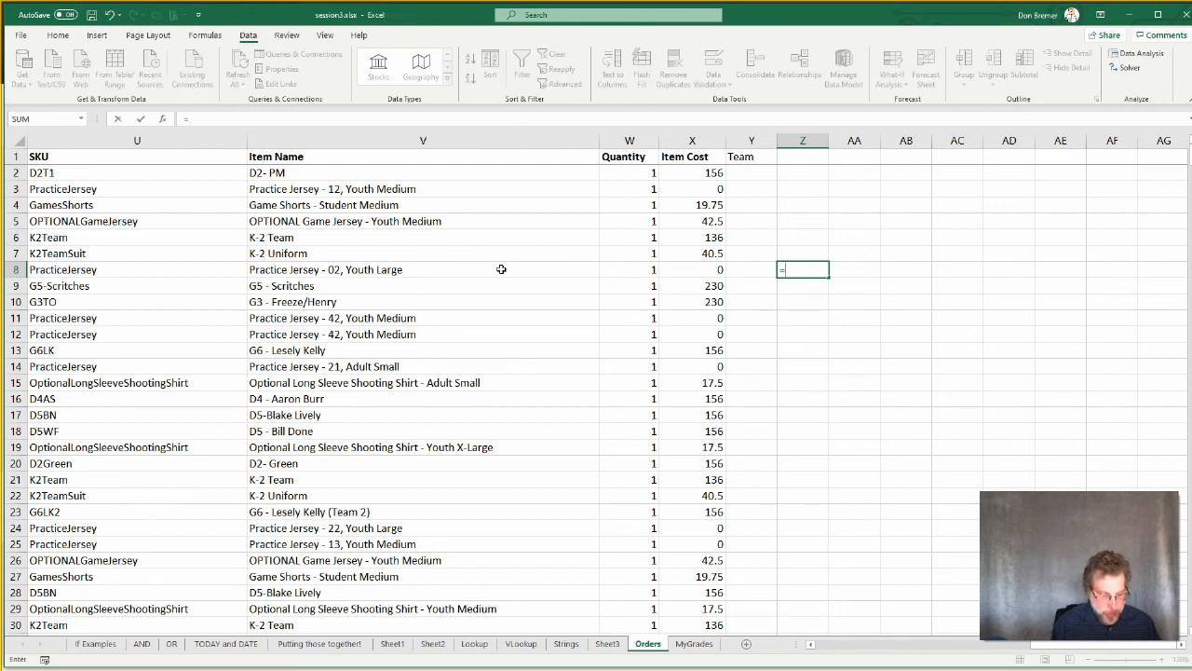
text(find()
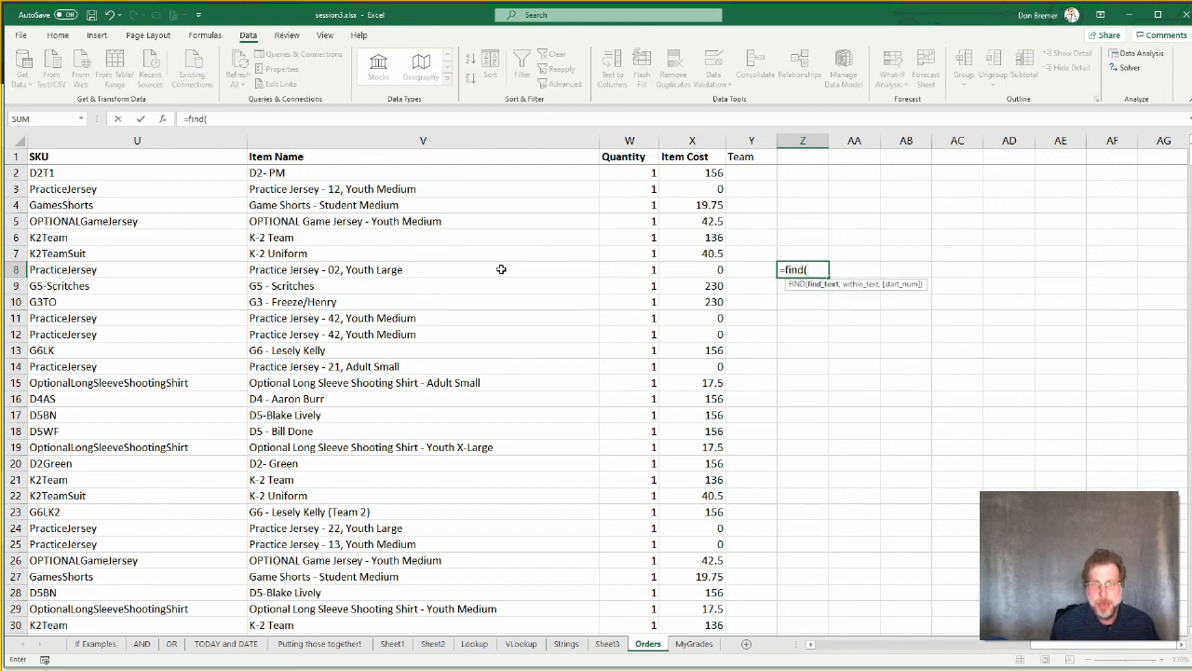
text("Jerse)
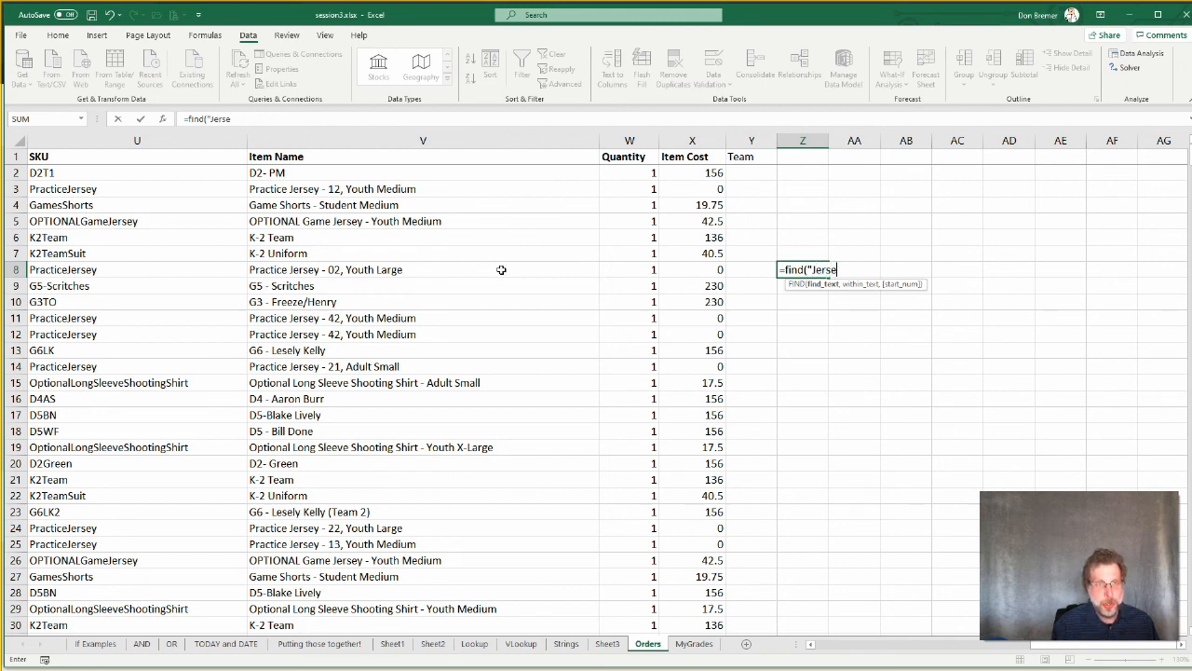
text(y",)
click(501, 269)
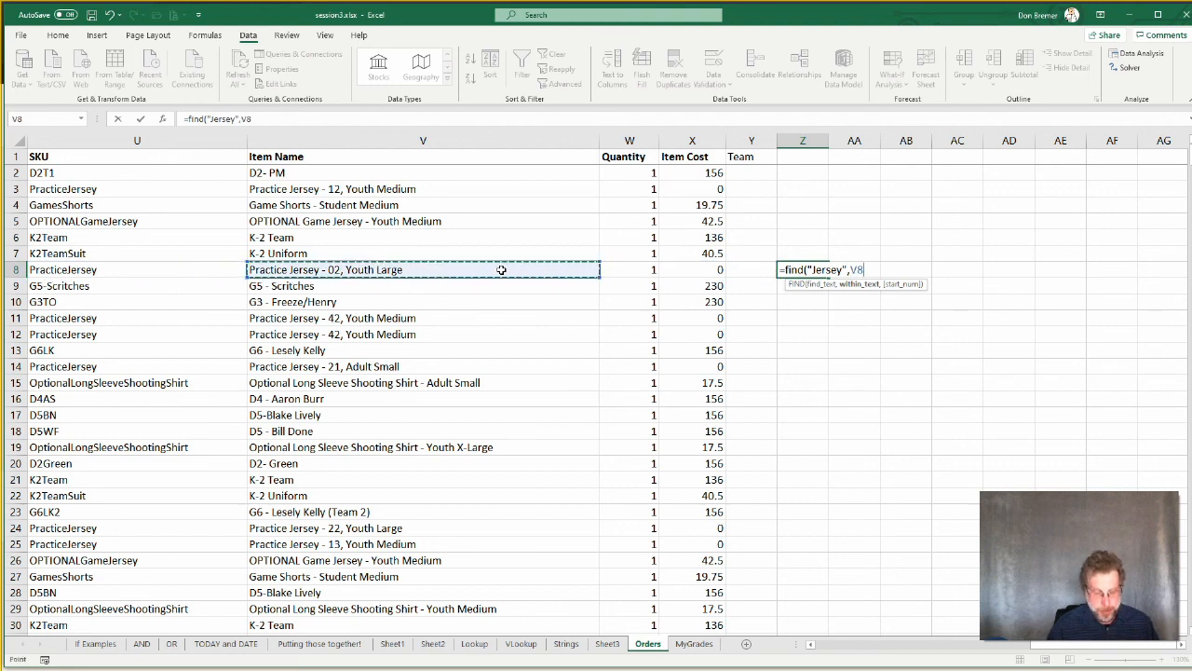
text())
key(Return)
key(Up)
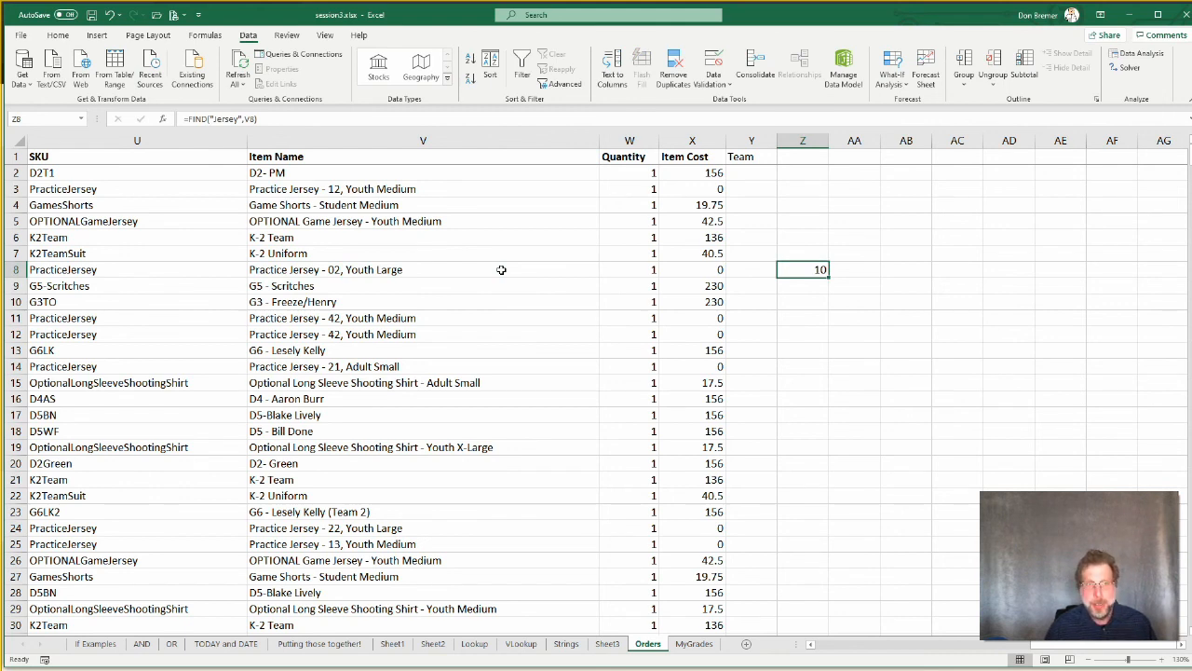
Step: Enter =MID(V8,Z8+8,2) in AA8 to extract two characters following the word Jersey in the item name
key(Right)
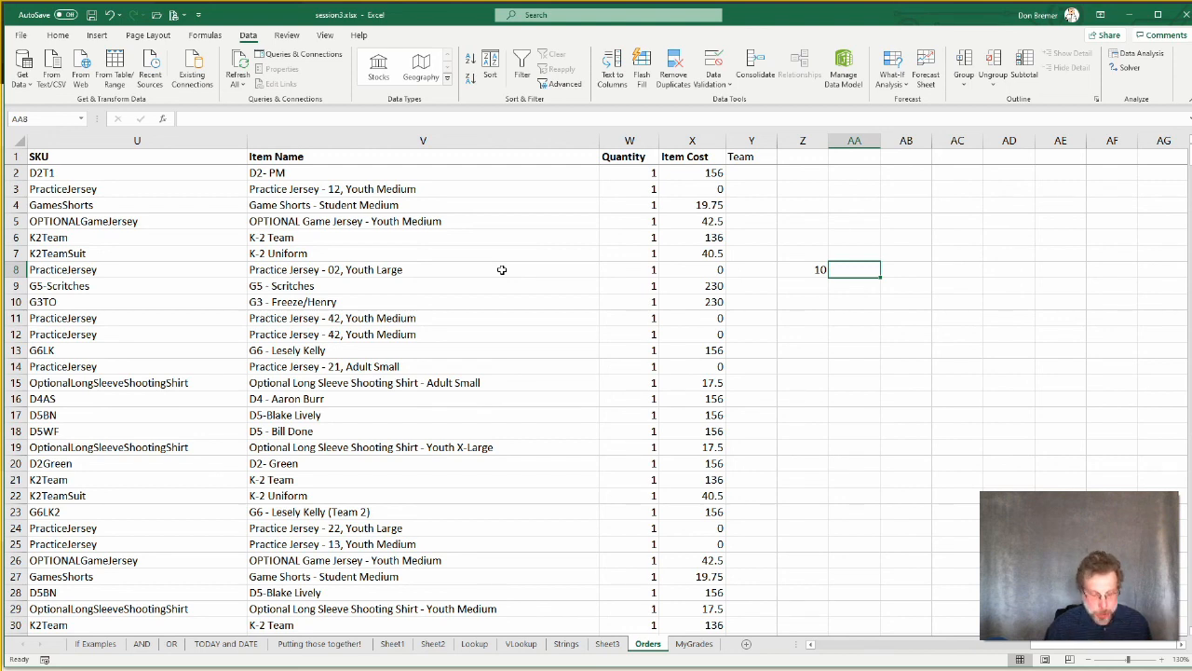
text(=)
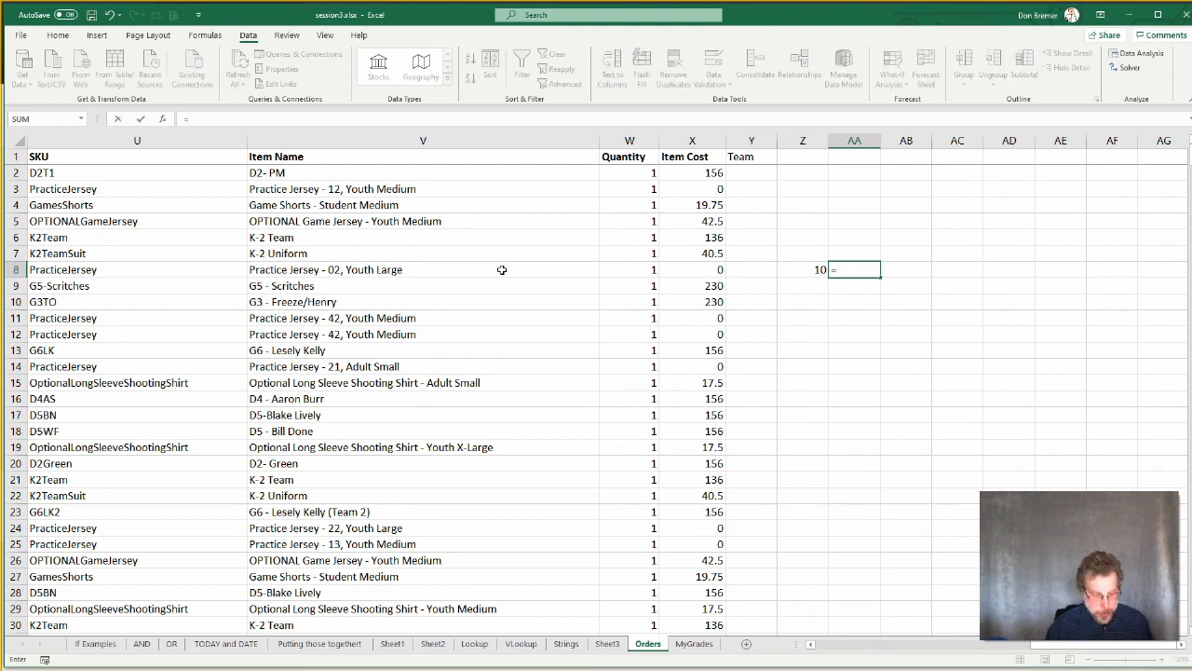
text(mid()
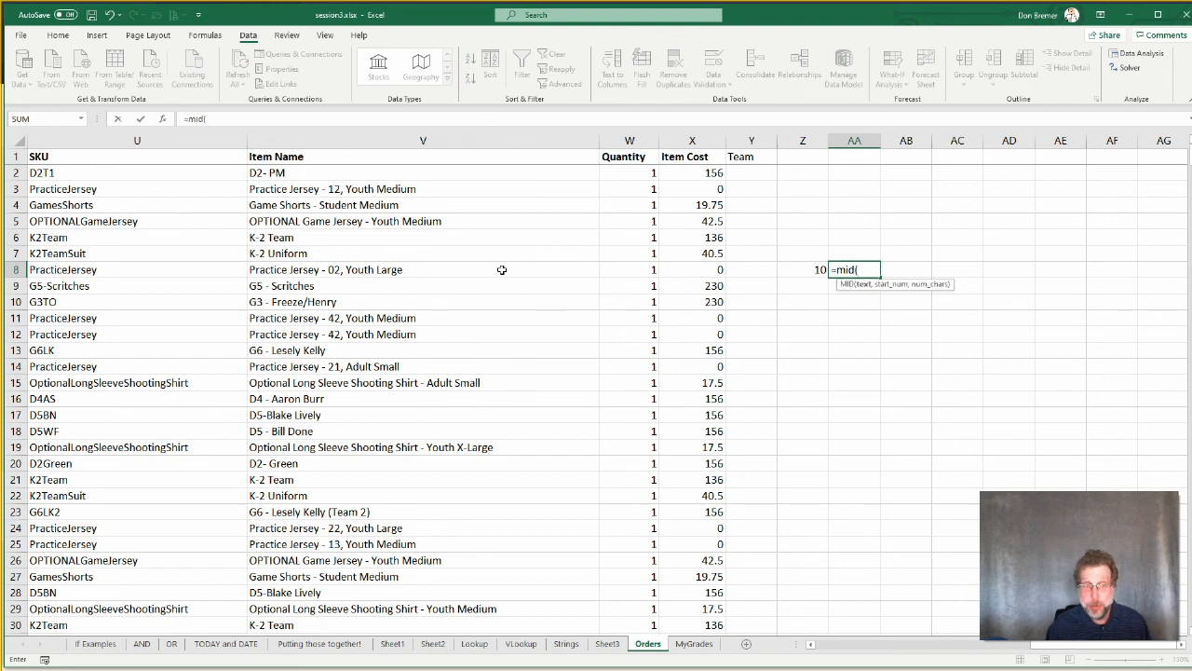
click(501, 269)
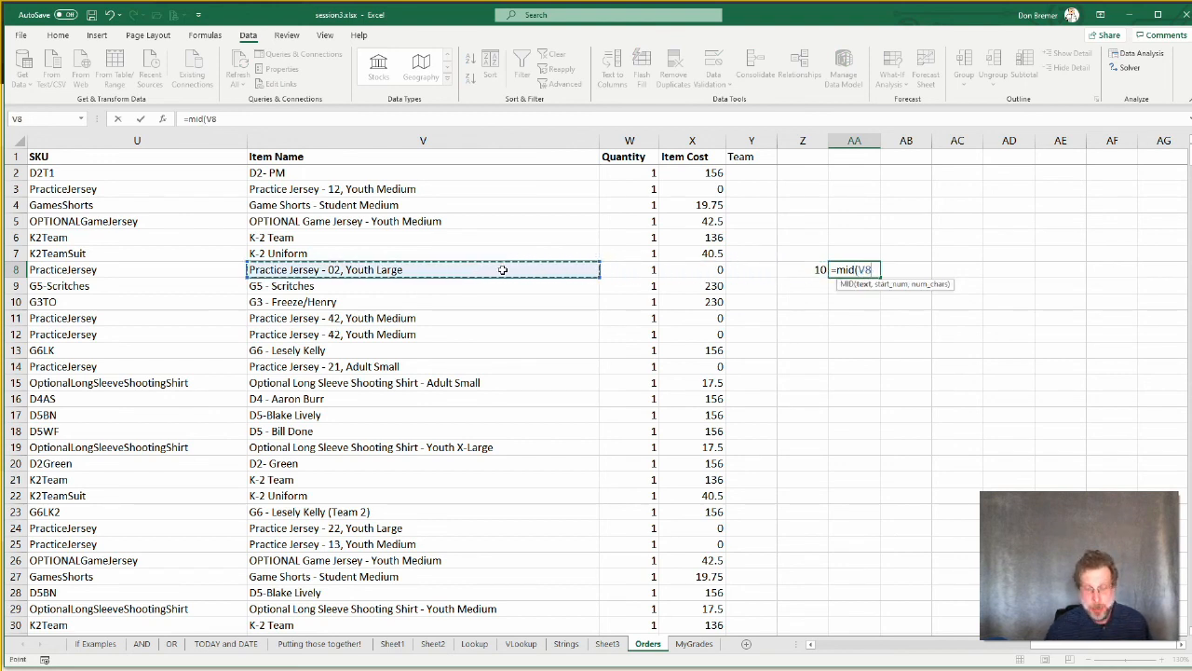
text(,)
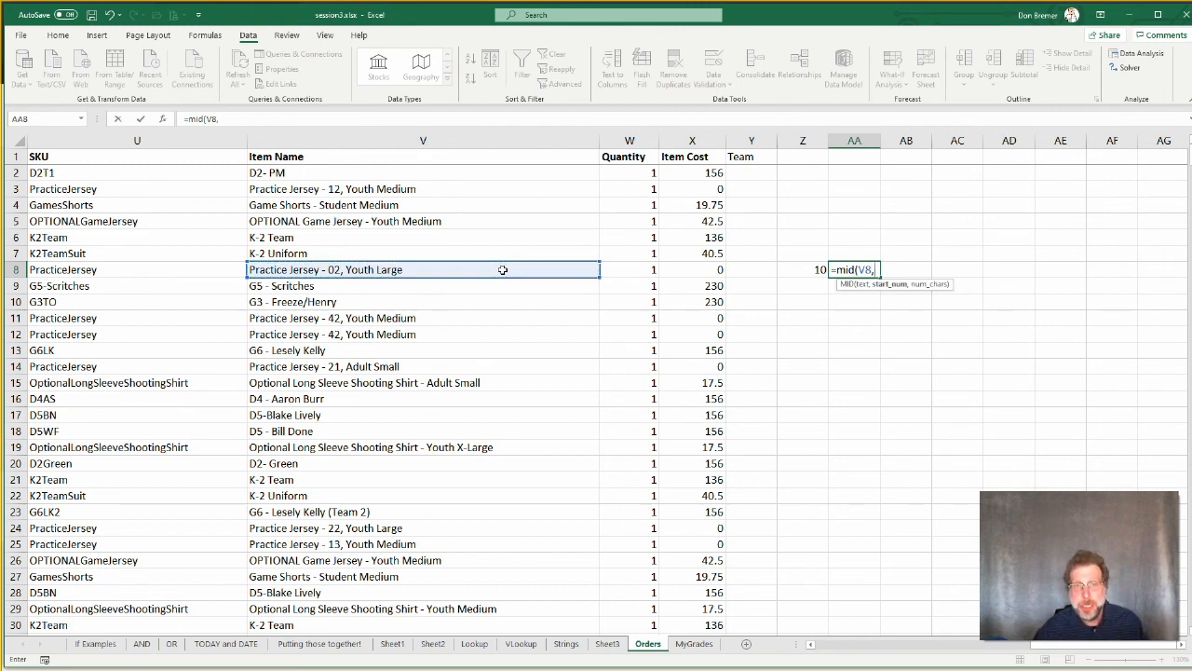
key(Left)
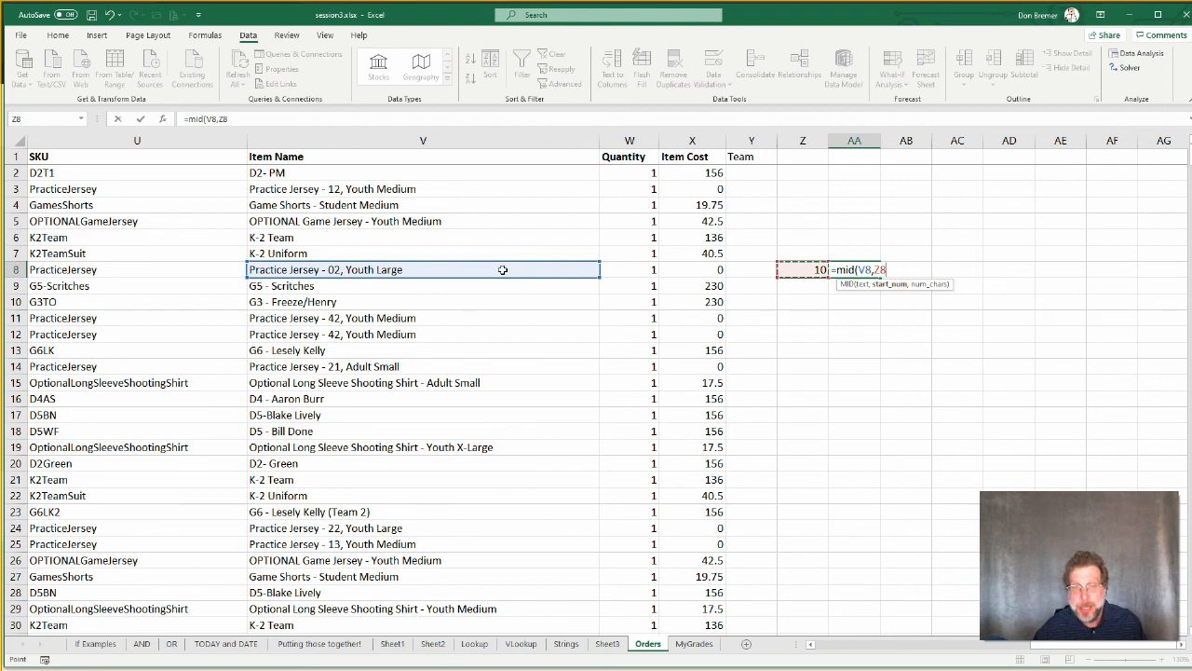
text(+)
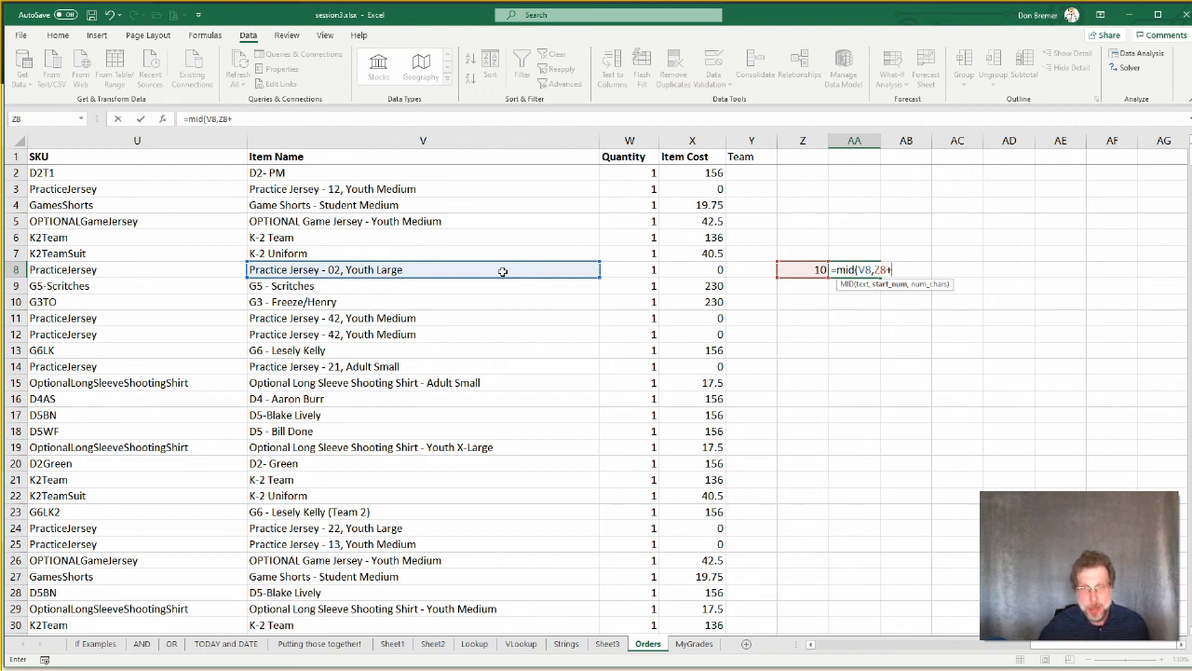
text(8)
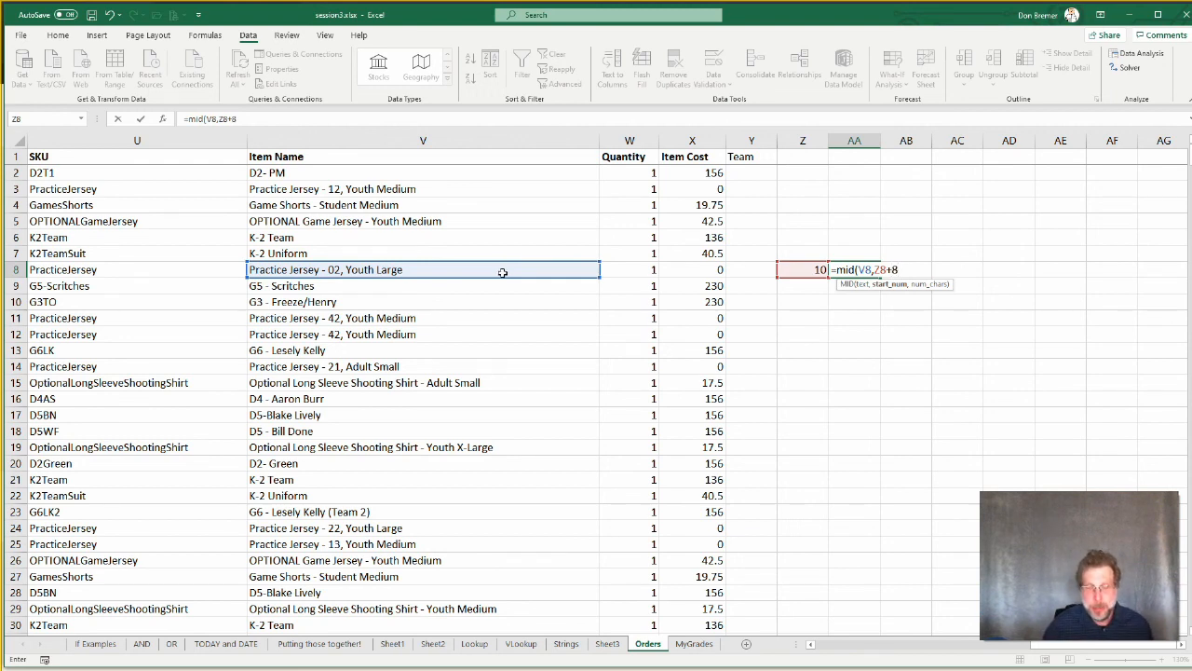
text(,)
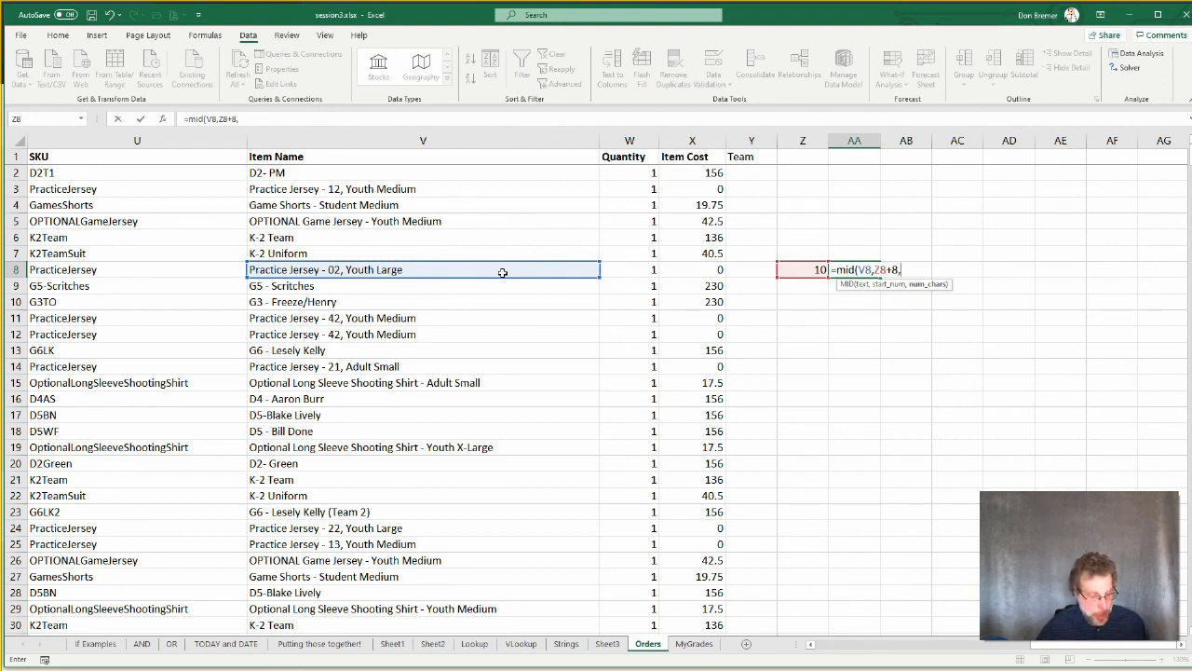
text(2)
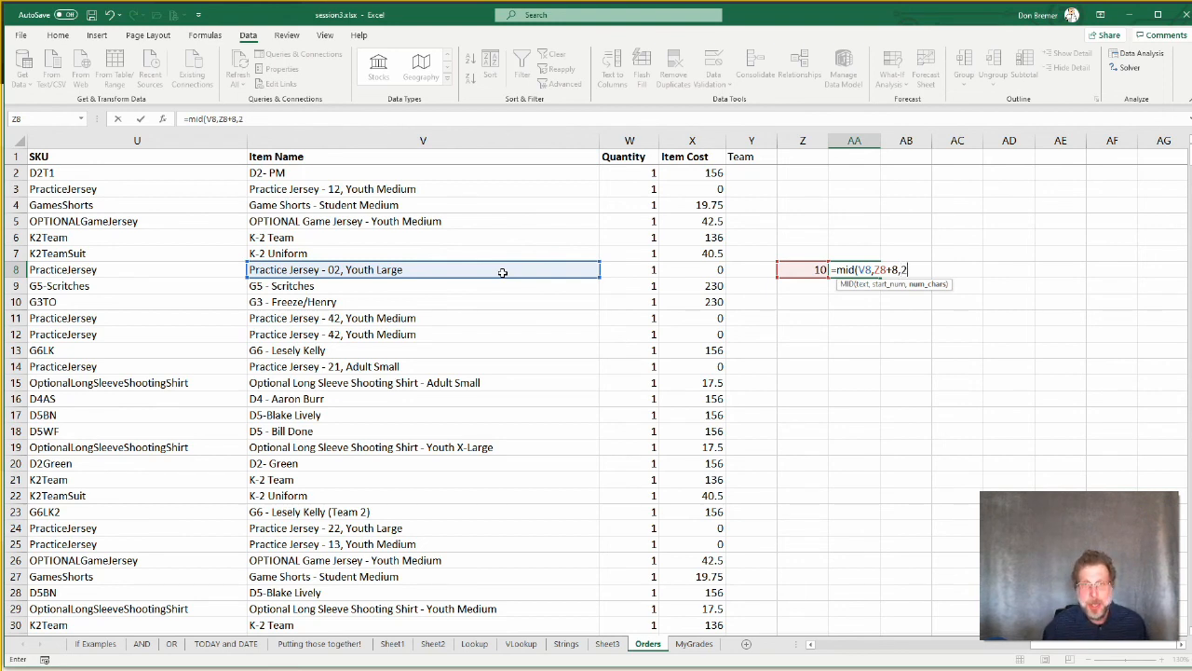
text())
key(Return)
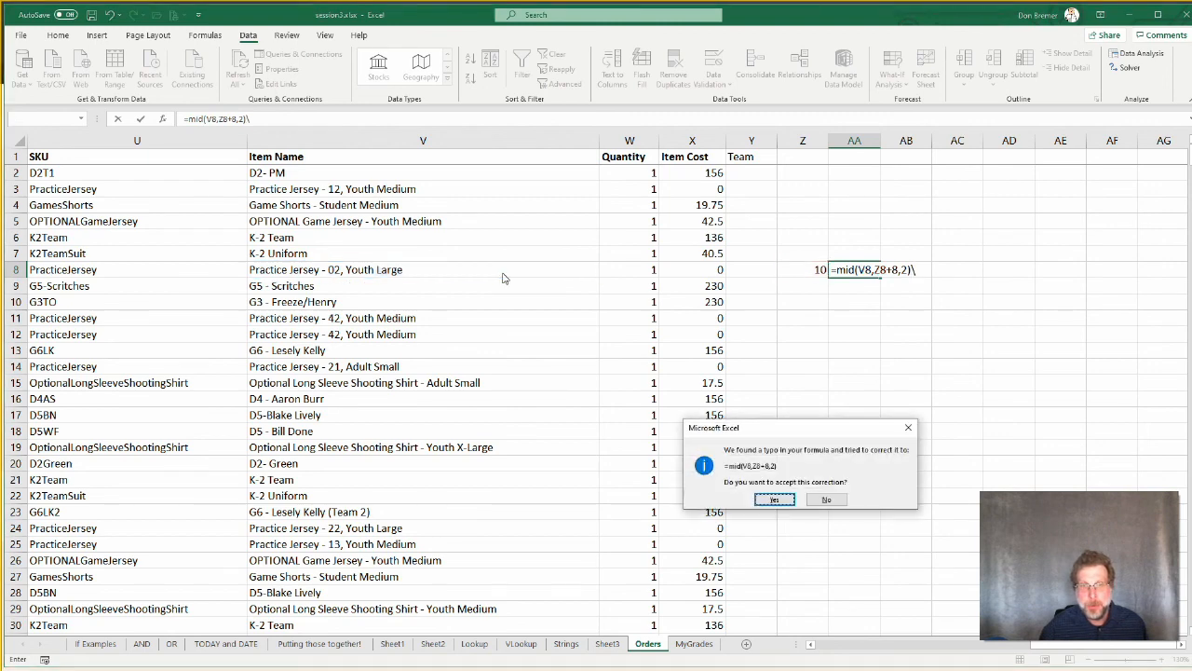
key(Return)
key(Up)
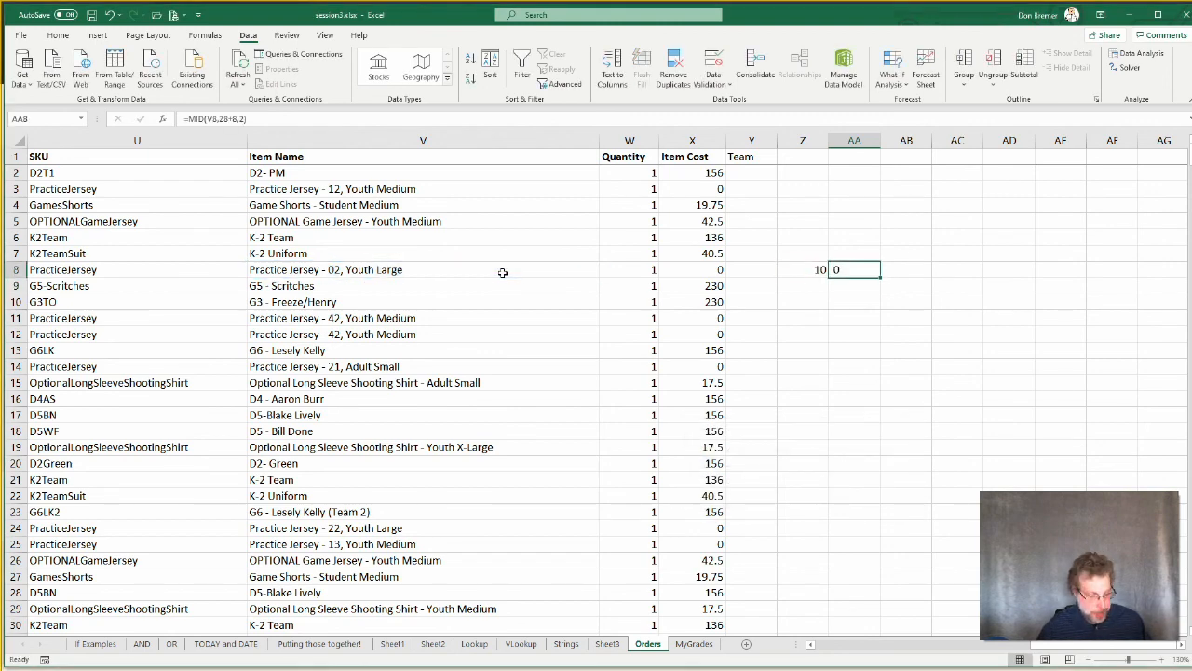
Step: Change the start offset in the AA8 MID formula to Z8+9
key(F2)
key(BackSpace)
text(9)
key(Return)
key(Up)
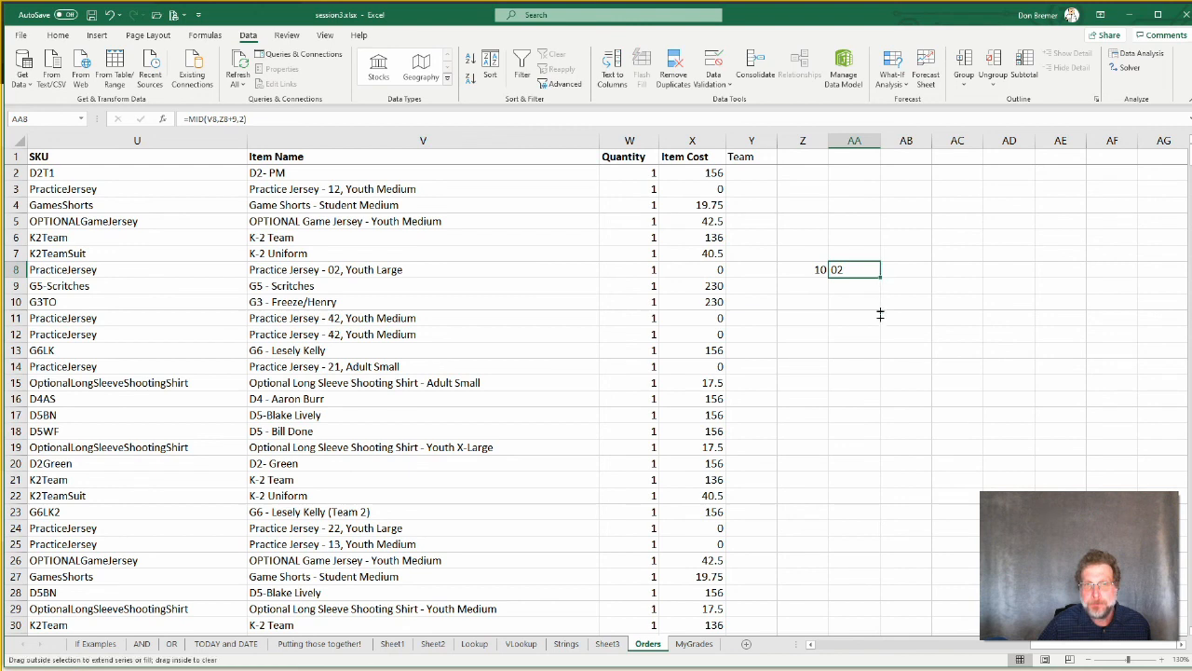
Step: Fill the MID formula in AA8 and the FIND formula in Z8 down to row 16
drag(880, 278, 879, 400)
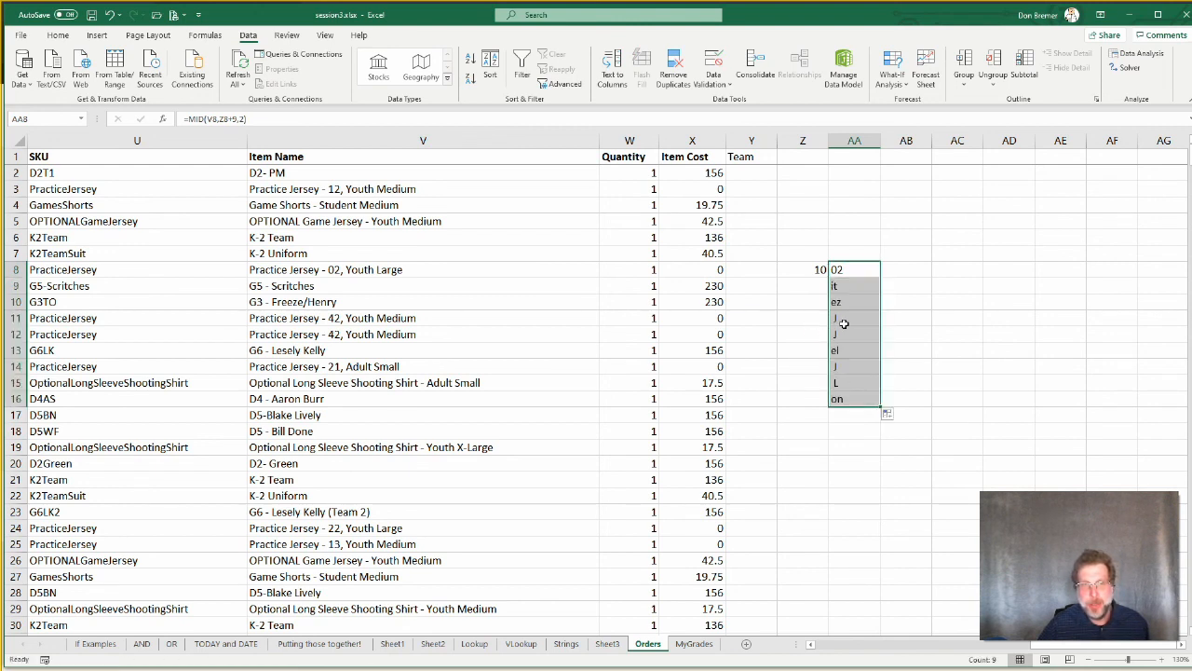
click(824, 271)
drag(827, 276, 805, 400)
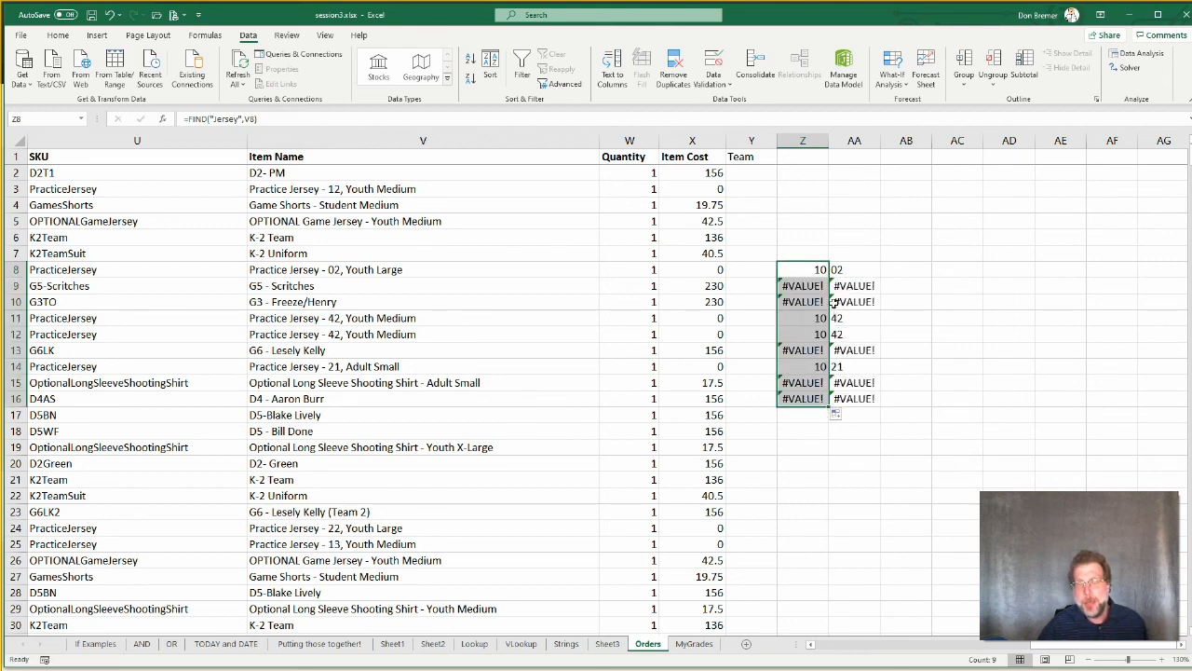